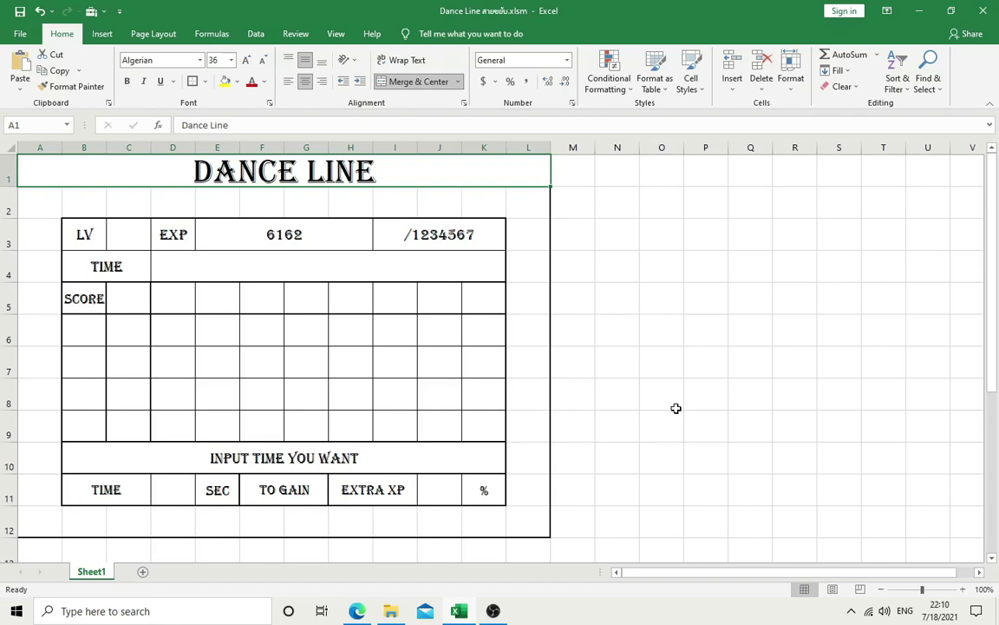
Step: Select the score grid rows D6:K9, column B cells and the merged TIME cell to inspect the form
drag(491, 332, 158, 331)
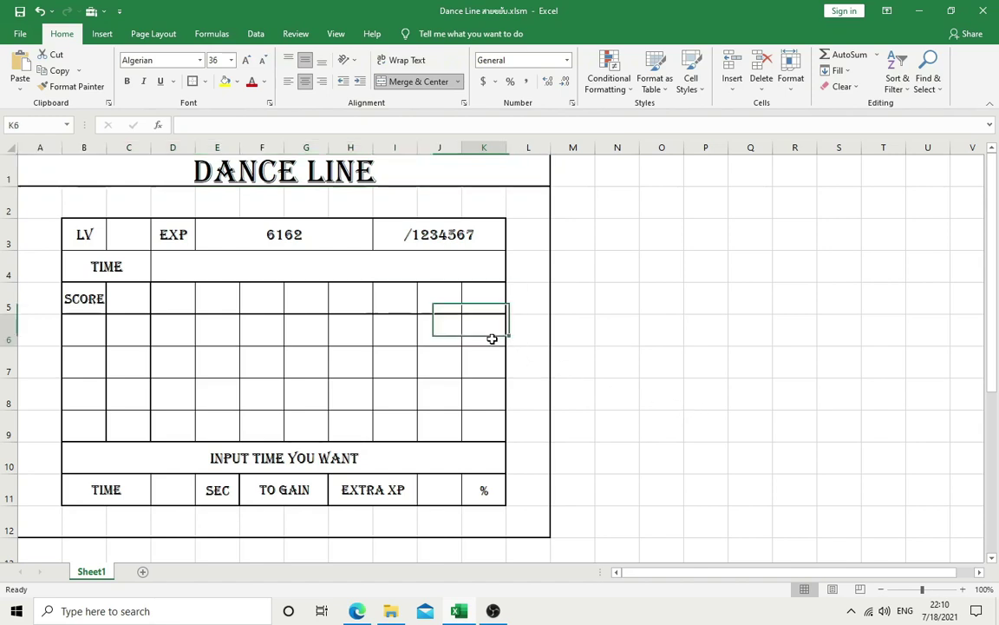
drag(484, 361, 204, 362)
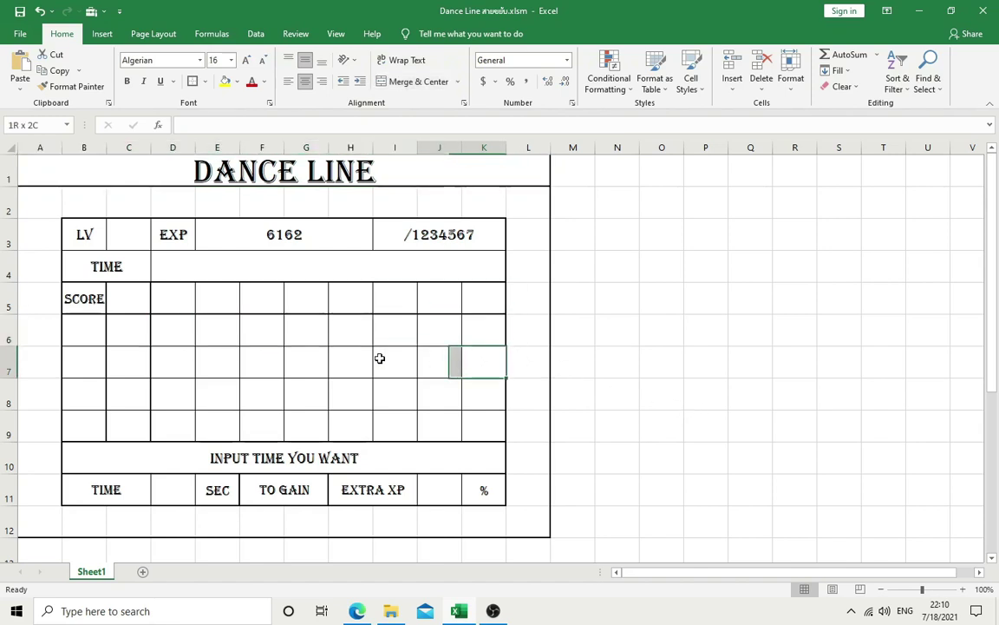
drag(472, 395, 216, 392)
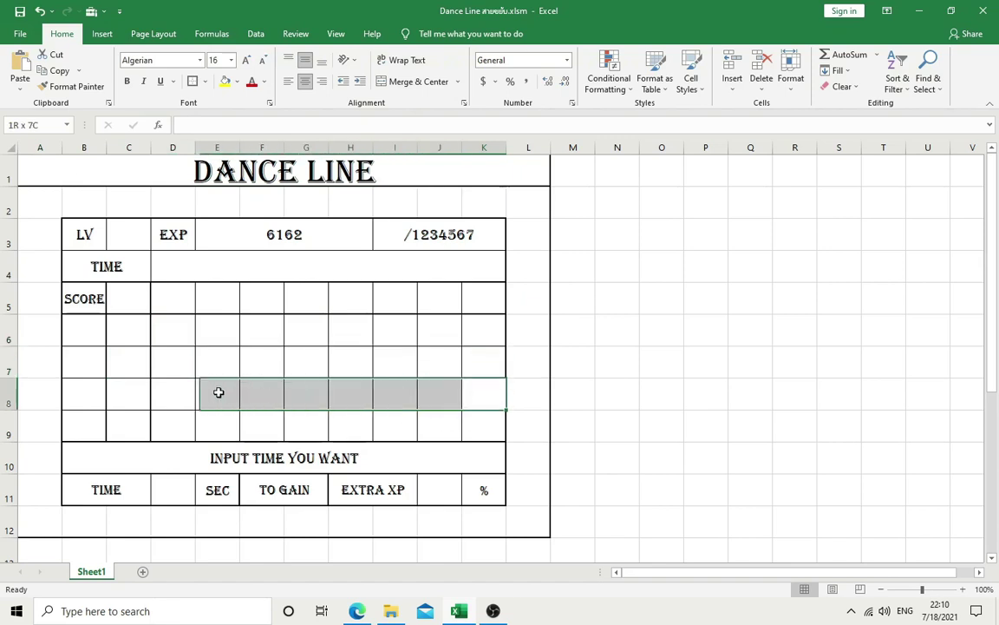
click(479, 424)
drag(446, 428, 181, 424)
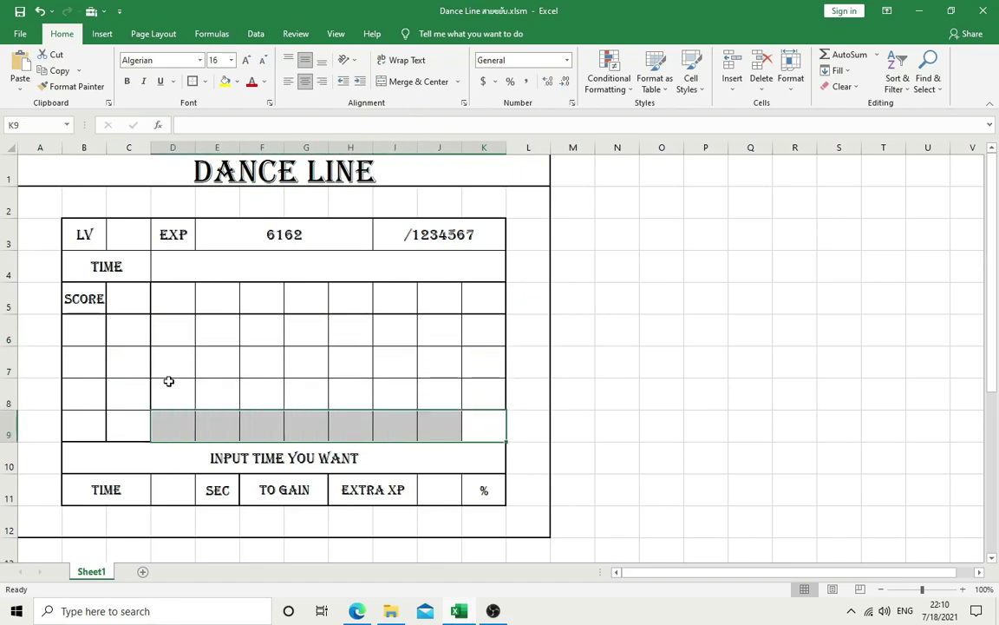
click(84, 361)
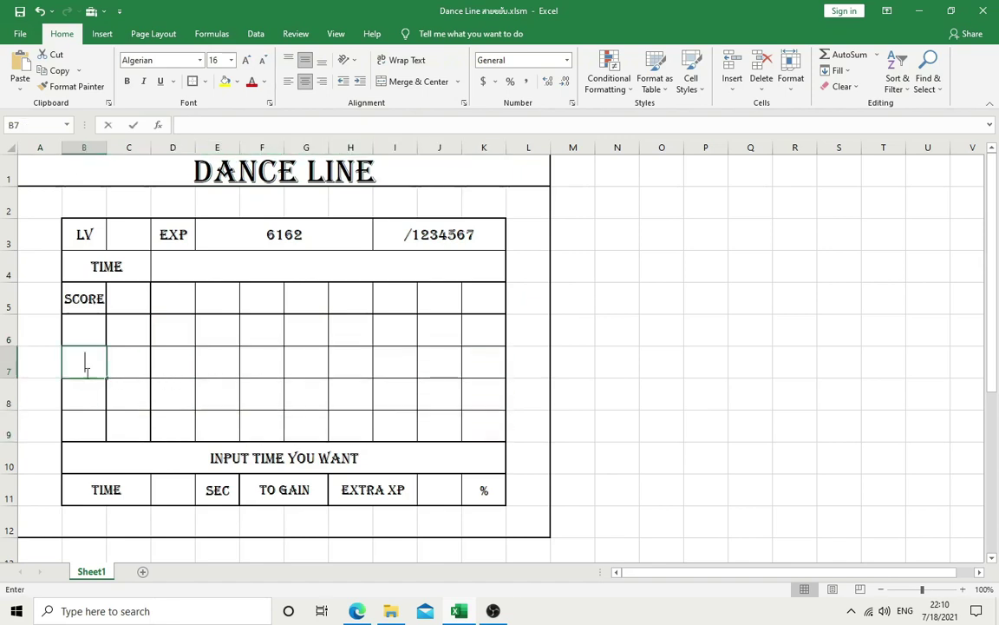
key(Down)
key(Down)
click(85, 330)
click(85, 363)
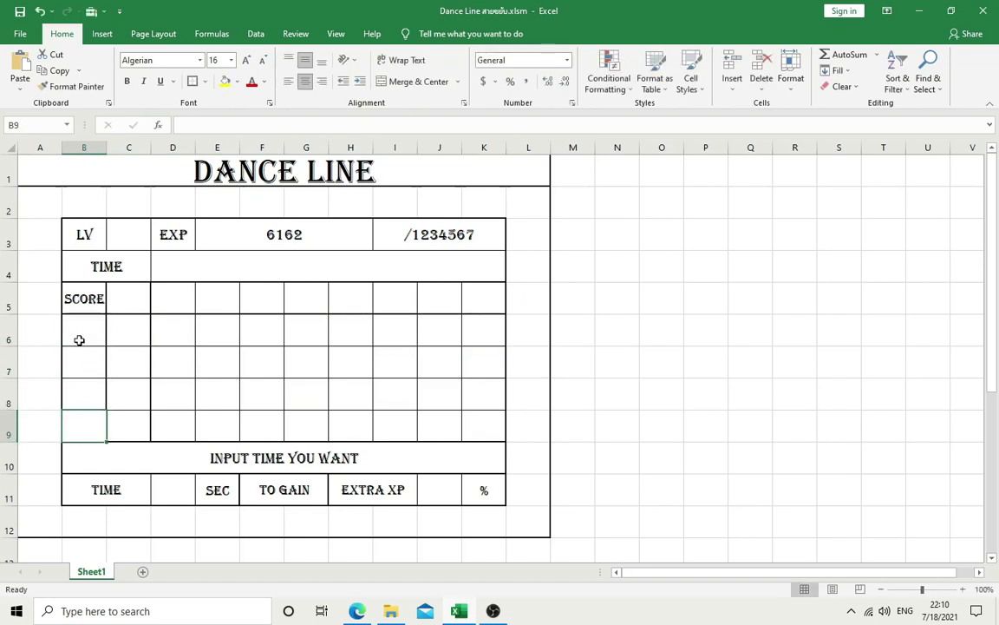
click(186, 274)
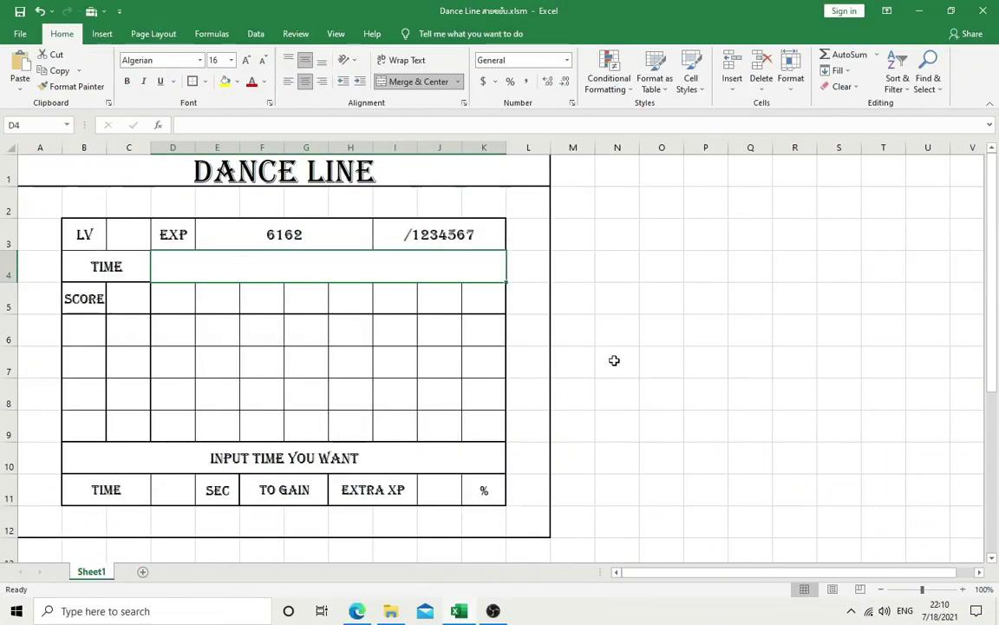
click(614, 360)
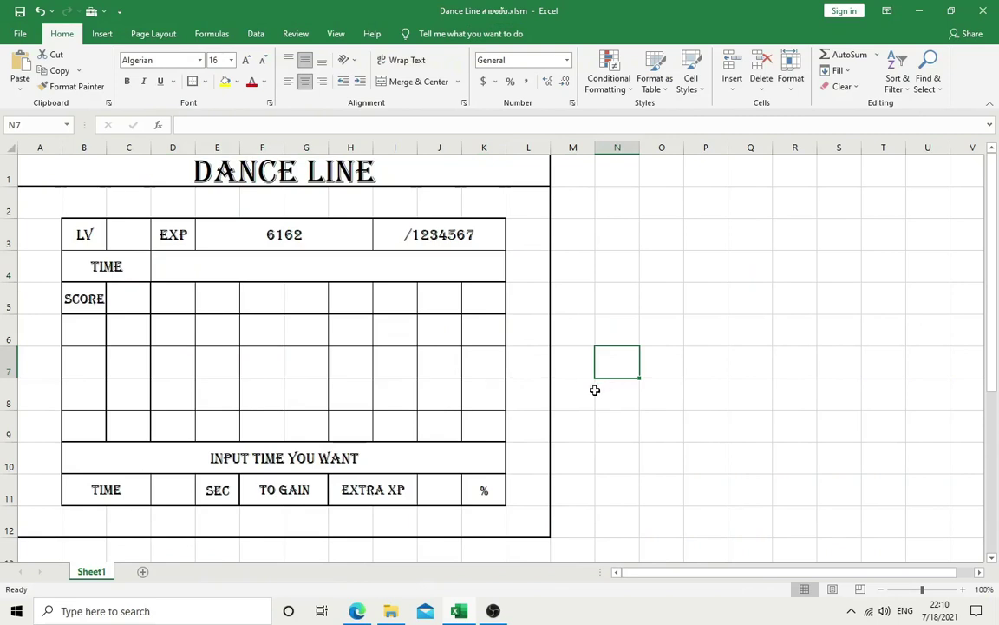
Step: Delete the old EXP values 6162 and /1234567 from row 3
drag(308, 224, 431, 241)
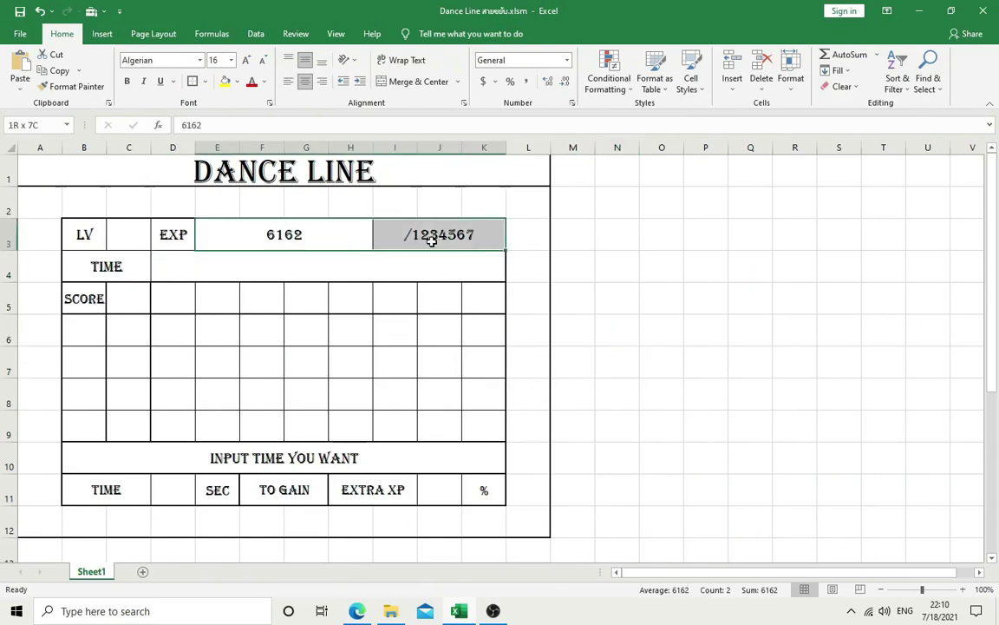
key(Delete)
click(331, 301)
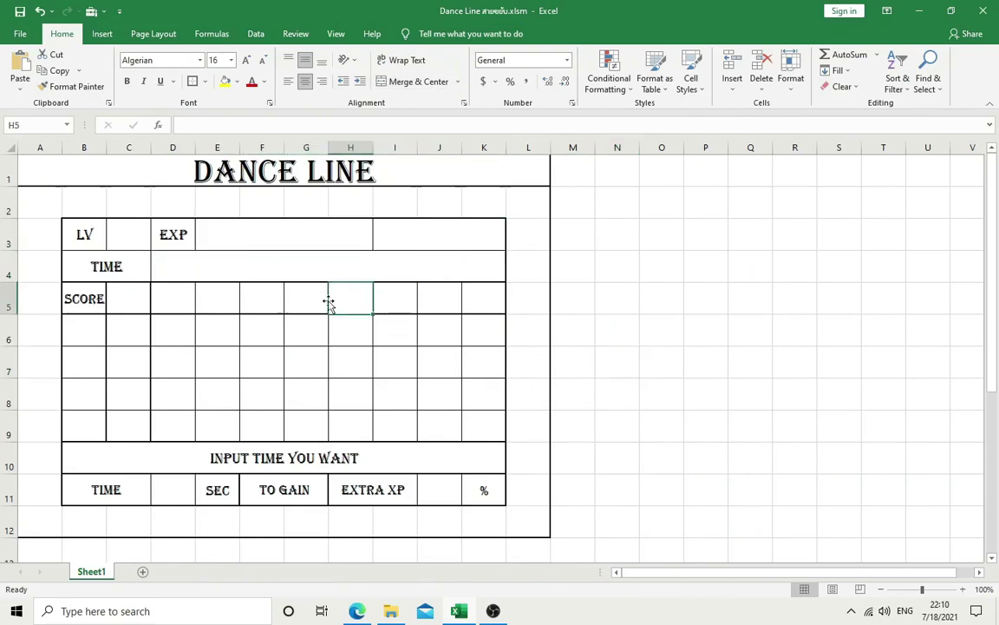
click(76, 234)
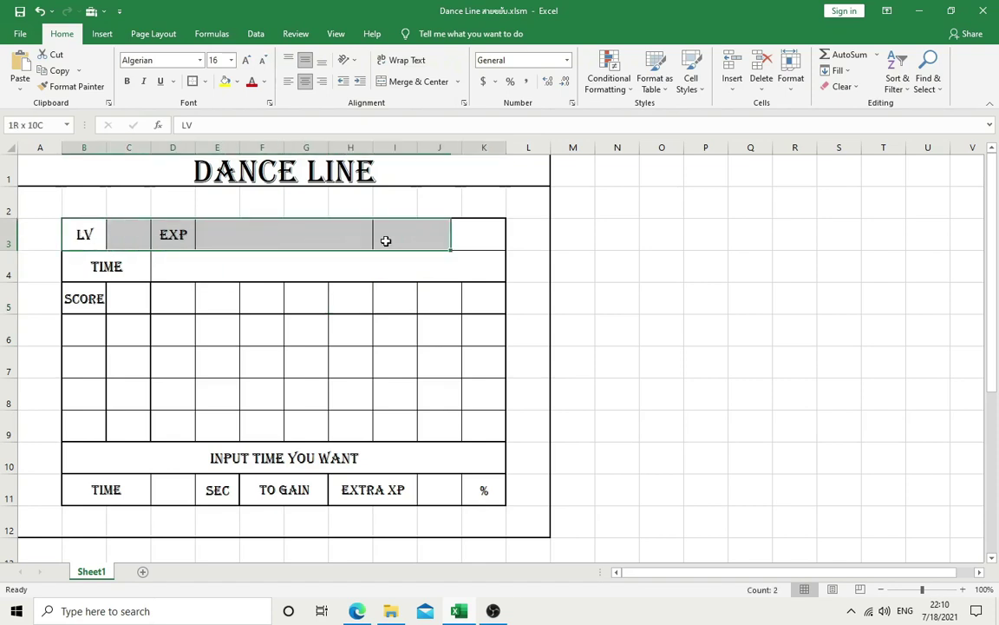
drag(75, 235, 482, 236)
click(744, 373)
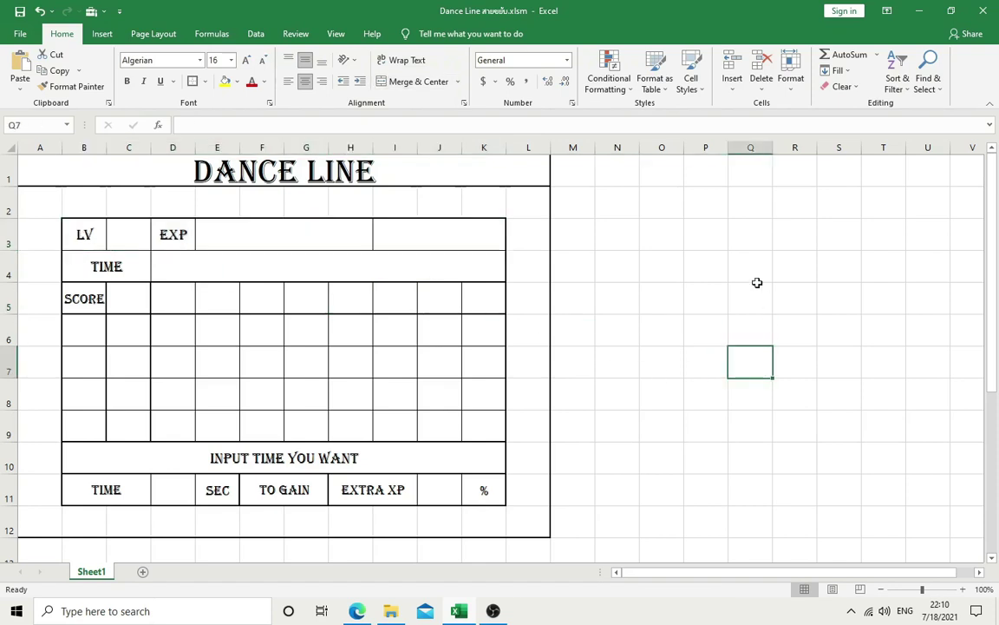
Step: Put level 1 in helper cell O2 and link the LV cell C3 to it with =O2
click(676, 200)
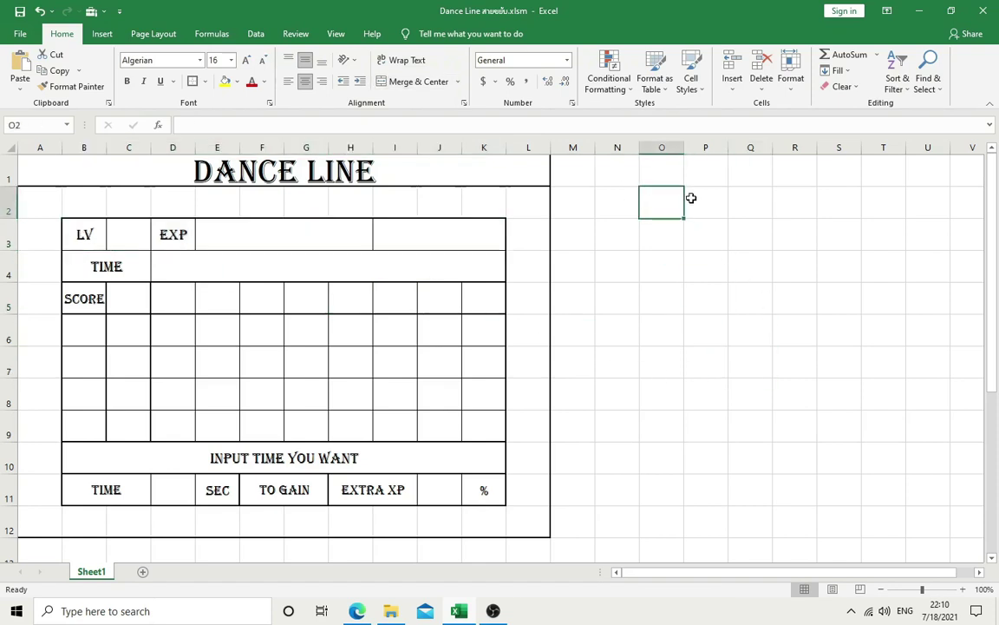
text(1)
key(Return)
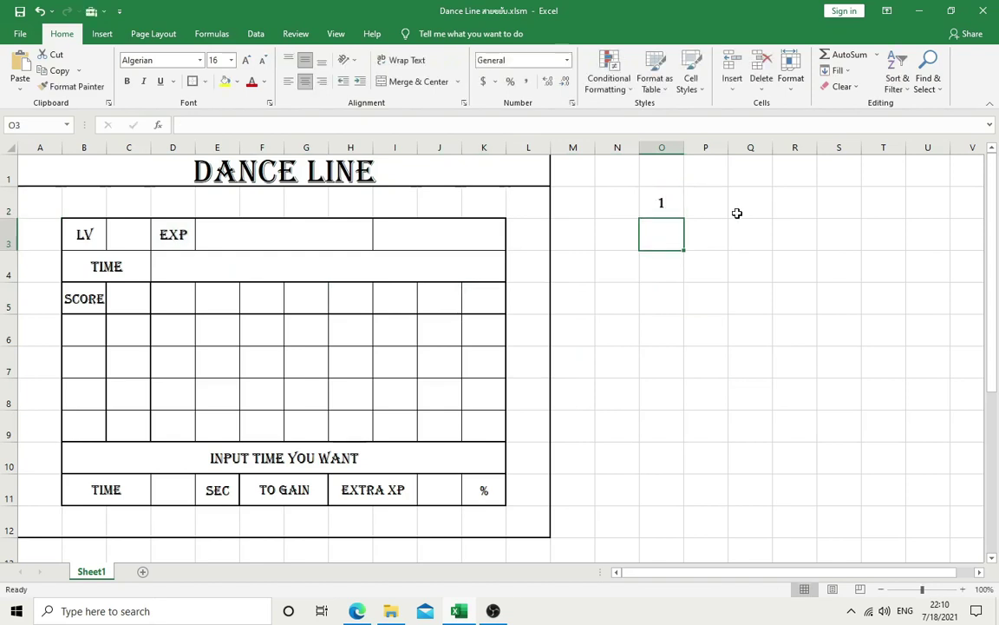
click(130, 240)
text(=)
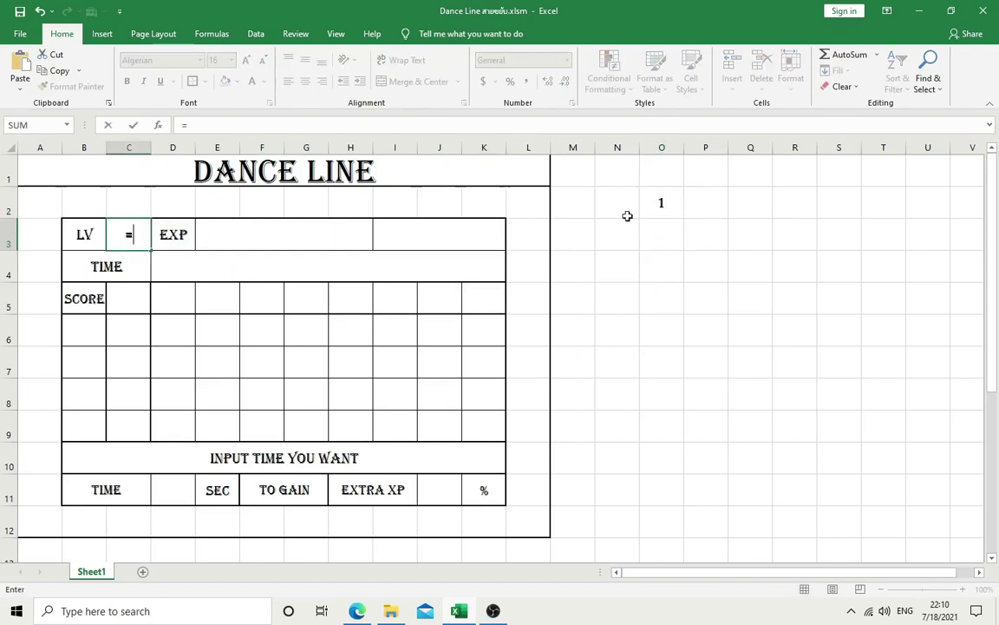
click(653, 205)
key(Return)
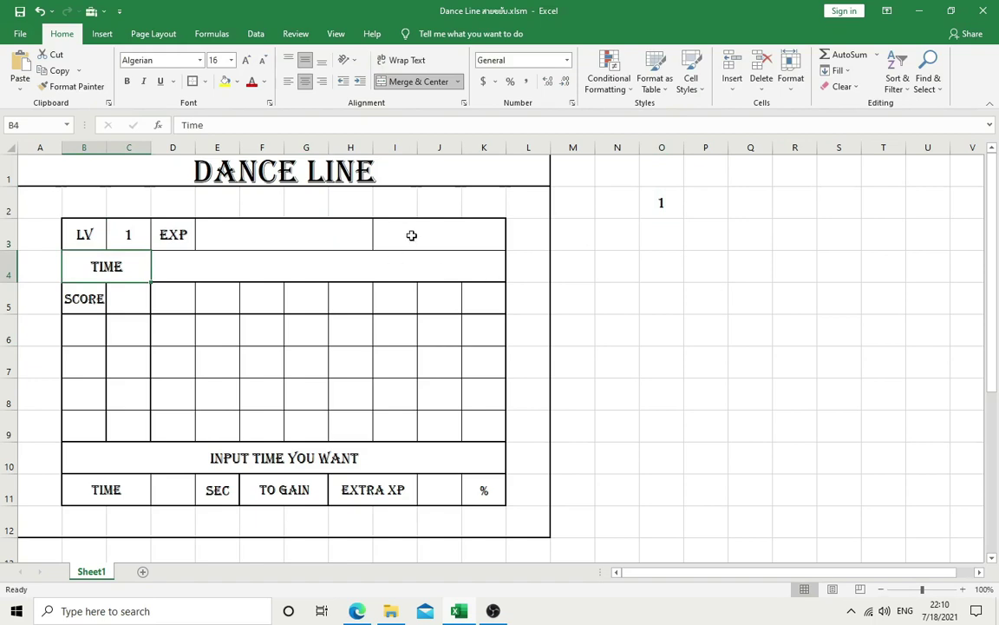
click(412, 235)
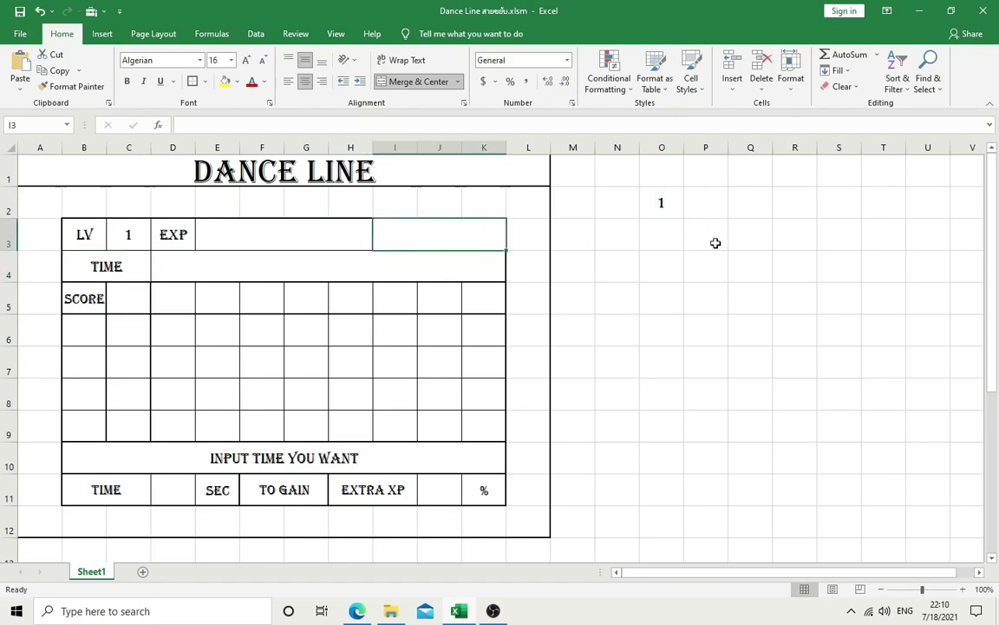
Step: Enter =CONCATENATE("/",P3) in I3 so it shows a slash before P3's value
text(=)
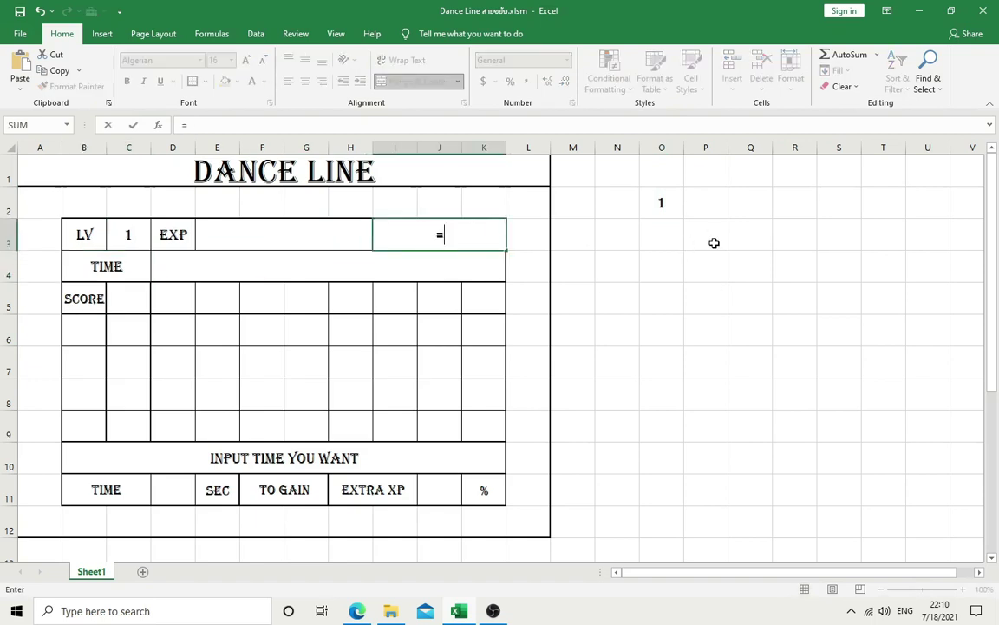
text(concatenate)
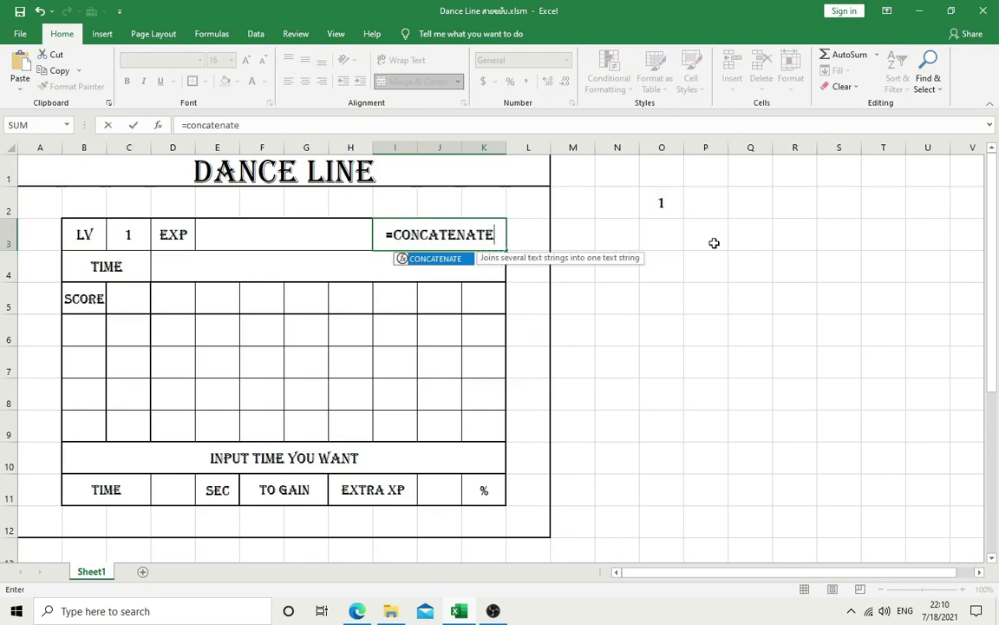
text(()
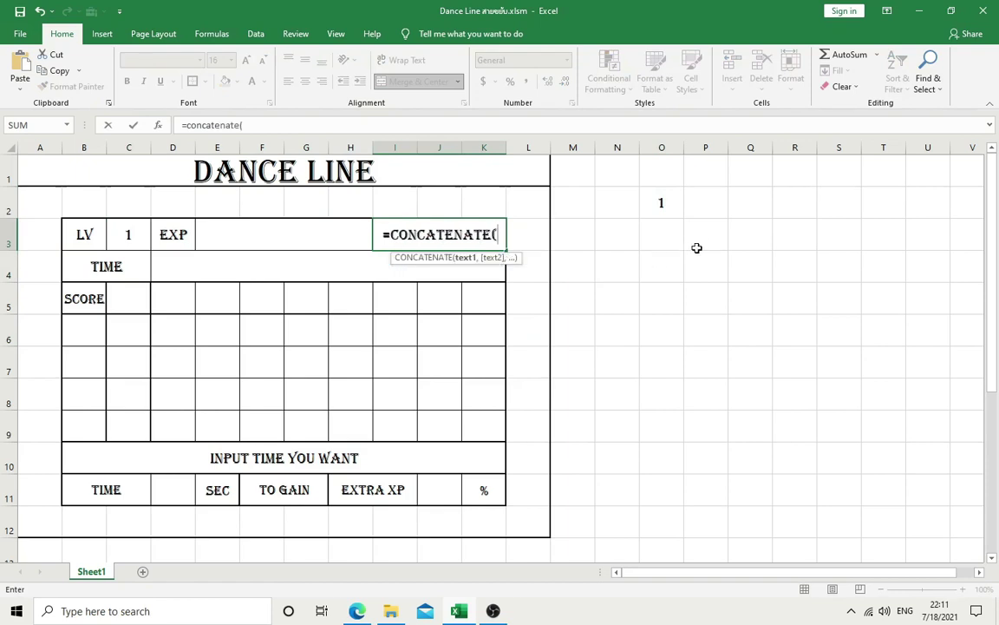
text("/)
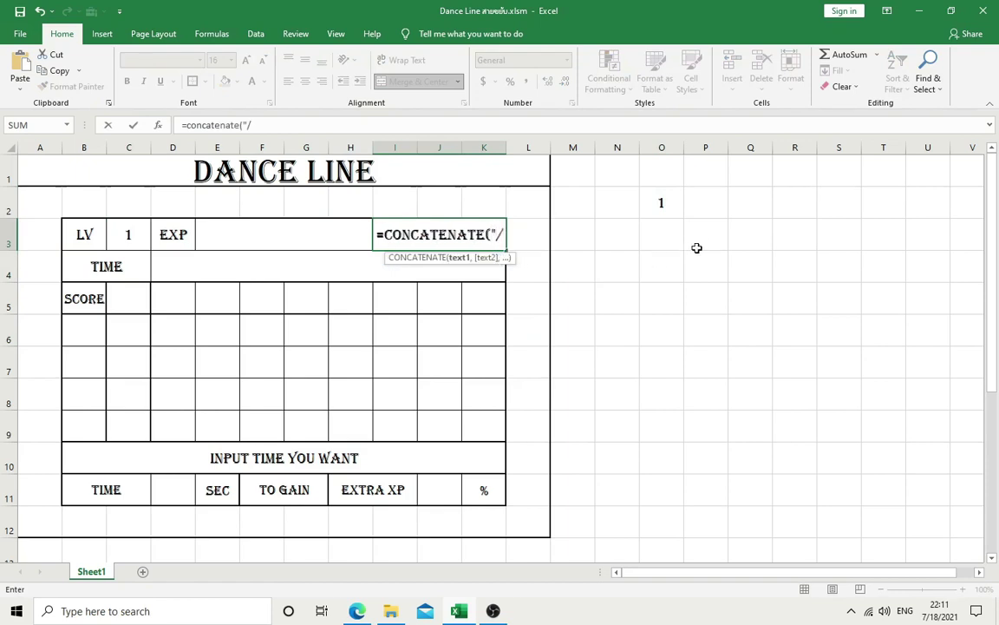
text(",)
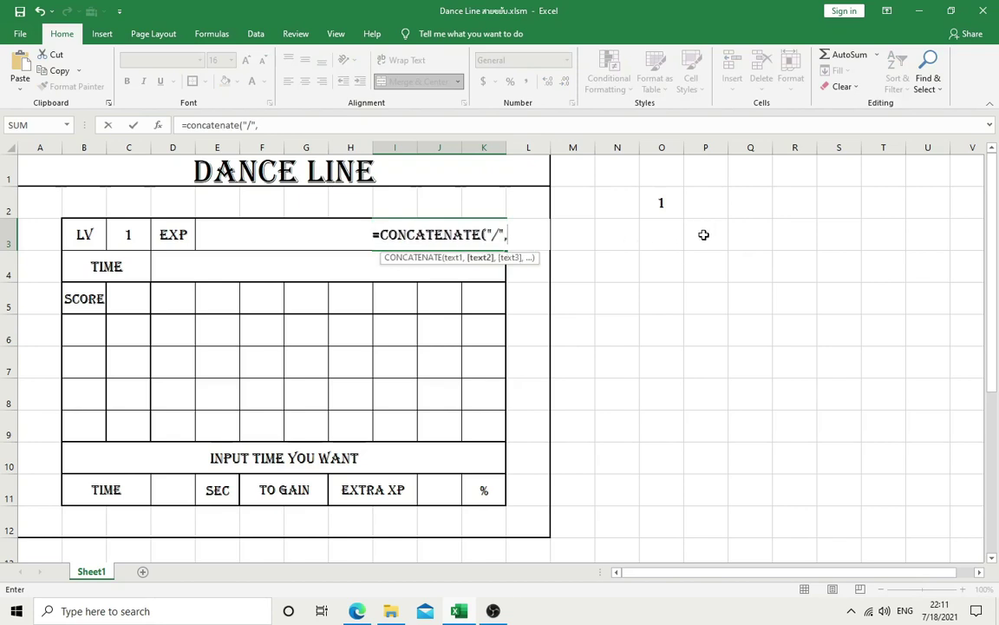
click(703, 235)
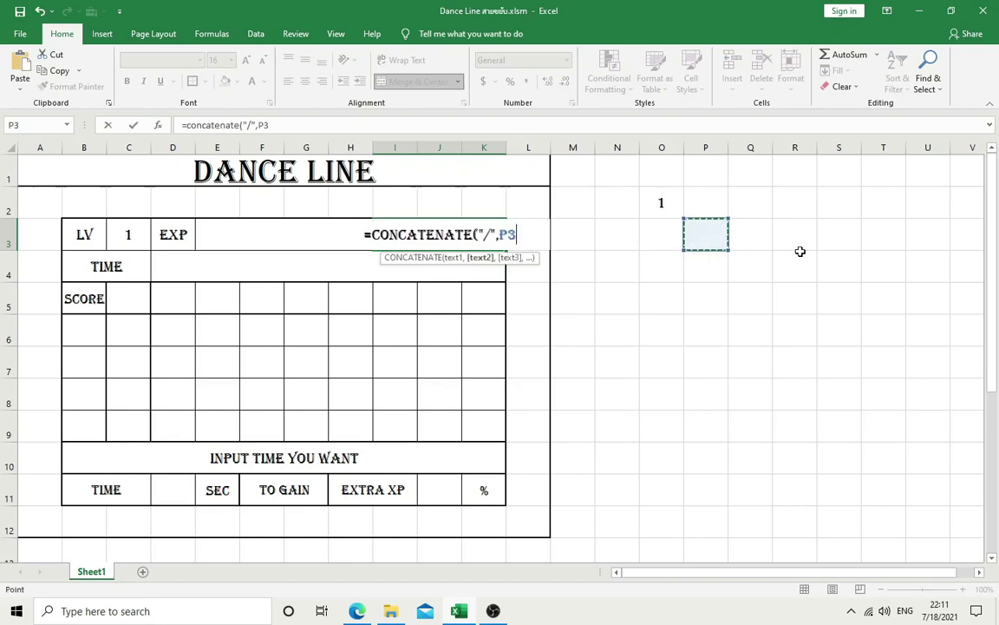
text())
key(Return)
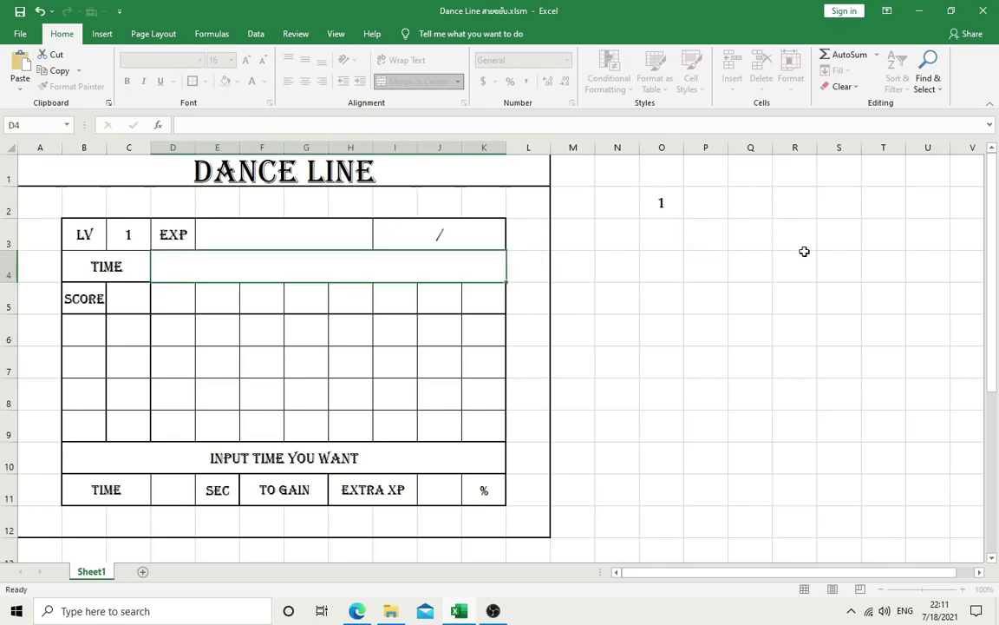
click(701, 234)
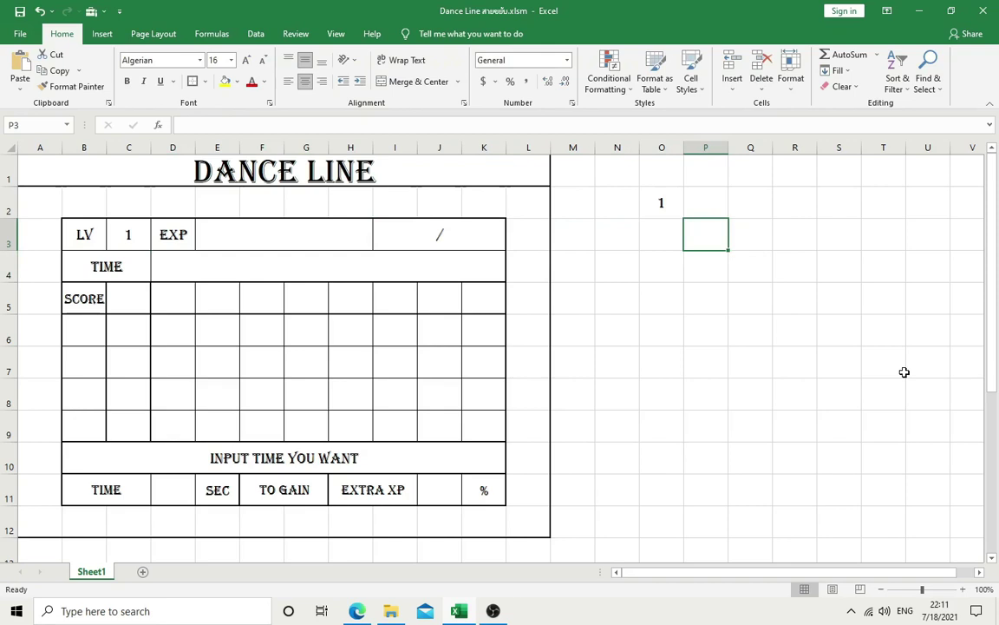
Step: Enter the EXP target formula =30*O2^2+15*O2+20 in P3
text(=3)
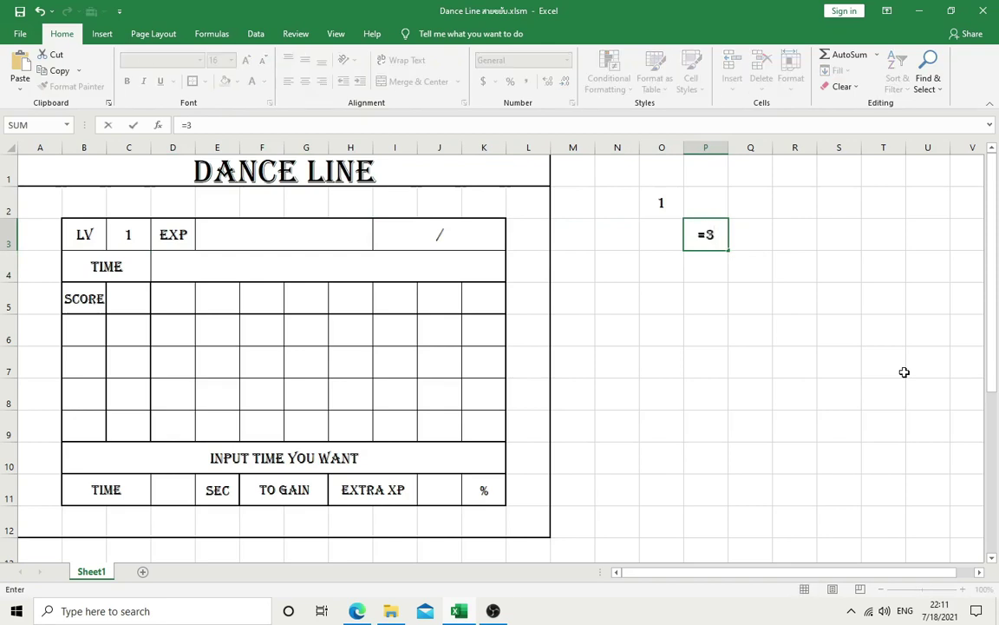
text(0*)
click(659, 200)
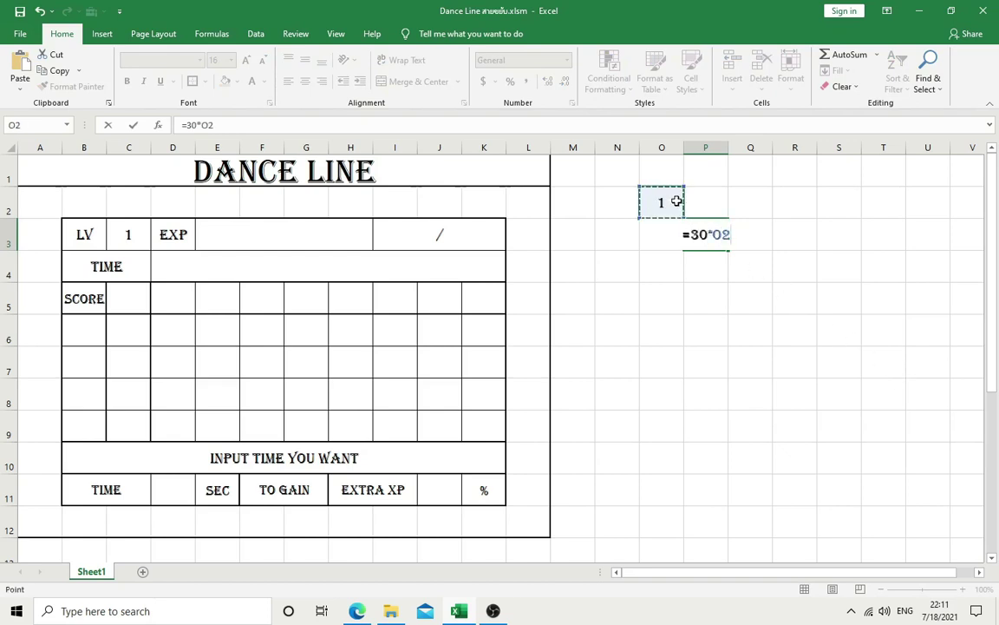
text(^2)
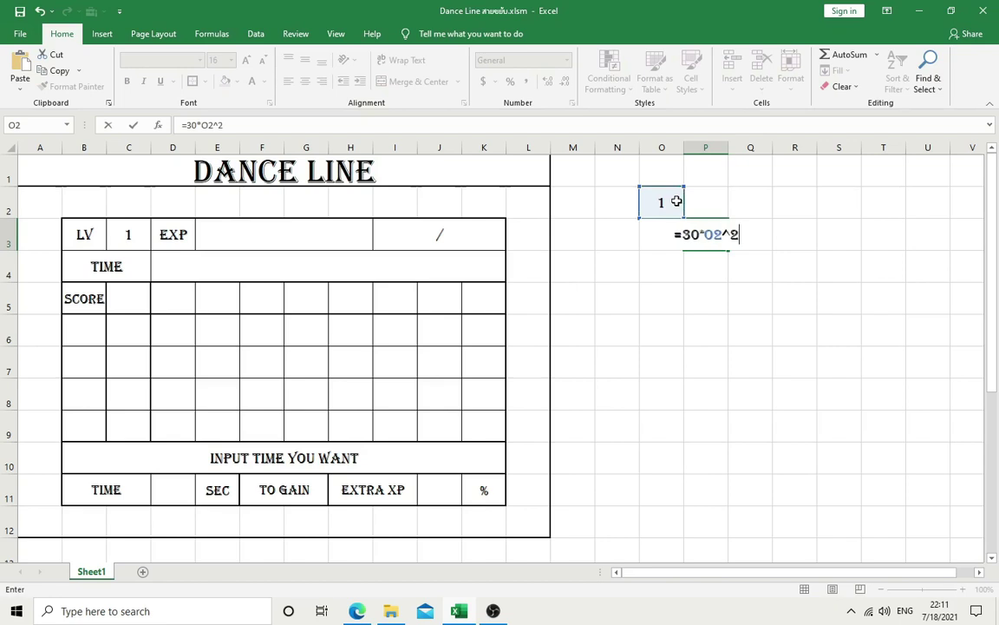
text(+)
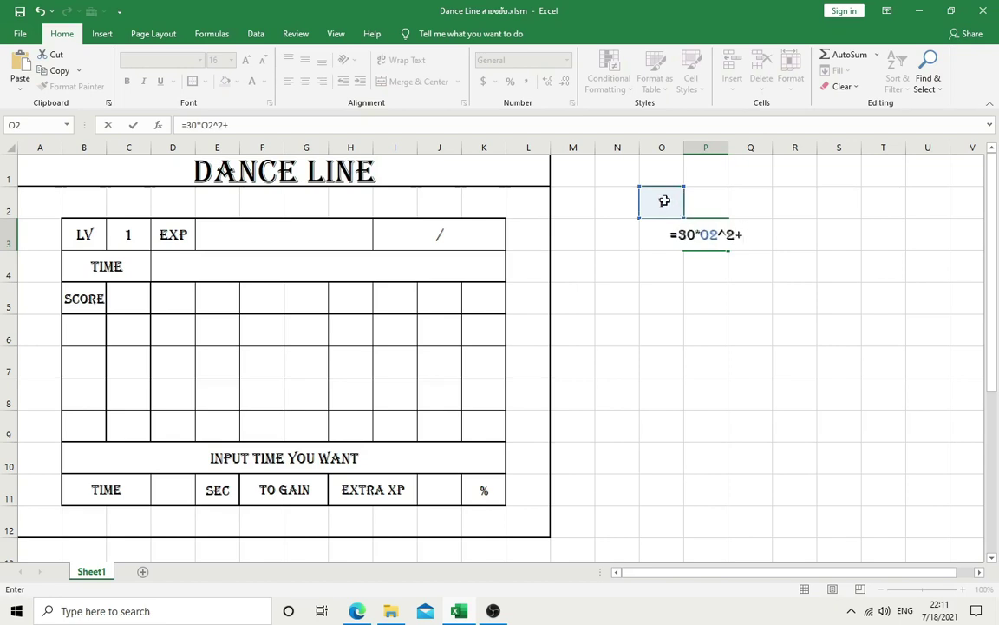
click(665, 201)
key(BackSpace)
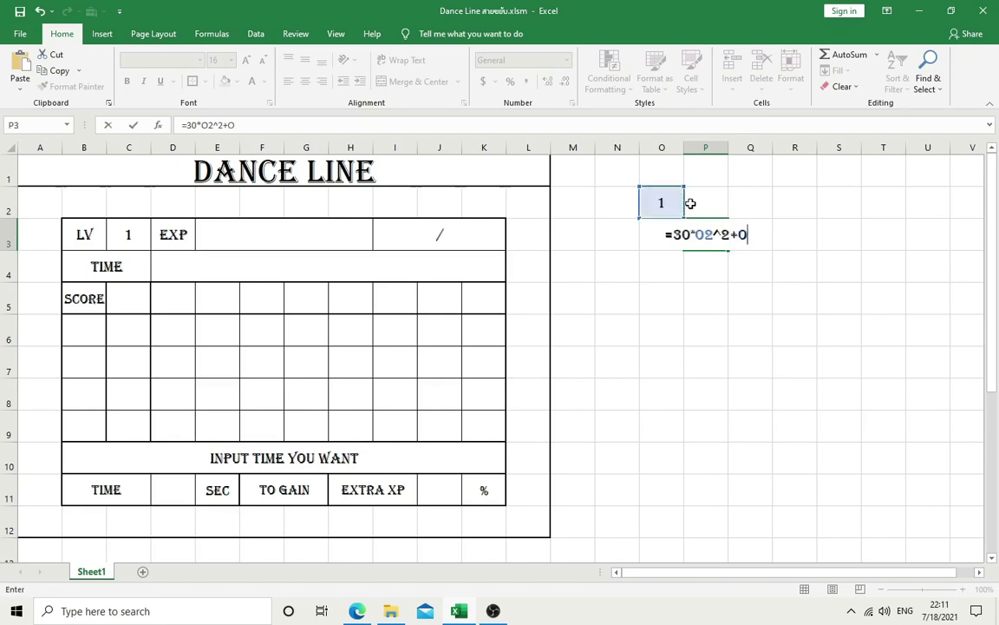
key(BackSpace)
text(15*)
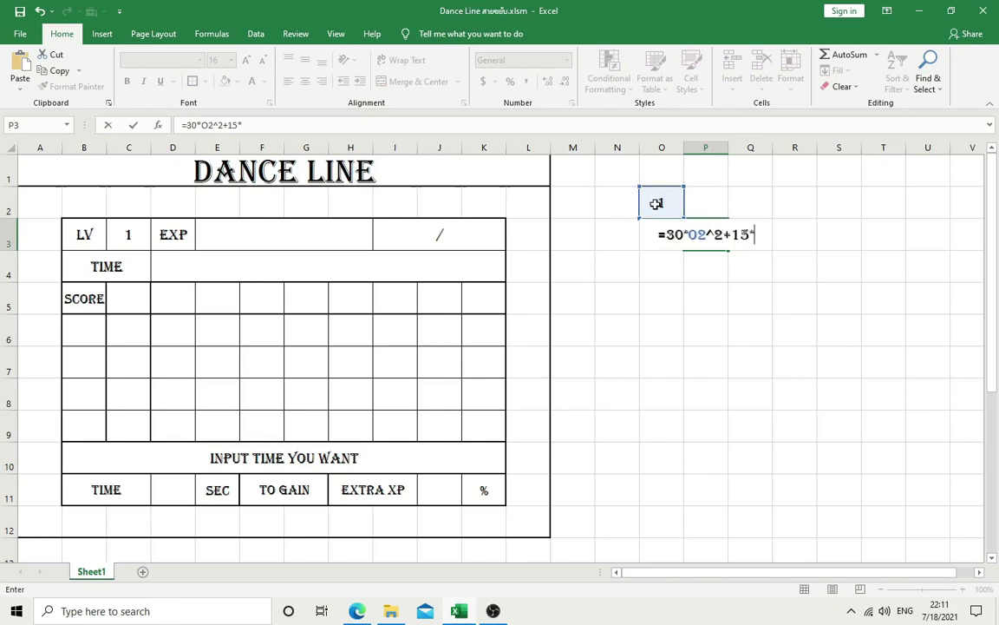
click(661, 203)
text(+20)
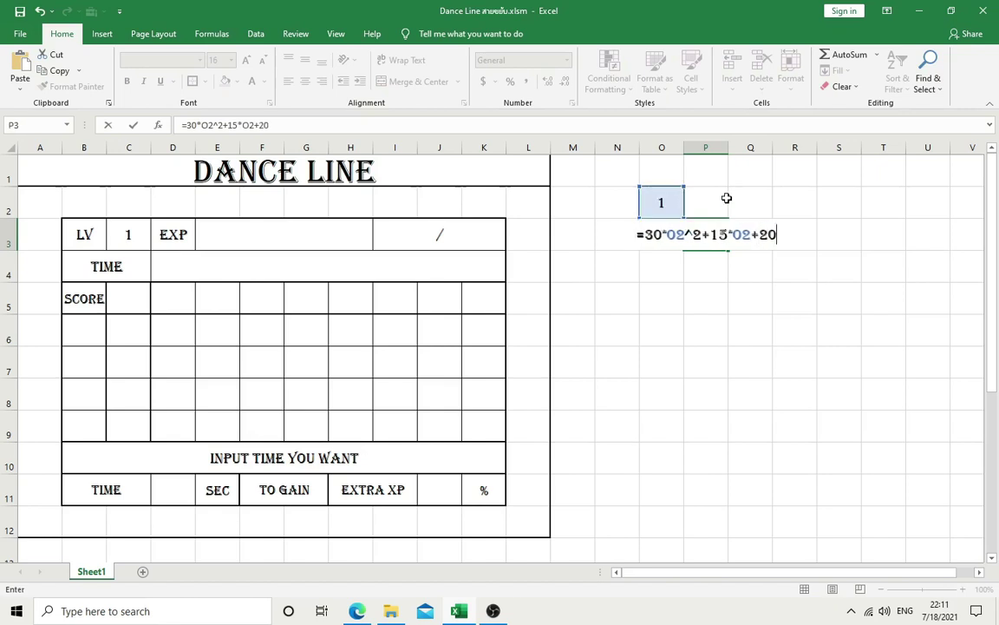
key(Return)
Step: Set the level in O2 to 2 to test it, giving /170
click(661, 203)
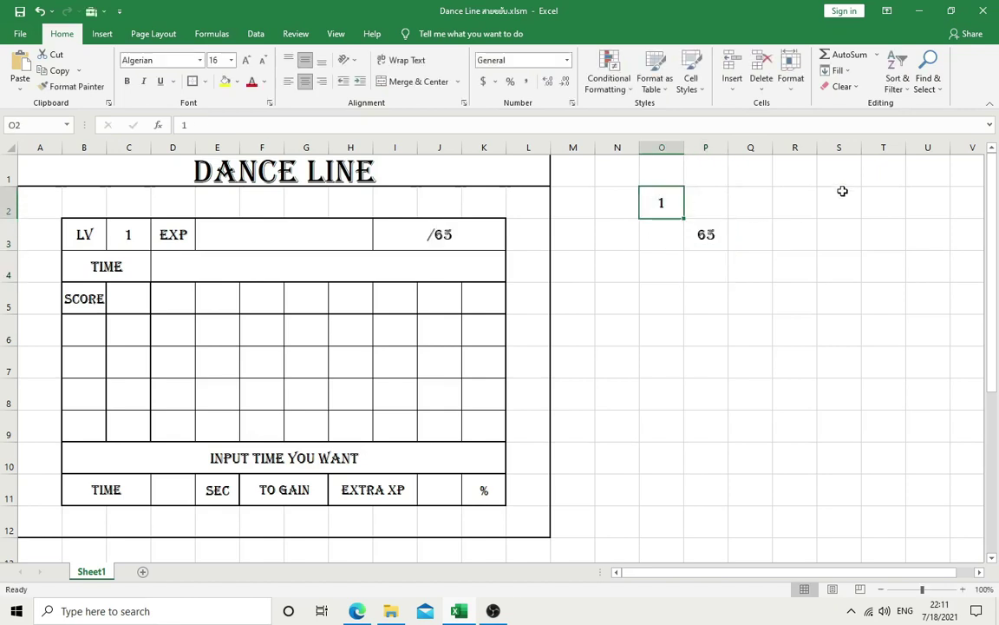
text(2)
key(Return)
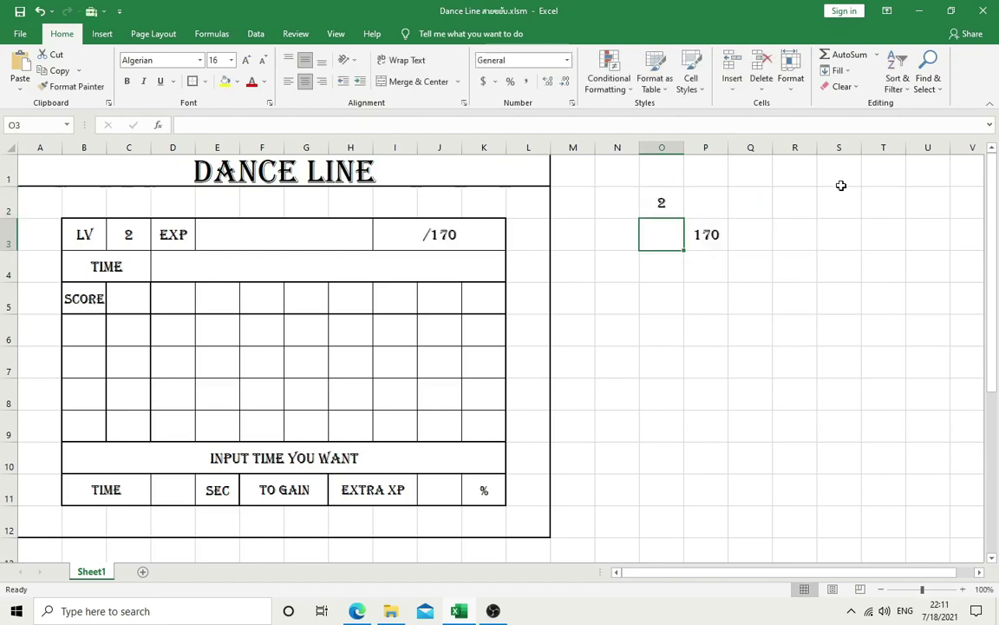
click(723, 235)
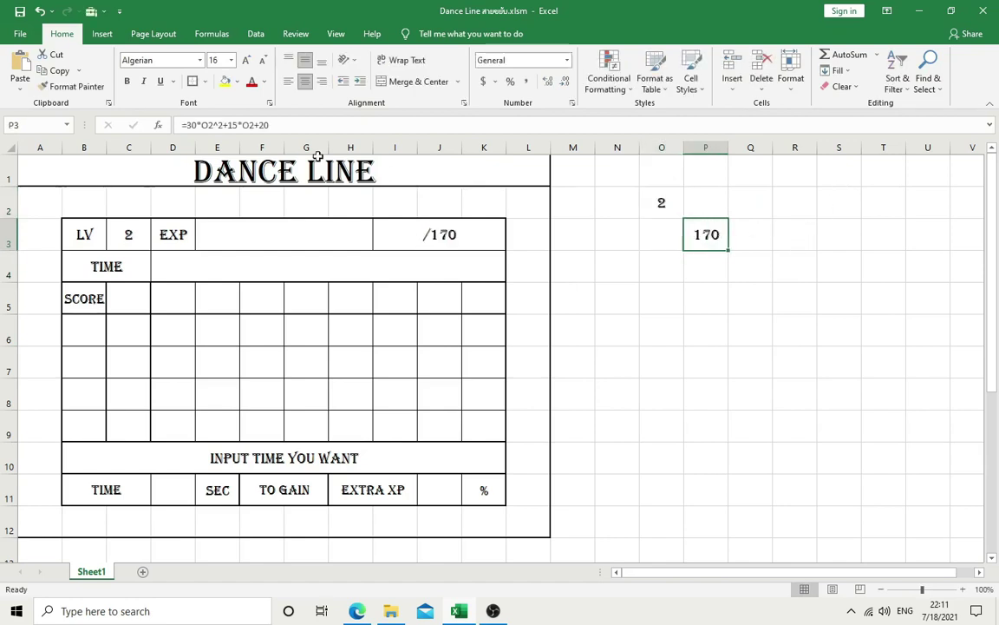
Step: Swap the coefficients so P3 reads =15*O2^2+30*O2+20
click(194, 125)
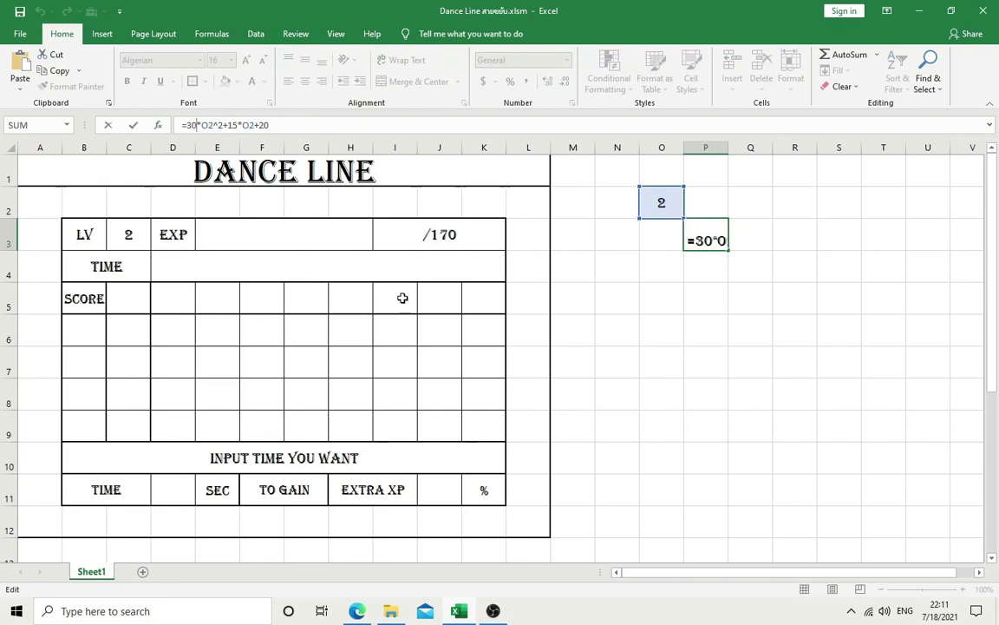
key(BackSpace)
key(BackSpace)
text(15)
key(Right)
key(Right)
key(Right)
key(Delete)
key(Delete)
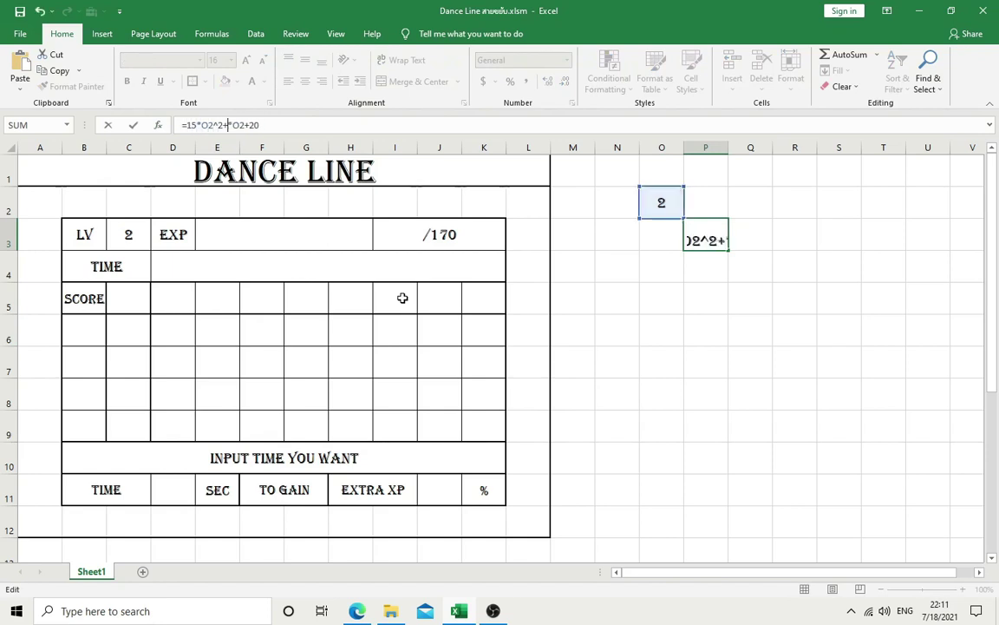
text(30)
key(Return)
Step: Test levels 1, 2, 3, 4, 5, 6, 8, 10 and 15 in O2, then reset it to 1
click(660, 204)
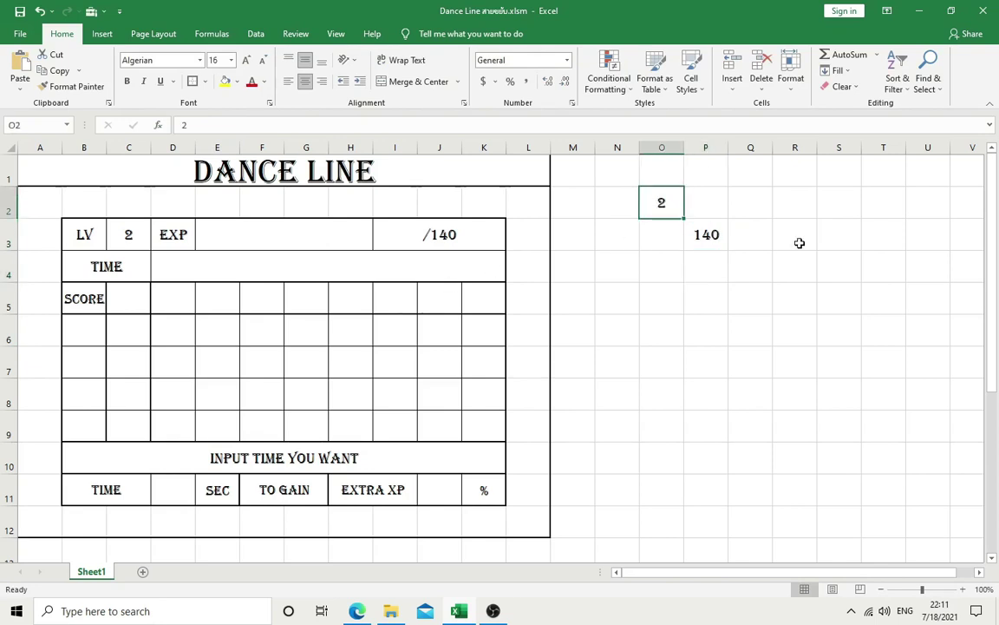
text(1)
key(Return)
key(Up)
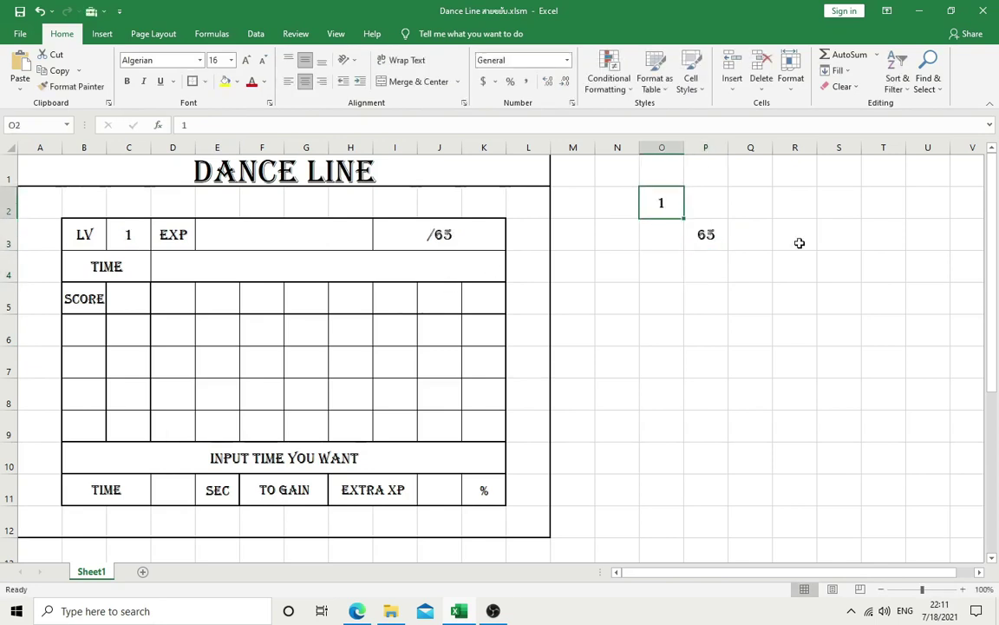
text(2)
key(Return)
key(Up)
text(3)
key(Return)
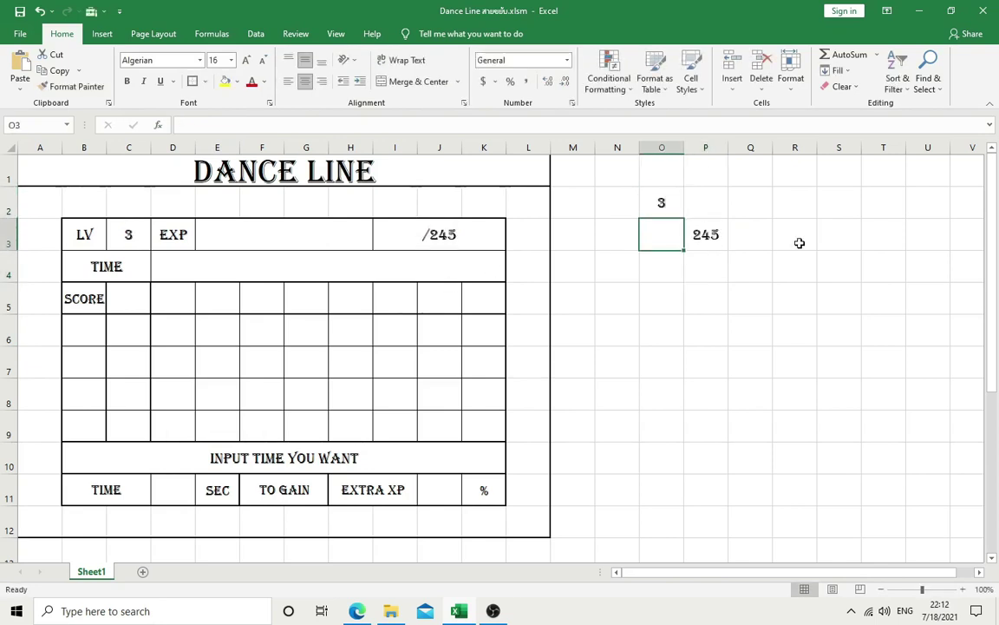
key(Up)
text(4)
key(Return)
key(Up)
text(5)
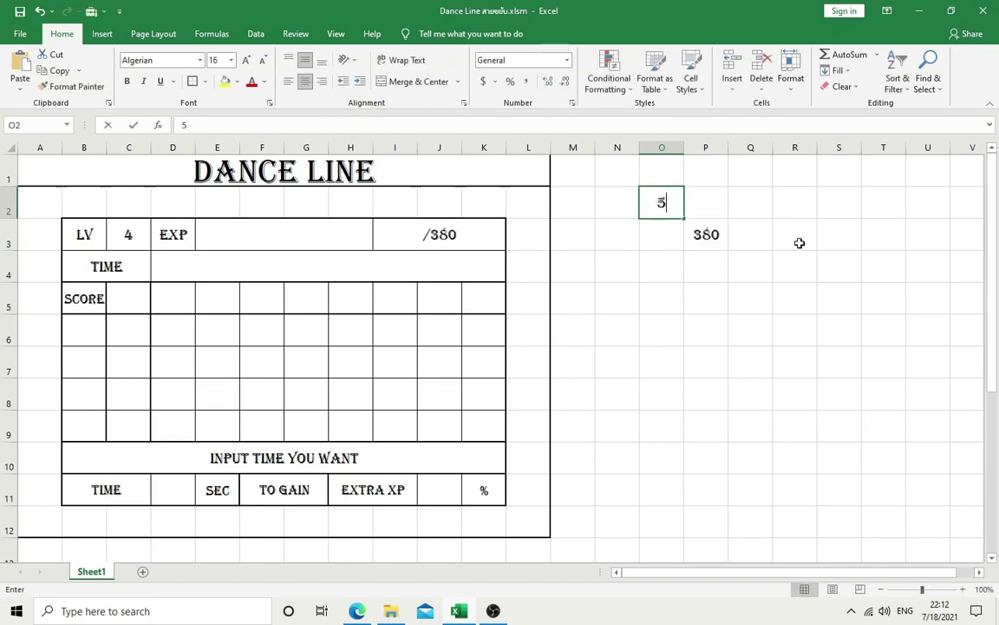
key(Return)
key(Up)
text(6)
key(Return)
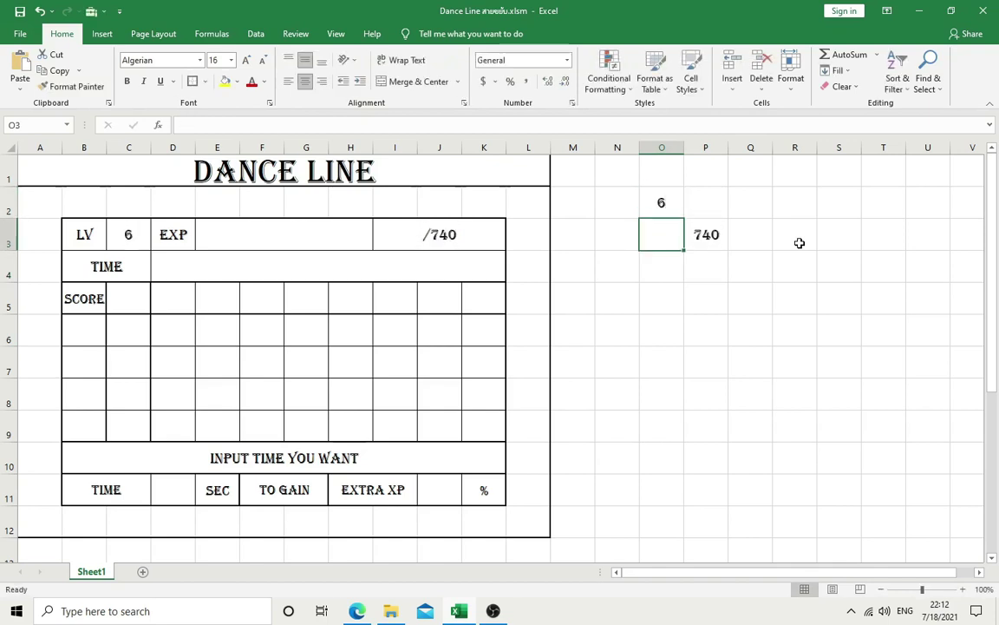
key(Up)
text(8)
key(Return)
key(Up)
text(1)
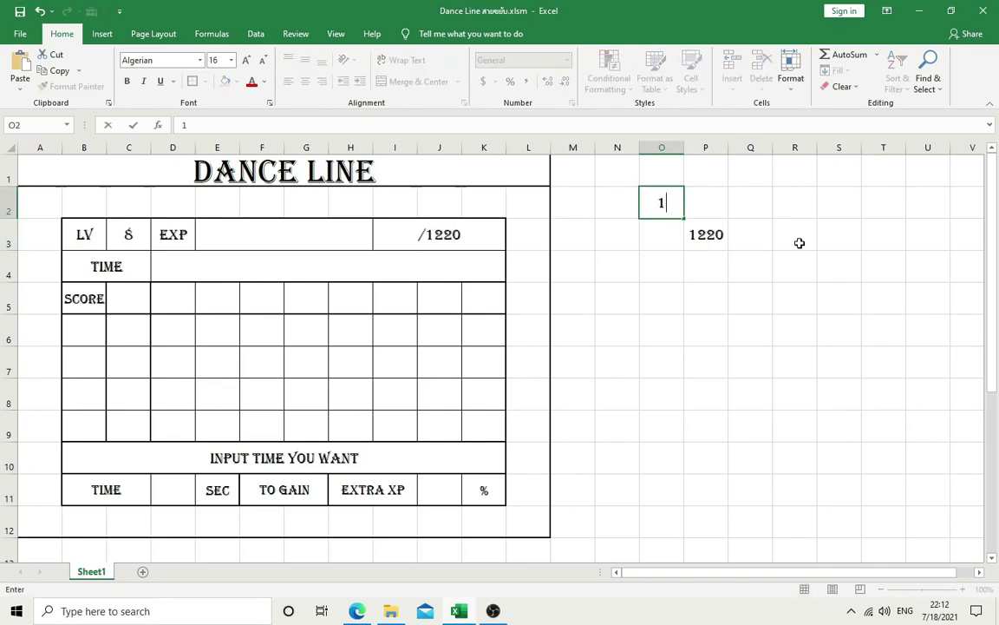
text(0)
key(Return)
key(Up)
text(15)
key(Return)
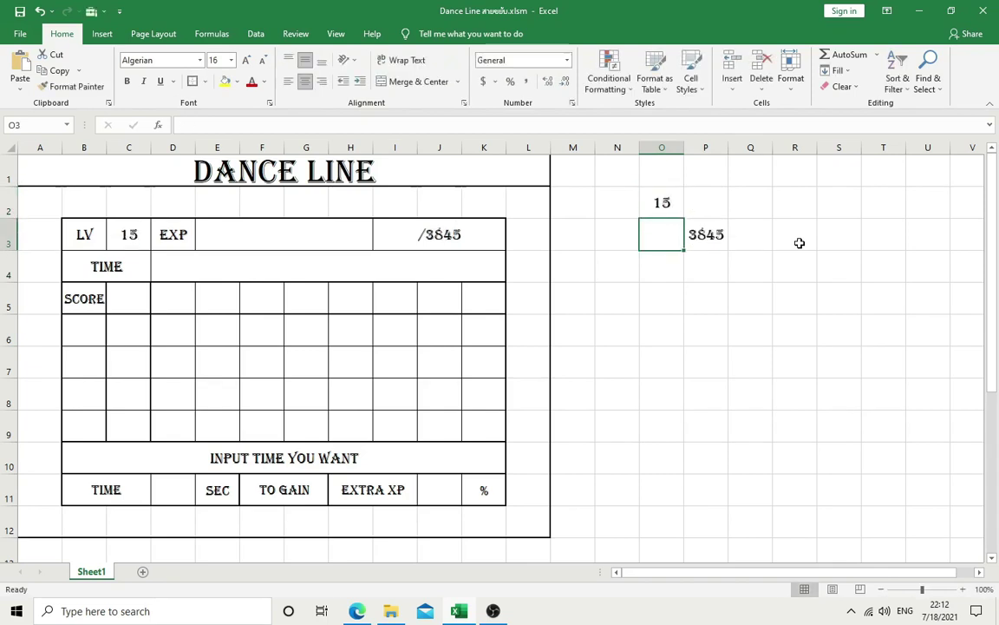
key(Up)
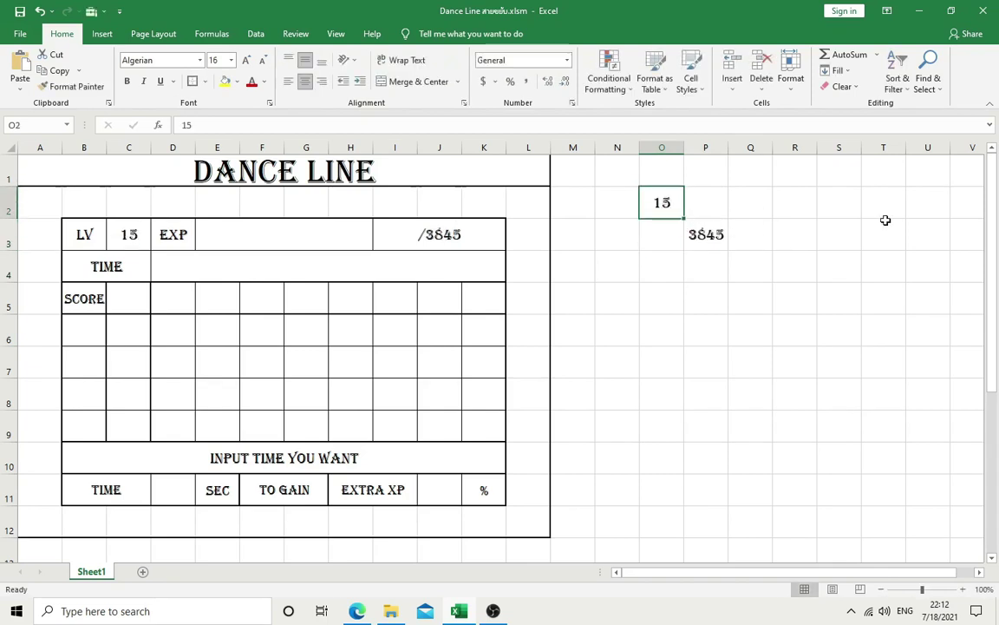
text(1)
key(Return)
click(884, 221)
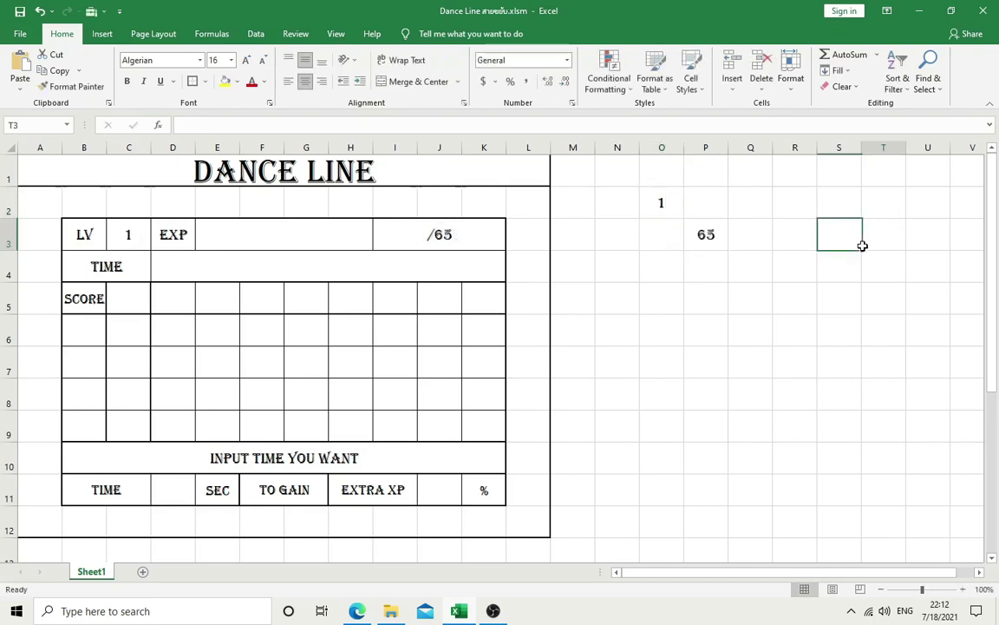
Step: Enter =O3 in the EXP value cell E3
click(306, 232)
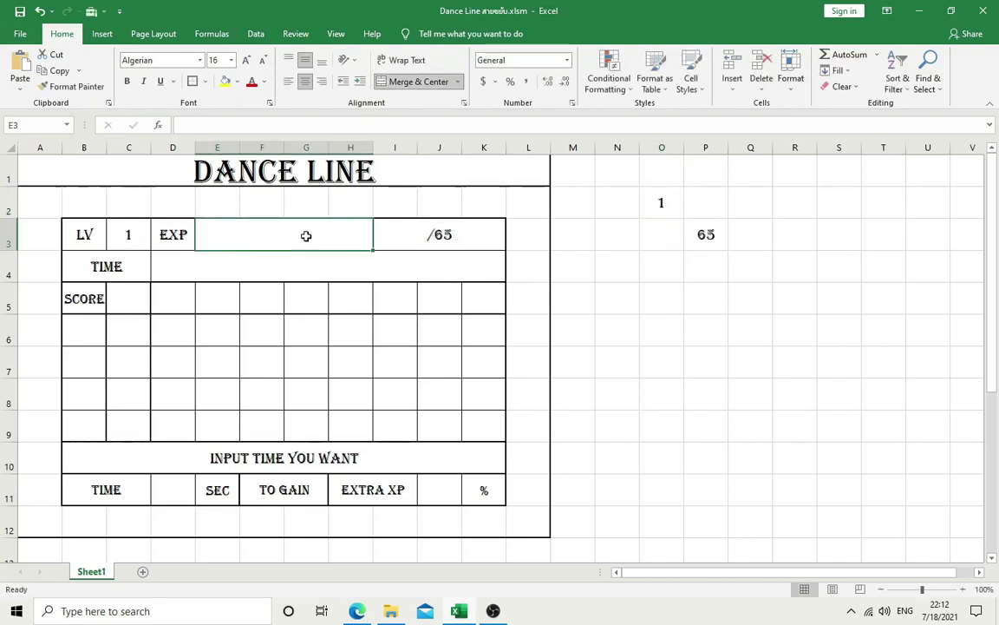
text(=)
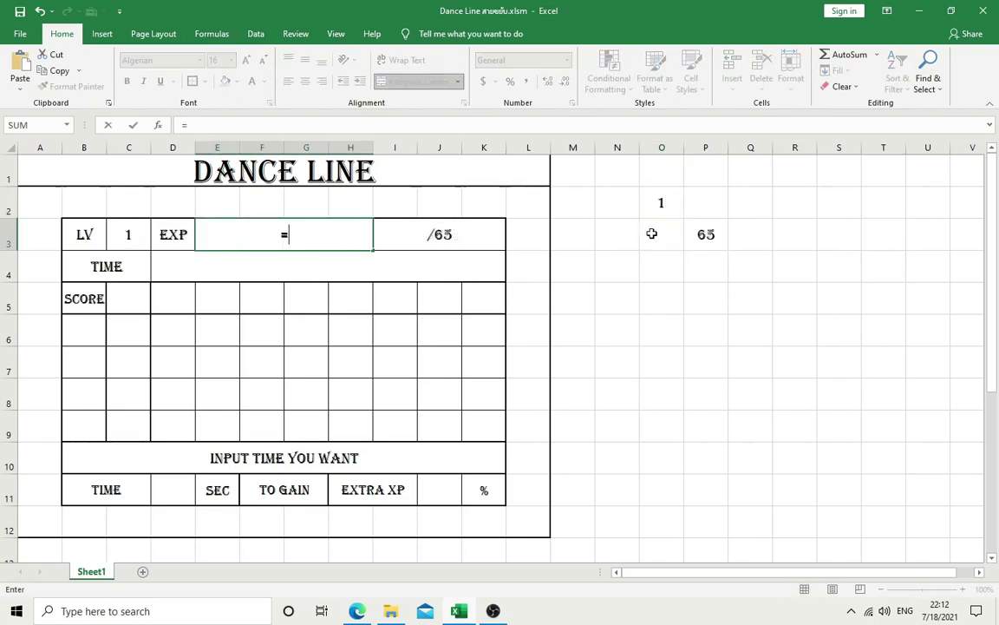
click(661, 234)
key(Return)
Step: Add a data bar rule to E3 with minimum Number 0 and maximum Number =$P$3
click(299, 231)
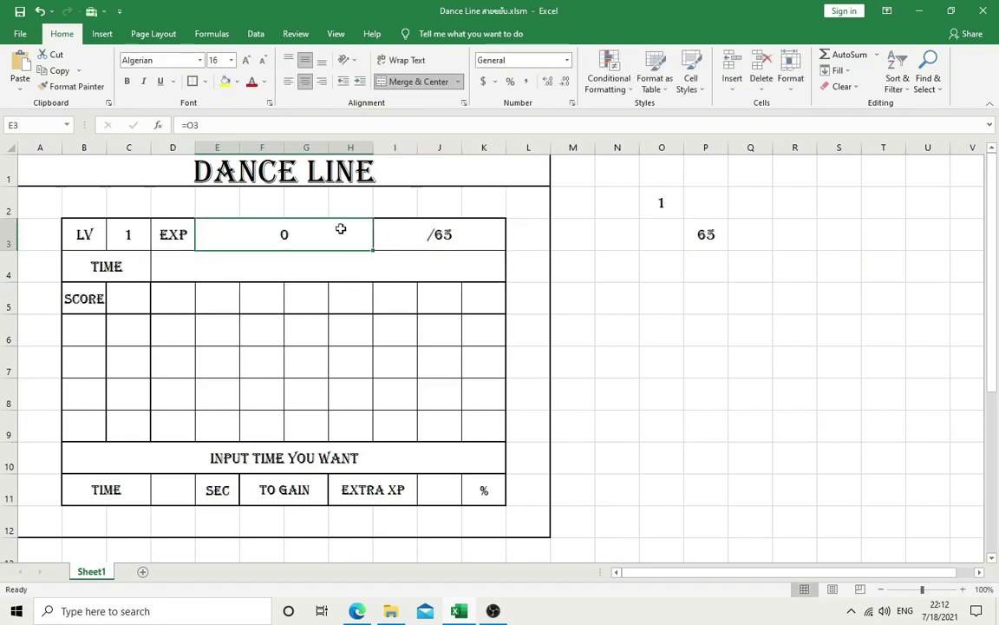
click(609, 74)
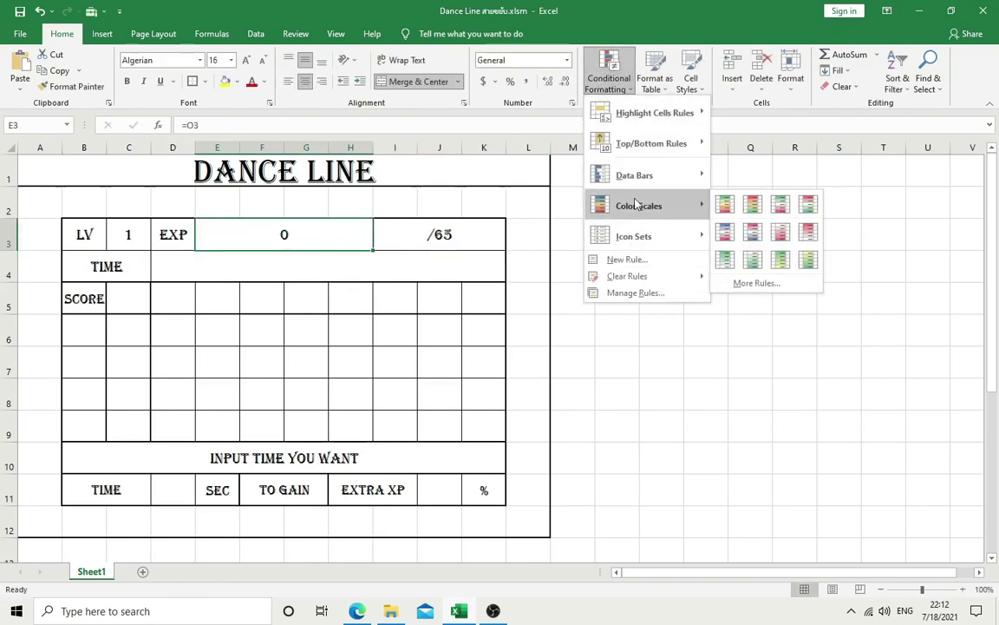
mouse_move(646, 175)
click(754, 310)
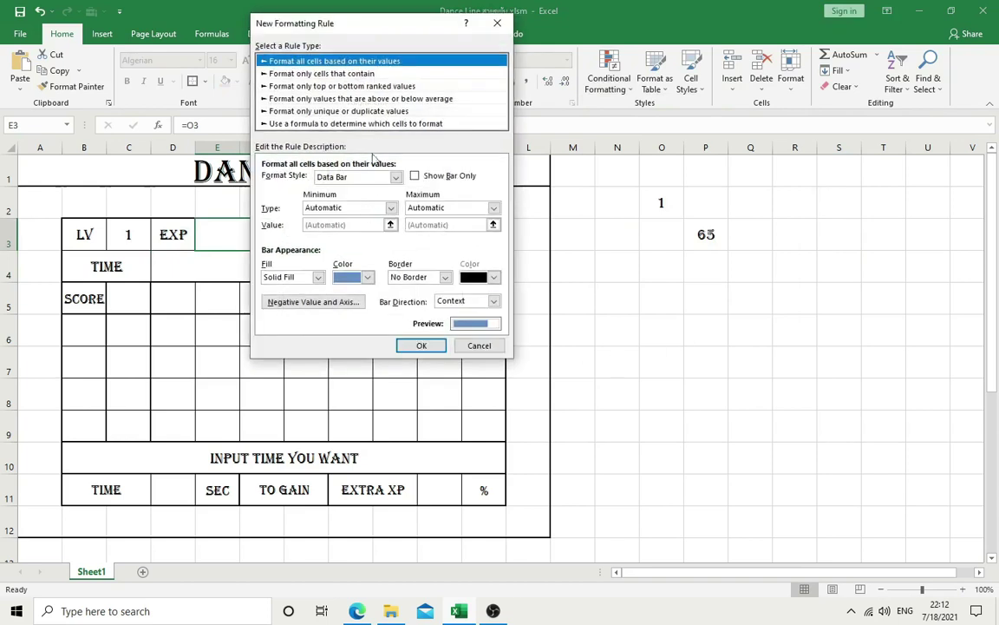
click(391, 208)
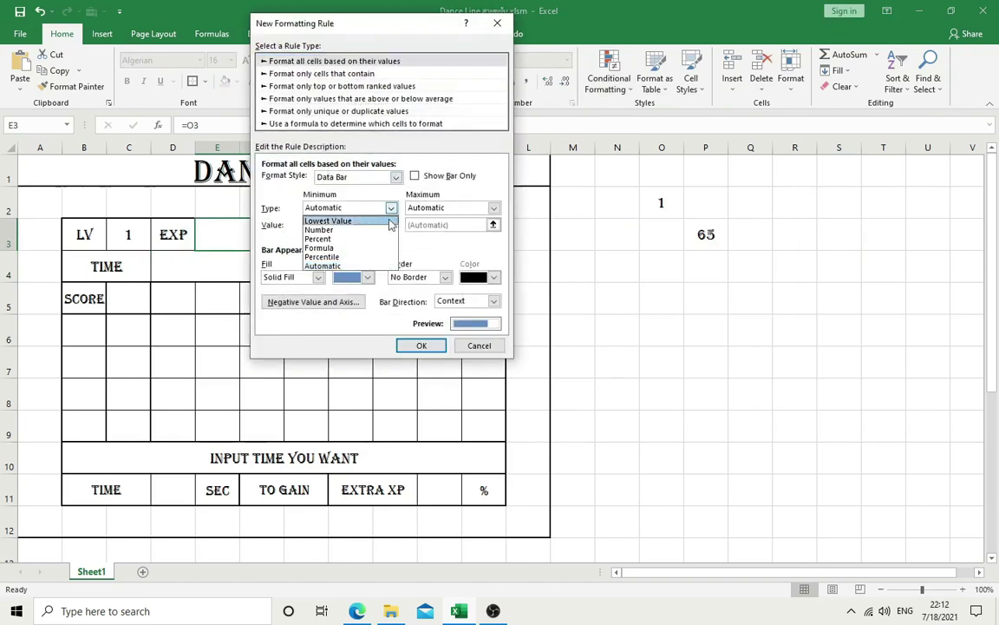
click(347, 229)
click(494, 209)
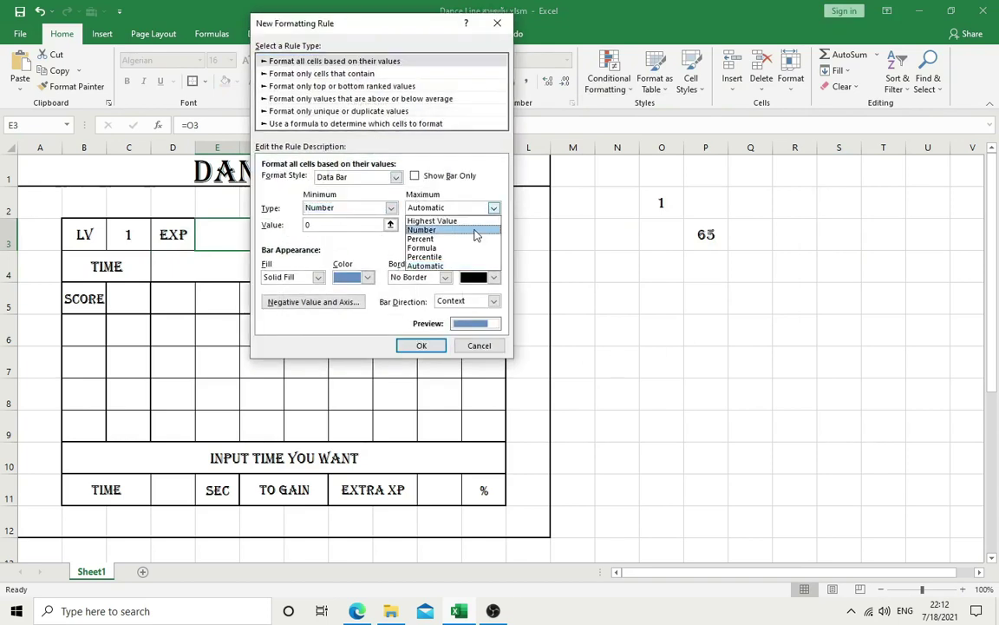
click(475, 232)
click(493, 225)
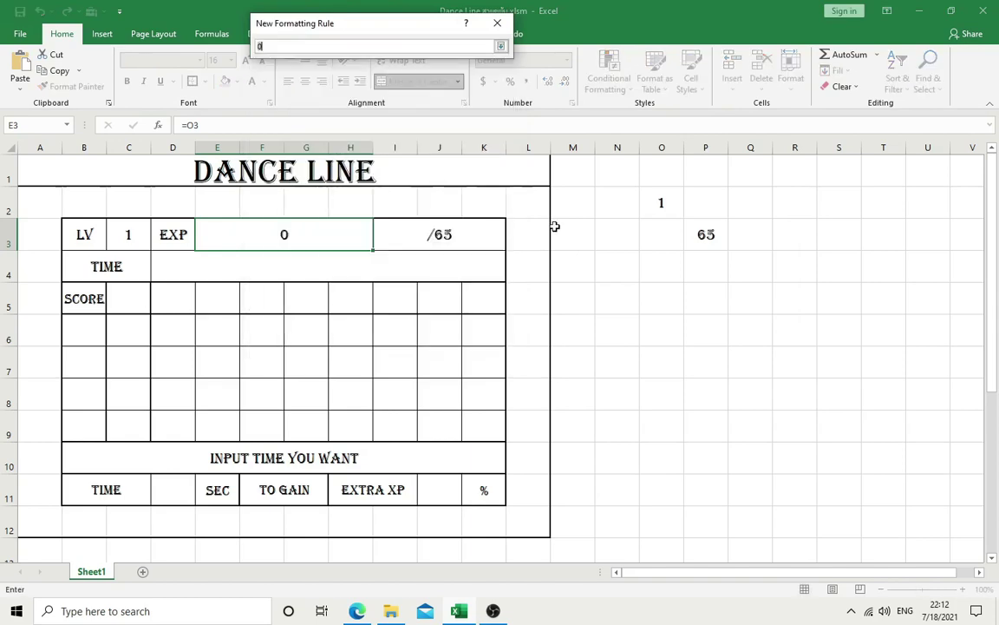
click(707, 233)
click(501, 46)
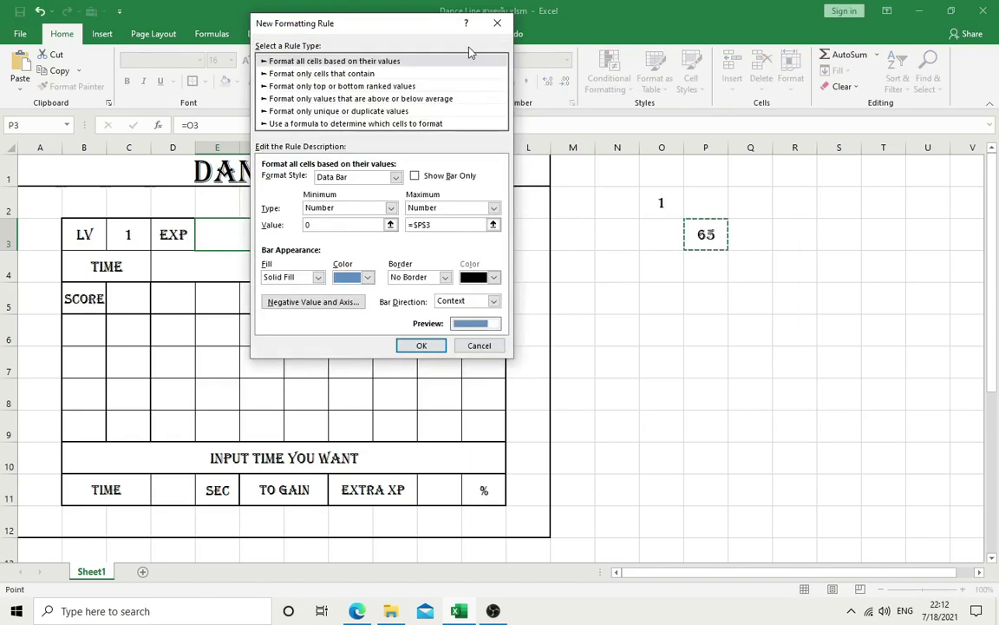
drag(425, 26, 741, 136)
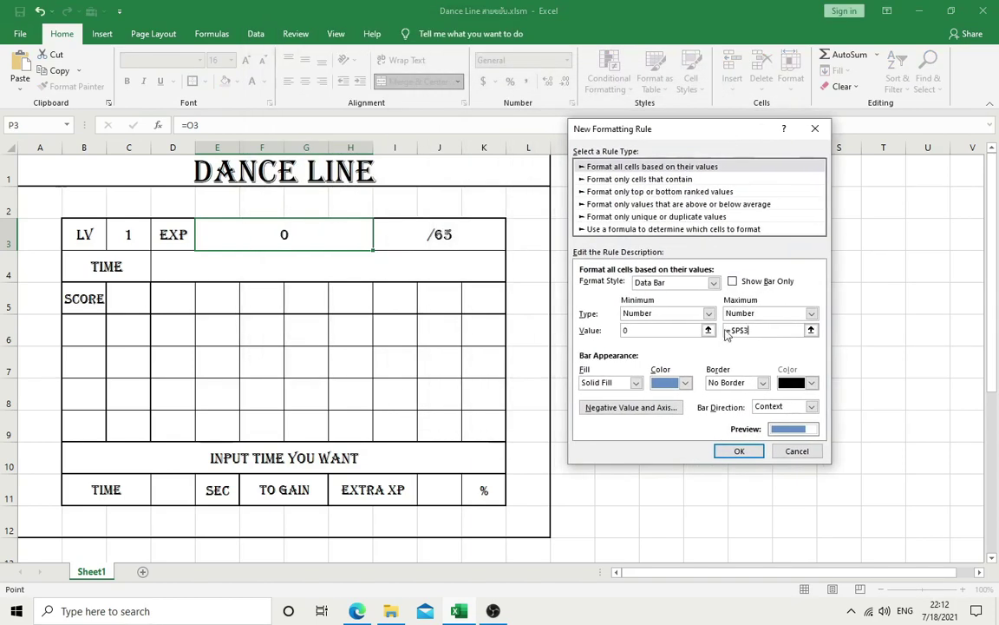
Step: Give the data bar a green fill and a solid border, then apply the rule
click(686, 383)
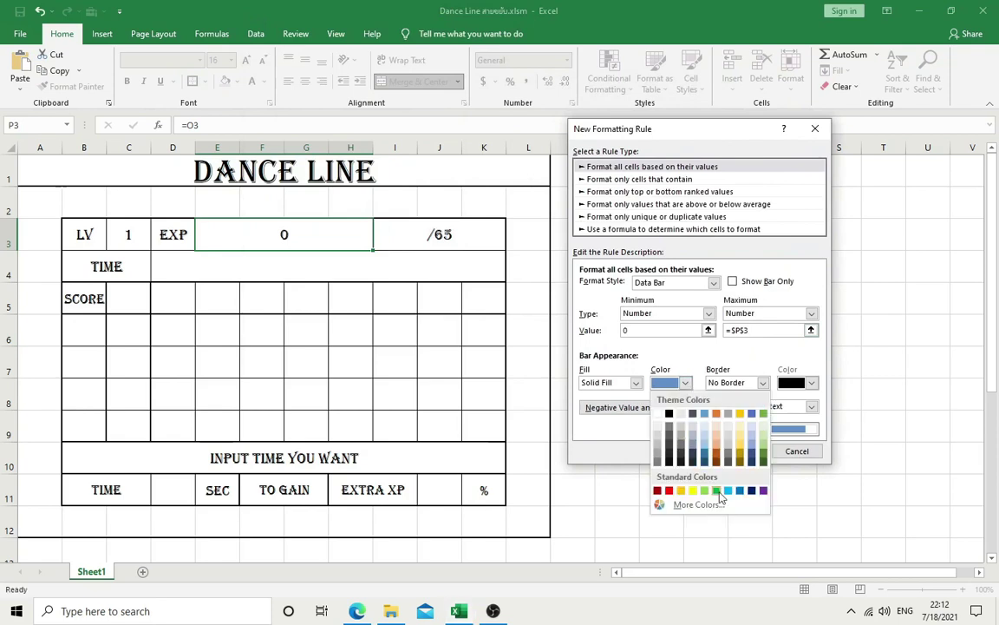
click(716, 491)
click(762, 383)
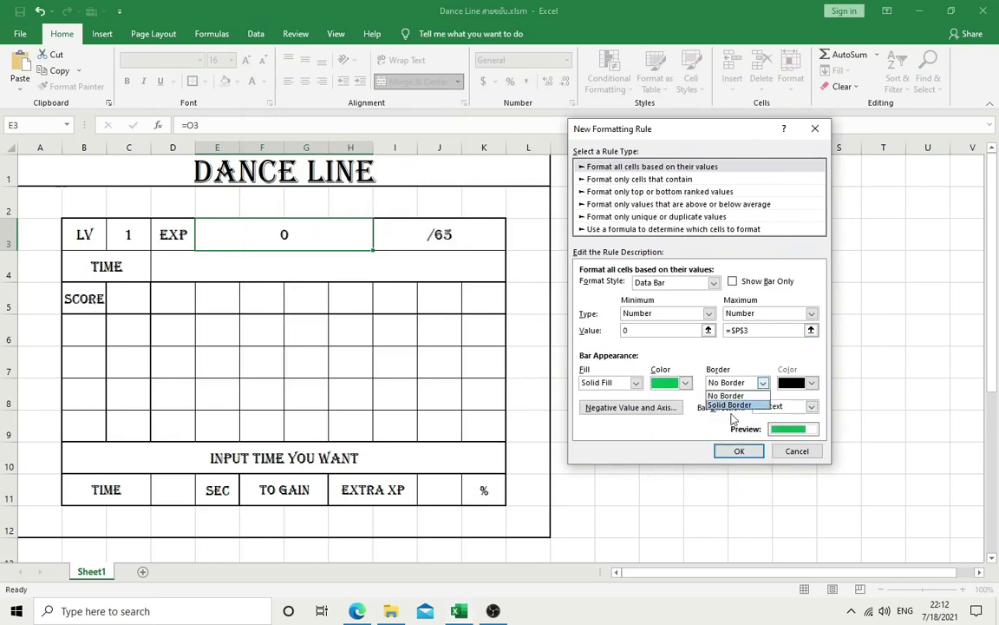
click(725, 404)
click(739, 451)
click(700, 452)
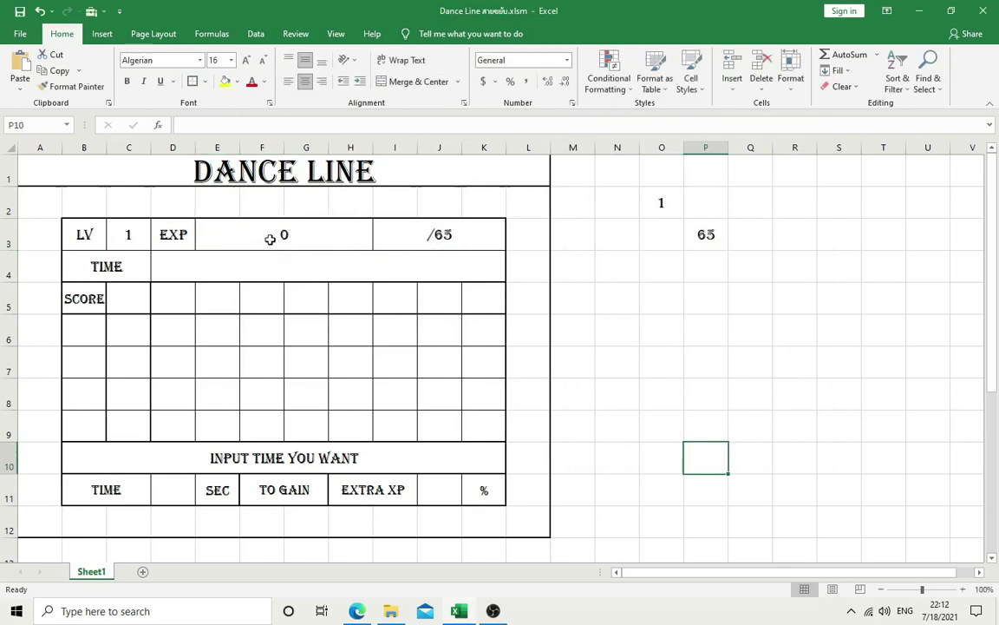
Step: Fill the /65 target cell I3 green
click(442, 234)
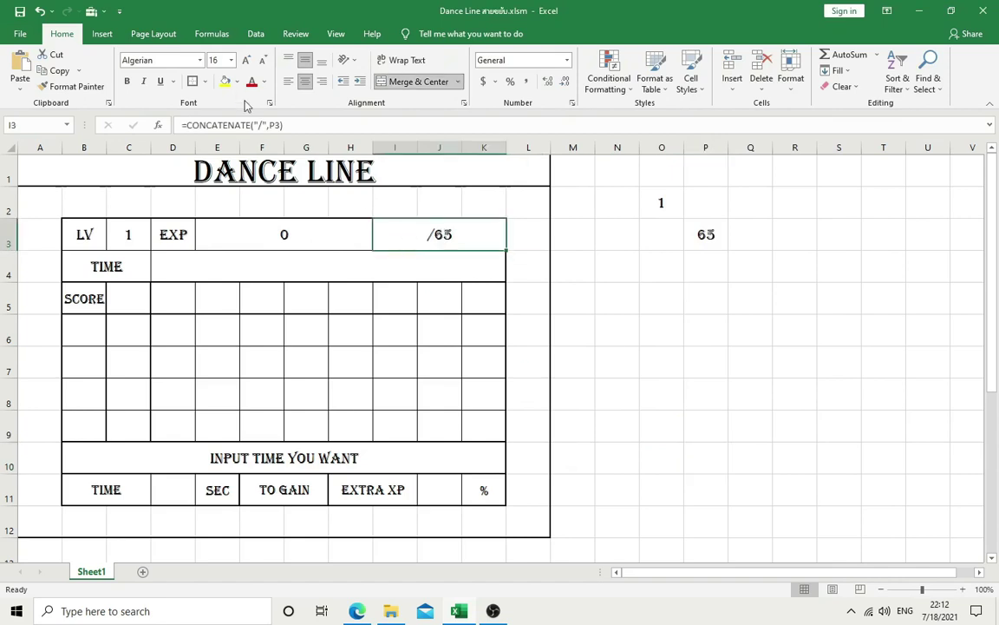
click(235, 81)
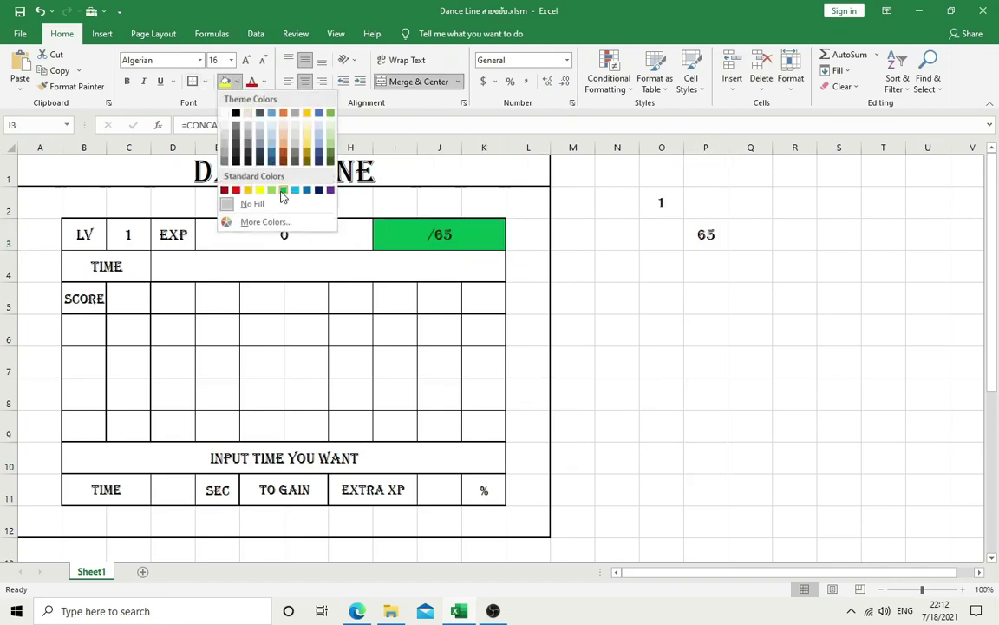
click(255, 188)
click(257, 230)
Step: Fill the EXP label and value cells yellow
click(236, 82)
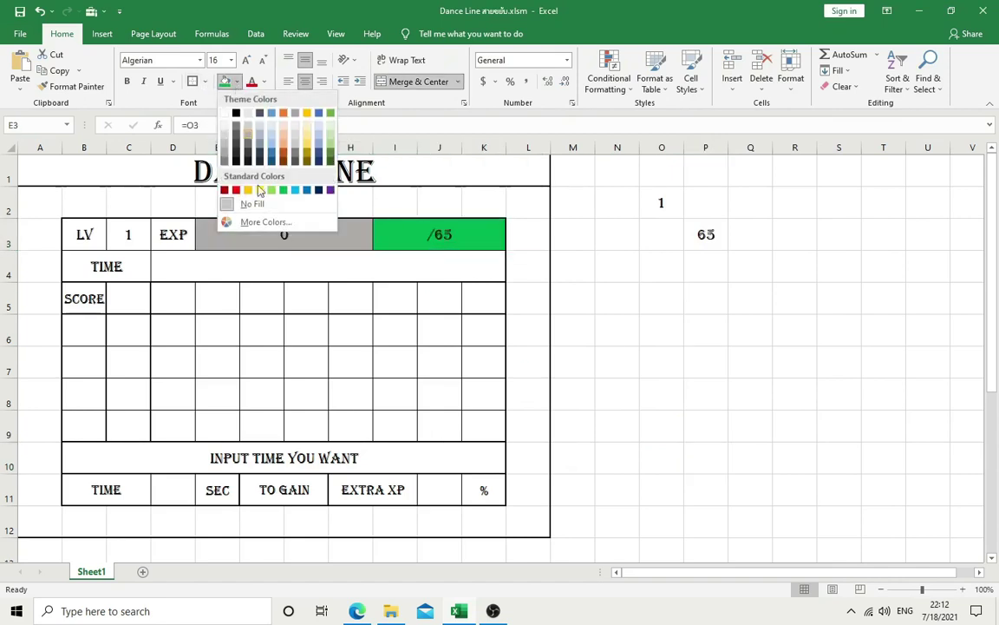
click(179, 230)
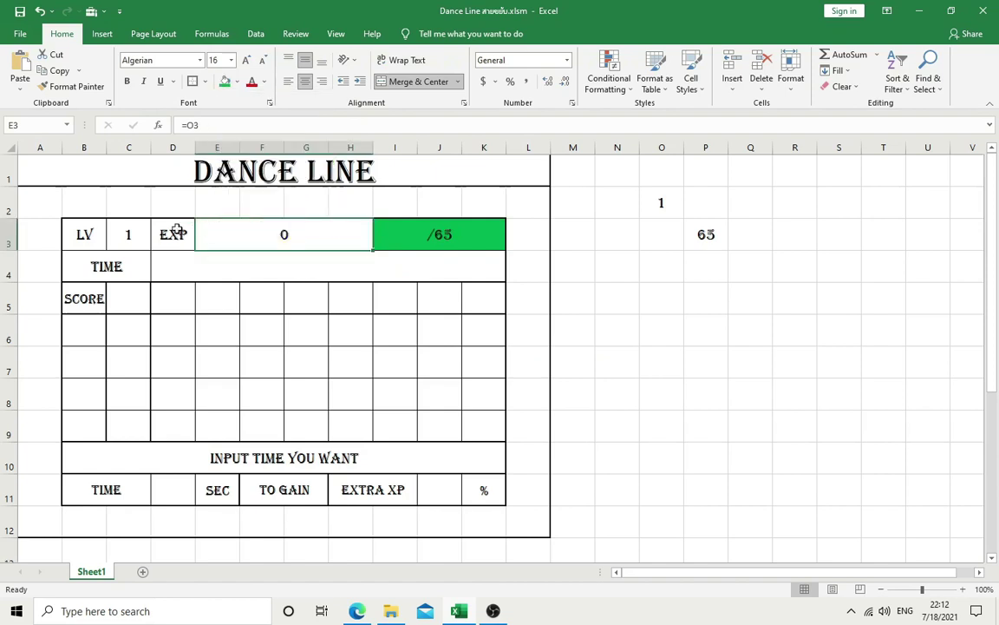
drag(190, 230, 208, 231)
click(236, 82)
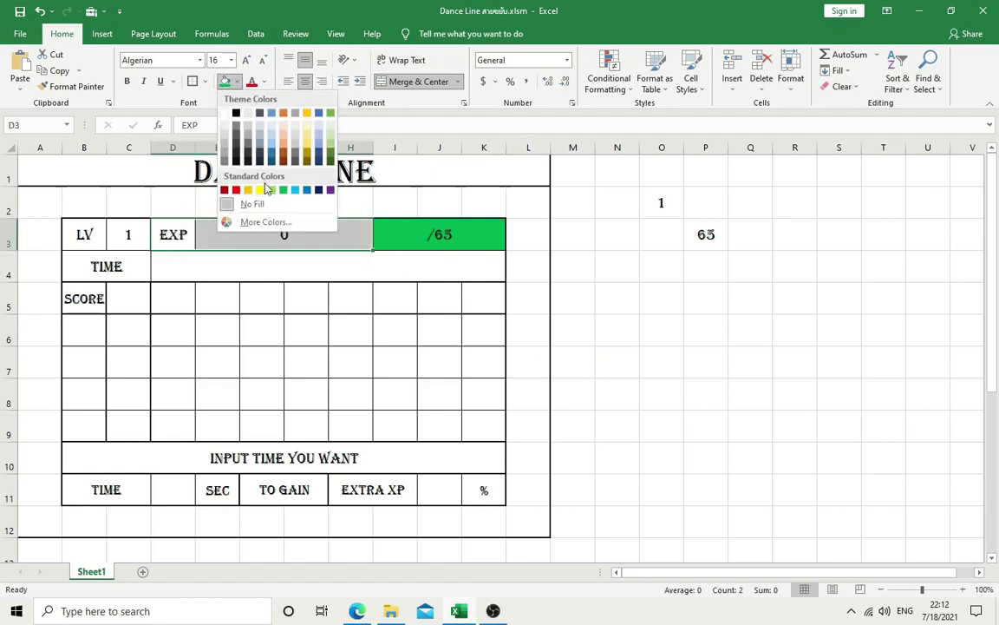
click(260, 189)
Step: Fill the LV label and level cells orange
drag(85, 235, 128, 235)
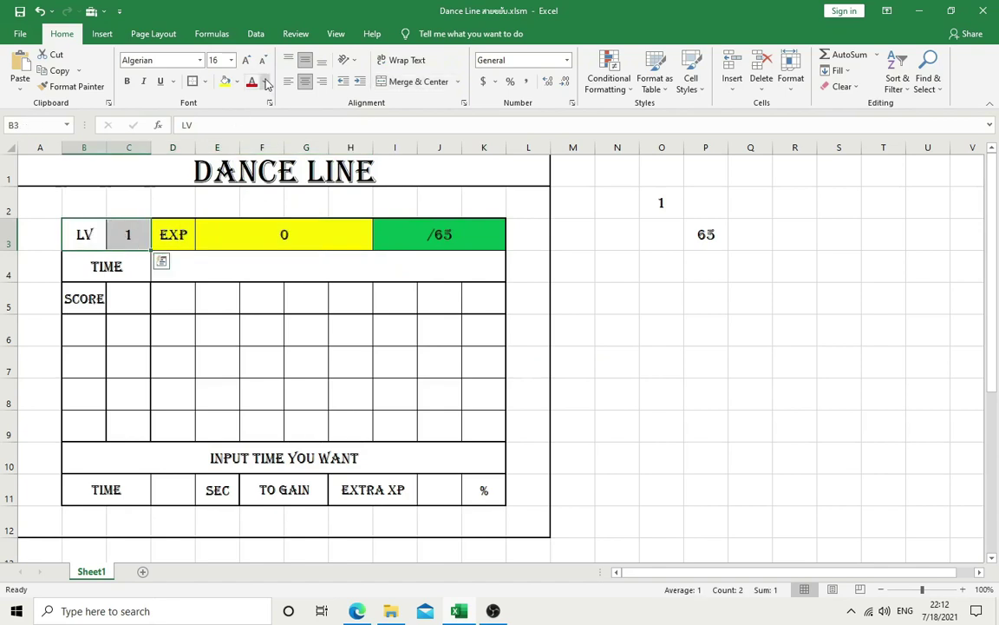
click(237, 82)
click(247, 189)
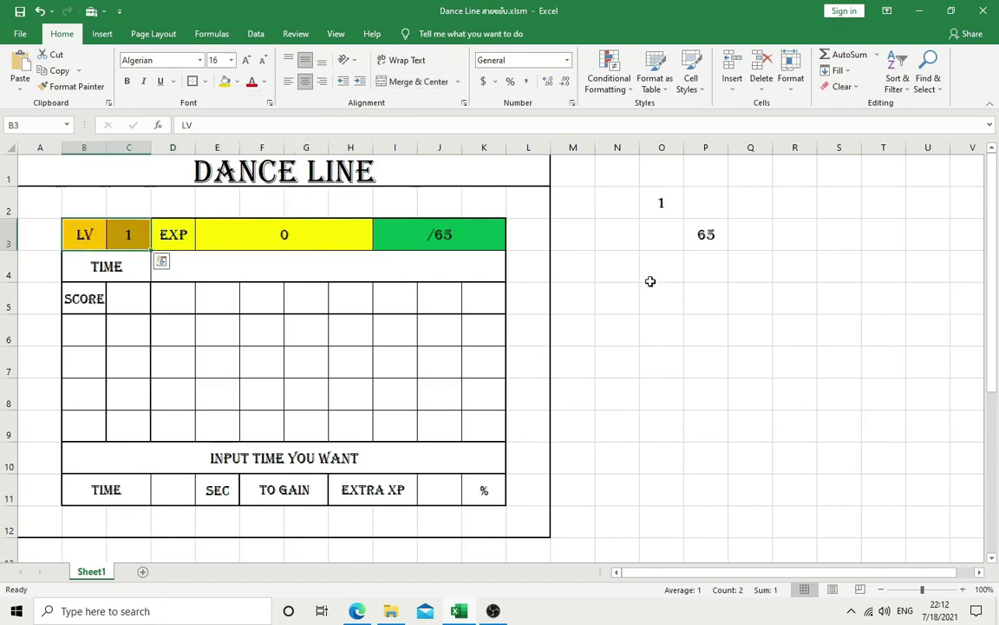
click(733, 308)
click(797, 297)
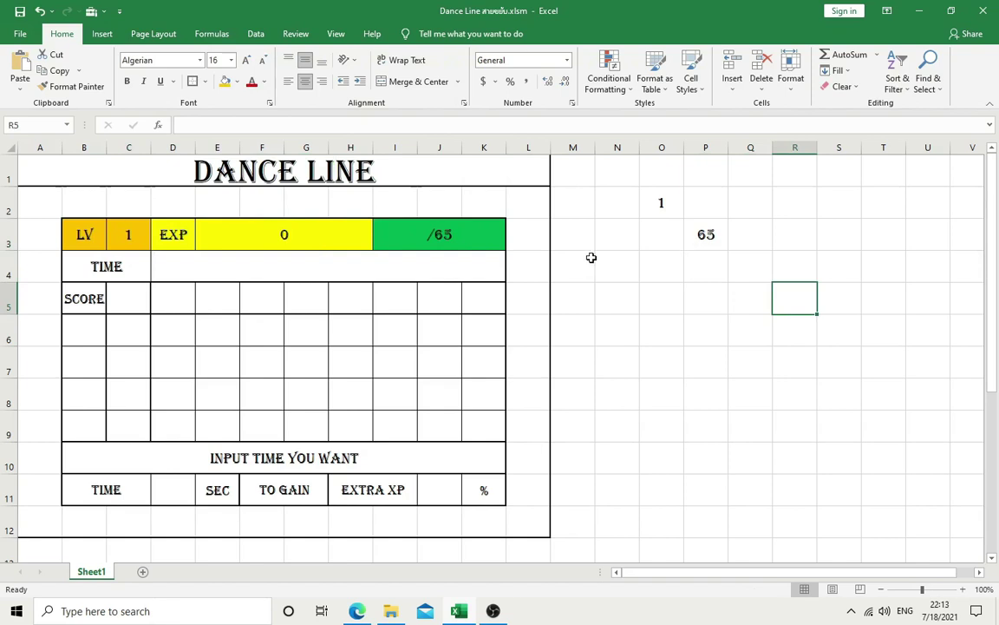
Step: Number the SCORE row cells C5 through K5 with 1 to 9
drag(194, 332, 462, 429)
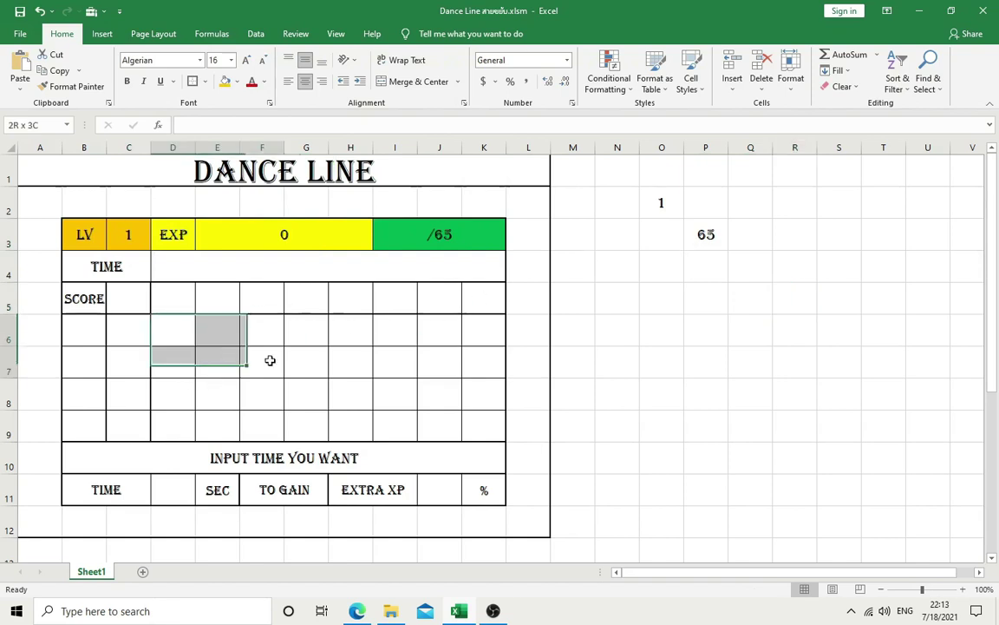
drag(78, 301, 487, 434)
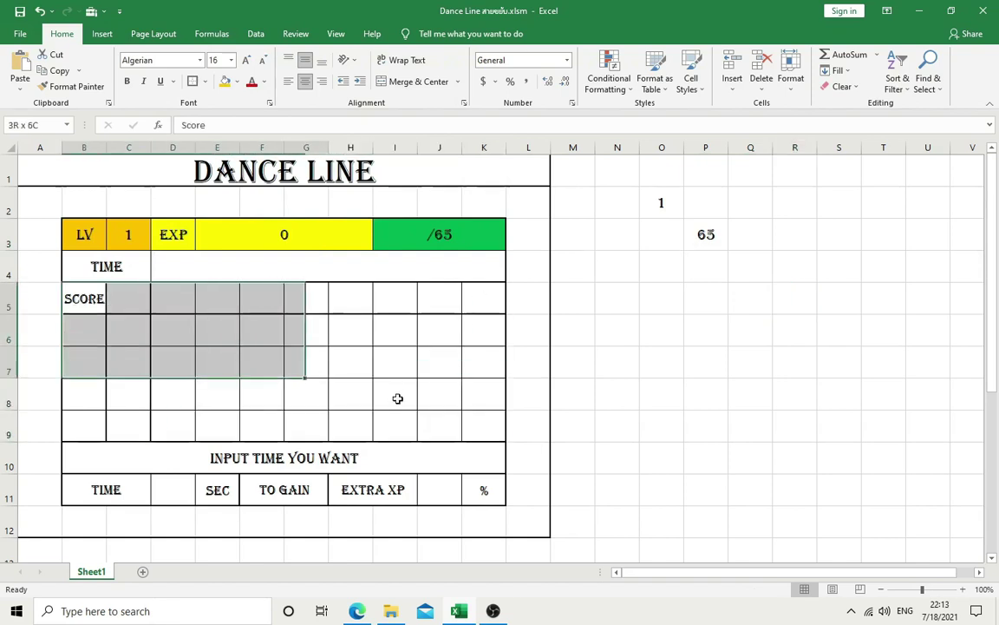
click(757, 424)
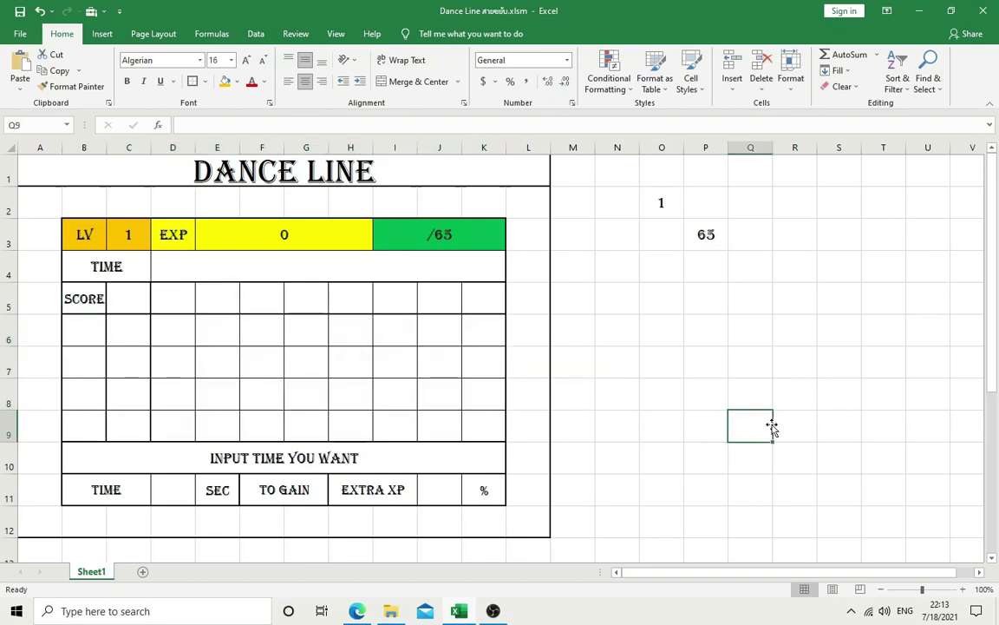
click(129, 298)
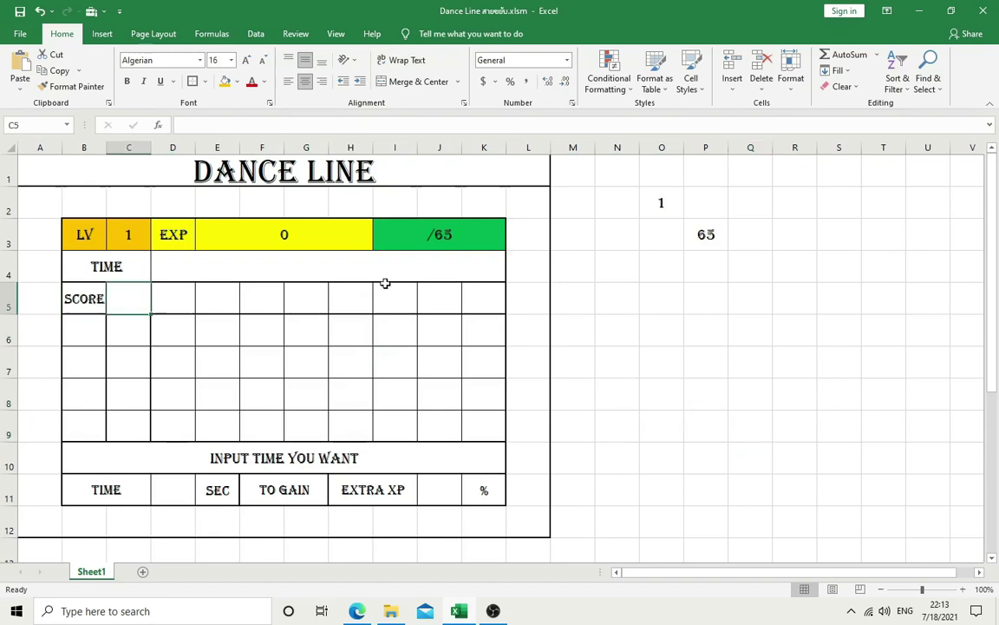
text(1)
key(Return)
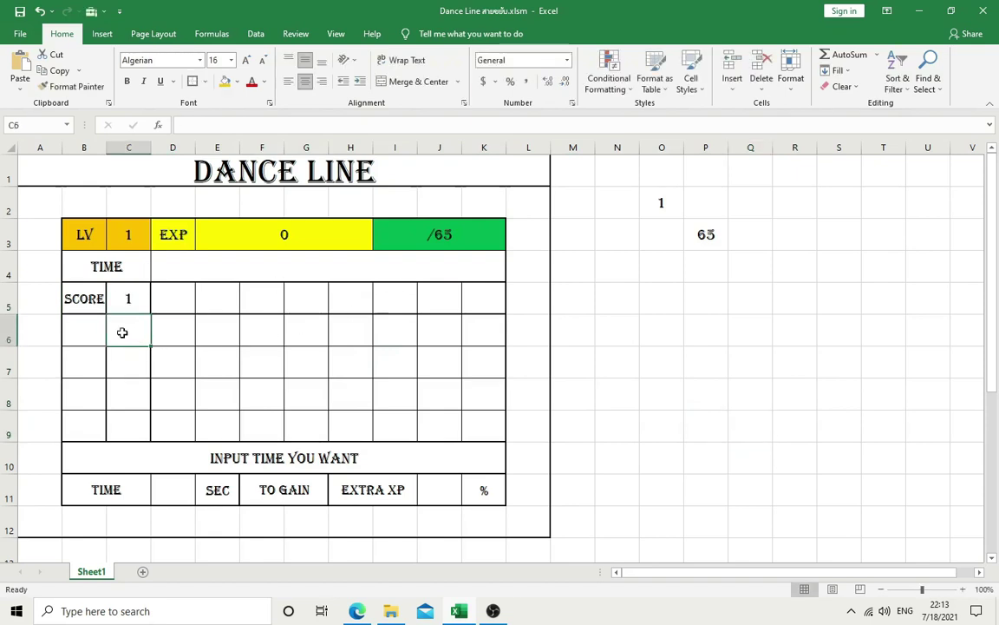
drag(123, 332, 129, 399)
click(173, 297)
text(2	)
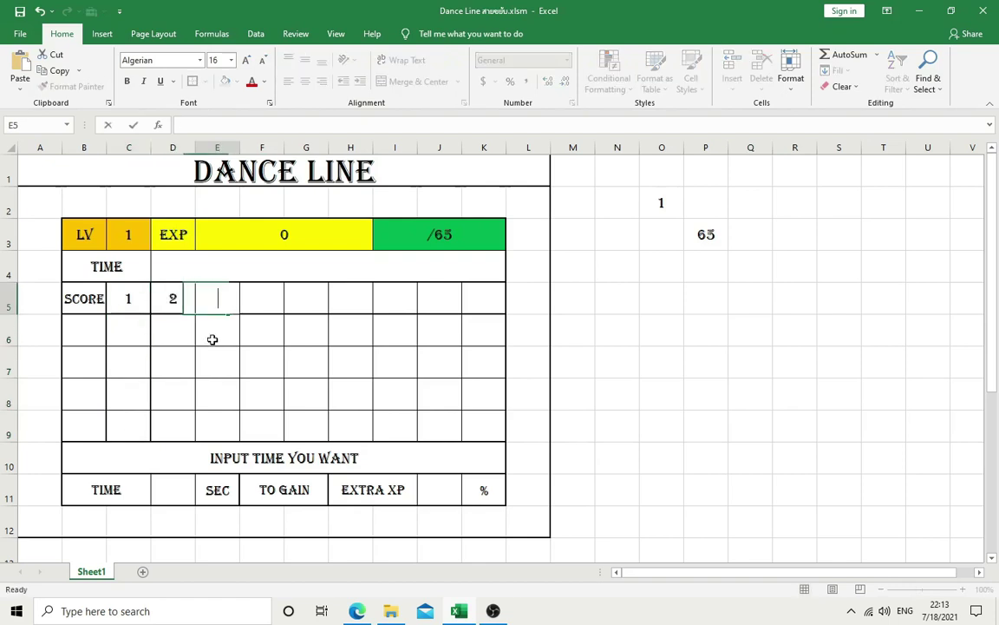
text(3	4	5	6	7	8	9)
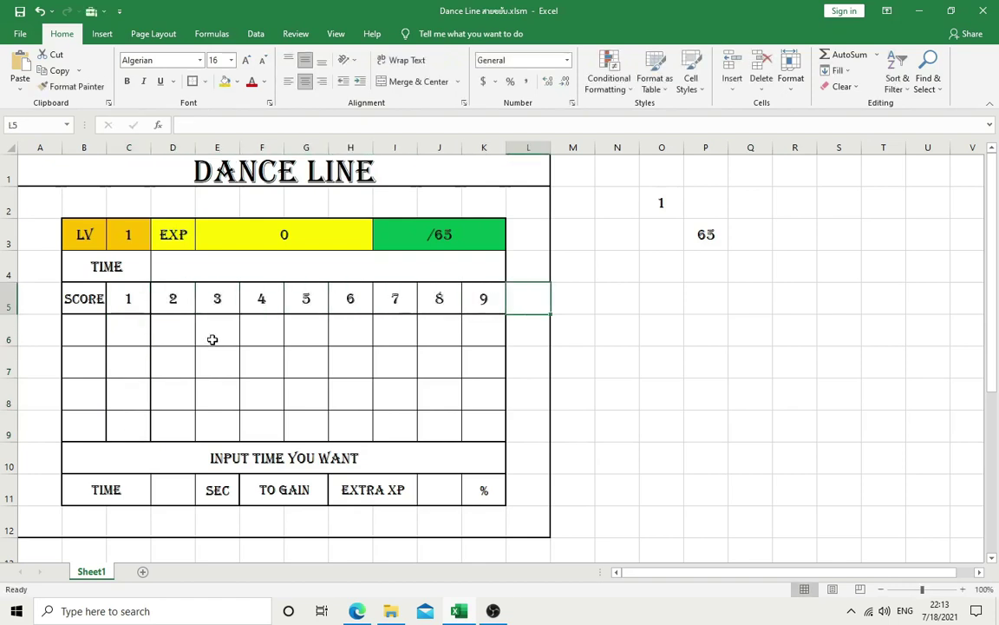
click(766, 364)
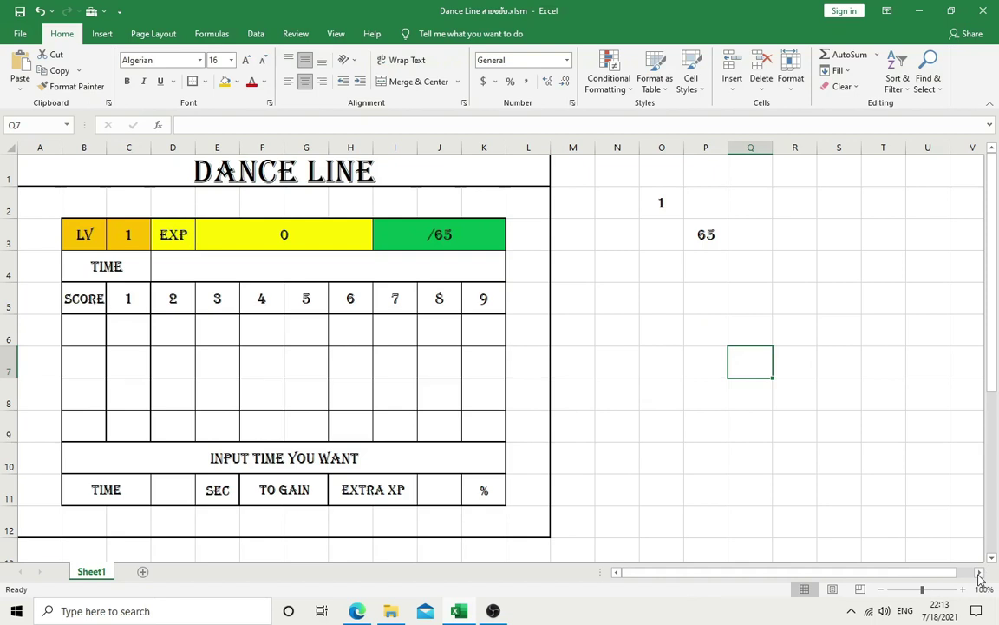
click(979, 573)
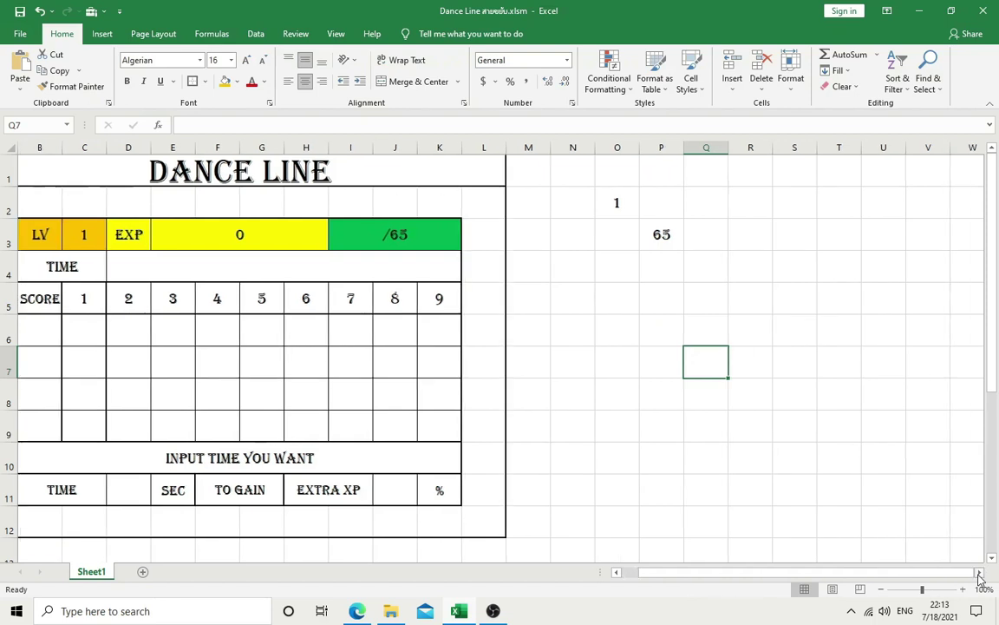
drag(980, 576, 961, 570)
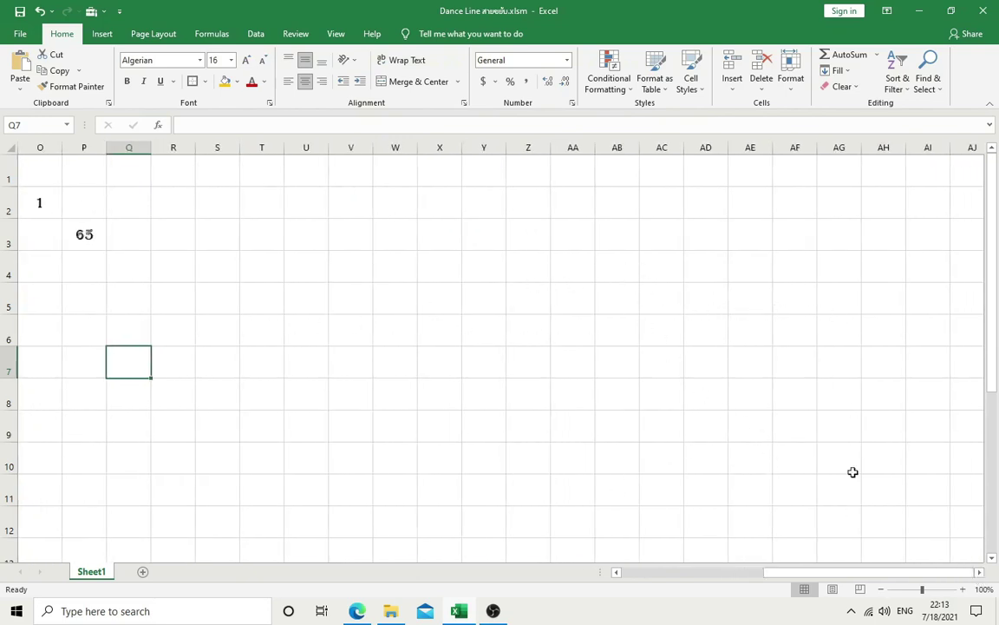
mouse_move(975, 573)
mouse_down()
mouse_move(885, 585)
mouse_move(927, 584)
mouse_up()
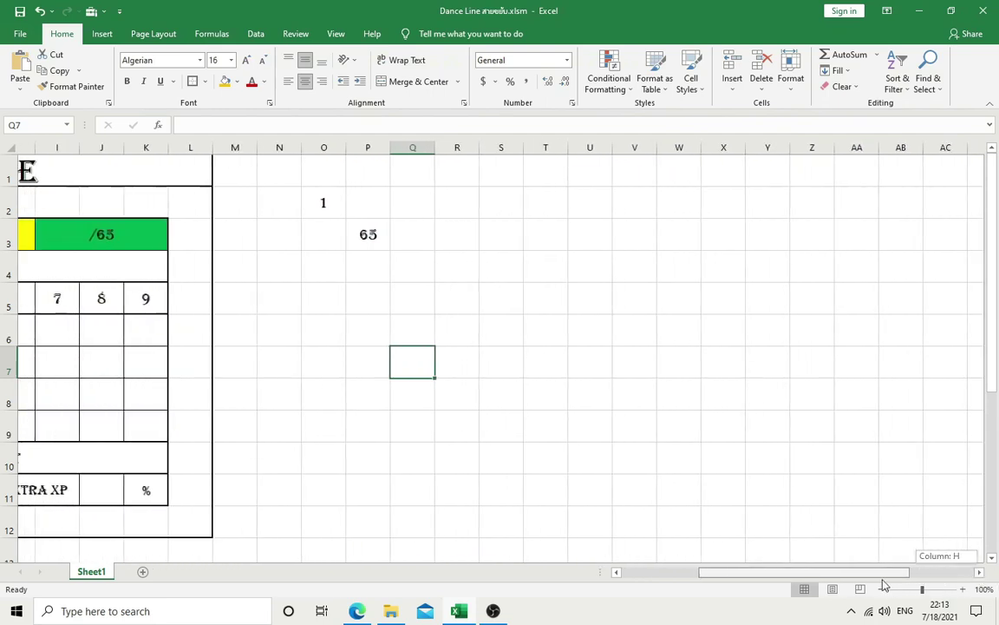
drag(927, 583, 857, 581)
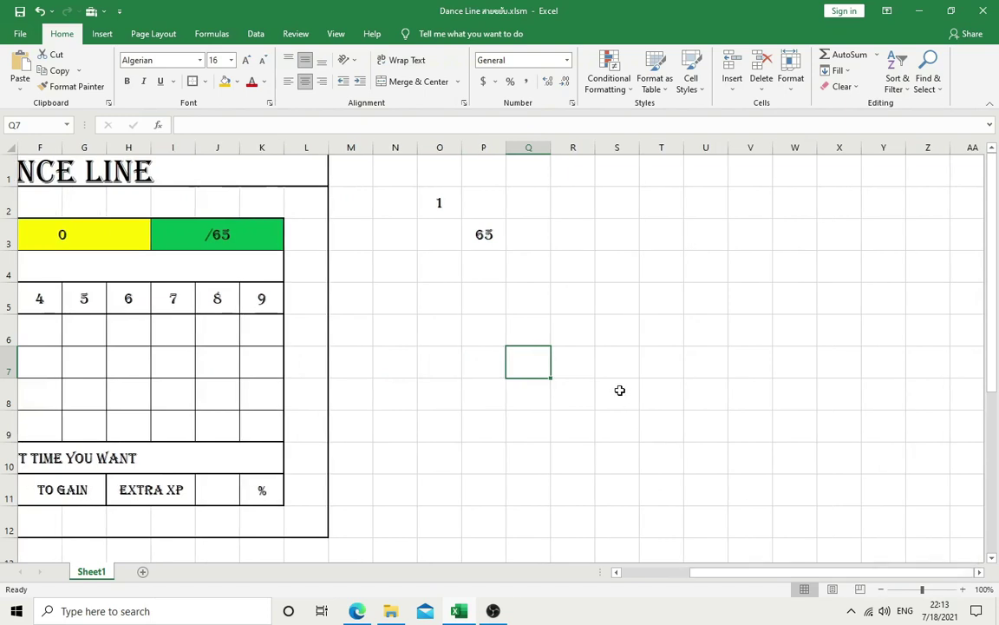
click(618, 392)
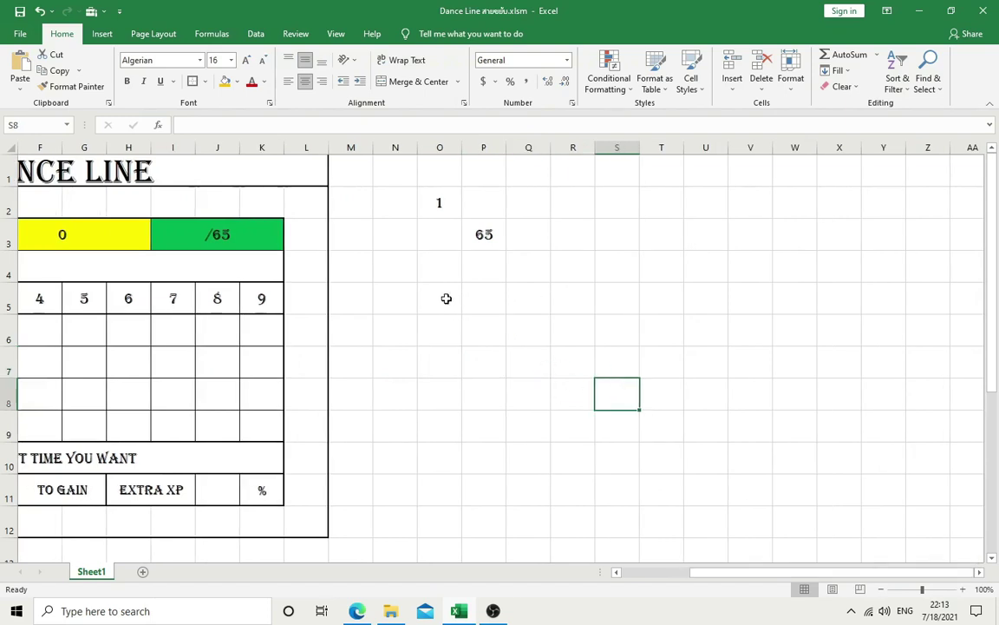
Step: Give a 4-row, 200-column range starting at P5 thin All Borders
mouse_move(486, 299)
mouse_down()
mouse_move(997, 298)
mouse_move(267, 296)
mouse_move(345, 394)
mouse_up()
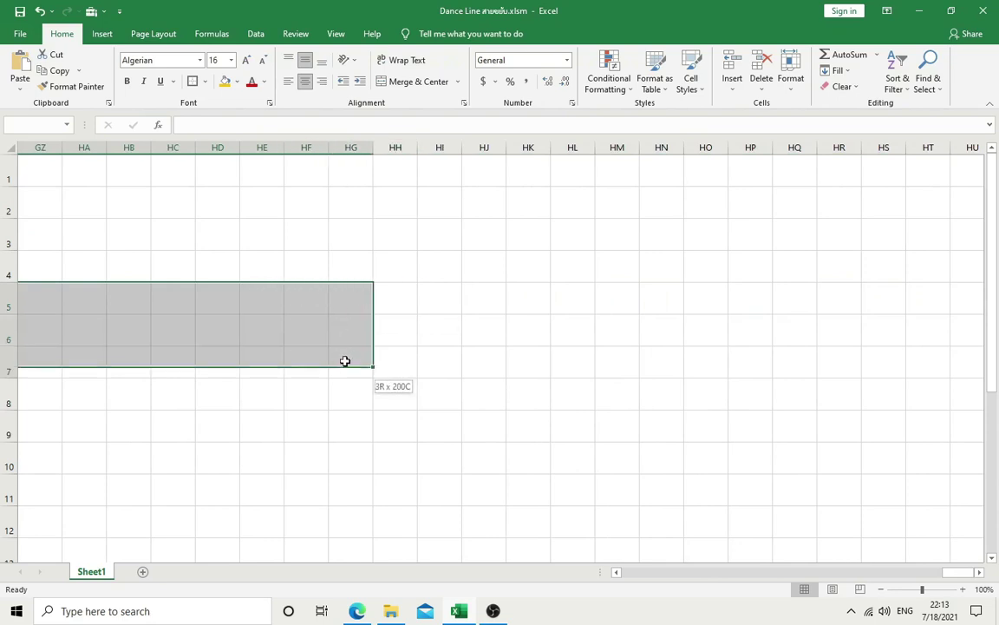
click(205, 81)
click(233, 202)
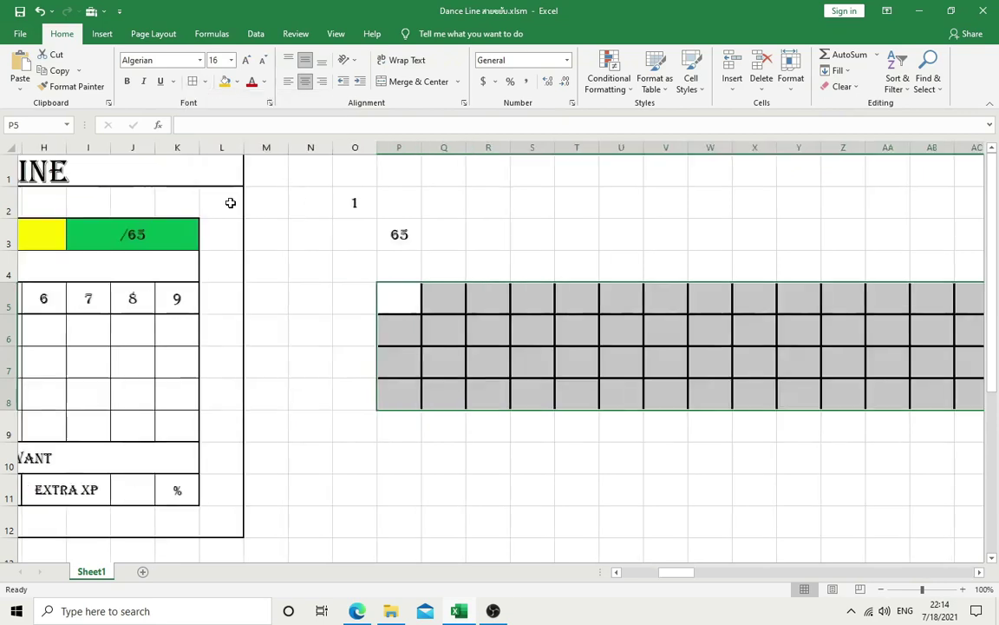
click(204, 80)
mouse_move(276, 419)
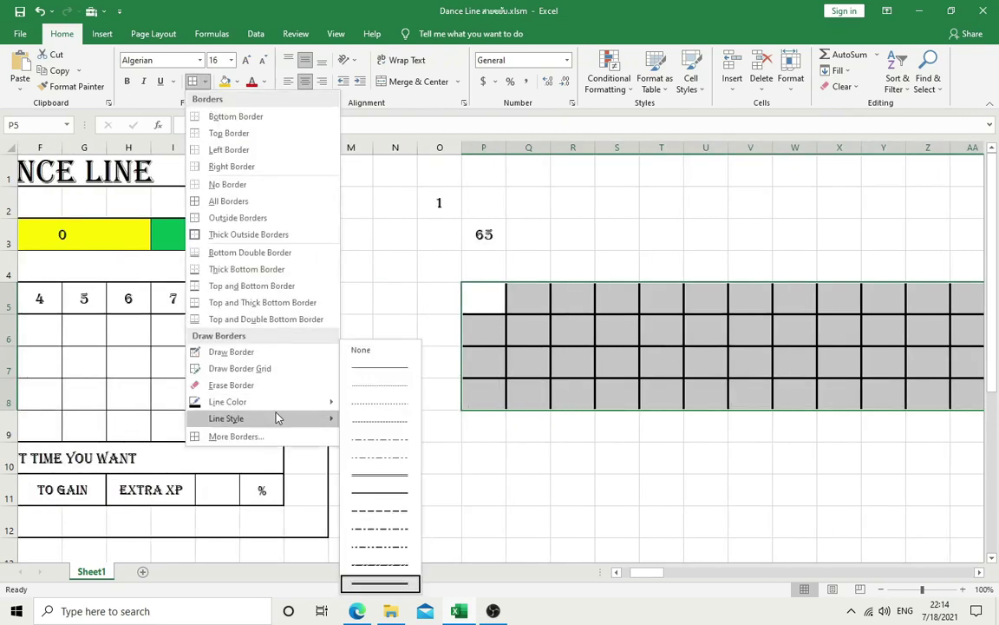
click(404, 369)
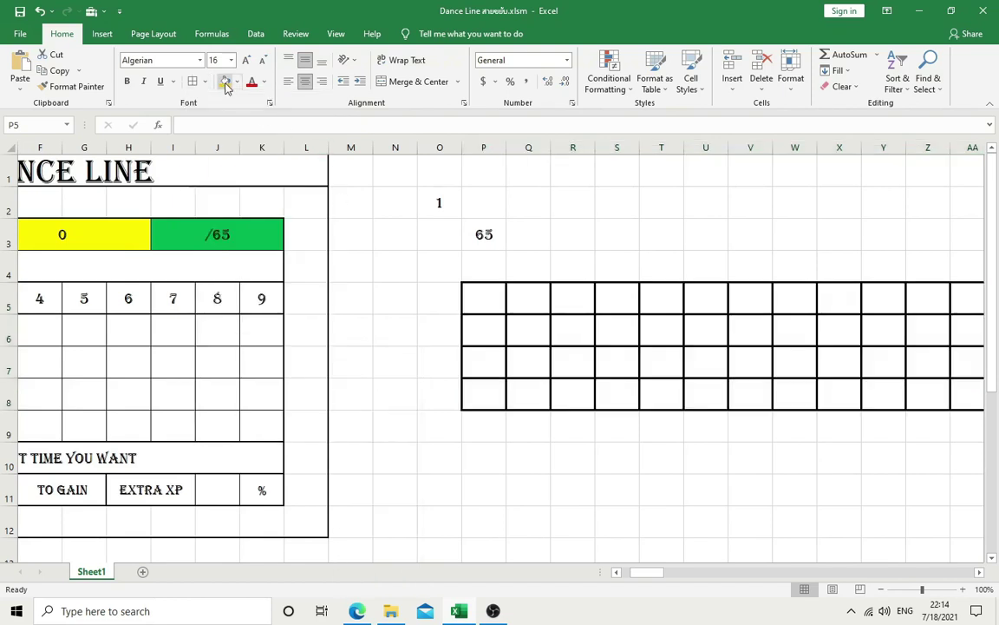
key(ctrl+z)
key(ctrl+z)
click(572, 459)
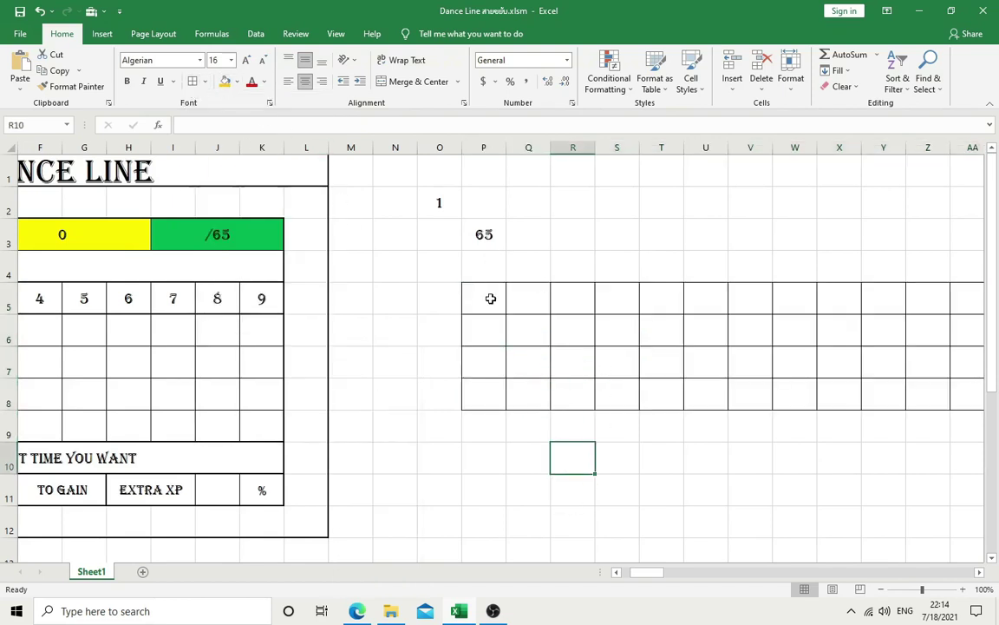
Step: Move the bordered helper grid down one row to P6:HG9
drag(487, 297, 996, 397)
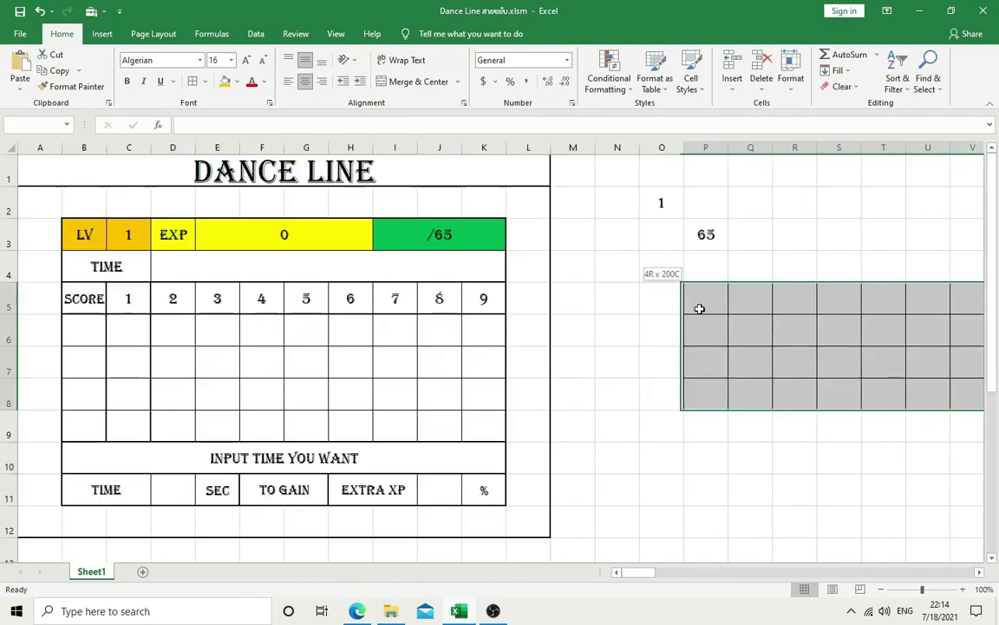
mouse_move(996, 396)
mouse_down()
mouse_move(699, 383)
mouse_move(698, 433)
mouse_up()
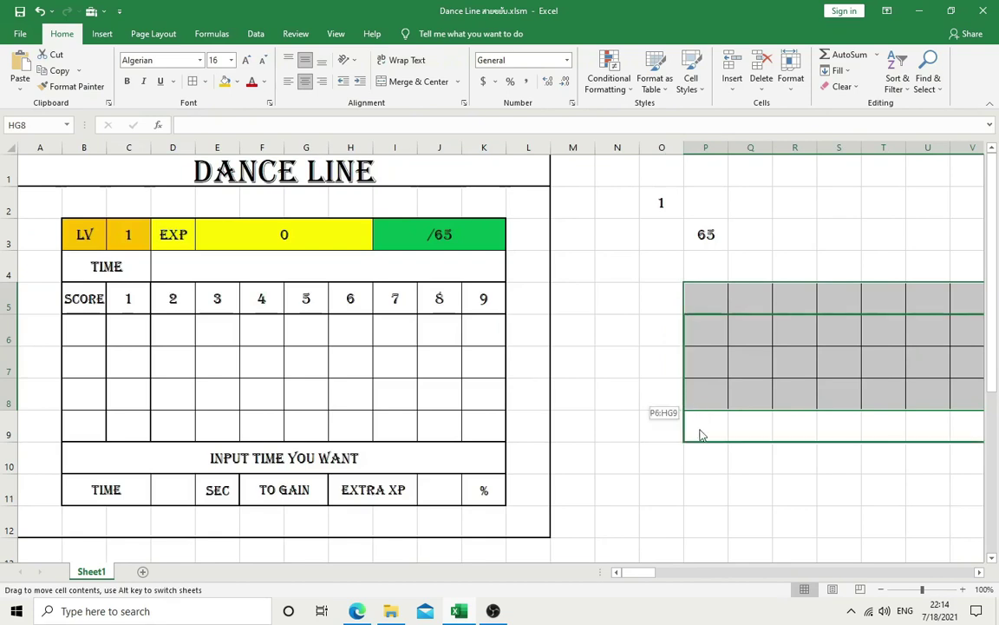
click(718, 309)
Step: Extend the starting series 1–6 in P5:U5 across row 5 so it counts up to 200 at HG5
text(1	2	3)
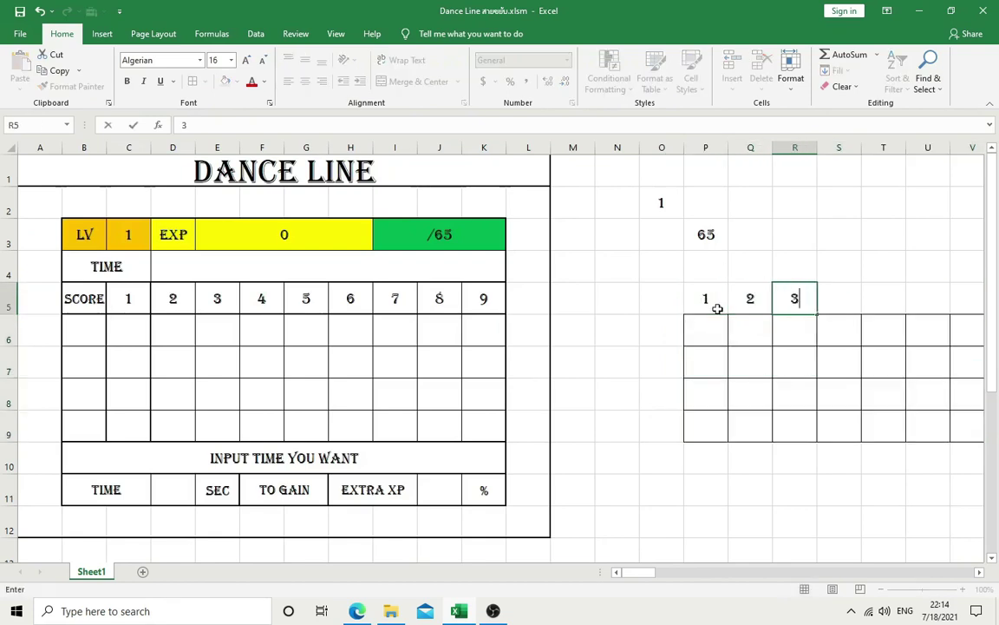
text(	4	5	6)
key(Tab)
mouse_move(690, 311)
mouse_down()
mouse_move(894, 304)
mouse_move(985, 315)
mouse_move(950, 318)
mouse_up()
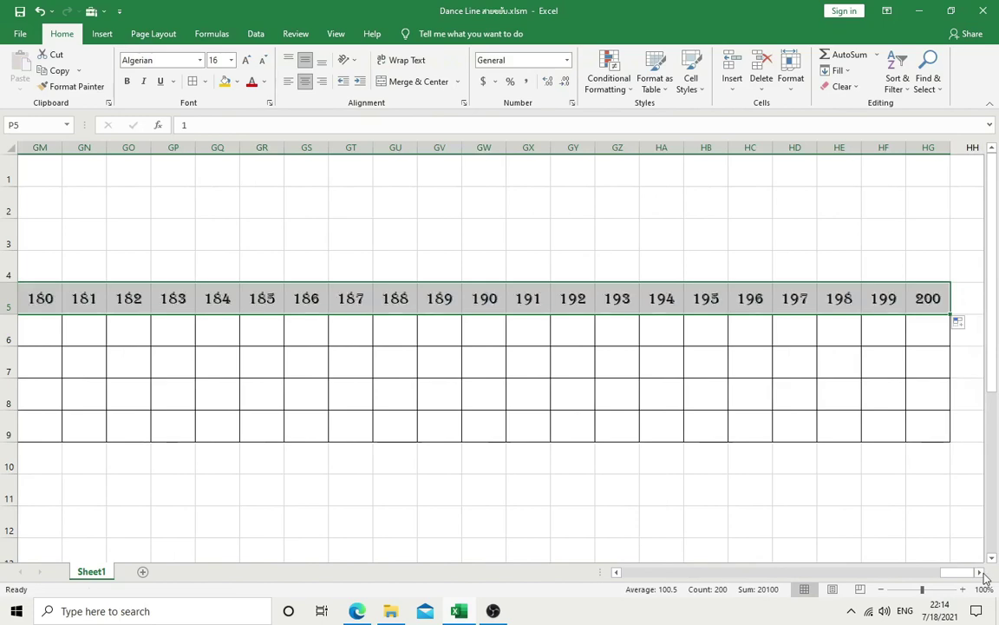
scroll(985, 579, right, 2)
scroll(985, 579, right, 2)
scroll(985, 579, right, 2)
scroll(984, 579, right, 2)
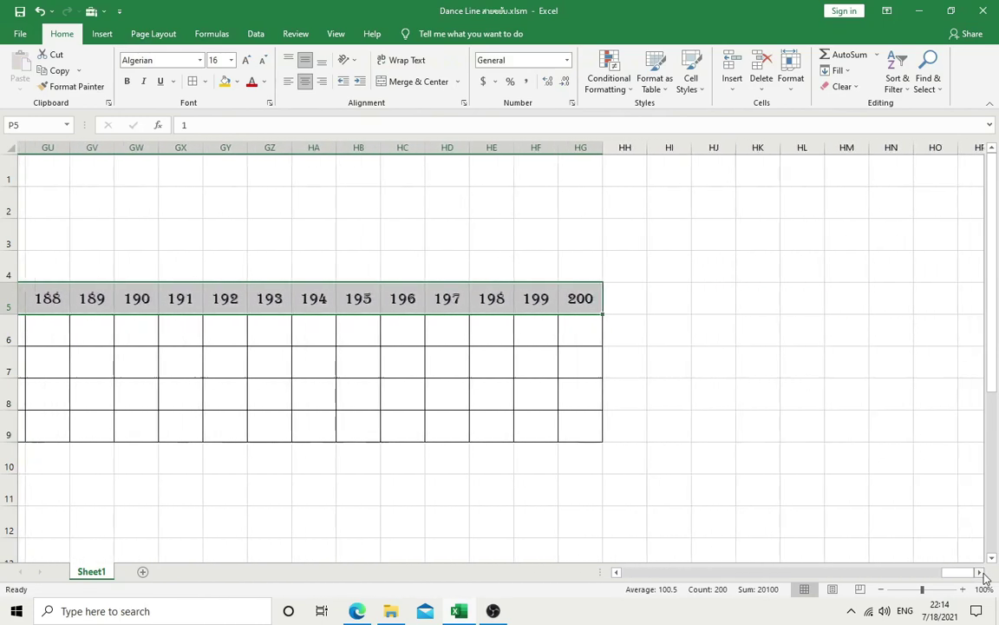
scroll(984, 578, right, 3)
scroll(985, 579, right, 2)
click(774, 429)
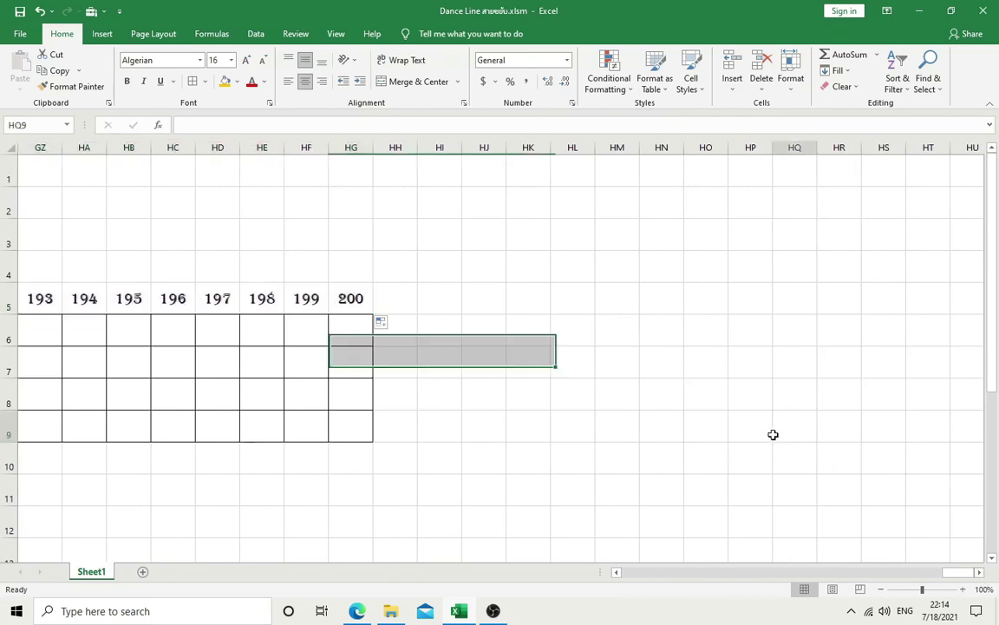
click(494, 296)
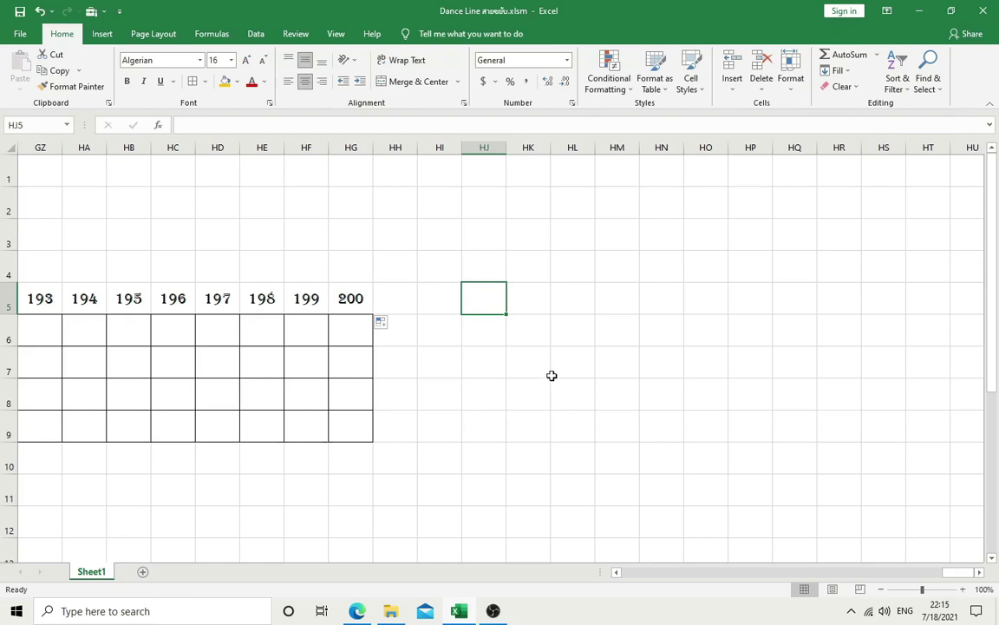
Step: Enter 1 in HJ5 and start the second header with 1–4 in HK5:HN5
text(1)
key(Return)
key(Up)
key(Right)
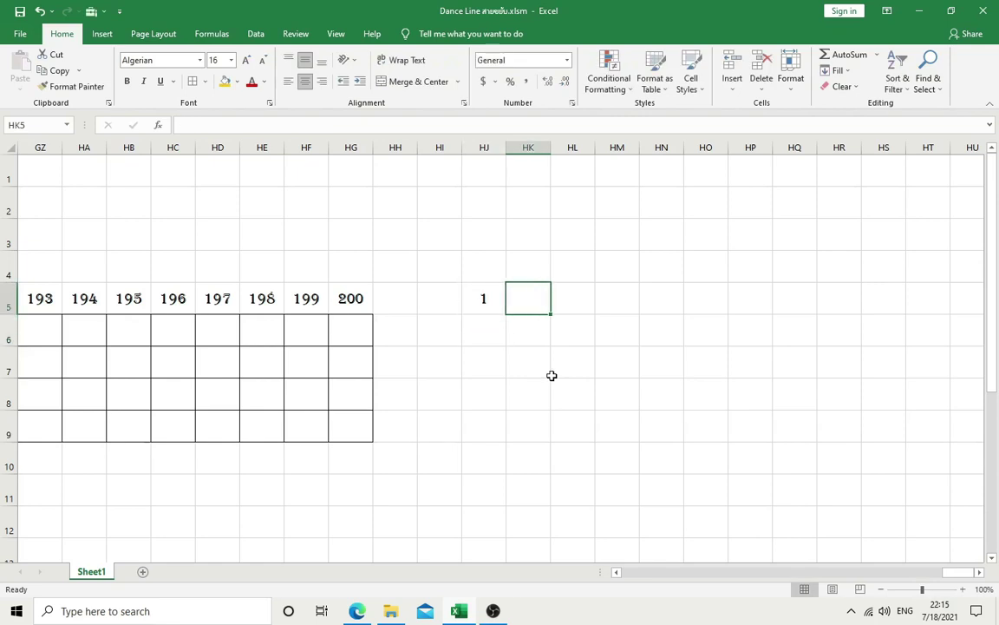
text(1	2	)
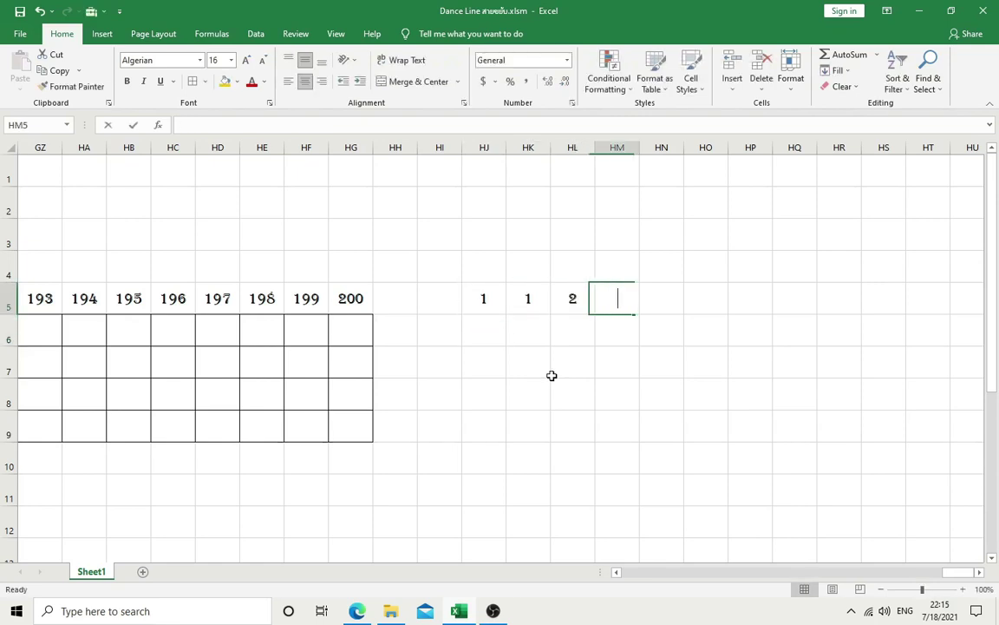
text(3	4)
key(Tab)
Step: Extend the header series to 67 at JY5 and give HK6:JY9 all borders
mouse_move(526, 297)
mouse_down()
mouse_move(997, 322)
mouse_move(644, 284)
mouse_up()
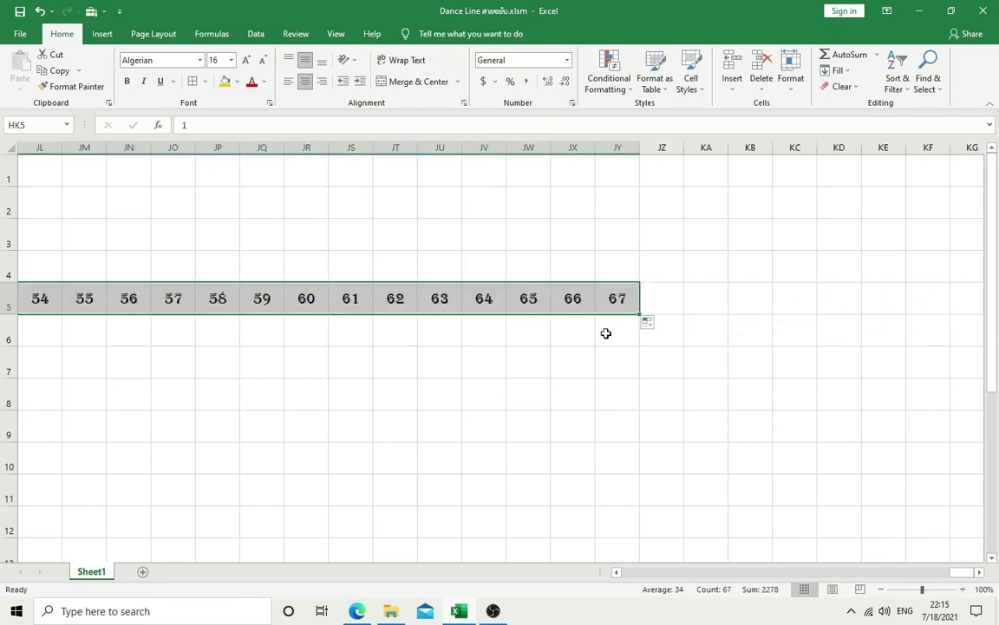
mouse_move(605, 333)
mouse_down()
mouse_move(2, 425)
mouse_move(62, 421)
mouse_up()
click(192, 81)
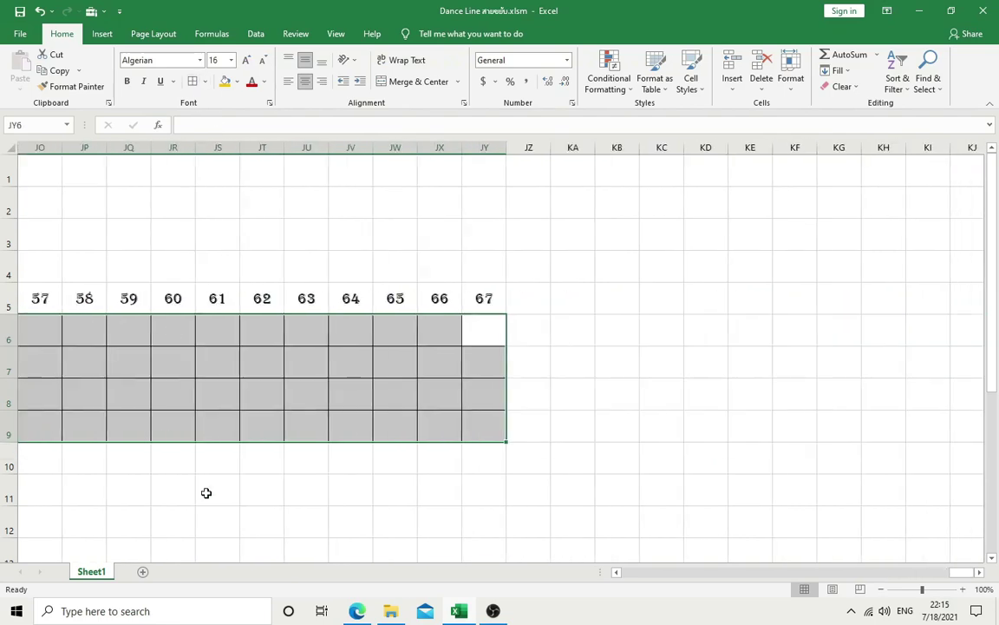
mouse_move(966, 575)
mouse_down()
mouse_move(791, 577)
mouse_move(856, 575)
mouse_up()
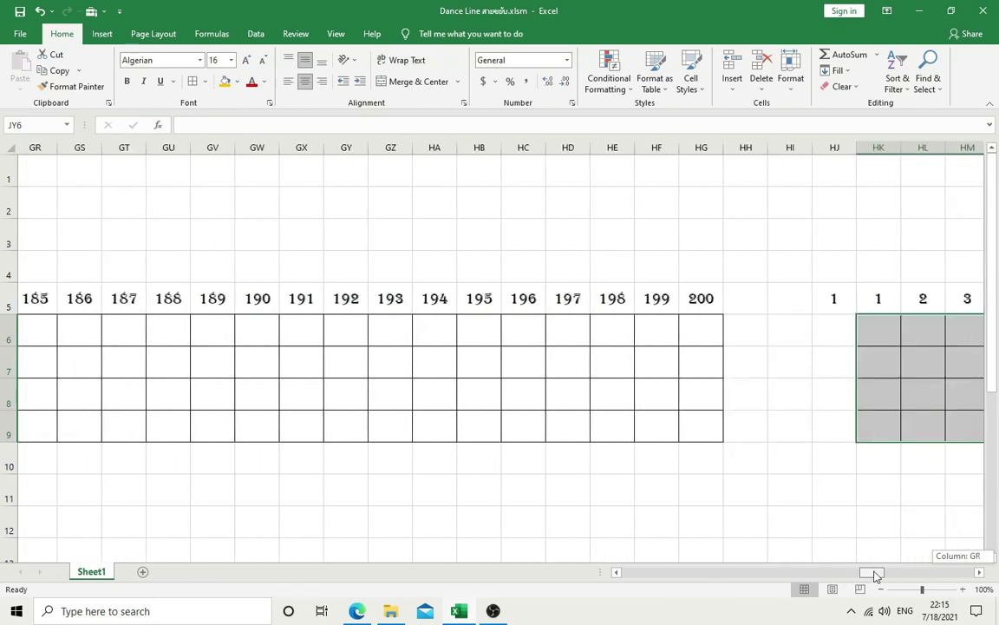
drag(856, 575, 876, 573)
click(877, 460)
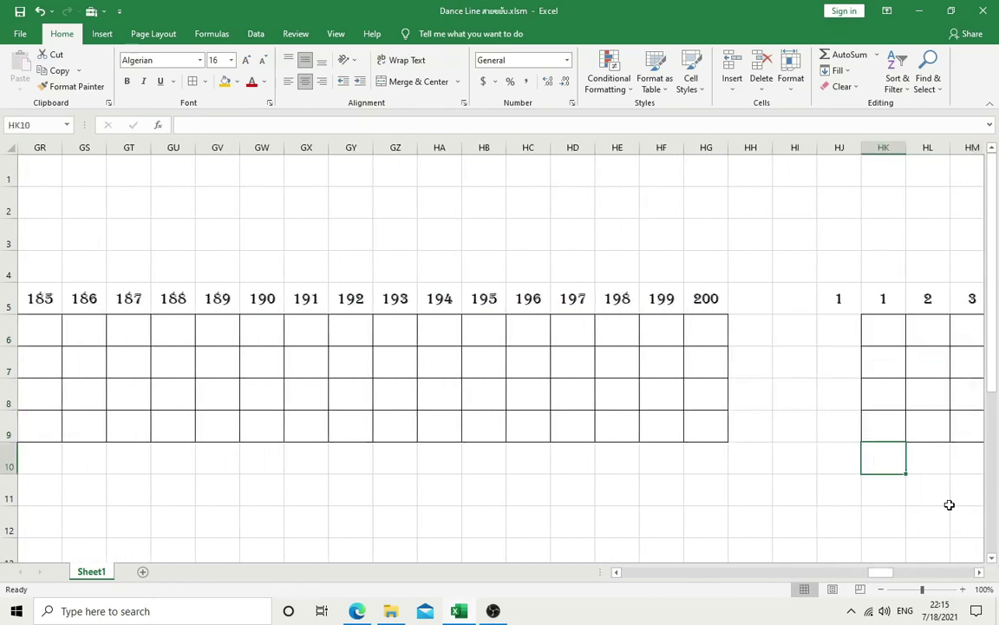
Step: Put =RANDBETWEEN(1,4) in HK10 and =IF(HK10=1,1,0) in HK6, copied down to HK9
text(=randbetween)
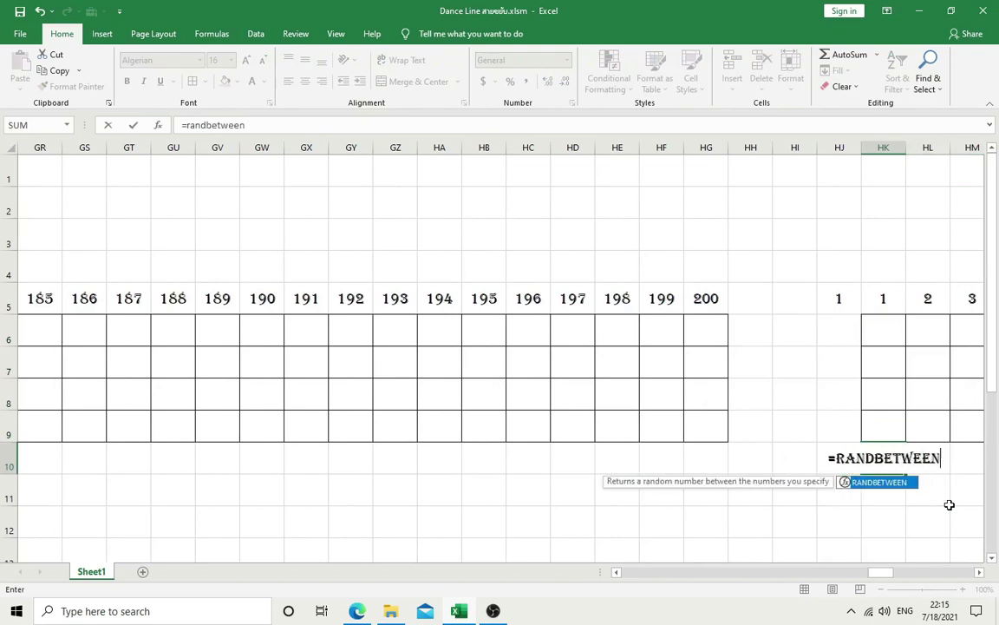
text((1,4)
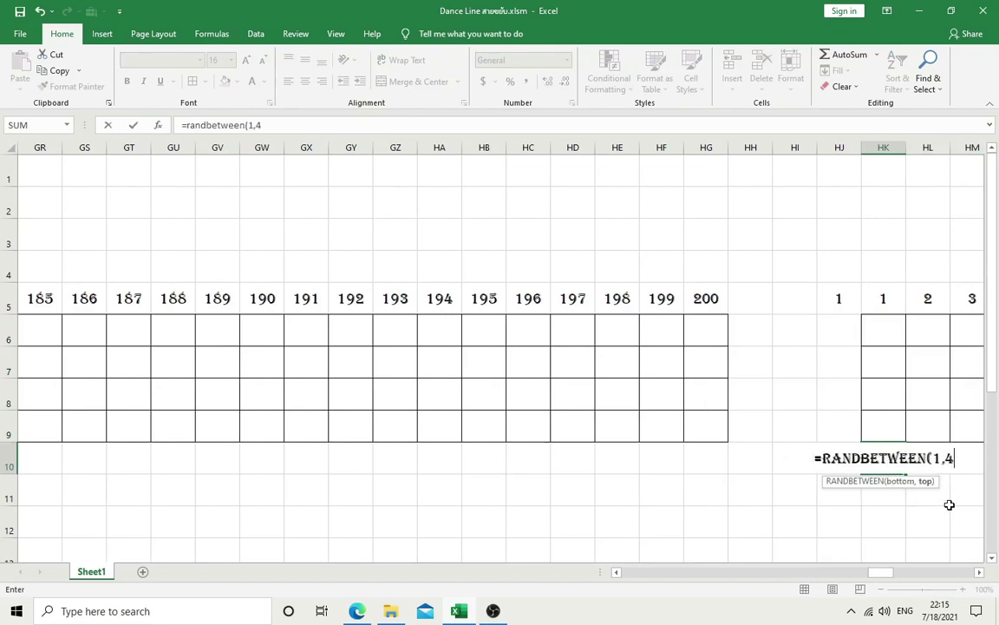
text())
key(Return)
click(880, 341)
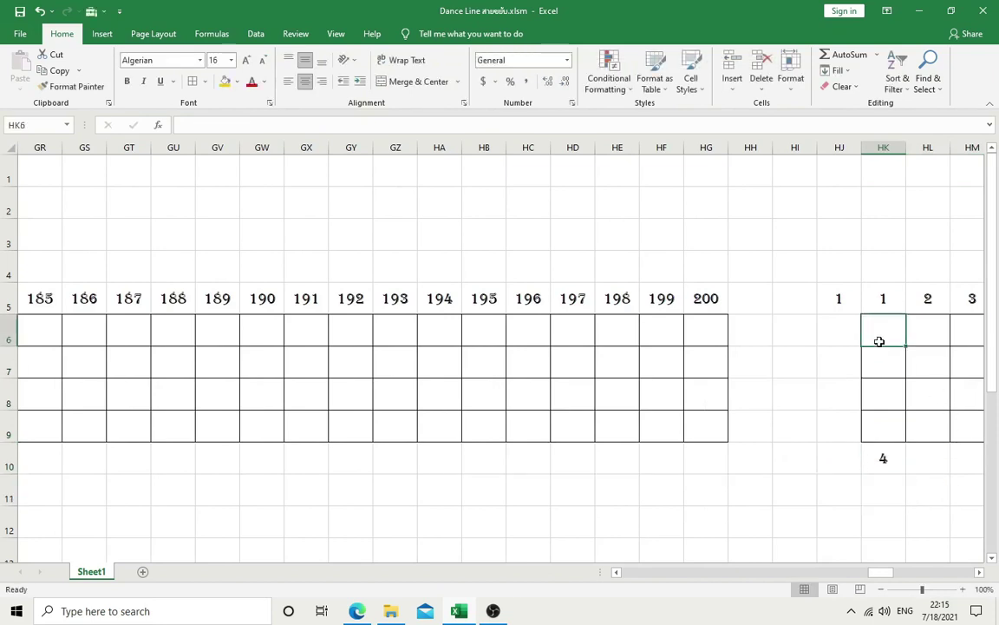
text(=if()
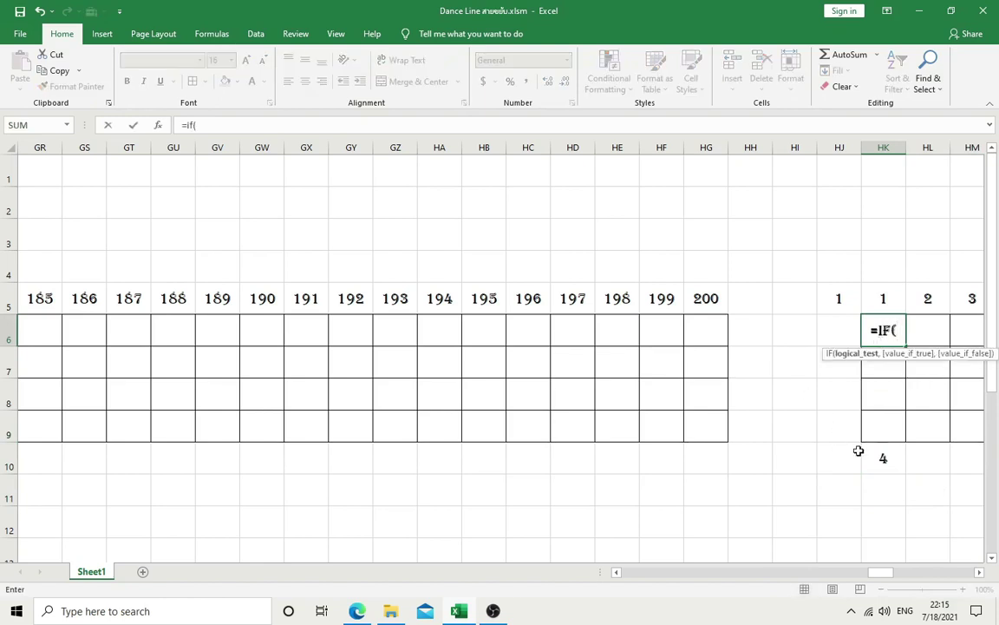
click(867, 451)
text(=1,)
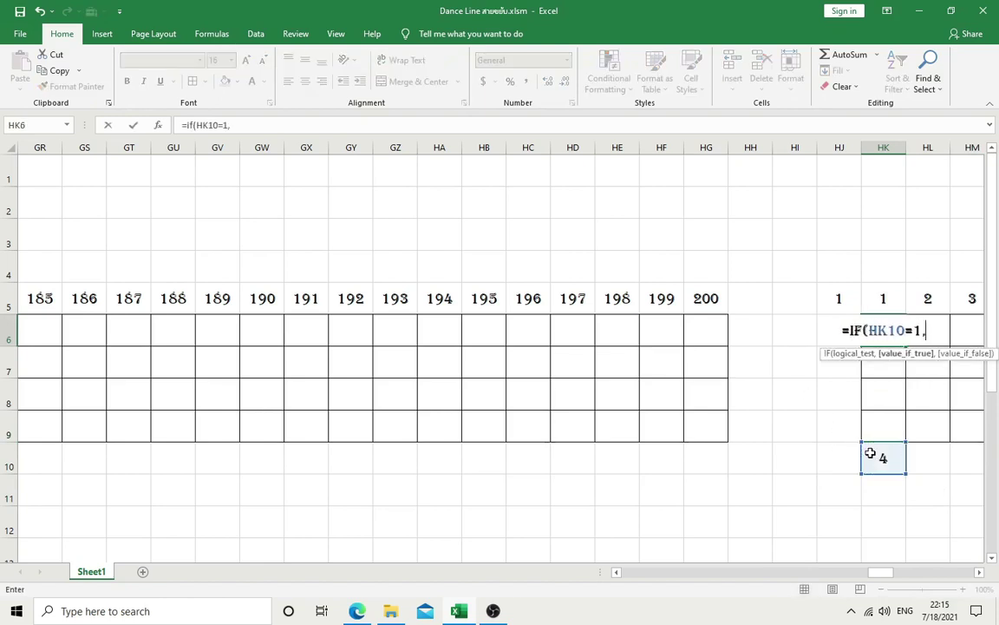
text(1,0))
key(Return)
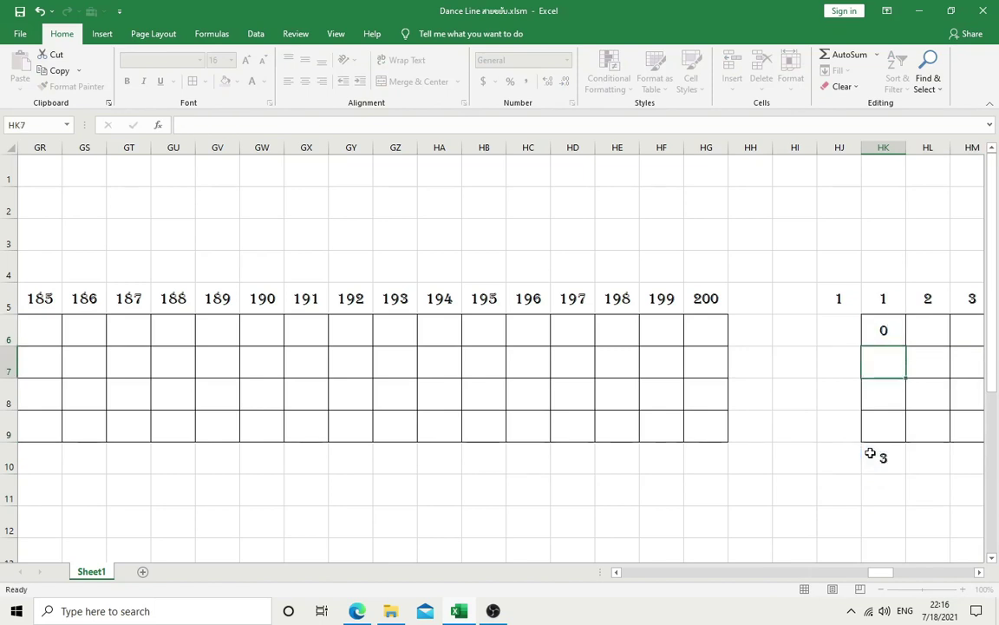
click(874, 337)
drag(909, 347, 902, 438)
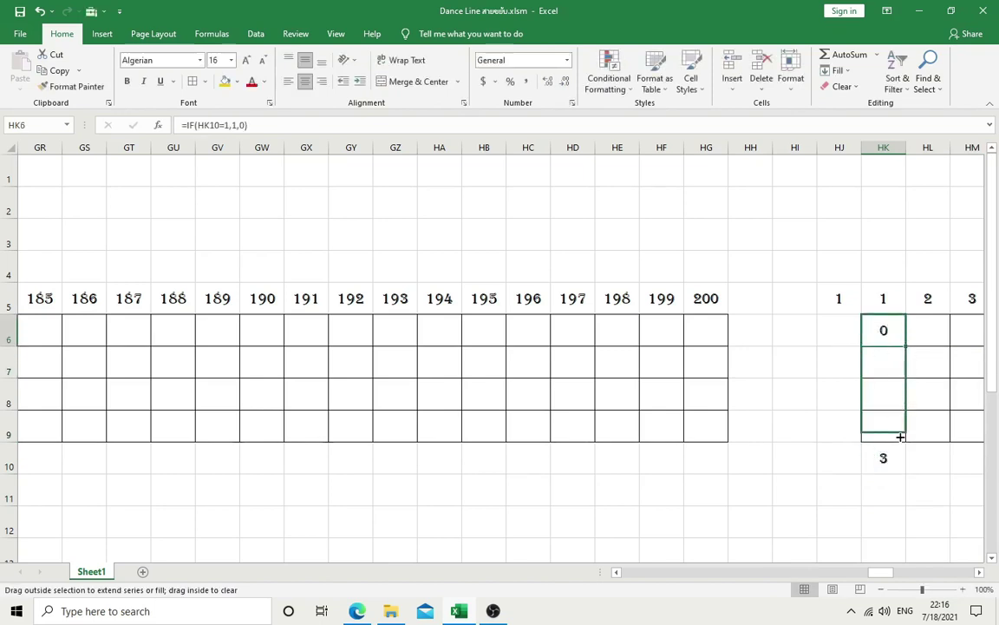
Step: Correct HK7 to =IF(HK10=2,1,0)
click(882, 364)
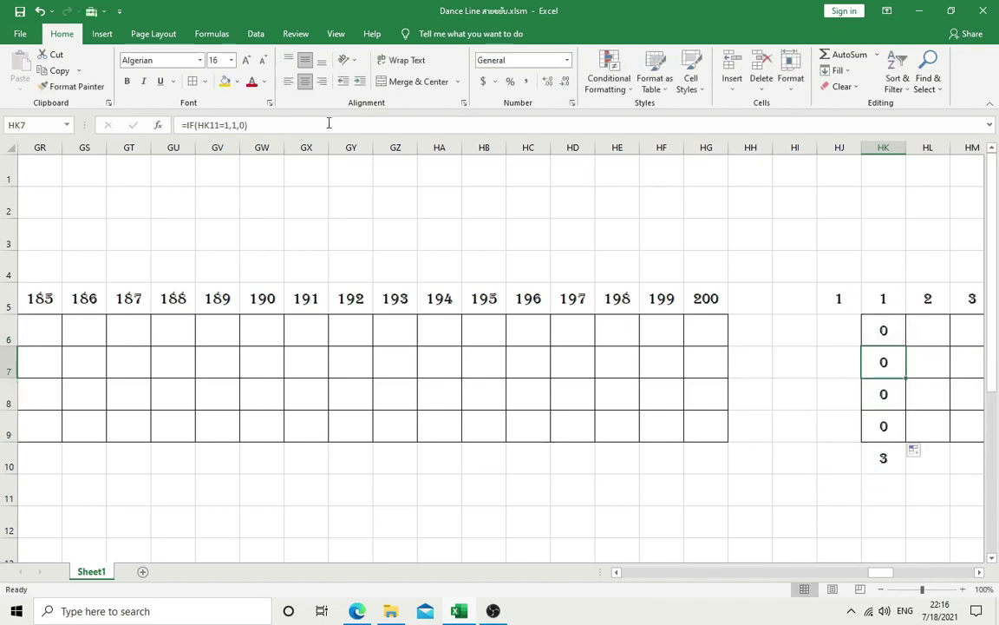
click(215, 125)
key(Delete)
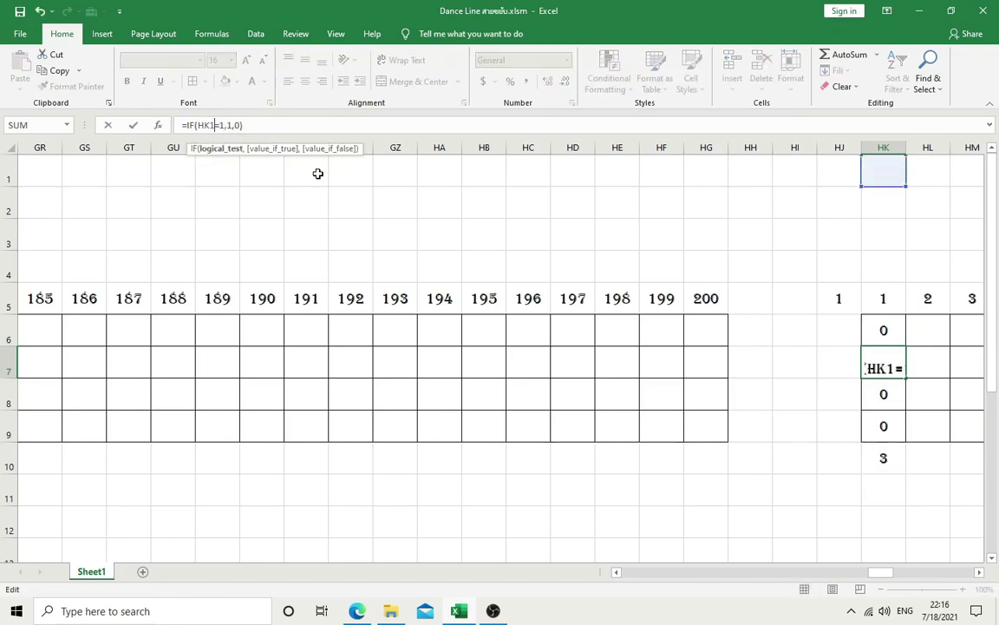
text(0)
key(Delete)
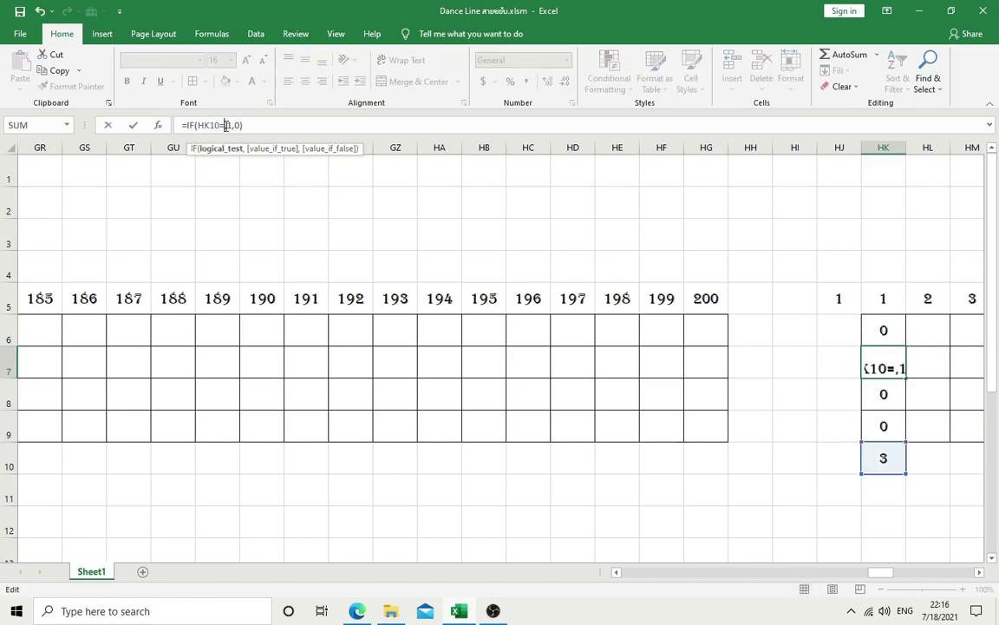
text(2)
key(Return)
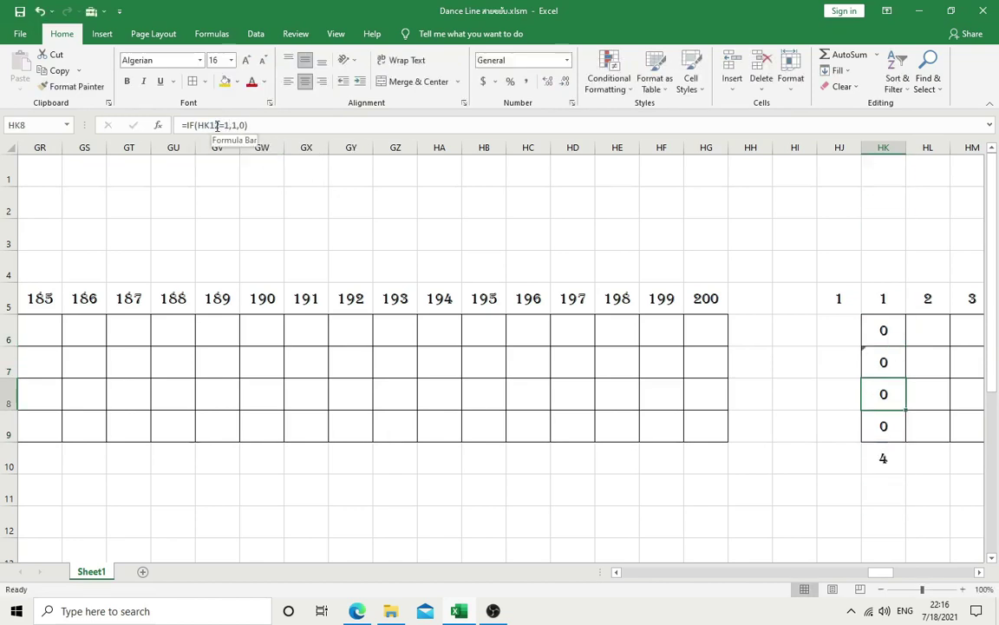
Step: Correct HK8 and HK9 to reference HK10 and compare against 3 and 4
click(217, 125)
key(Delete)
text(0)
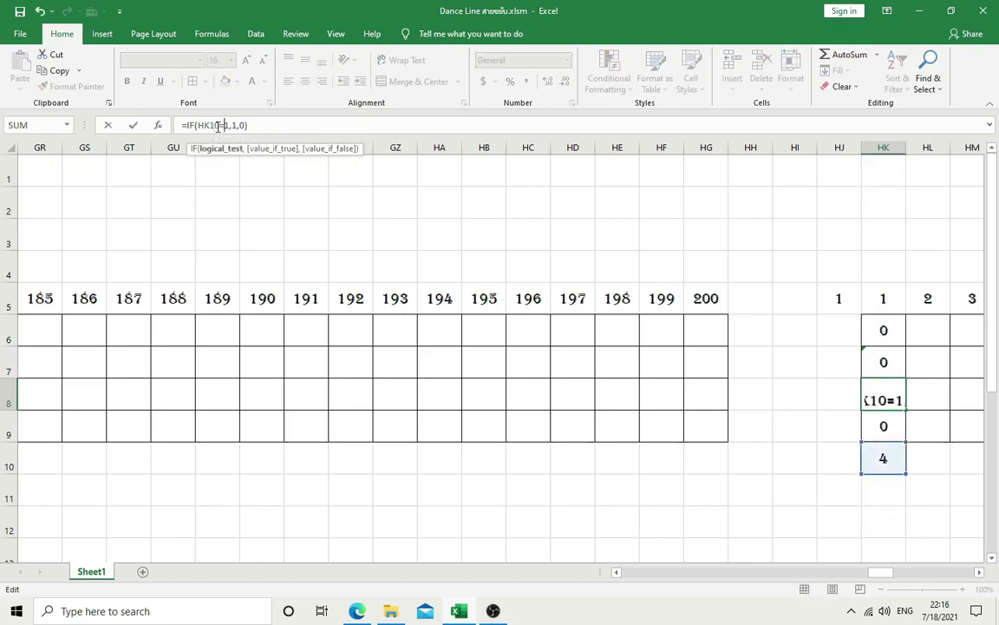
key(Delete)
text(1)
key(Return)
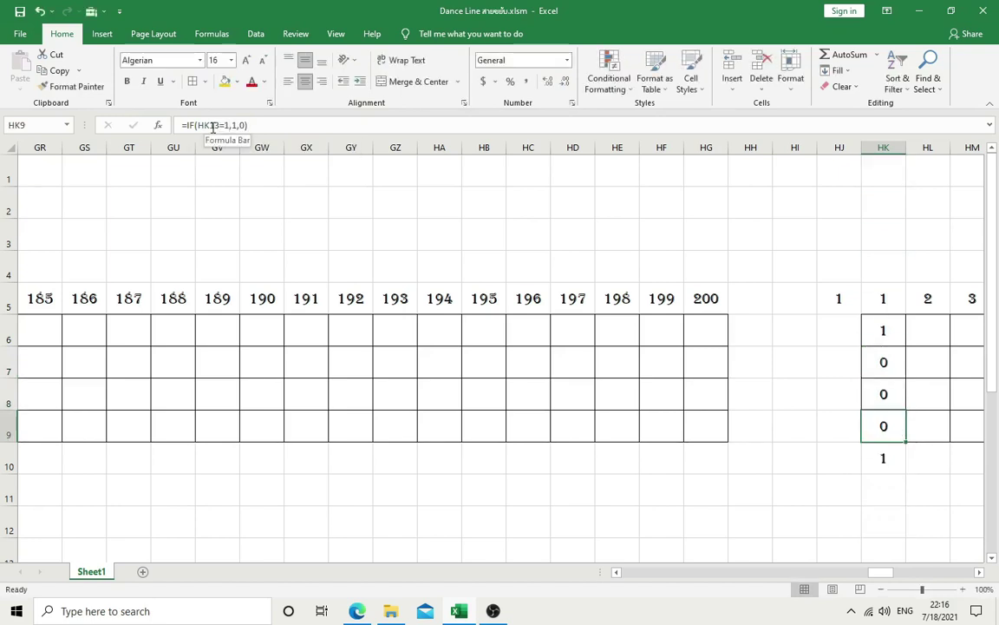
click(217, 125)
key(Delete)
text(0)
key(Right)
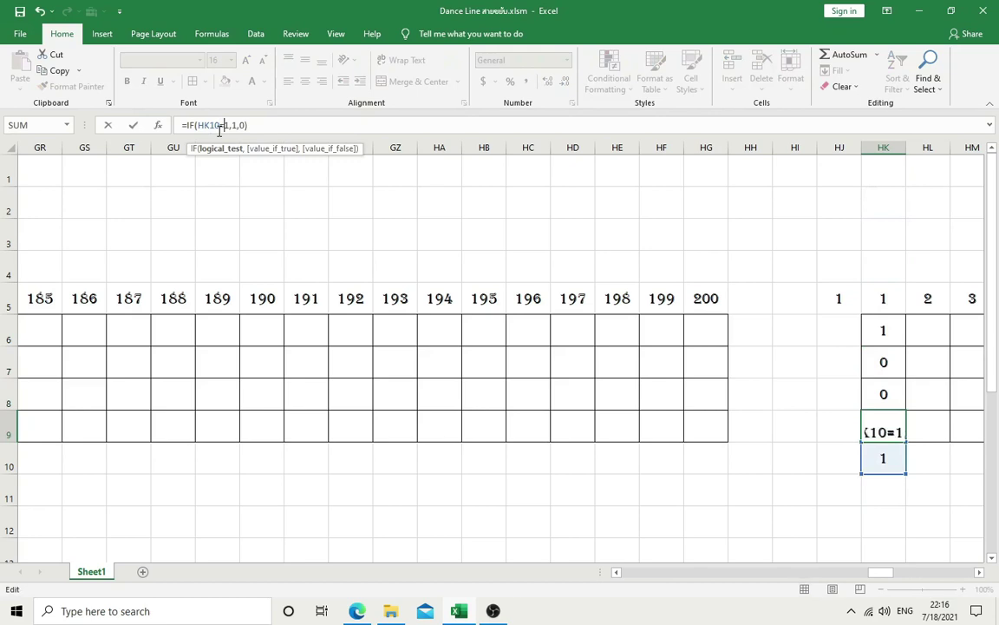
key(Delete)
text(4)
key(Return)
Step: Copy the HK6:HK10 flag and random-step column right through column JY
mouse_move(881, 329)
mouse_down()
mouse_move(903, 469)
mouse_move(996, 474)
mouse_up()
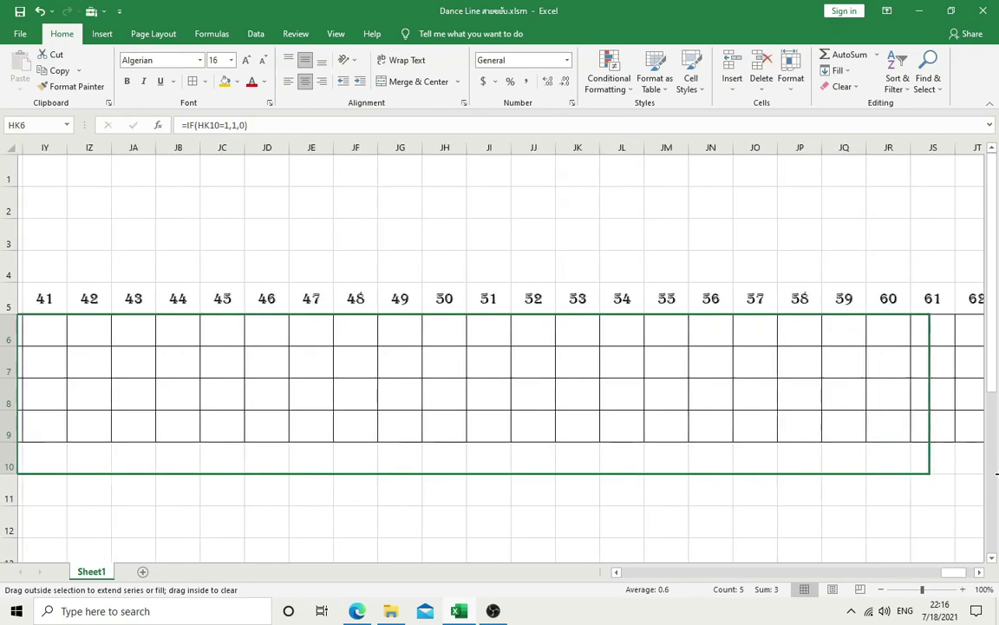
drag(997, 474, 918, 473)
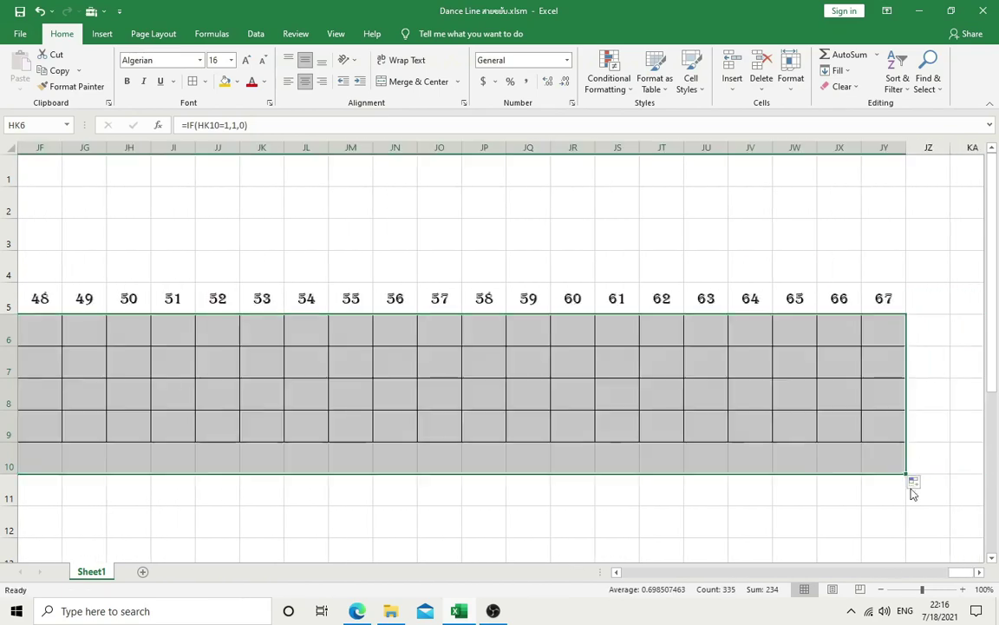
drag(967, 575, 896, 575)
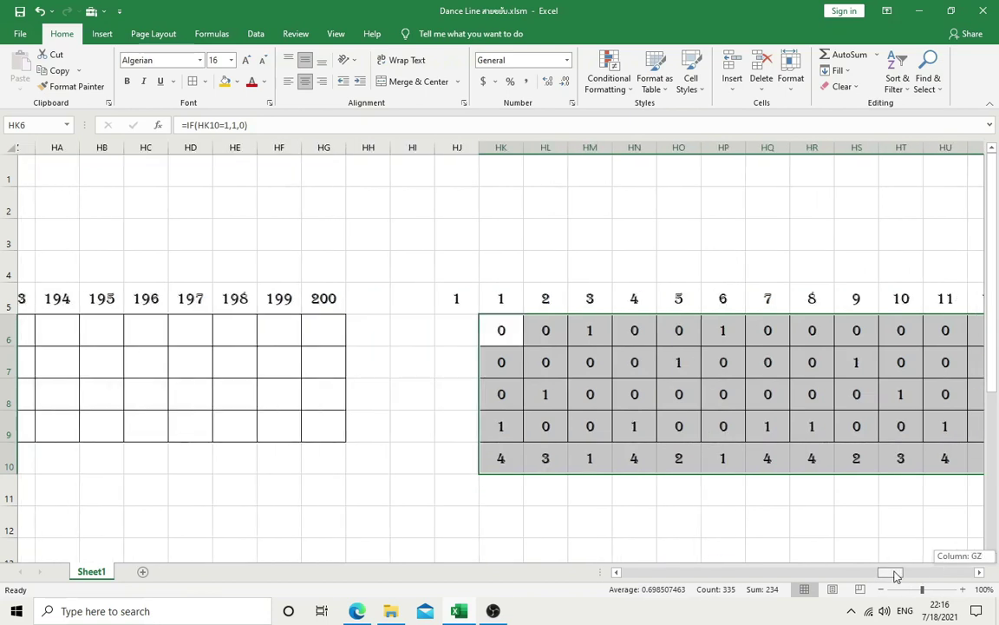
drag(896, 575, 891, 575)
click(661, 549)
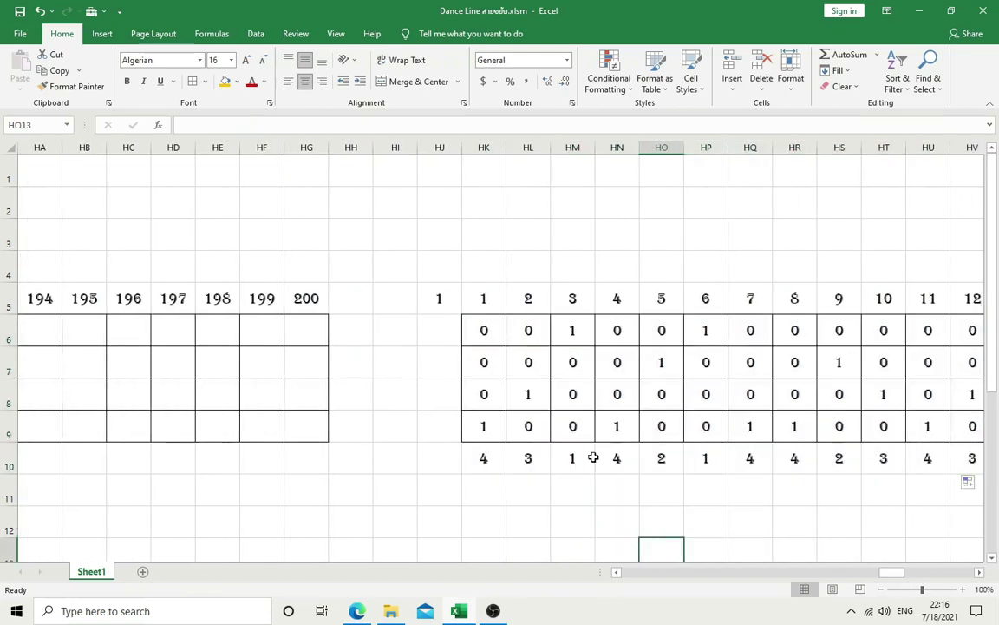
click(482, 330)
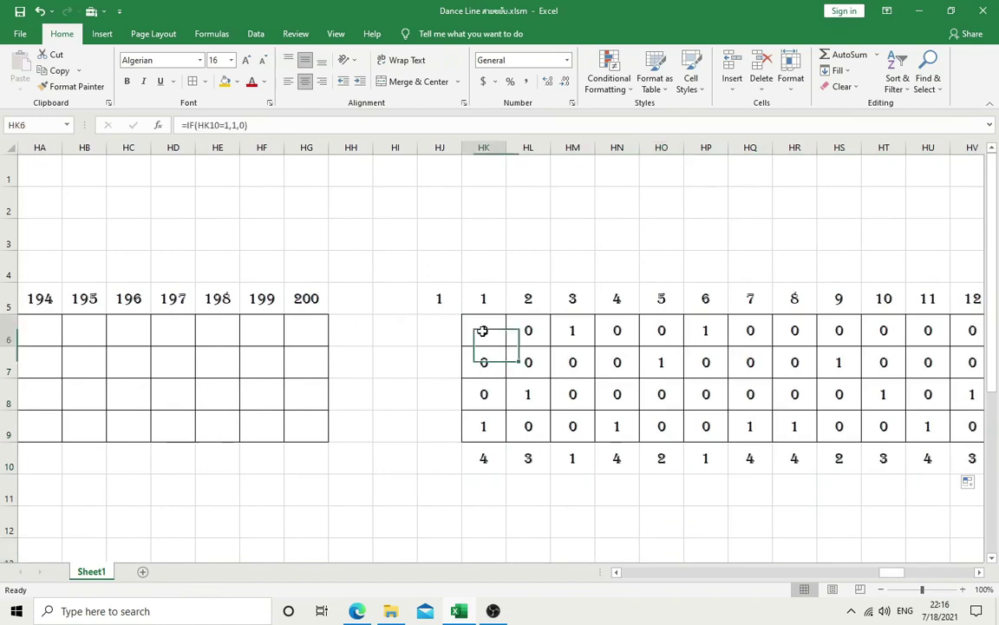
Step: Rewrite HK6 as =IF(AND(HK10=1,$HJ$5>=HK$5),1,0)
click(200, 126)
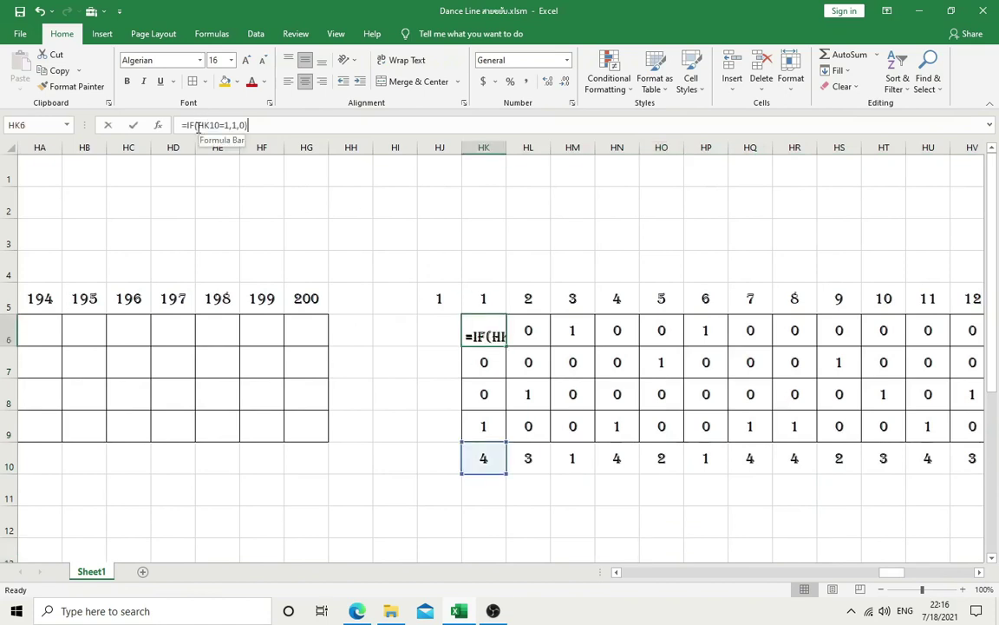
text(and)
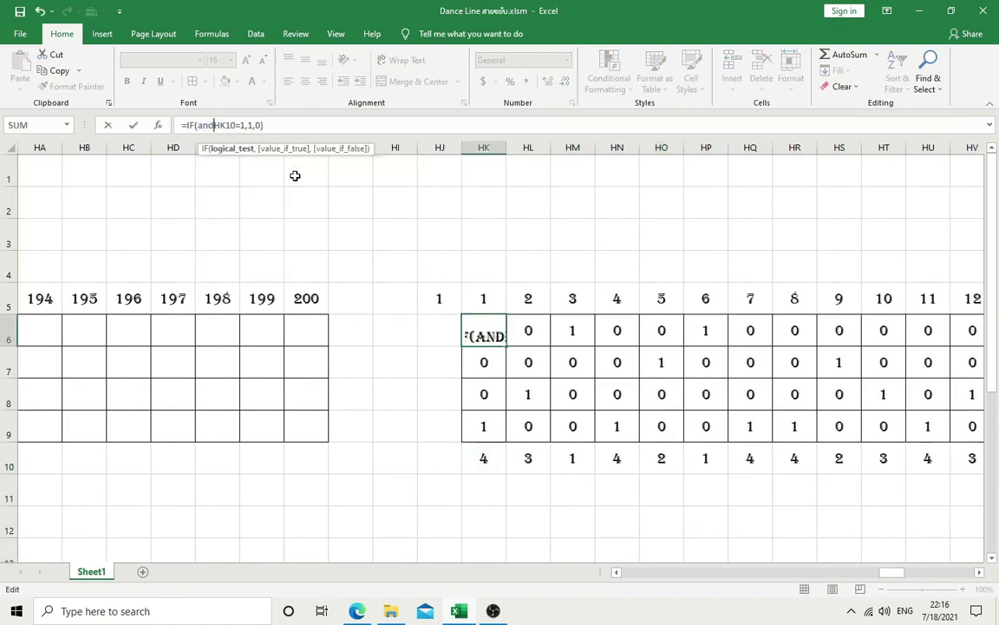
text((HK)
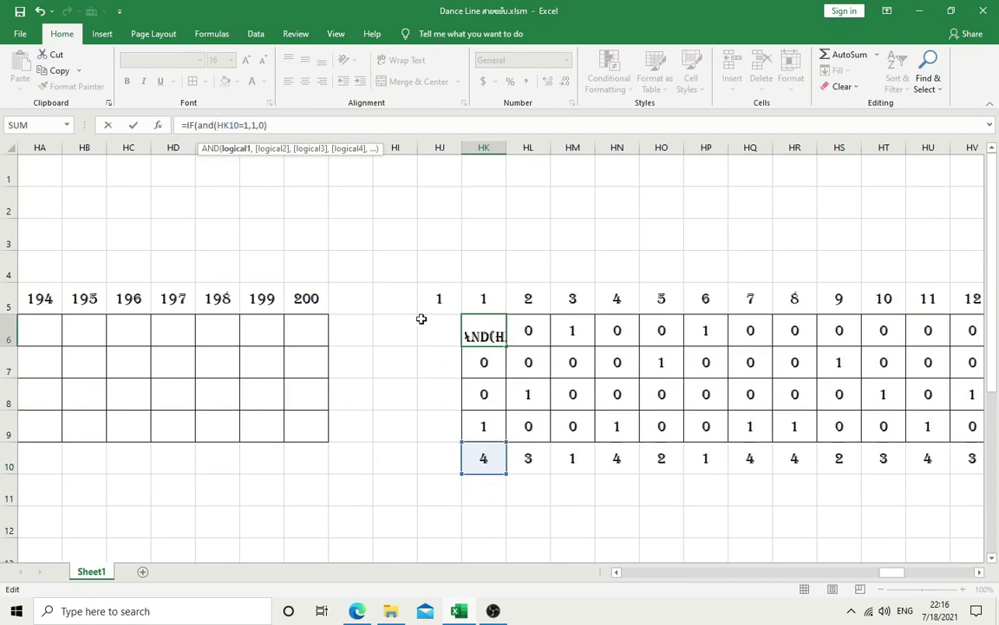
text(10=1)
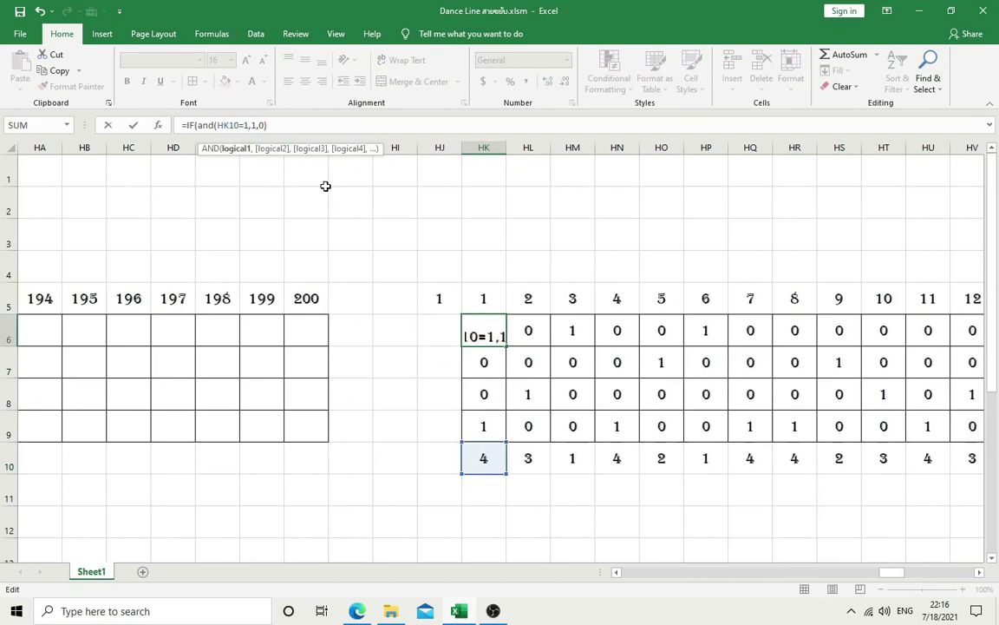
text(,)
click(442, 297)
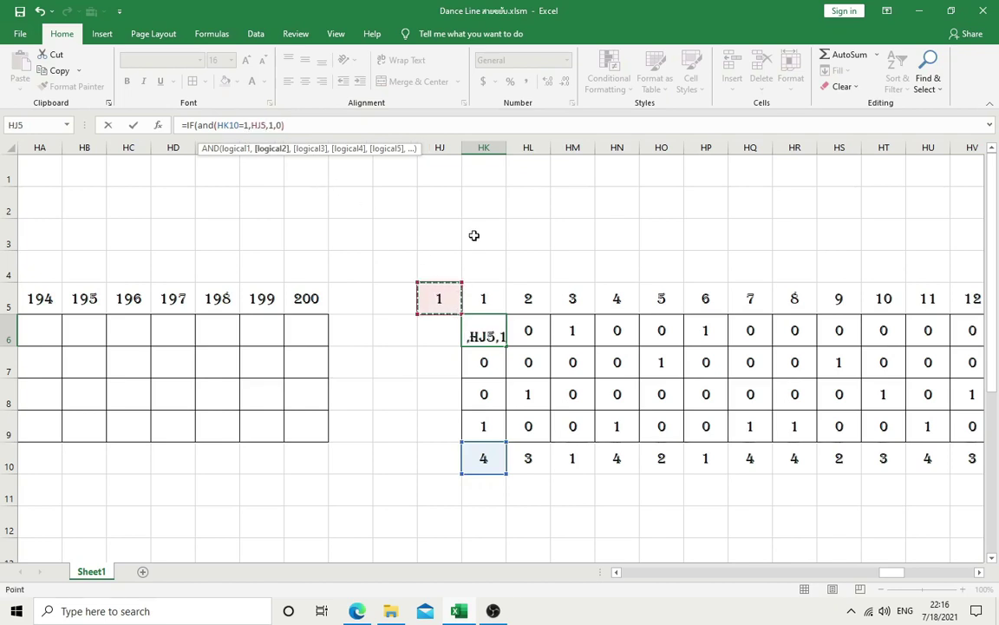
text(>=)
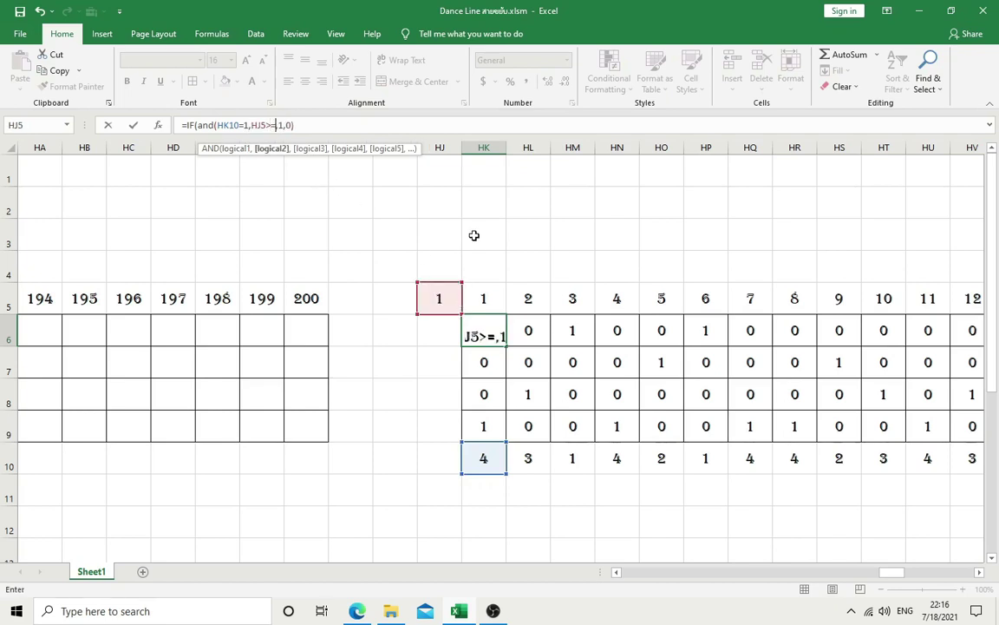
click(488, 296)
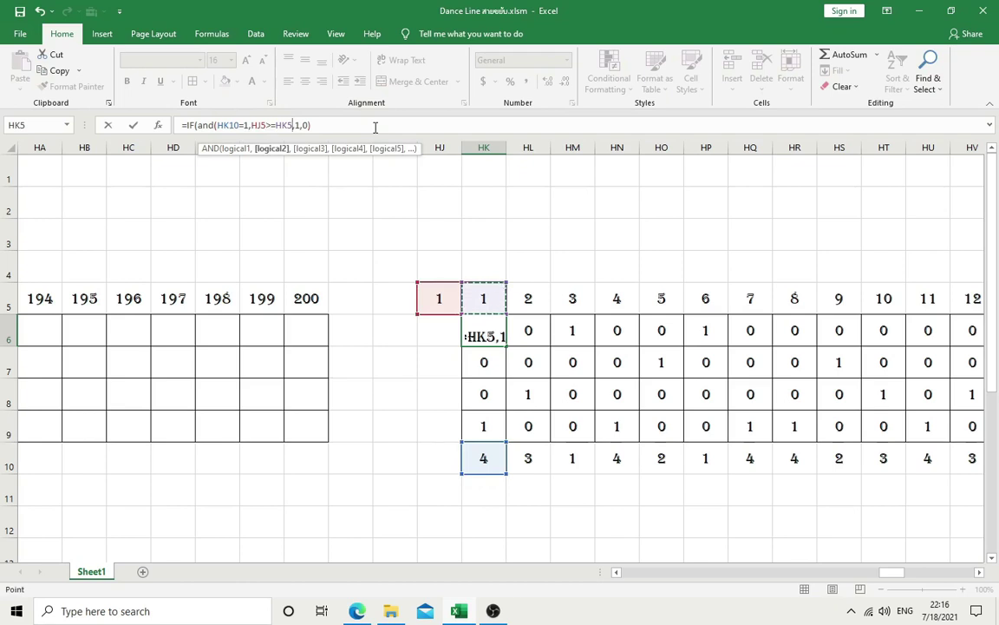
text())
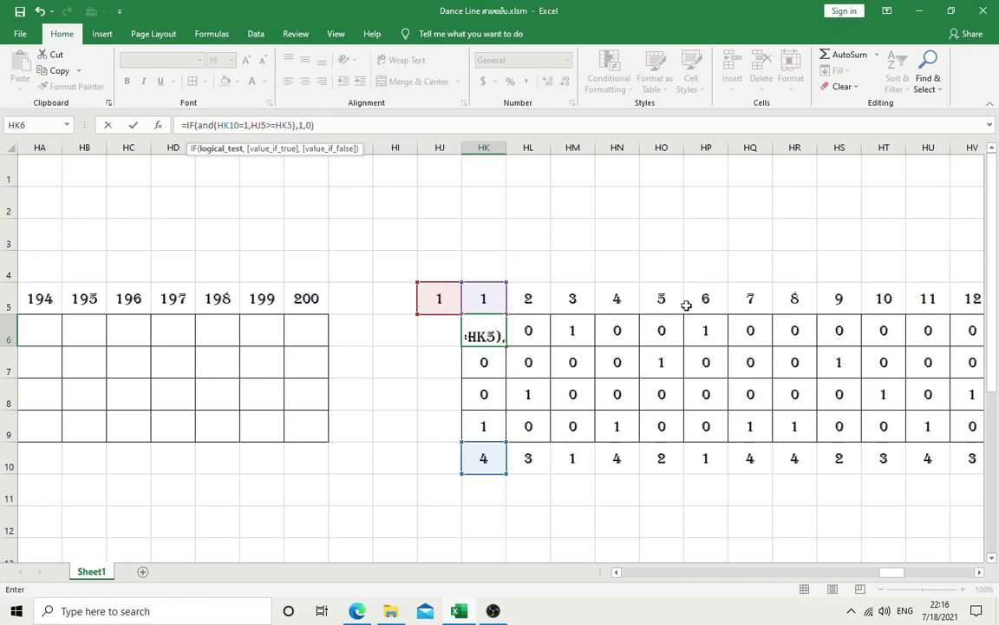
click(252, 126)
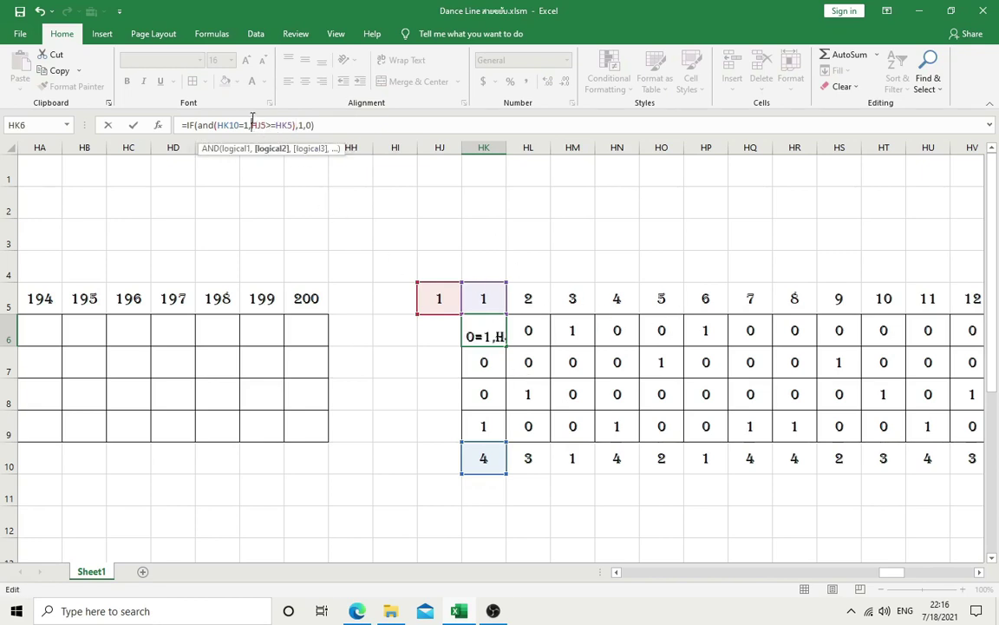
text($)
click(267, 127)
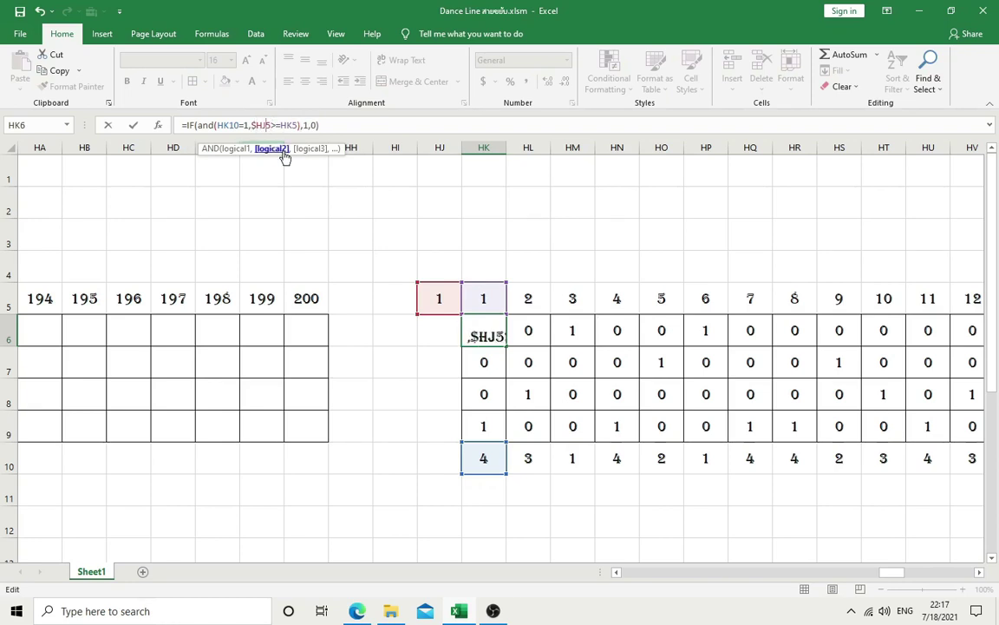
text($)
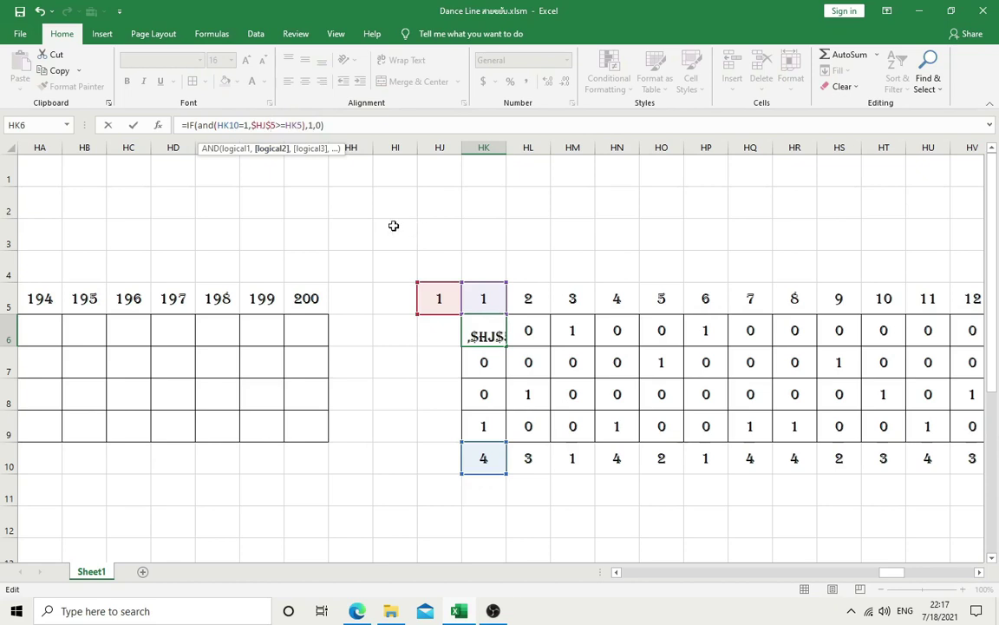
click(296, 125)
text($)
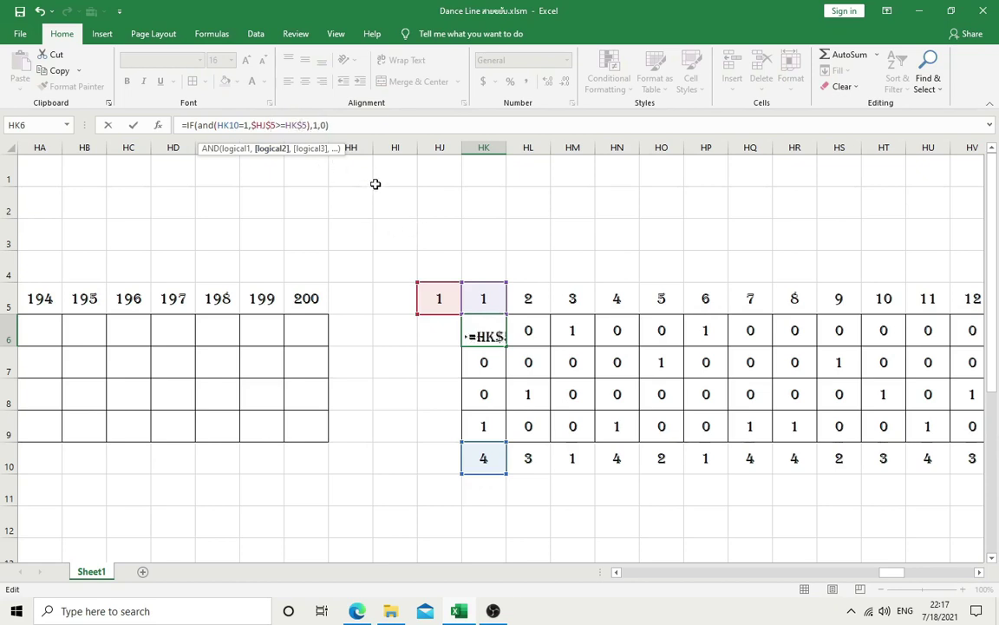
key(Return)
Step: Lock row 10 as HK$10 in HK6's formula and copy it down to HK9
click(491, 335)
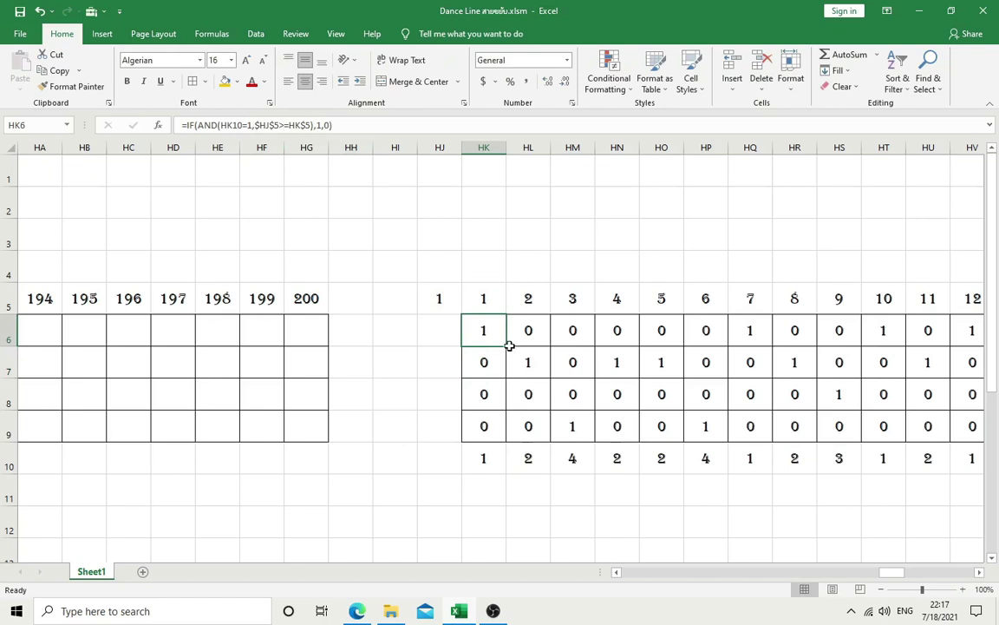
mouse_move(508, 347)
mouse_down()
mouse_move(504, 435)
mouse_move(507, 346)
mouse_up()
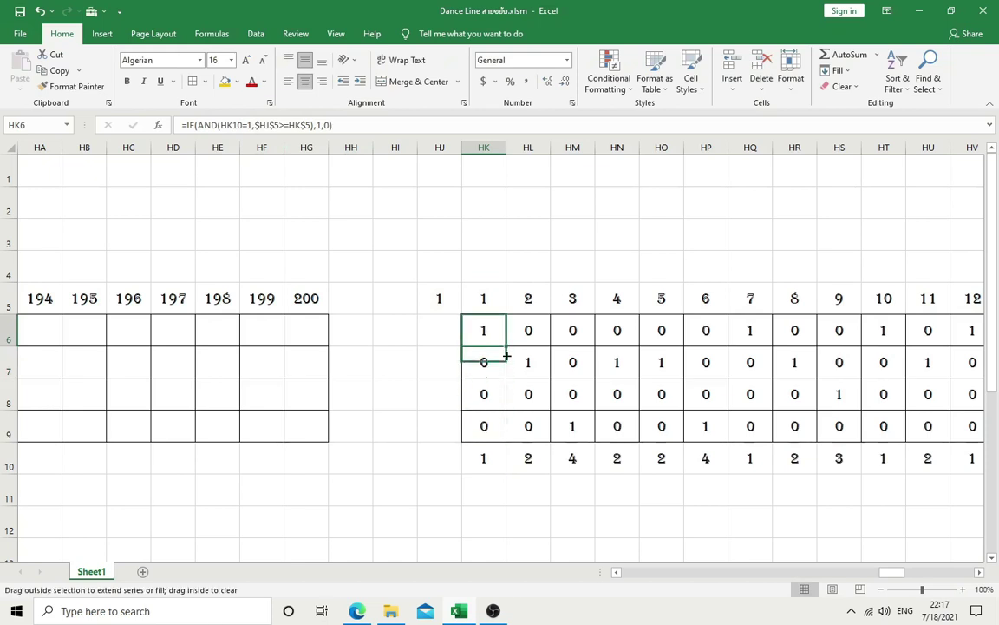
click(232, 124)
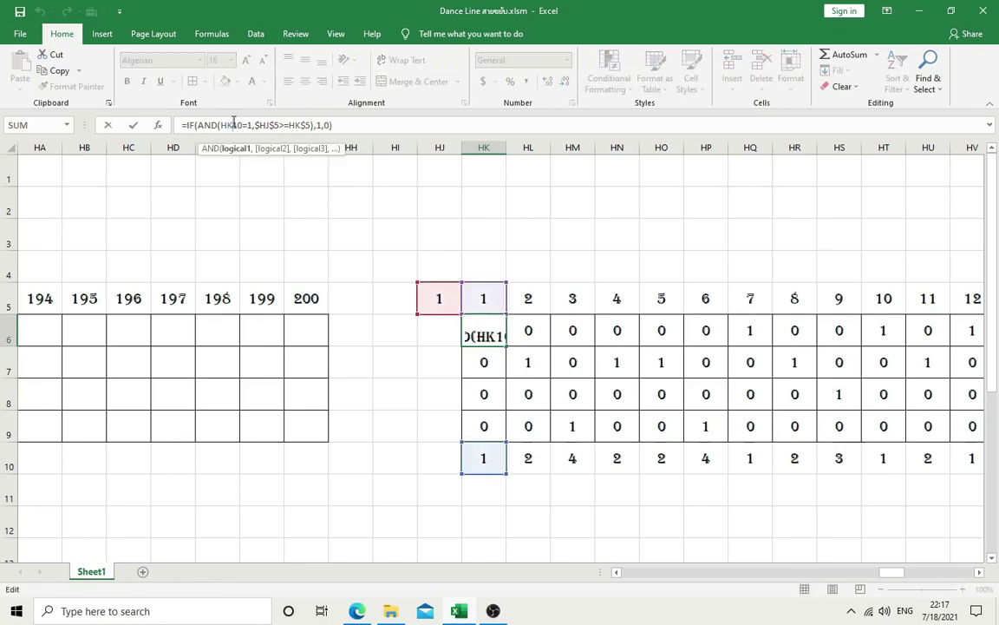
text($)
click(481, 331)
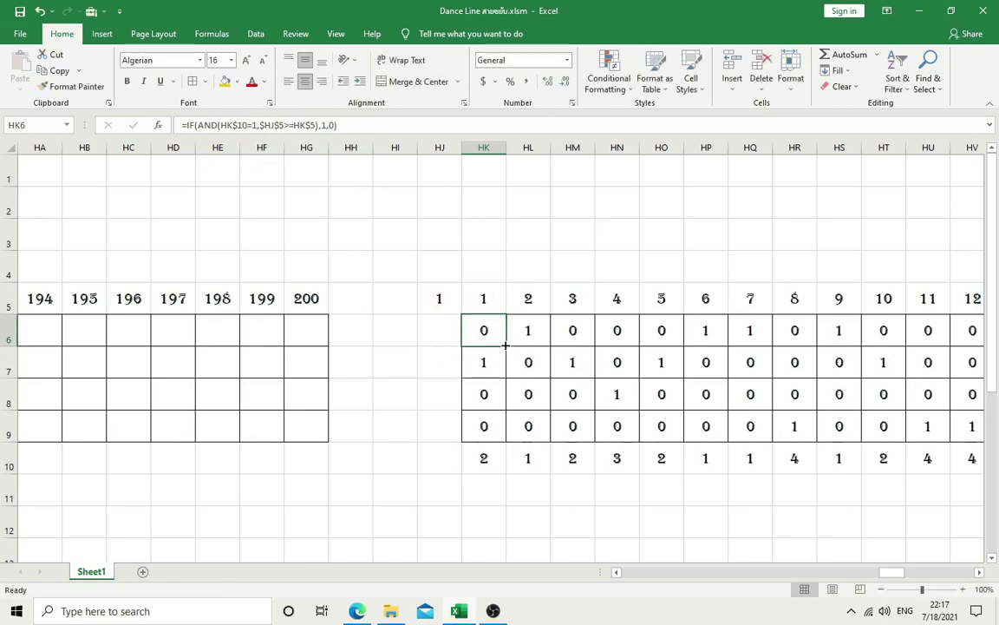
drag(505, 346, 509, 441)
Step: Change the step number in HK7, HK8 and HK9's formulas to 2, 3 and 4
click(484, 359)
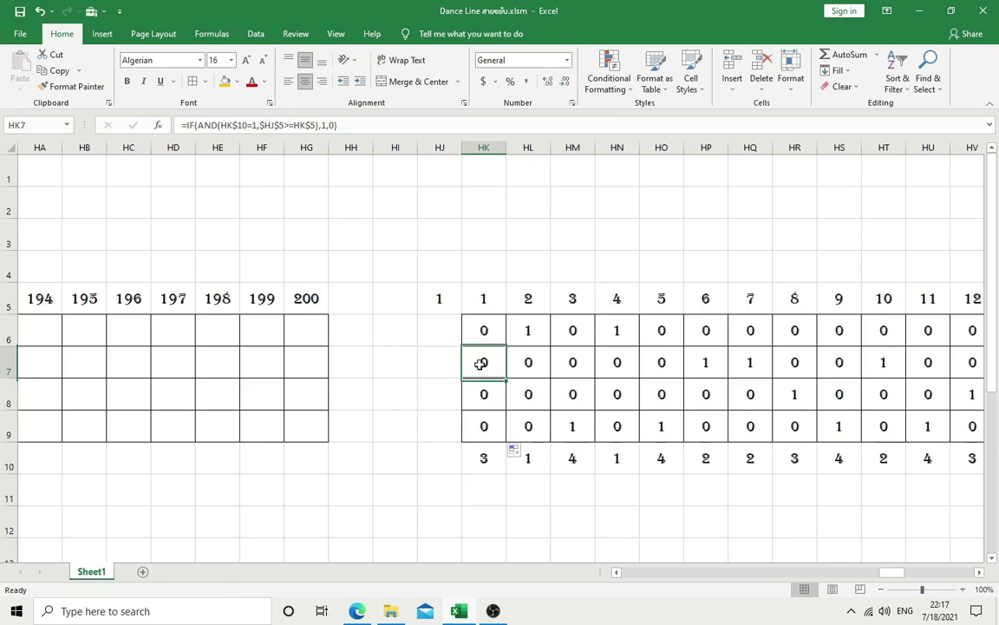
click(252, 125)
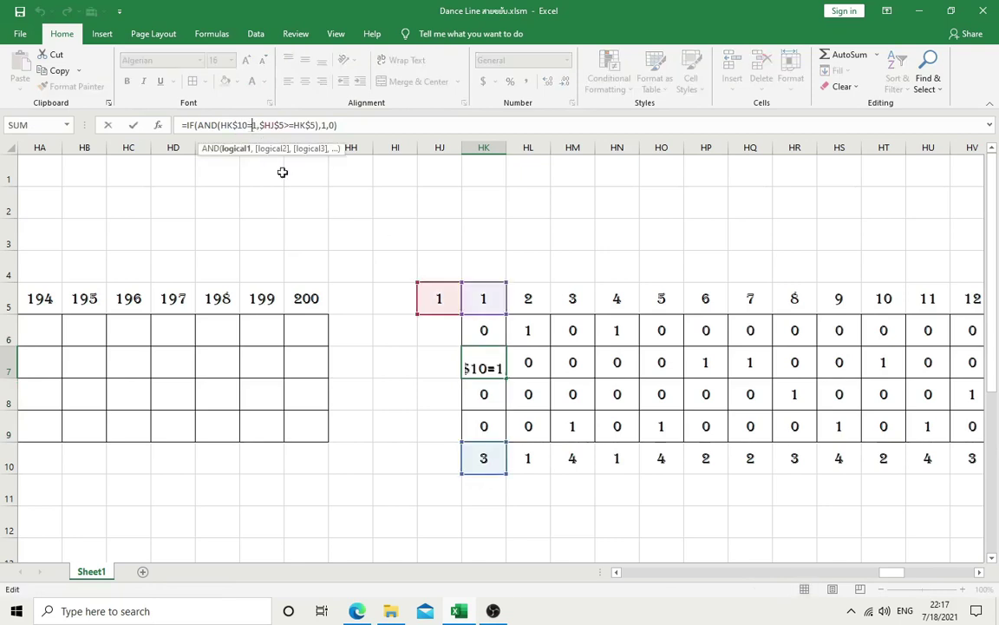
text(2)
key(Return)
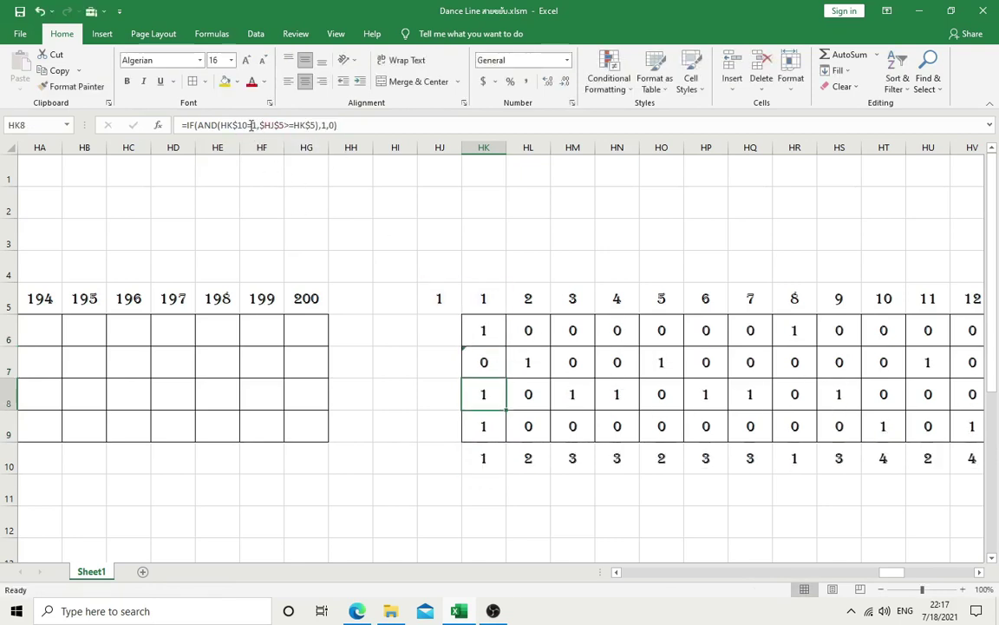
click(251, 125)
key(Delete)
key(Return)
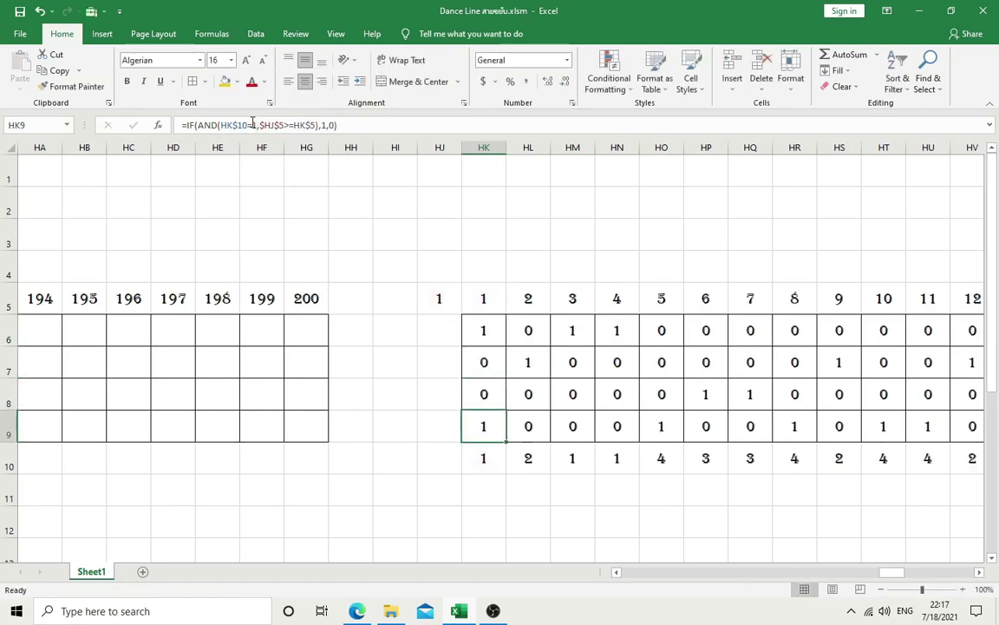
click(251, 125)
key(Delete)
text(1)
key(Return)
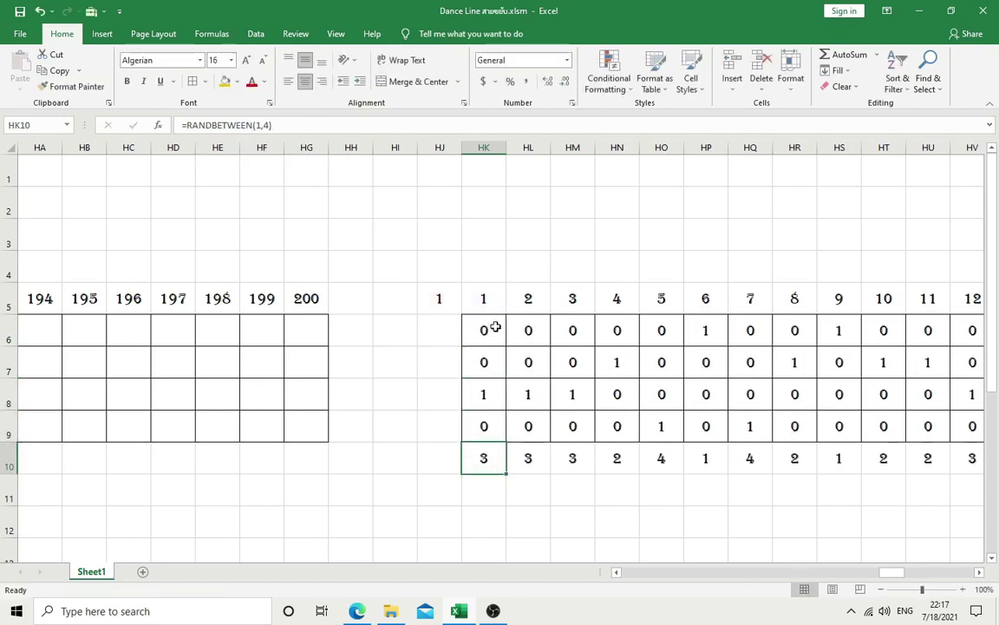
Step: Fill the revised HK6:HK9 flag formulas right to column JY
mouse_move(496, 328)
mouse_down()
mouse_move(497, 423)
mouse_move(996, 430)
mouse_move(965, 435)
mouse_move(975, 429)
mouse_up()
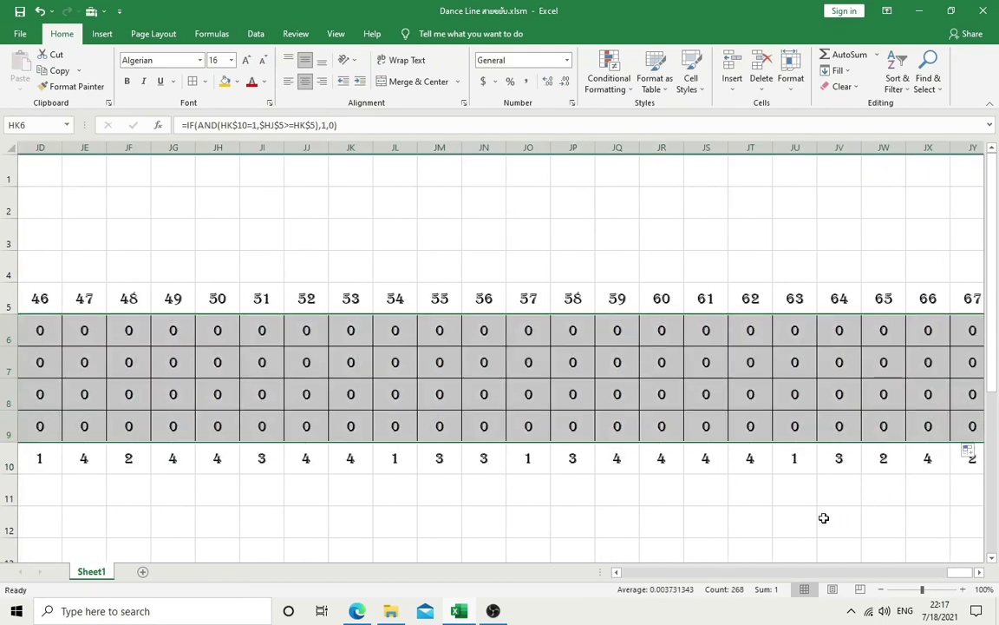
mouse_move(949, 572)
mouse_down()
mouse_move(887, 585)
mouse_move(859, 577)
mouse_move(890, 575)
mouse_up()
click(831, 552)
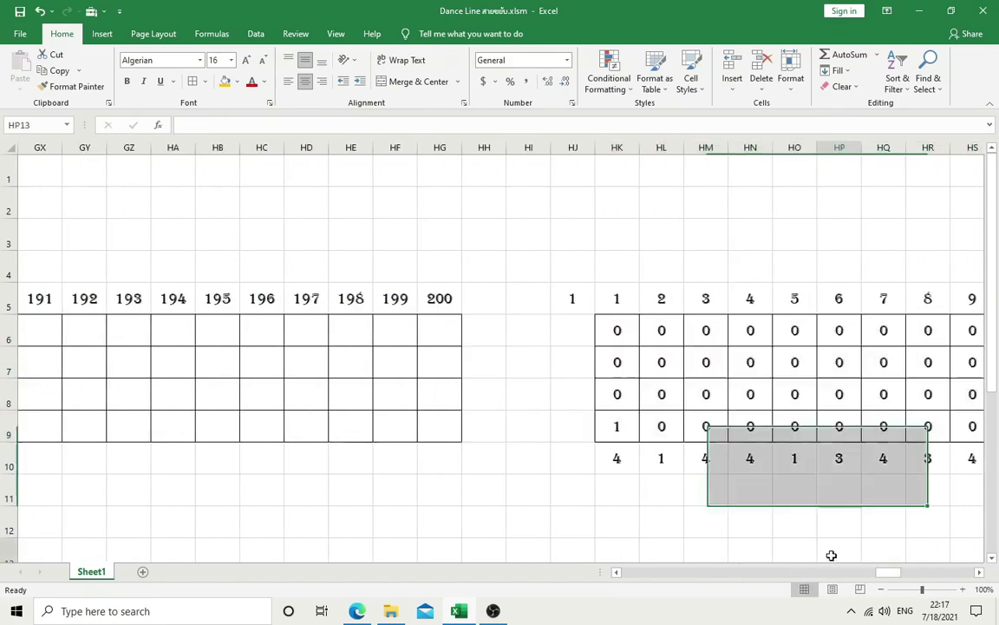
Step: Total each flag row with =SUM(HK6:JY6) in HJ6, copied down to HJ9
click(587, 343)
text(=sum)
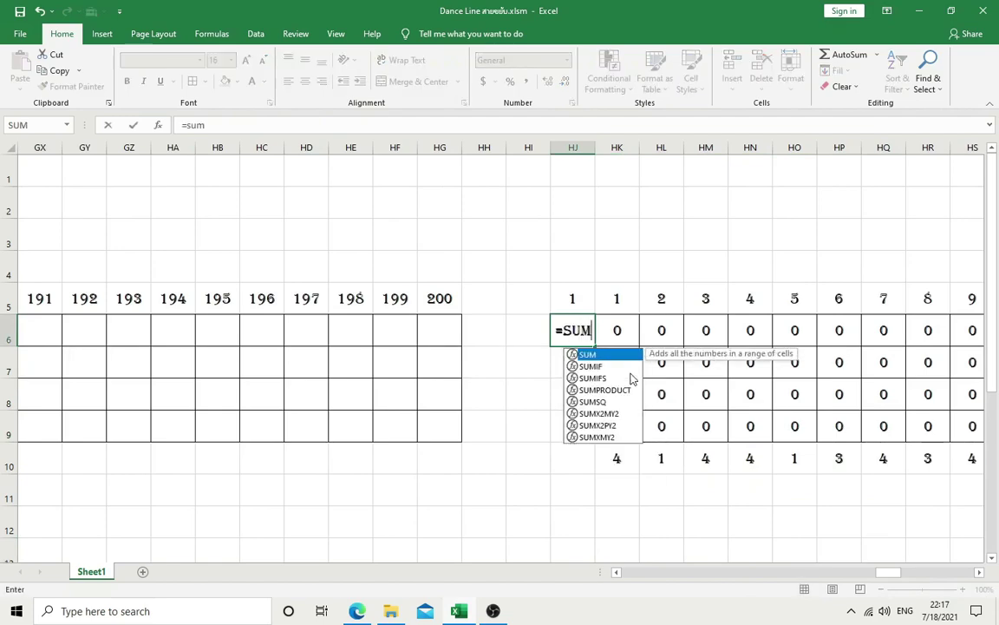
text(()
mouse_move(617, 330)
mouse_down()
mouse_move(996, 329)
mouse_move(884, 329)
mouse_up()
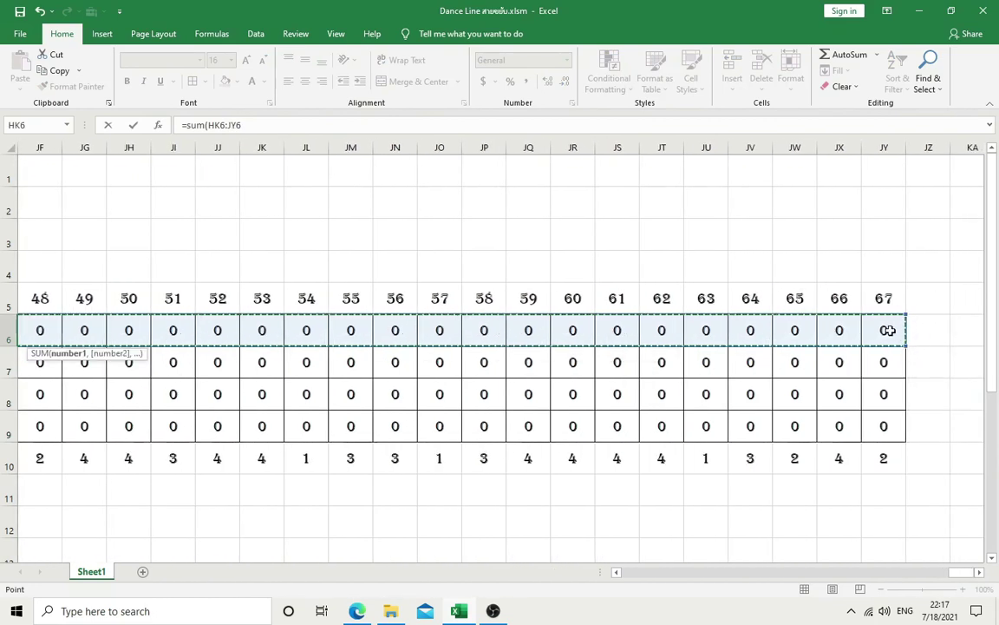
key(Return)
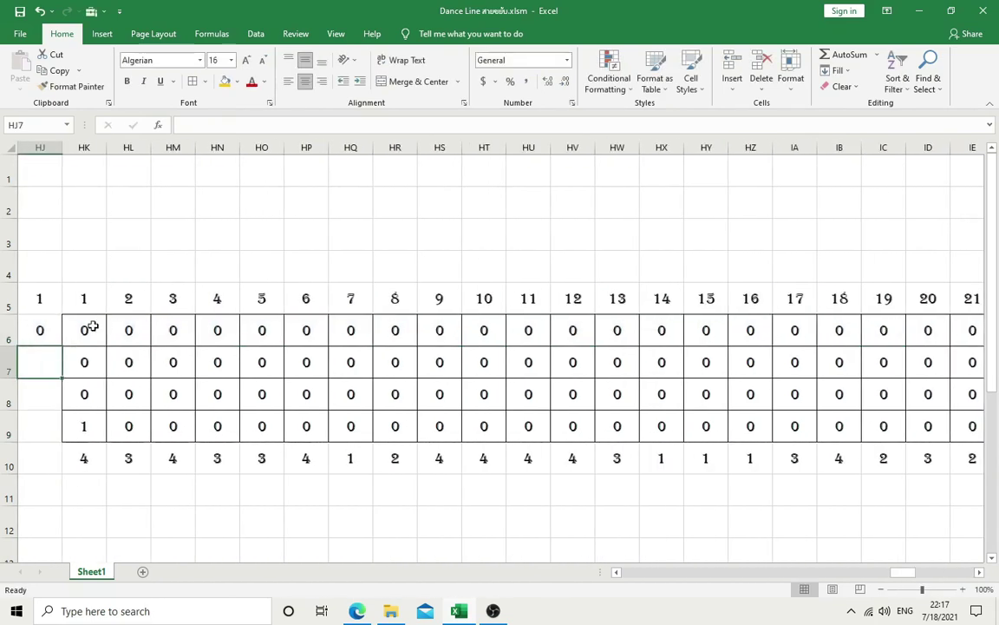
drag(62, 347, 55, 437)
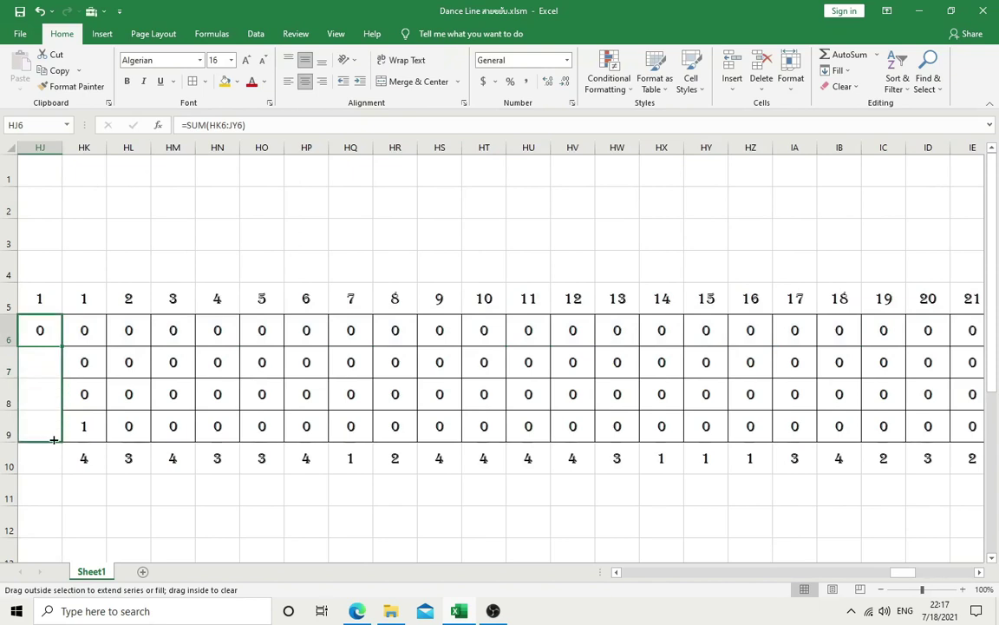
drag(902, 572, 889, 572)
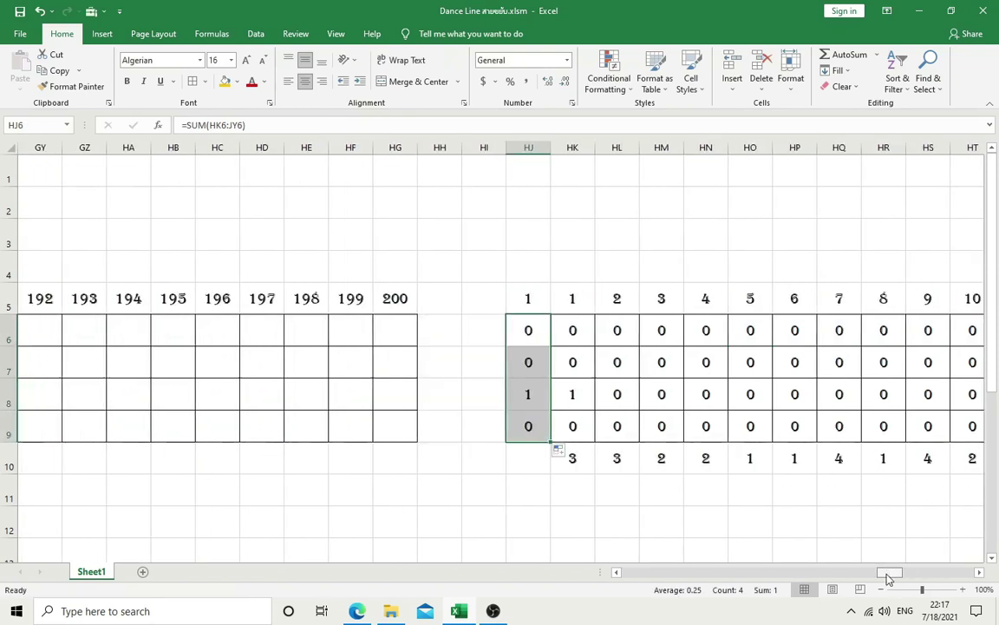
click(709, 541)
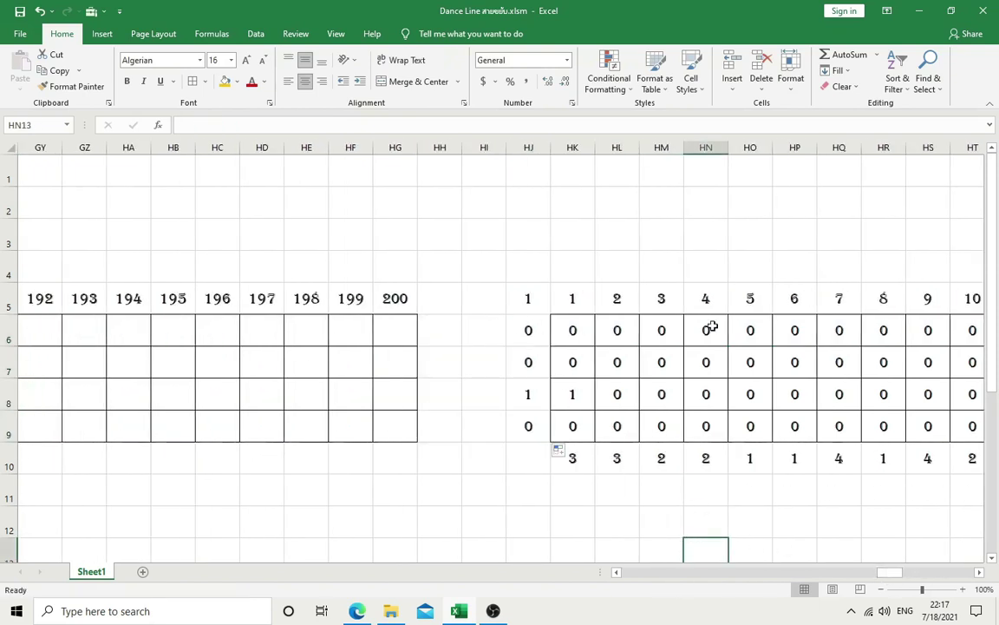
Step: Set the step counter HJ5 to 7 to test the row totals
click(546, 305)
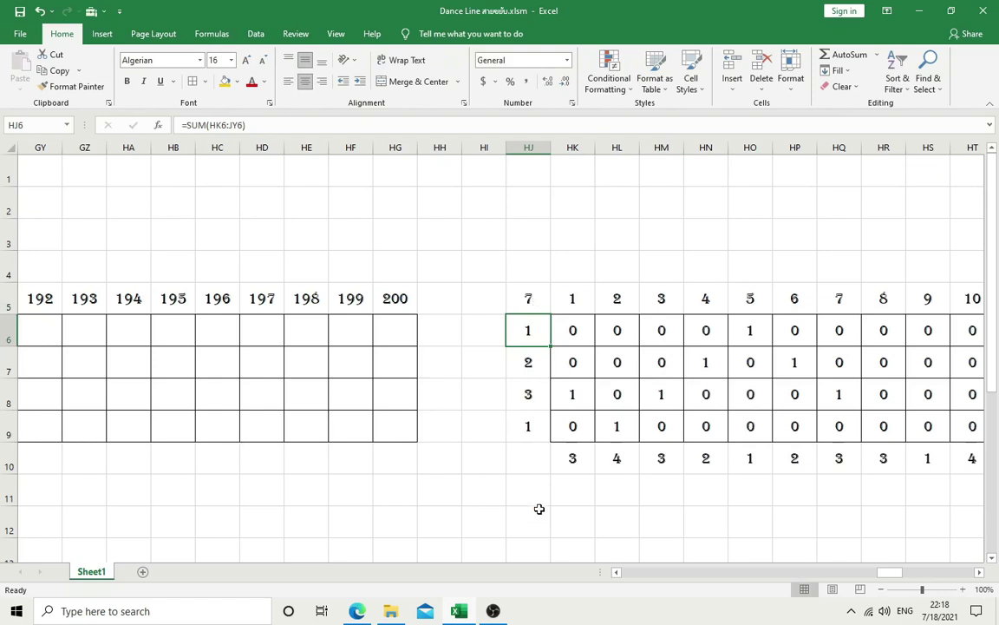
click(539, 509)
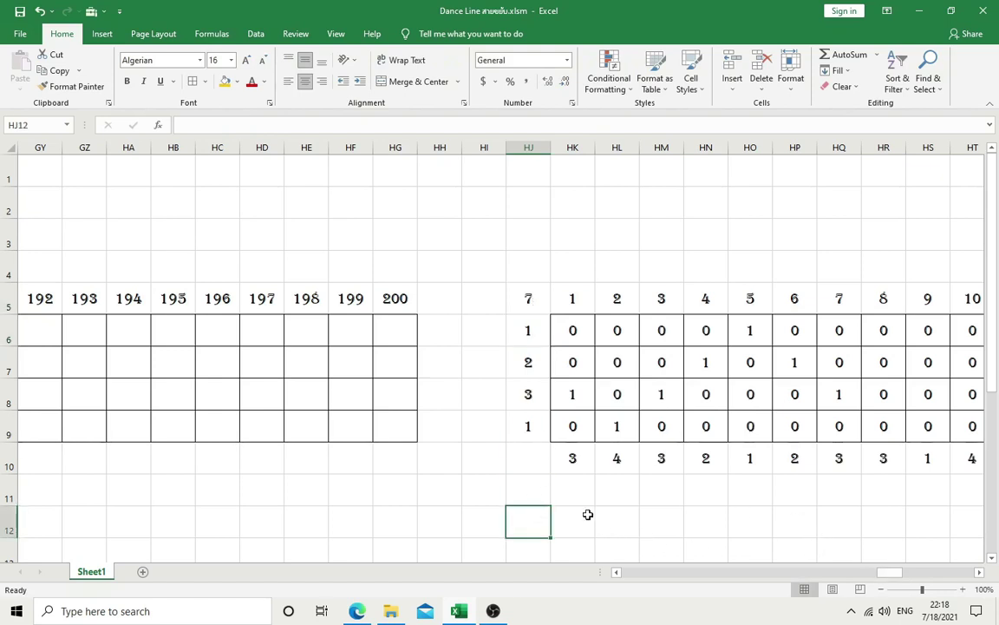
click(528, 293)
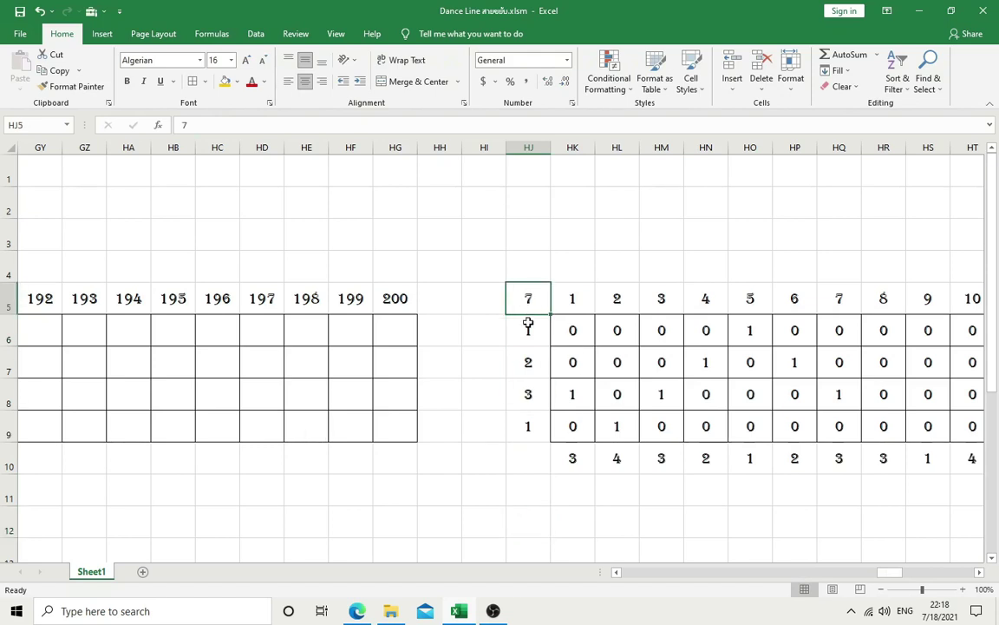
click(402, 298)
click(480, 300)
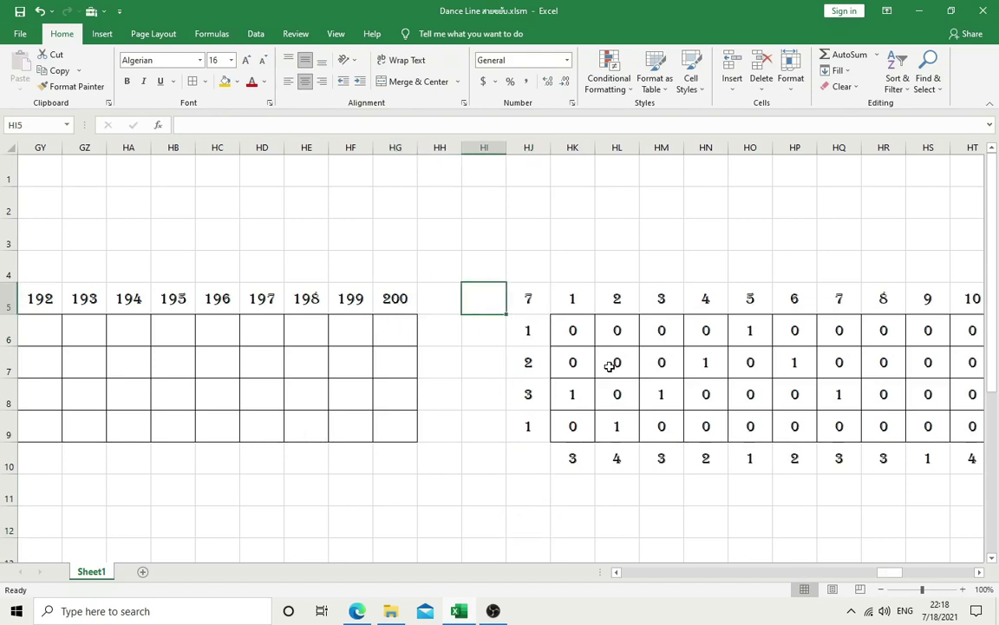
Step: Replace HJ5 with the formula =INT(HI5/3)+1
click(531, 299)
text(=)
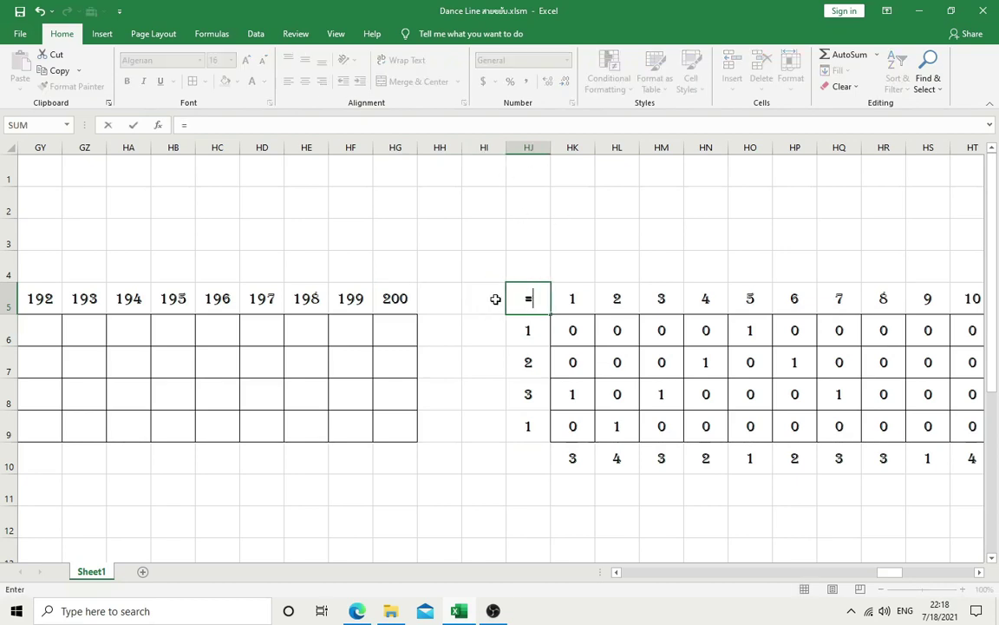
text(int()
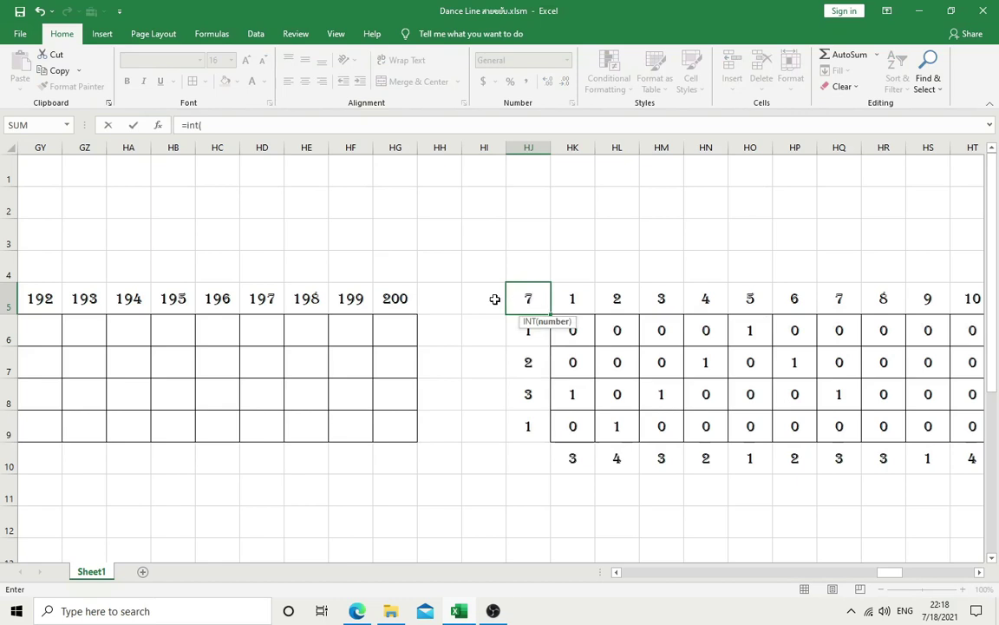
click(494, 298)
text(/3)
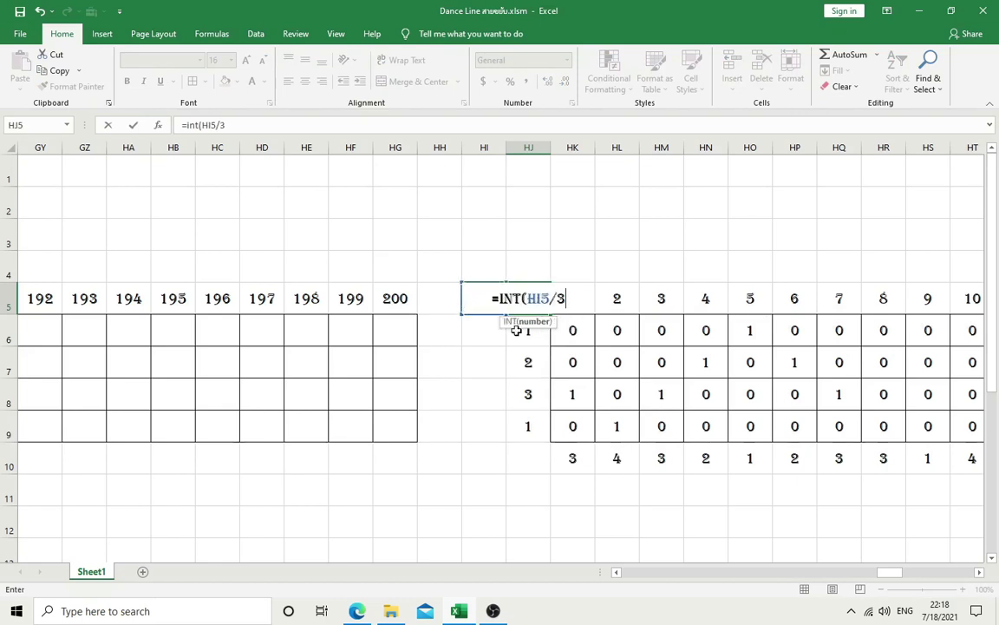
text()+1)
key(Return)
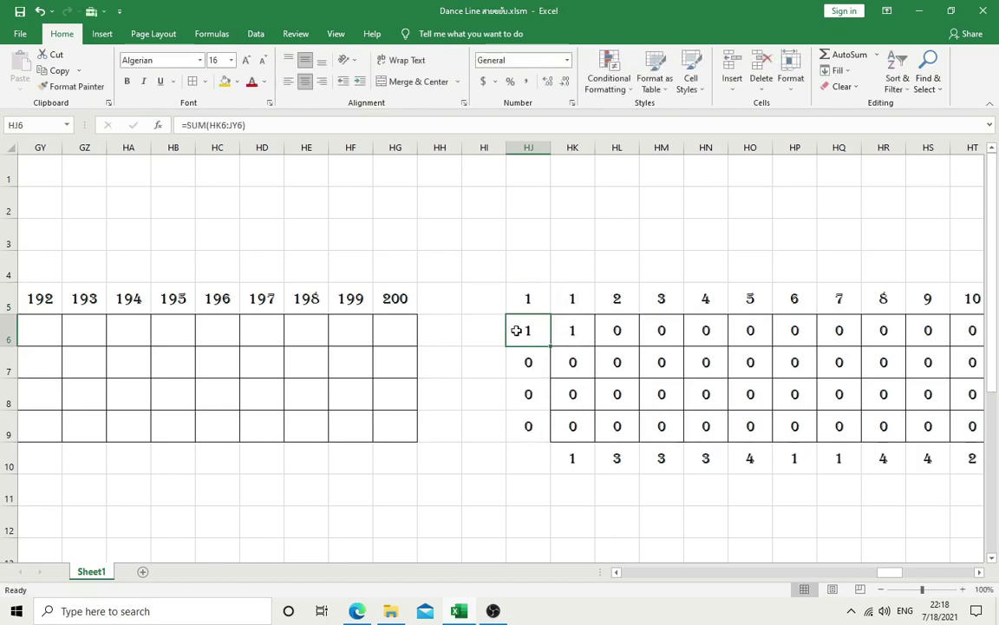
Step: Try values 1 through 6 in HI5, then leave it at 200
key(Up)
key(Left)
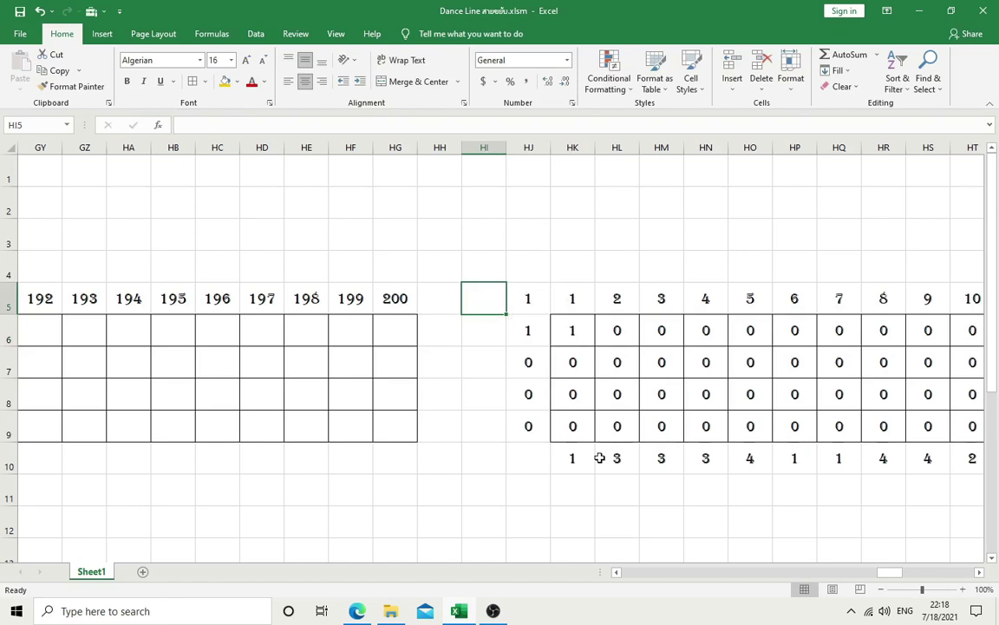
text(1)
key(Return)
key(Up)
text(2)
key(Return)
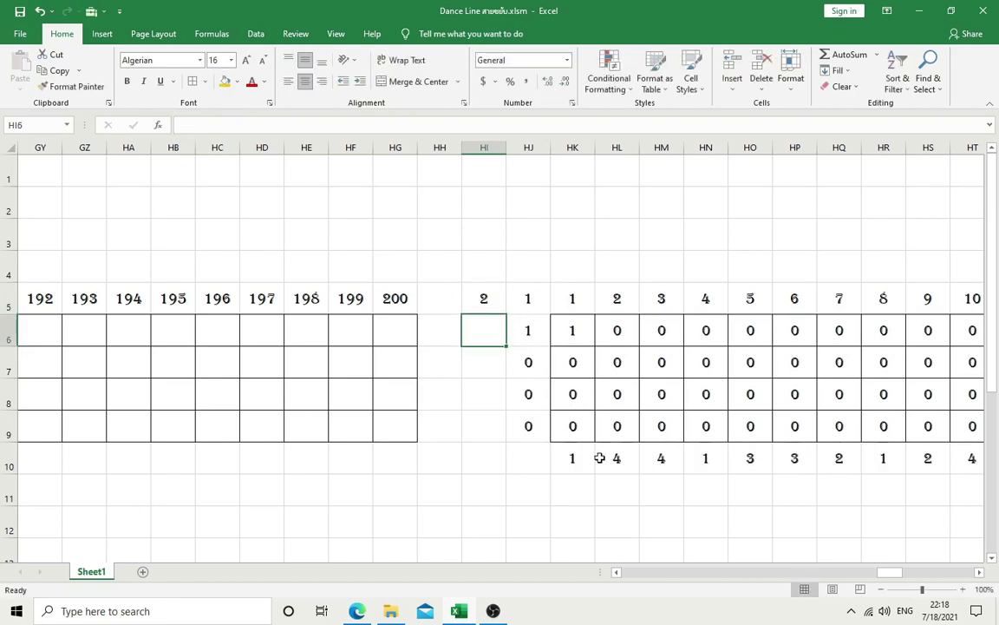
key(Up)
text(3)
key(Return)
key(Up)
text(4)
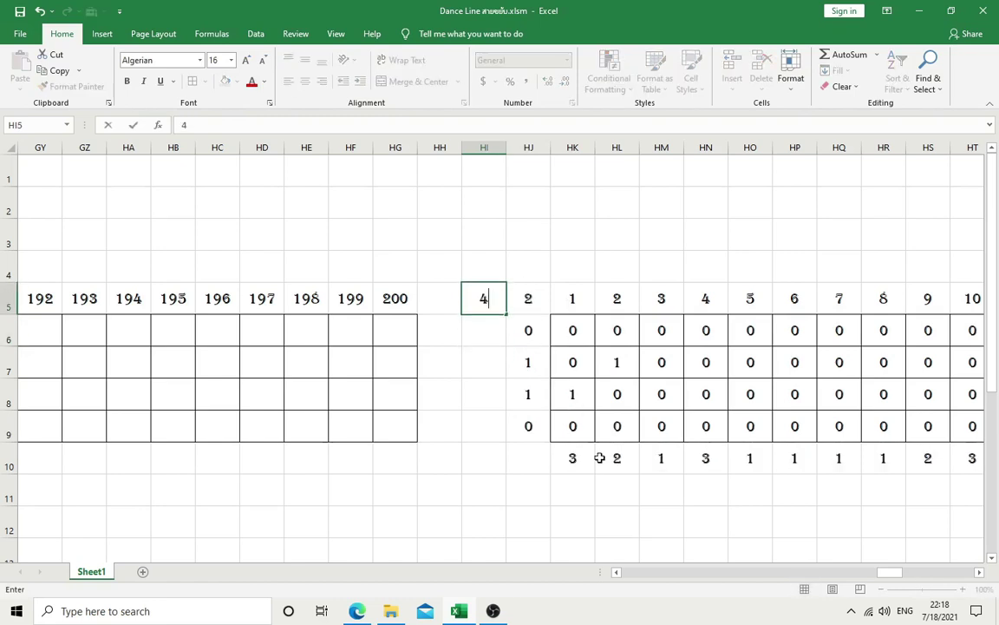
key(Return)
key(Up)
text(5)
key(Return)
key(Up)
text(6)
key(Return)
key(Up)
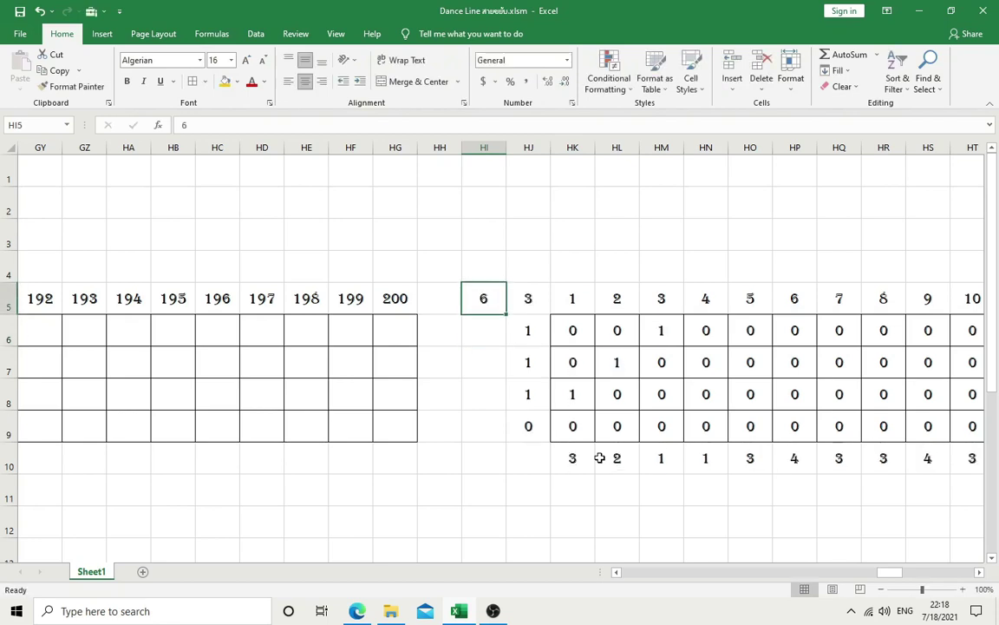
text(200)
key(Return)
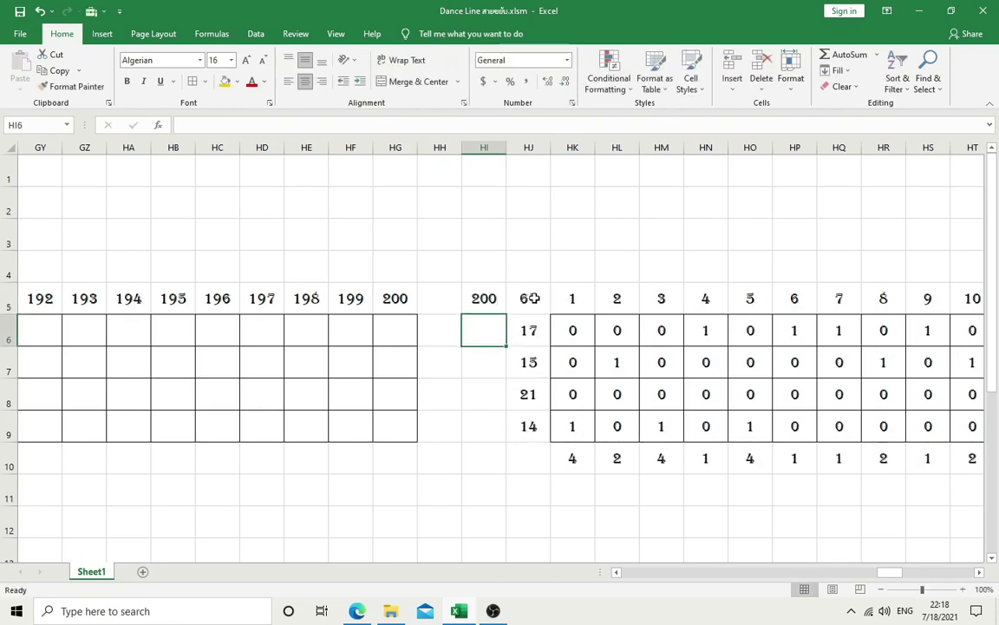
Step: Check the recalculated row totals 17, 15, 21 and 14 in HJ6:HJ9
click(486, 299)
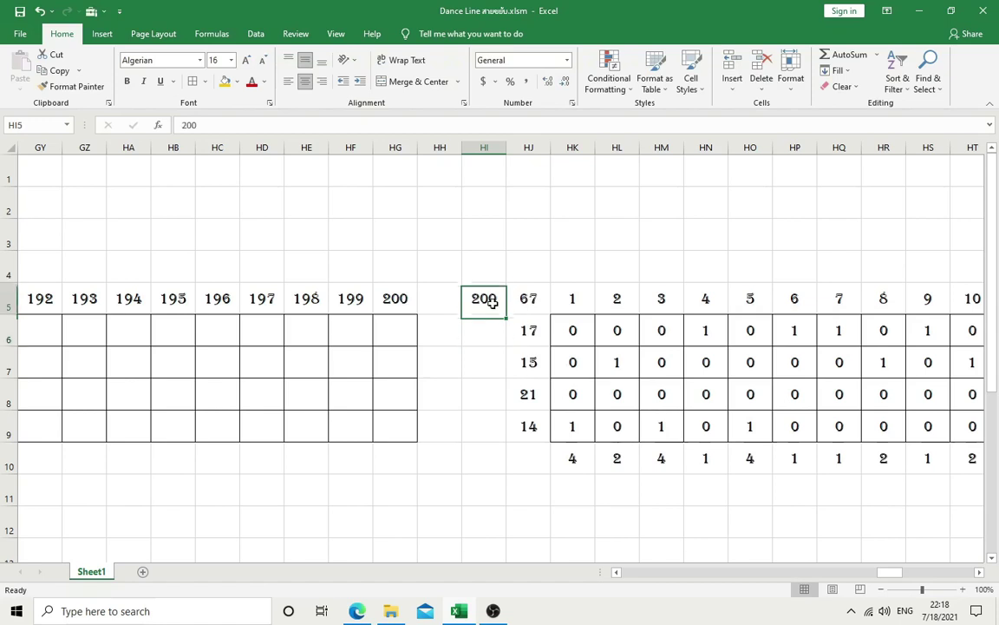
drag(392, 298, 394, 417)
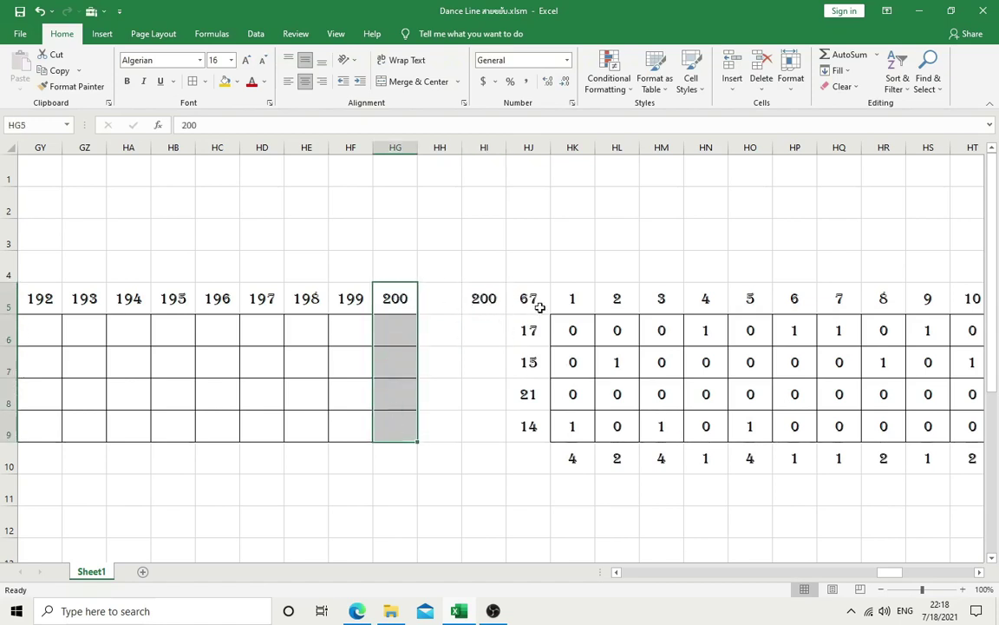
click(578, 244)
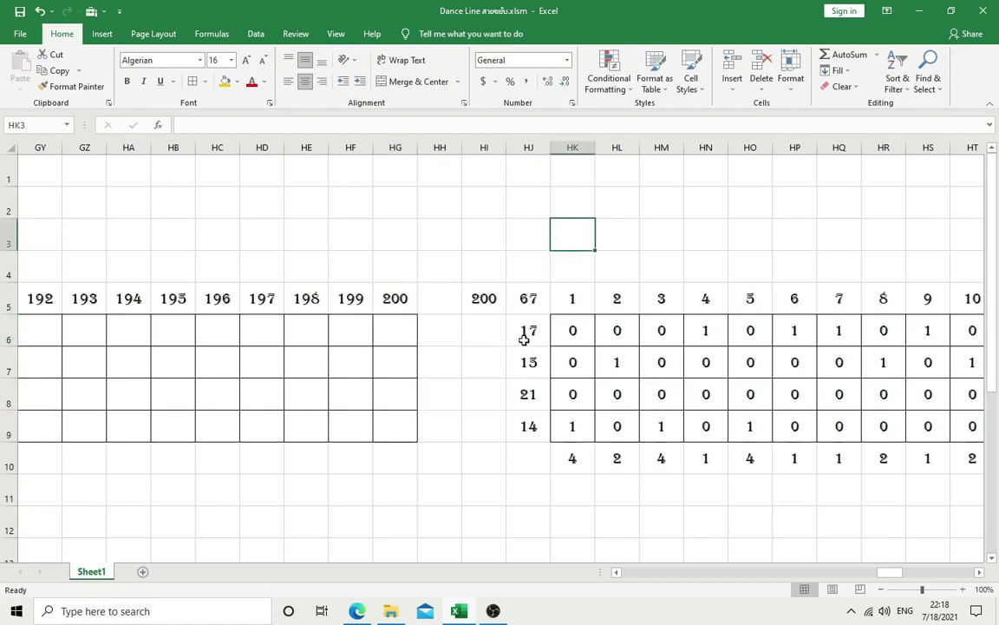
click(529, 298)
drag(524, 334, 528, 424)
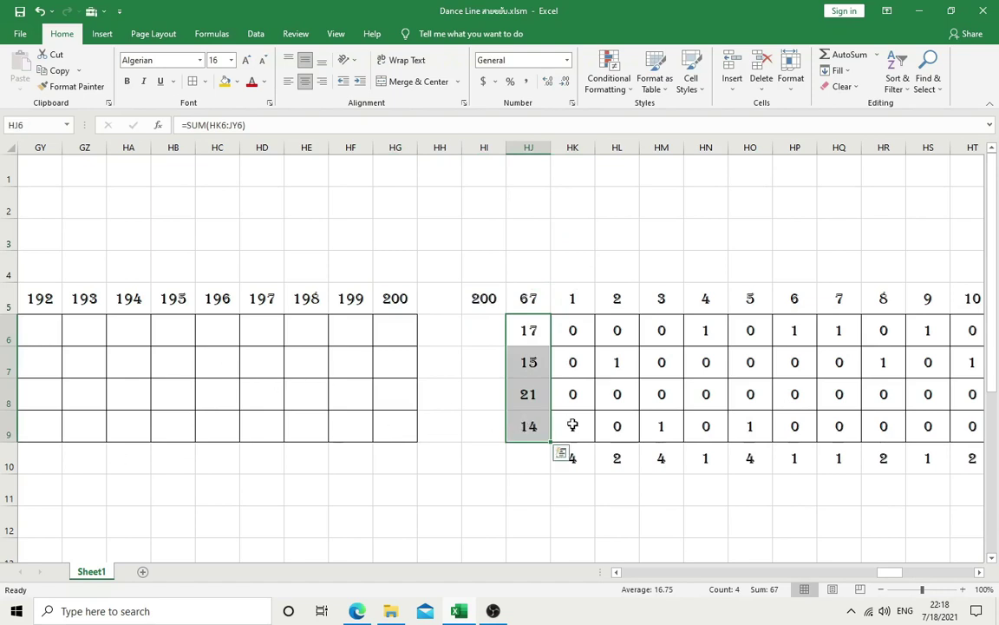
click(675, 512)
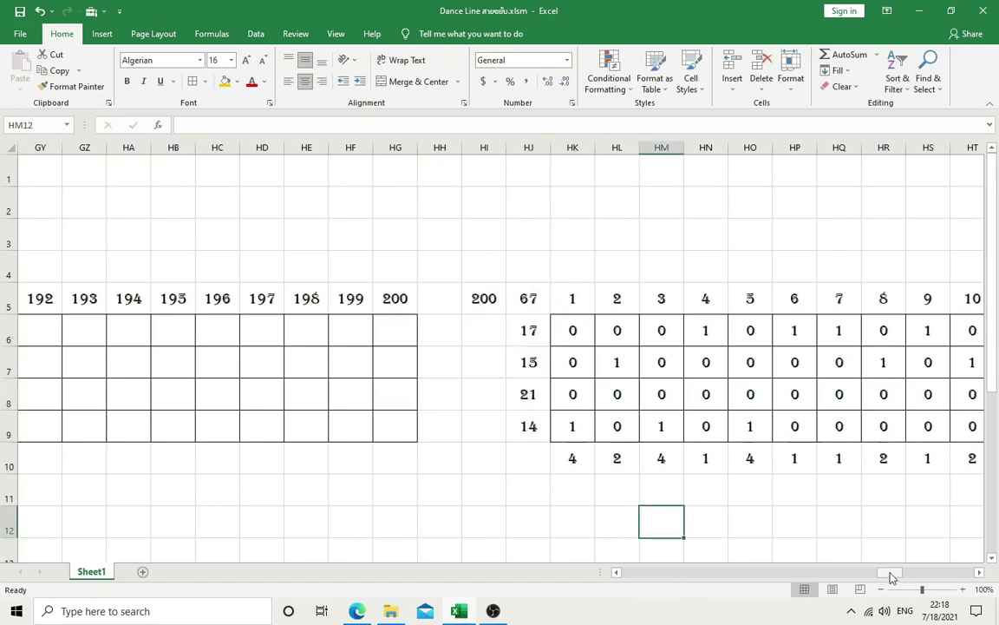
Step: Give P11:HG14 all borders beneath the step grid
drag(892, 577, 890, 577)
drag(387, 496, 3, 513)
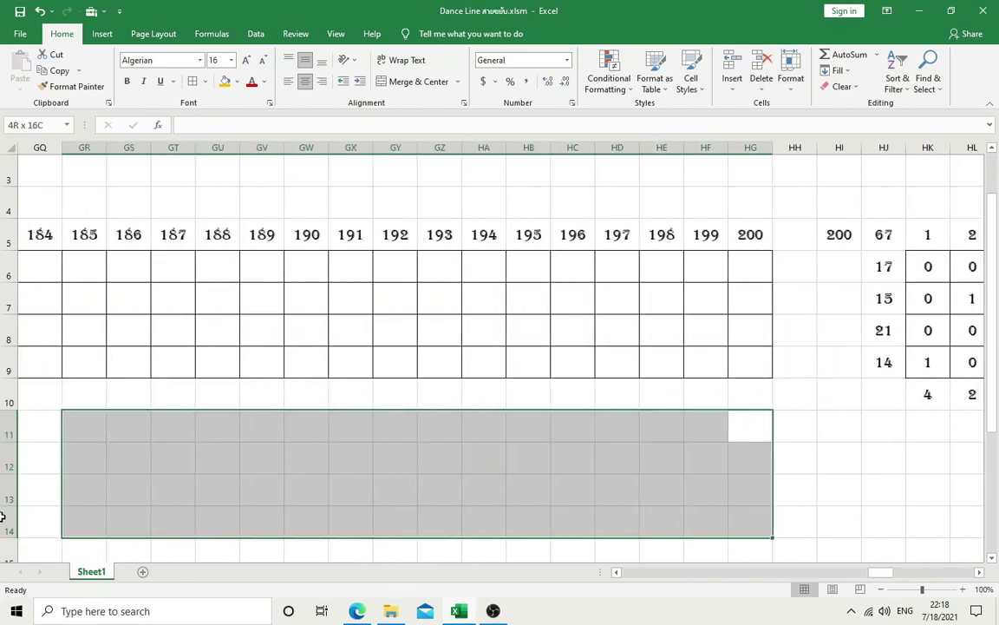
drag(3, 513, 3, 517)
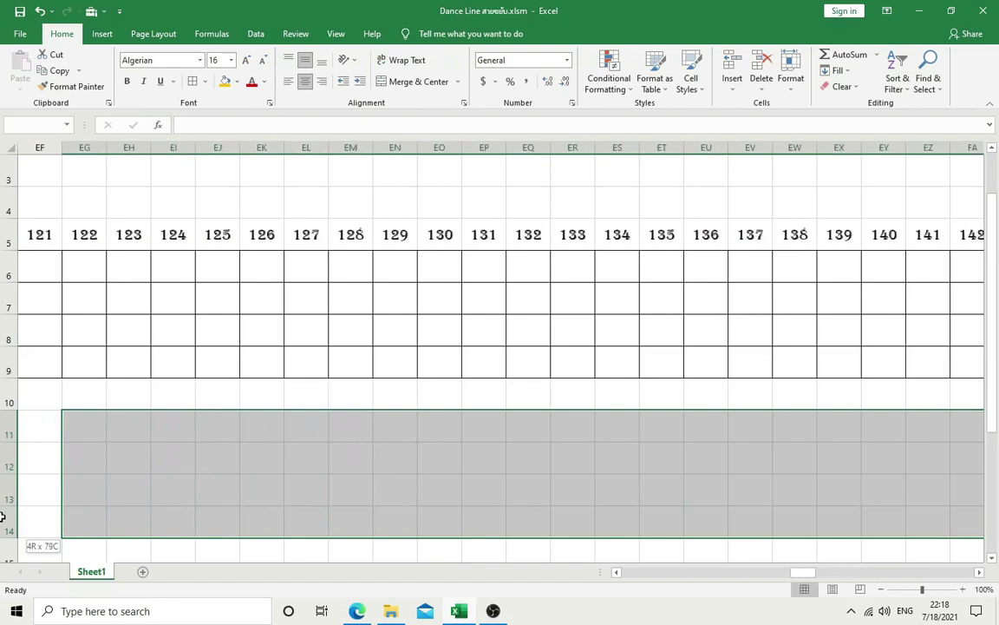
mouse_move(3, 517)
mouse_down()
mouse_move(399, 480)
mouse_move(401, 515)
mouse_up()
click(193, 80)
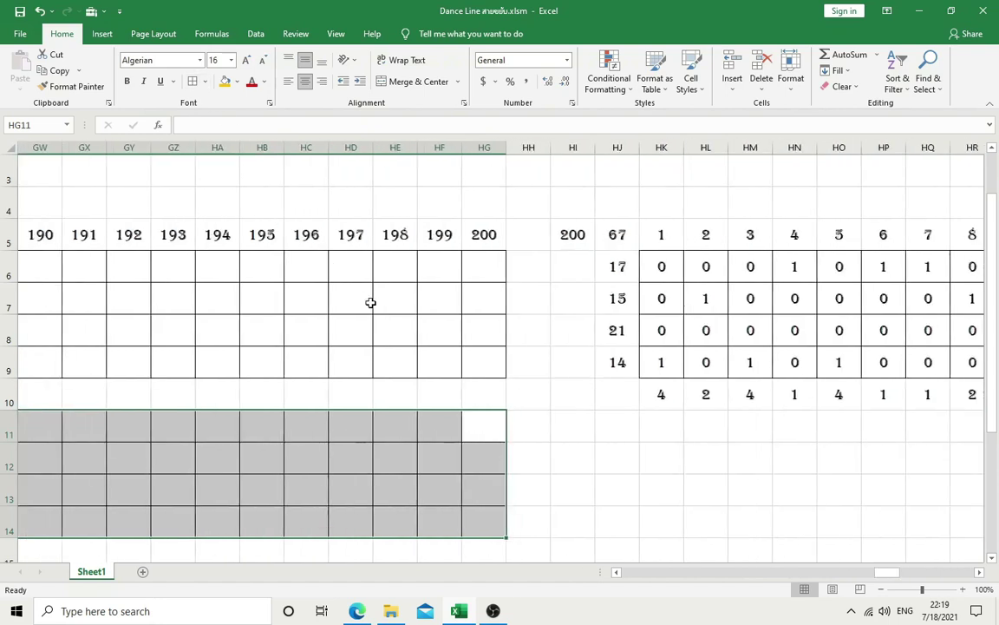
click(703, 504)
drag(889, 572, 652, 579)
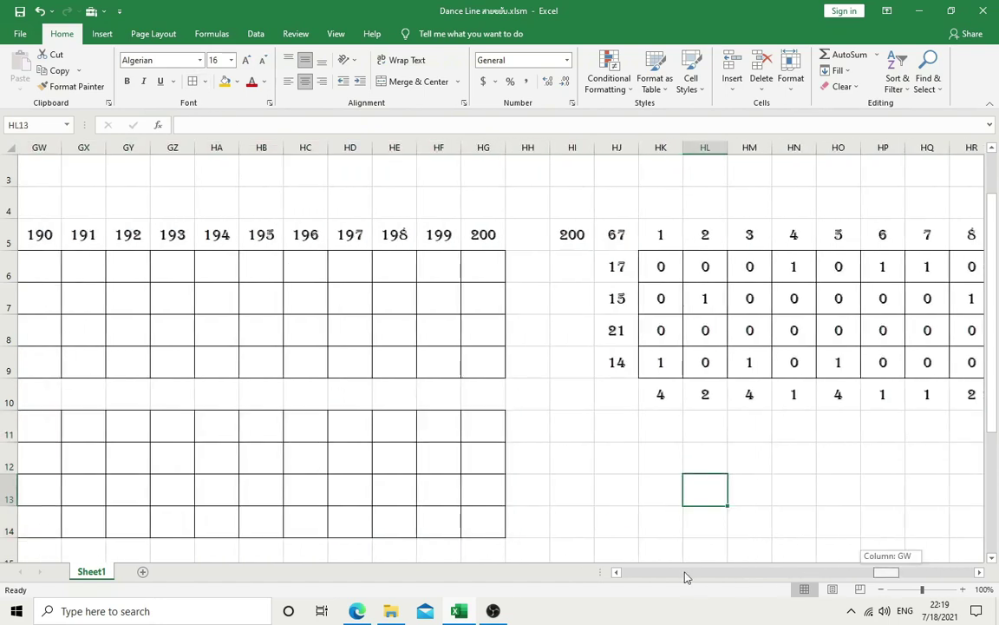
Step: Discard a started IF in P11 and enter =SUM(P6:P9) in P10, showing 0
click(256, 438)
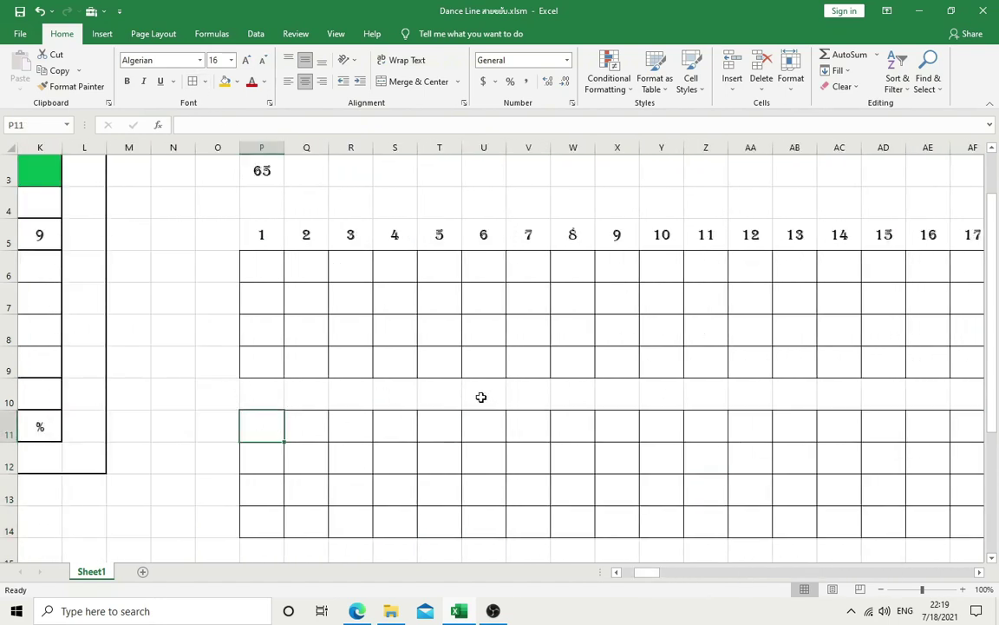
text(=if()
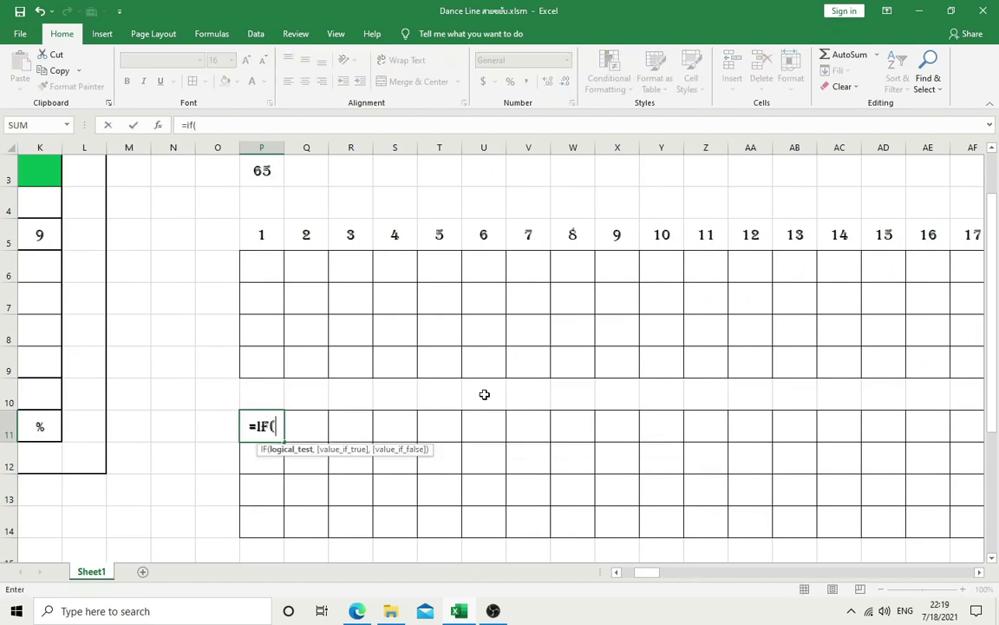
key(BackSpace)
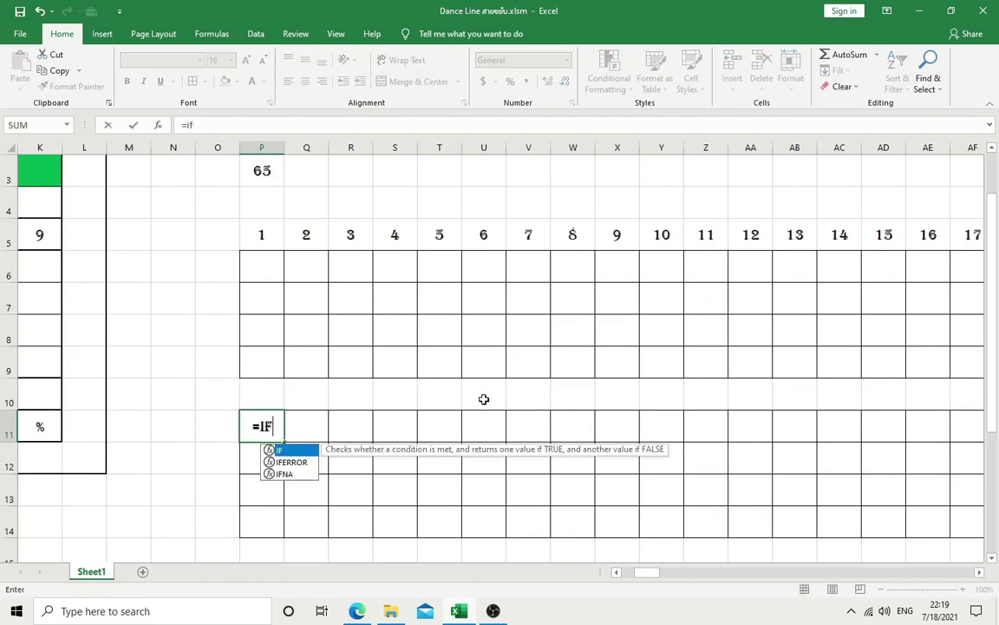
key(BackSpace)
key(BackSpace)
key(BackSpace)
key(Escape)
key(Up)
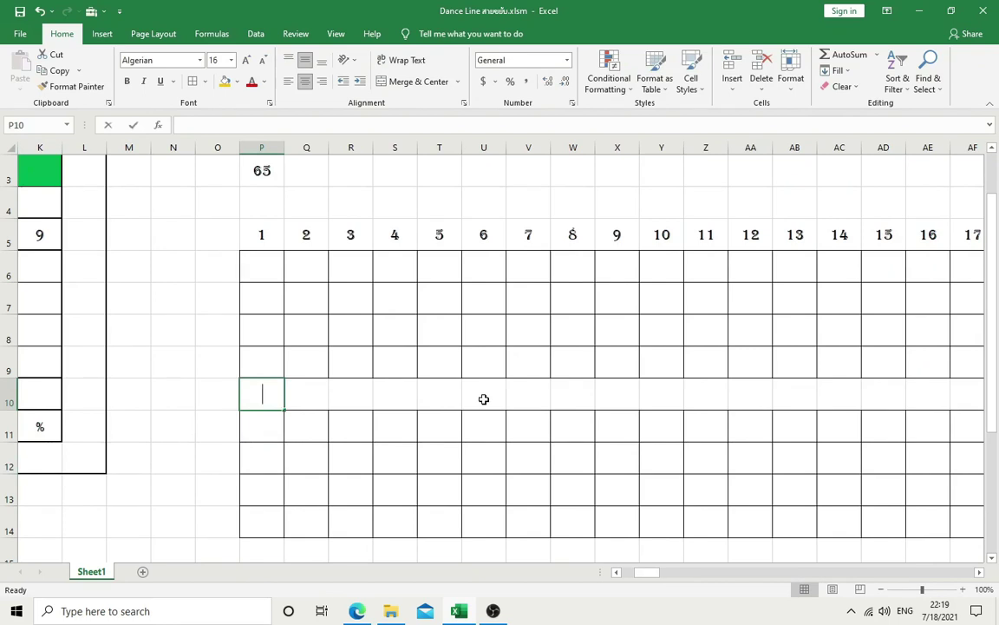
text(=sum()
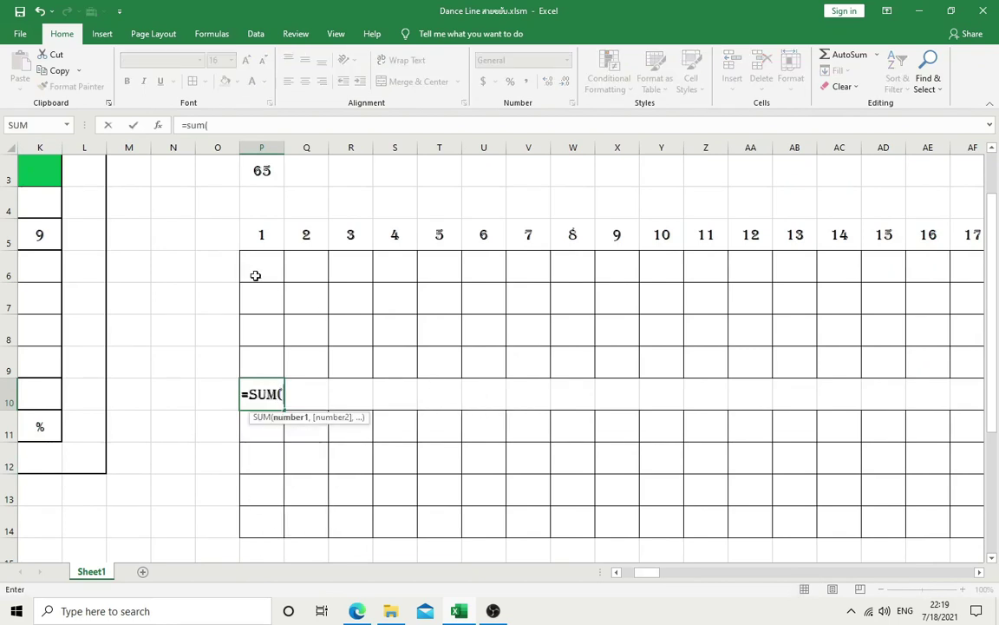
drag(256, 275, 262, 351)
text())
key(Return)
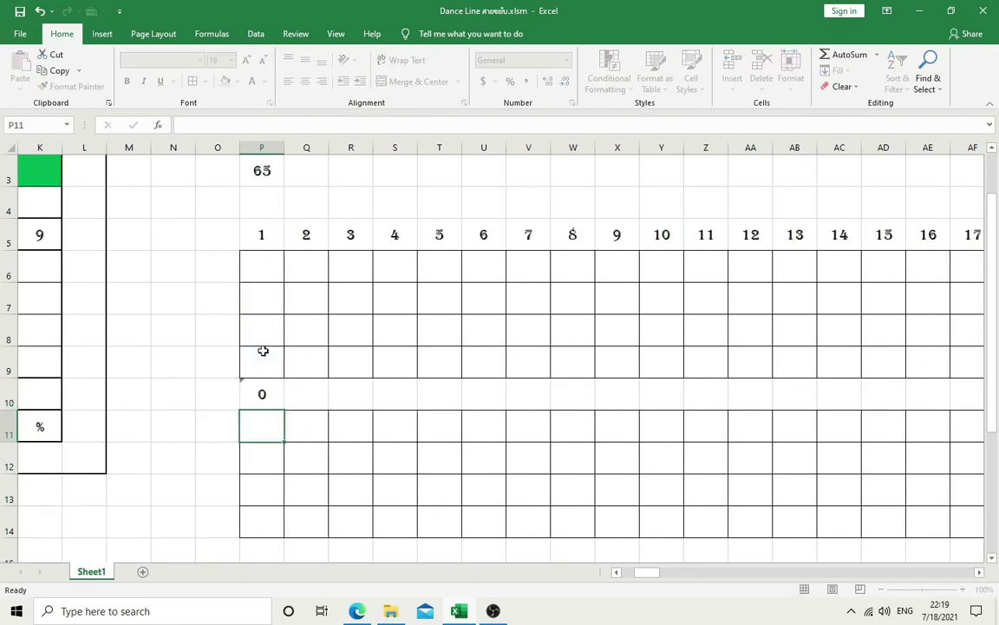
key(Up)
Step: Copy P10's SUM formula across row 10 through HG10
drag(286, 412, 996, 394)
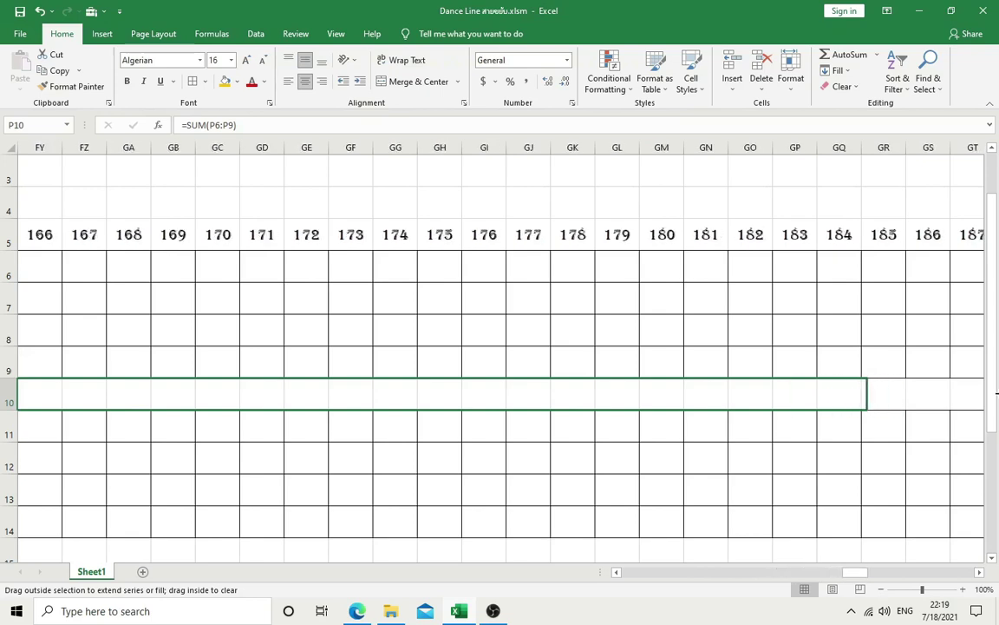
drag(996, 395, 323, 402)
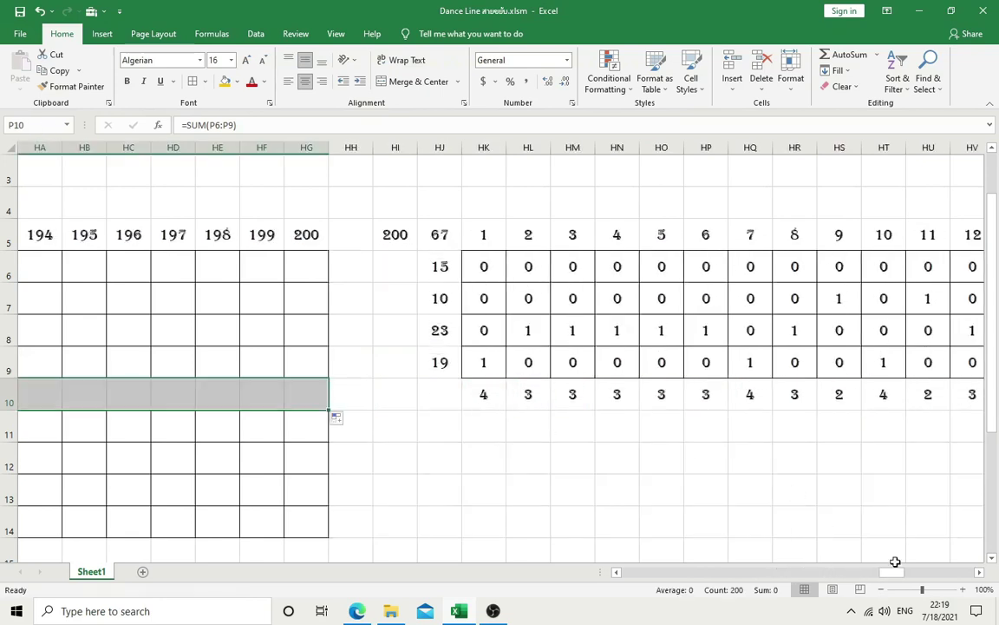
drag(894, 572, 633, 575)
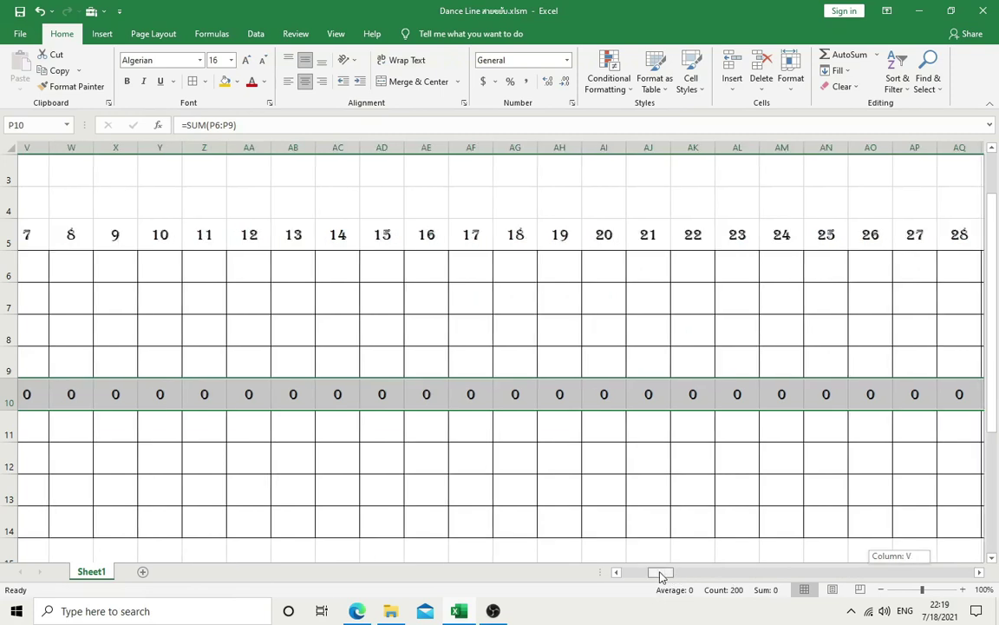
click(706, 434)
Step: Begin P11's formula as =IF(AND(P10=0, removing a mistaken HJ6 reference
text(=)
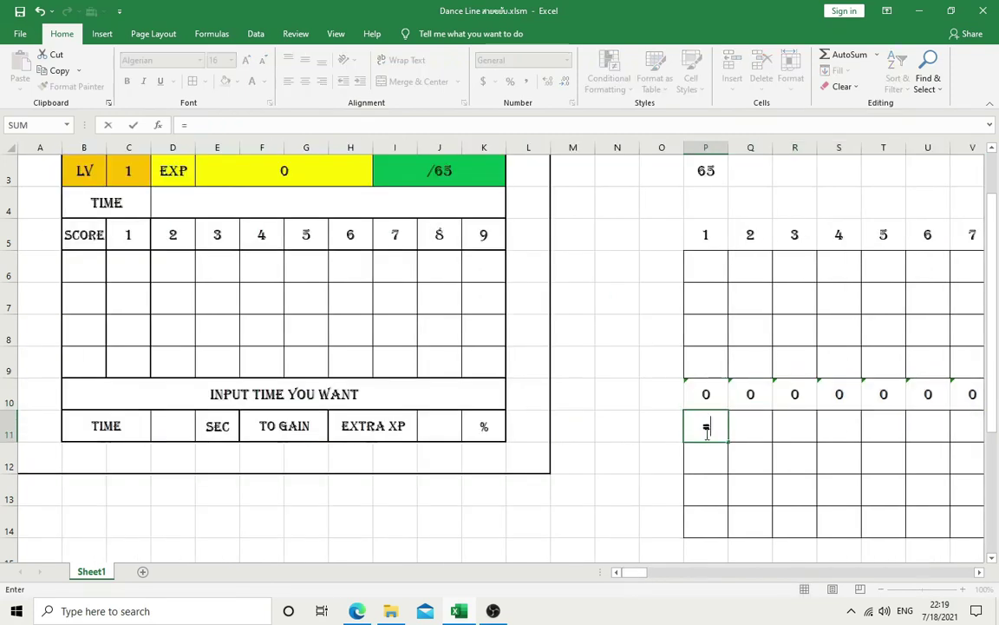
text(if()
click(701, 402)
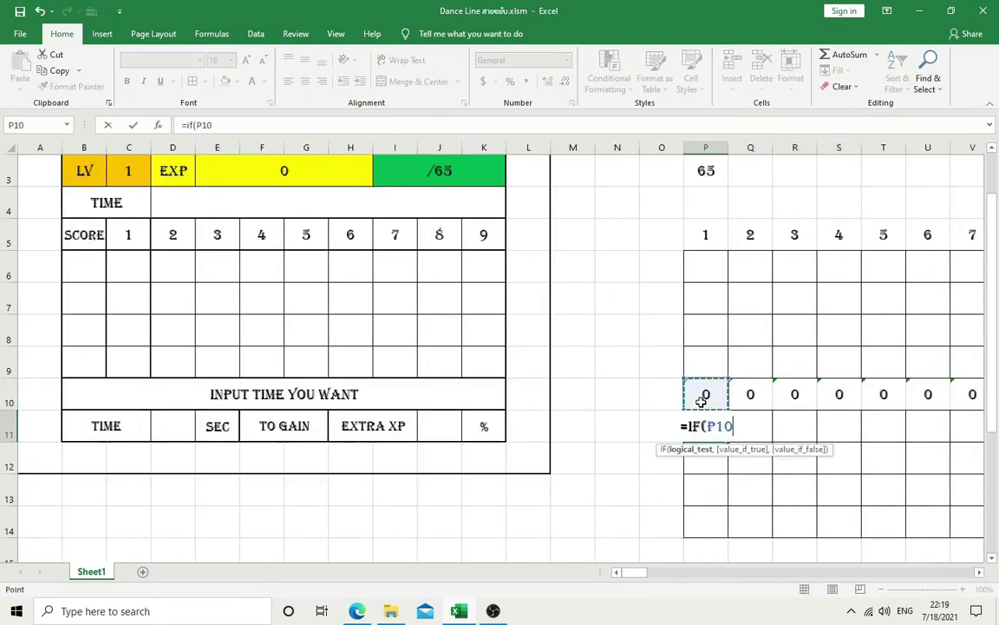
text(=0,)
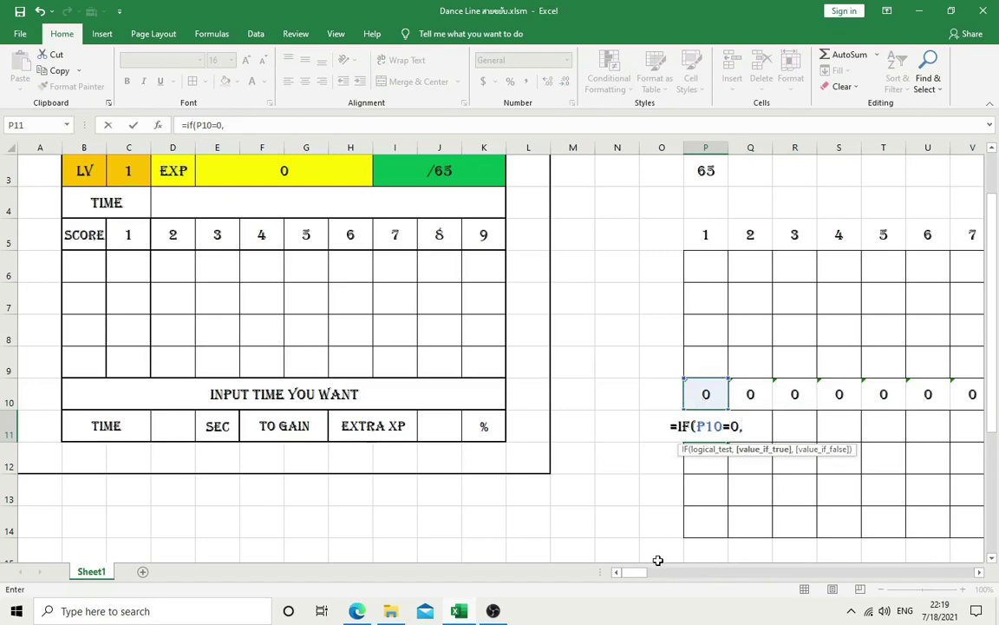
mouse_move(644, 573)
mouse_down()
mouse_move(946, 575)
mouse_move(870, 575)
mouse_move(890, 576)
mouse_up()
click(655, 272)
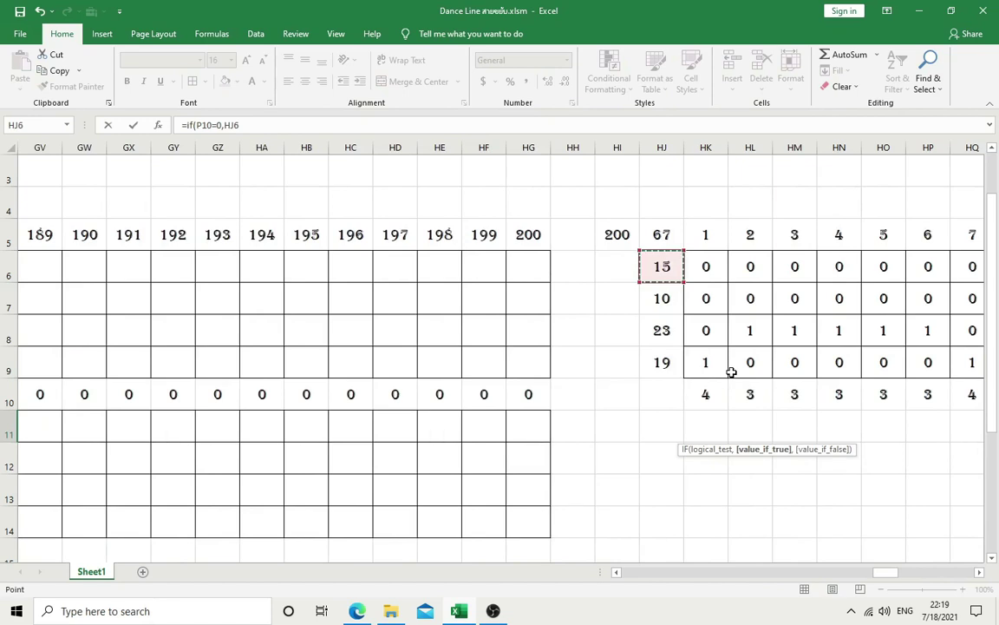
key(BackSpace)
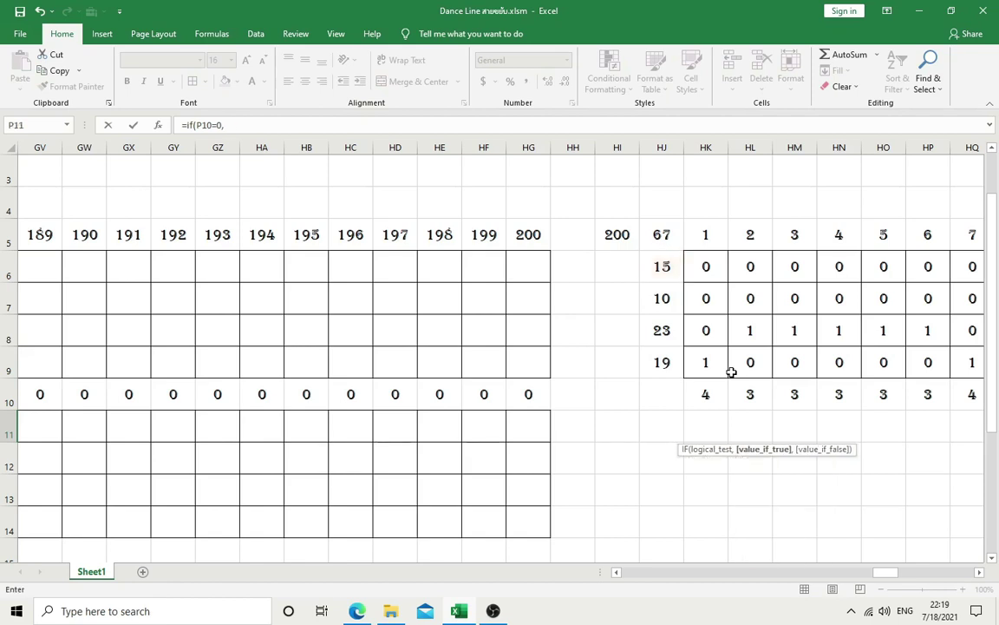
key(BackSpace)
key(BackSpace)
click(196, 125)
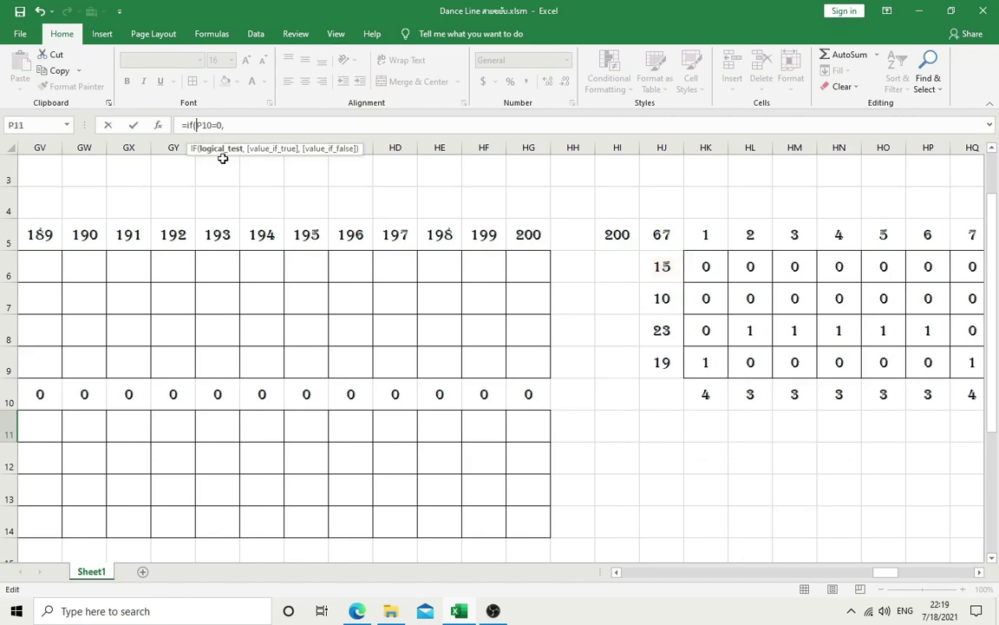
text(and()
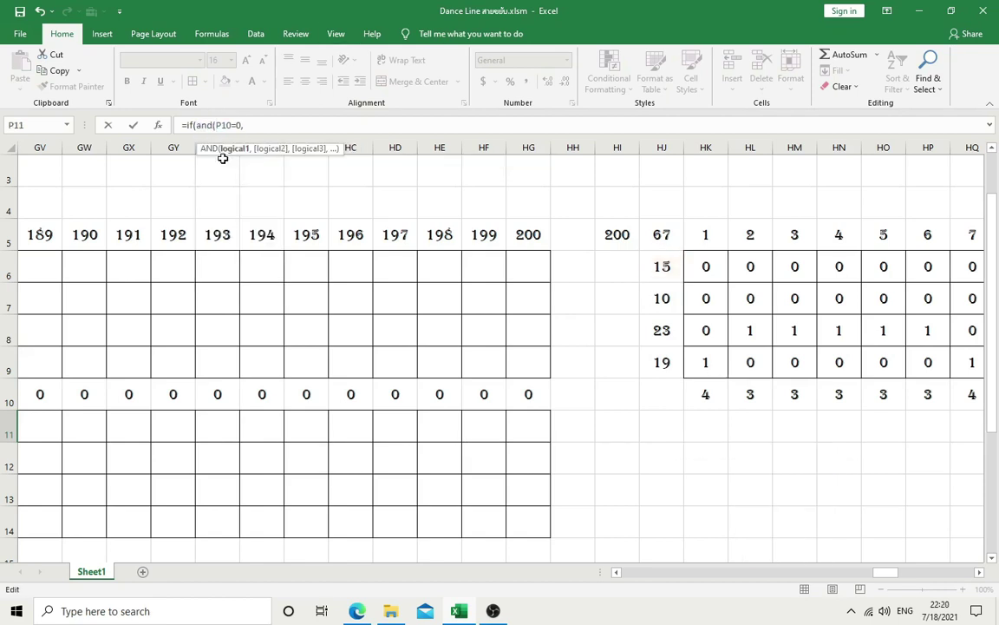
click(260, 125)
Step: Add the condition HI5=P5, then HJ6 as the true result and P6 as fallback
click(620, 241)
text(=)
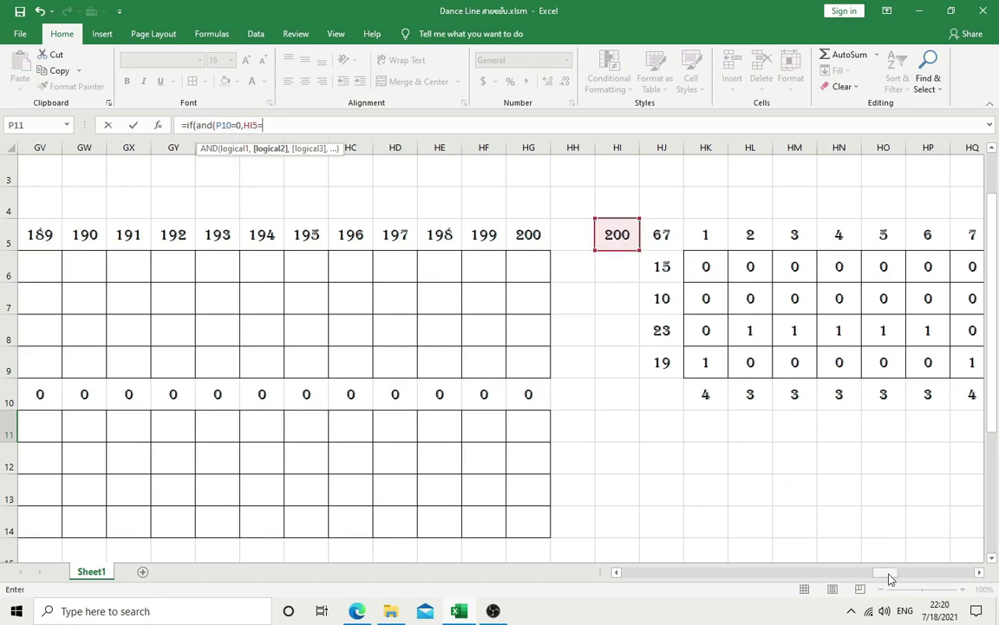
drag(902, 570, 642, 573)
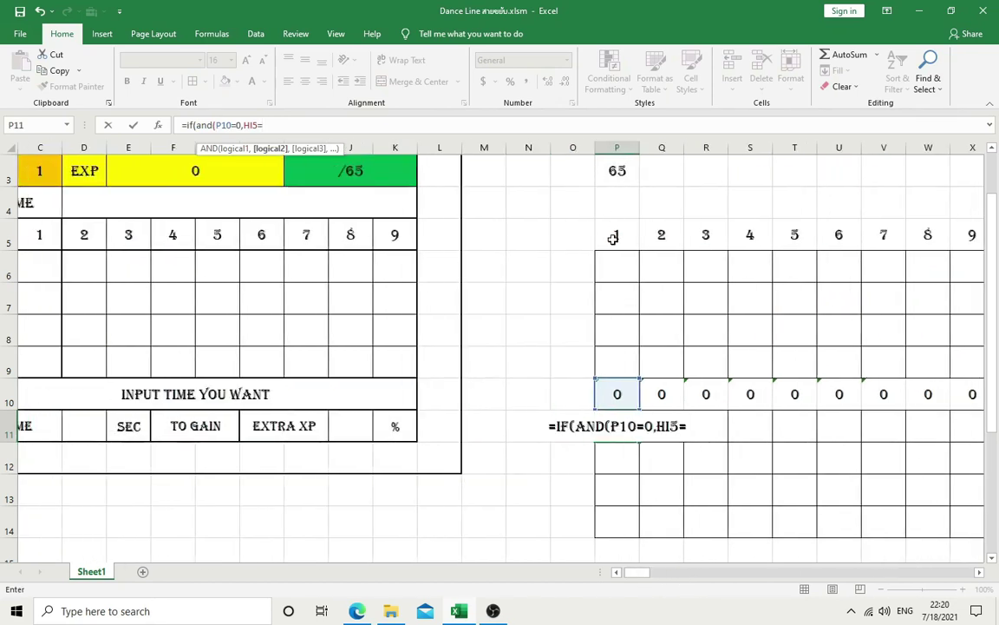
click(614, 233)
text())
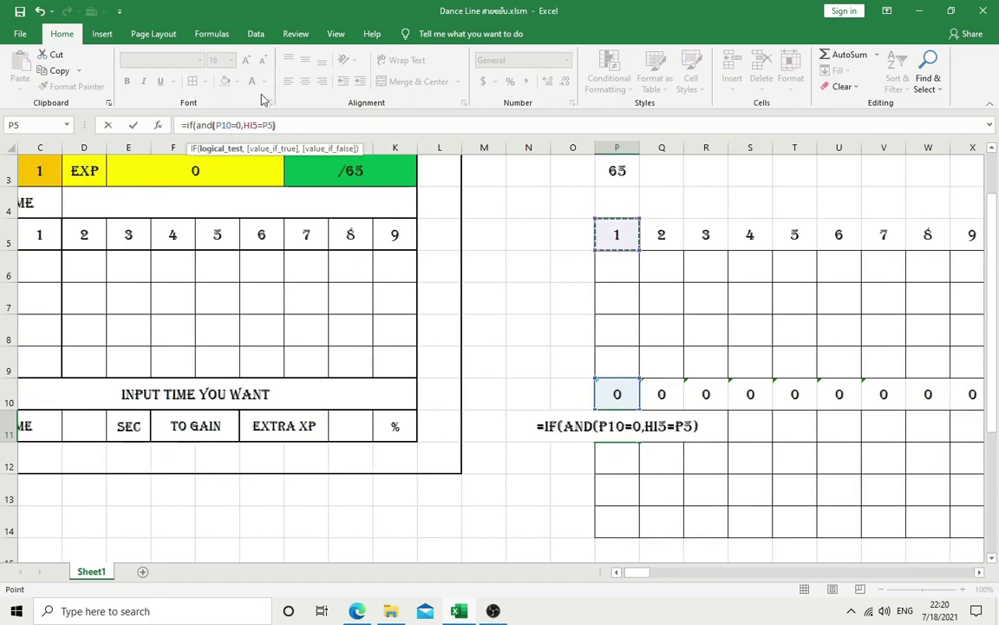
text(,)
drag(643, 573, 884, 573)
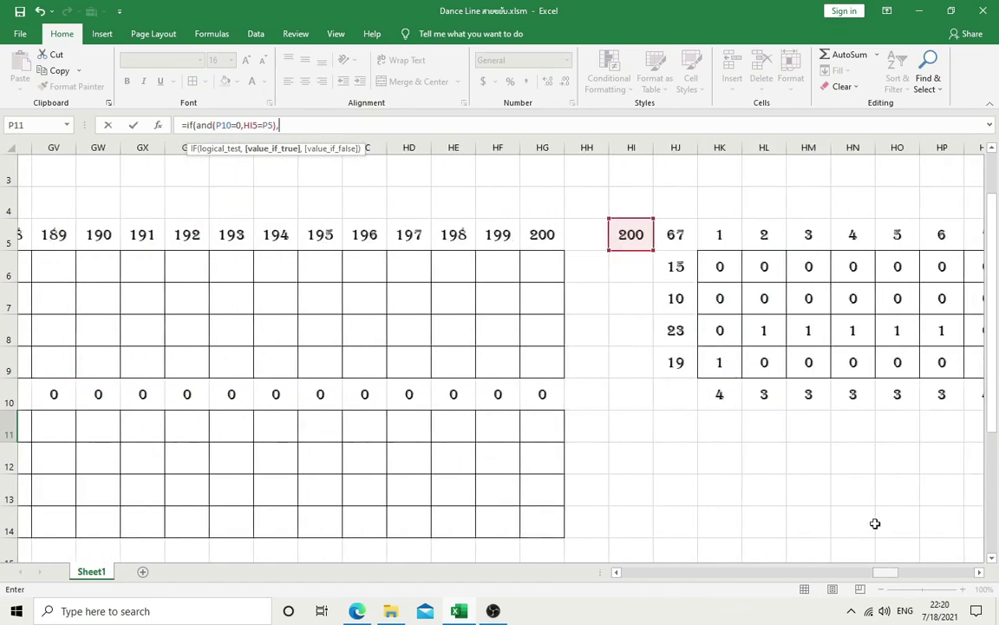
click(669, 266)
text(,)
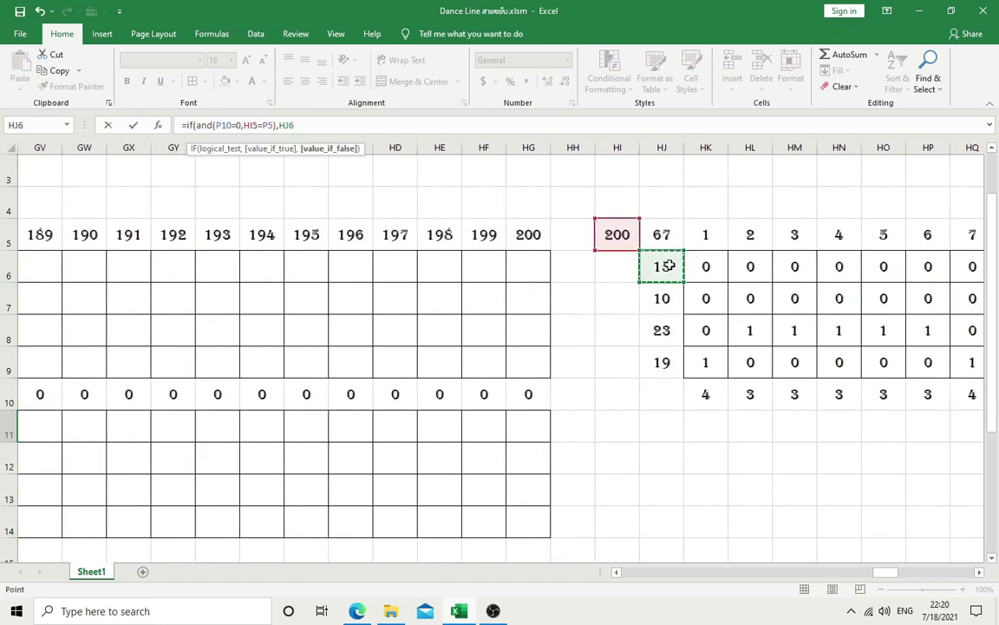
drag(885, 573, 646, 572)
click(264, 266)
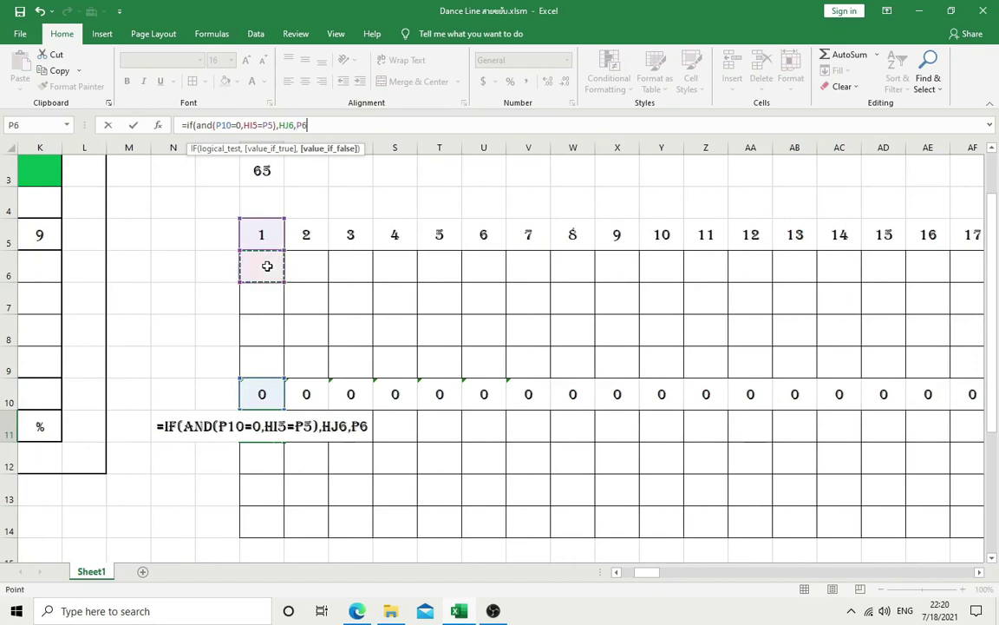
Step: Close and anchor P11's formula as =IF(AND(P$10=0,$HI$5=P$5),$HJ6,P6)
text())
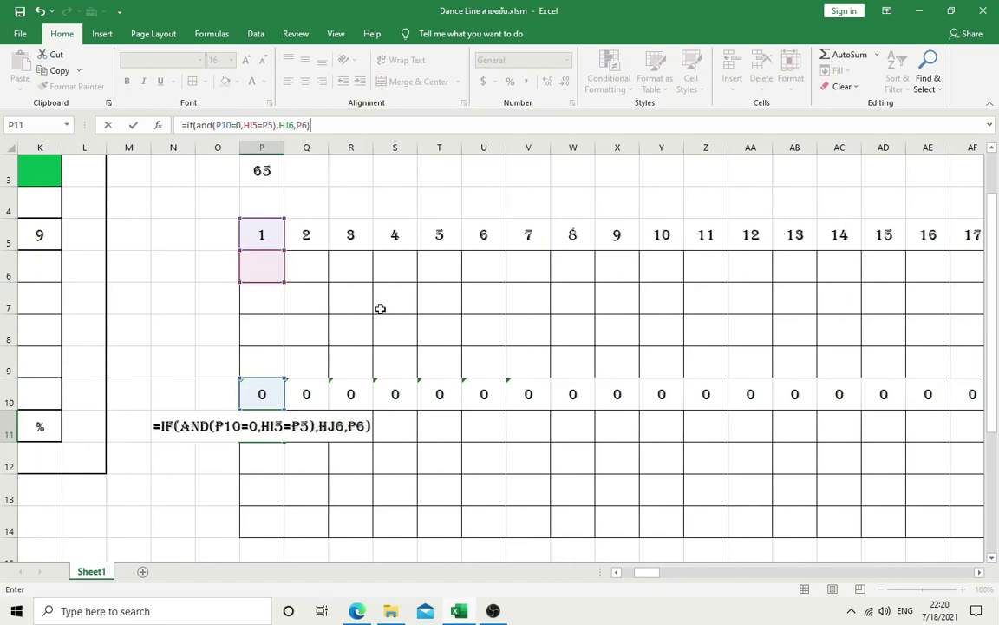
click(222, 124)
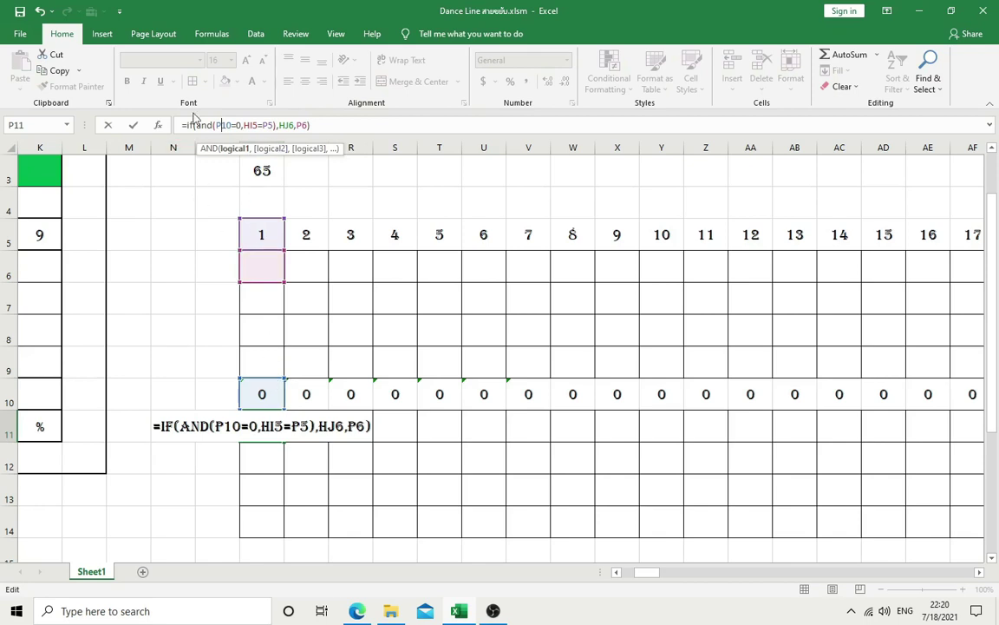
text($)
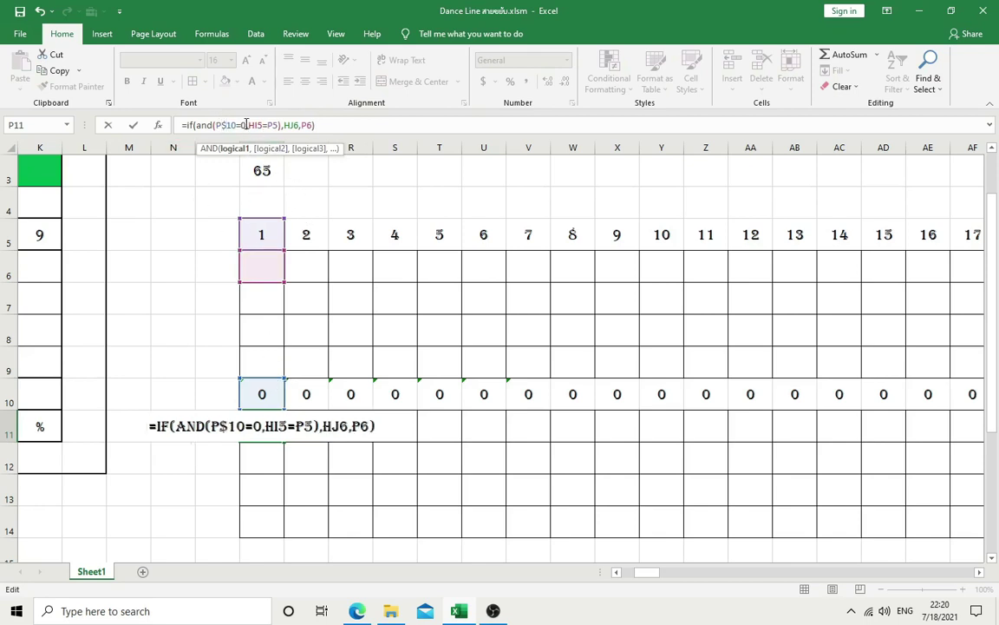
click(248, 124)
text($)
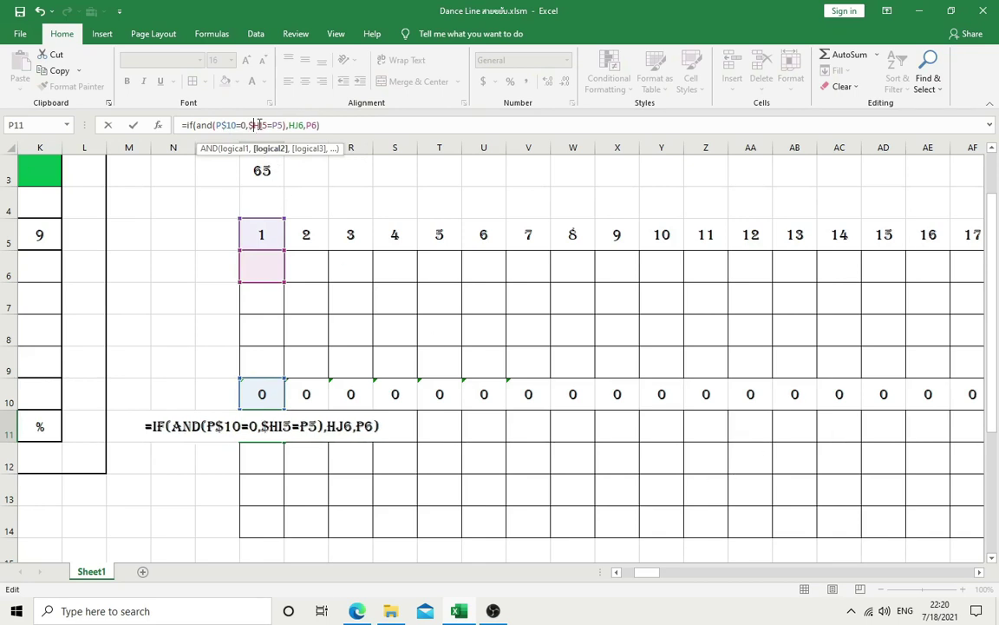
text($)
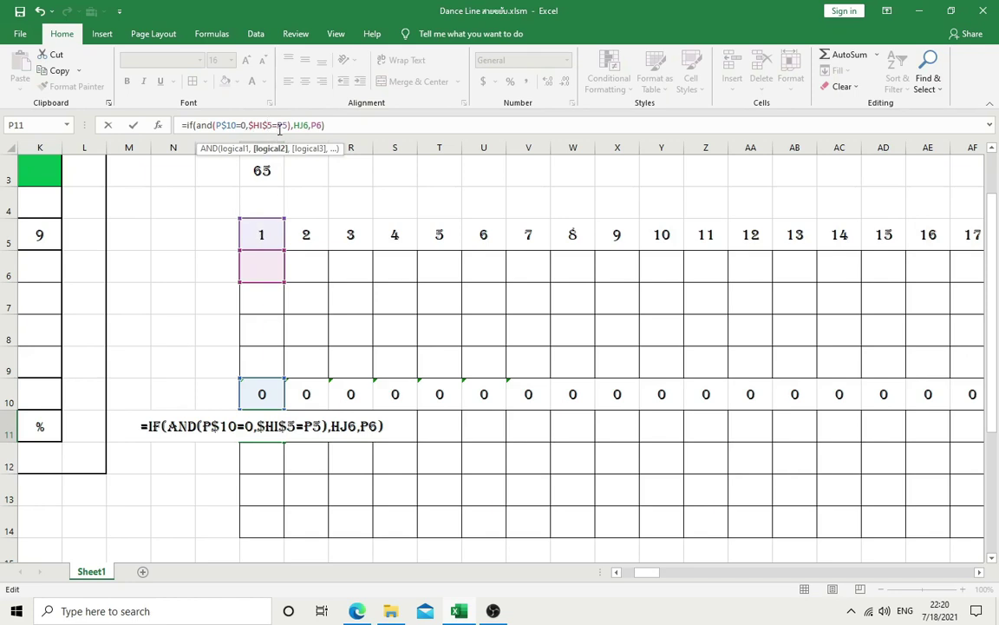
text($)
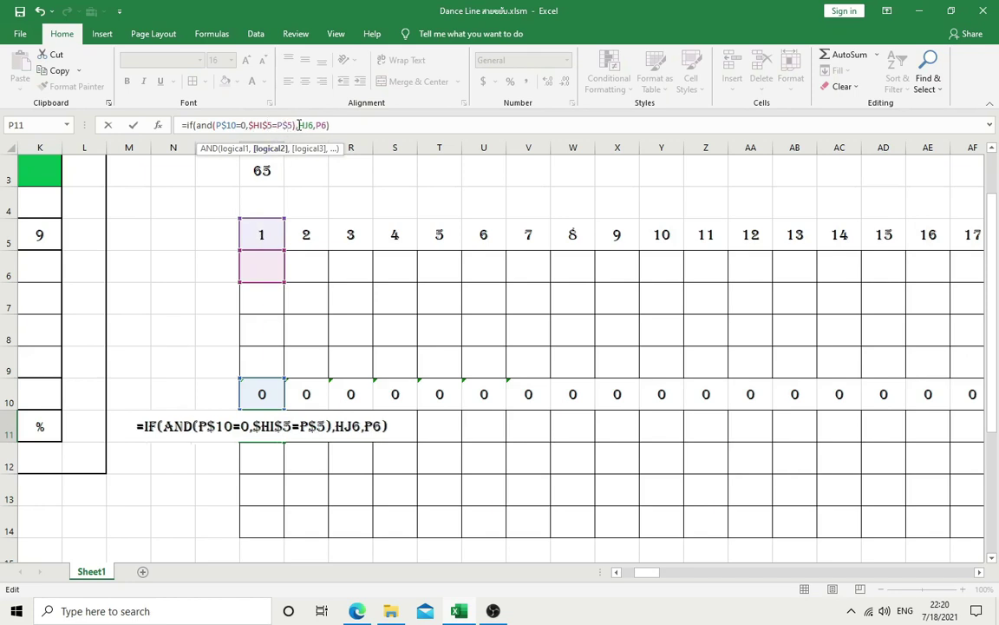
click(299, 125)
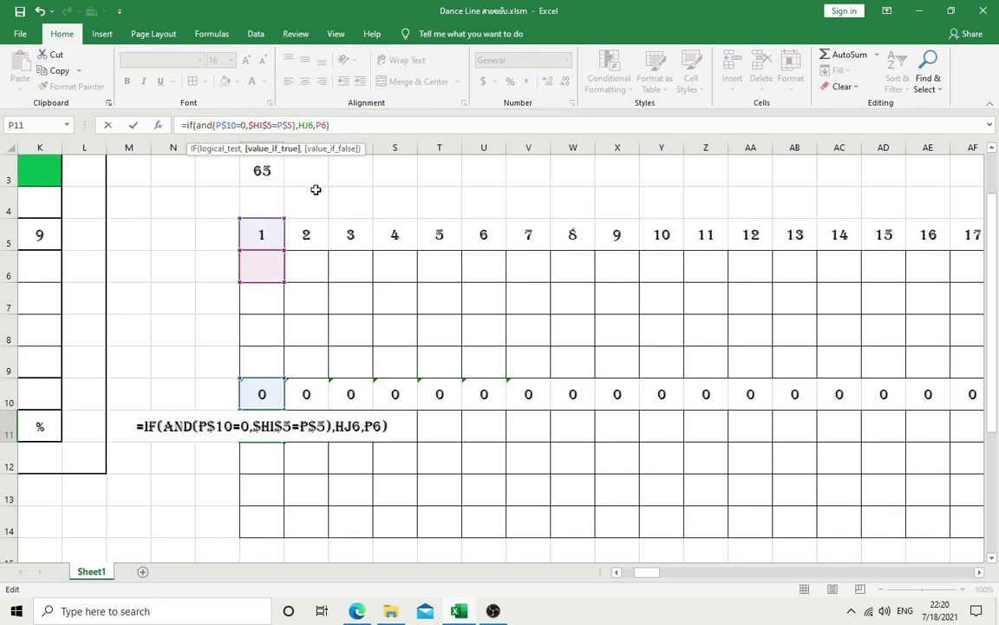
text($)
click(322, 125)
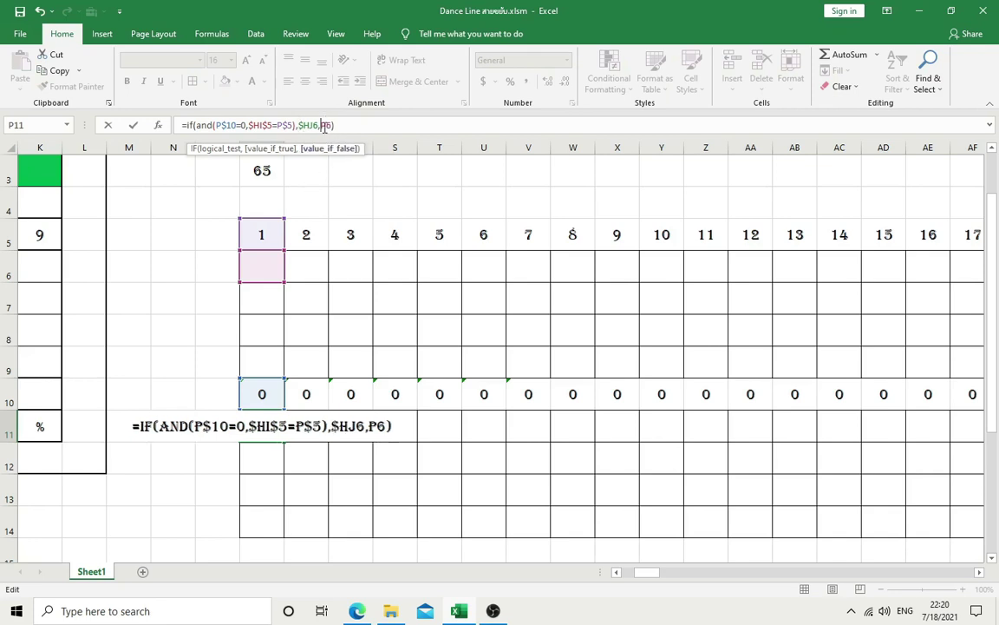
key(Return)
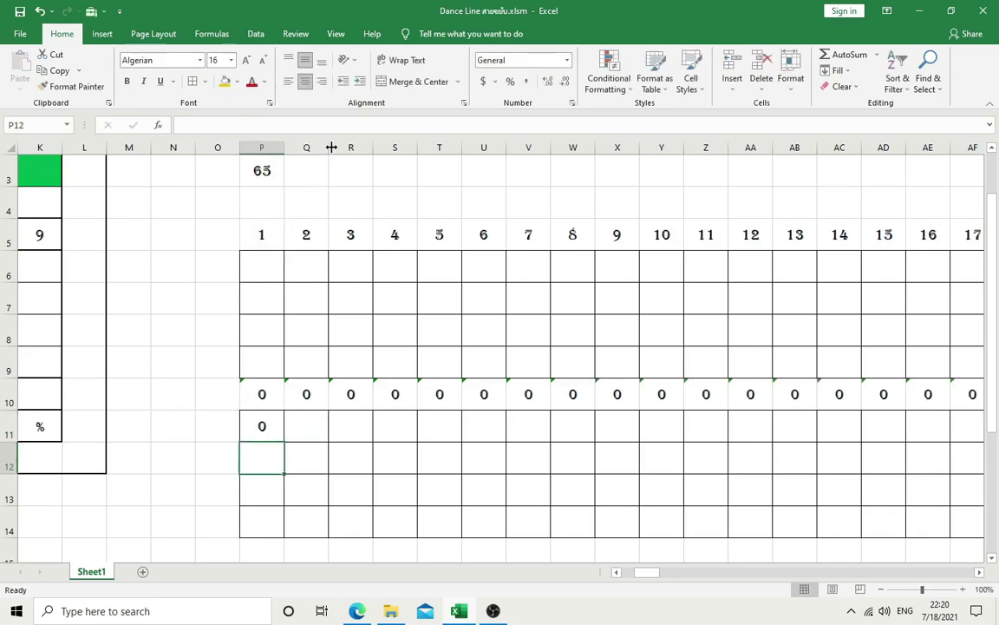
Step: Fill P11's formula down to row 14 and across to column HG
click(277, 424)
mouse_move(286, 443)
mouse_down()
mouse_move(285, 537)
mouse_move(996, 505)
mouse_move(900, 487)
mouse_up()
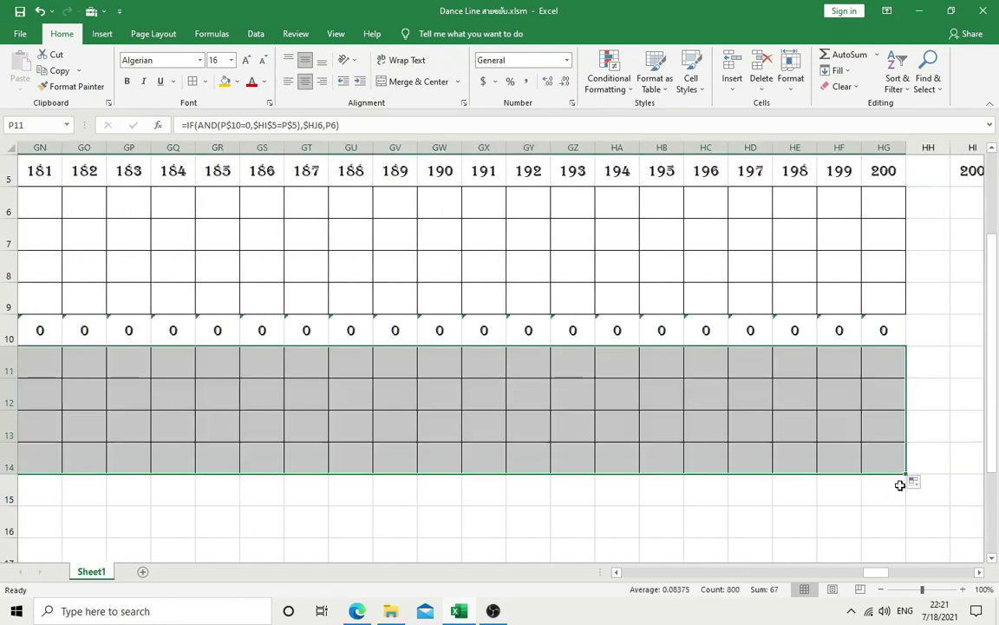
click(921, 520)
drag(889, 356, 888, 457)
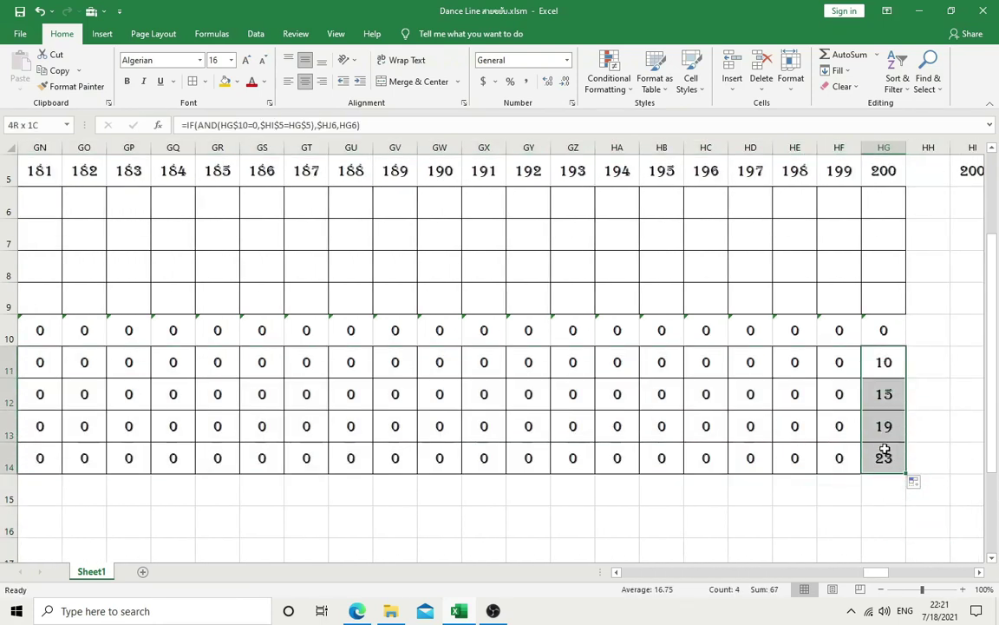
mouse_move(881, 573)
mouse_down()
mouse_move(895, 580)
mouse_move(886, 574)
mouse_up()
click(573, 452)
click(356, 173)
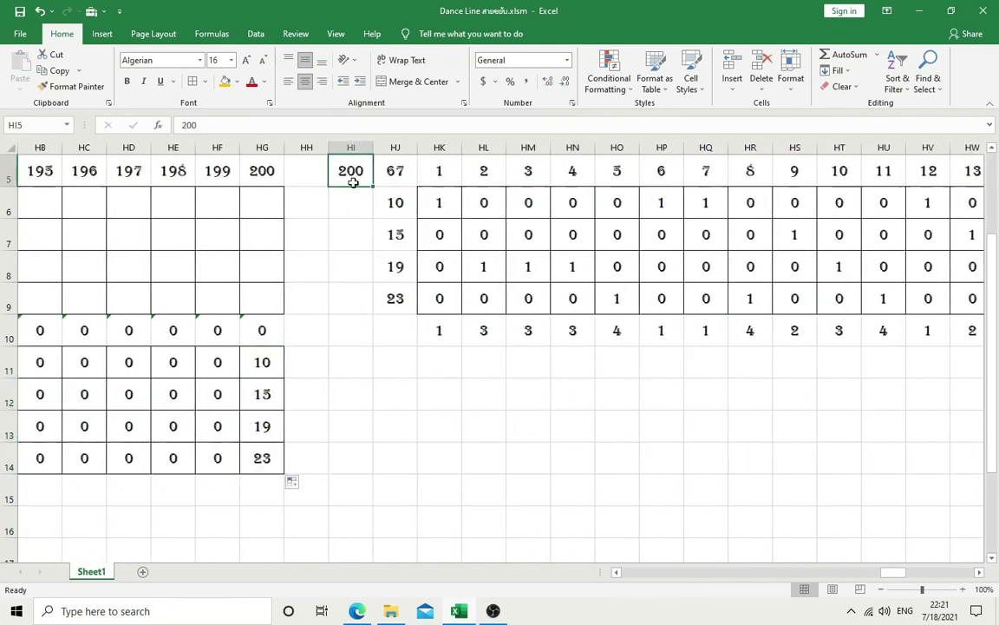
Step: Change the step counter to 1 and move it from HI5 down to HI6
text(1)
key(Return)
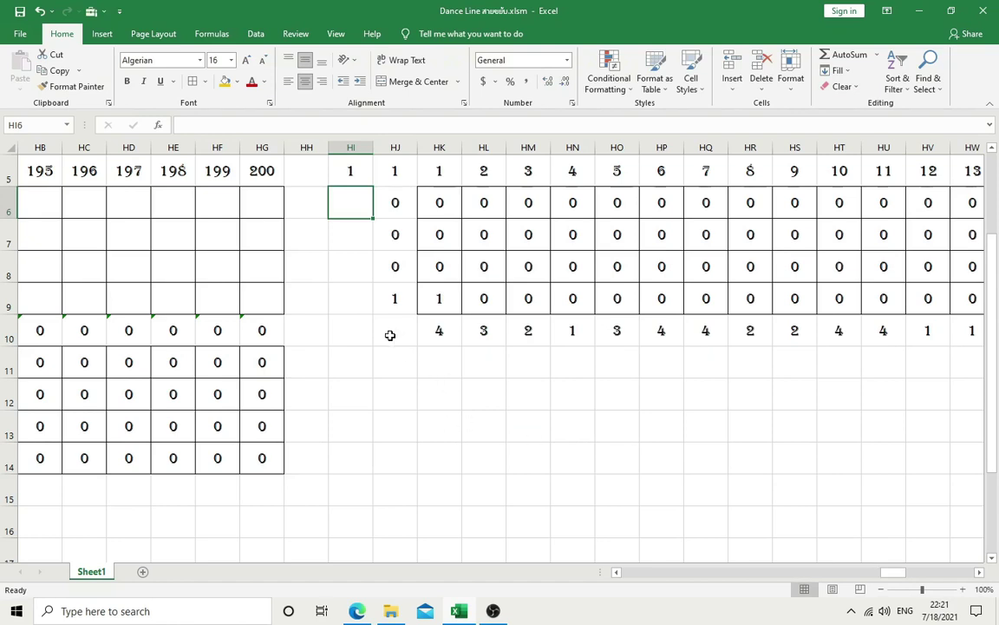
click(351, 174)
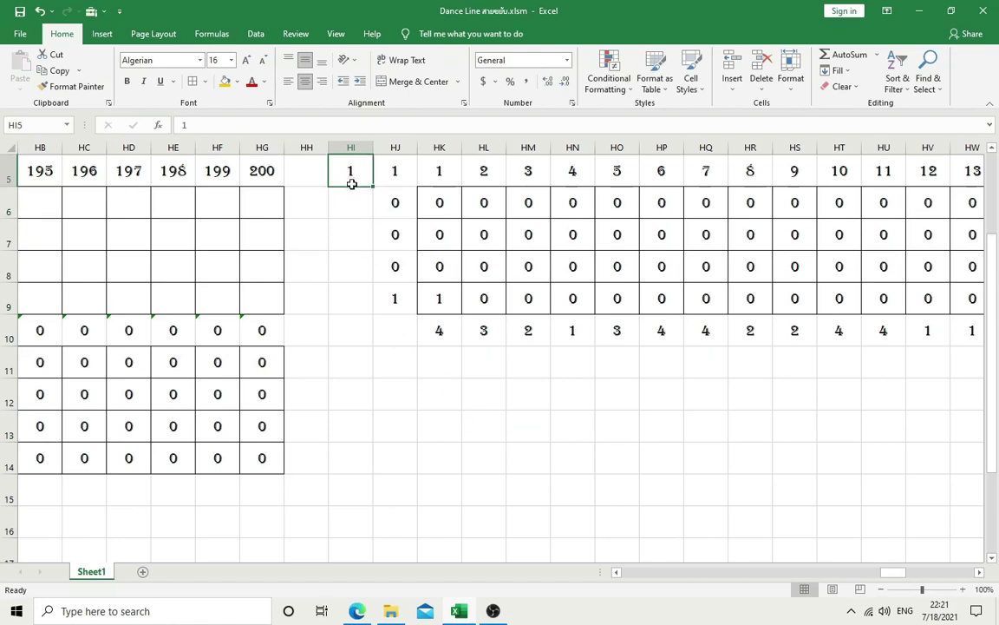
drag(352, 191, 352, 216)
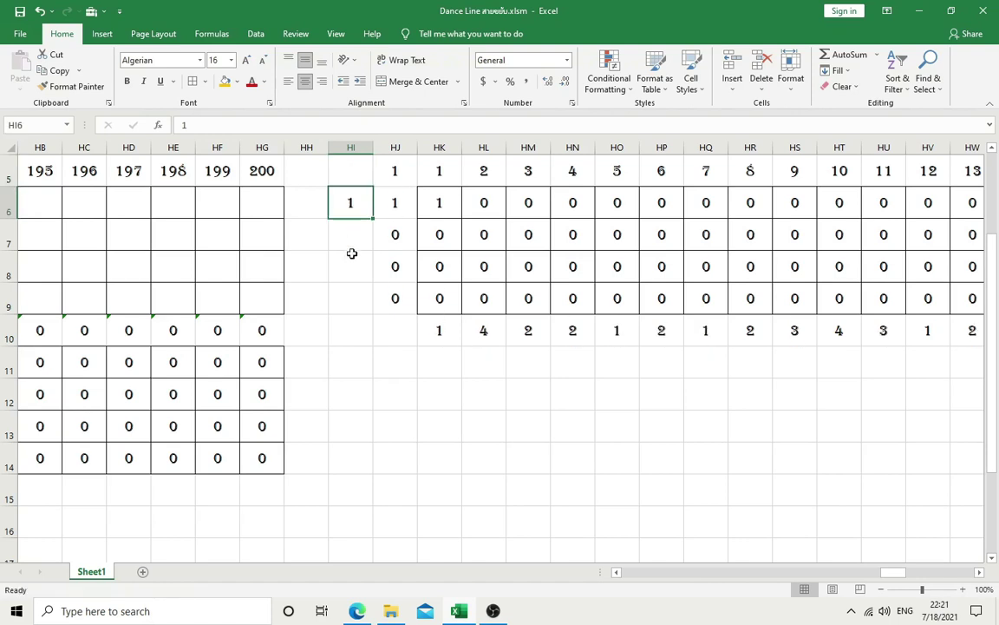
click(404, 175)
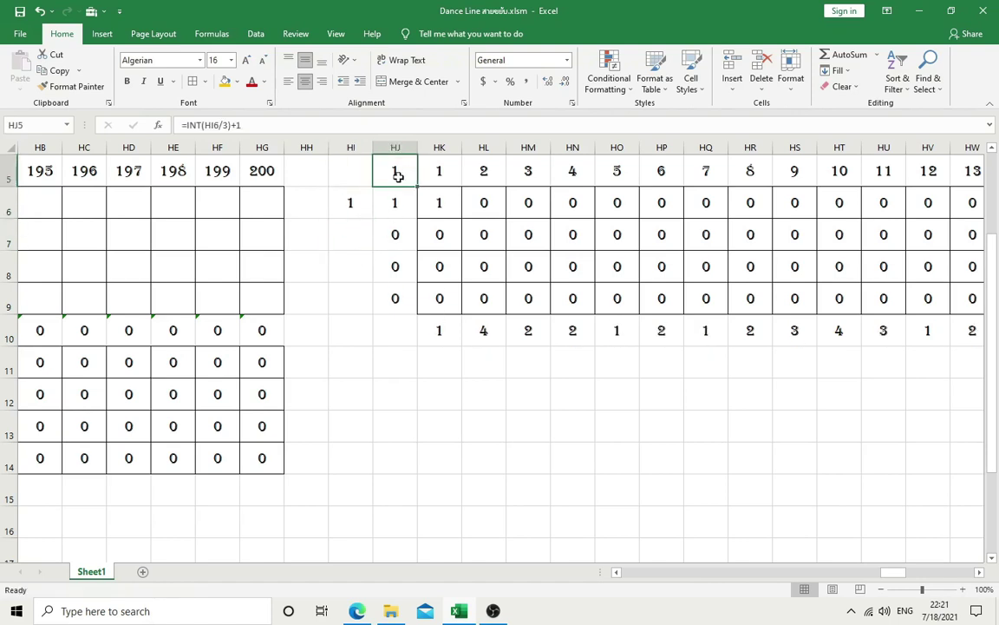
click(212, 127)
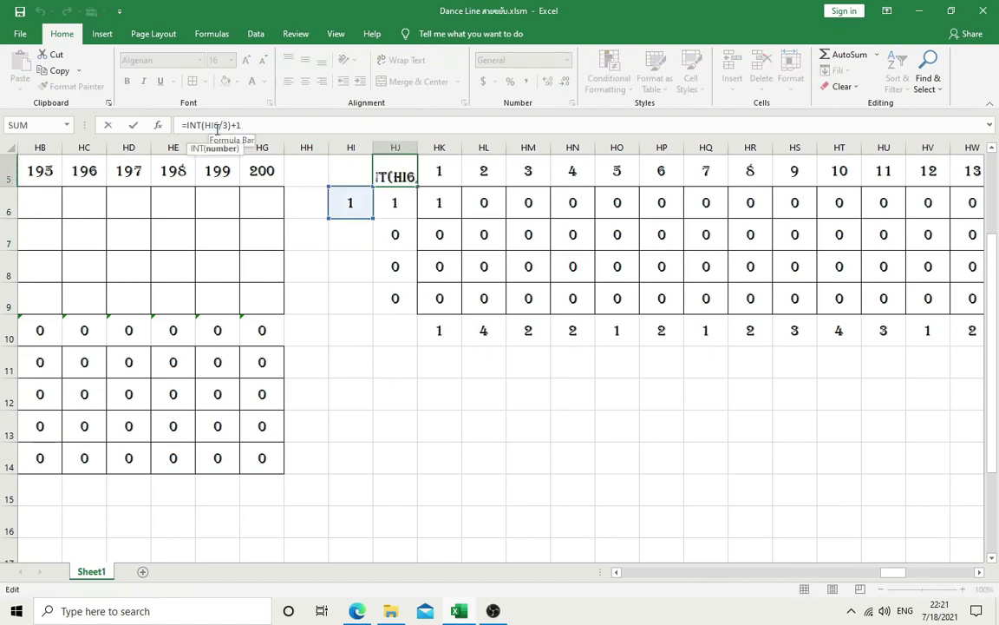
Step: Enter =HI6+1 in HI11 so it shows 2, then verify HI11 and HI6
click(367, 372)
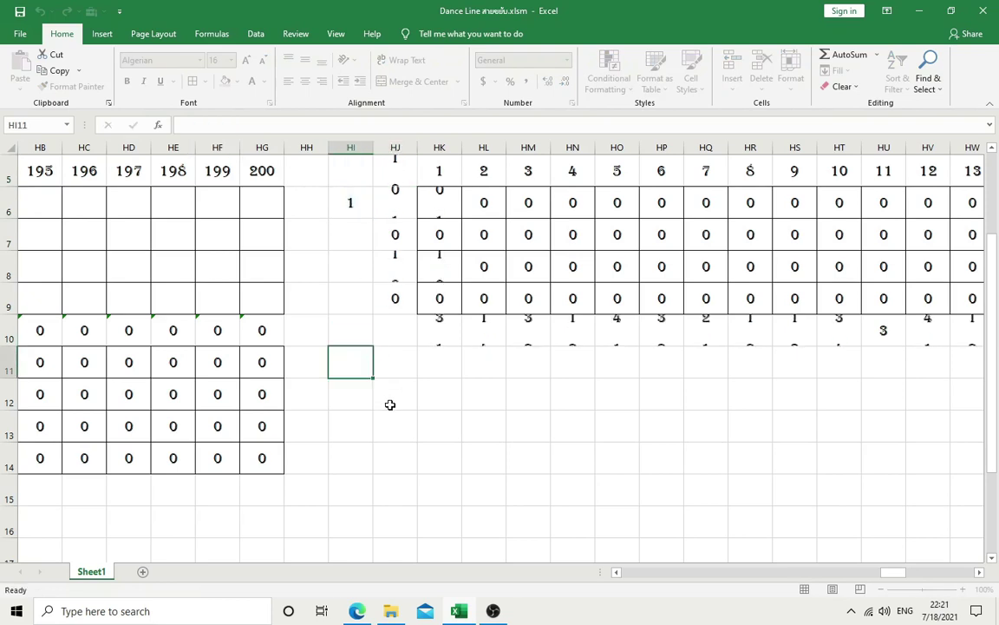
text(=)
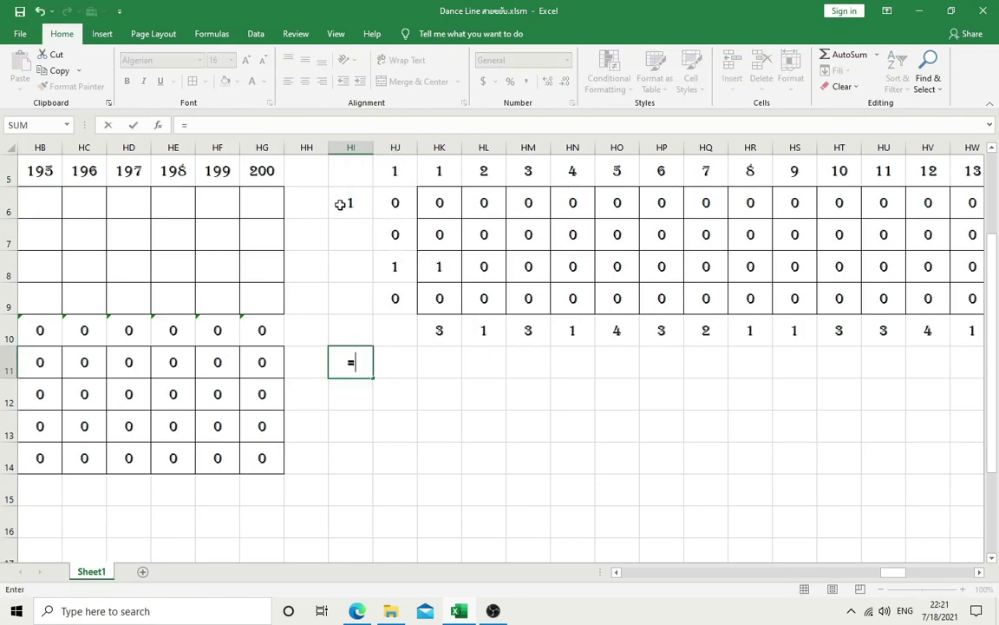
click(345, 204)
text(+1)
key(Return)
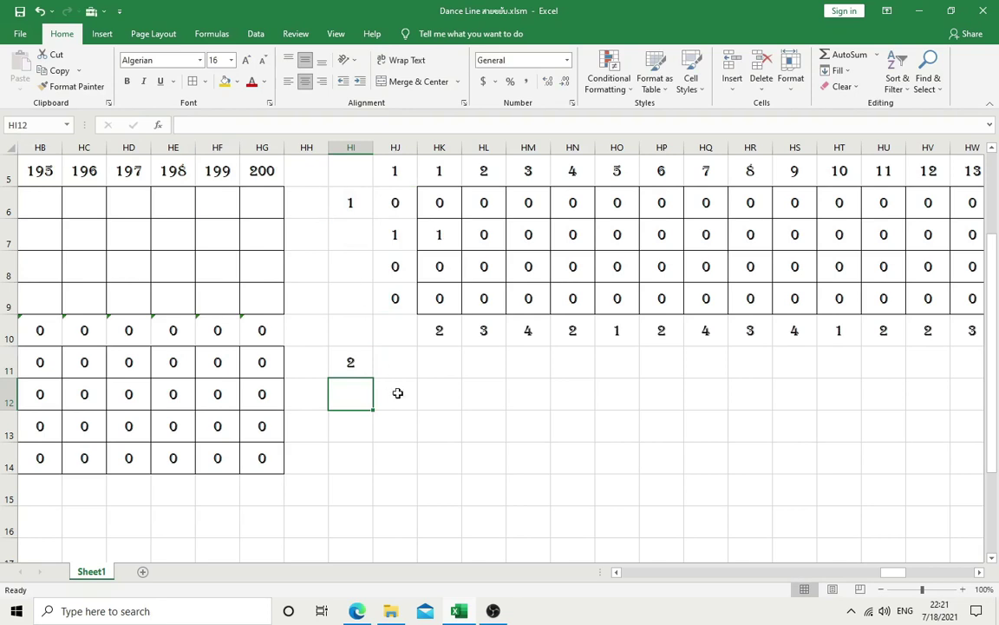
click(357, 360)
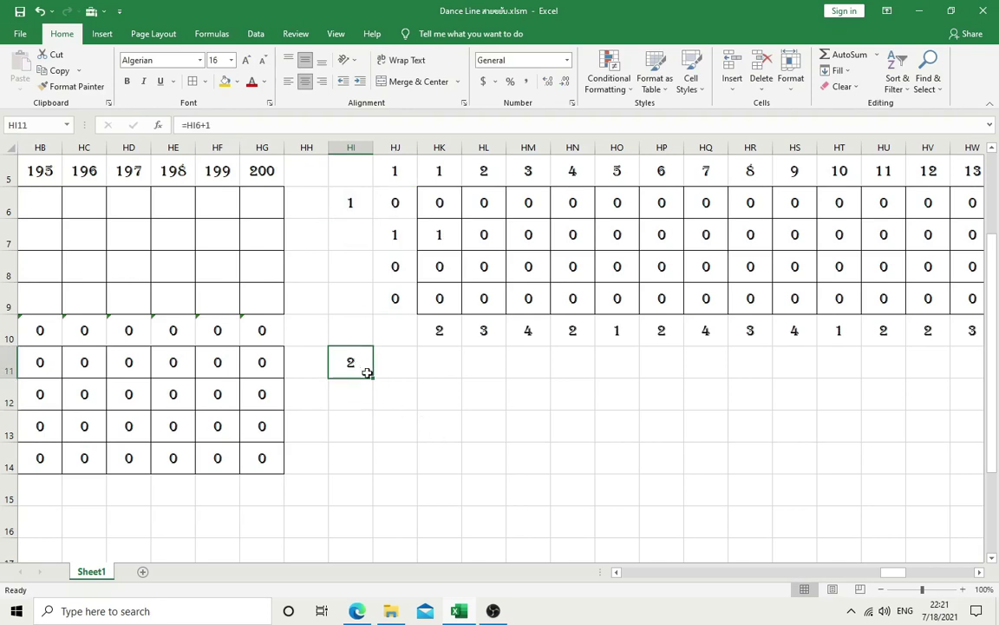
click(347, 204)
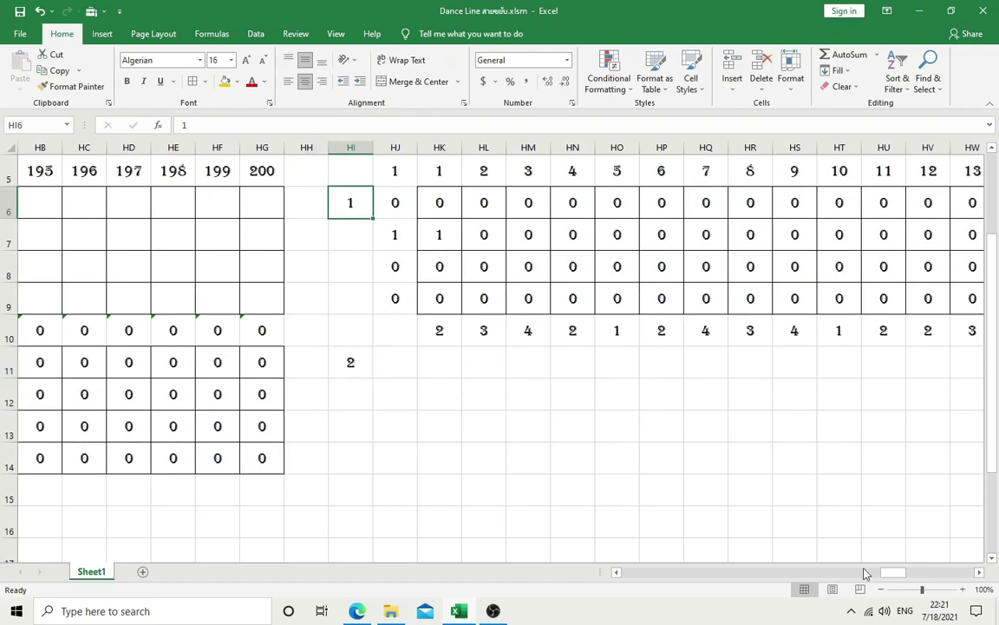
drag(878, 573, 631, 583)
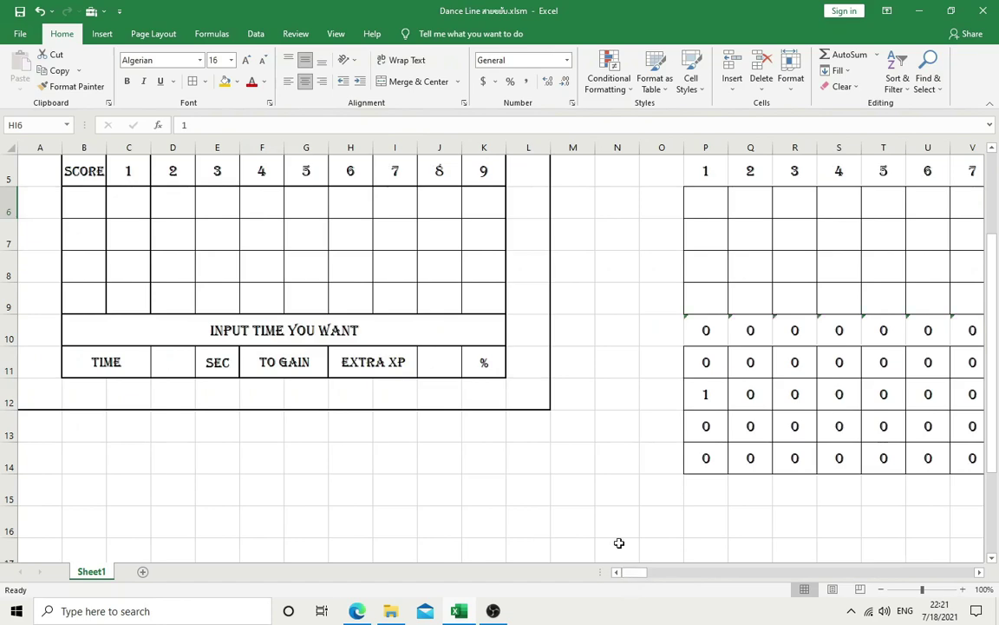
scroll(619, 543, up, 2)
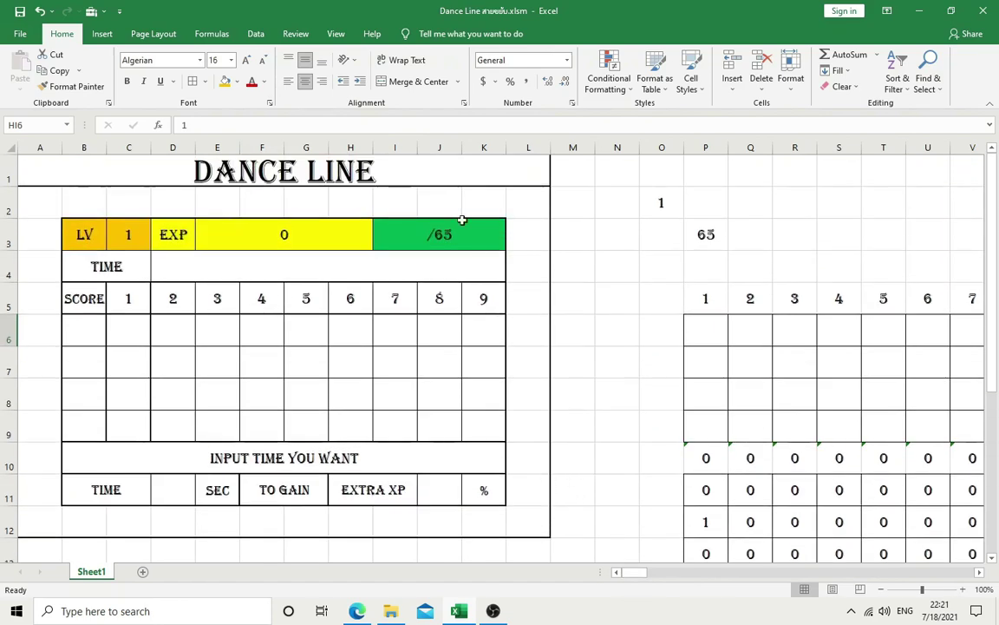
Step: Start recording a new macro named randstep
click(339, 35)
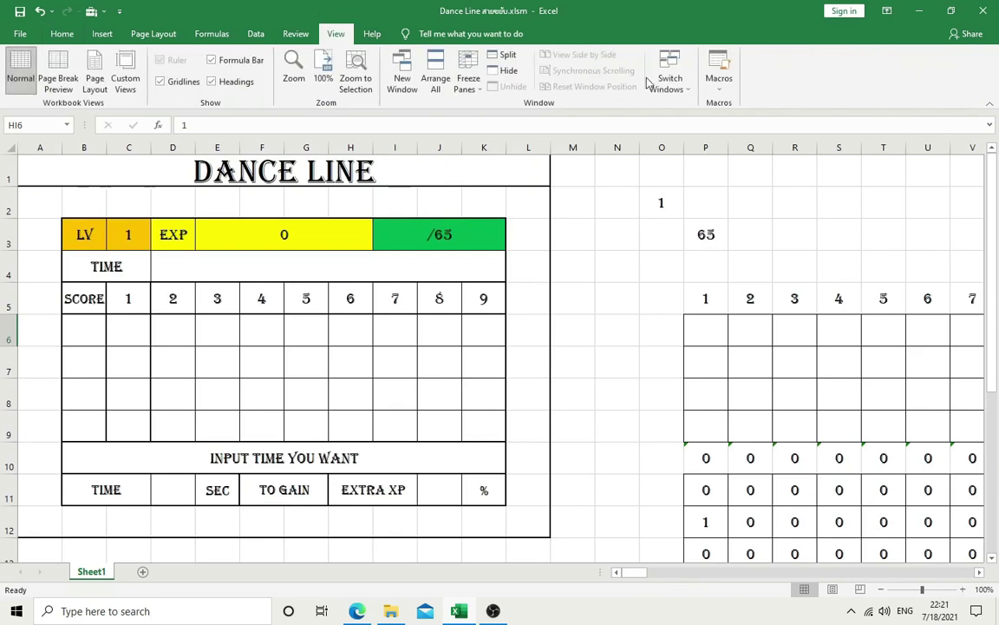
click(721, 90)
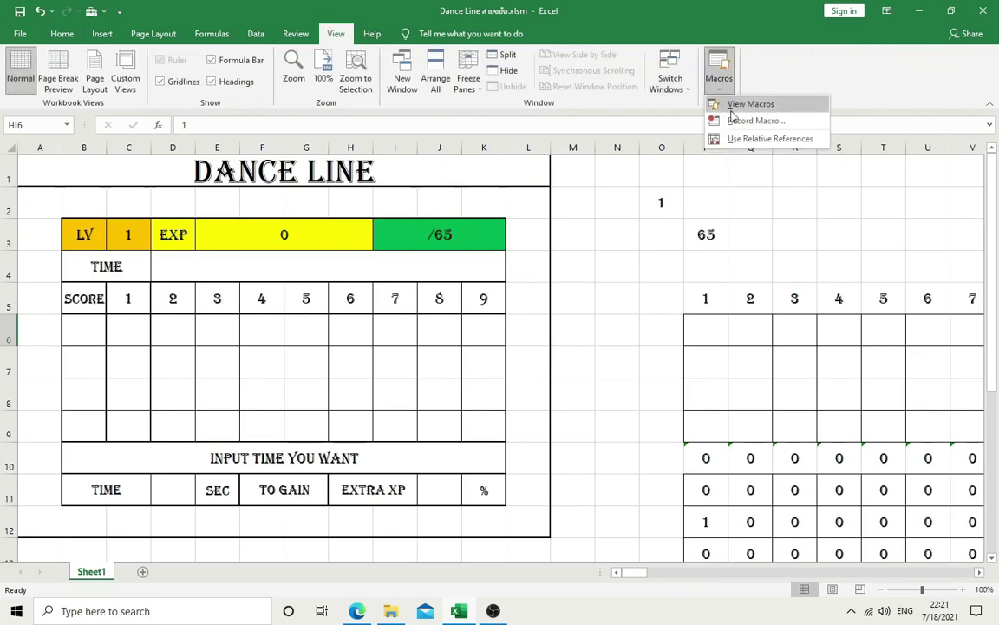
click(737, 121)
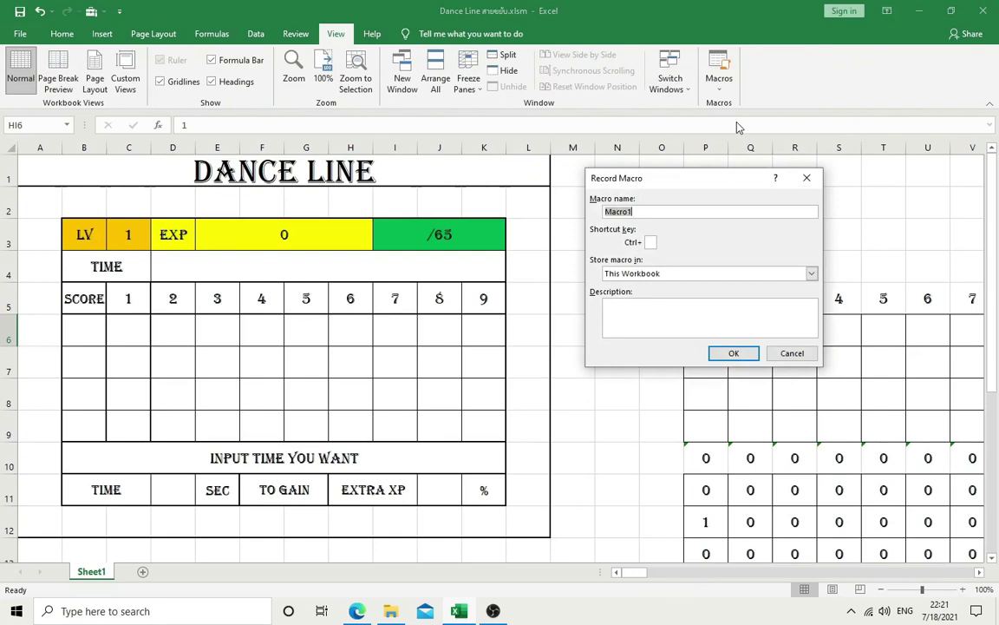
text(randste)
text(p)
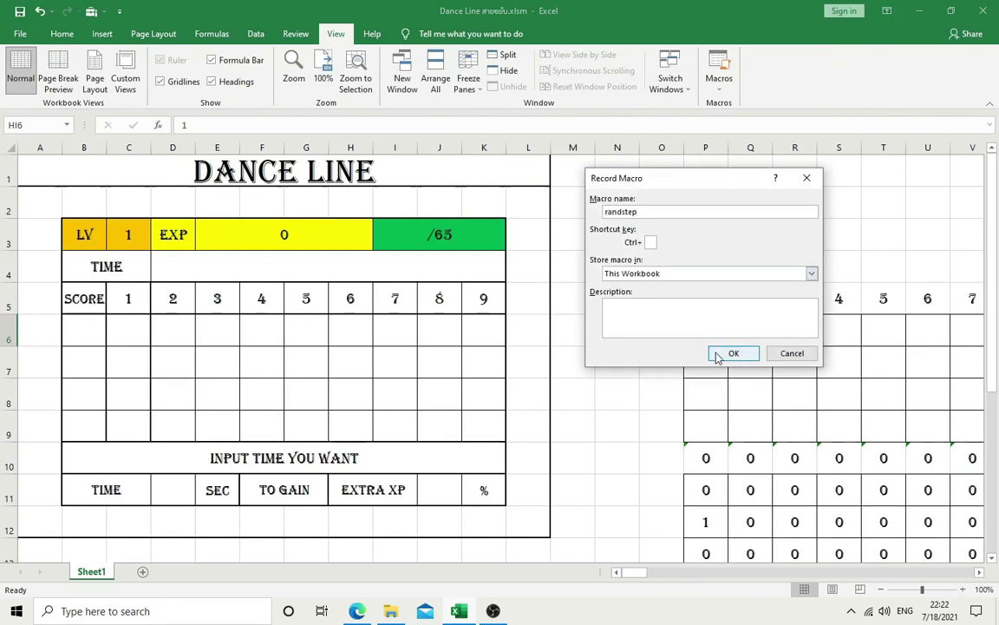
click(718, 353)
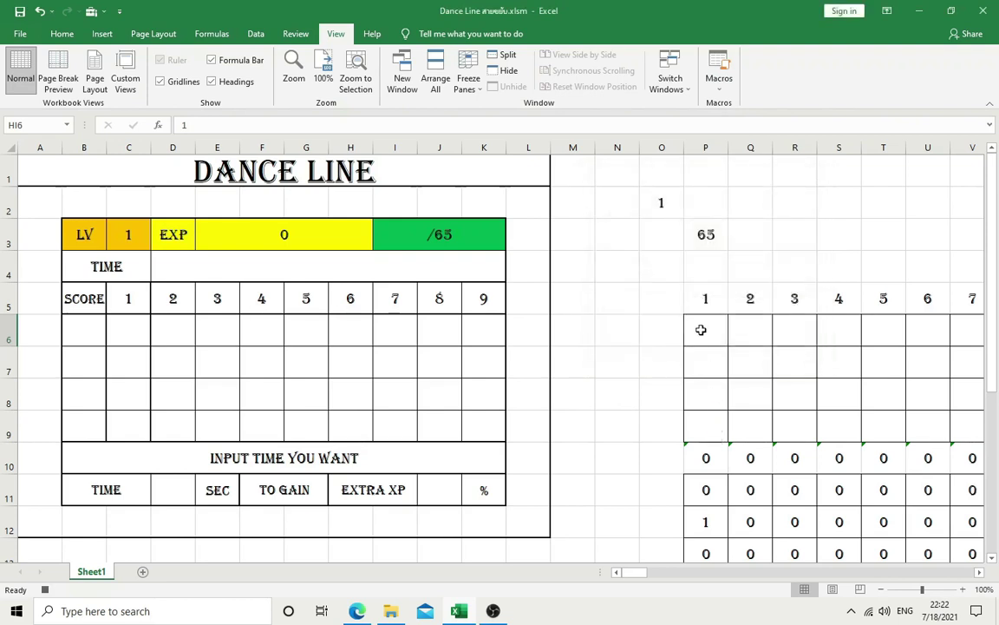
Step: Clear the contents of the score grid P6:HG9
click(701, 330)
drag(701, 329, 995, 419)
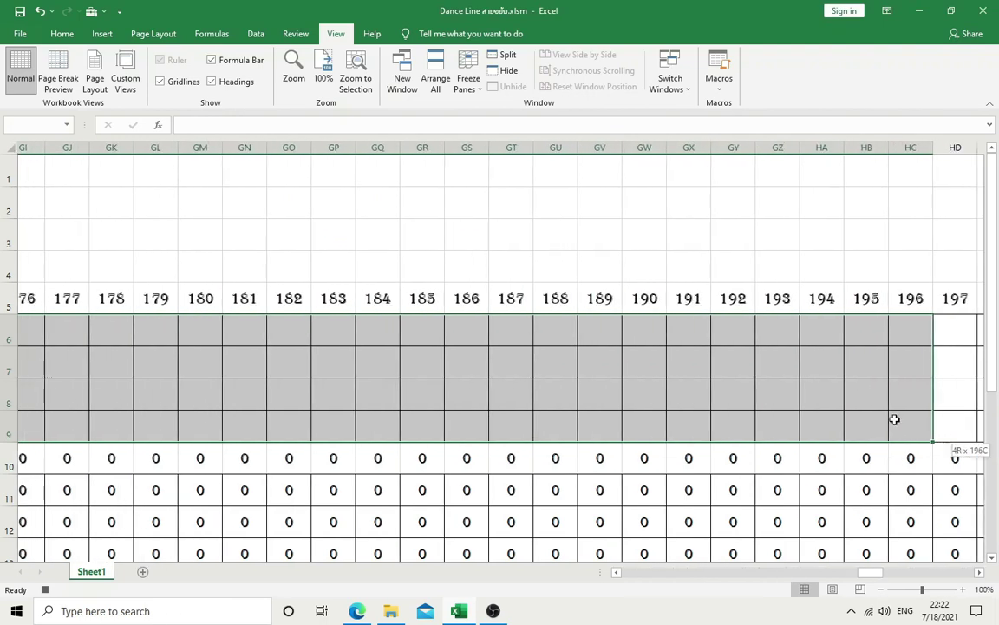
drag(996, 419, 896, 421)
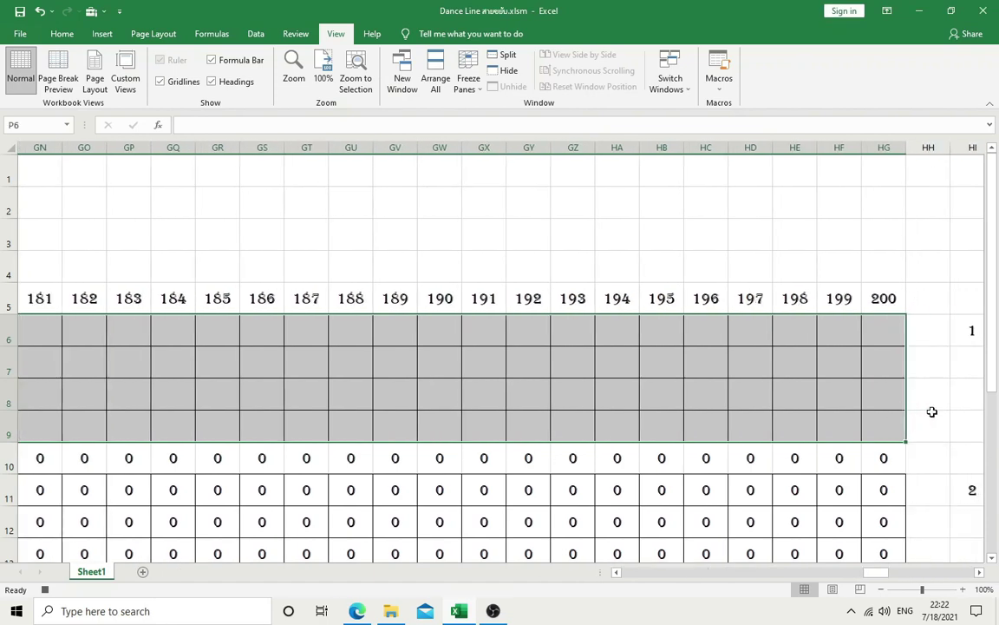
key(ctrl+BackSpace)
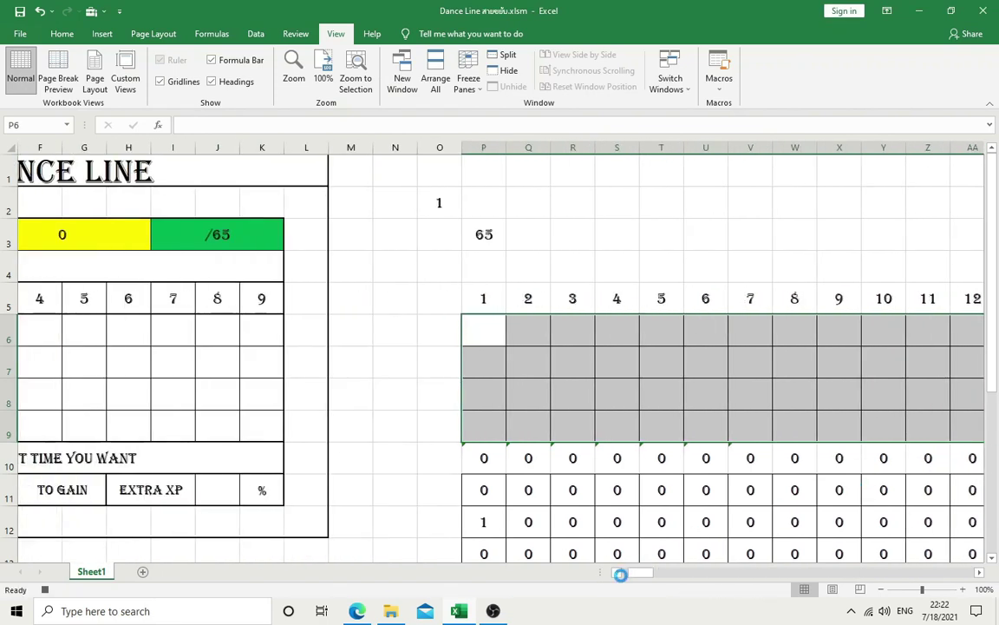
Step: Enter 1 in HI6 and begin selecting the helper block in rows 11–14
click(973, 330)
drag(641, 572, 883, 575)
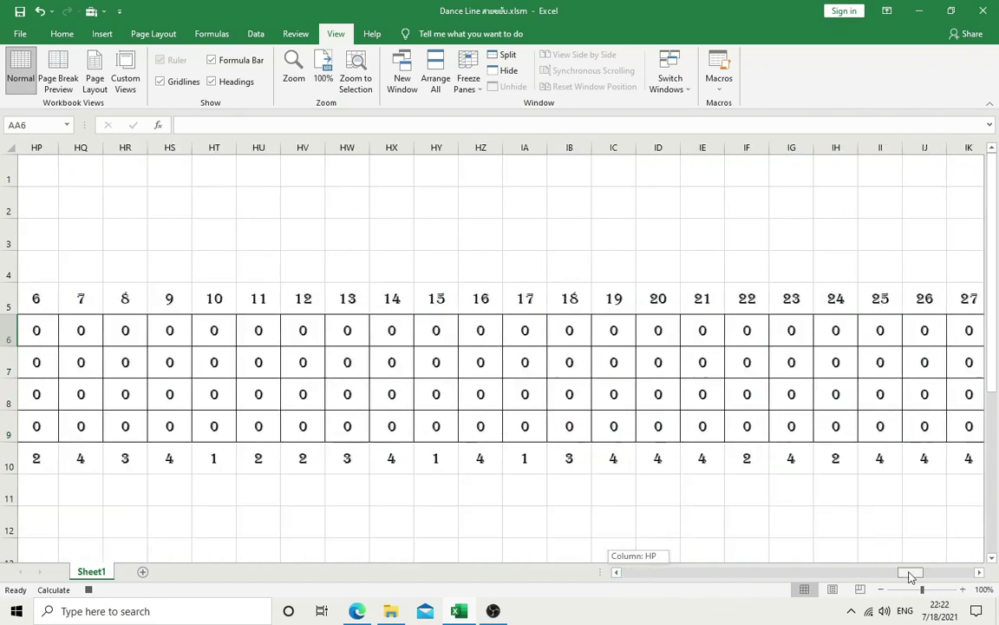
click(618, 329)
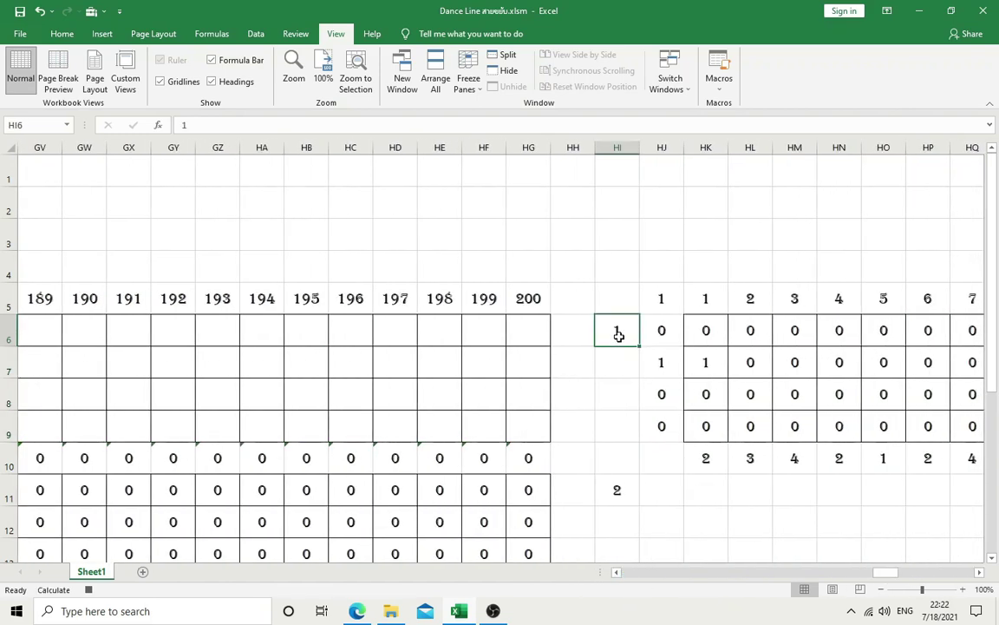
text(1)
key(Return)
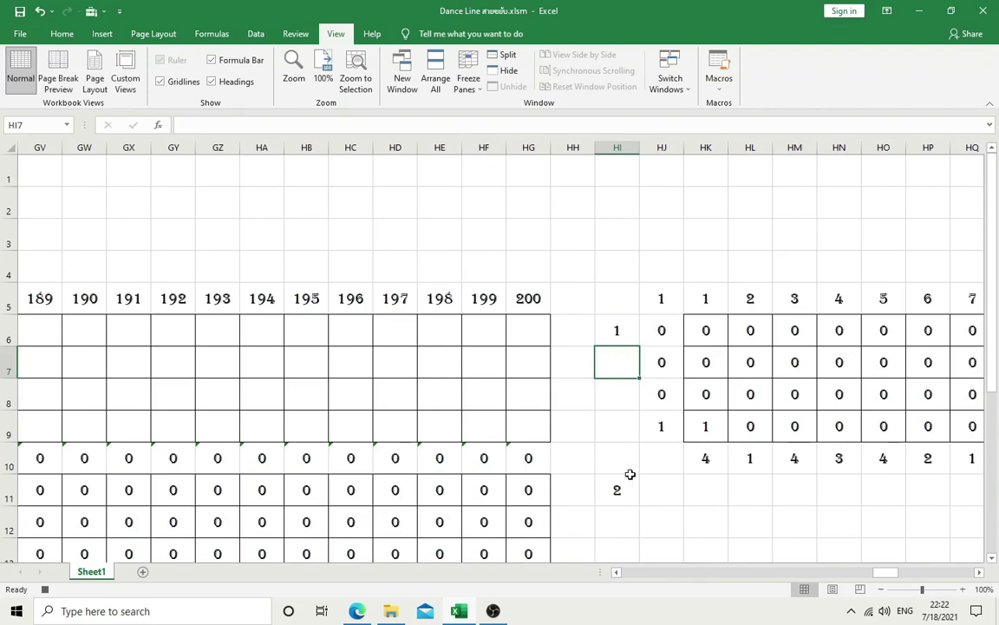
mouse_move(617, 490)
mouse_down()
mouse_move(614, 507)
mouse_move(3, 491)
mouse_up()
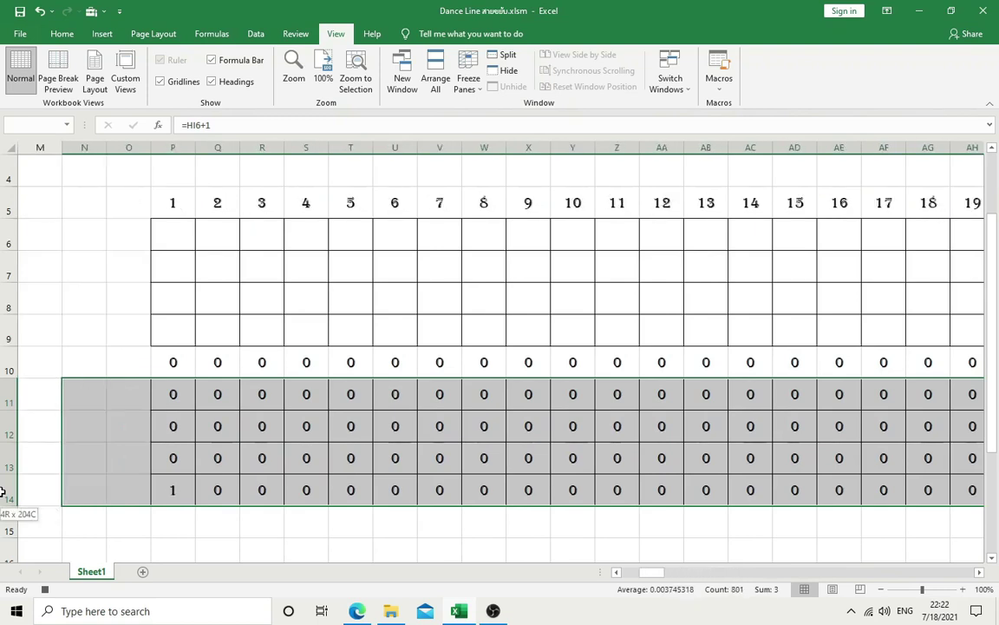
Step: Copy the P11:HI14 helper block, paste it as values at P6, and return to A1
drag(3, 492, 564, 487)
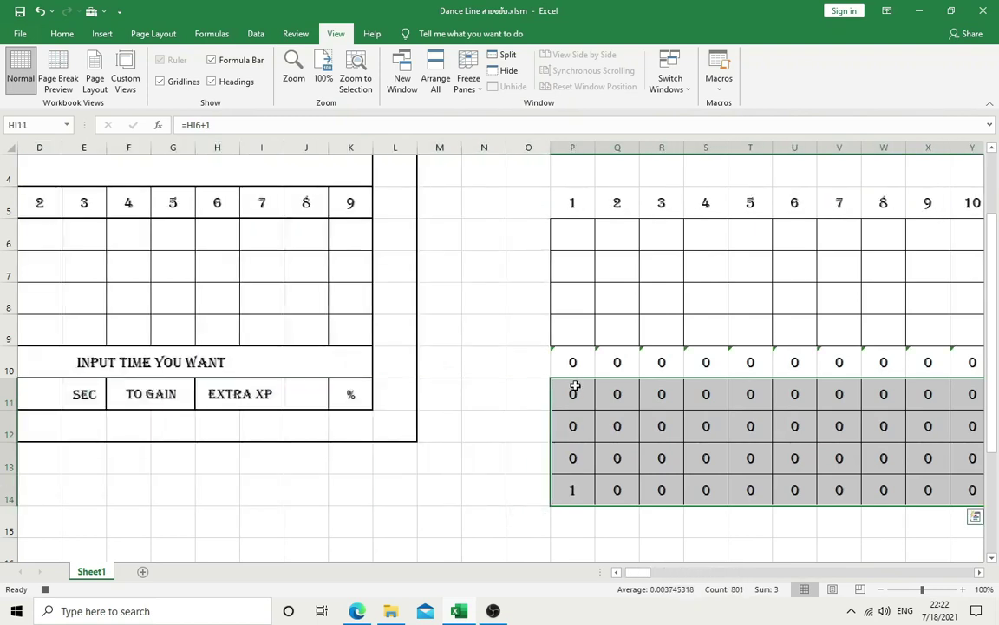
key(ctrl+c)
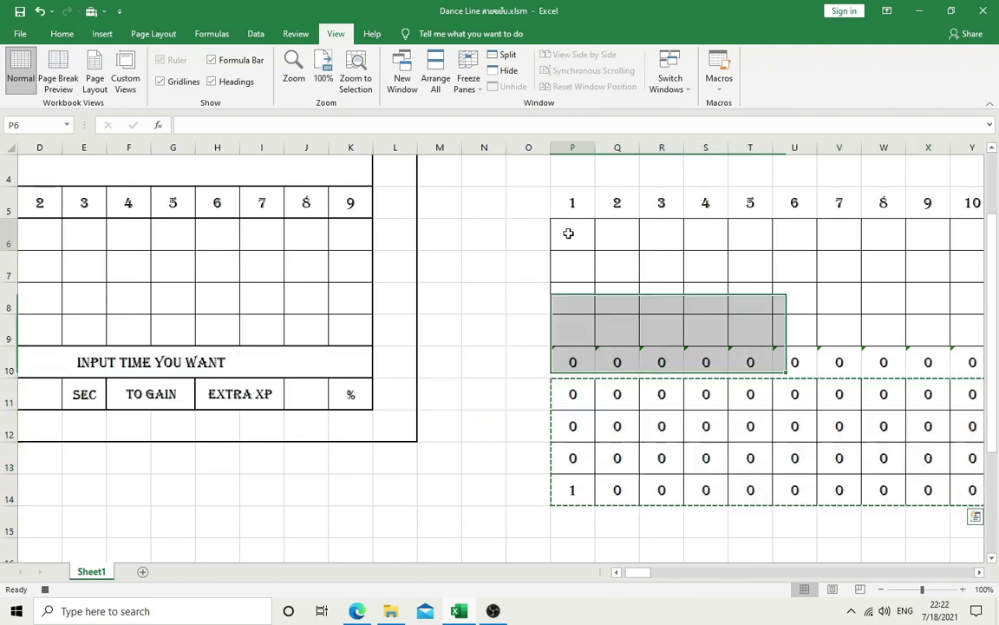
right_click(566, 231)
click(614, 292)
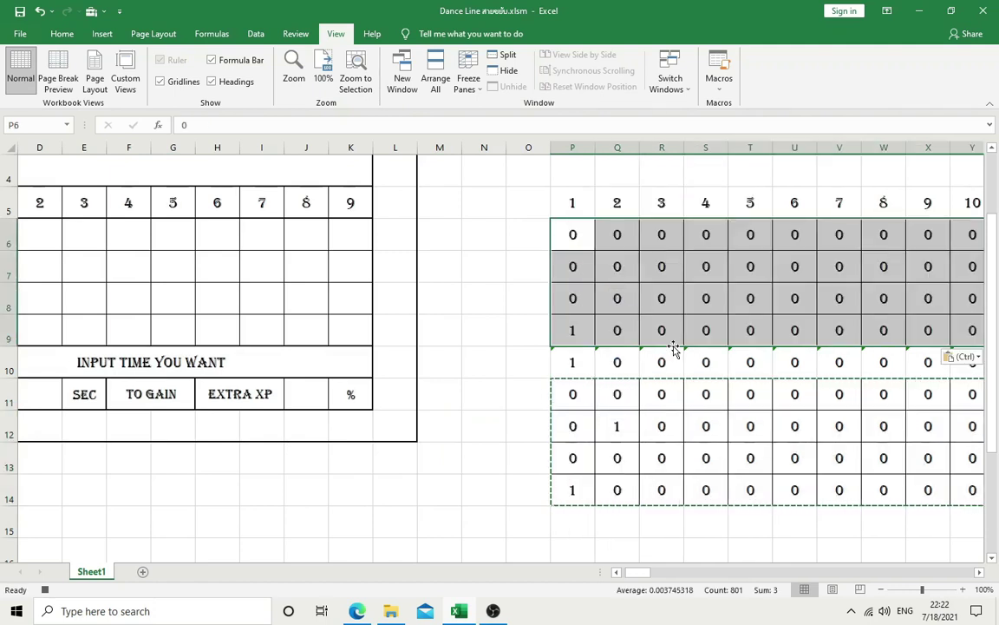
scroll(705, 361, up, 1)
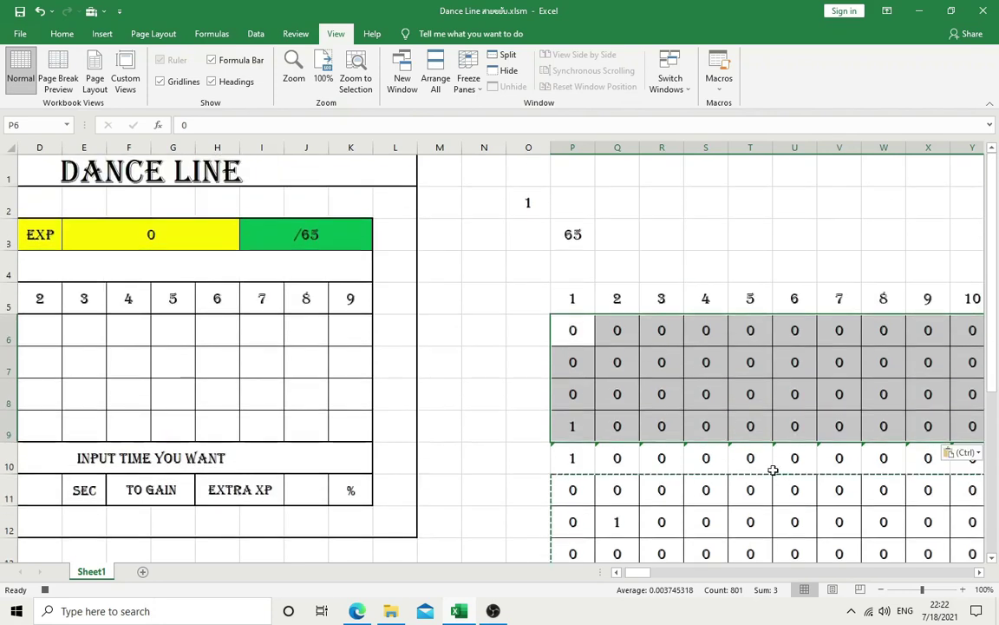
drag(637, 573, 602, 580)
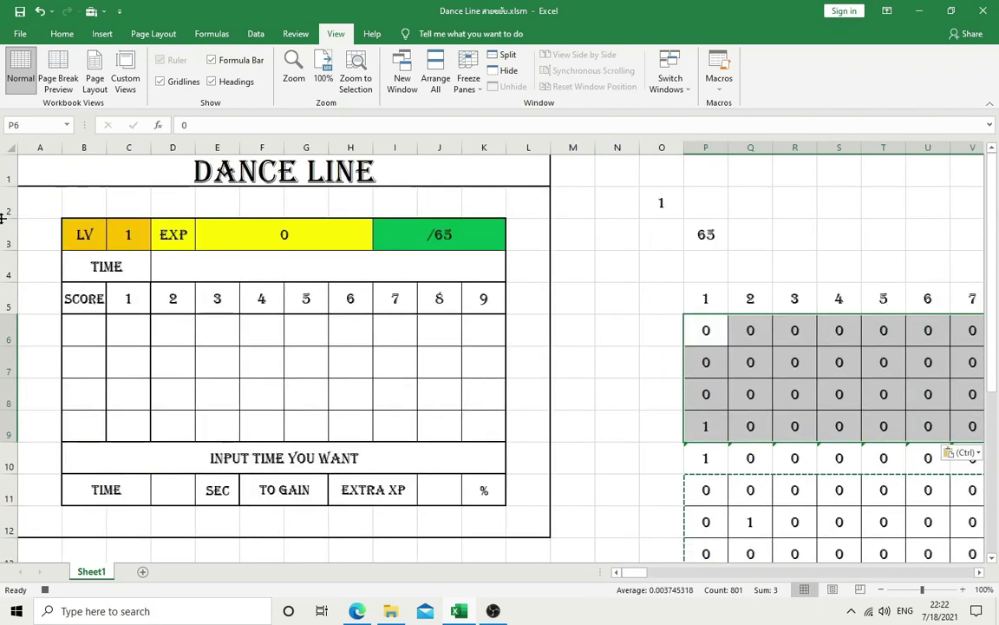
click(31, 205)
click(115, 167)
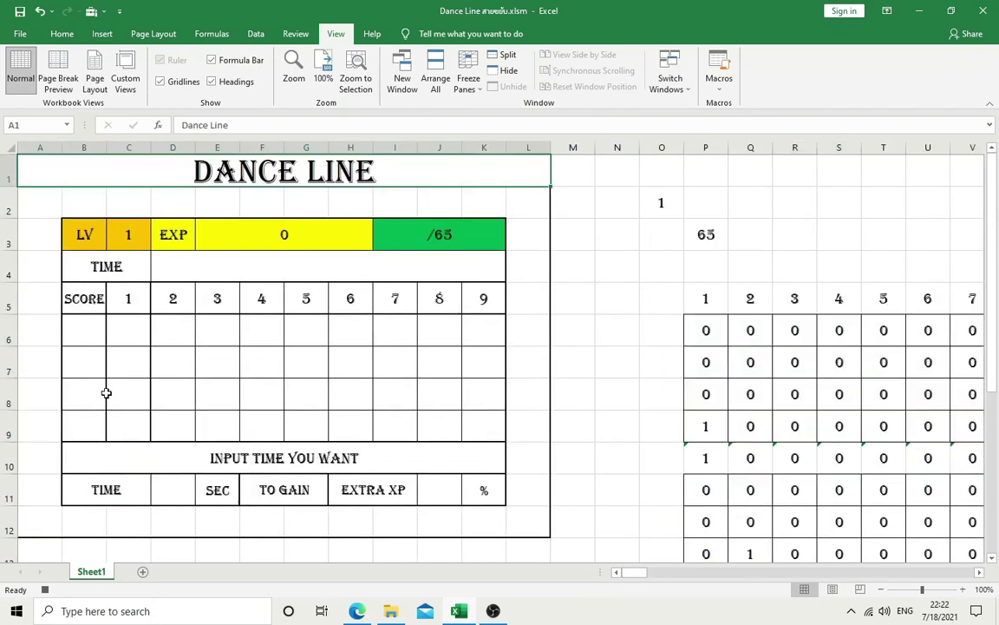
Step: Open the randstep macro's code in the VBA editor
click(719, 85)
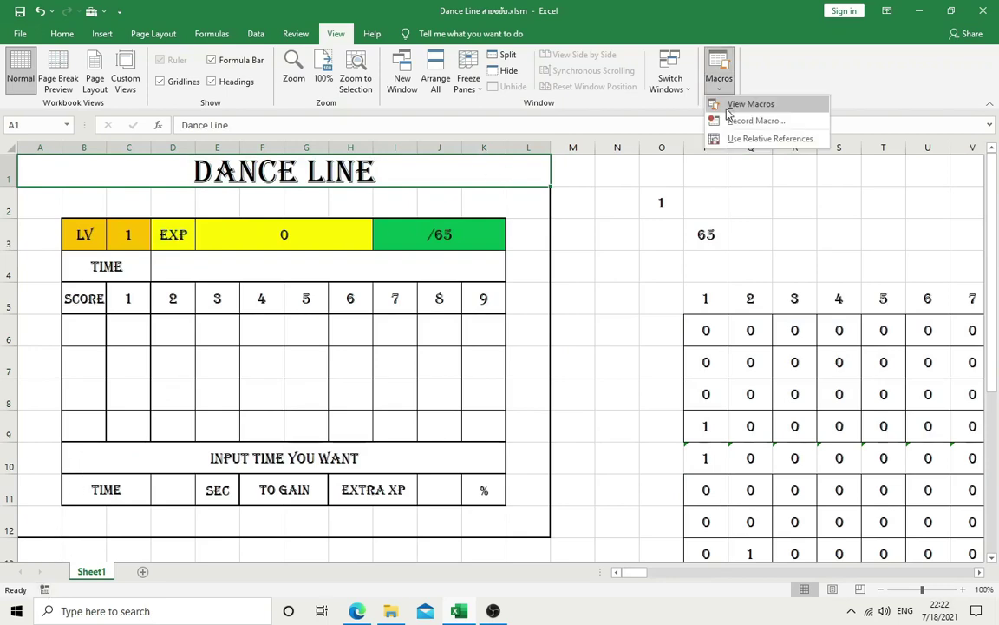
click(742, 101)
click(784, 229)
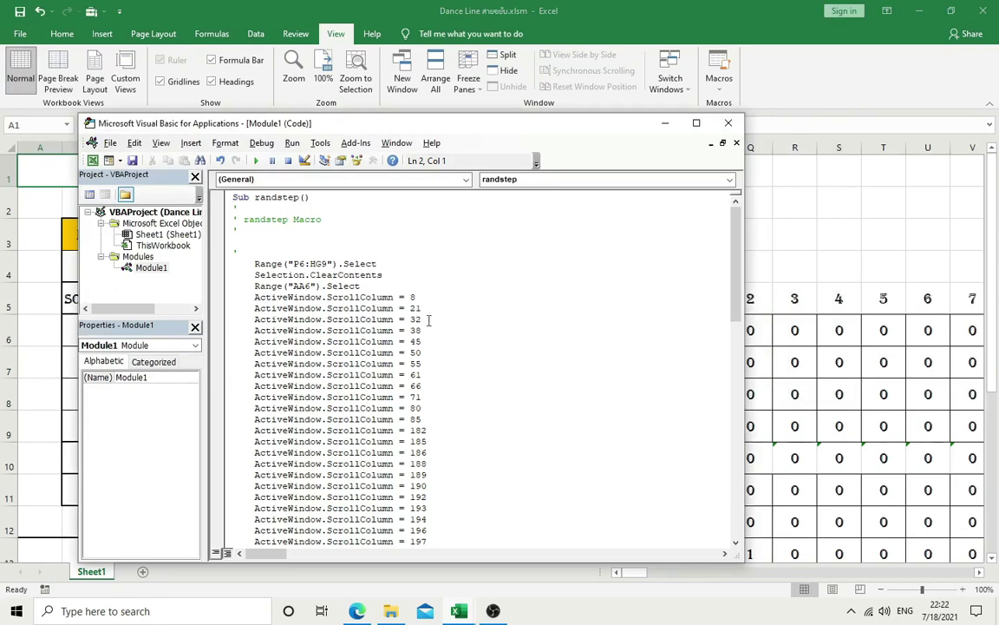
Step: Delete every recorded ActiveWindow.ScrollColumn and SmallScroll line from randstep
scroll(488, 314, down, 4)
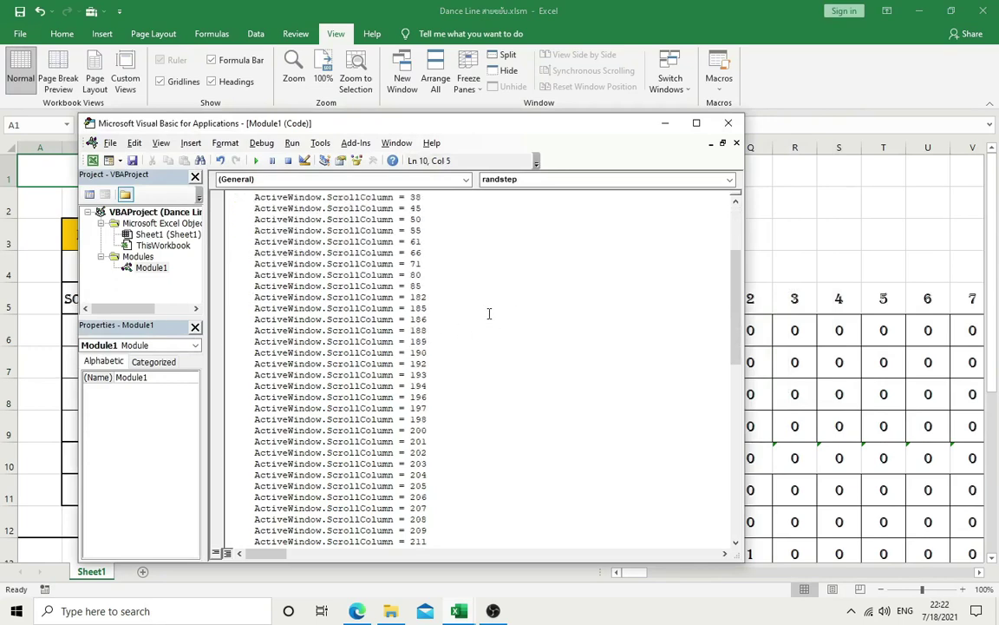
scroll(488, 313, down, 6)
scroll(469, 399, down, 6)
shift+click(455, 472)
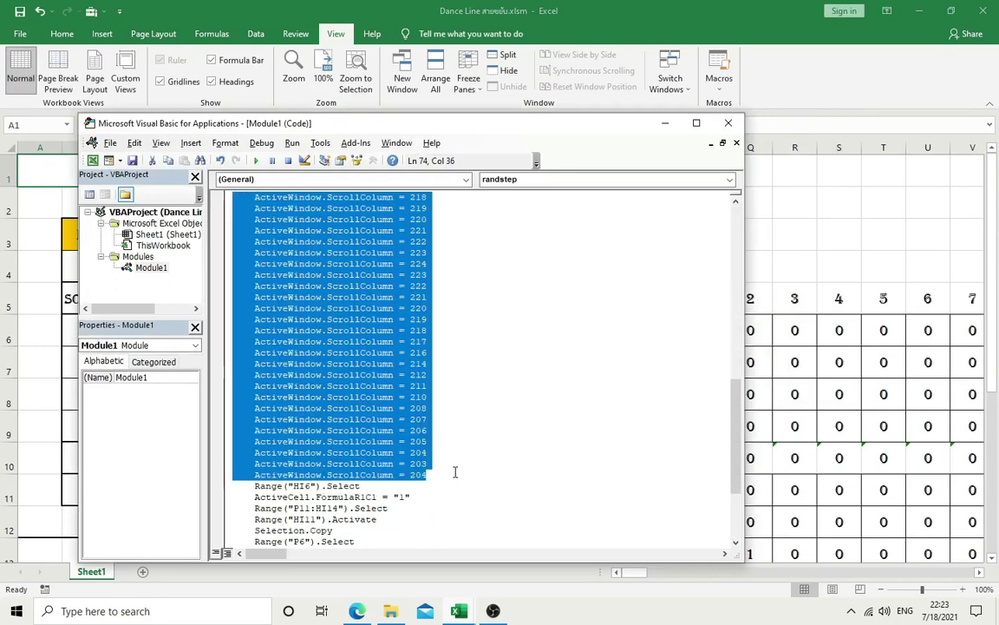
key(Delete)
key(Delete)
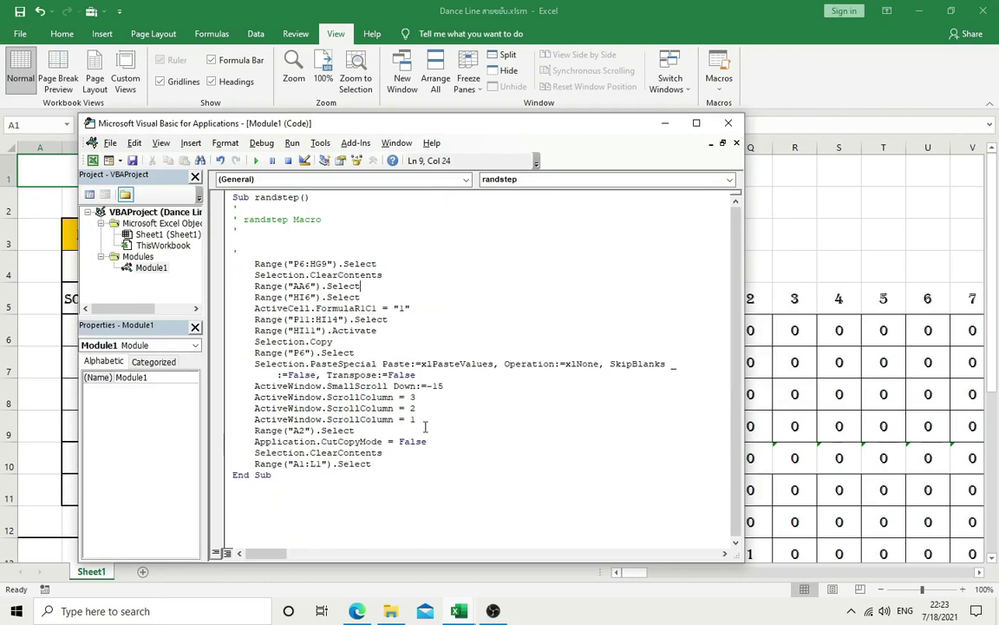
drag(204, 419, 204, 385)
key(BackSpace)
key(BackSpace)
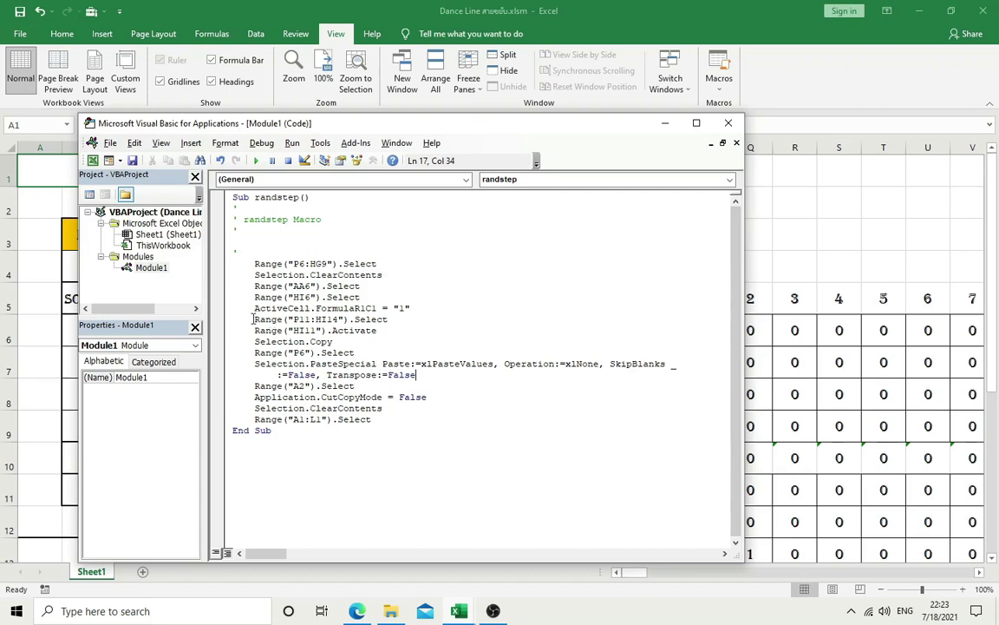
Step: Delete the Range("HI11").Activate line from the randstep code
drag(253, 319, 406, 317)
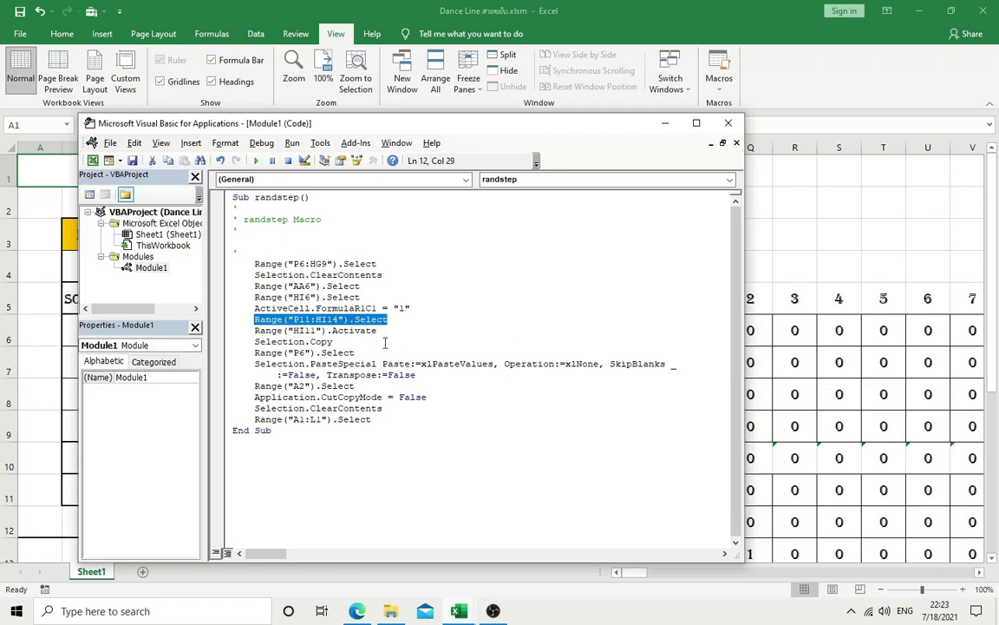
drag(397, 330, 243, 336)
key(shift+Down)
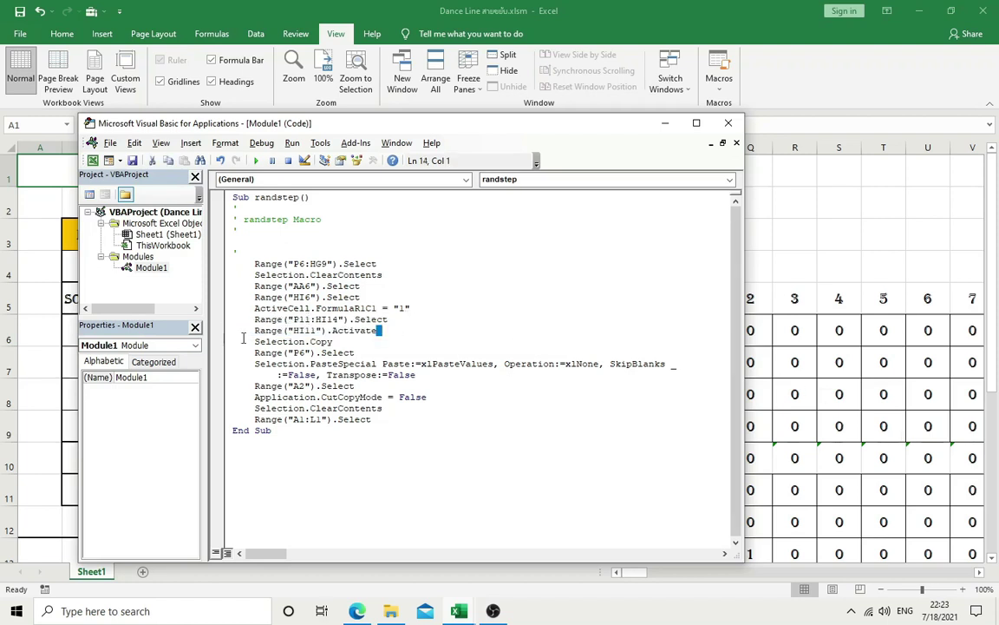
drag(398, 330, 233, 334)
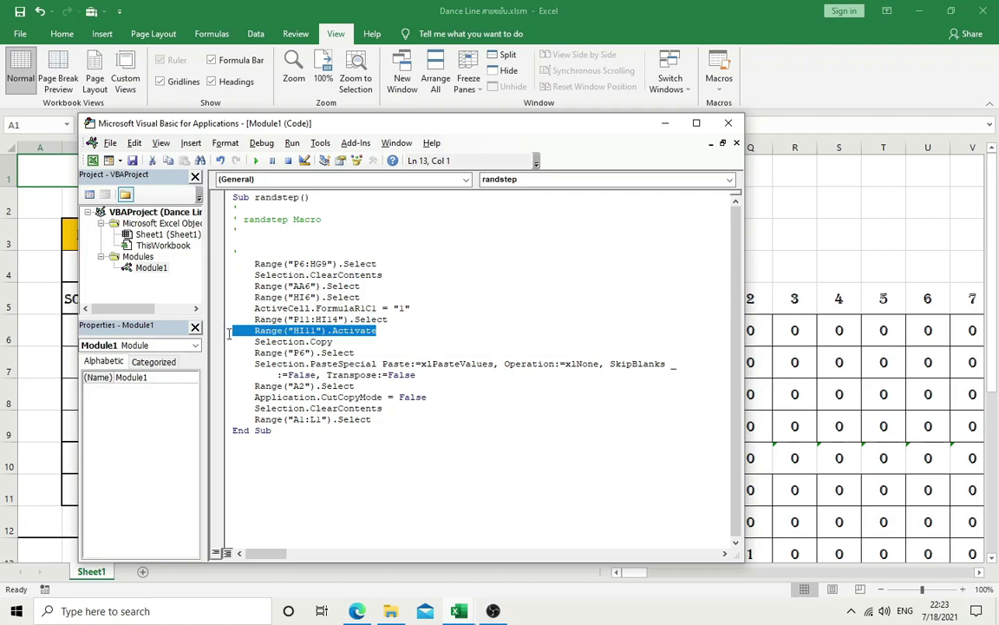
key(BackSpace)
key(BackSpace)
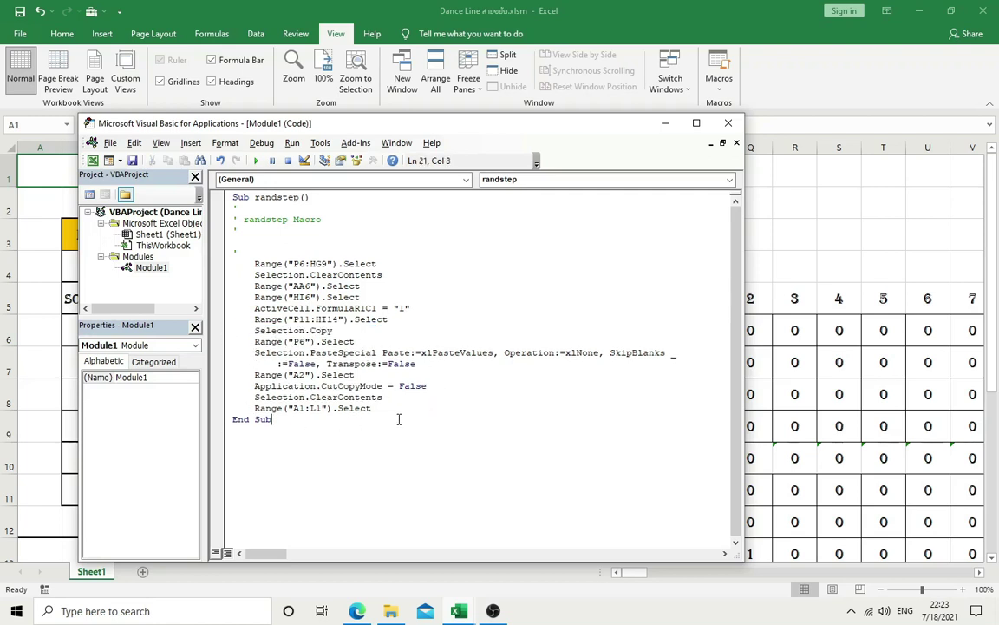
Step: Insert blank lines before and after the Selection.PasteSpecial statement
drag(395, 409, 347, 331)
click(347, 330)
key(Return)
key(Return)
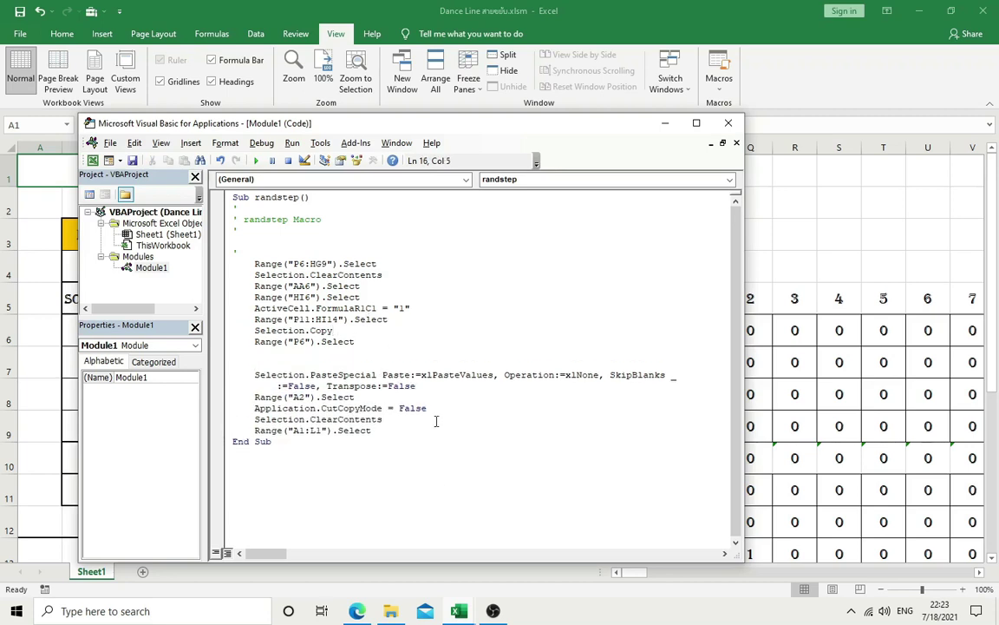
key(Return)
key(Return)
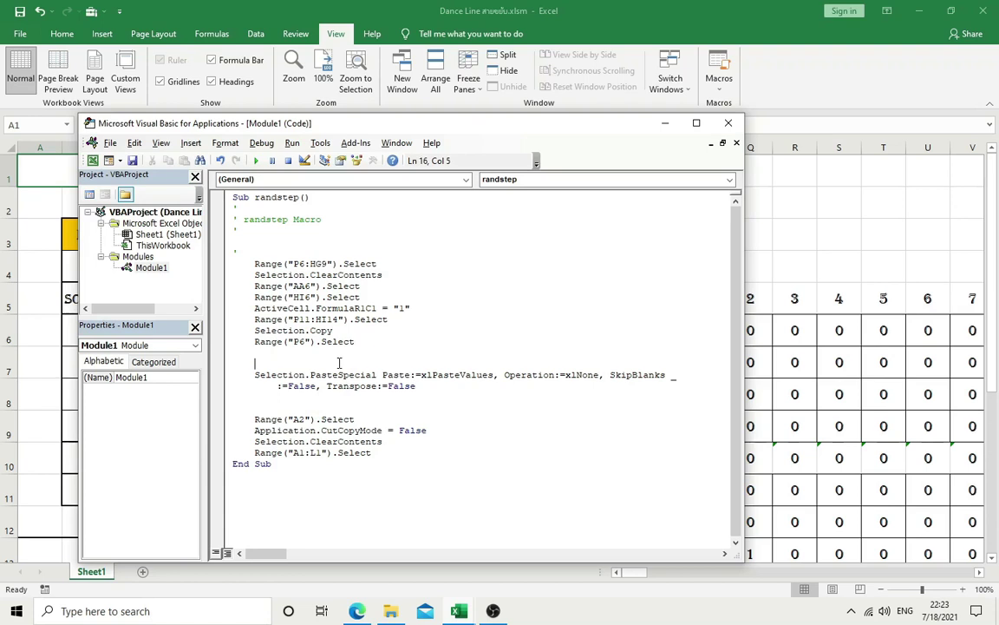
Step: Start a 'While Cells(' loop line above PasteSpecial, then check the helper grid ending at column HG
text(Whil)
text(e)
text( Cells)
text(.)
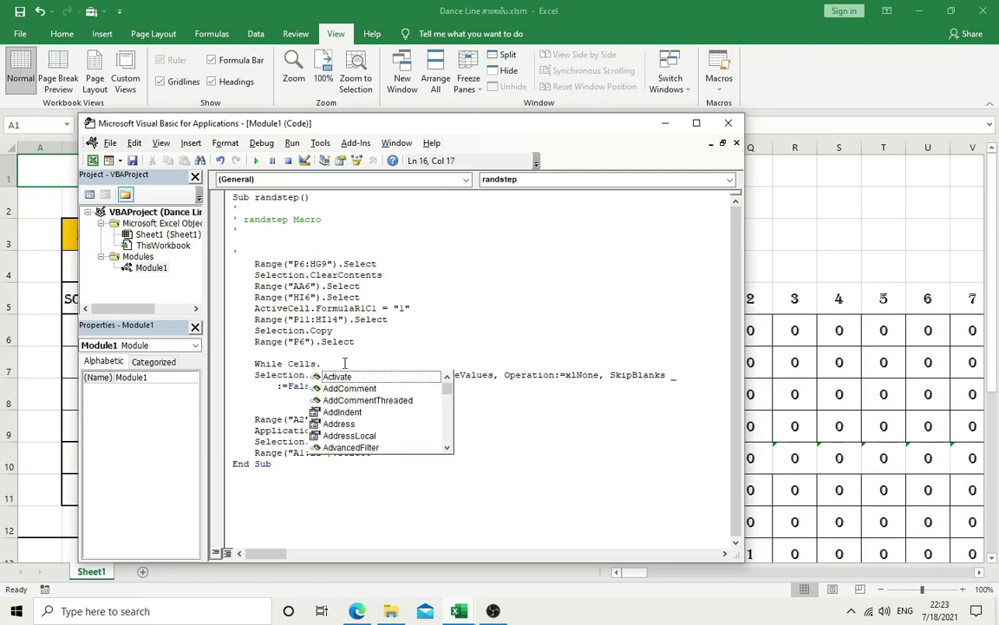
key(BackSpace)
text(()
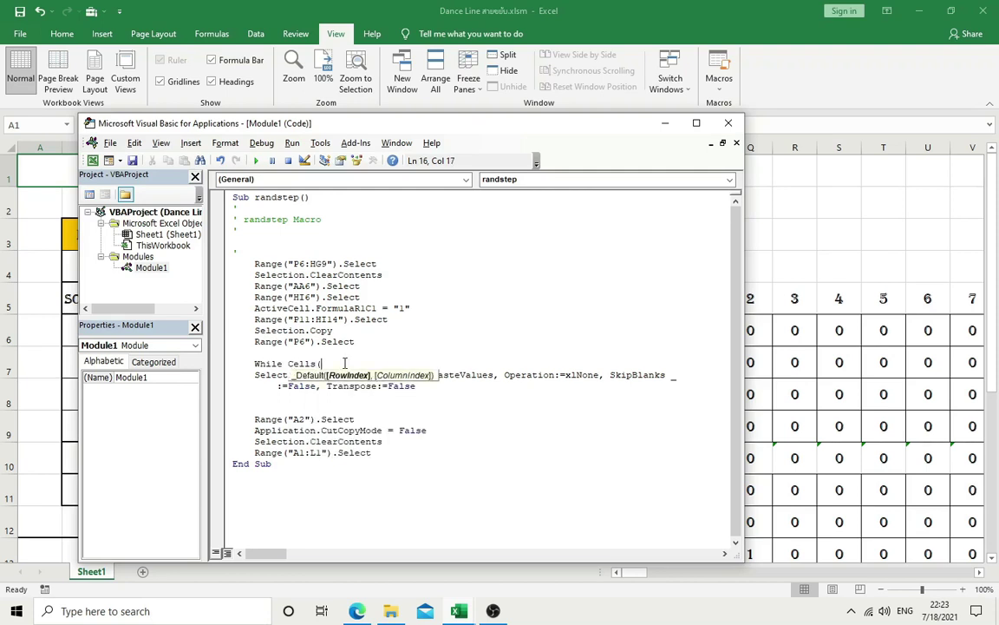
mouse_move(630, 574)
mouse_down()
mouse_move(935, 573)
mouse_move(888, 578)
mouse_up()
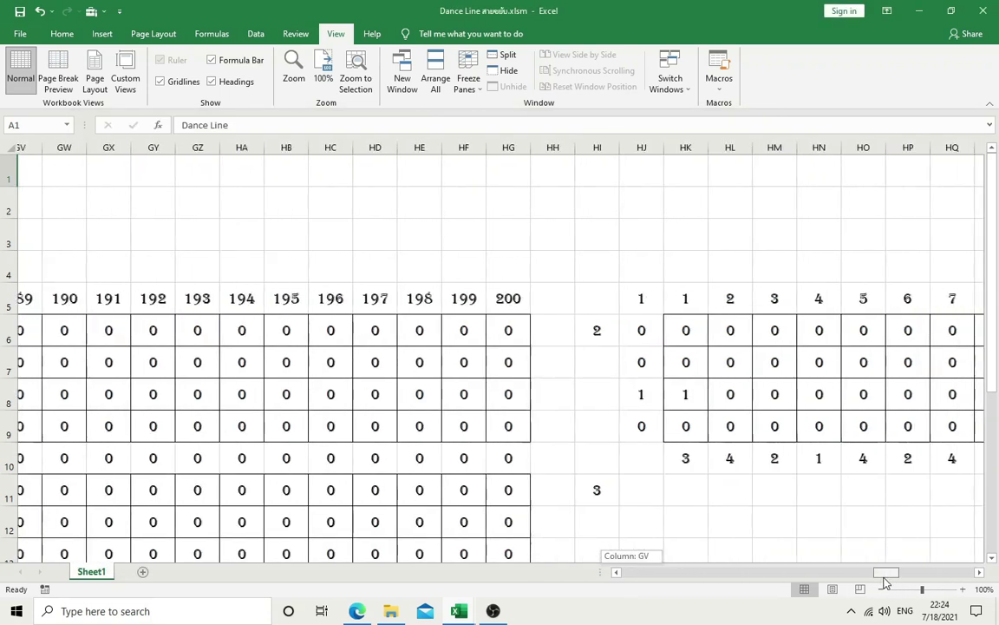
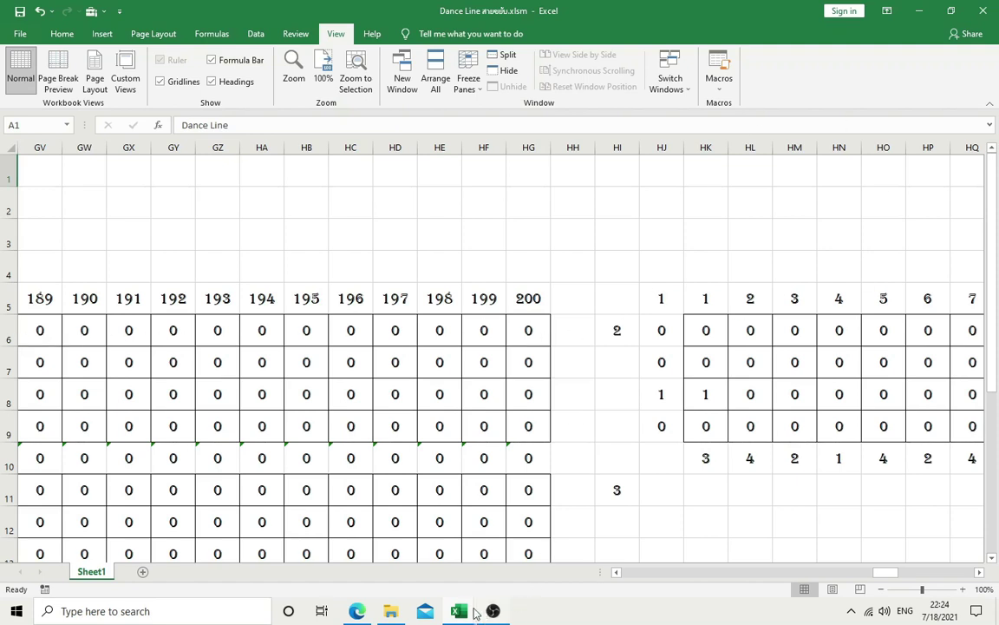
Step: Wrap randstep's PasteSpecial in 'While Cells(6, 217).Value < 199' … 'Wend' and close the VBA editor
mouse_move(458, 610)
click(482, 552)
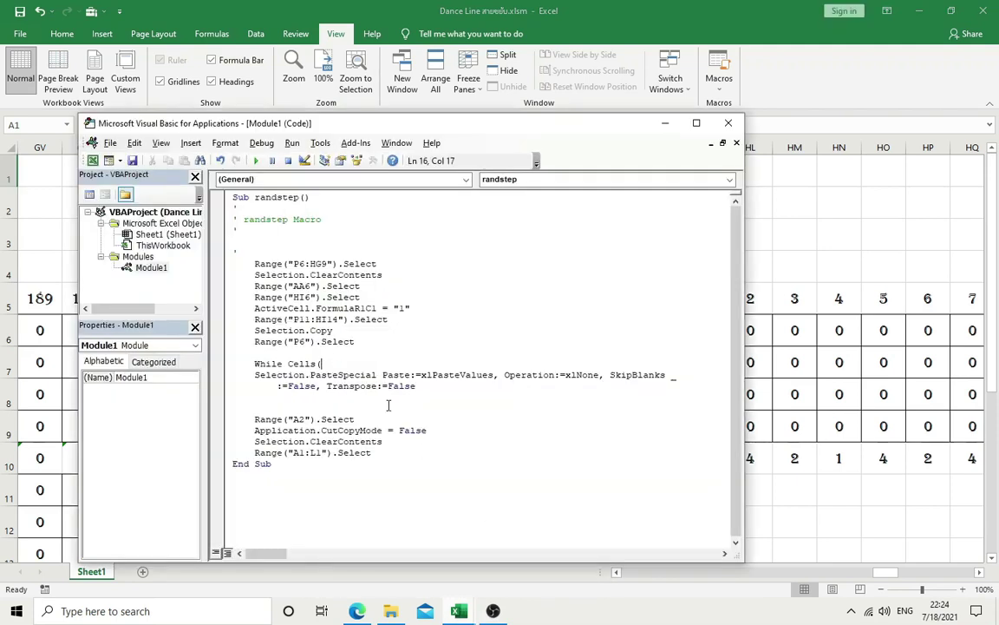
text(6,)
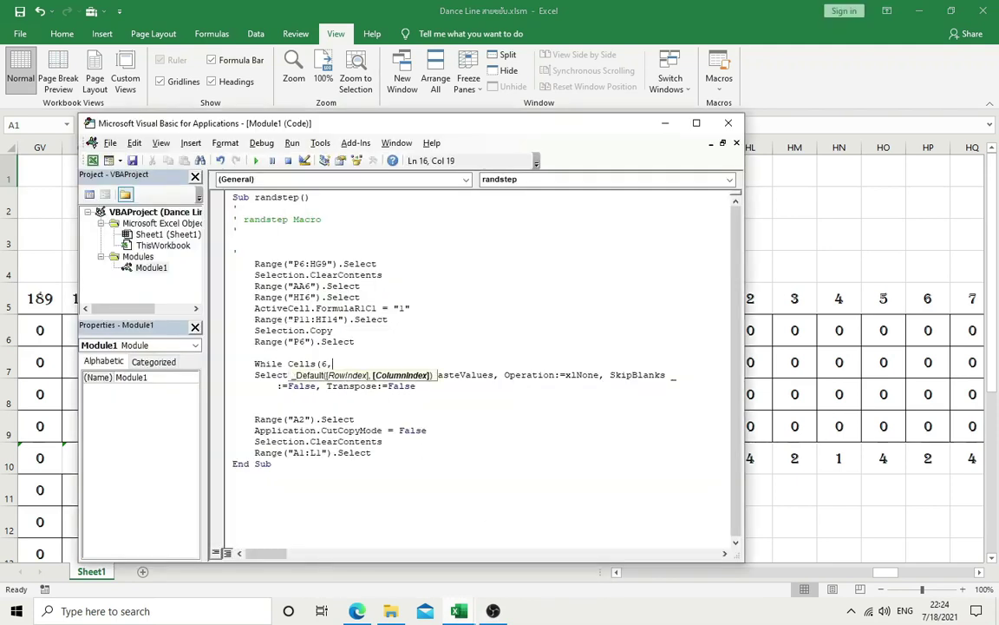
text(217))
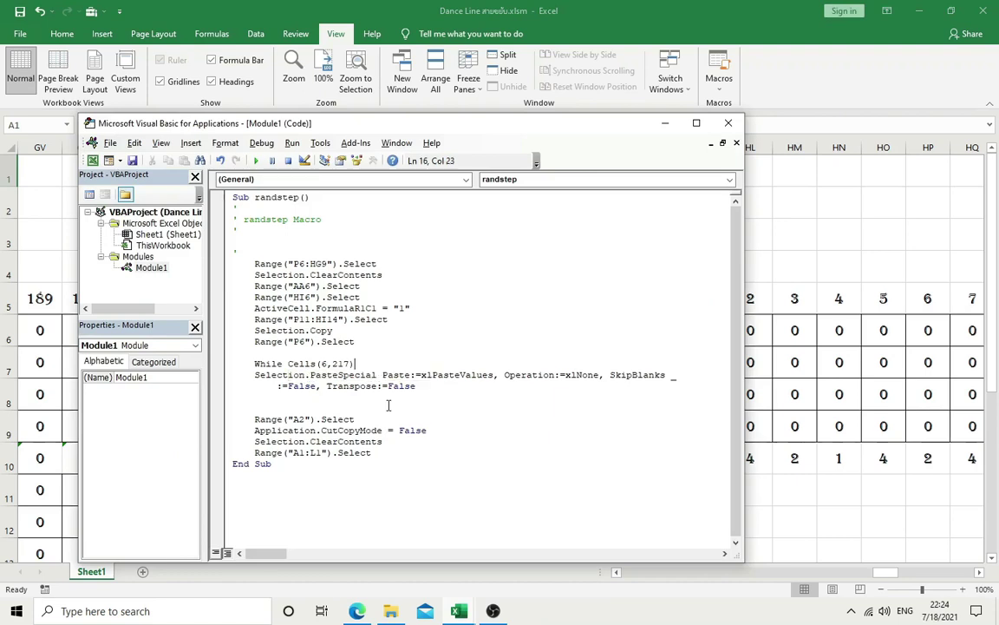
text(.value <199)
key(End)
click(445, 395)
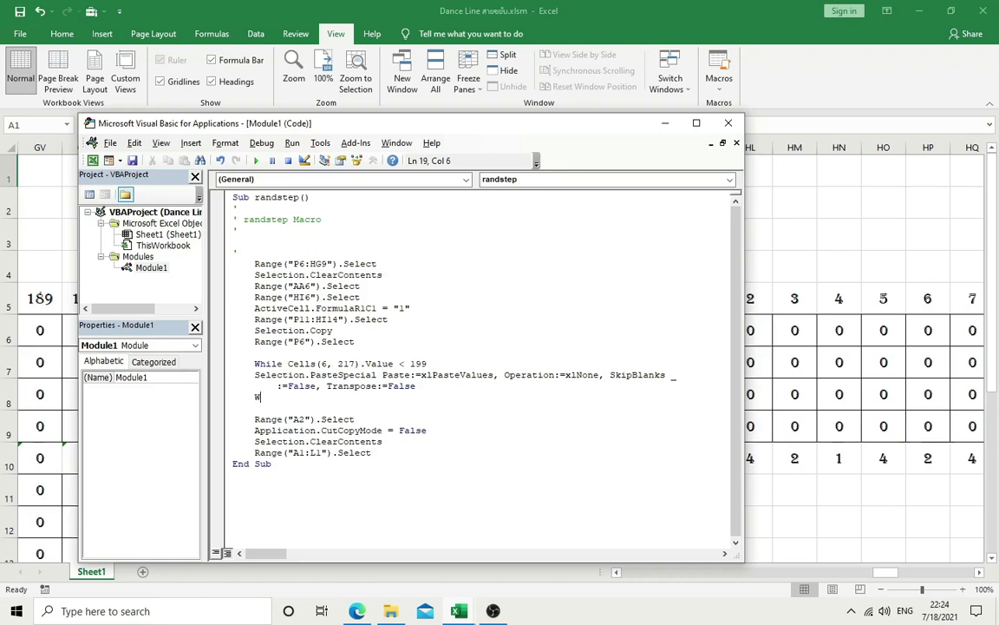
text(ned)
text(end)
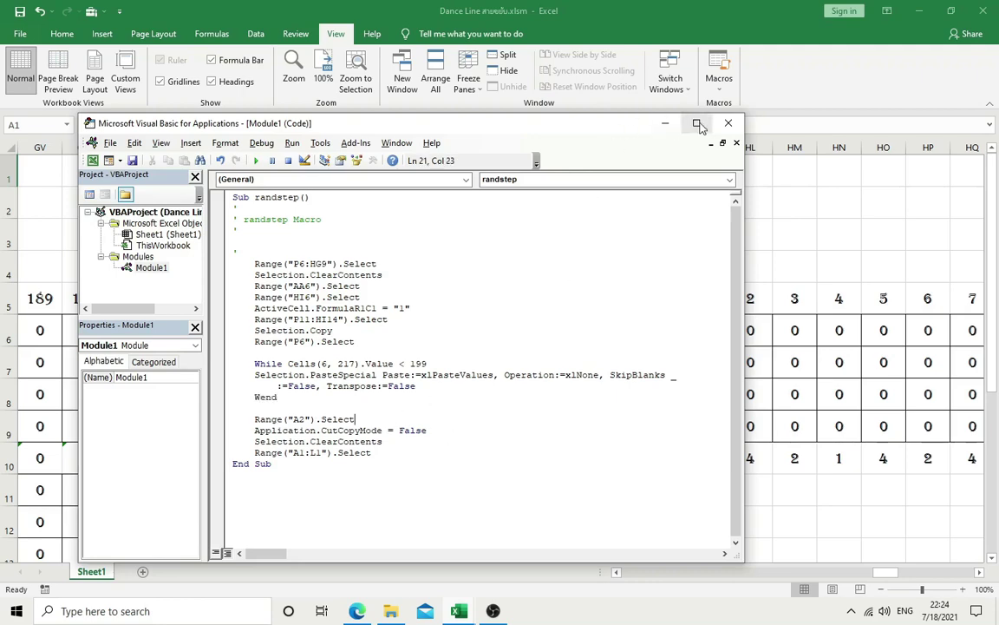
click(735, 144)
drag(881, 572, 616, 576)
Step: Draw a button at J4–K4, assign it the randstep macro, and run it to fill the grid
click(610, 449)
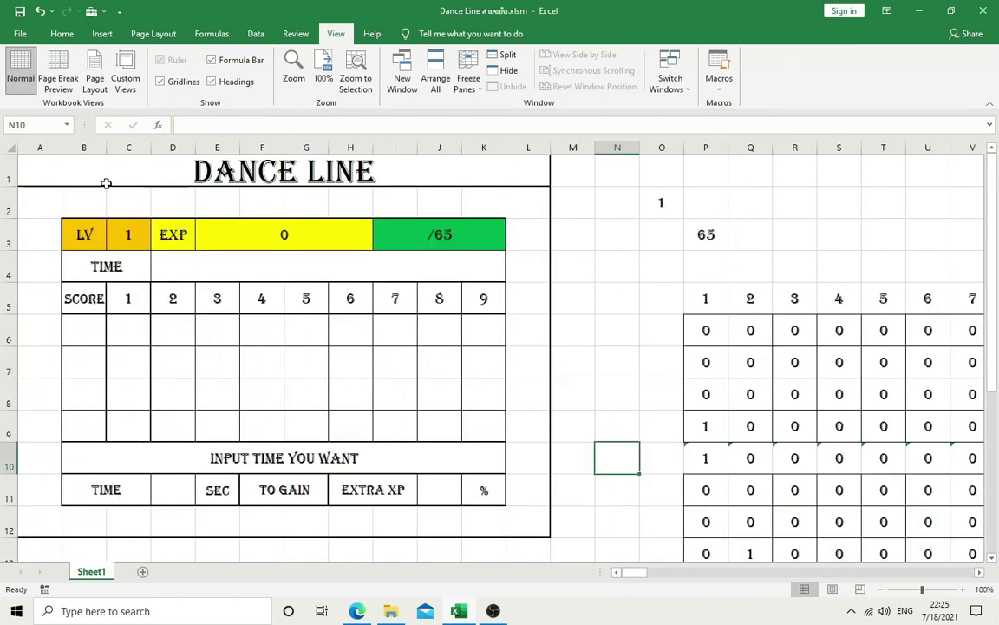
click(97, 15)
click(89, 42)
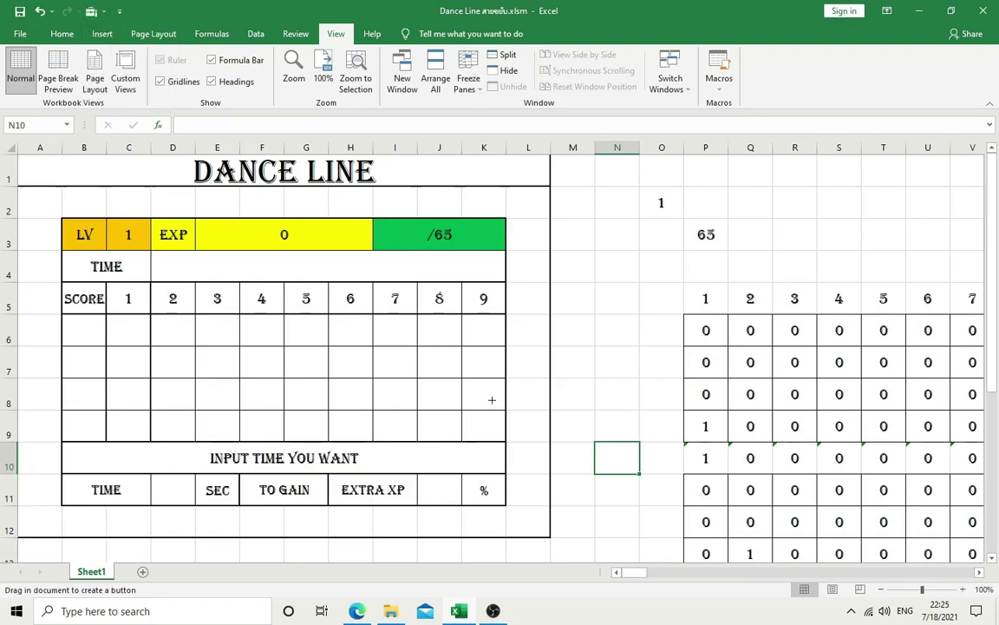
drag(458, 254, 508, 277)
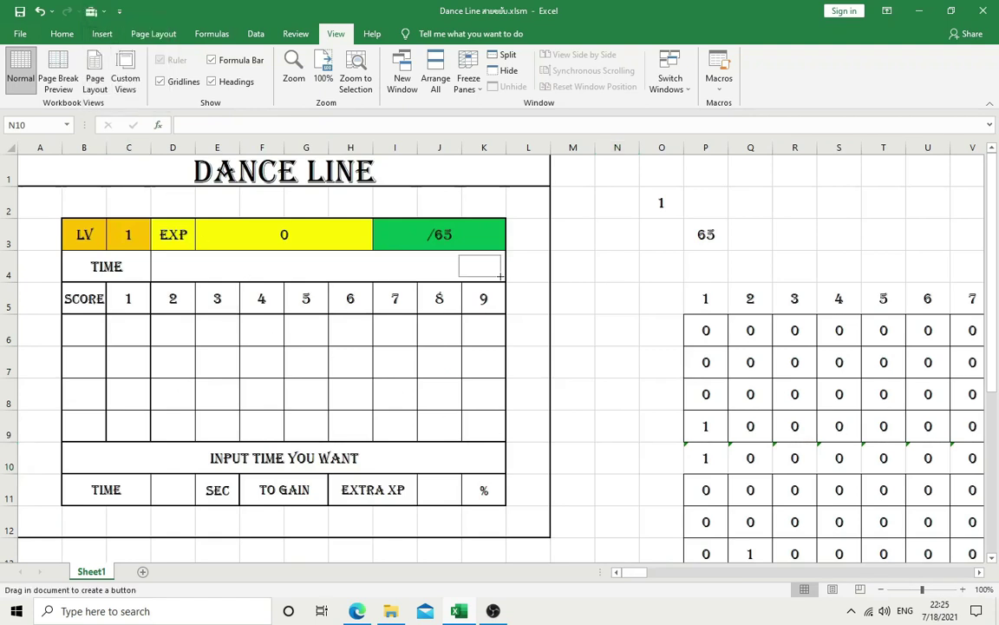
double_click(603, 198)
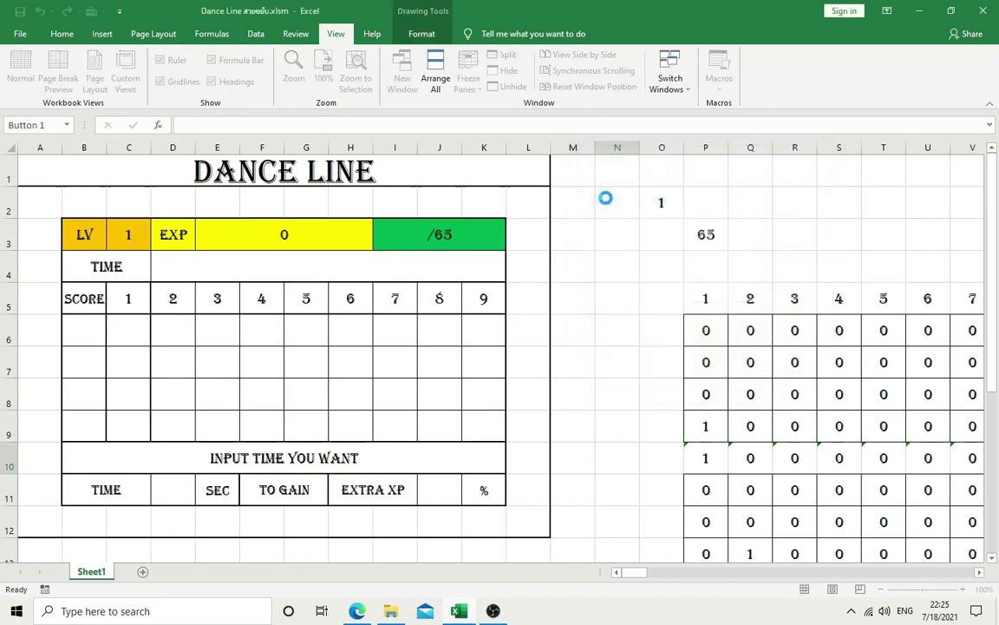
click(597, 327)
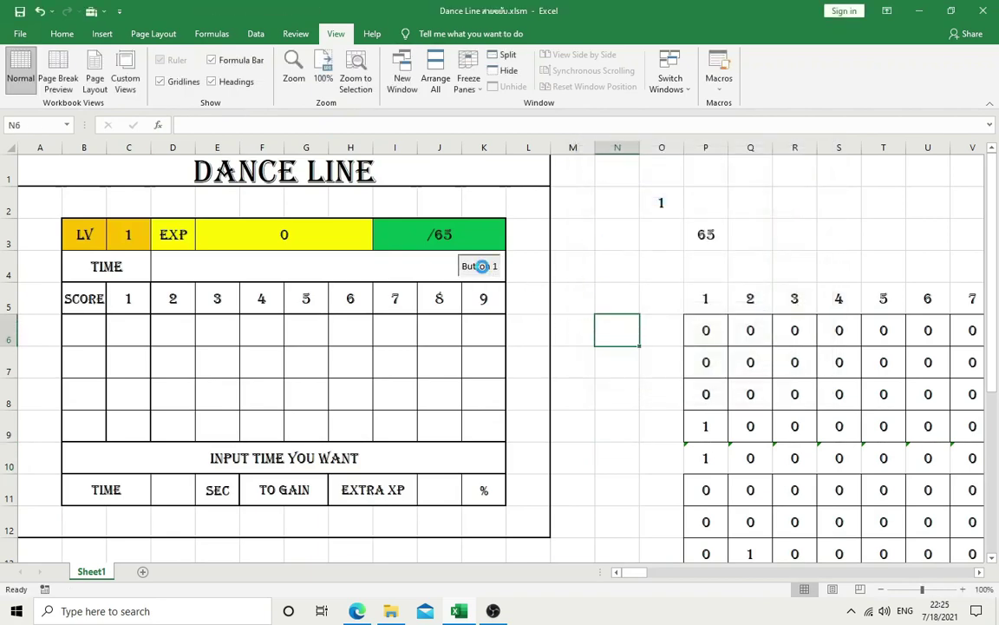
click(473, 265)
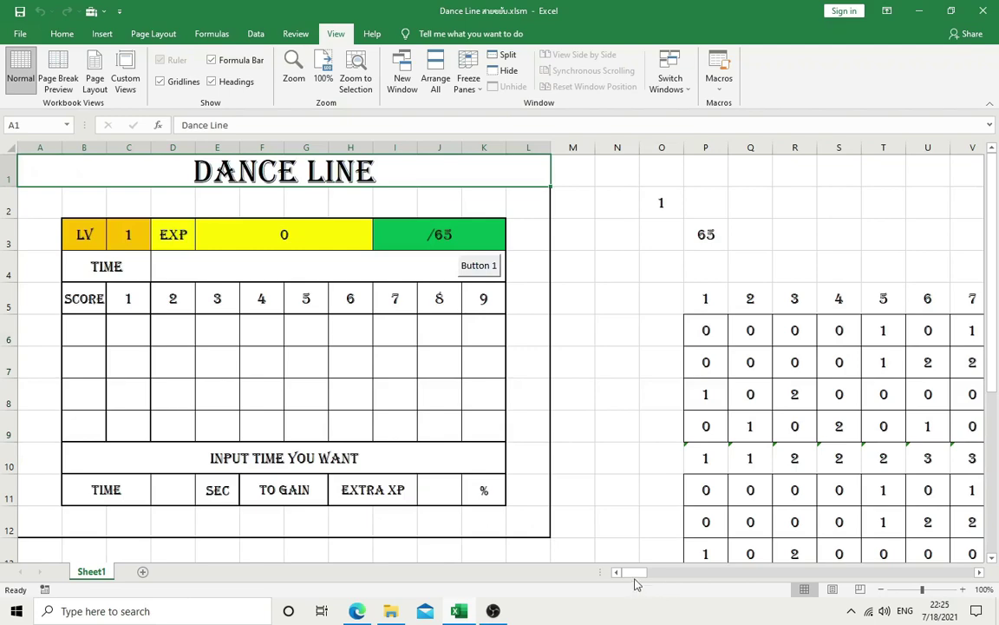
Step: Change the randstep While loop limit from 199 to 201 and minimize the editor
drag(638, 573, 897, 571)
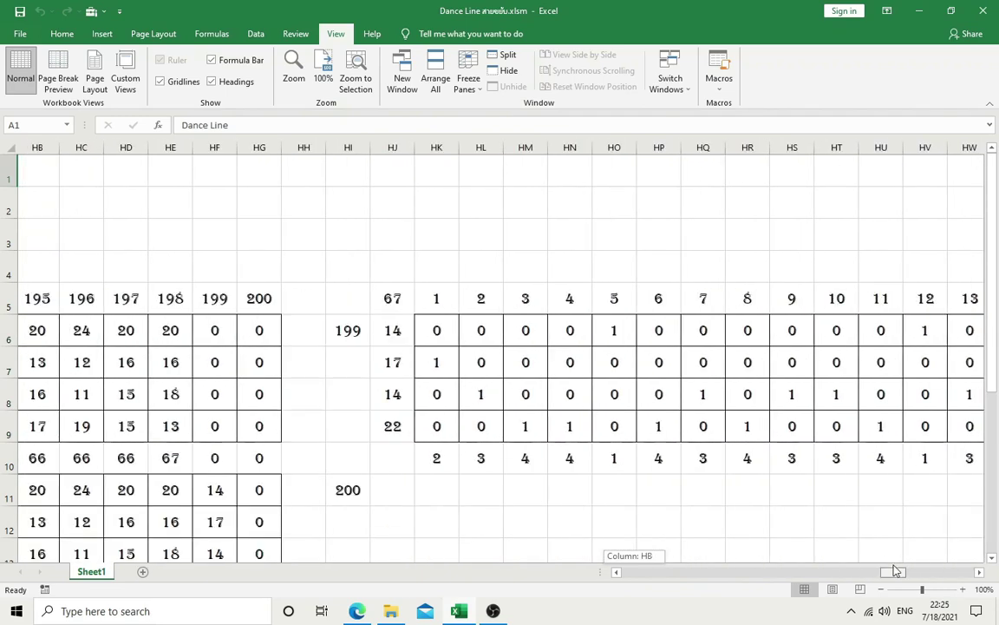
drag(897, 571, 896, 570)
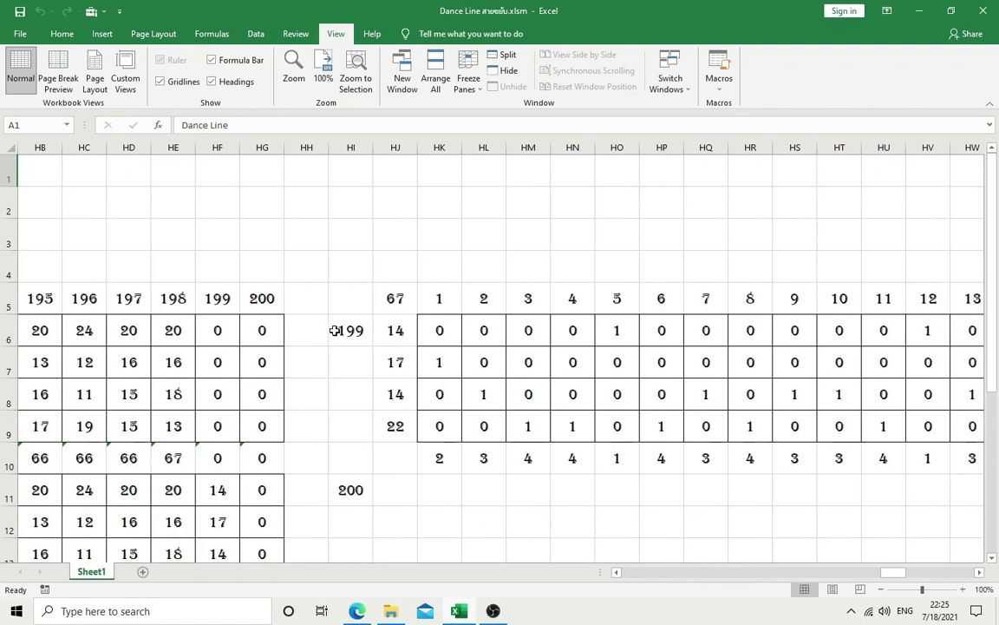
click(719, 82)
click(729, 102)
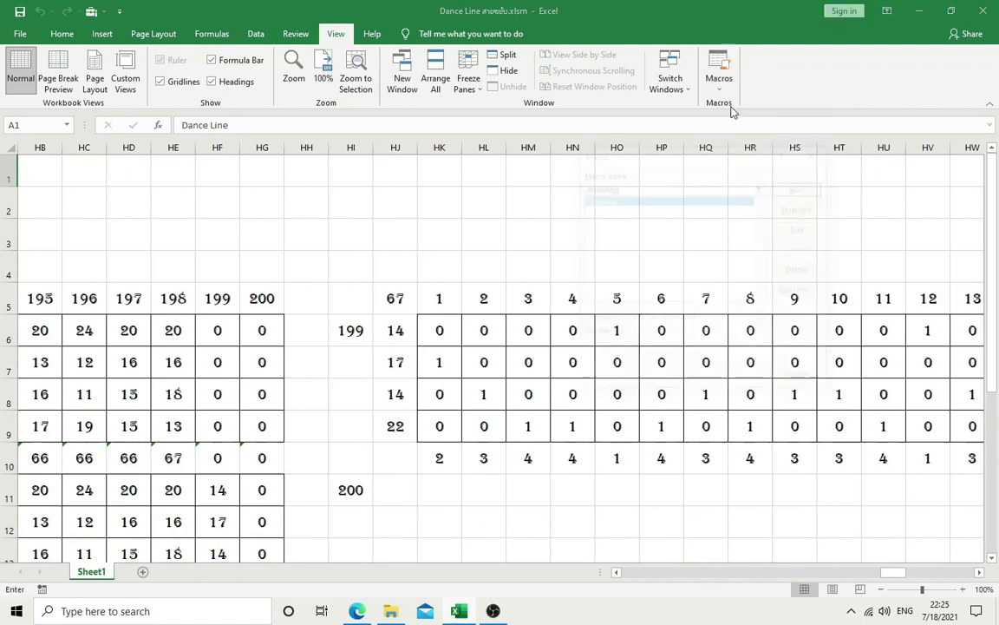
click(801, 228)
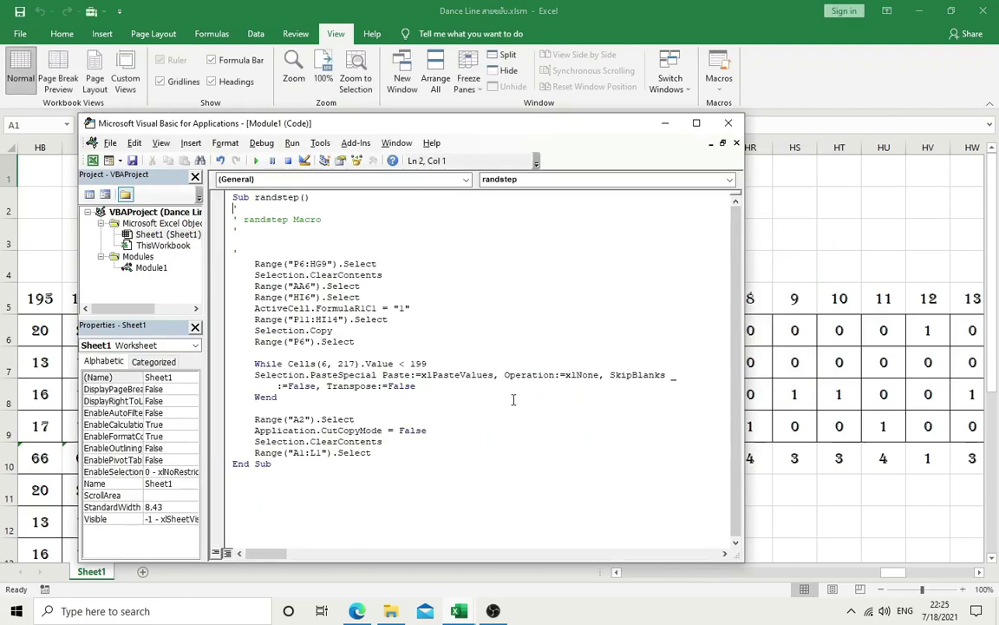
click(433, 363)
key(BackSpace)
key(BackSpace)
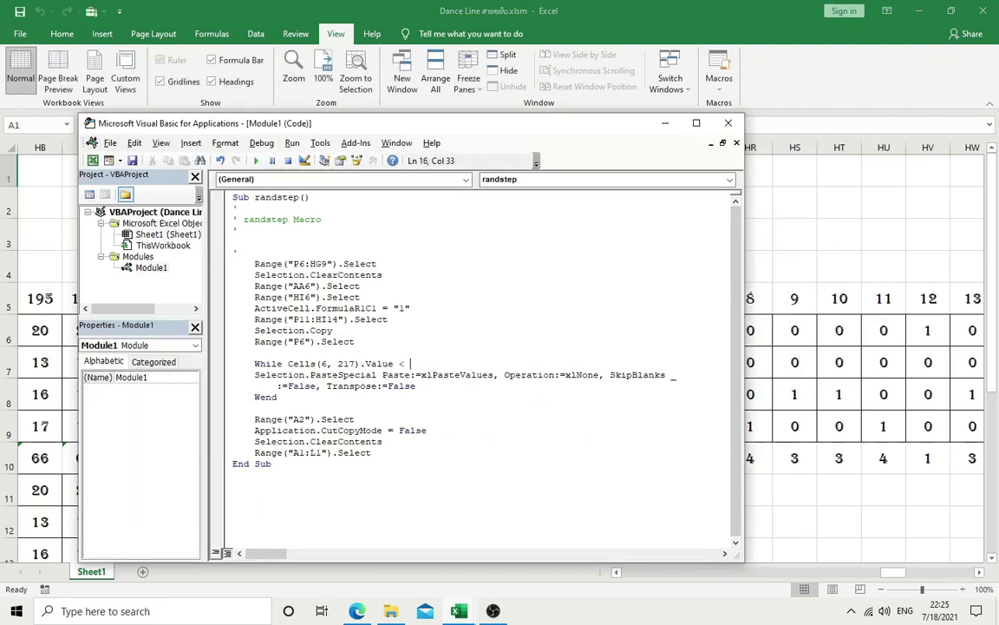
text(201)
click(665, 122)
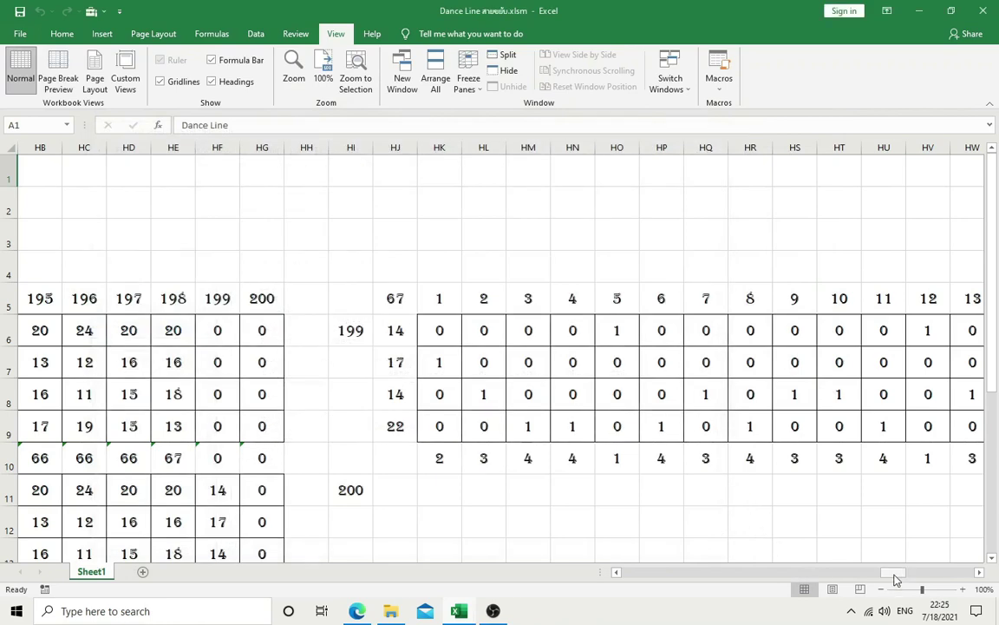
Step: Rerun Button 1 and check the grid now fills through HF6:HG9
drag(892, 572, 634, 571)
click(617, 266)
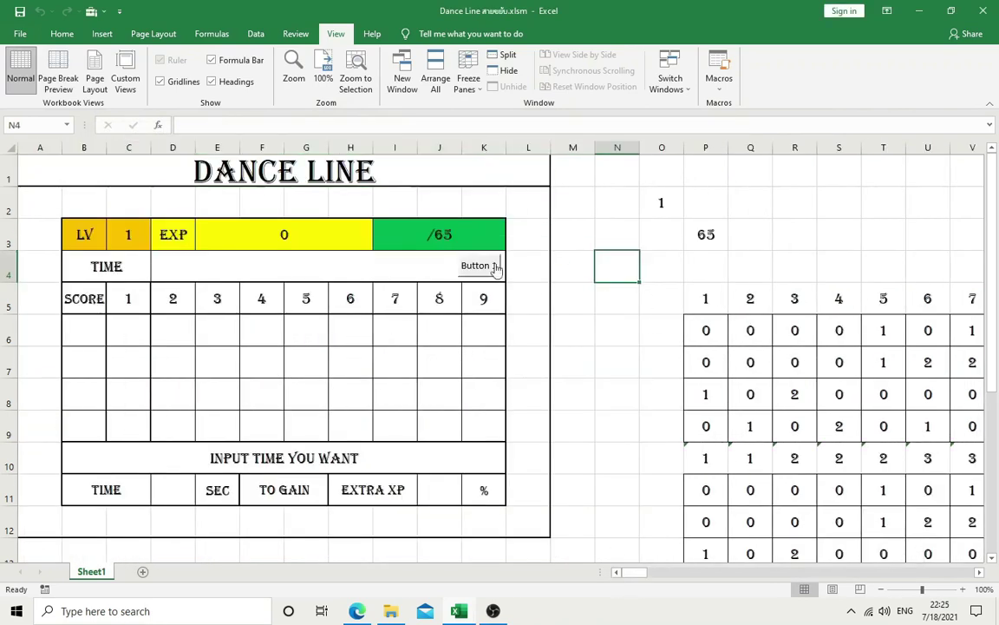
click(479, 263)
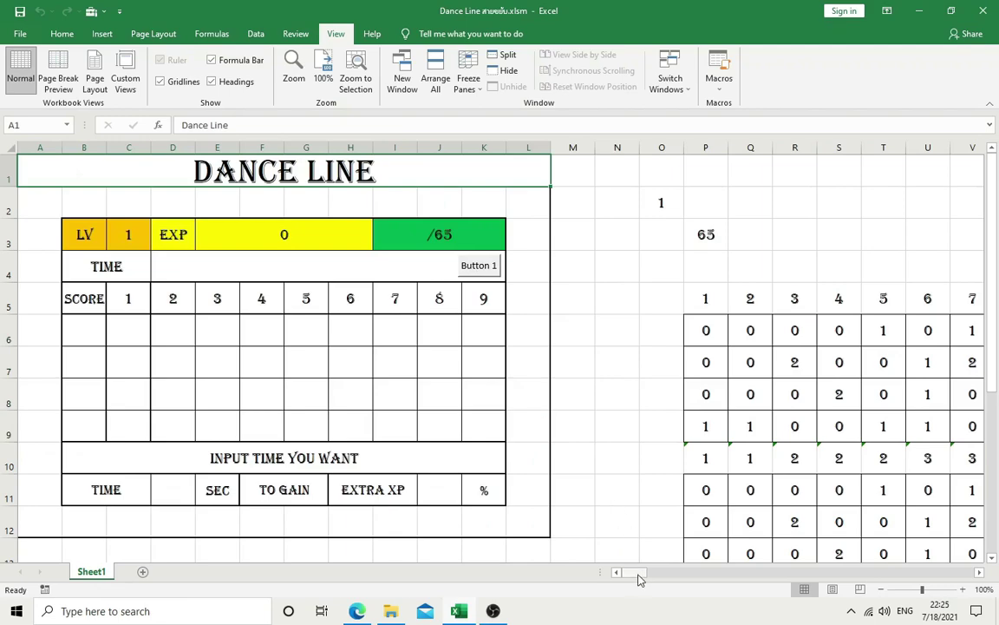
mouse_move(636, 572)
mouse_down()
mouse_move(910, 573)
mouse_move(891, 571)
mouse_up()
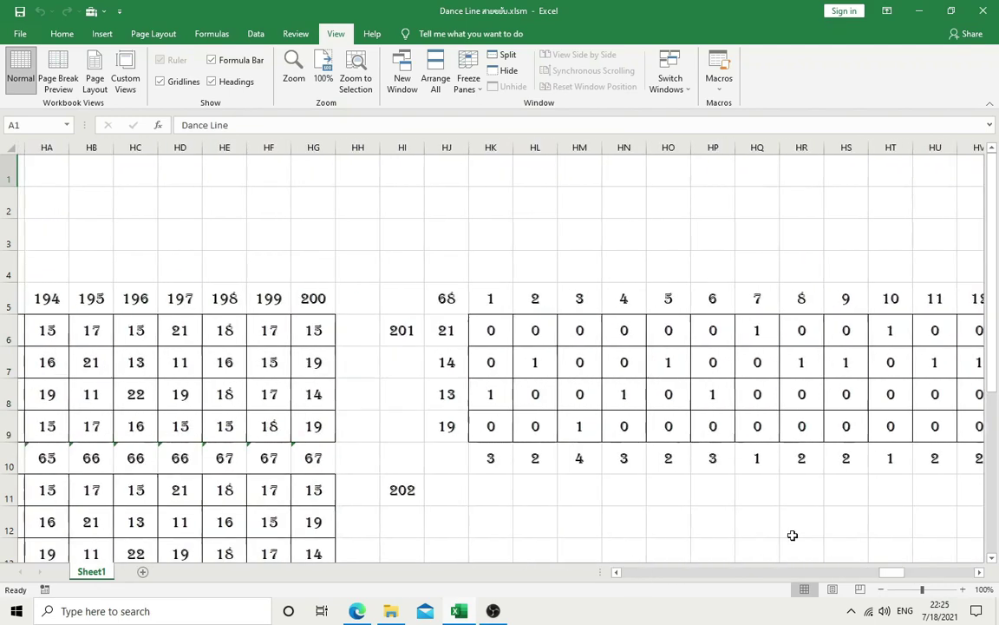
drag(333, 329, 269, 419)
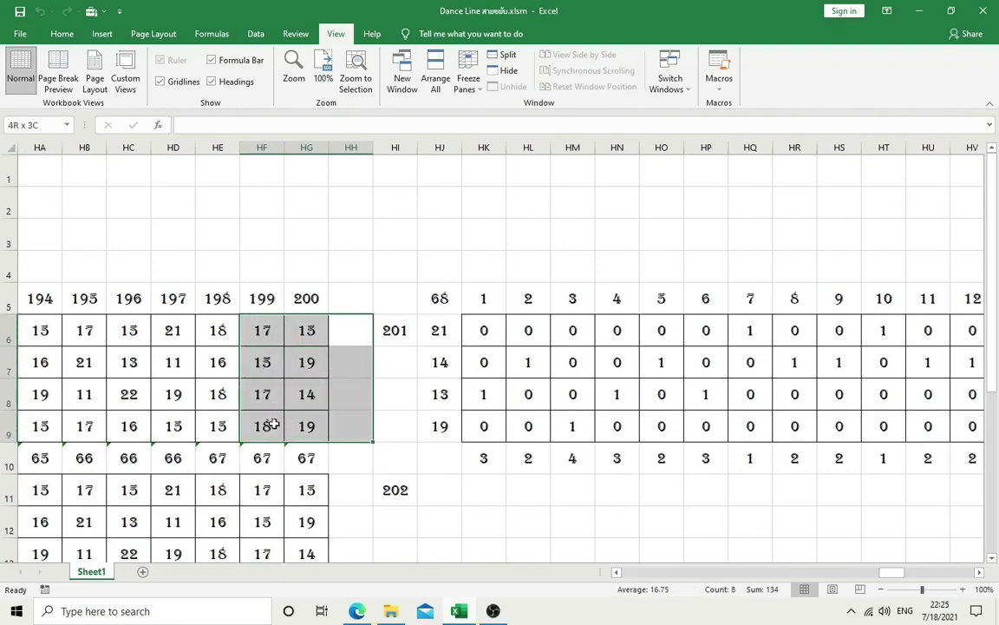
click(487, 460)
drag(890, 573, 625, 573)
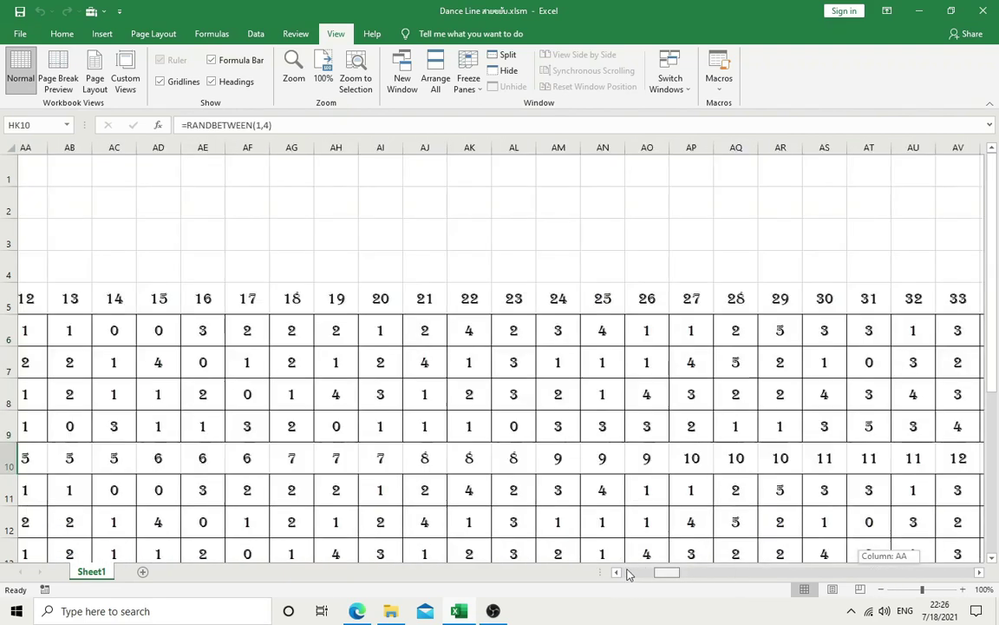
Step: Enter 1 as the step counter in cell N5
click(573, 394)
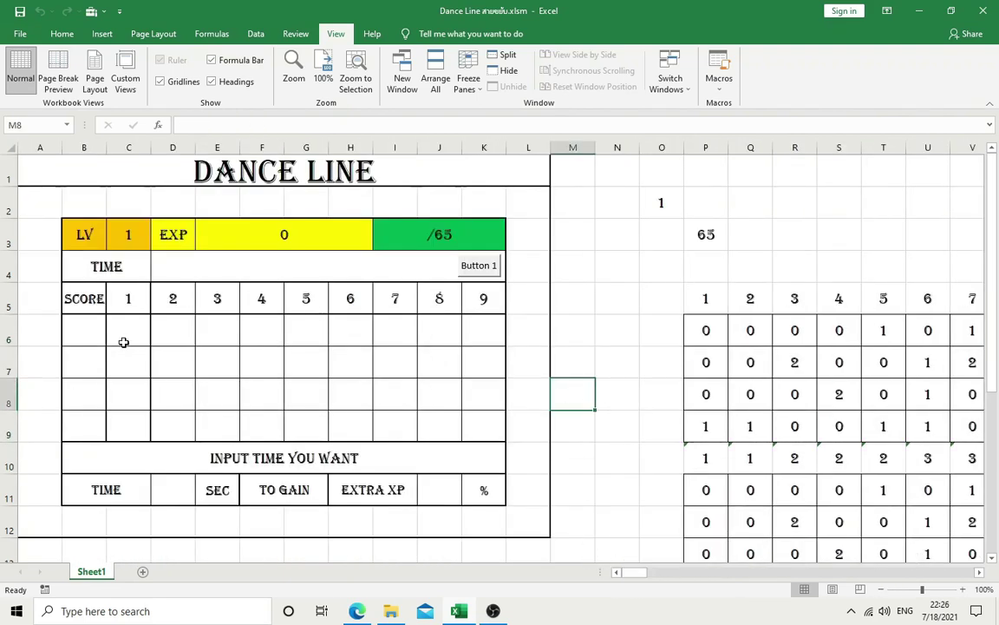
click(122, 338)
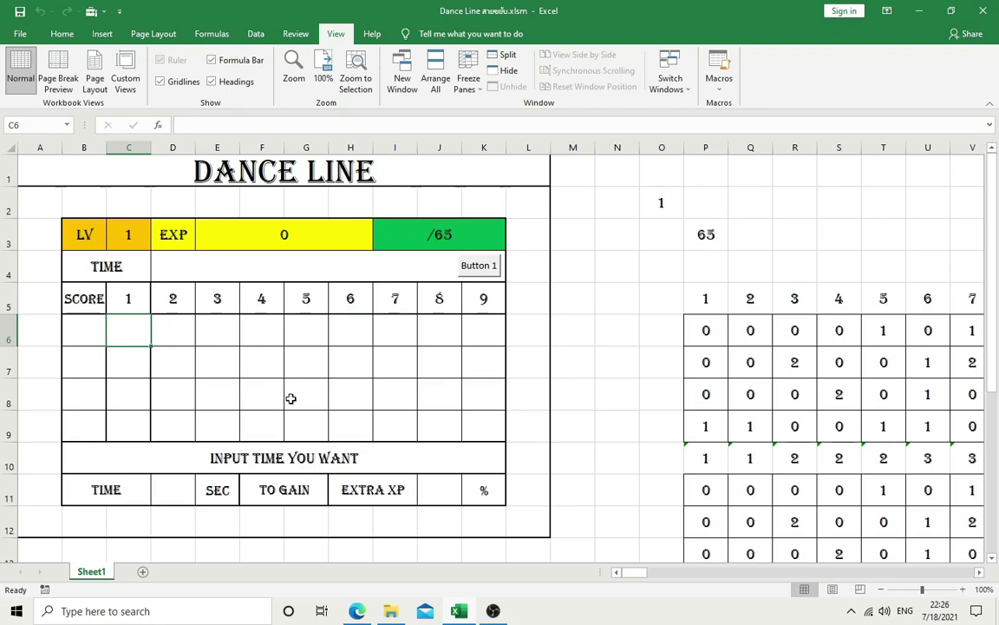
scroll(296, 377, down, 1)
scroll(555, 323, up, 1)
click(621, 310)
text(1)
key(Return)
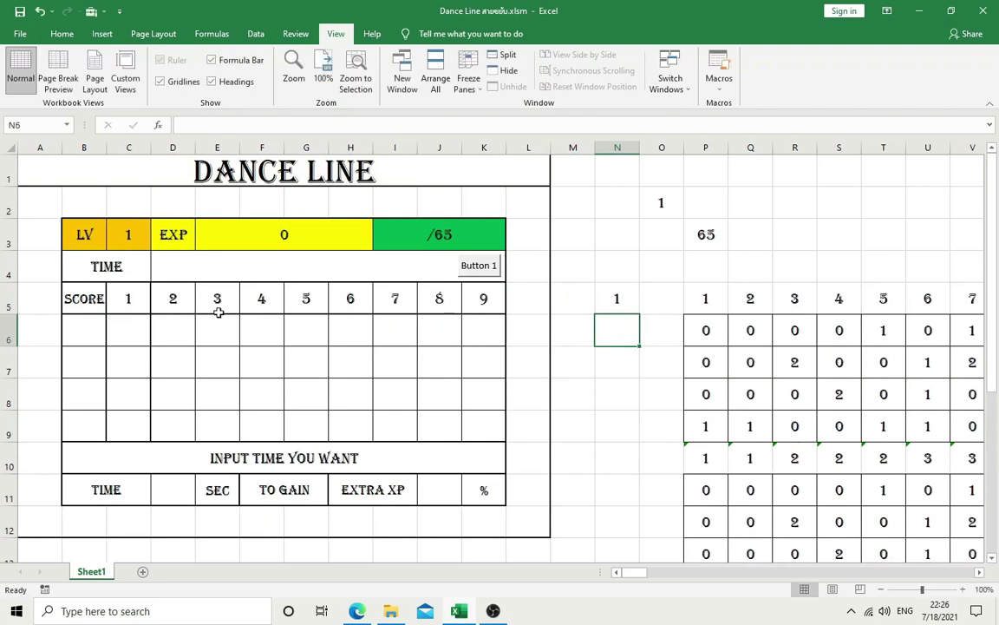
Step: Enter =INDEX(P6:HG6,N5) in cell C6
click(124, 298)
drag(124, 299, 499, 295)
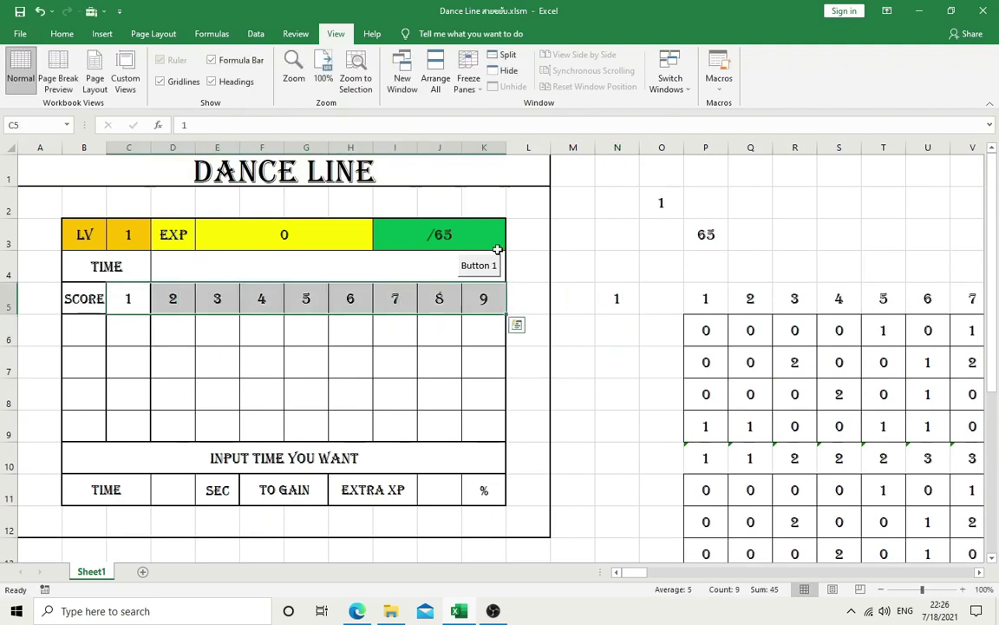
click(123, 327)
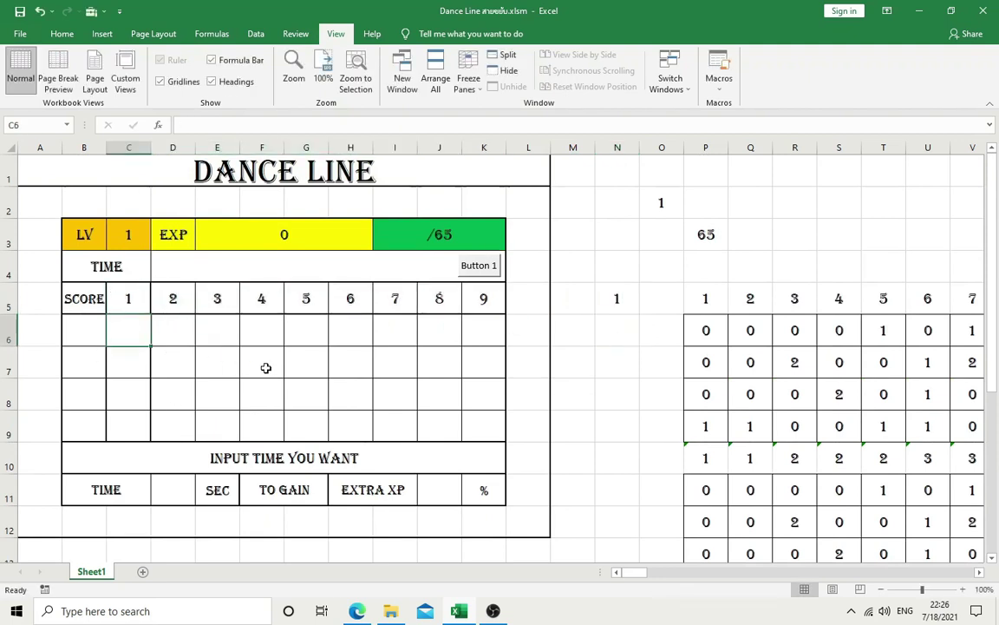
text(=ind)
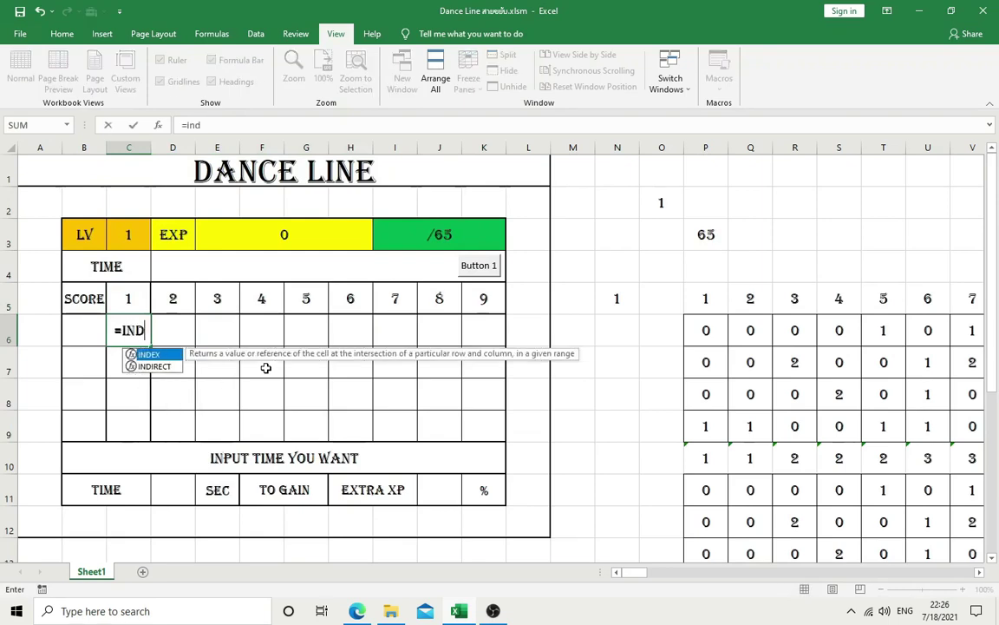
text(ex()
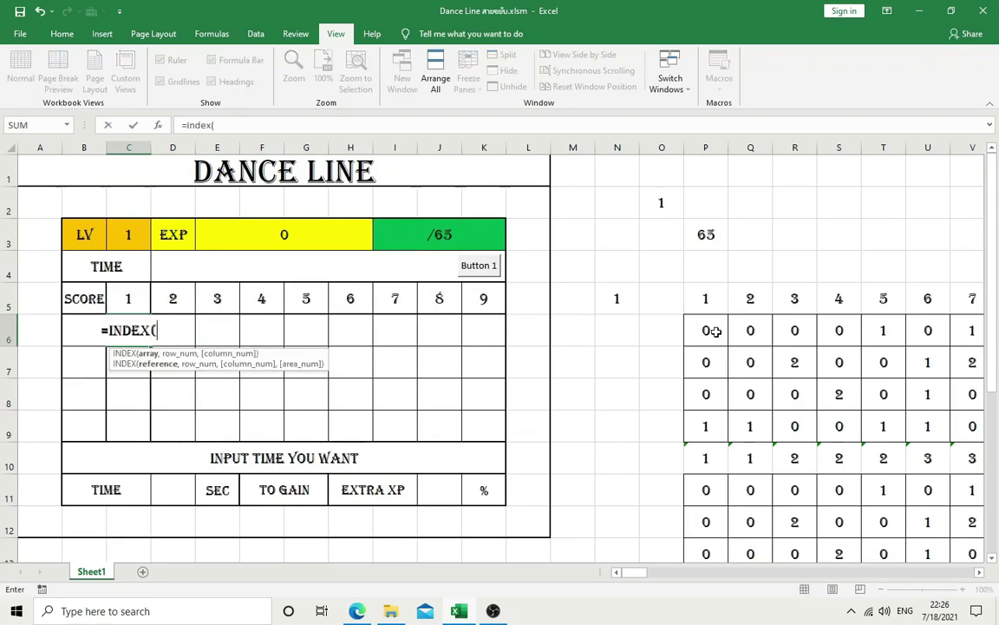
mouse_move(705, 330)
mouse_down()
mouse_move(997, 335)
mouse_move(901, 330)
mouse_up()
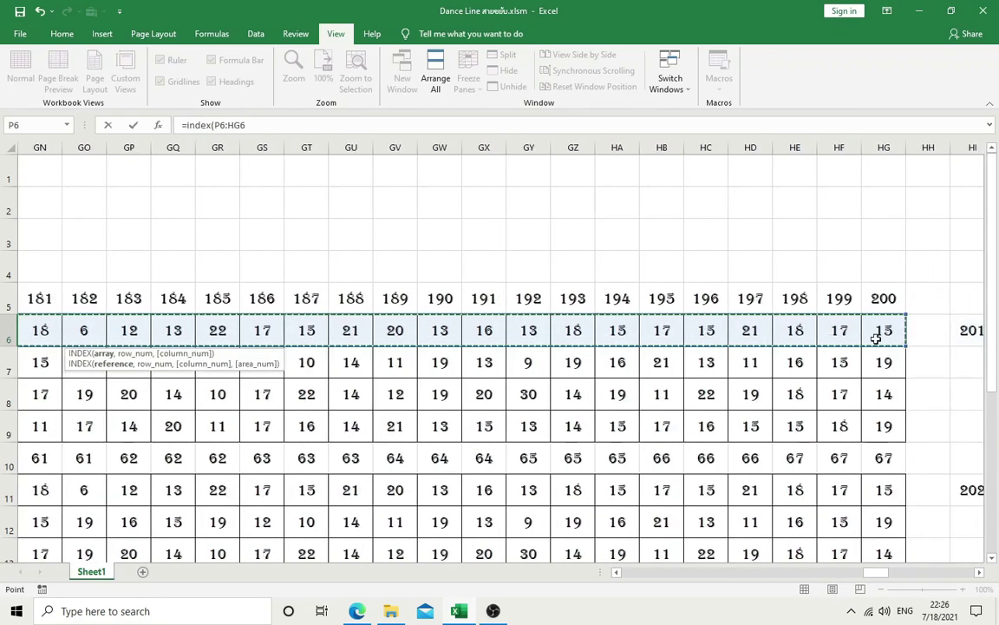
click(269, 119)
text(,)
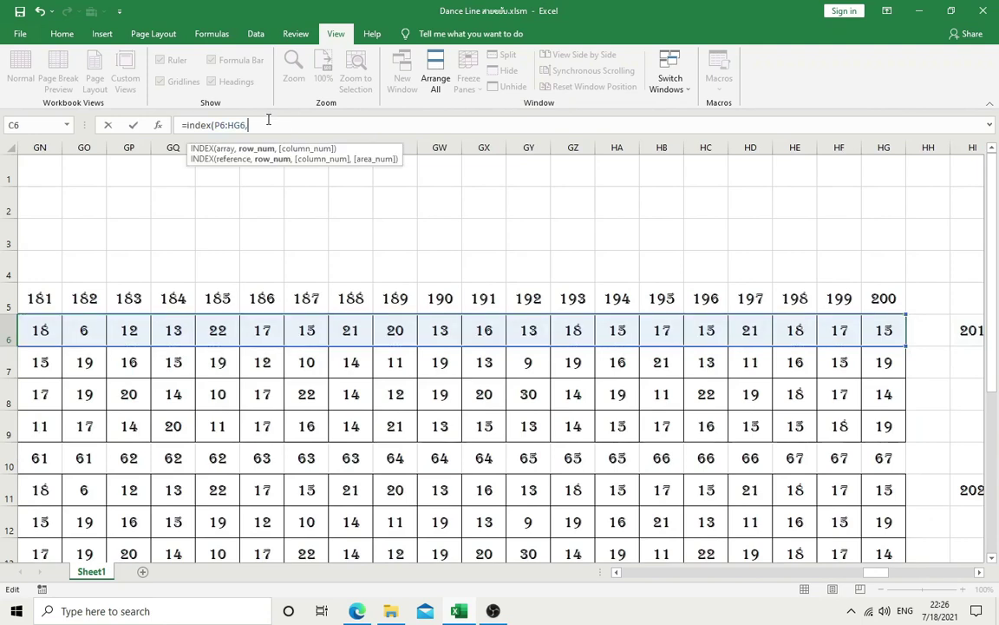
drag(865, 573, 597, 549)
click(617, 295)
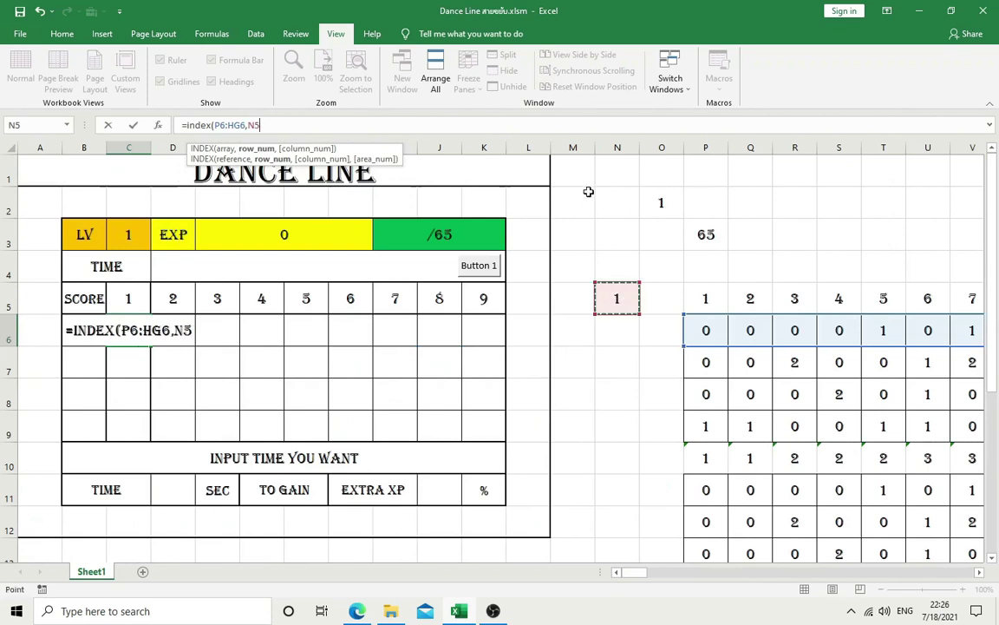
key(Return)
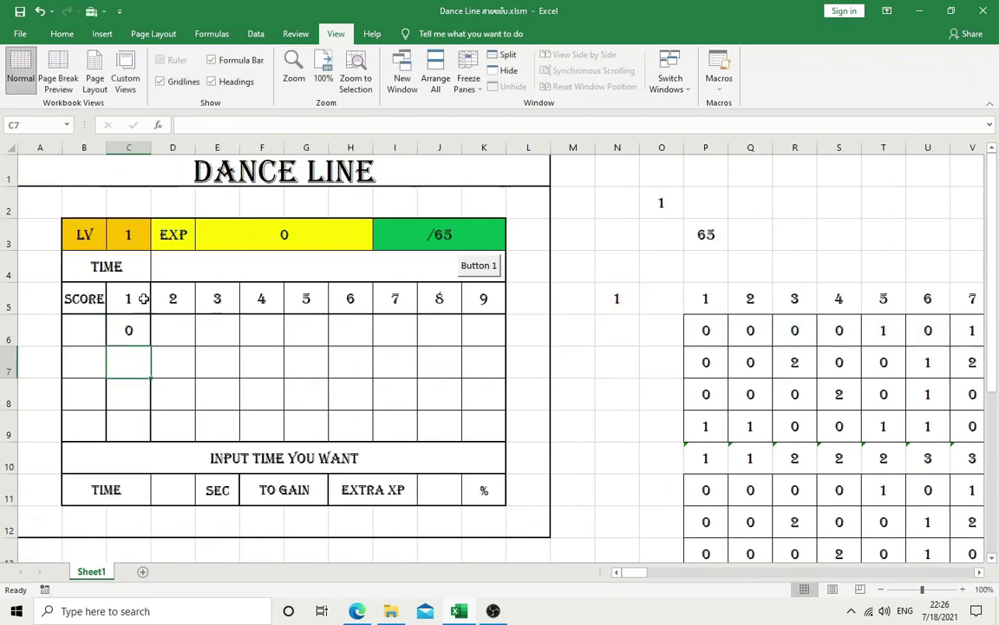
Step: Wrap the C6 INDEX in IF(AND(N5>0,N5<201), …, 0)
key(Up)
click(186, 125)
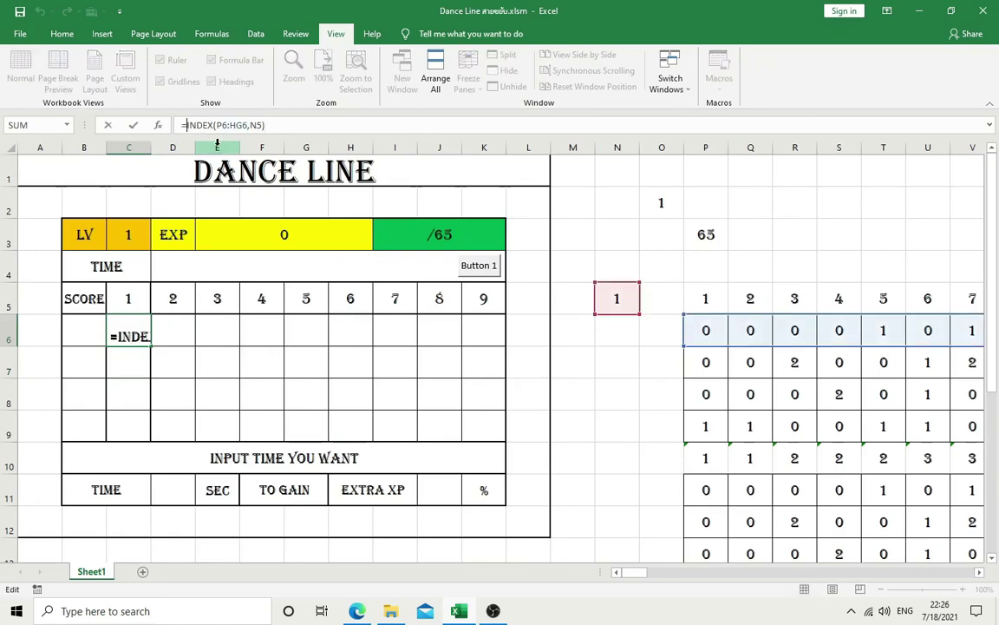
text(IF()
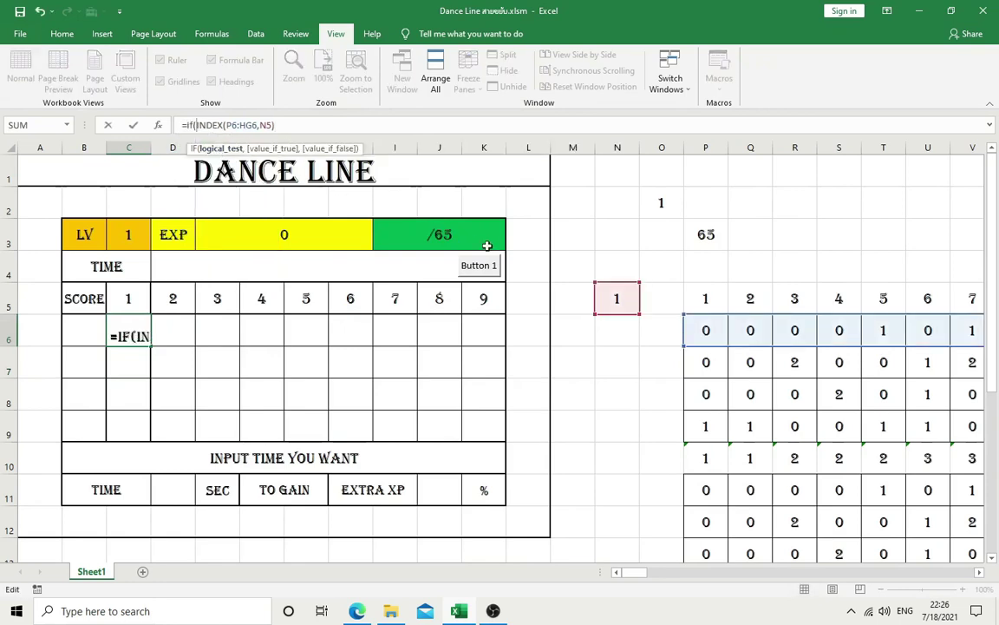
click(634, 300)
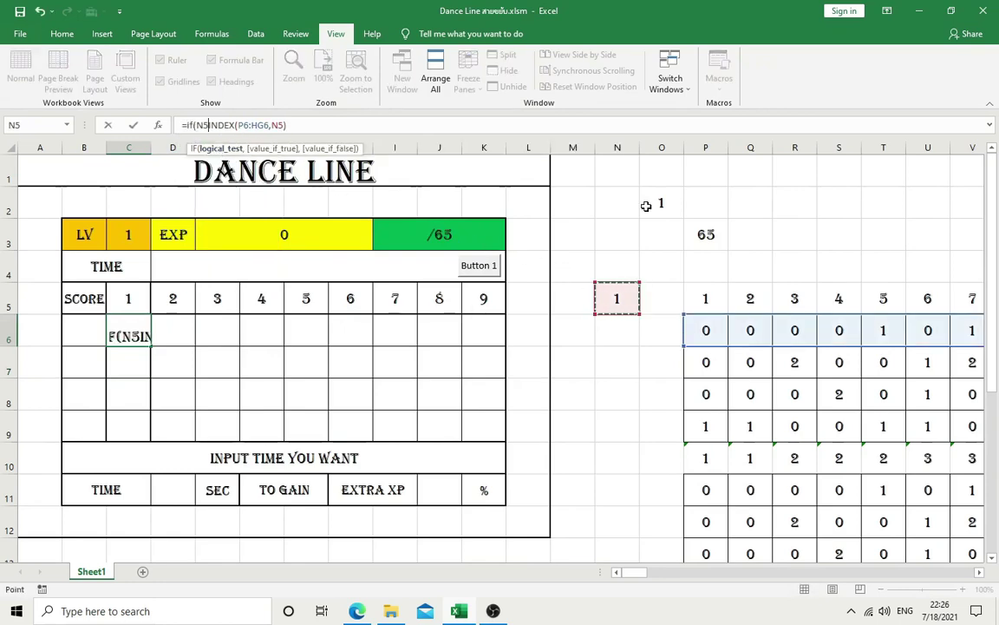
text(>0)
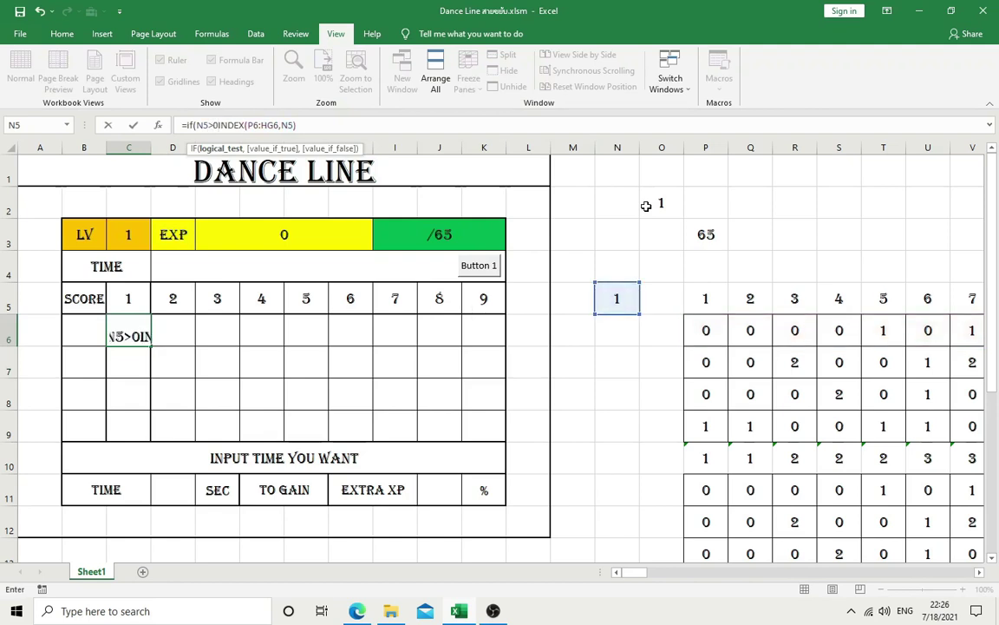
text(,)
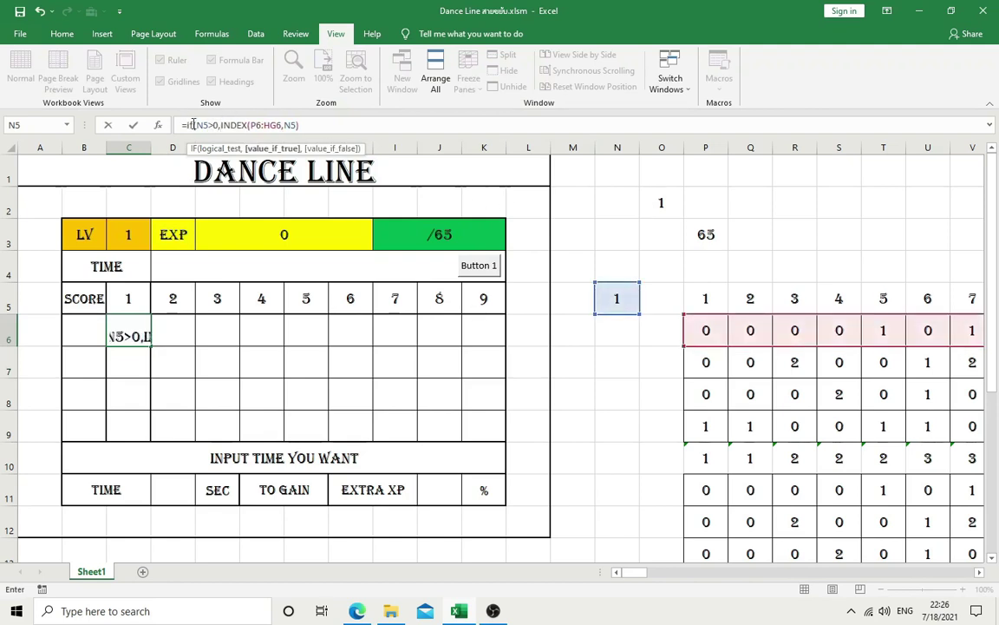
click(193, 124)
text(and()
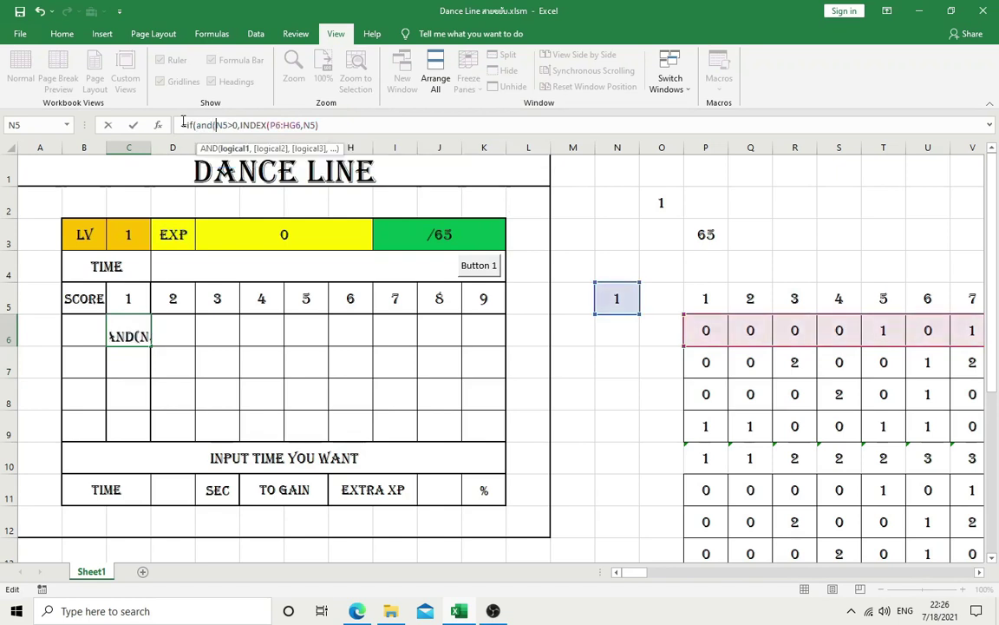
click(237, 125)
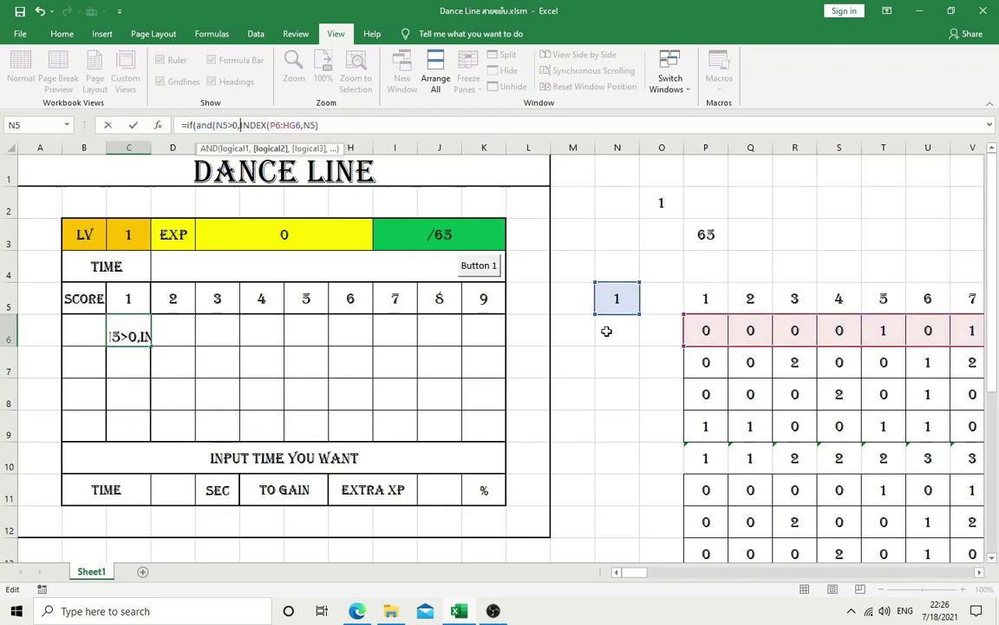
text(N5<2)
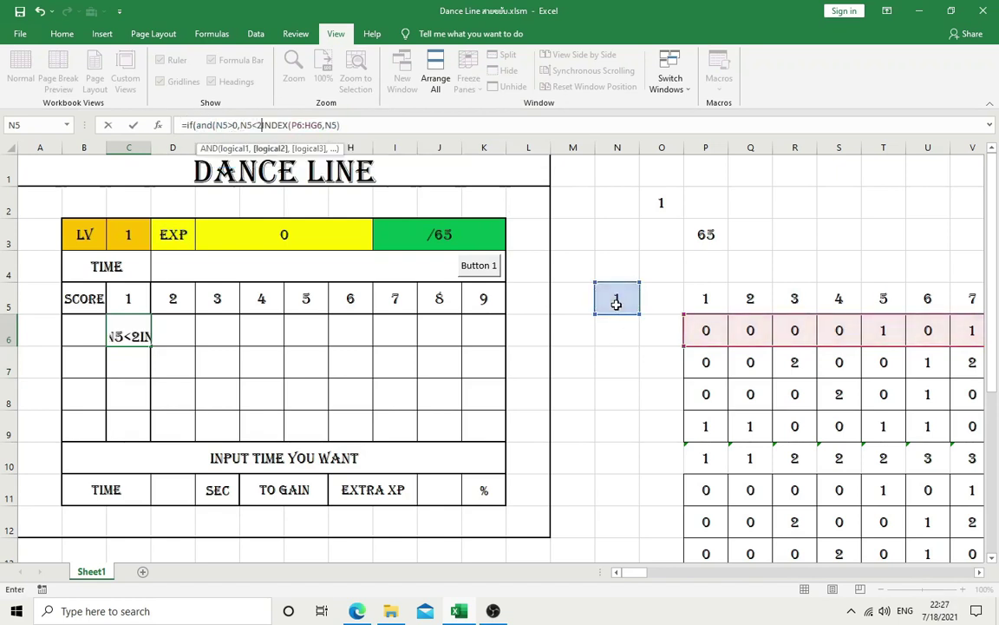
text(01))
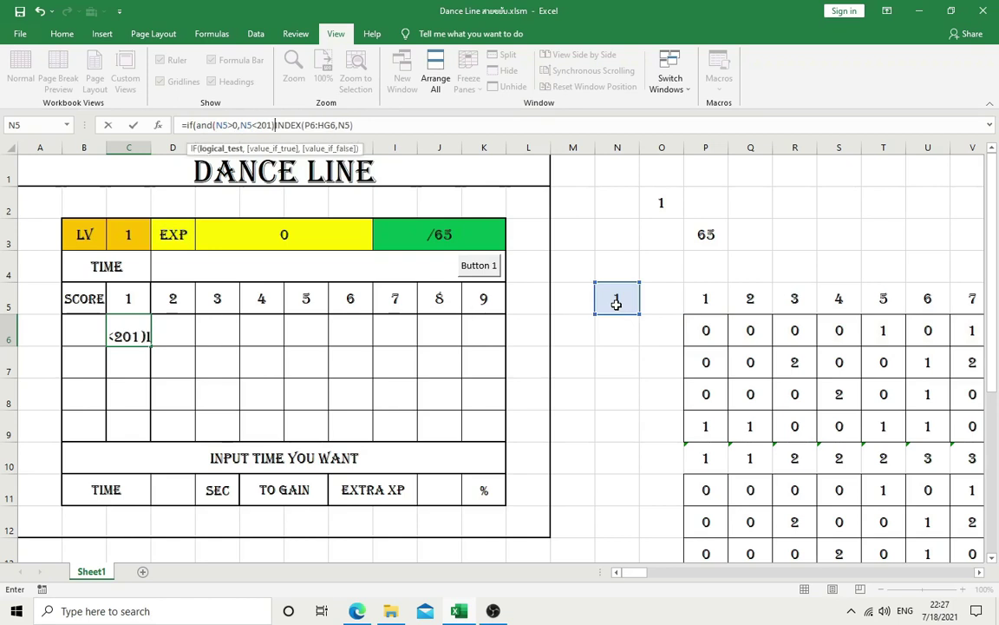
text(,)
click(411, 124)
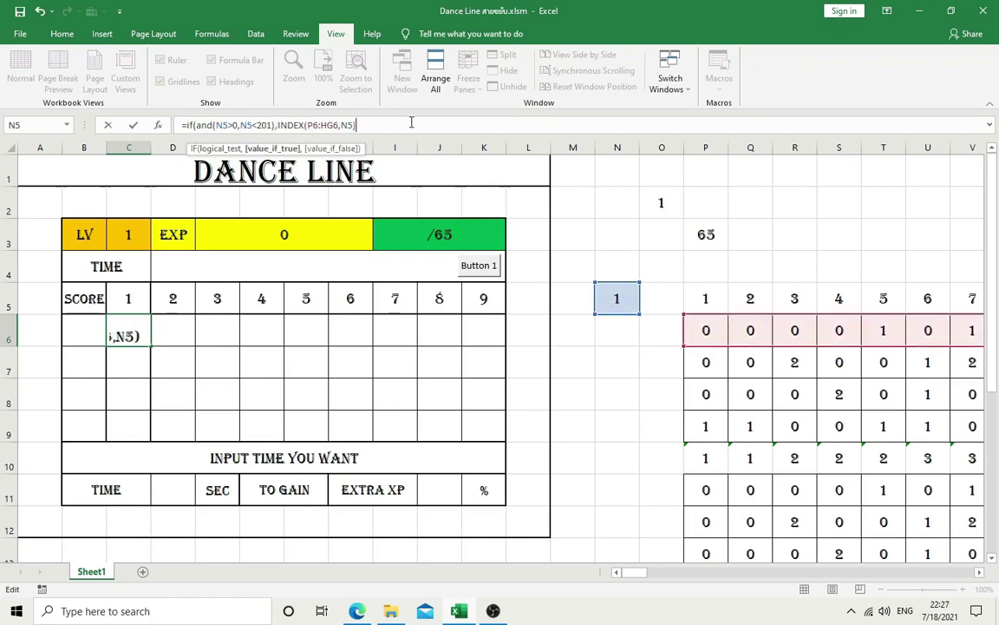
text(,0))
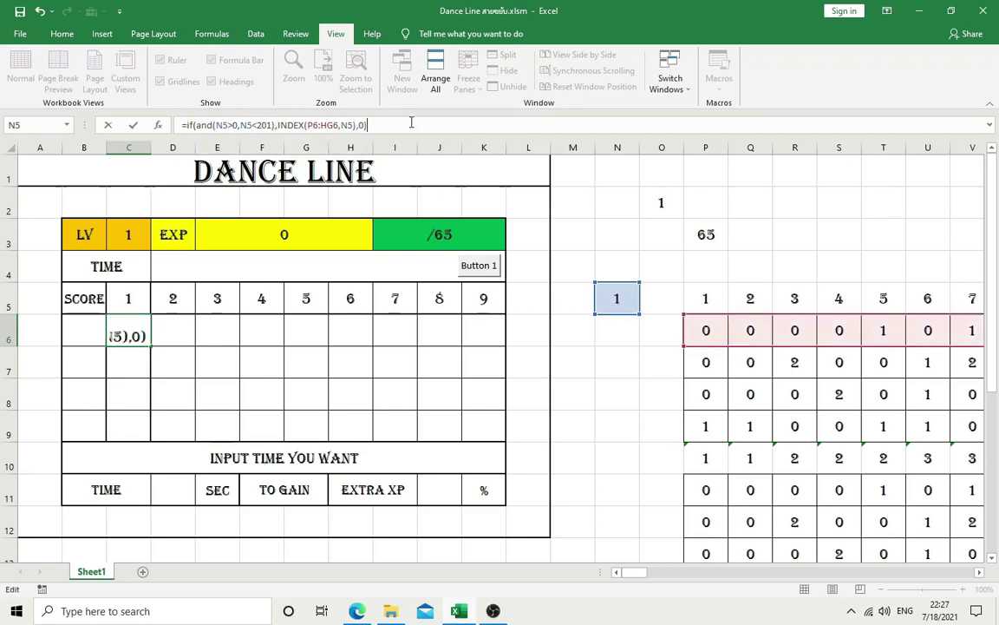
Step: Anchor the C6 references as $N$5, $P6 and $HG6
click(216, 125)
text($)
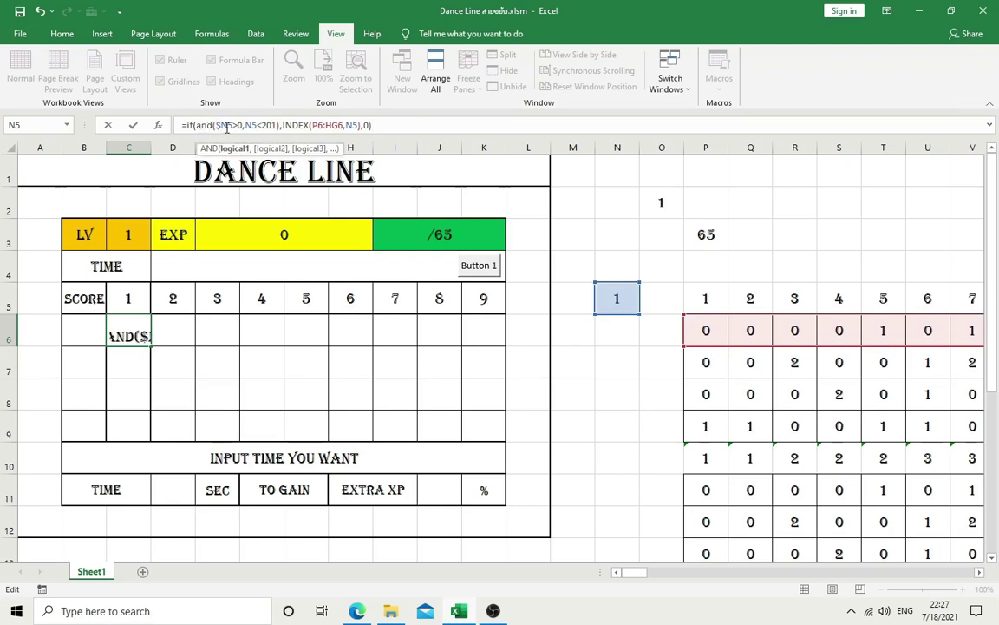
click(228, 124)
text($)
click(251, 128)
text($)
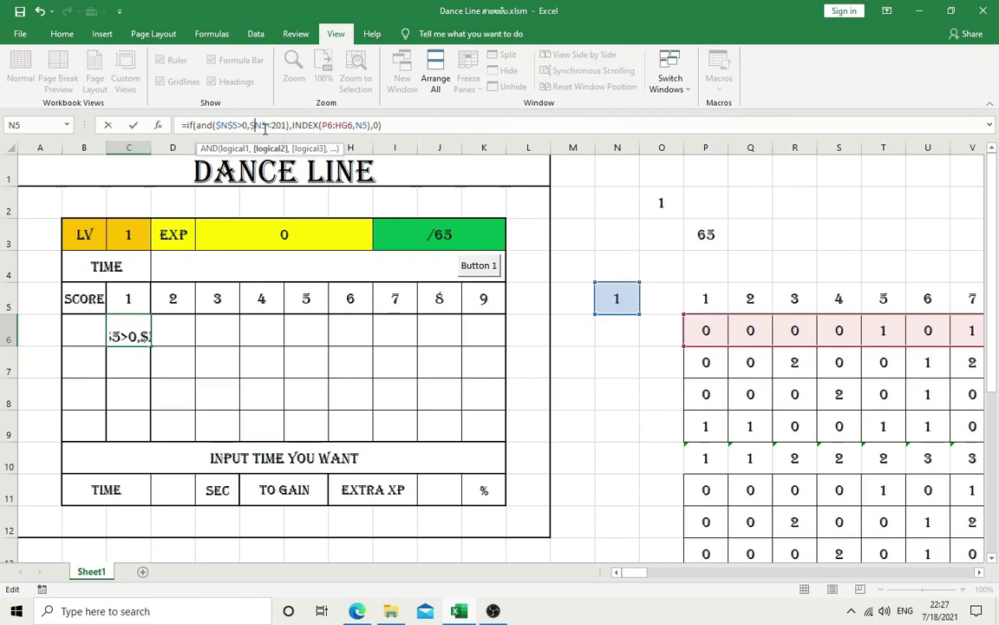
click(264, 125)
text($)
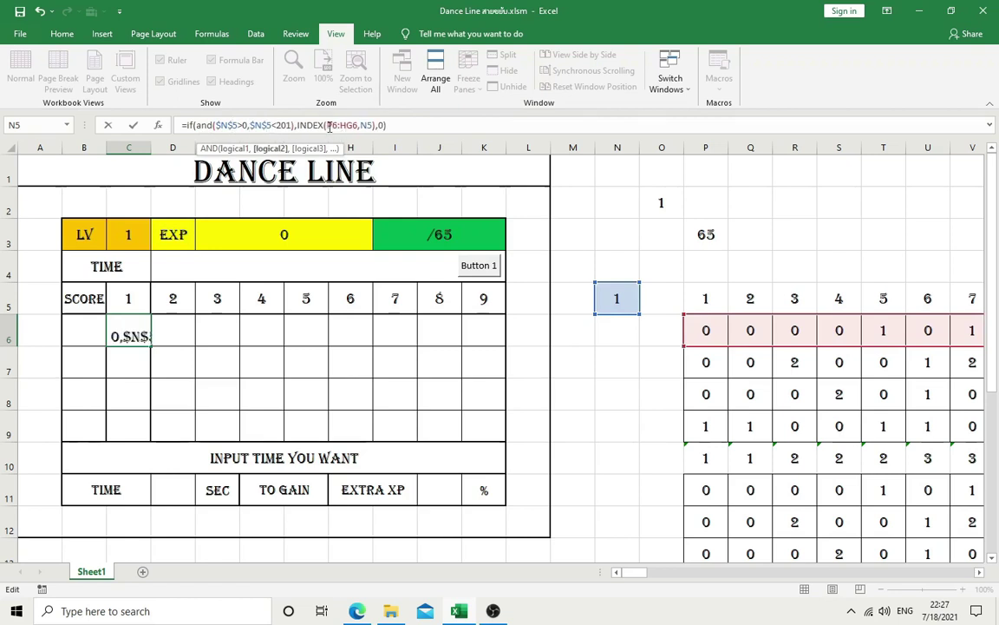
click(328, 125)
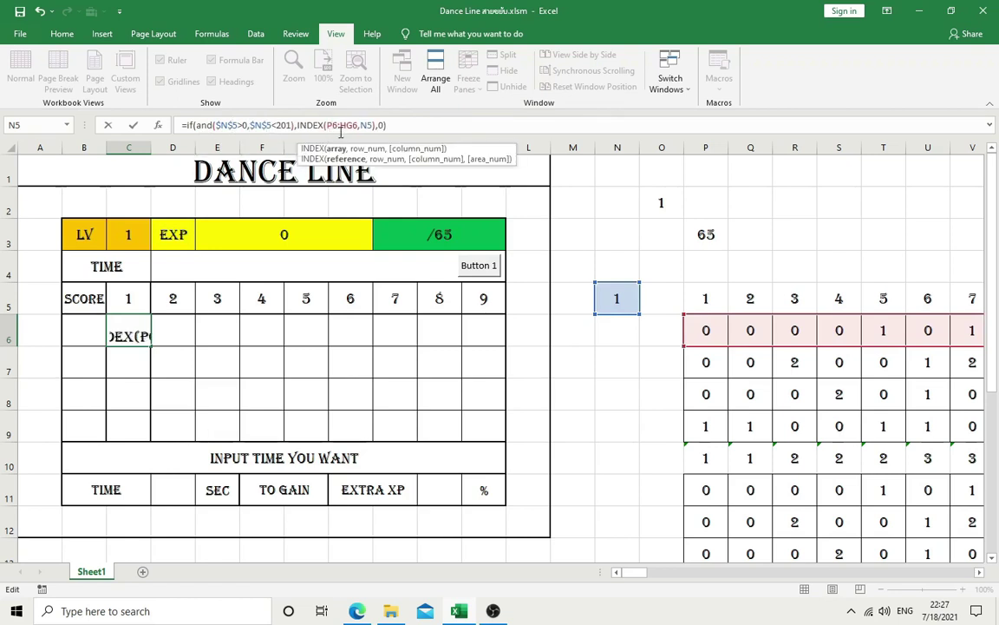
text($)
click(345, 125)
text($)
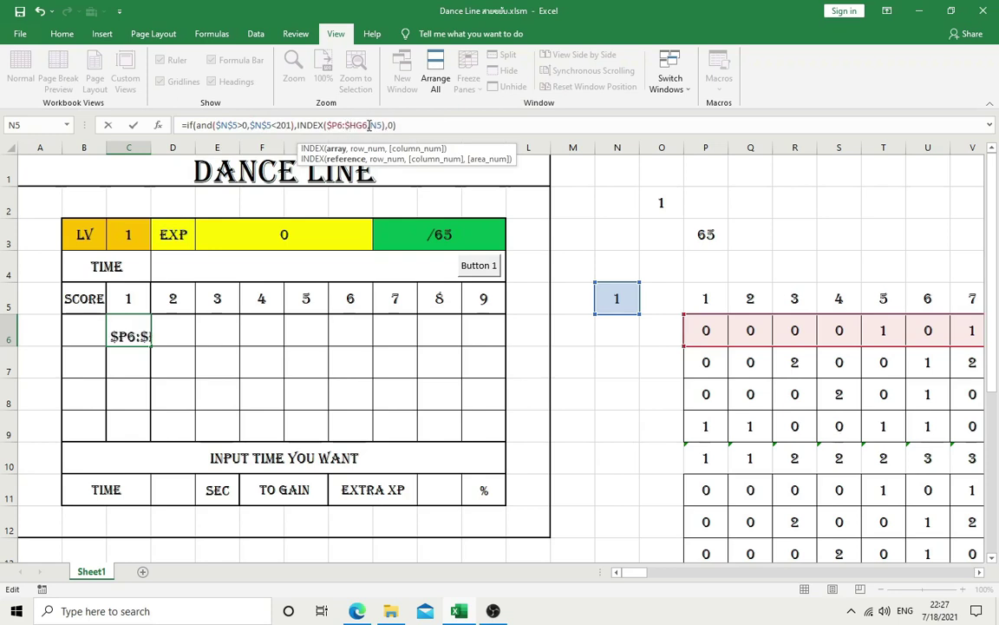
click(370, 125)
text($)
click(376, 125)
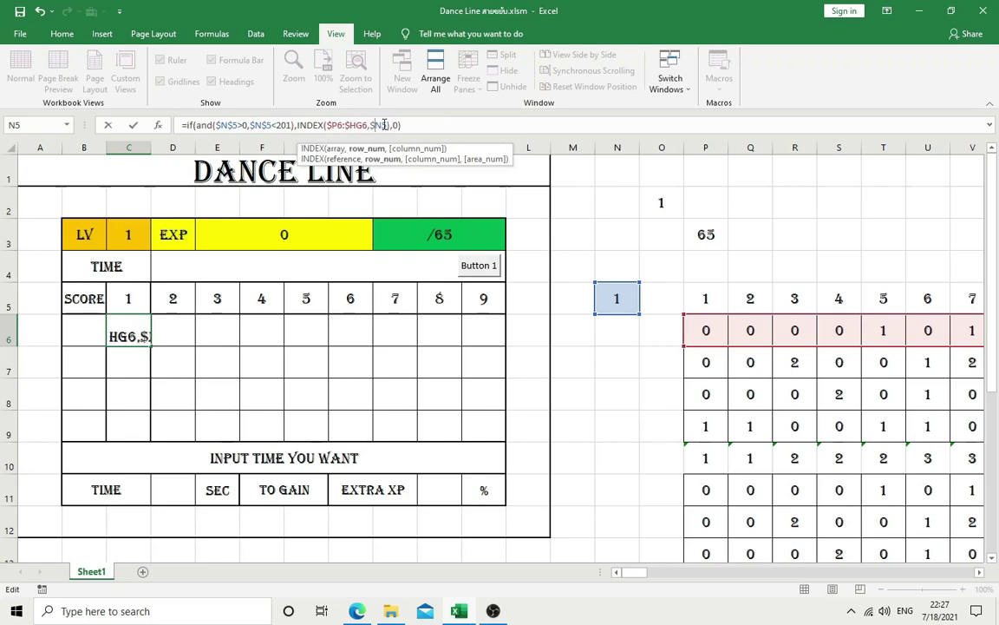
Step: Commit the anchored C6 formula and copy it across to K6
text($)
key(Return)
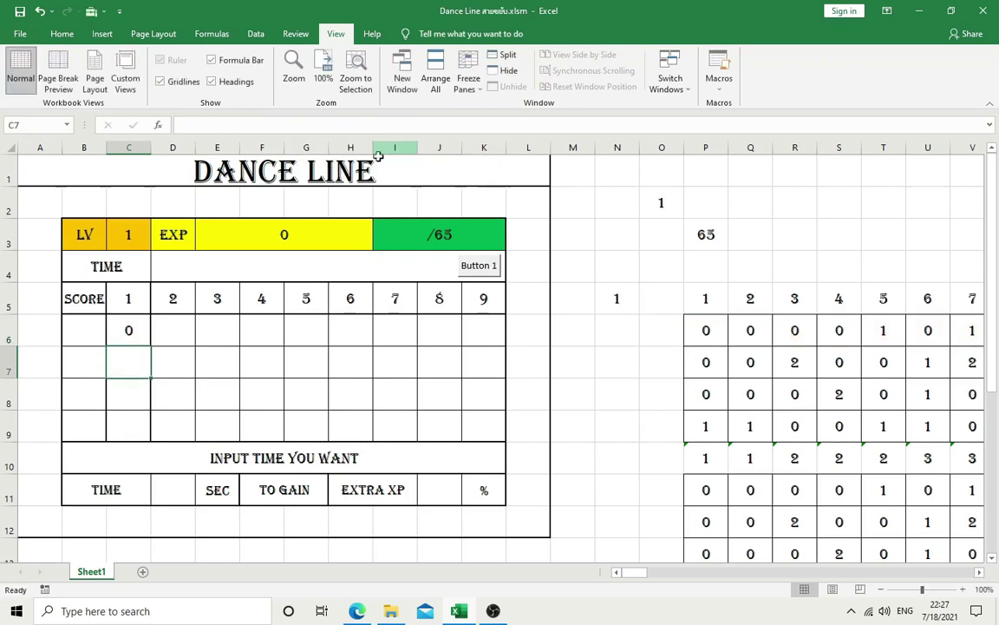
click(137, 334)
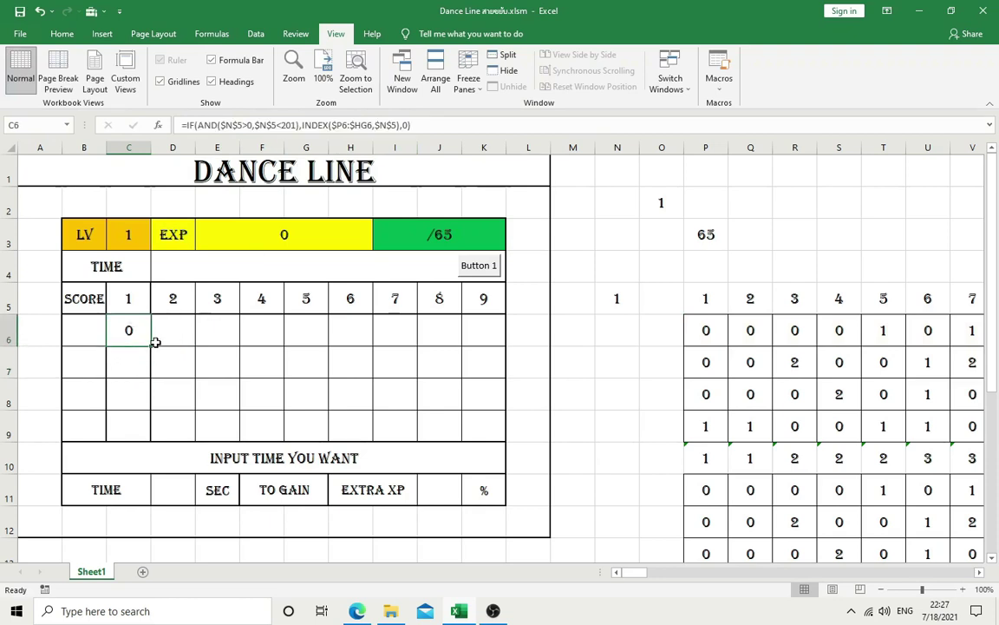
drag(149, 345, 488, 336)
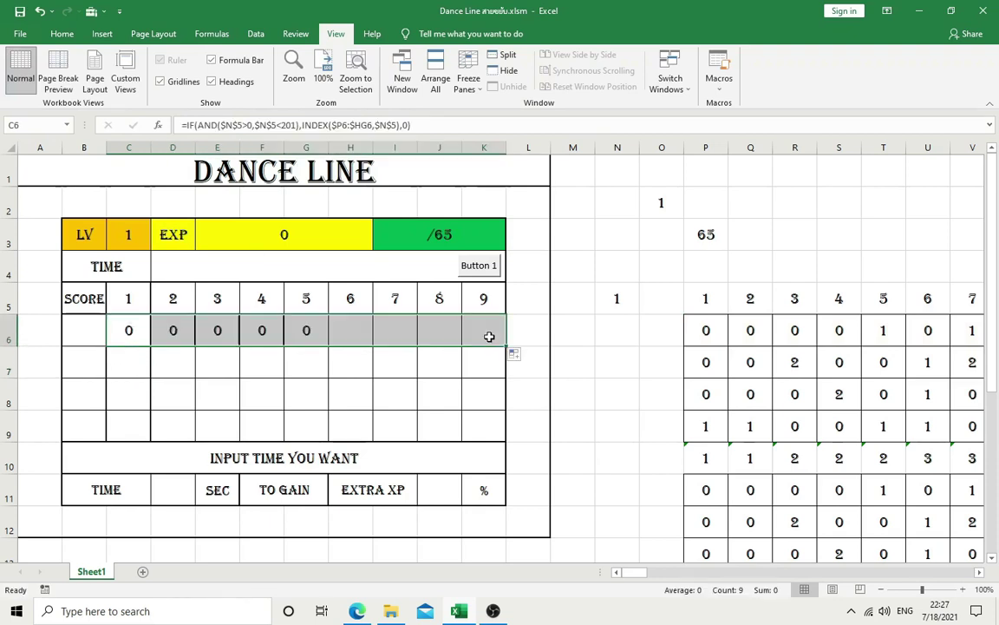
Step: Offset every $N$5 in the D6 formula by +1
click(174, 334)
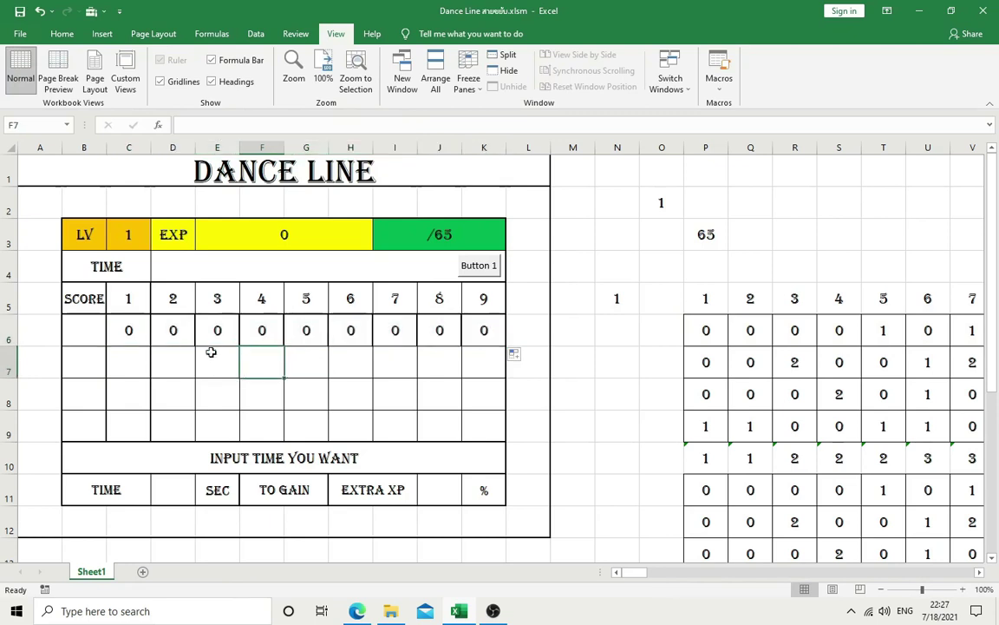
click(244, 126)
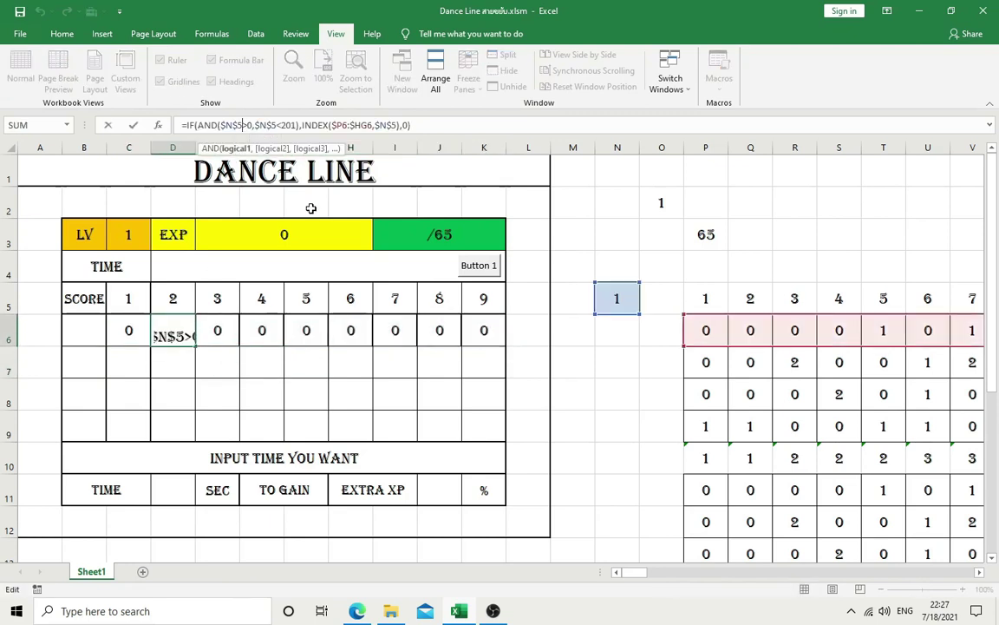
text(+1)
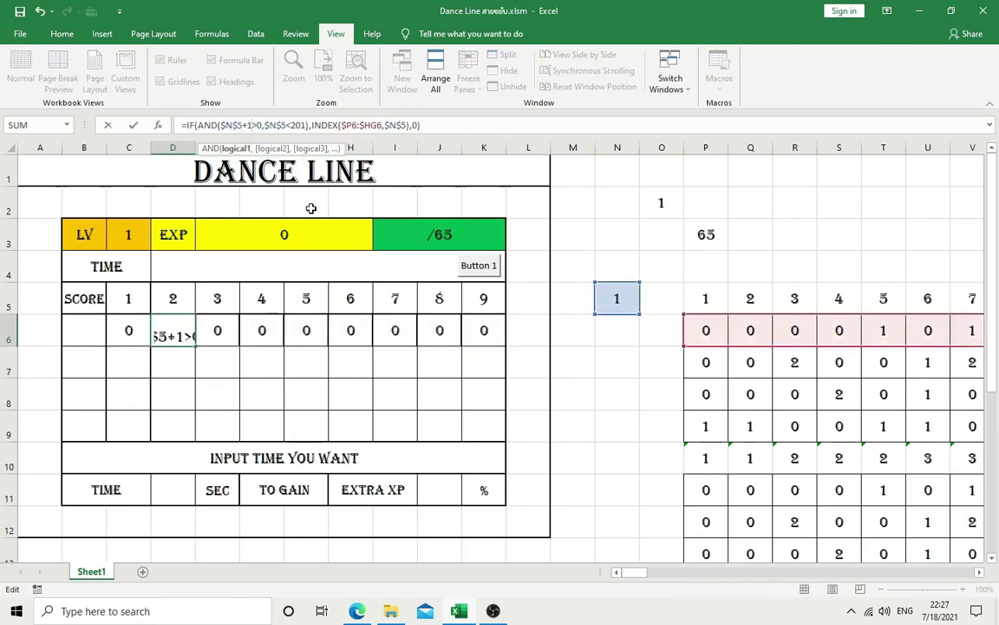
click(288, 126)
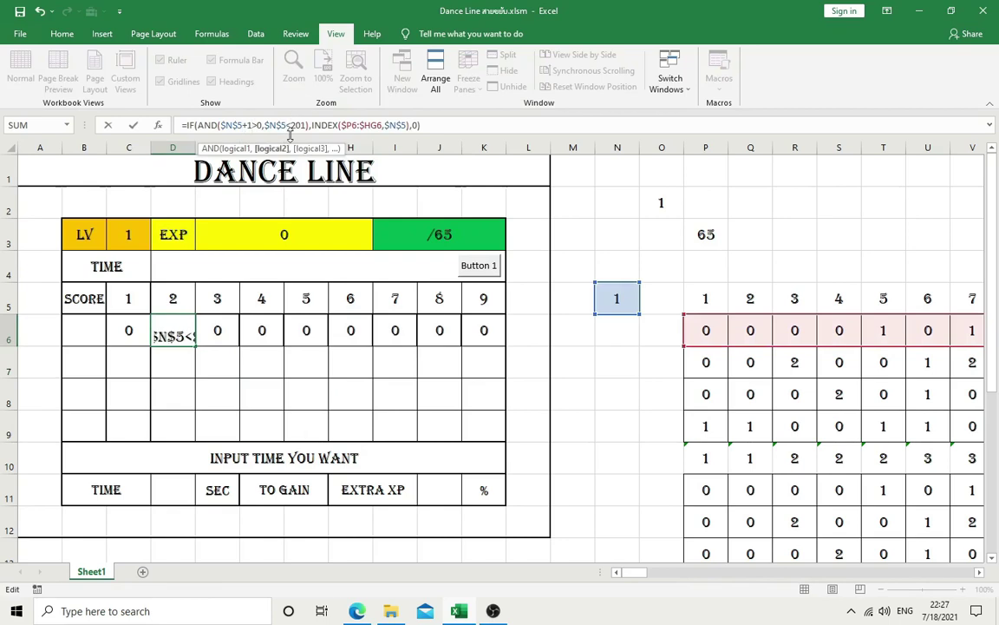
text(+1)
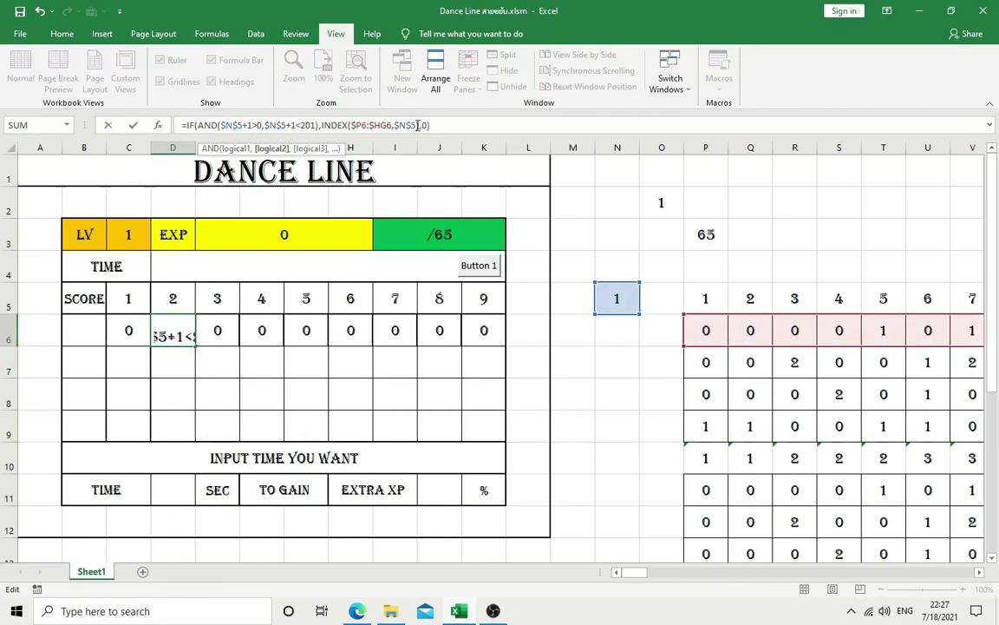
click(418, 125)
text(+1)
key(Return)
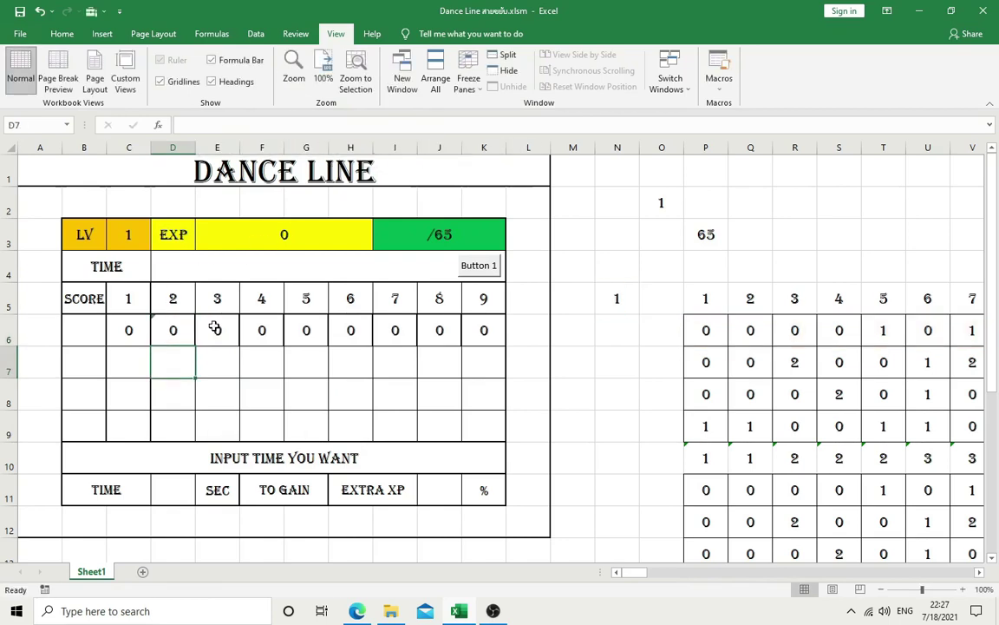
Step: Offset every $N$5 in the E6 formula by +2
click(215, 328)
click(242, 125)
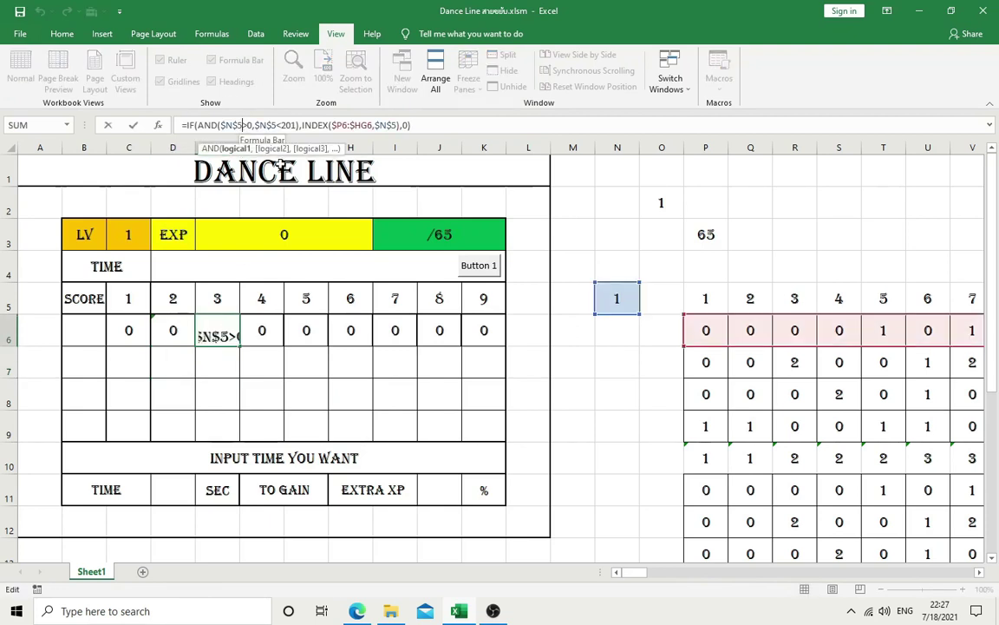
text(+2)
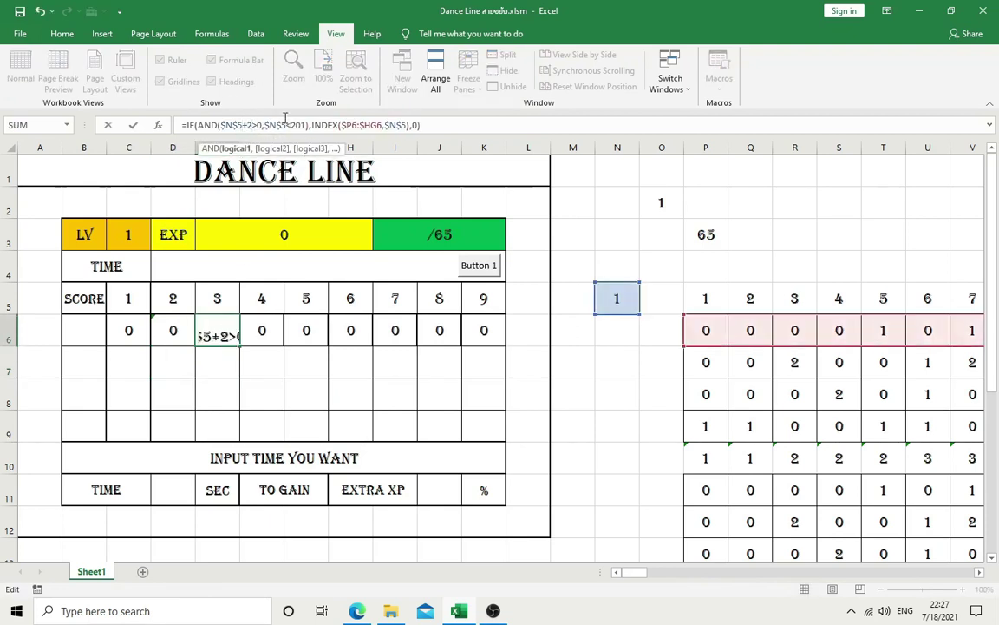
click(289, 125)
text(+2)
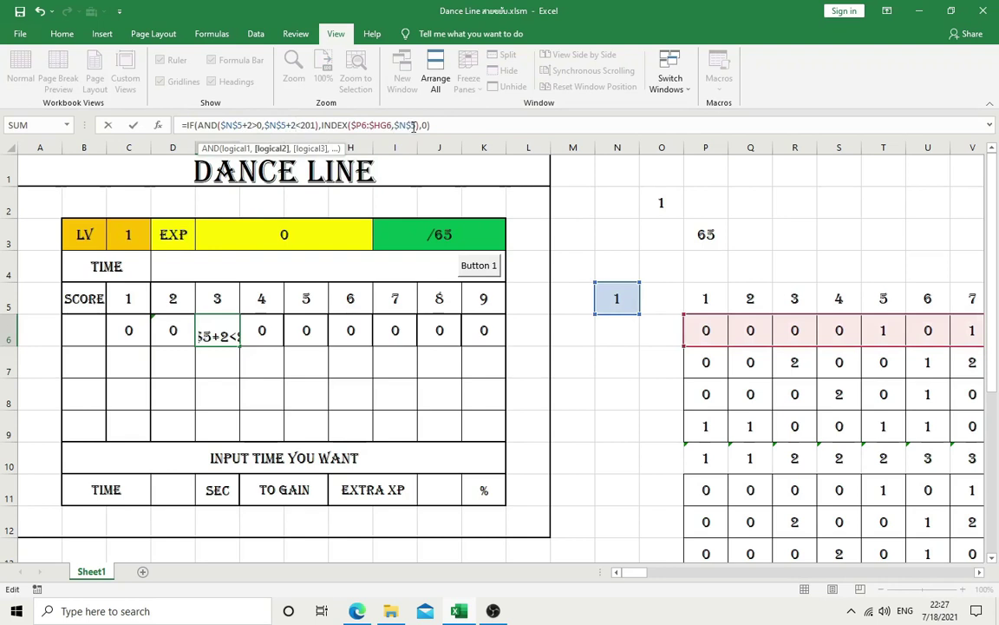
click(417, 125)
text(+2)
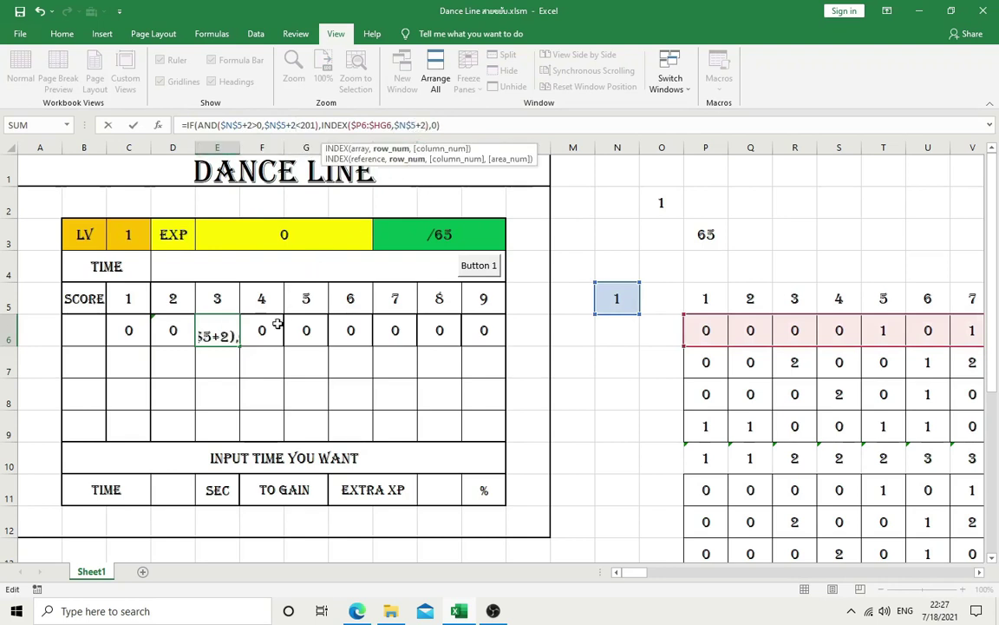
key(Return)
Step: Offset $N$5 by +7 in J6 and by +8 throughout K6
click(269, 325)
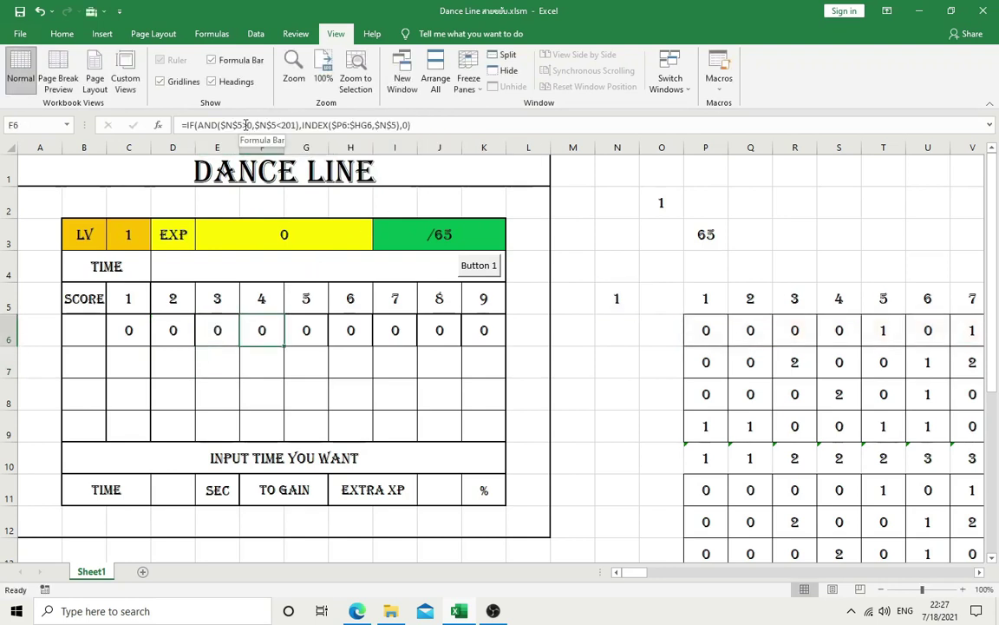
click(246, 125)
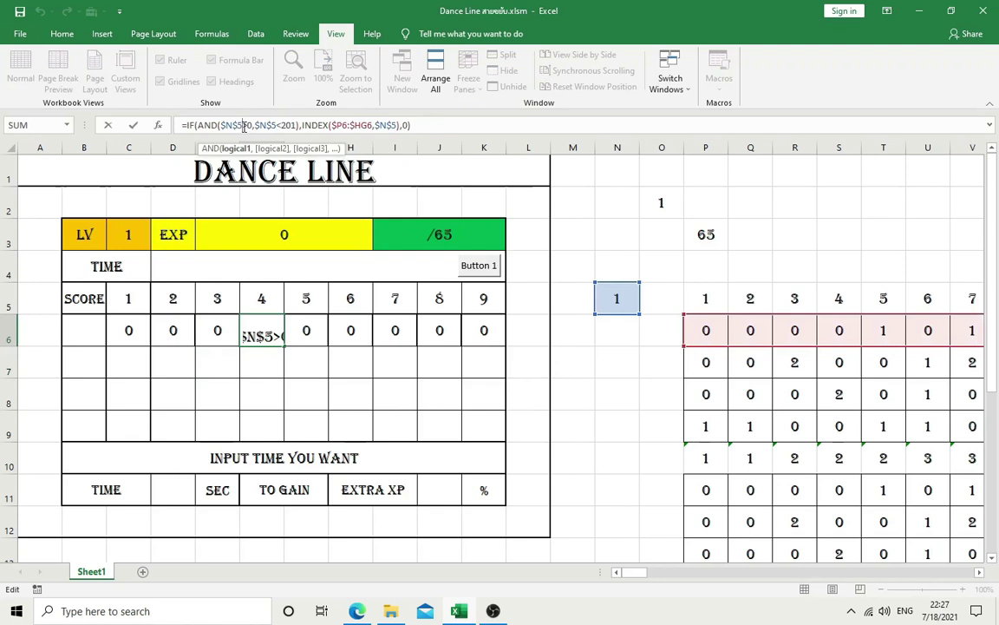
text(+7)
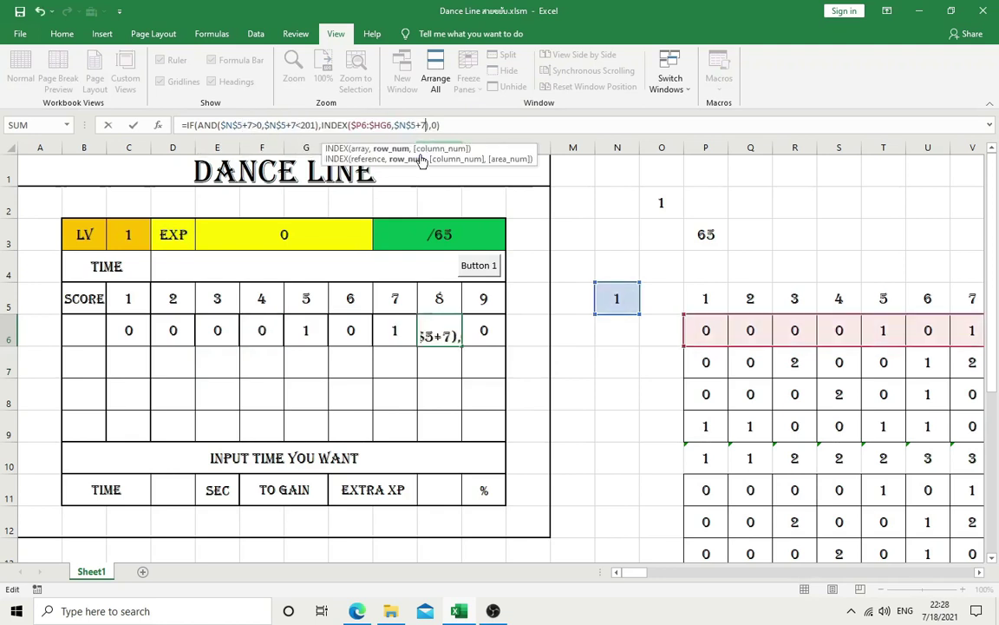
click(464, 318)
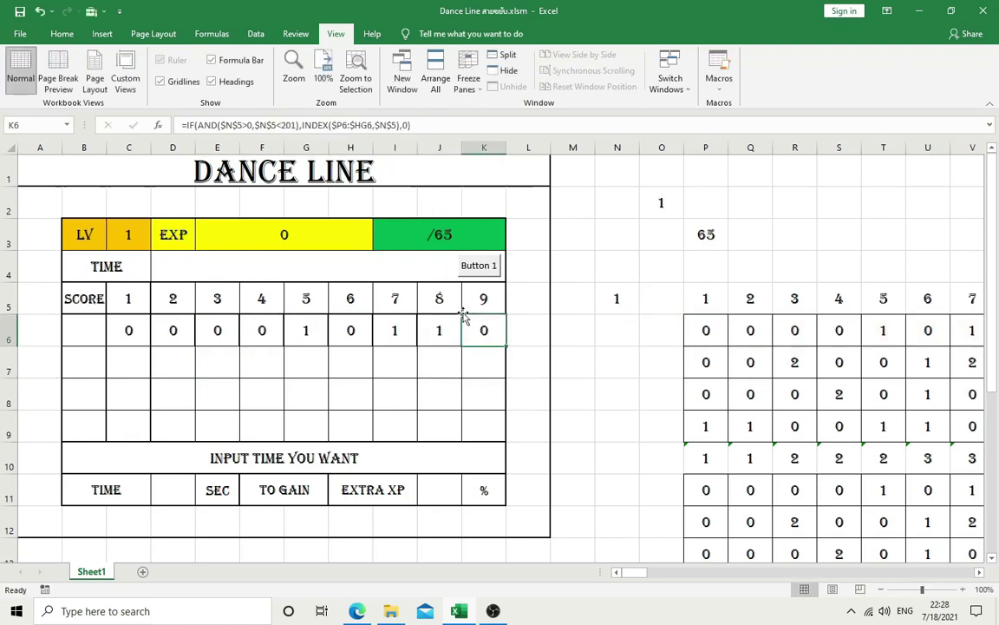
click(244, 125)
text(+8)
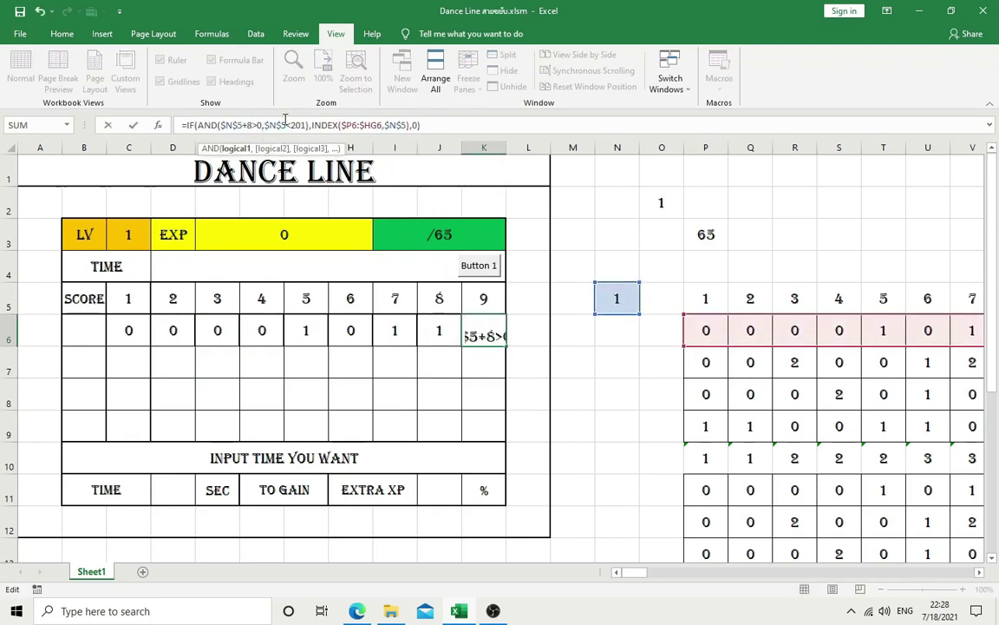
click(287, 125)
text(+8)
click(417, 125)
text(+8)
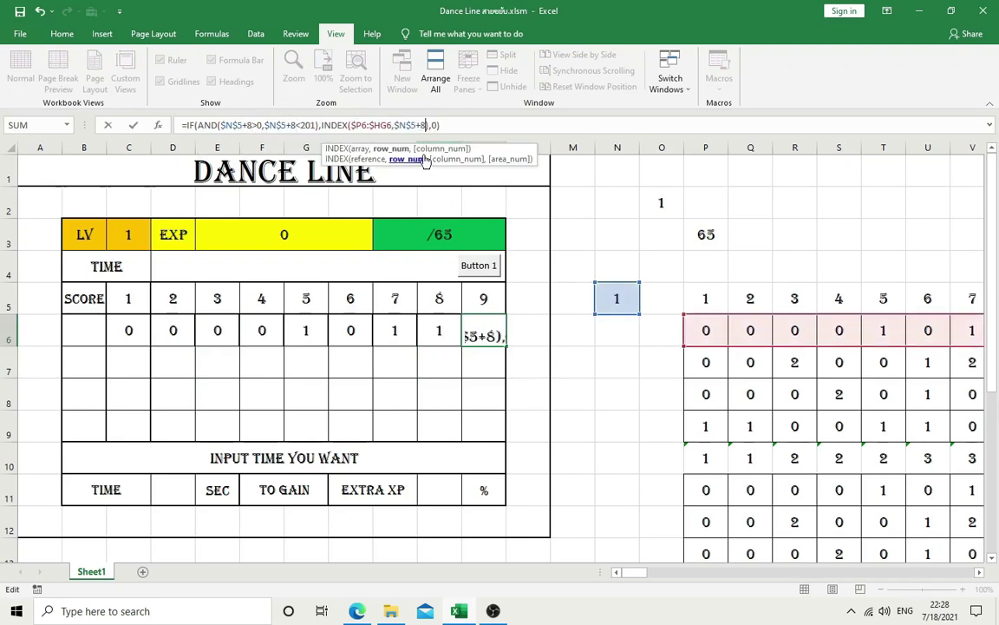
key(Return)
Step: Fill the row 6 formulas down to row 9 and check the C6:K9 values
mouse_move(130, 330)
mouse_down()
mouse_move(482, 338)
mouse_move(500, 434)
mouse_up()
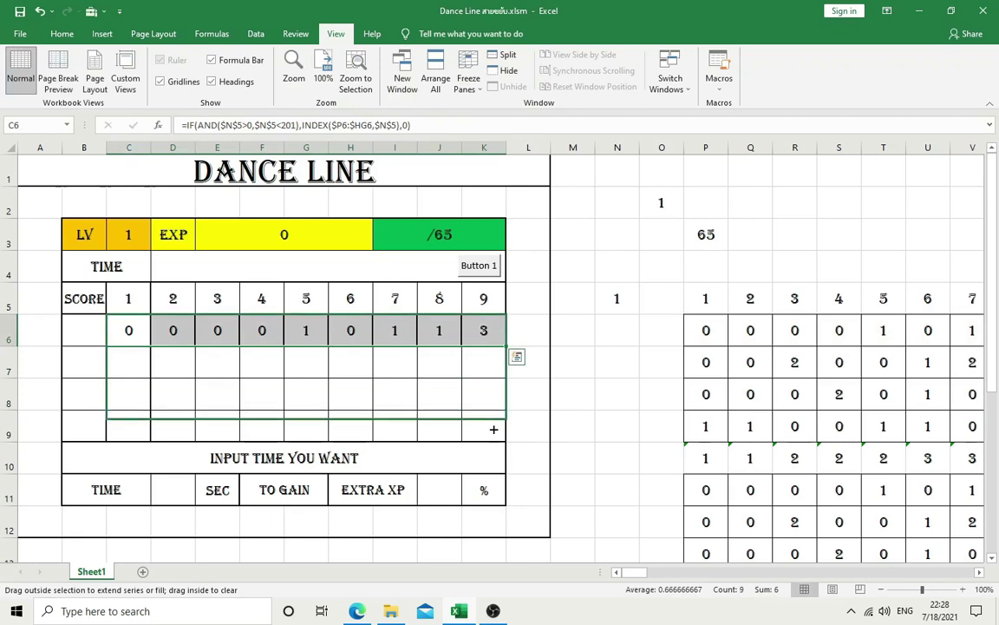
click(602, 363)
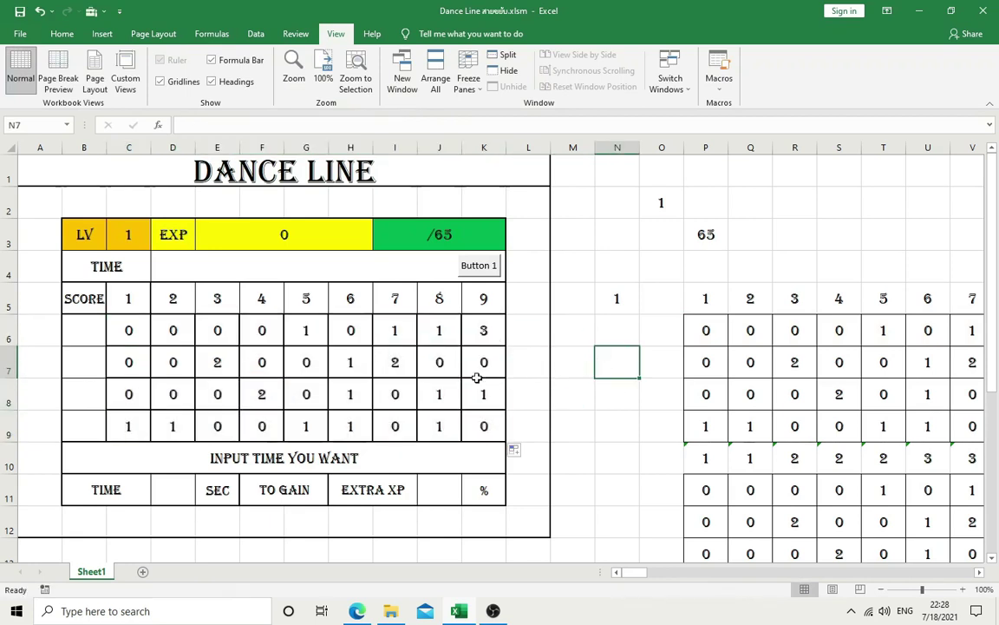
drag(135, 330, 495, 433)
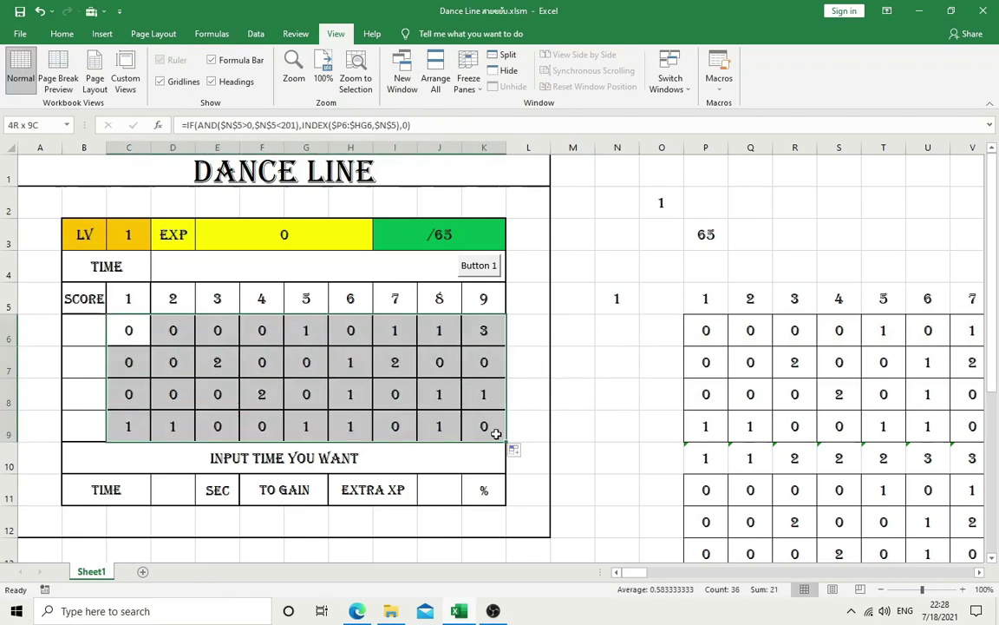
click(176, 336)
drag(176, 336, 464, 428)
click(476, 439)
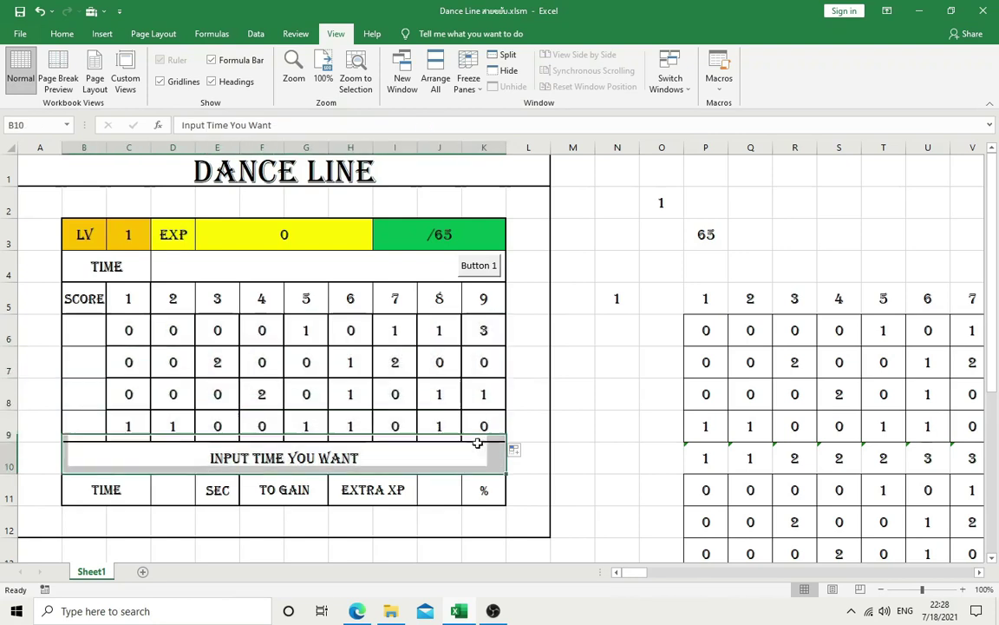
mouse_move(128, 330)
mouse_down()
mouse_move(327, 406)
mouse_move(486, 429)
mouse_up()
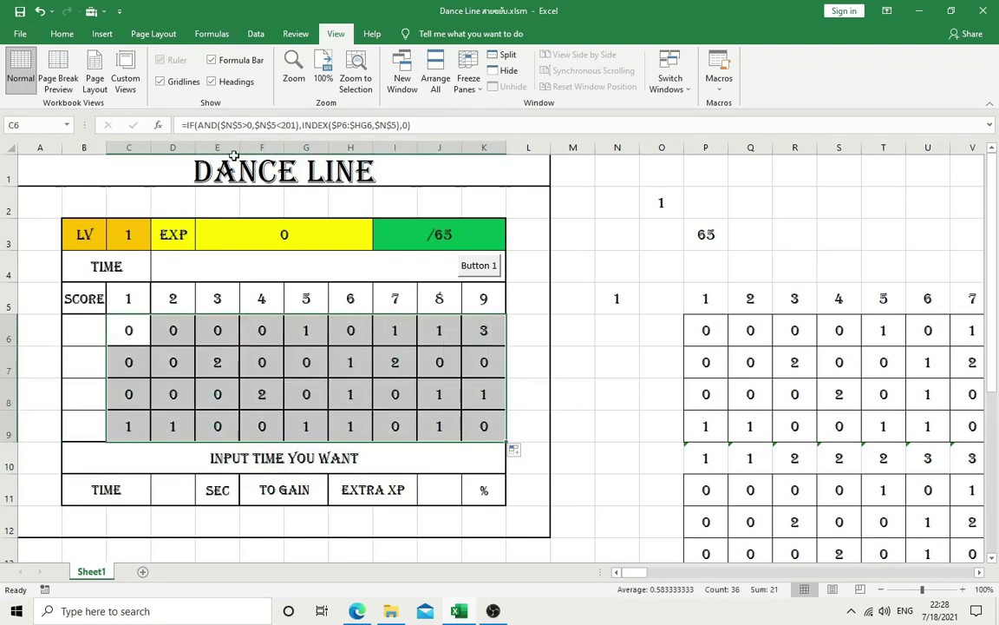
Step: Give C6:C9 an outside border
click(62, 33)
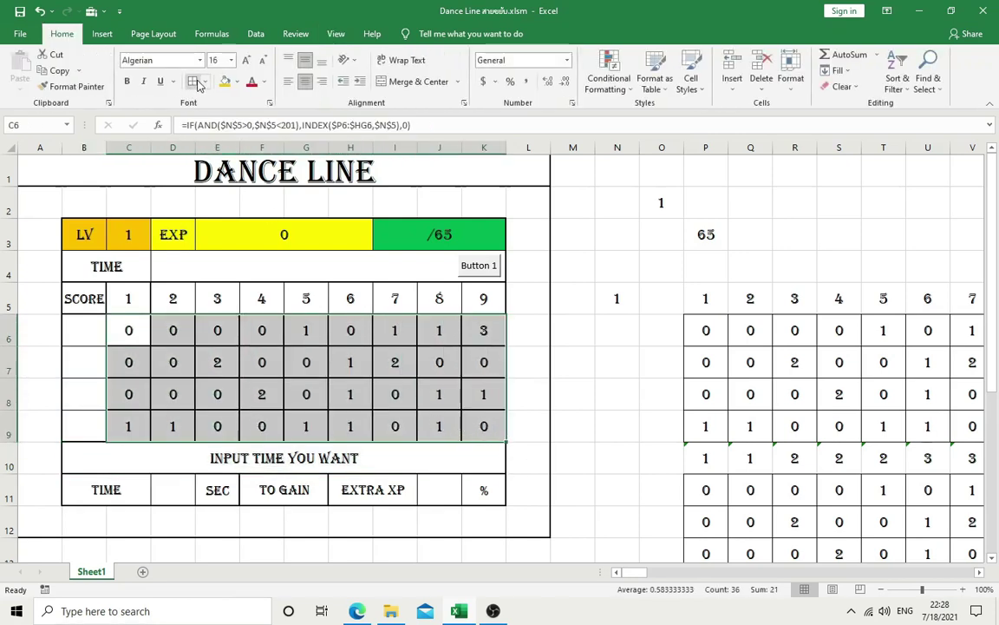
drag(128, 330, 128, 423)
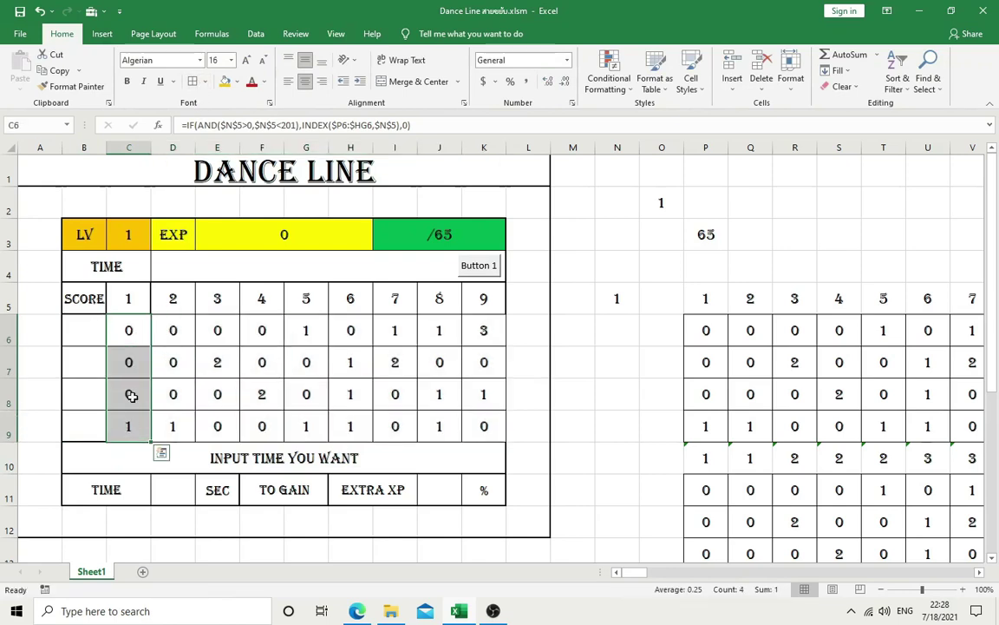
click(207, 83)
click(243, 216)
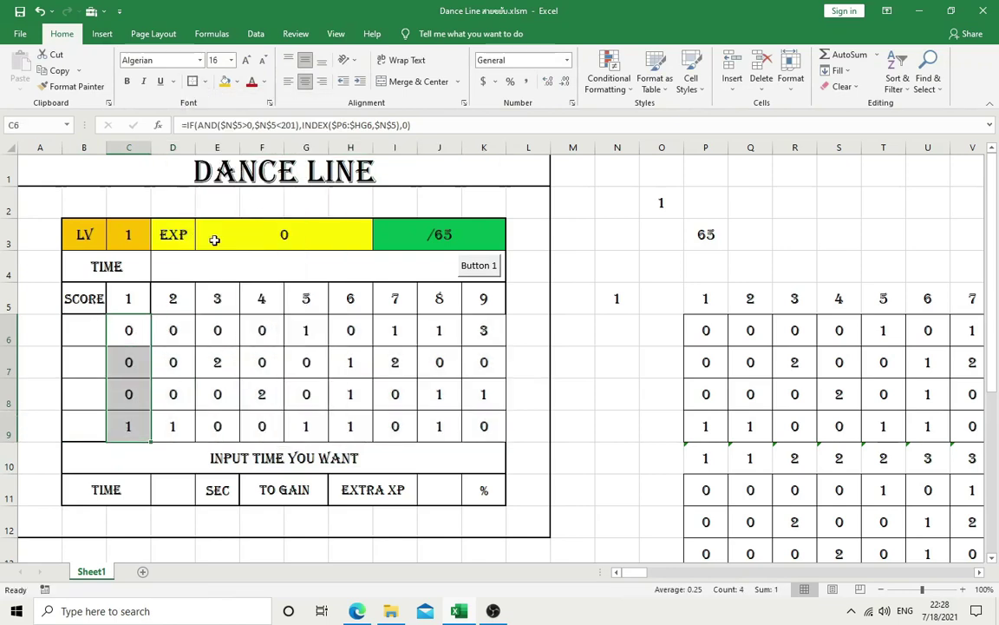
click(217, 356)
drag(168, 321, 497, 433)
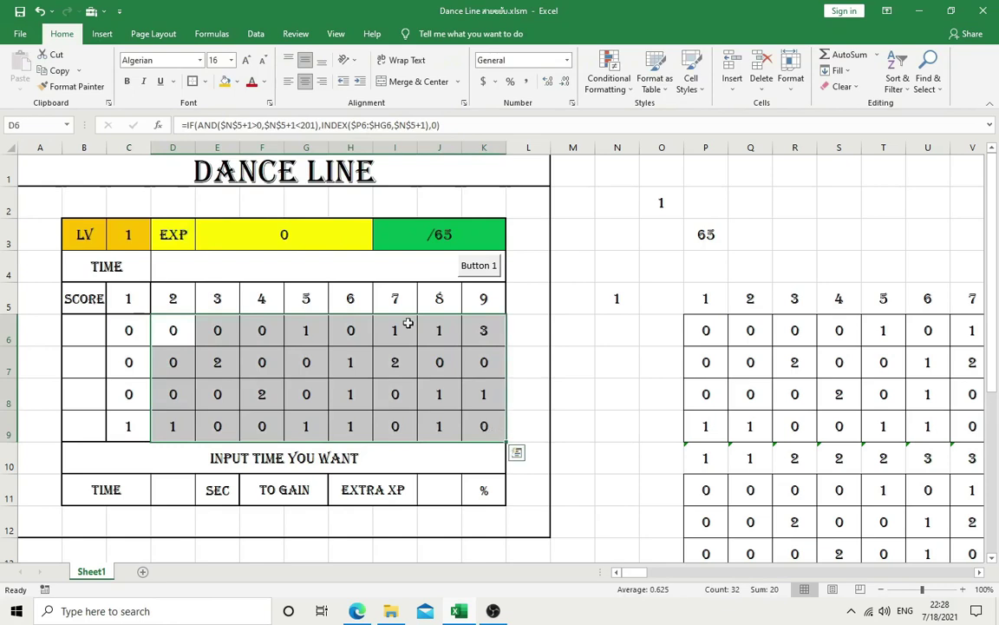
click(654, 479)
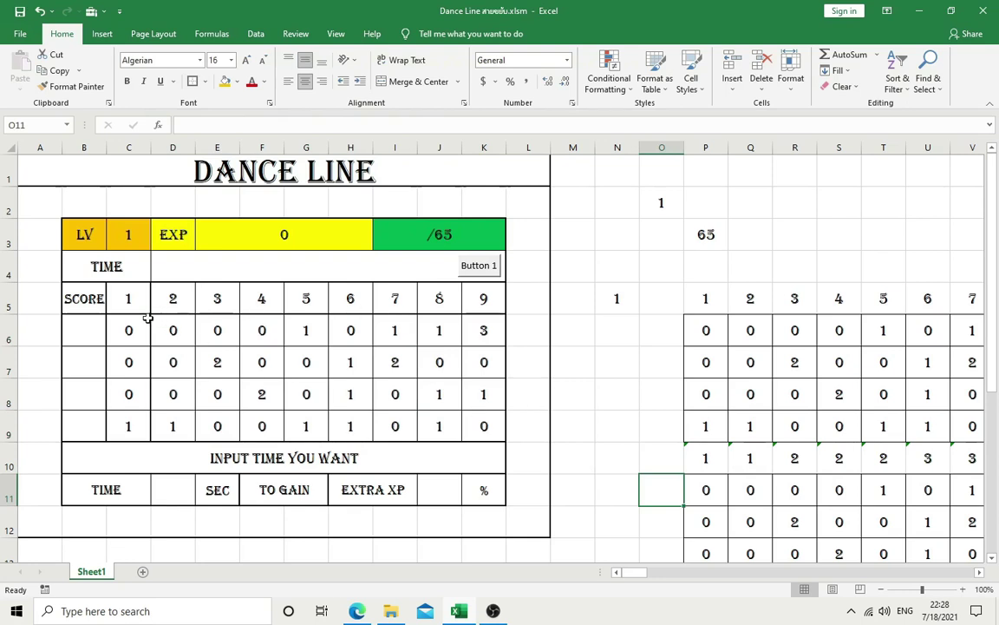
drag(129, 329, 129, 423)
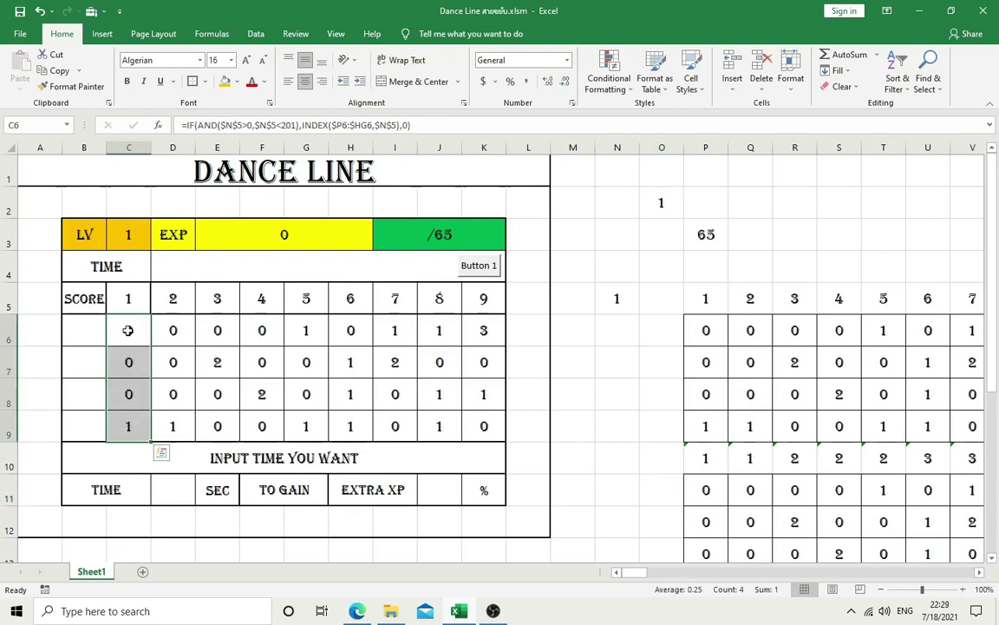
drag(128, 328, 484, 424)
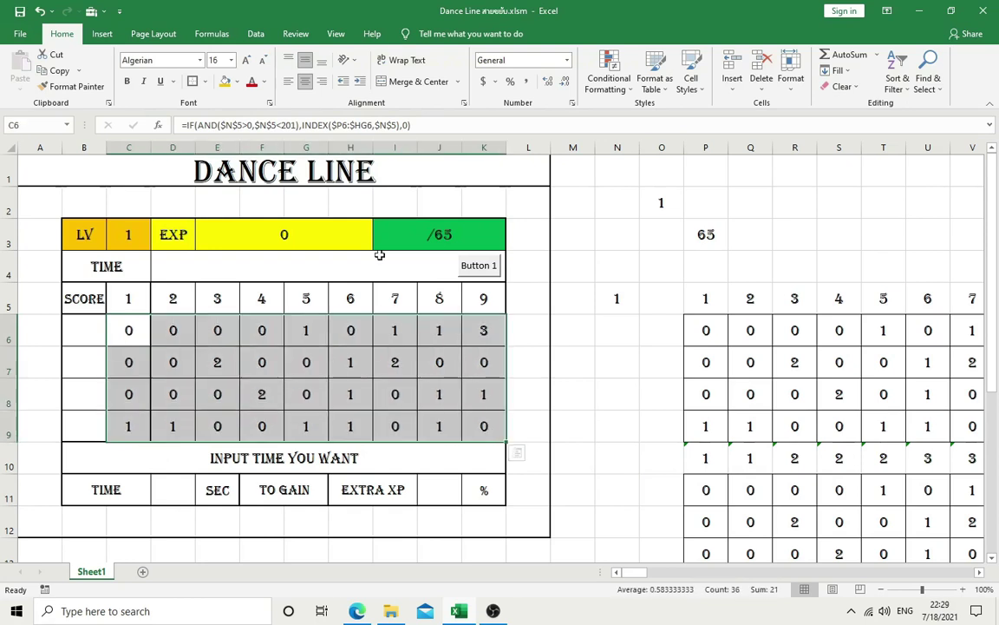
Step: Start an Equal To rule on C6:K9 for cells containing 0, with a custom format
click(612, 86)
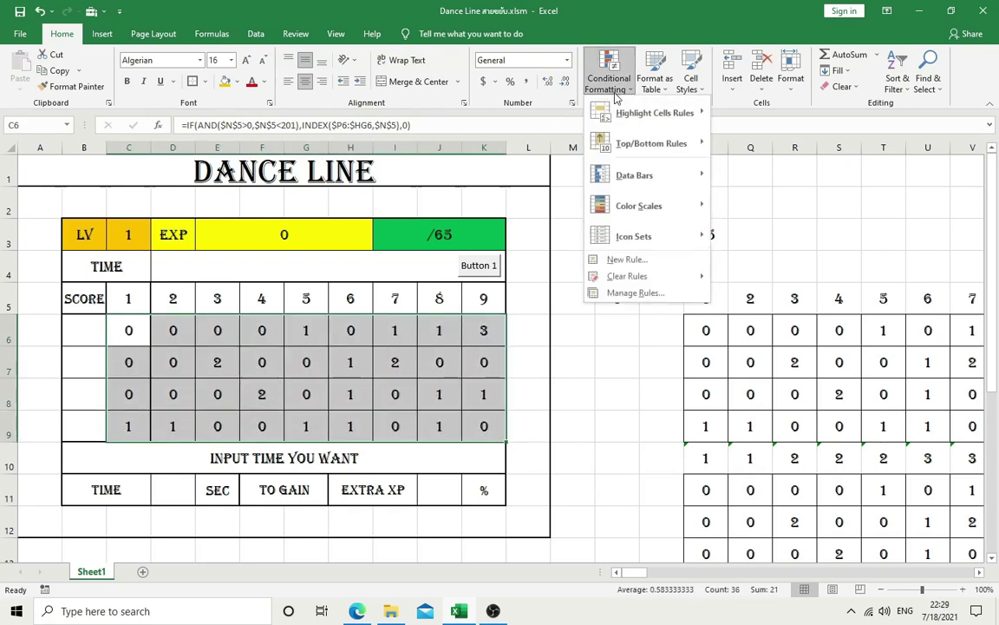
mouse_move(627, 206)
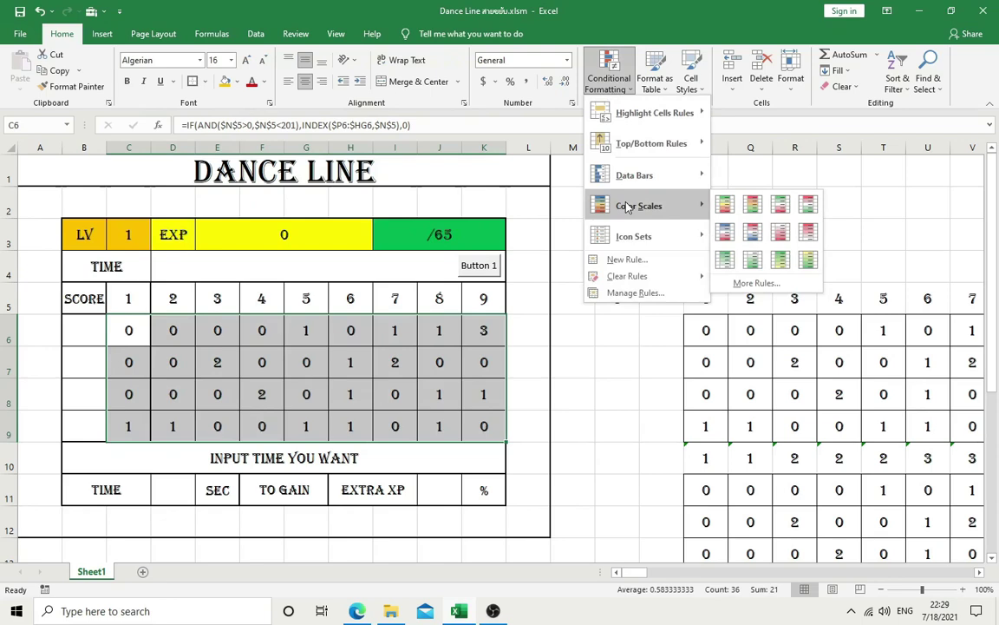
mouse_move(650, 124)
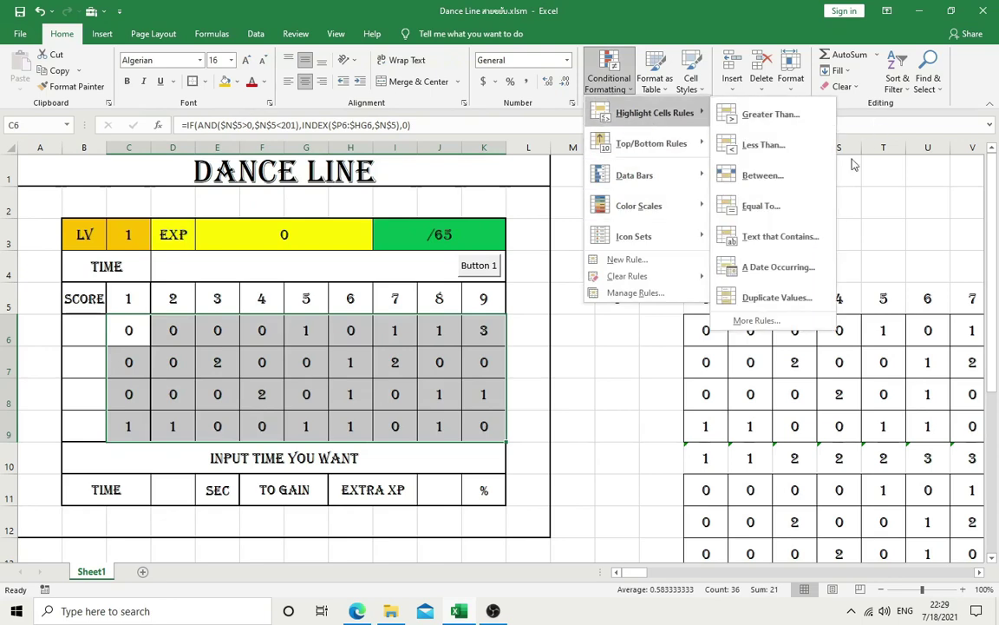
click(816, 206)
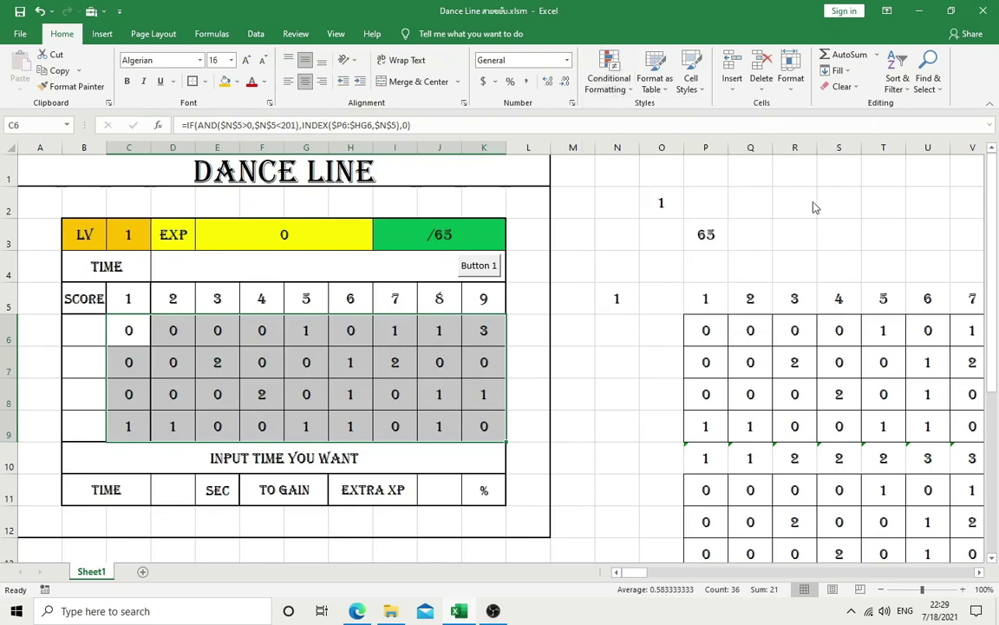
text(0)
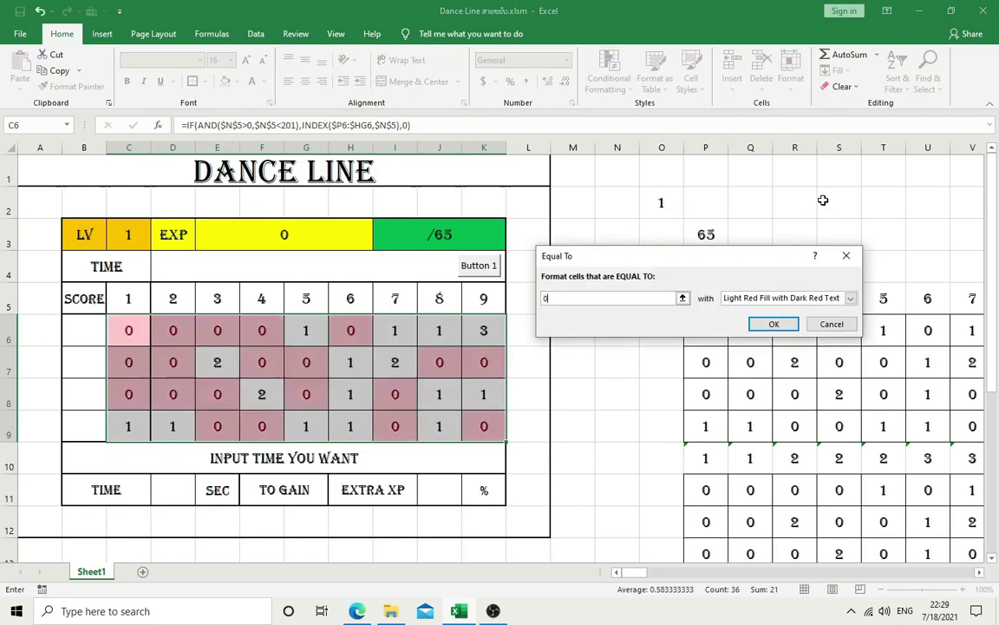
click(850, 297)
click(805, 365)
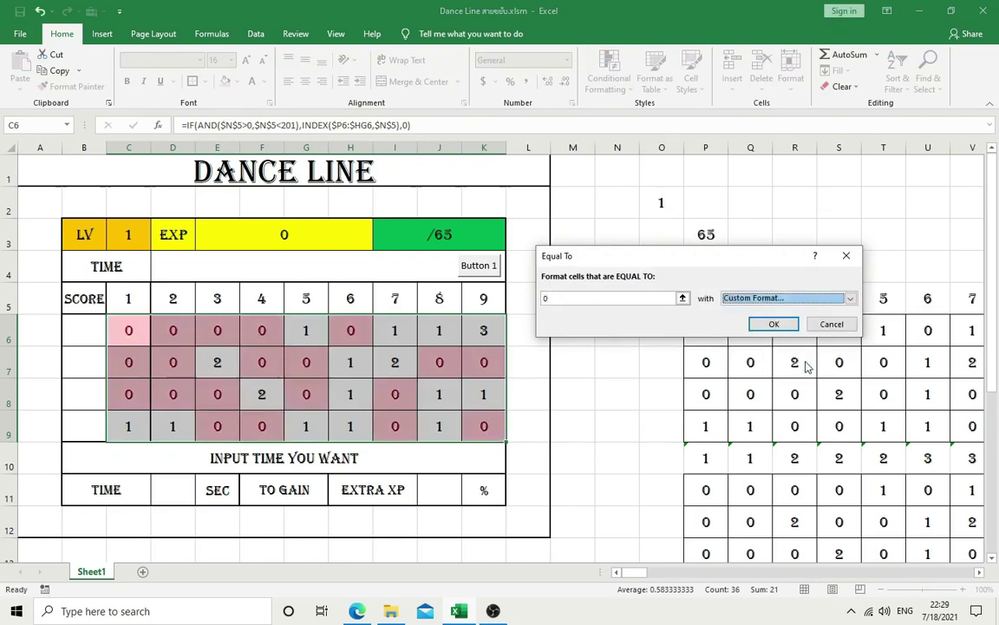
Step: Give the 0 cells a new font colour and grey fill, then apply the rule
click(584, 122)
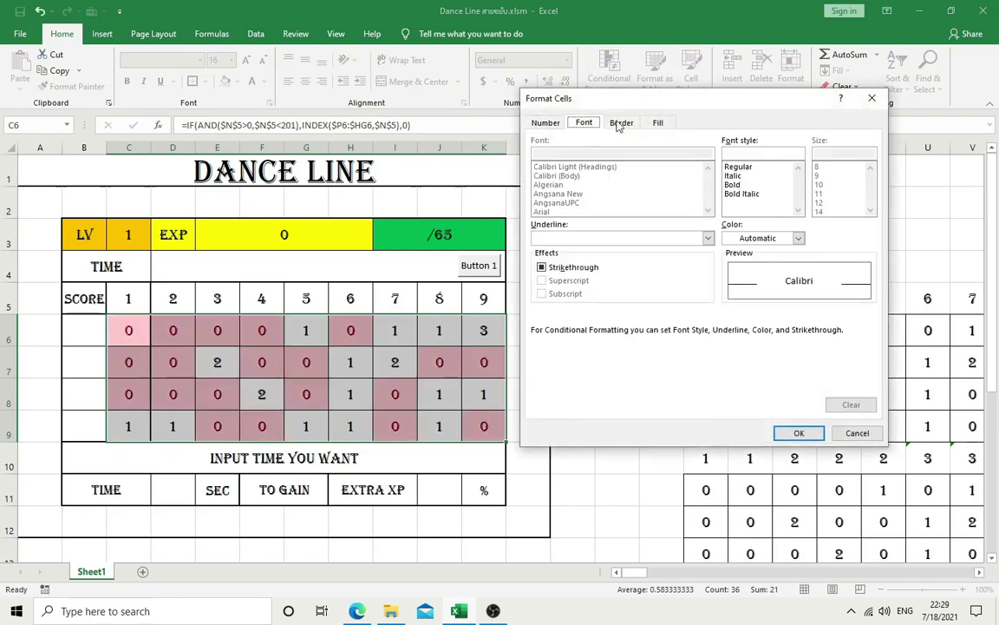
click(621, 122)
click(583, 123)
click(798, 239)
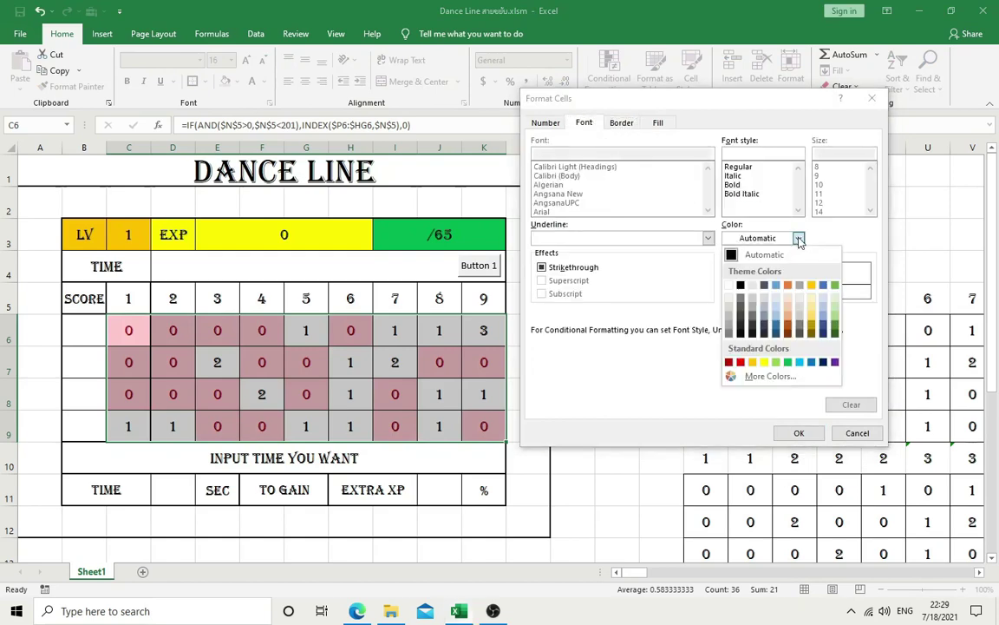
click(731, 332)
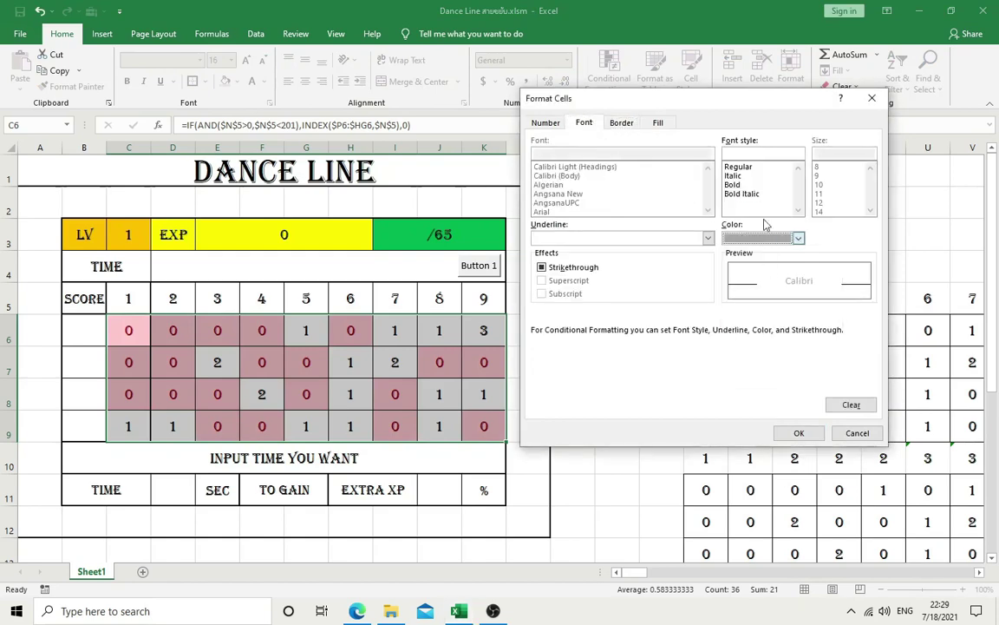
click(665, 126)
click(556, 192)
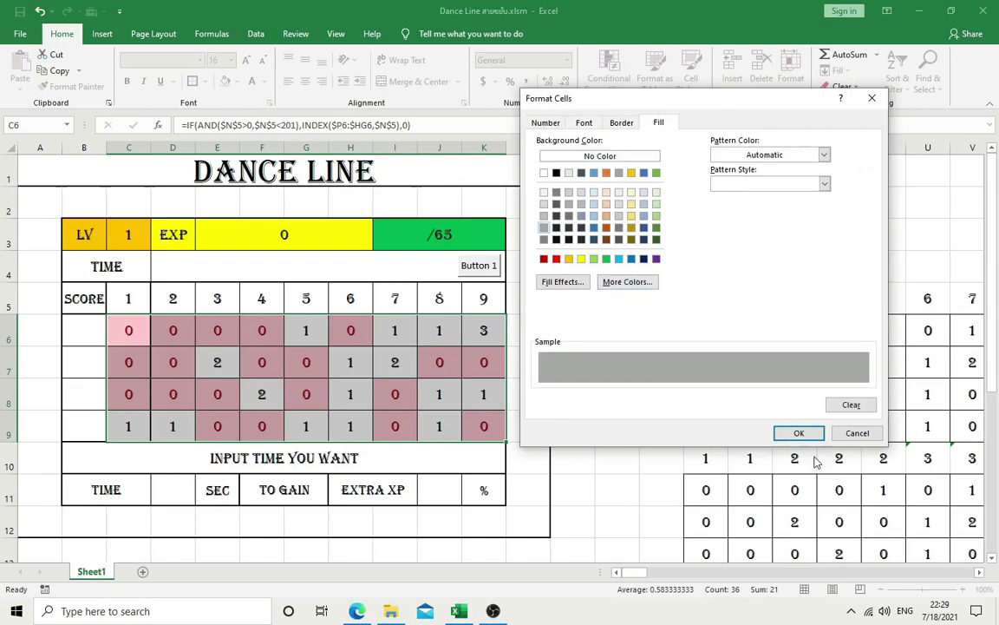
click(793, 431)
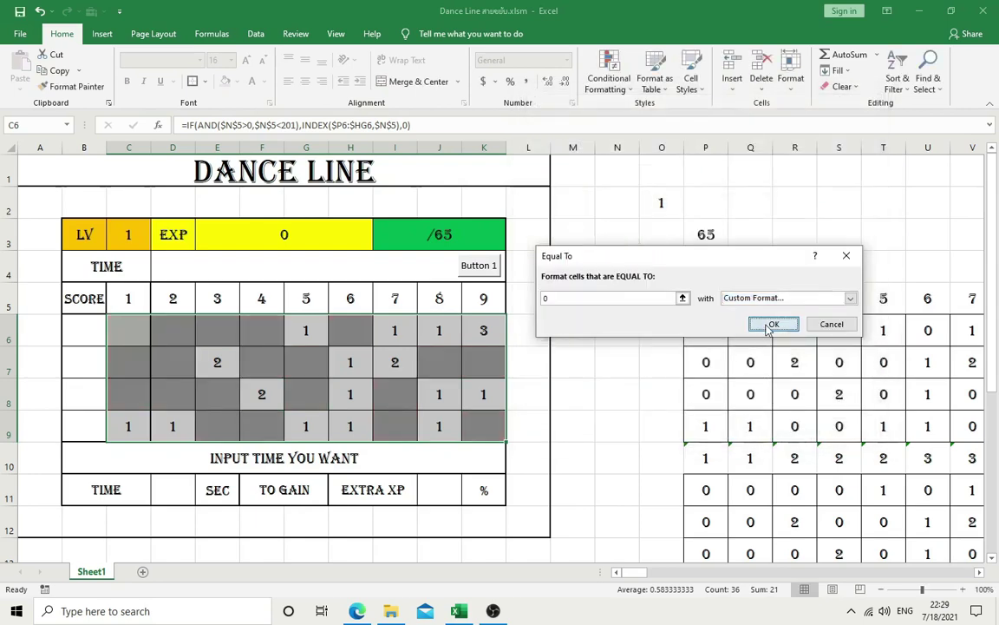
click(771, 323)
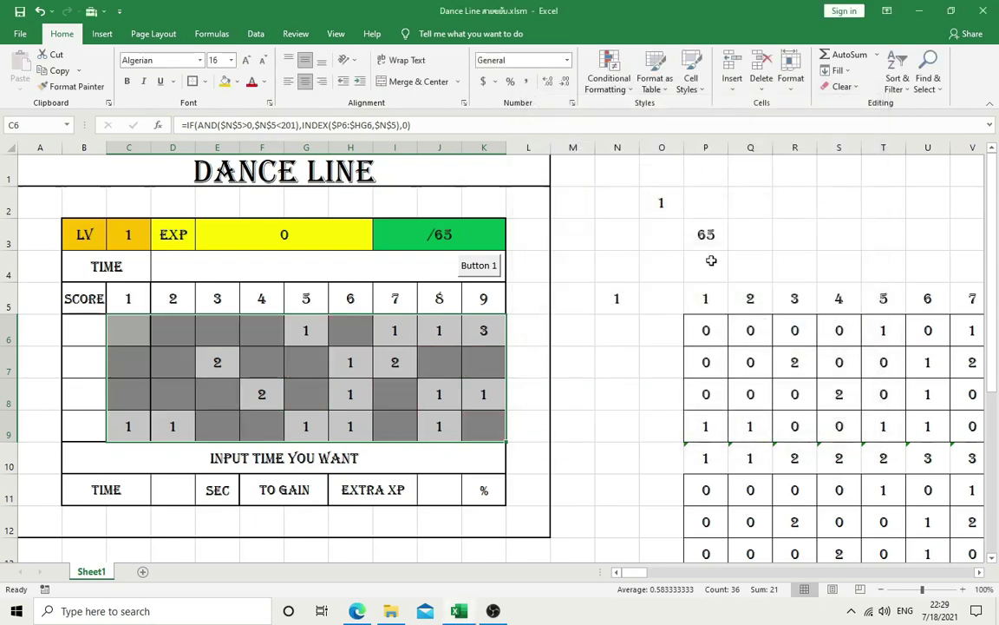
Step: Reselect C6:K9, start an Equal To 1 highlight rule, then cancel it
click(553, 292)
mouse_move(138, 332)
mouse_down()
mouse_move(165, 347)
mouse_move(464, 420)
mouse_up()
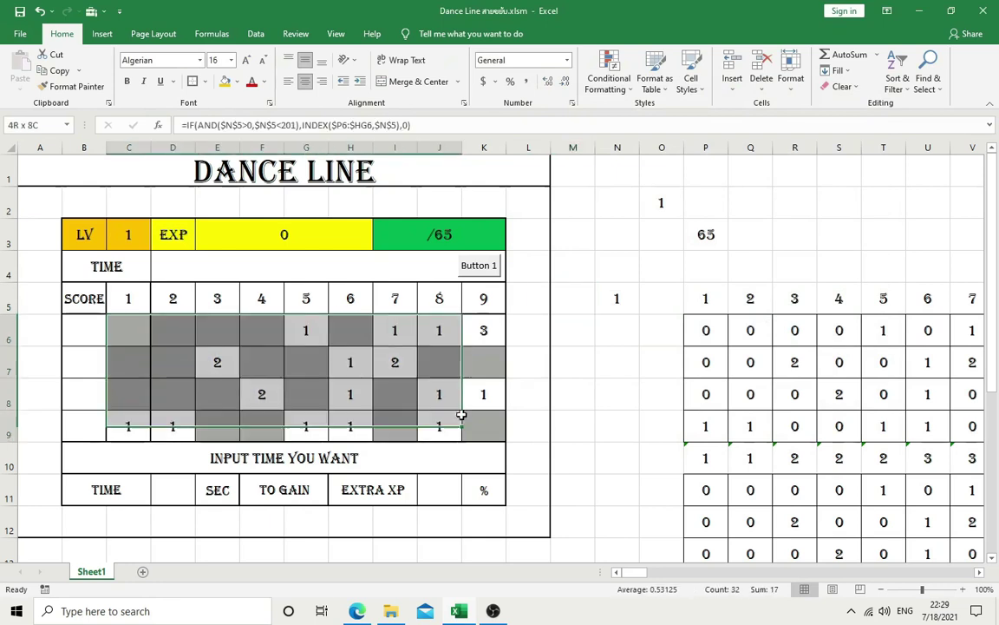
click(609, 78)
mouse_move(640, 119)
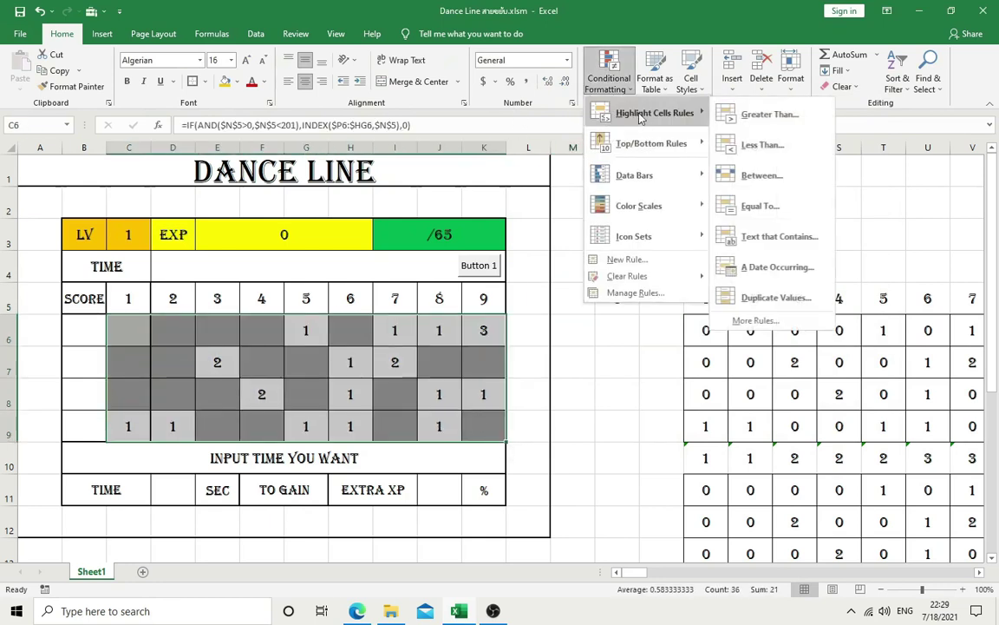
click(798, 208)
text(1)
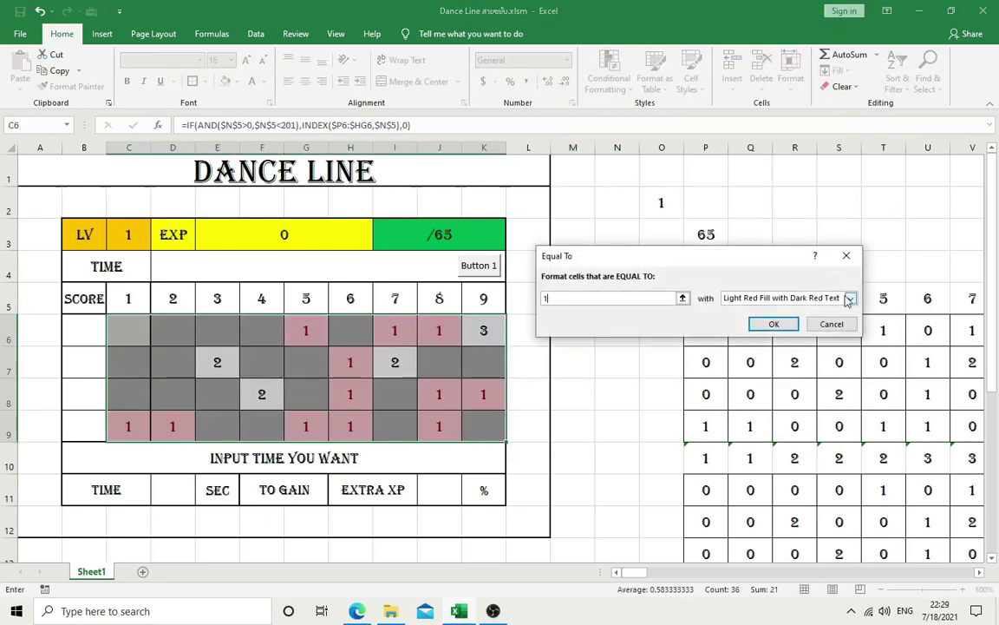
click(850, 298)
click(838, 365)
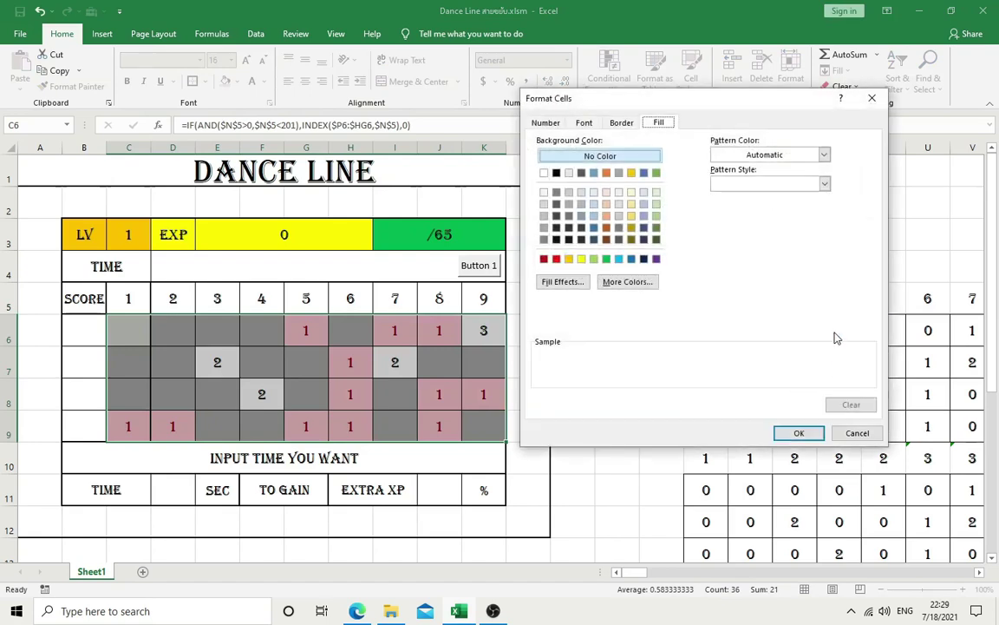
click(859, 433)
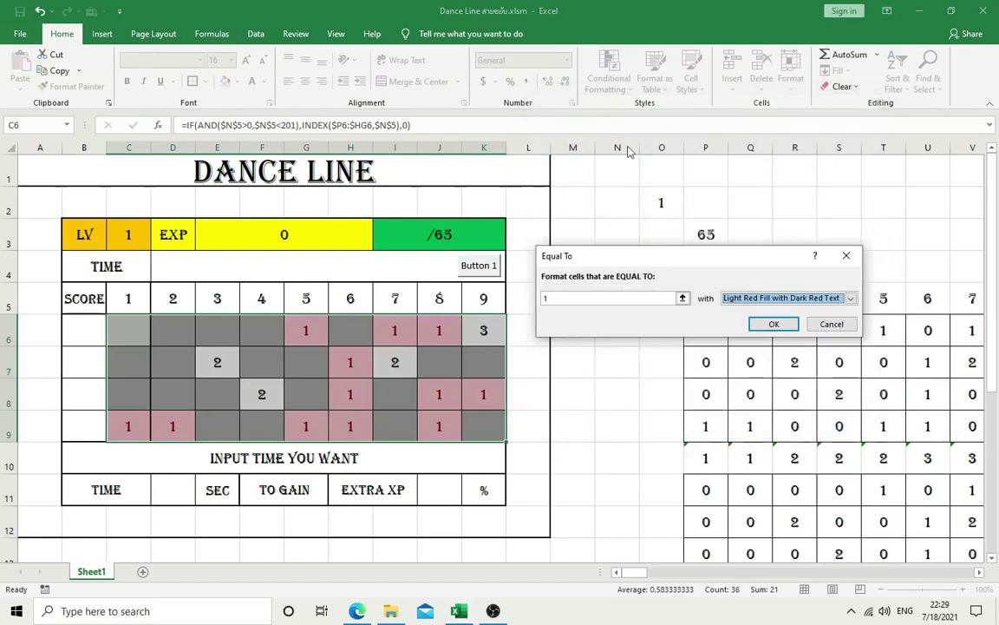
click(820, 320)
click(609, 78)
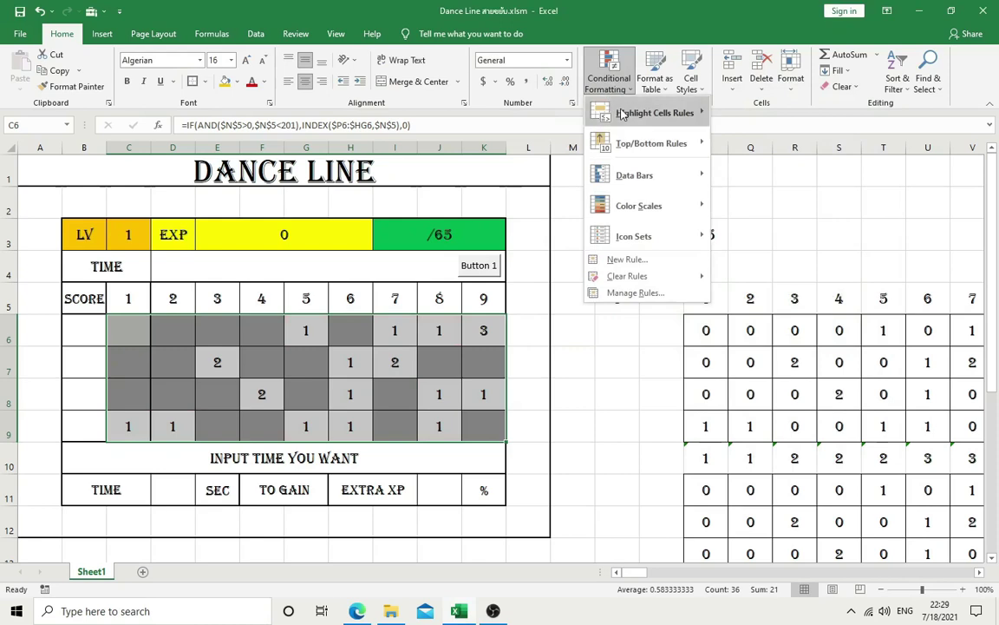
Step: Start a 3-Color Scale rule with Number as the minimum, midpoint and maximum type
mouse_move(647, 212)
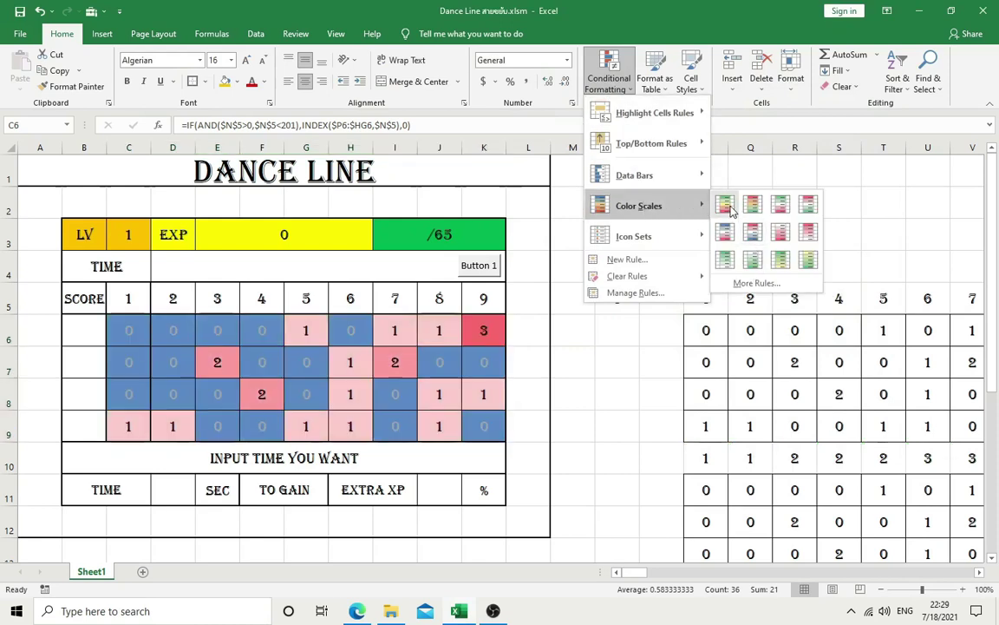
click(747, 280)
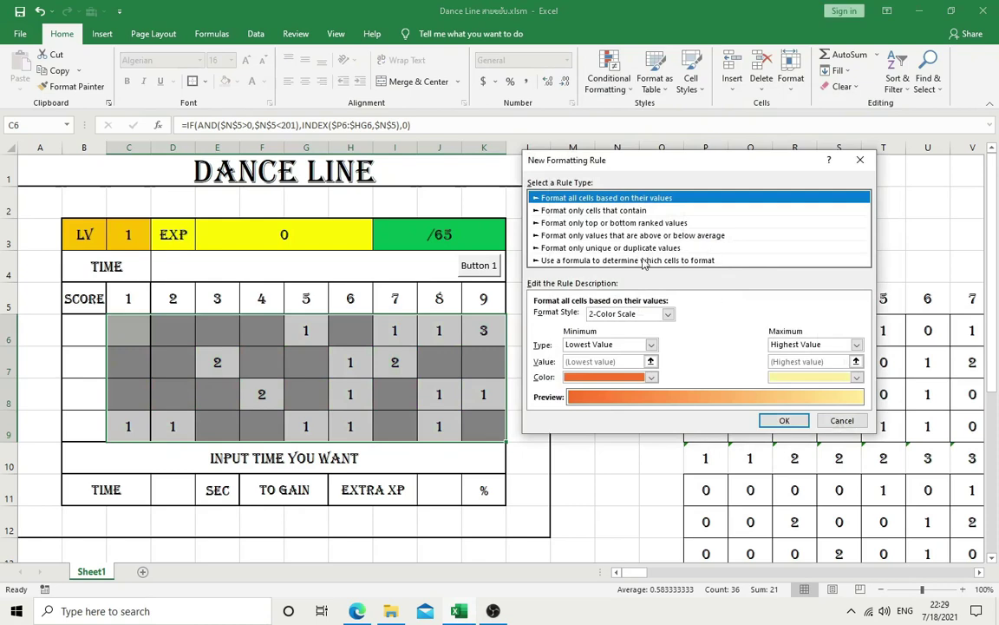
click(667, 314)
click(667, 314)
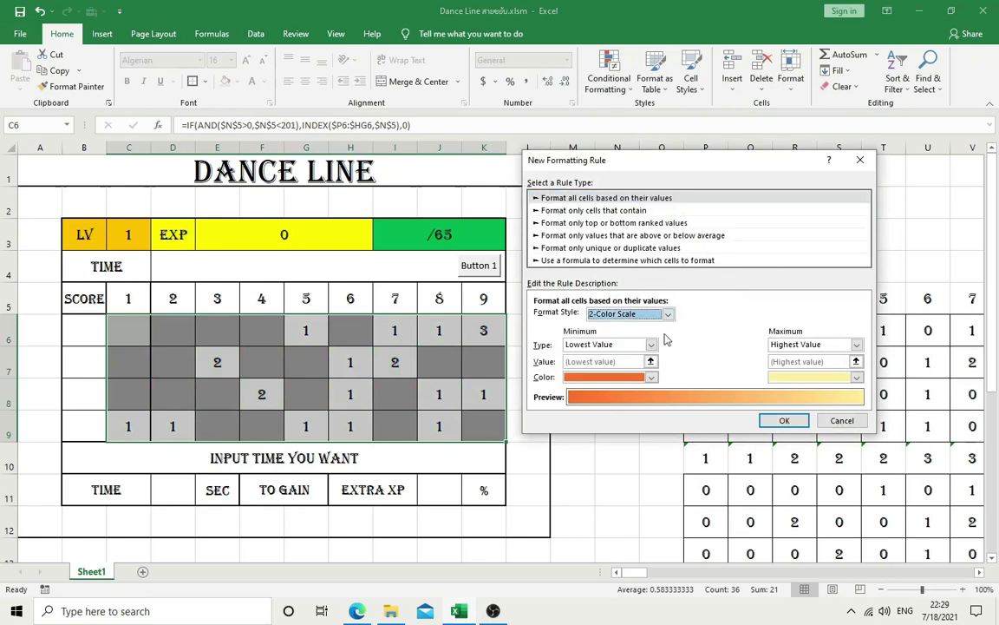
click(667, 314)
click(646, 336)
click(650, 345)
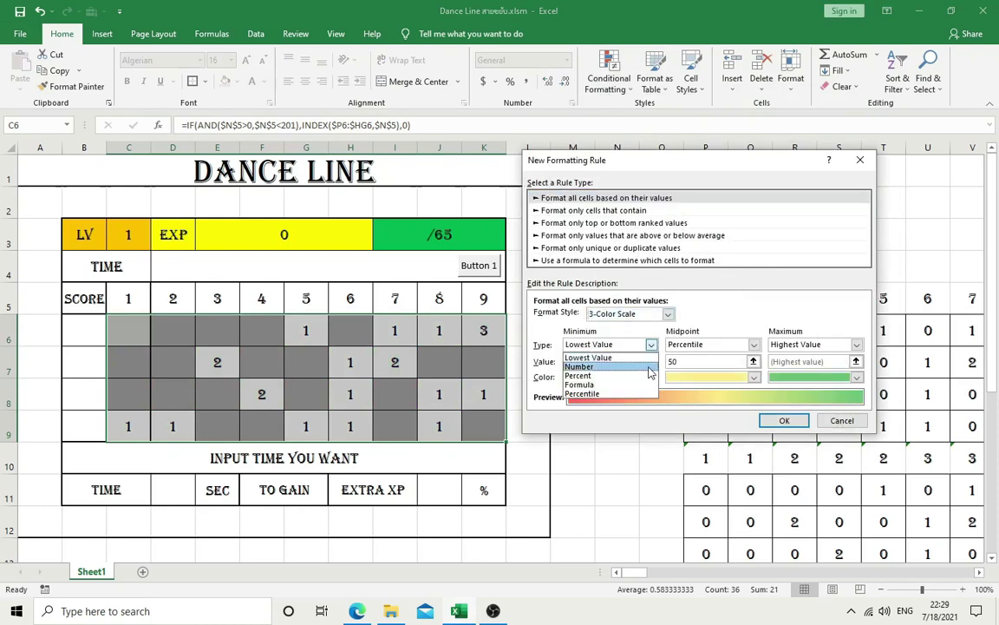
click(648, 368)
click(753, 345)
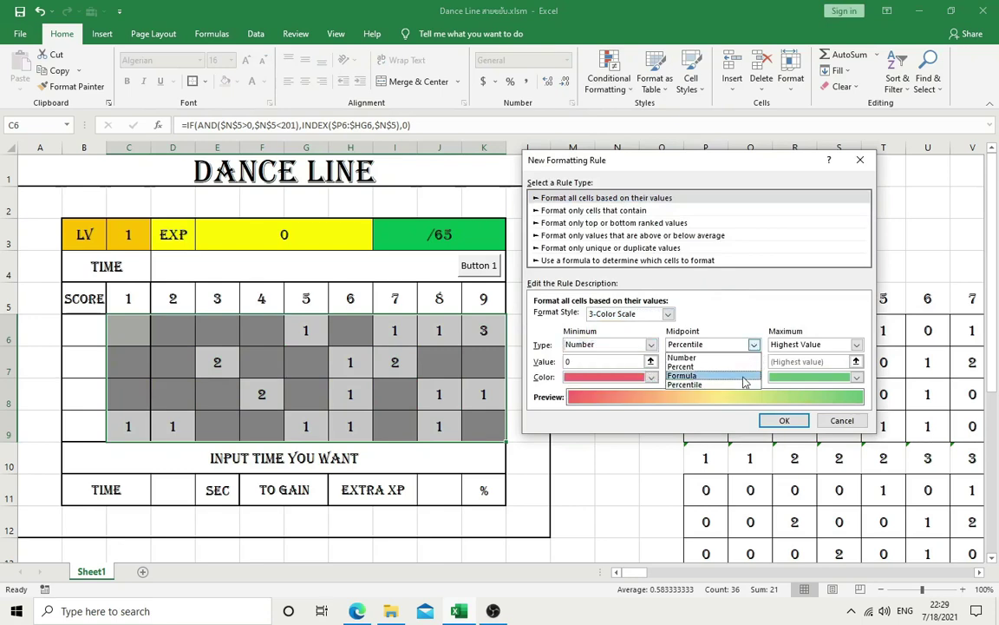
click(682, 358)
click(856, 344)
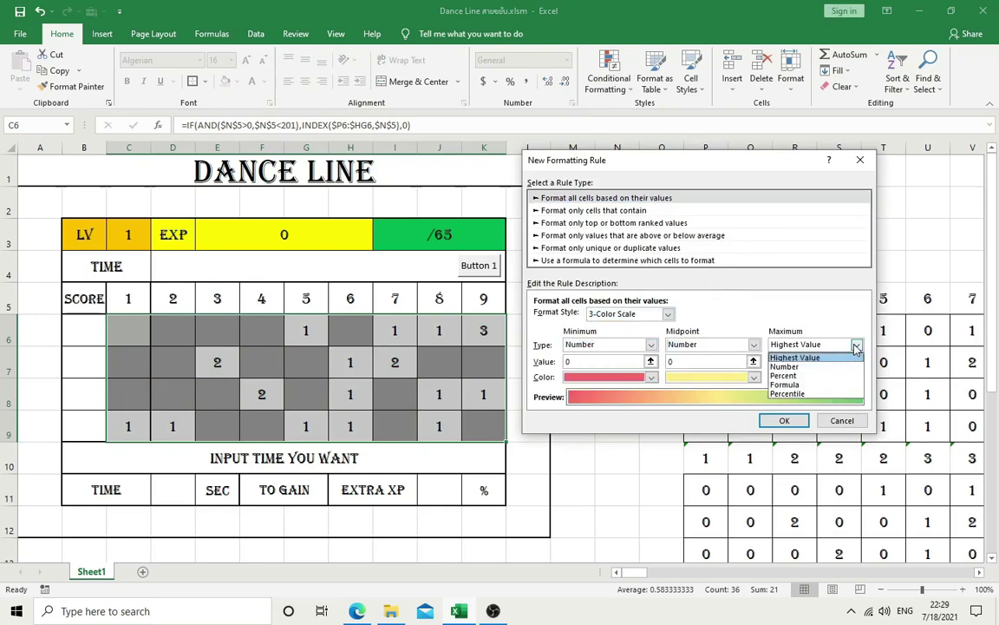
click(829, 366)
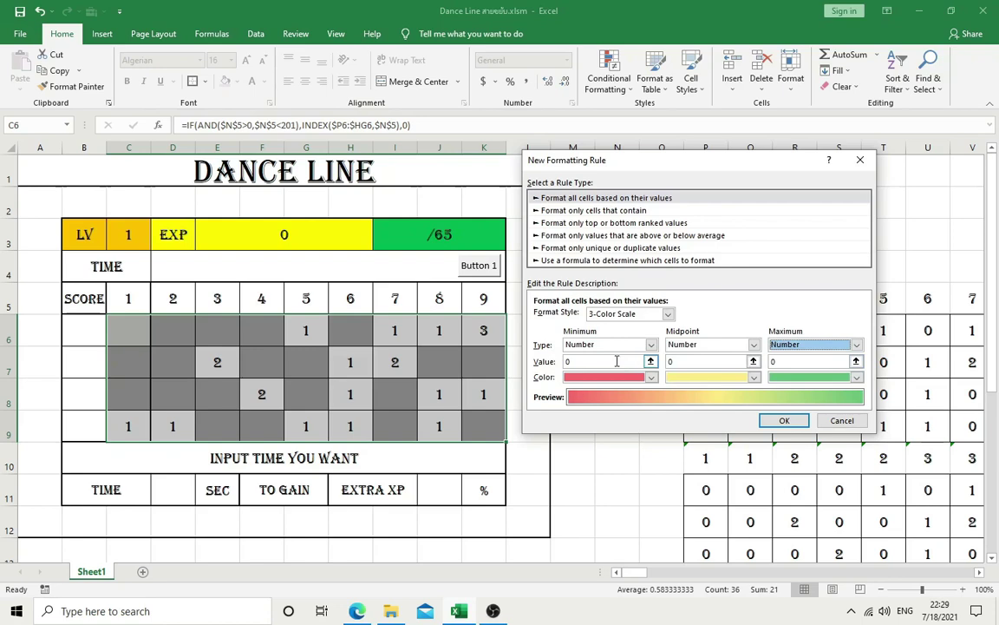
Step: Enter 0, 20 and 40 as the scale's minimum, midpoint and maximum values
click(574, 361)
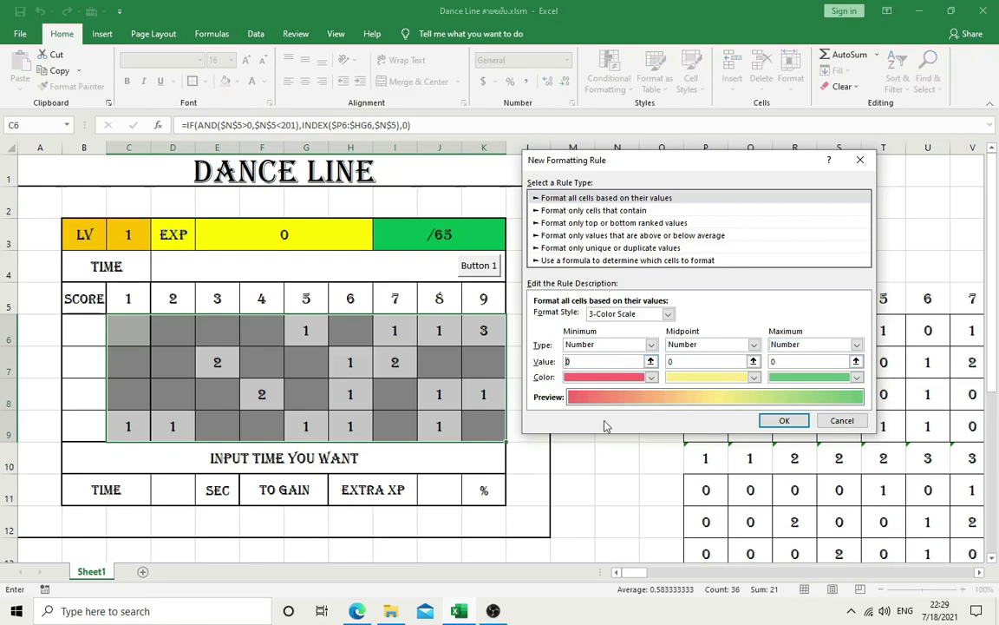
click(651, 376)
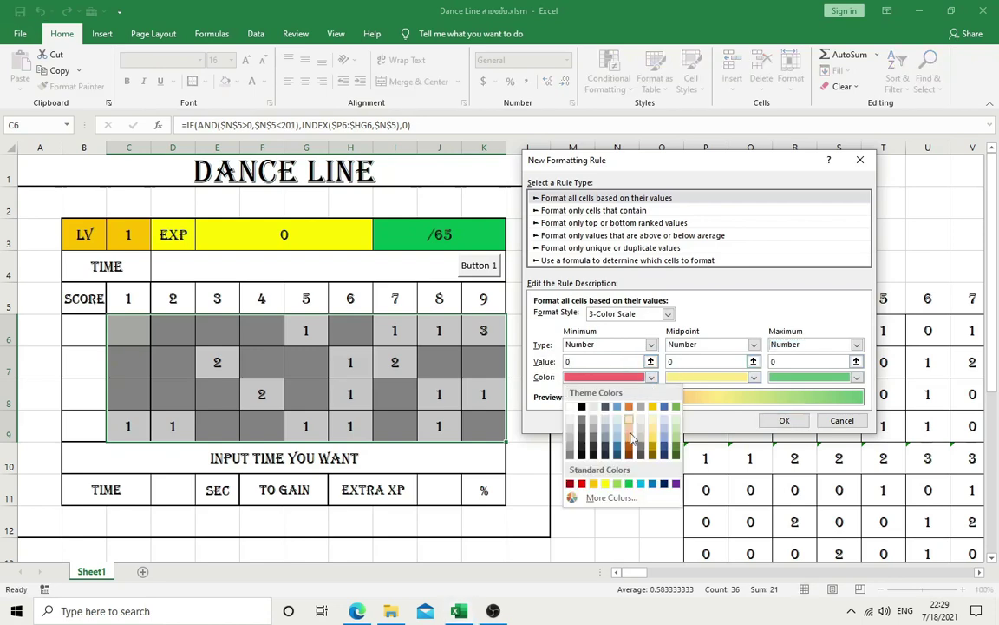
click(581, 484)
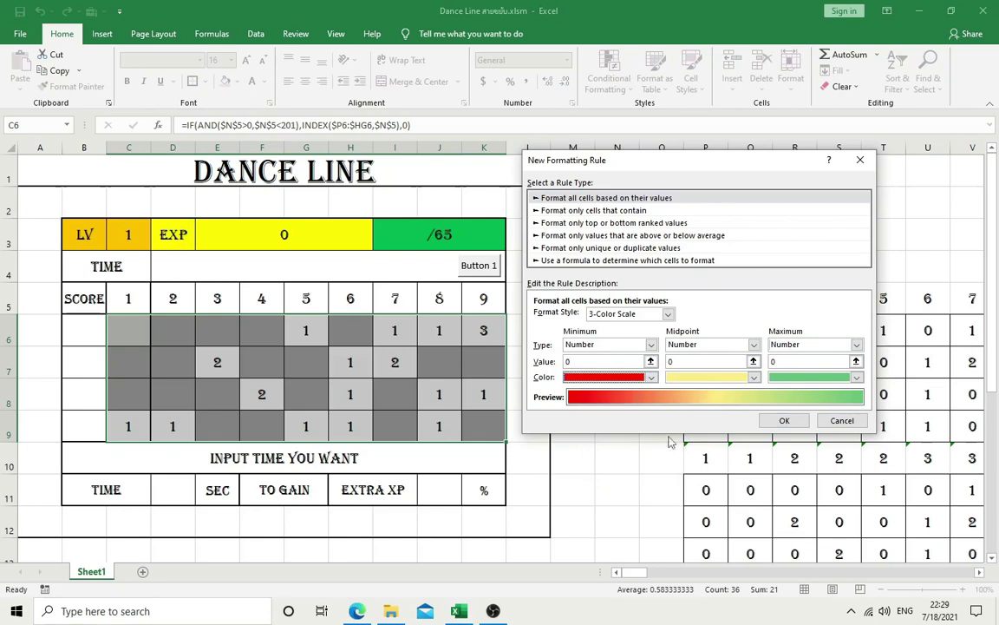
click(745, 363)
text(20)
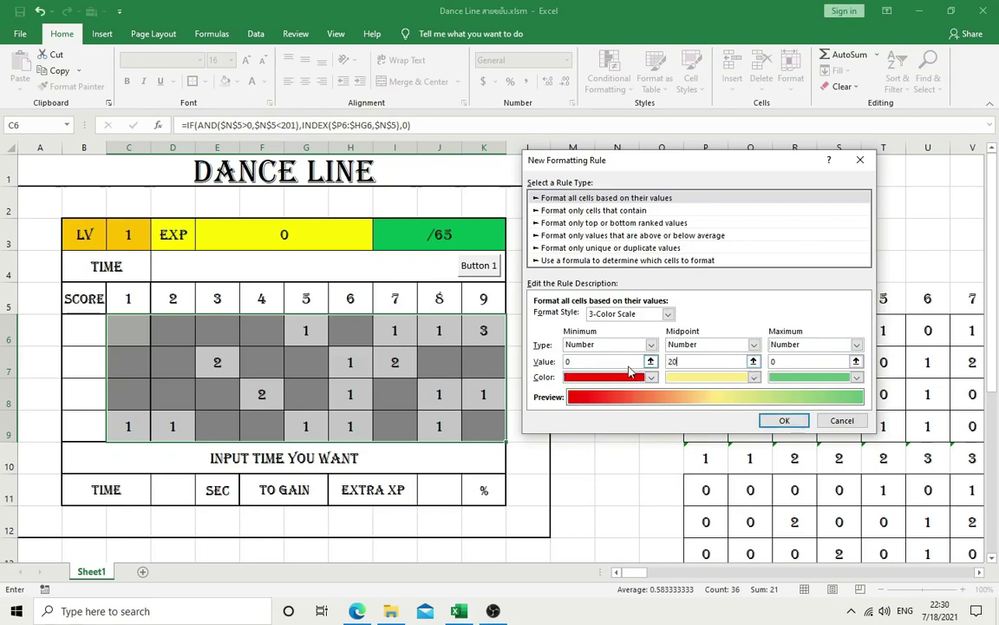
click(857, 361)
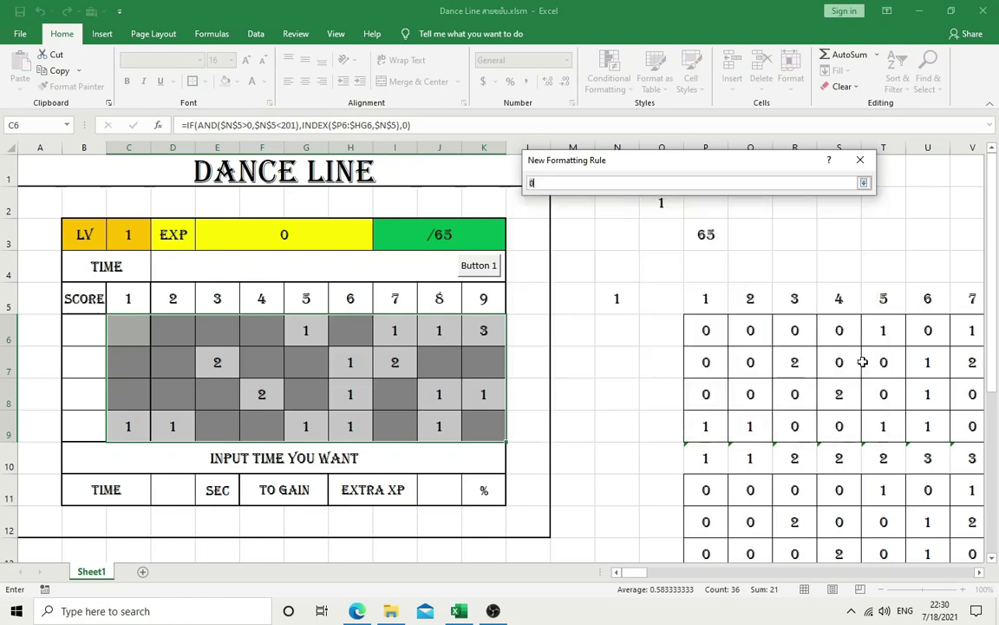
click(860, 181)
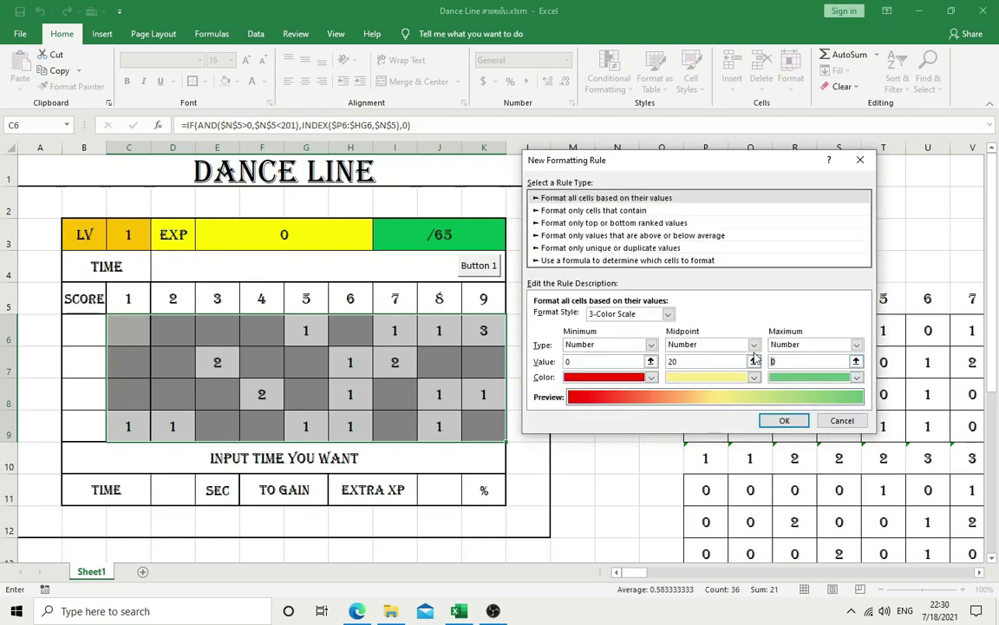
Step: Colour the scale green, yellow and red, and apply it to the grid
click(651, 377)
click(628, 484)
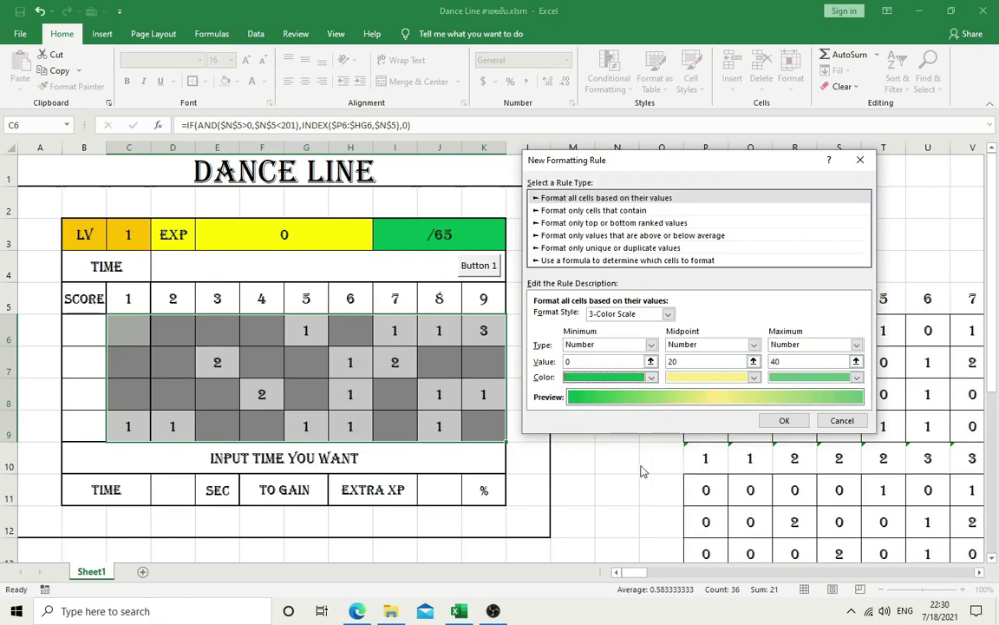
click(753, 378)
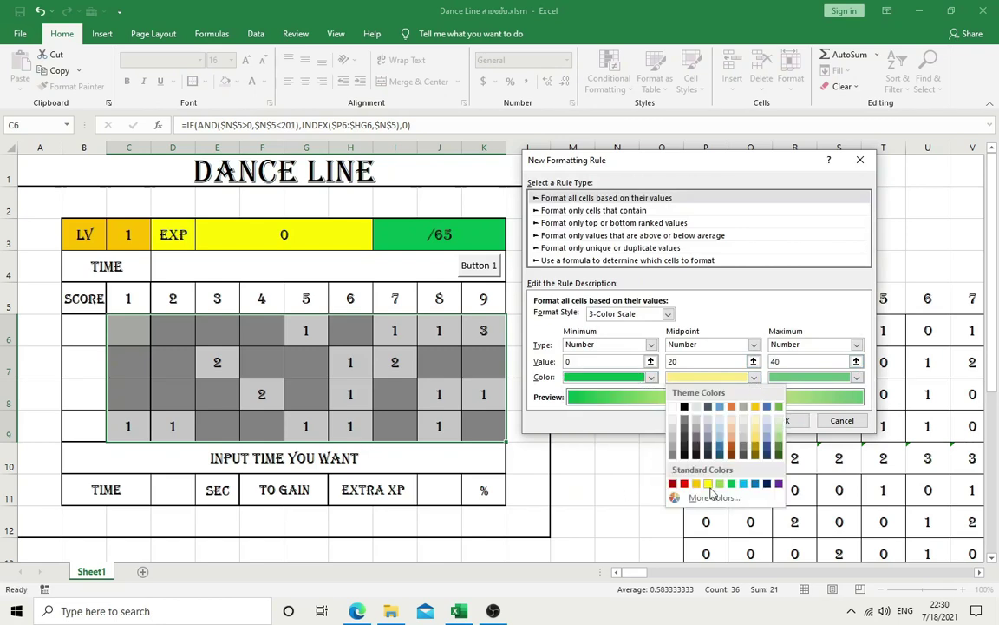
click(708, 484)
click(858, 379)
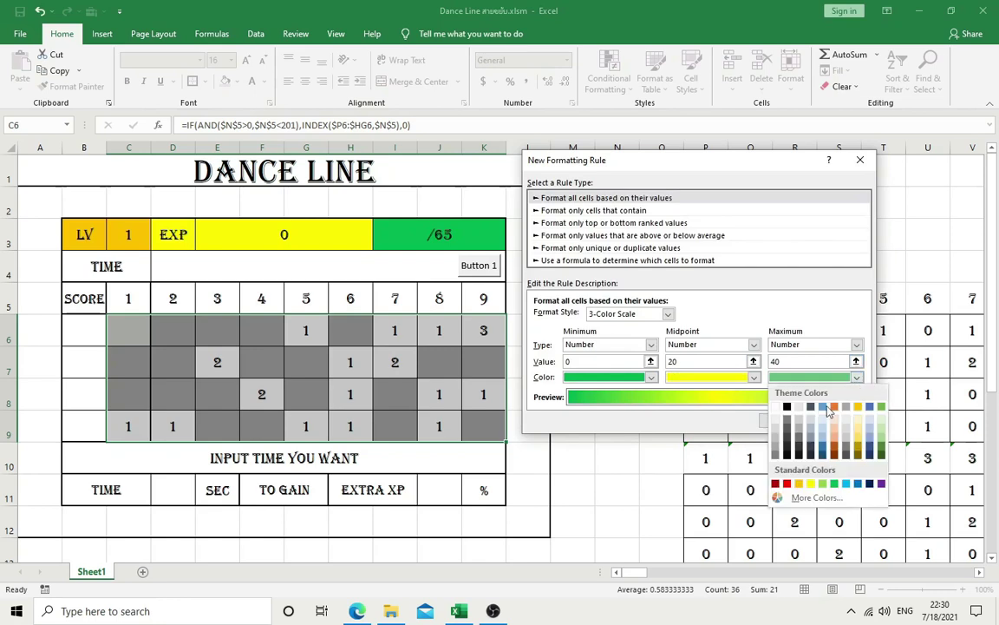
click(786, 484)
click(786, 421)
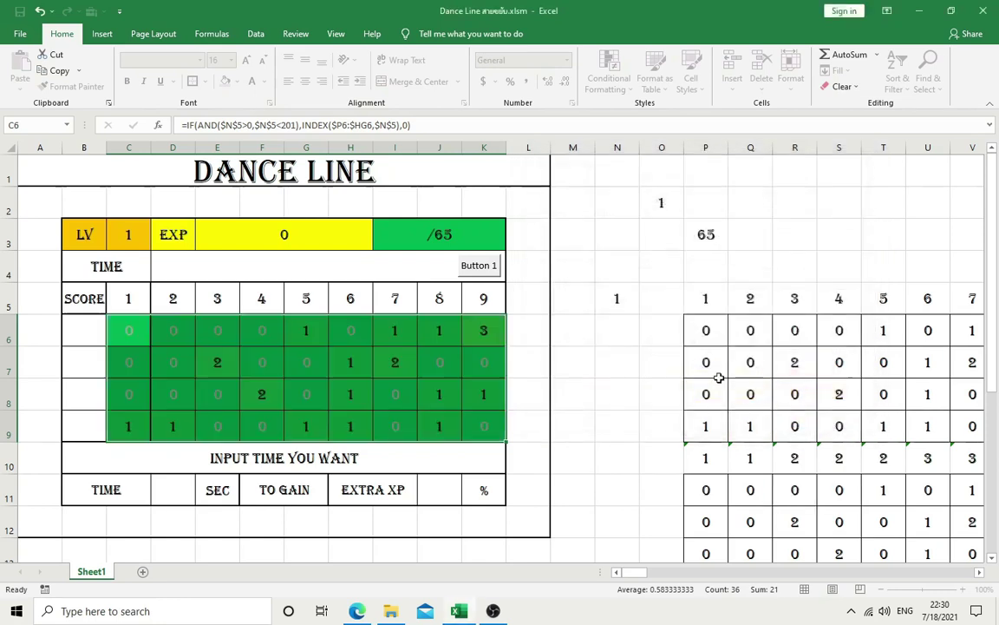
Step: In Manage Rules, move the Cell Value = 0 rule above the colour scale
click(609, 76)
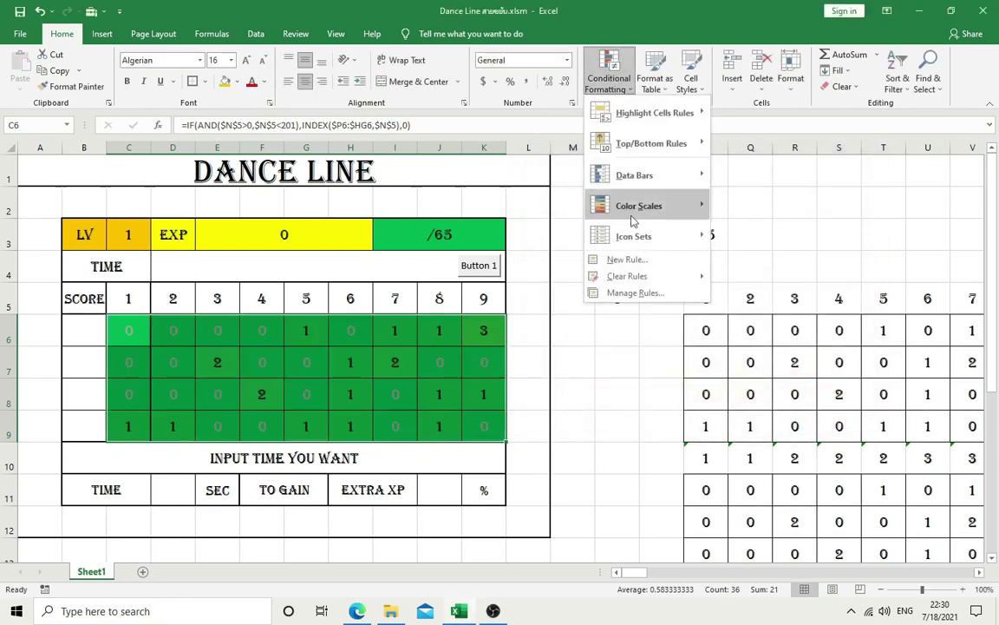
click(636, 292)
click(612, 298)
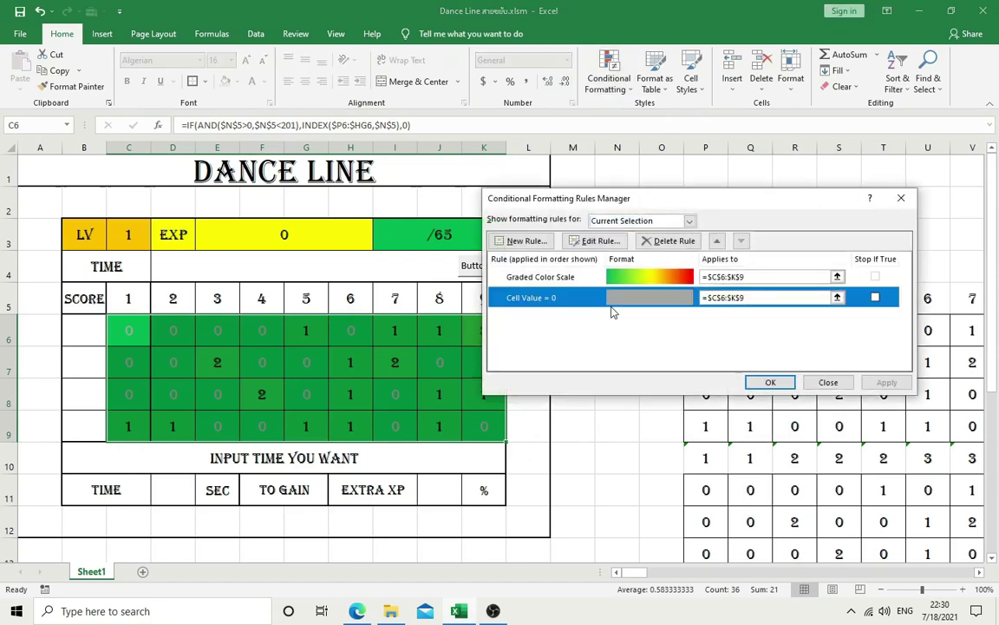
click(714, 241)
click(763, 382)
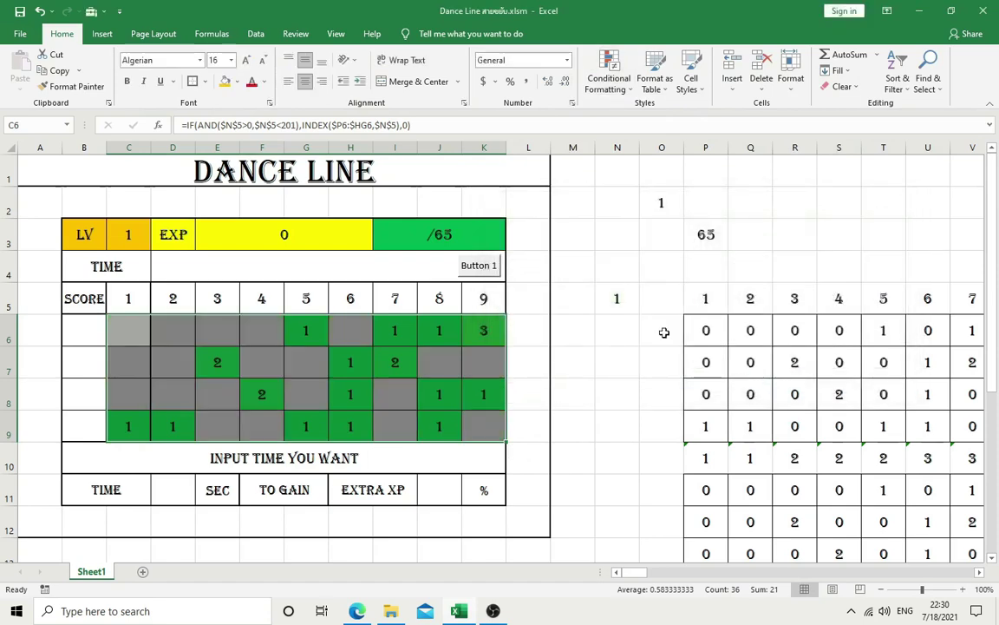
click(579, 265)
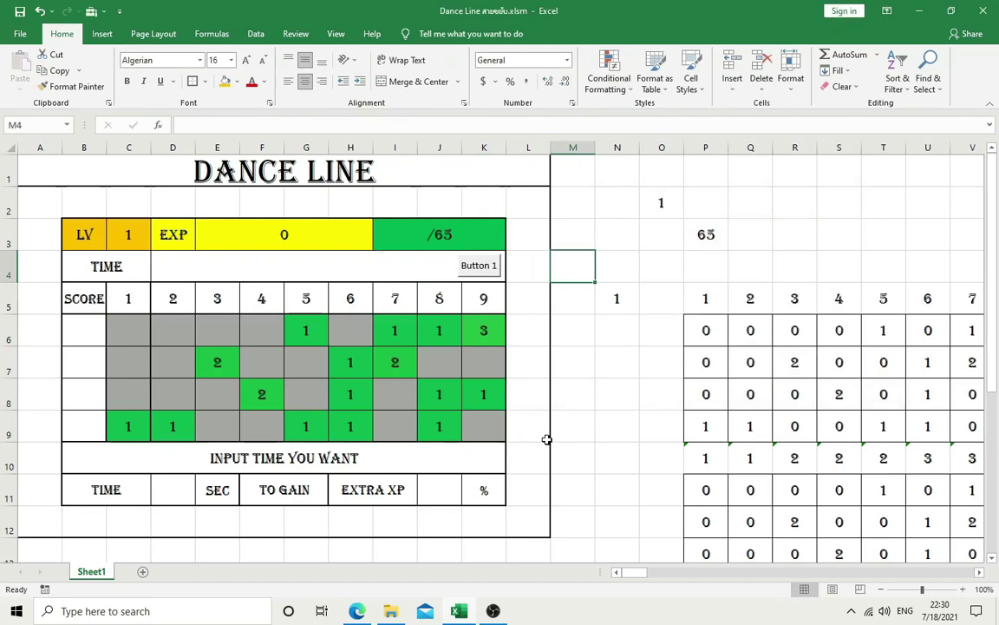
click(580, 460)
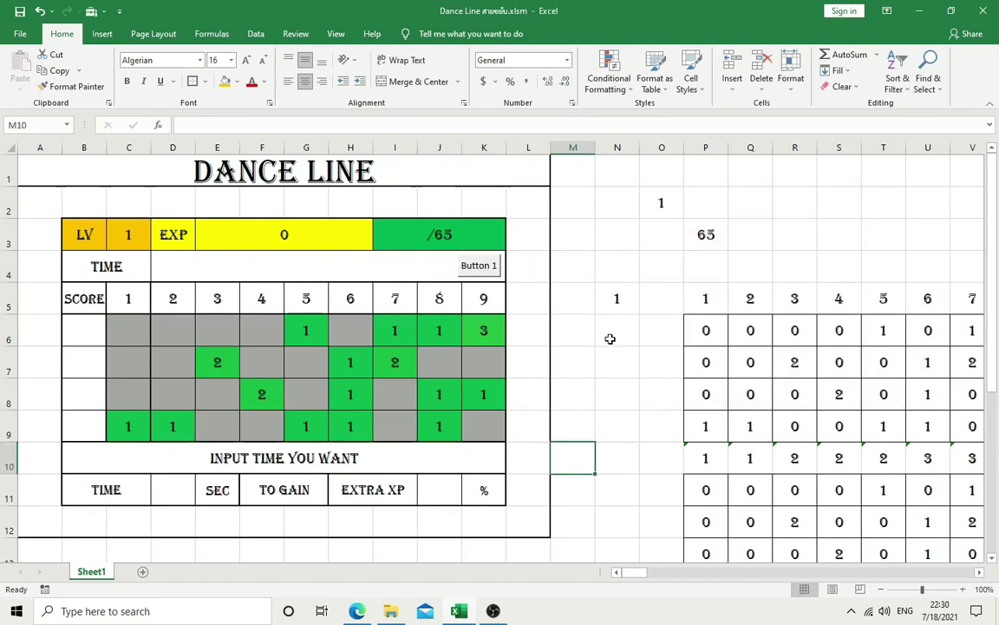
click(610, 336)
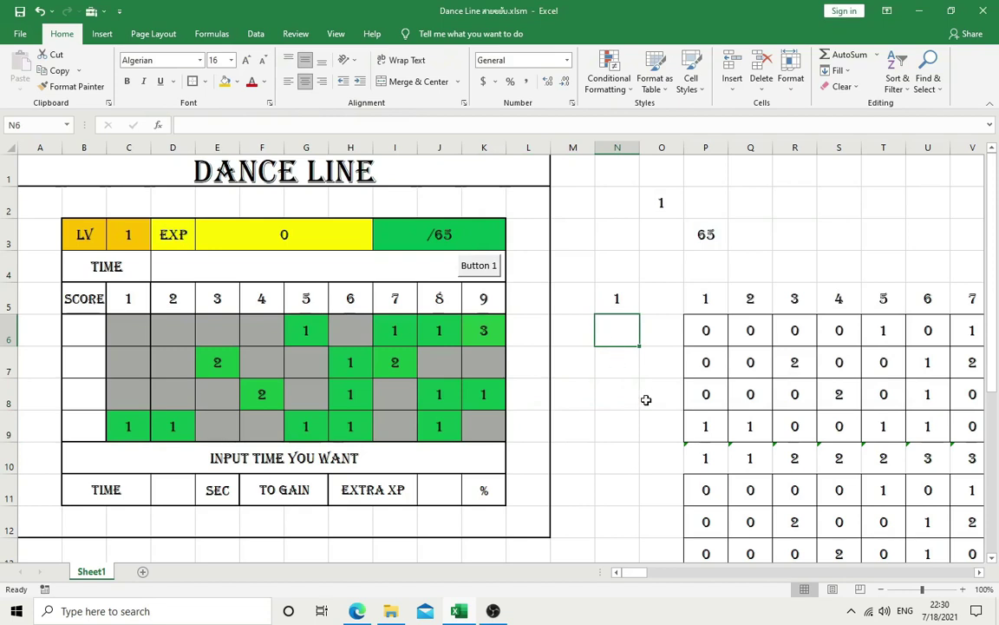
text(00)
key(Return)
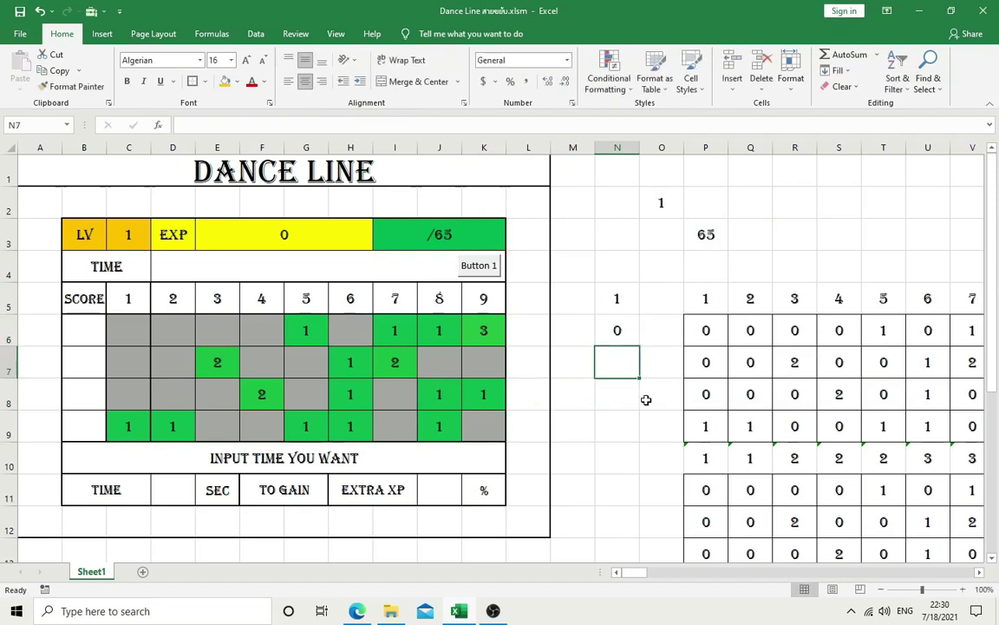
text(0)
key(Return)
text(0)
key(Return)
text(0)
key(Return)
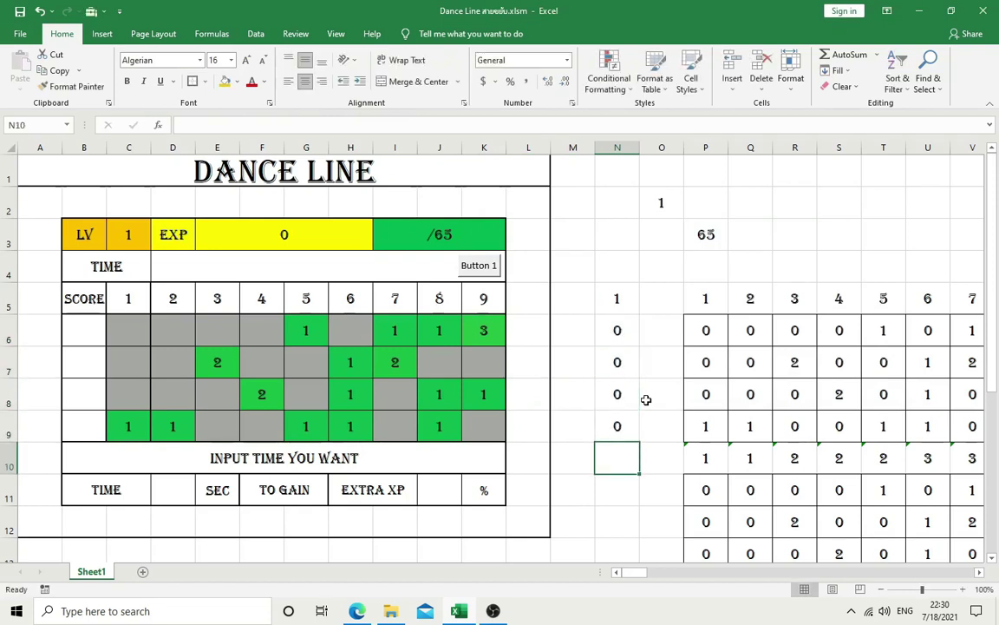
click(587, 339)
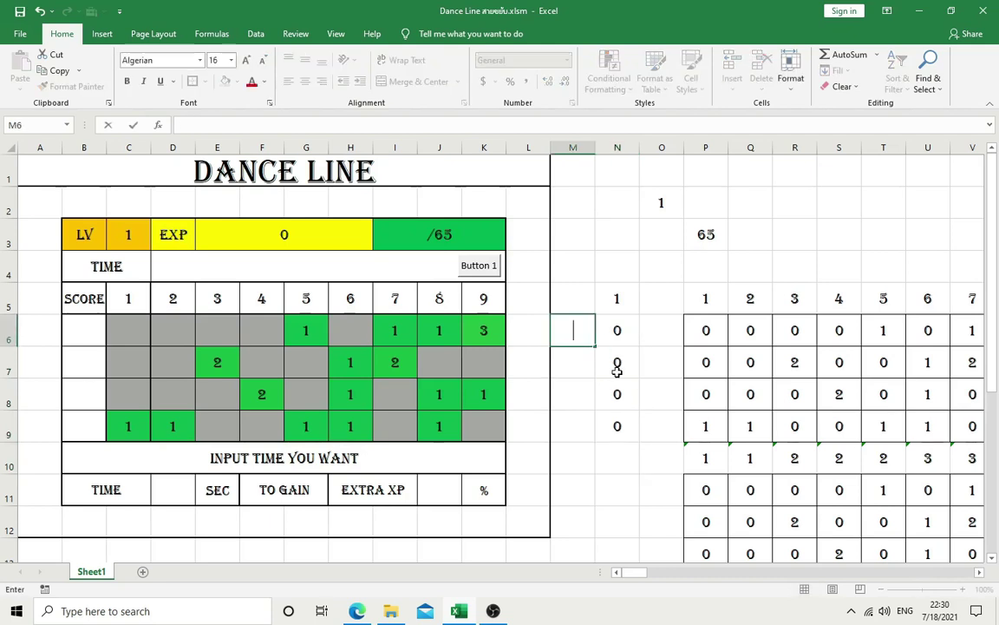
drag(614, 336, 612, 419)
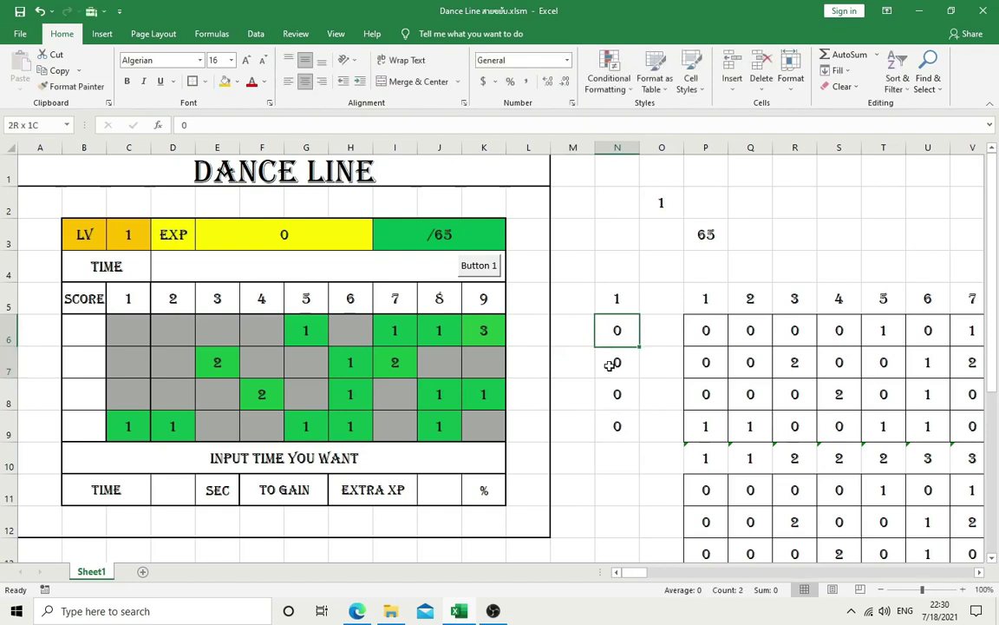
key(Delete)
key(Left)
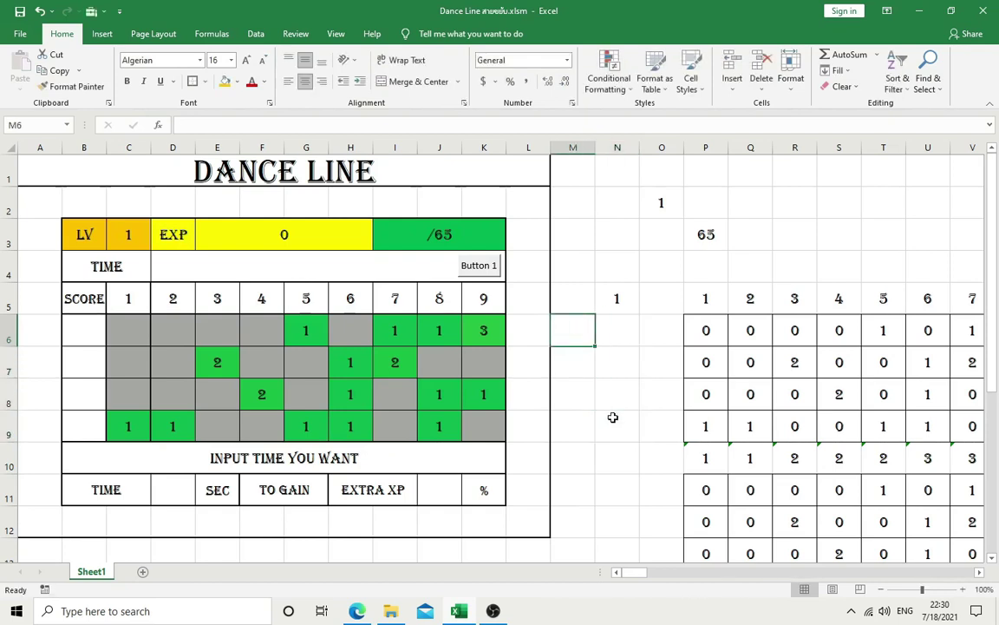
Step: Enter =INDEX(P6:HG6,N$5) in N6
click(622, 335)
text(=i)
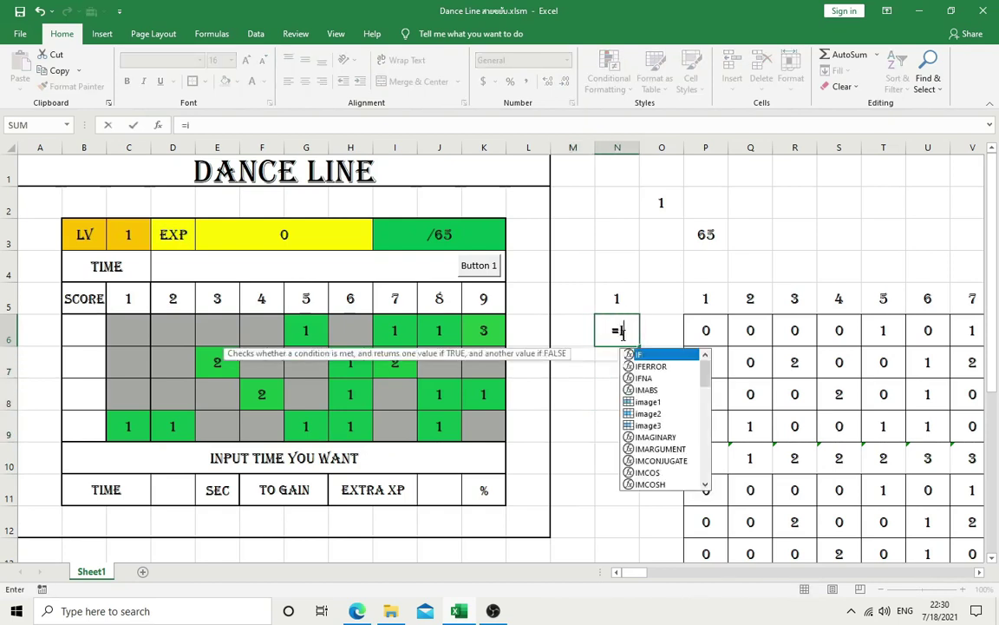
text(ndex()
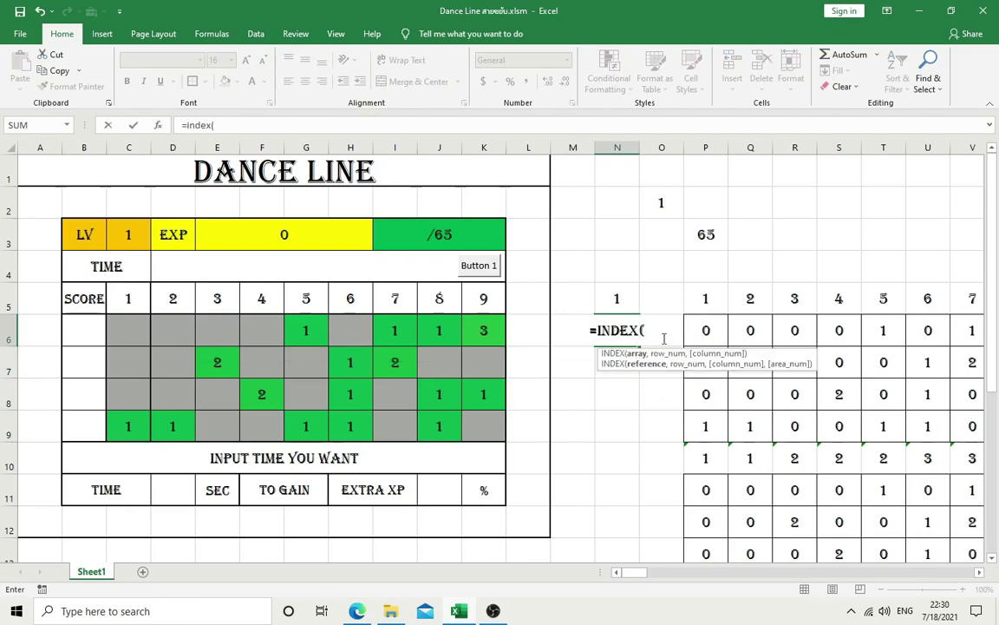
drag(705, 331, 996, 332)
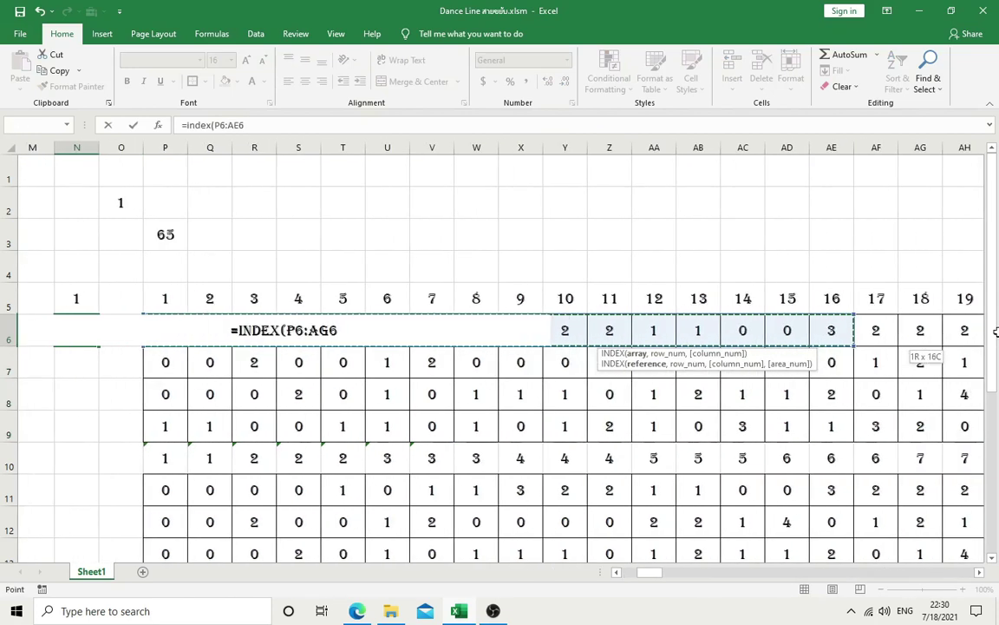
drag(996, 332, 668, 331)
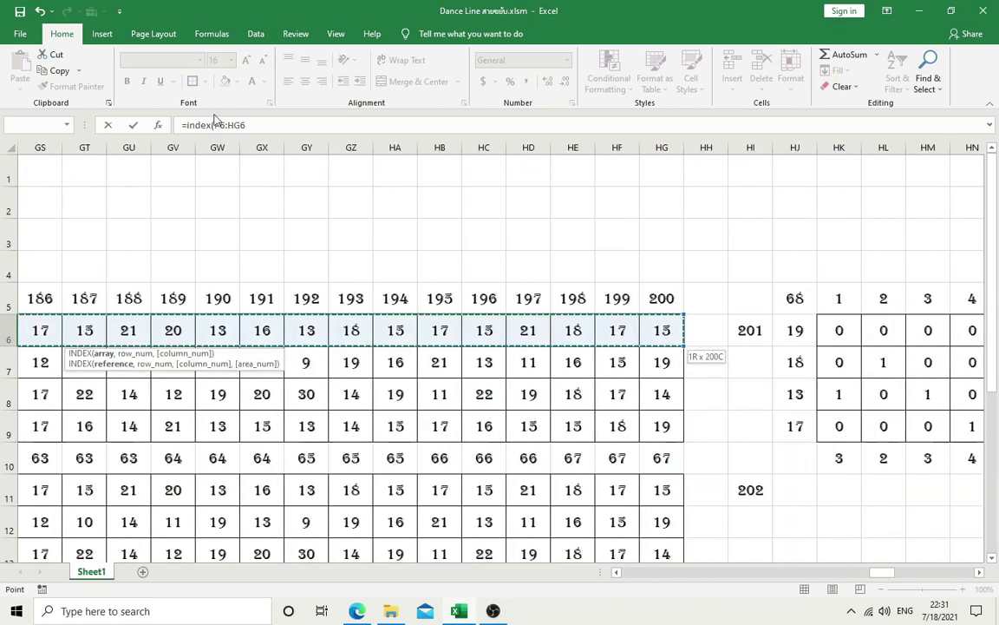
click(266, 127)
text(,)
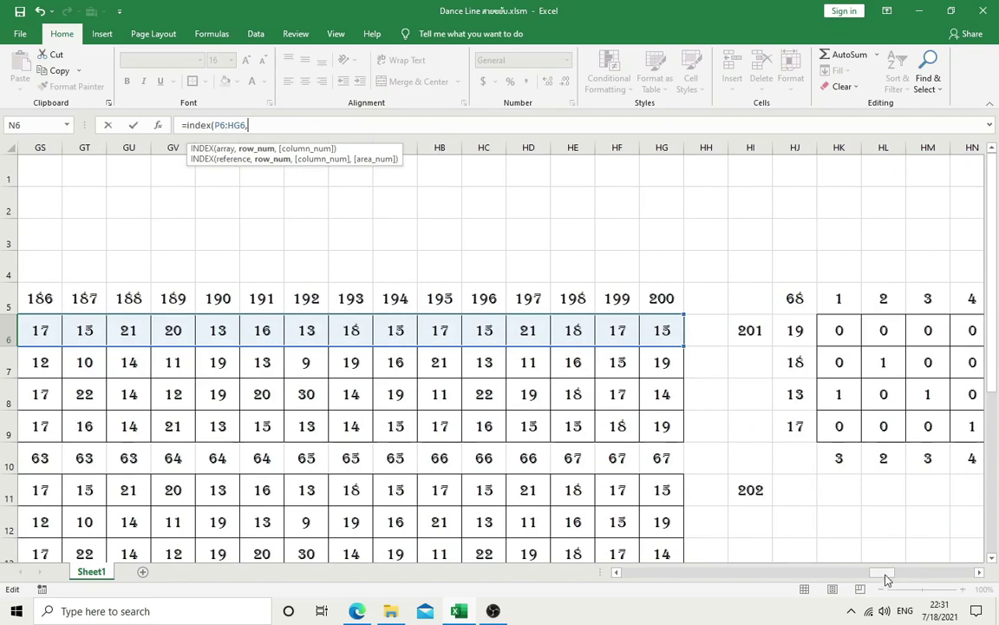
drag(885, 575, 638, 579)
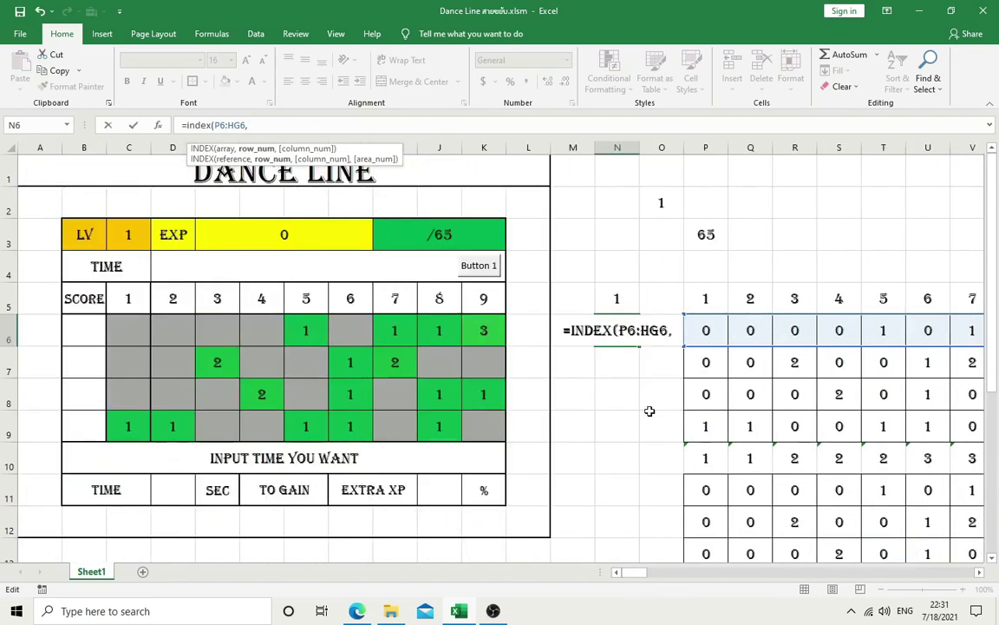
click(617, 298)
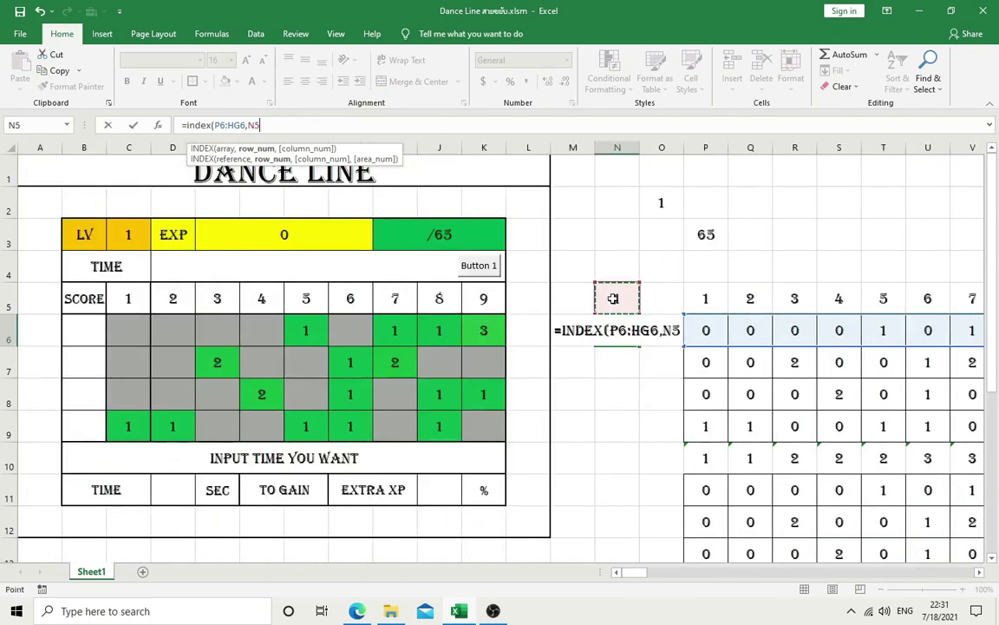
click(254, 125)
text($5)
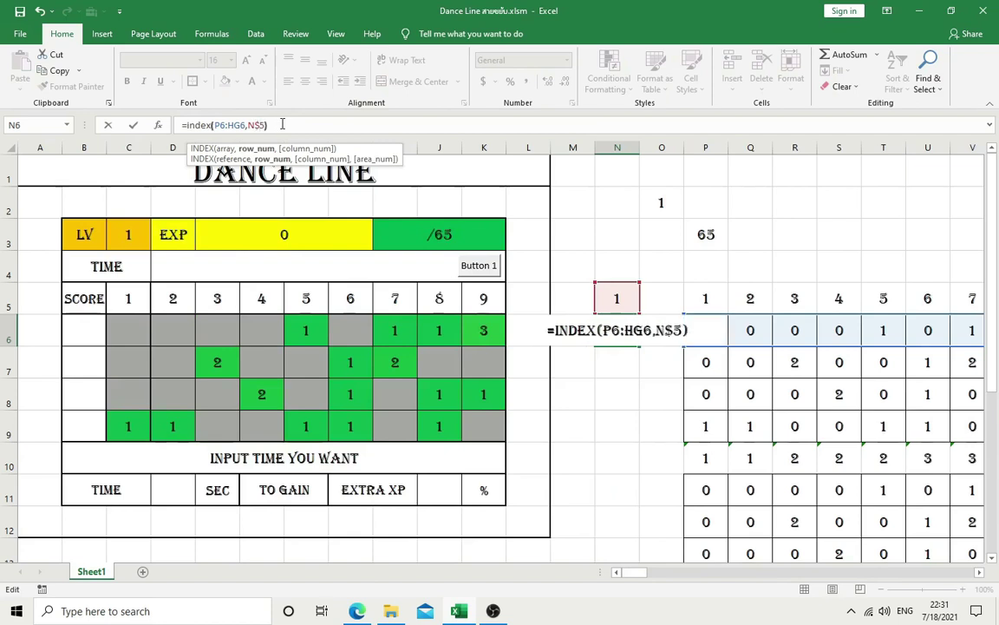
key(Return)
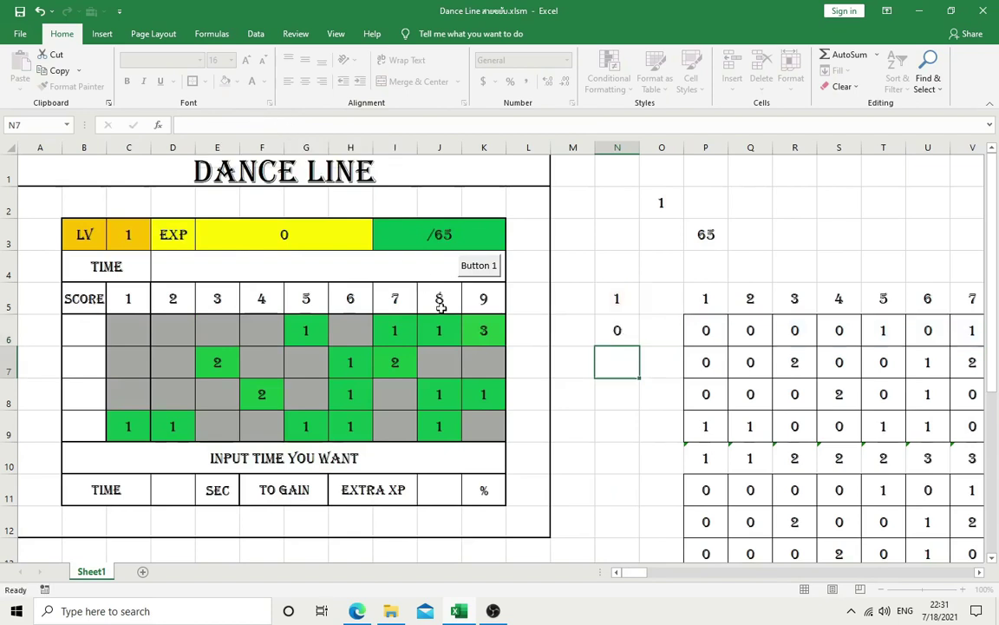
Step: Fill N6's INDEX formula down to N9
click(632, 341)
drag(639, 345, 638, 438)
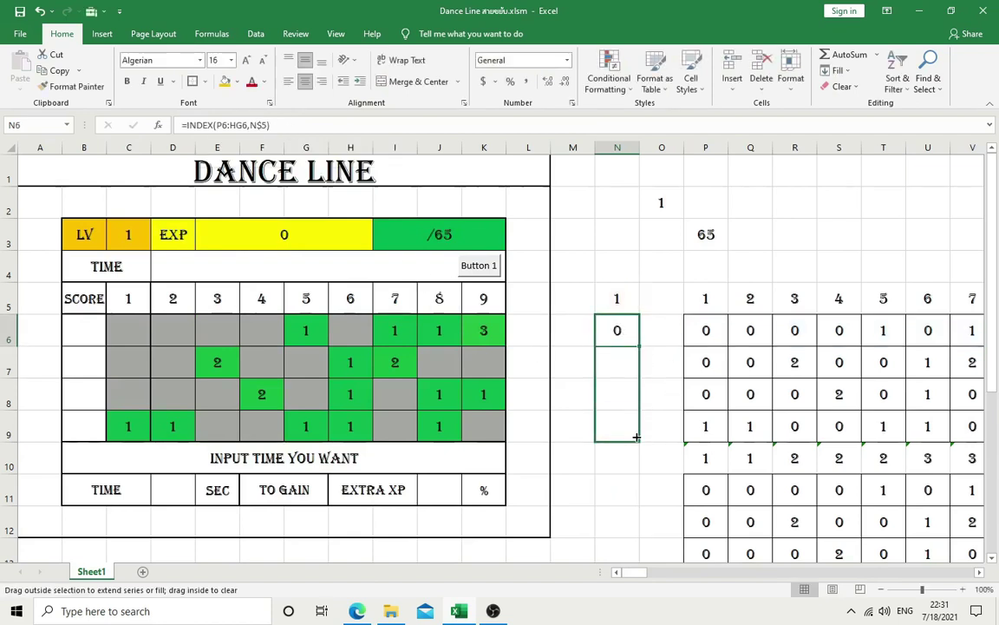
click(631, 488)
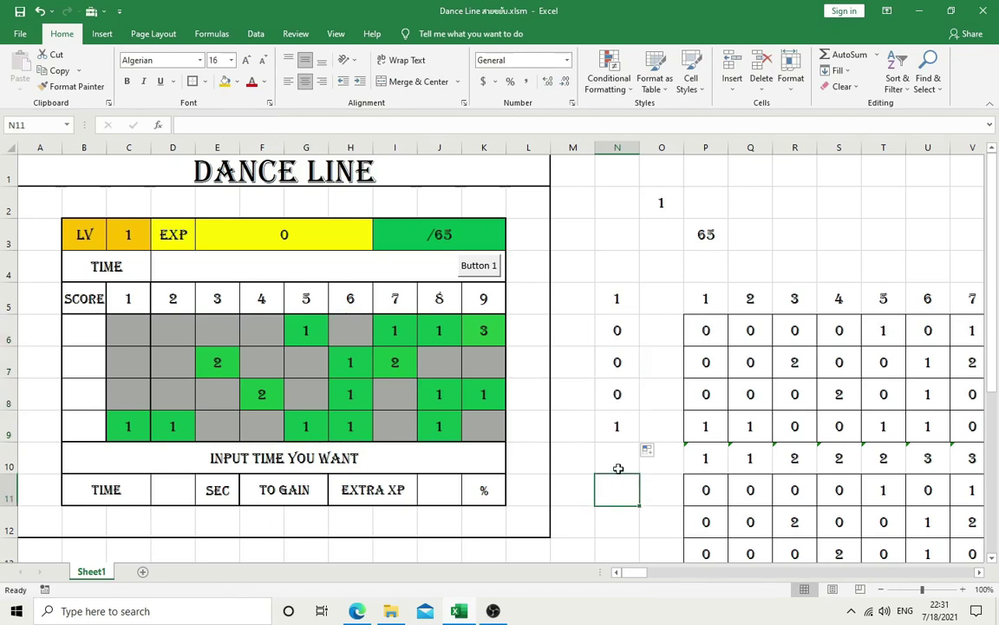
Step: Enter 0 in M6:M9 and append -M6 to C6's INDEX formula
click(567, 334)
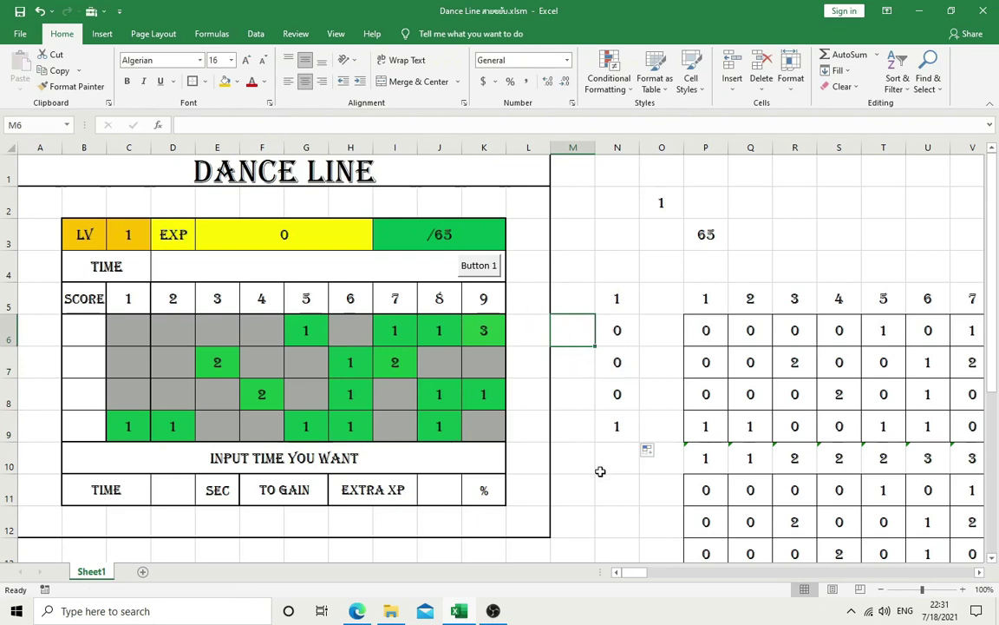
text(0 )
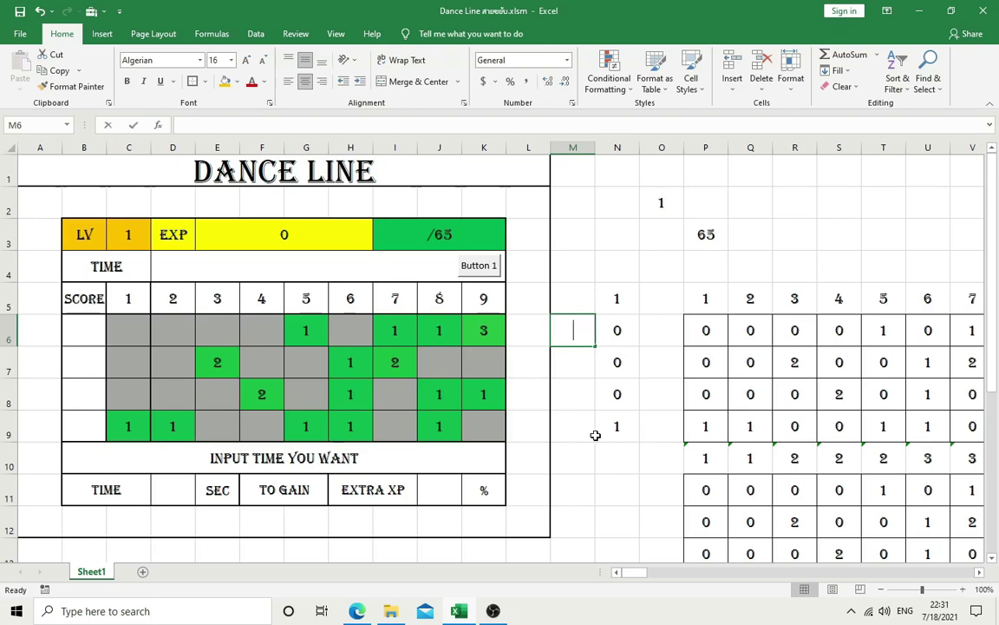
text(0 0 0)
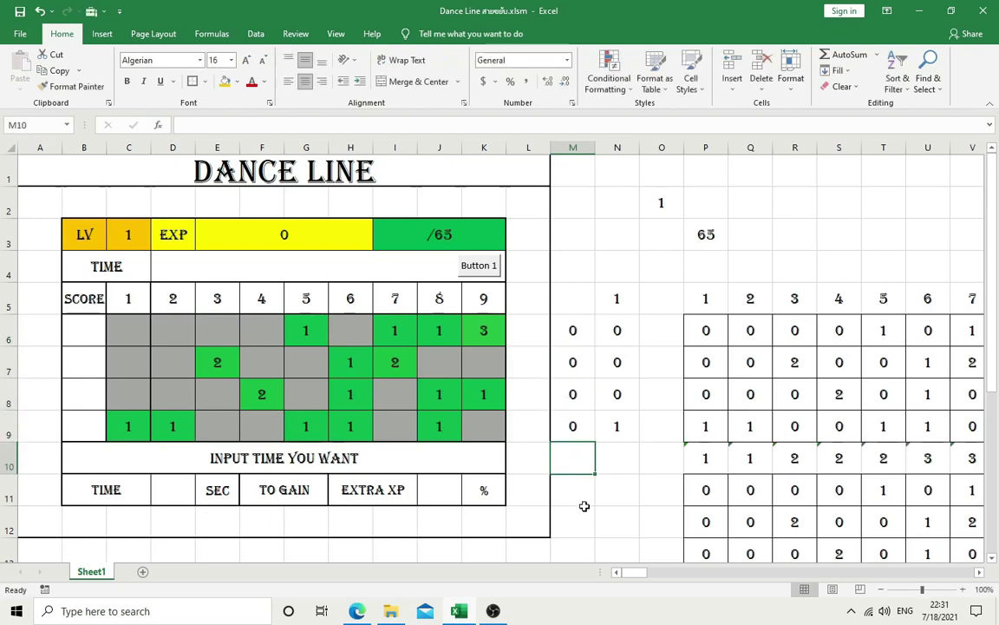
click(111, 327)
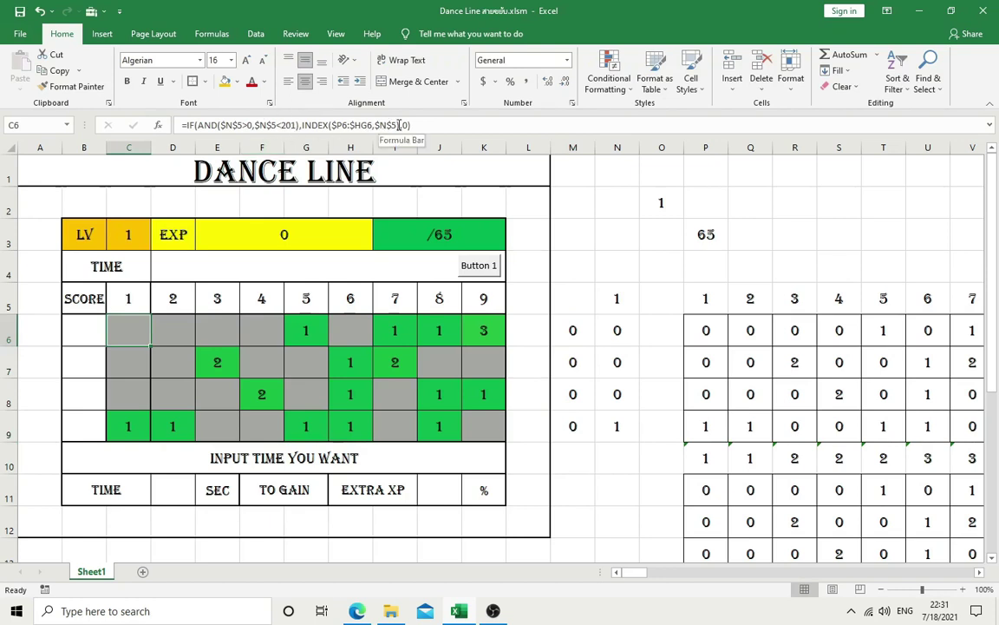
click(399, 125)
key(Right)
text(-)
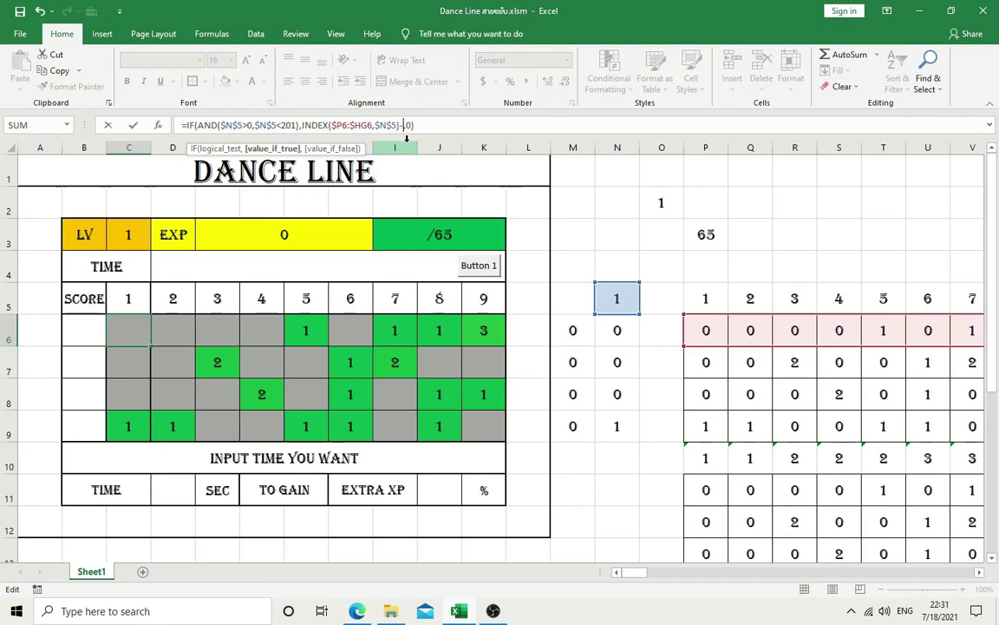
click(571, 326)
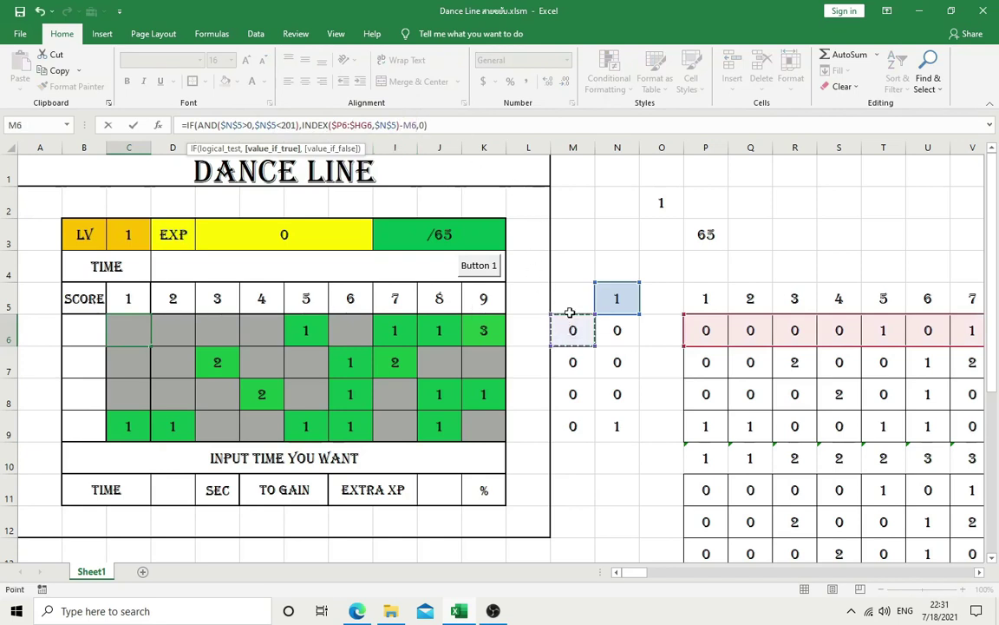
key(Return)
Step: Fill C6's formula down to C9 and test it with 1 in M9
click(130, 330)
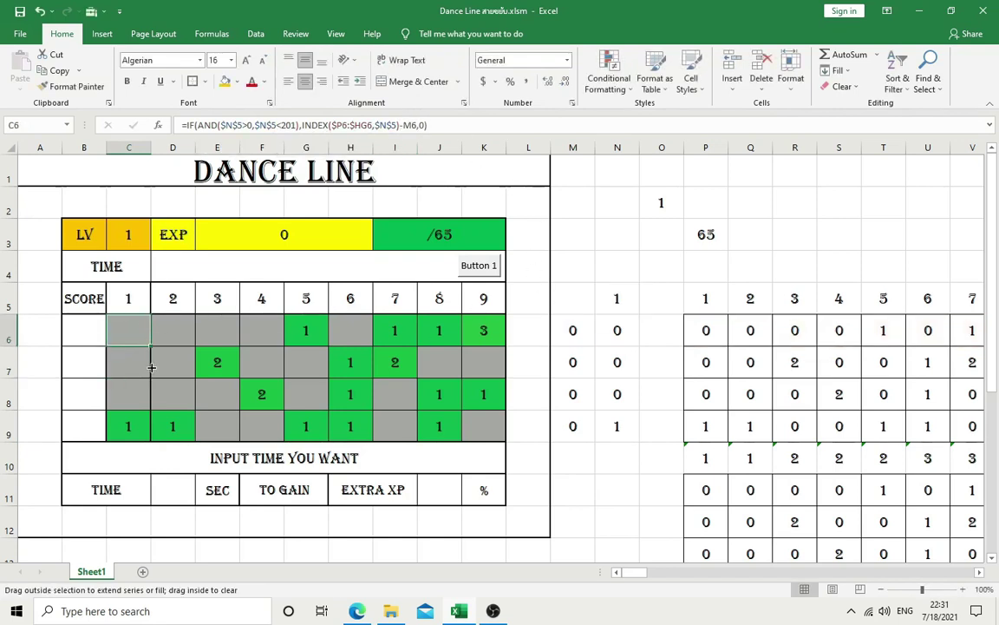
drag(151, 367, 149, 438)
click(602, 515)
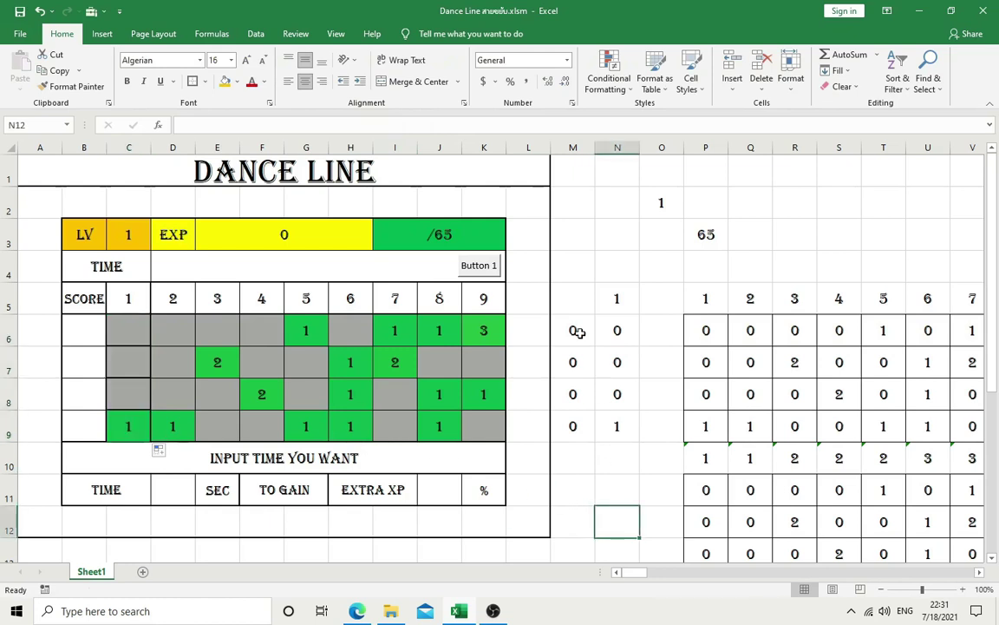
click(586, 425)
text(1)
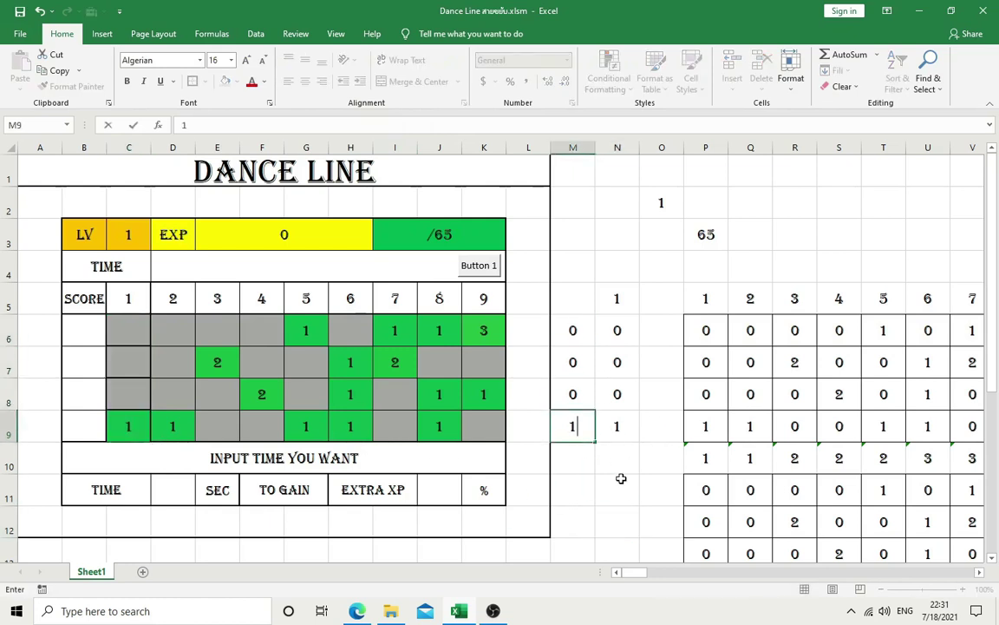
key(Return)
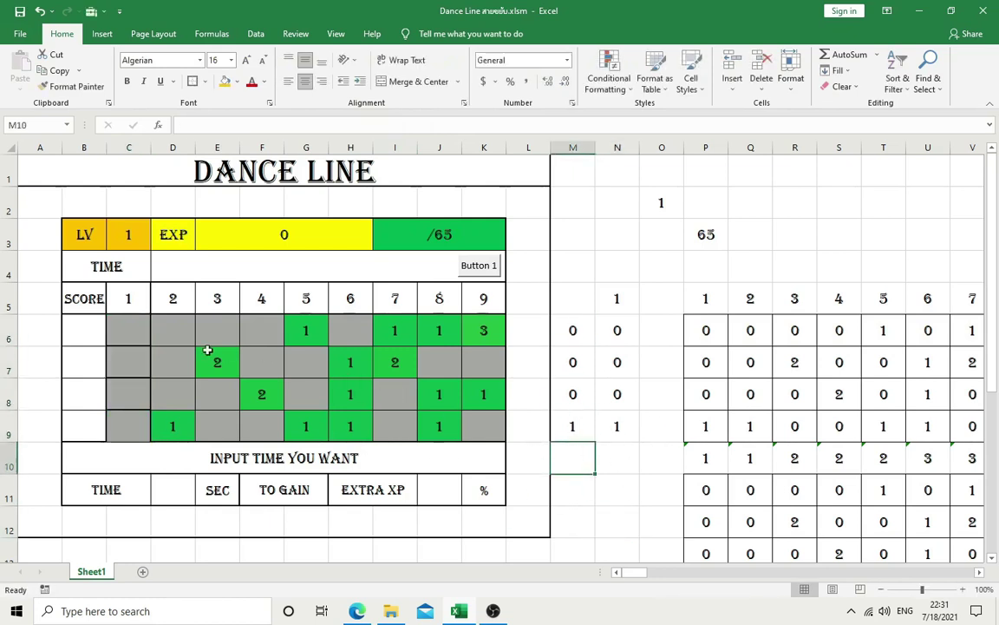
Step: Put an outside border around C6:C9
mouse_move(133, 330)
mouse_down()
mouse_move(129, 445)
mouse_move(129, 425)
mouse_up()
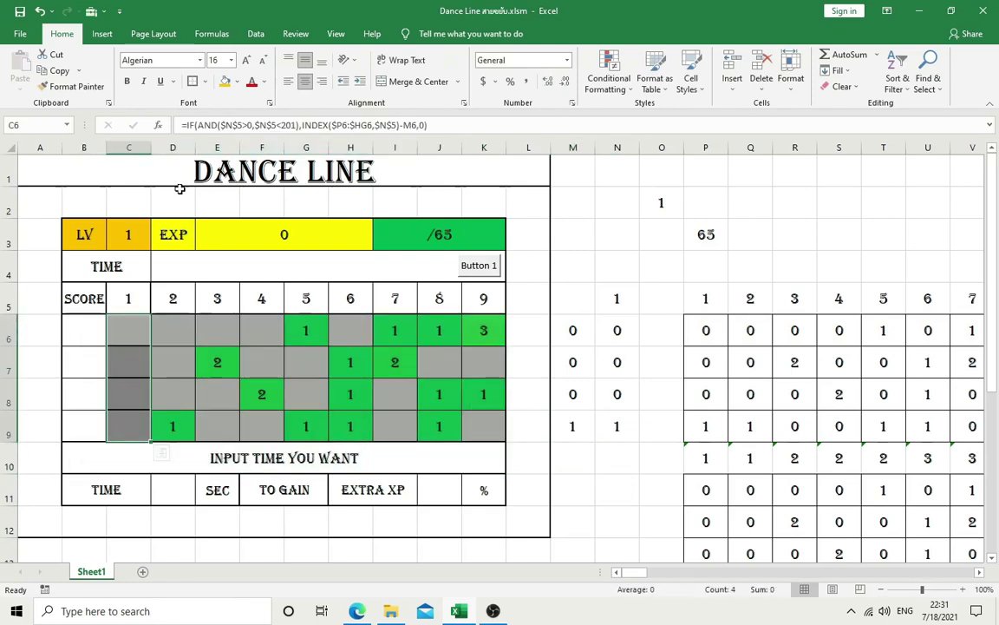
click(205, 81)
click(208, 183)
click(204, 81)
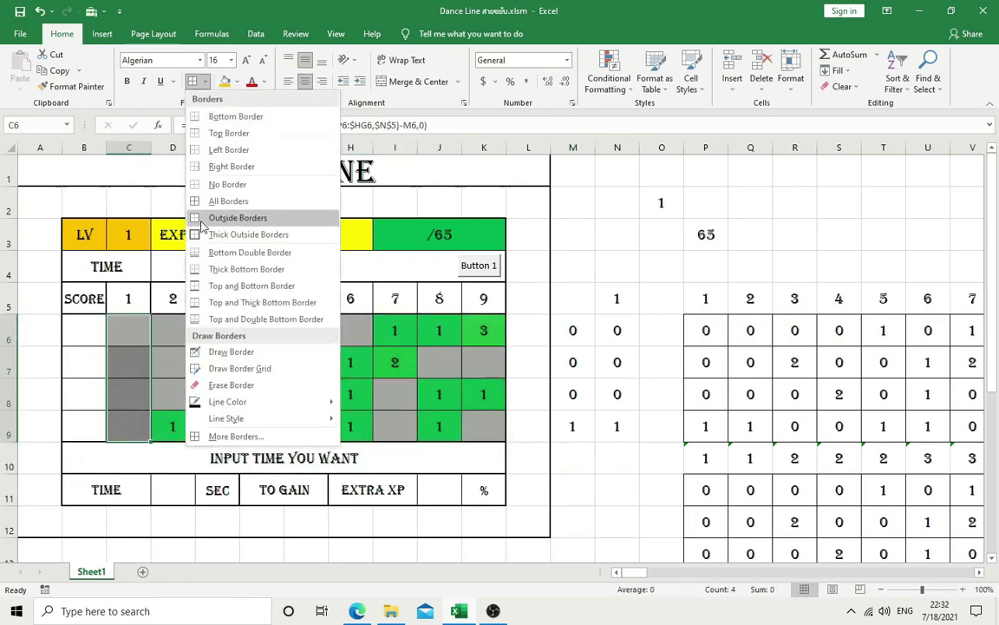
click(200, 216)
click(626, 479)
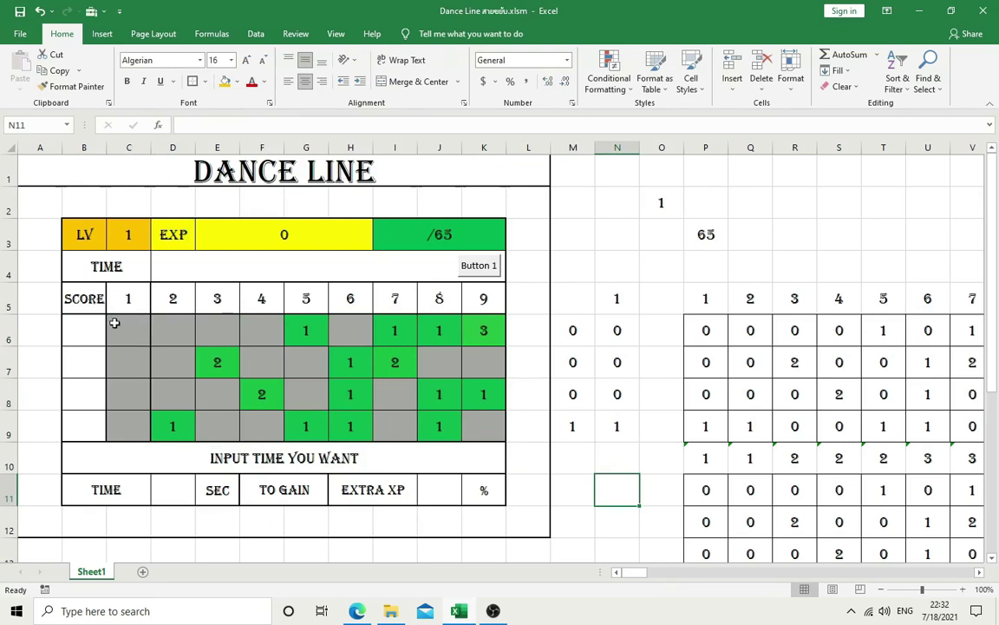
drag(116, 325, 120, 441)
click(559, 481)
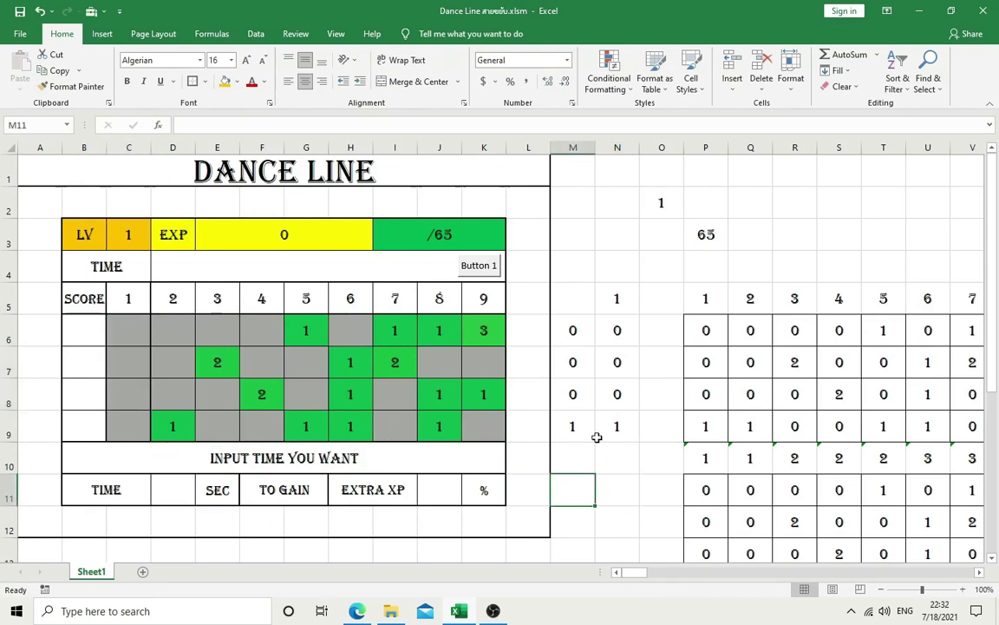
Step: Reset M9 back to 0
click(592, 434)
text(0)
key(Return)
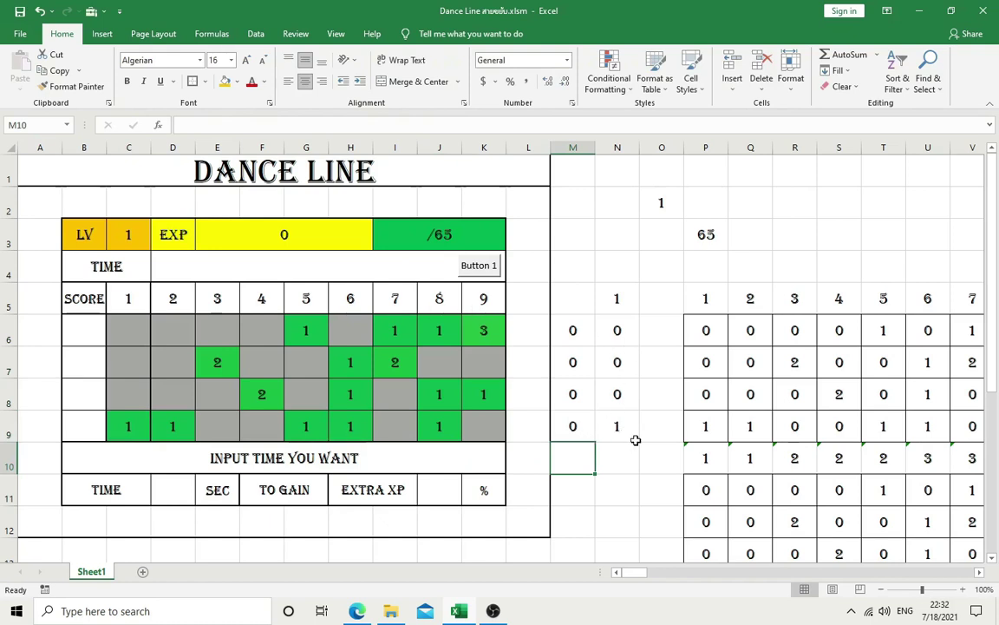
click(648, 330)
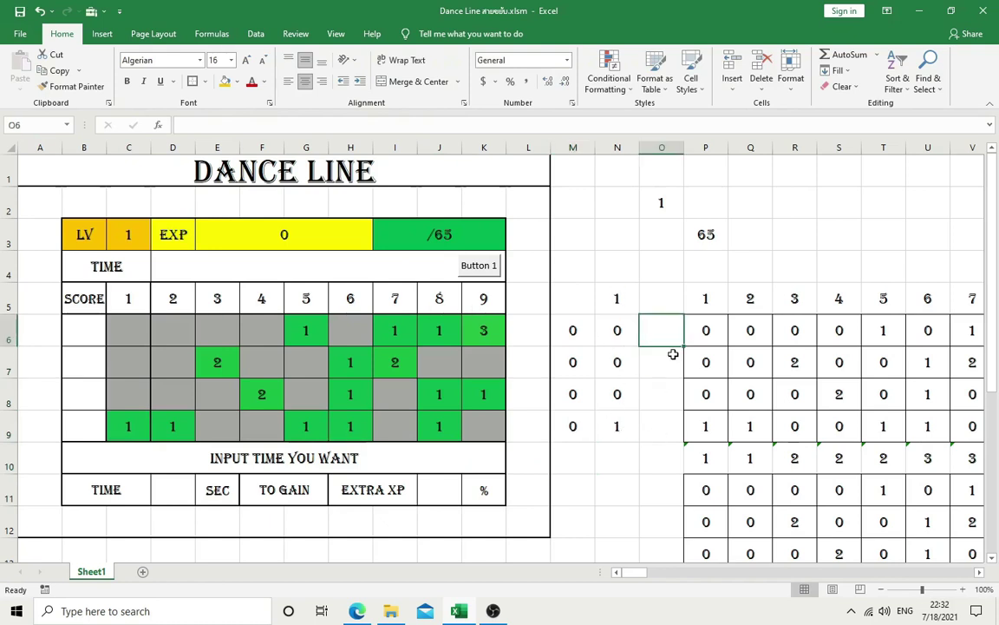
Step: Enter =IF(M6<N6,M6+1,M6) in O6 and fill it down to O9
text(=if()
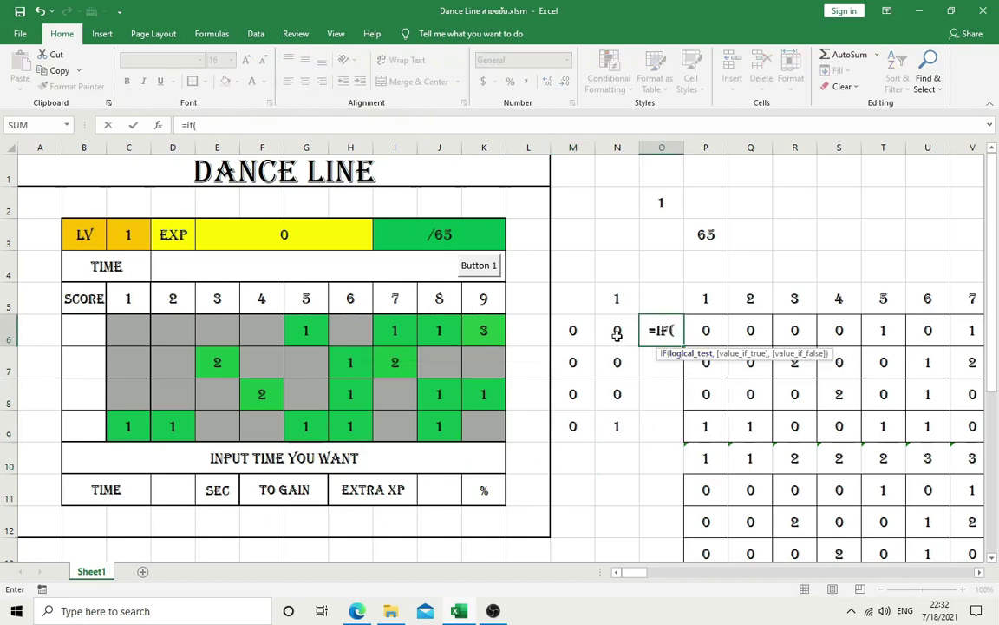
click(575, 325)
text(<)
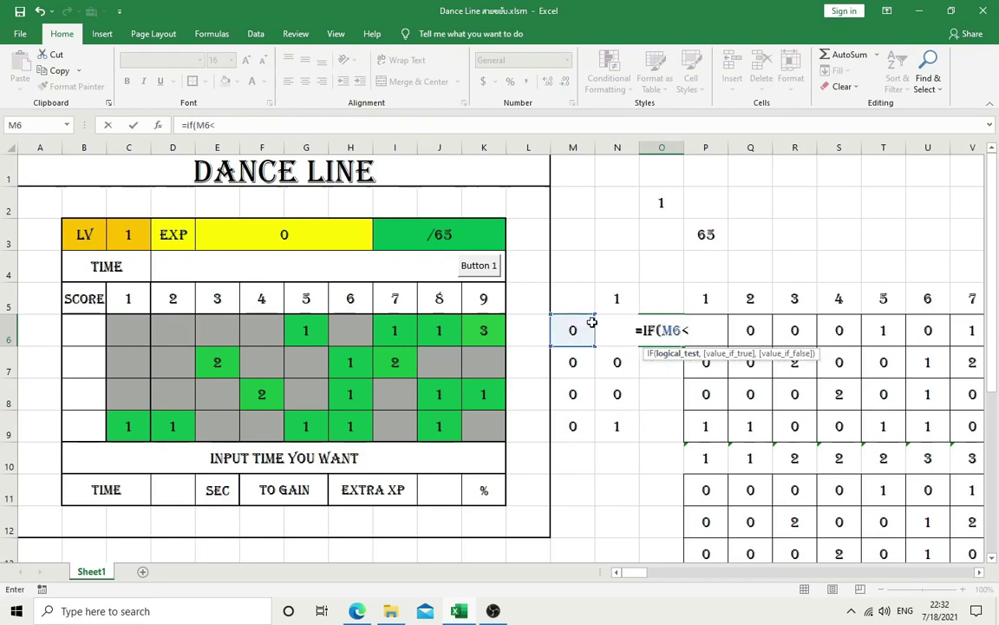
text(n6)
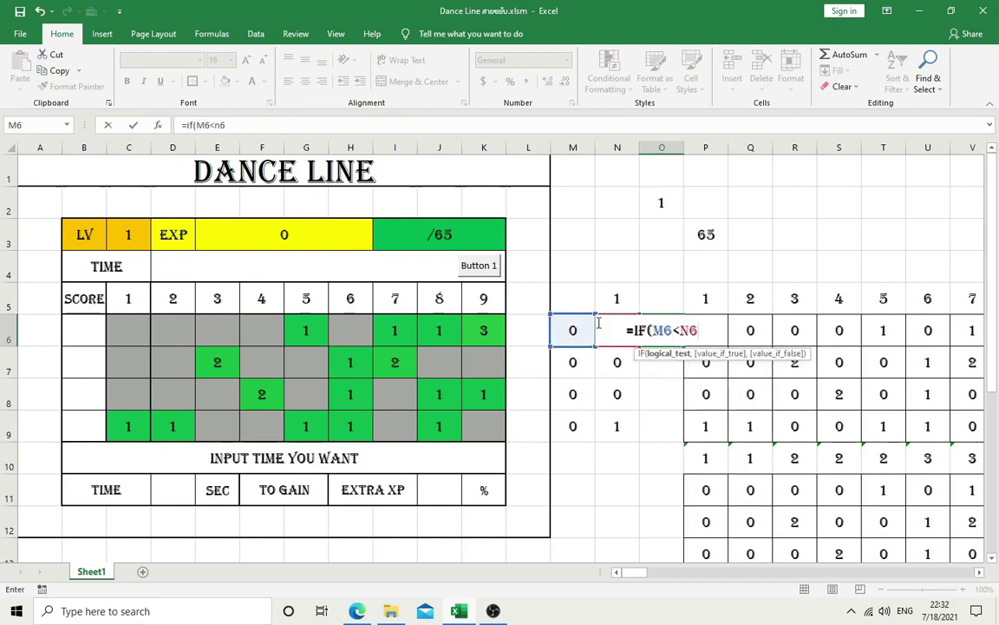
text(,)
click(564, 330)
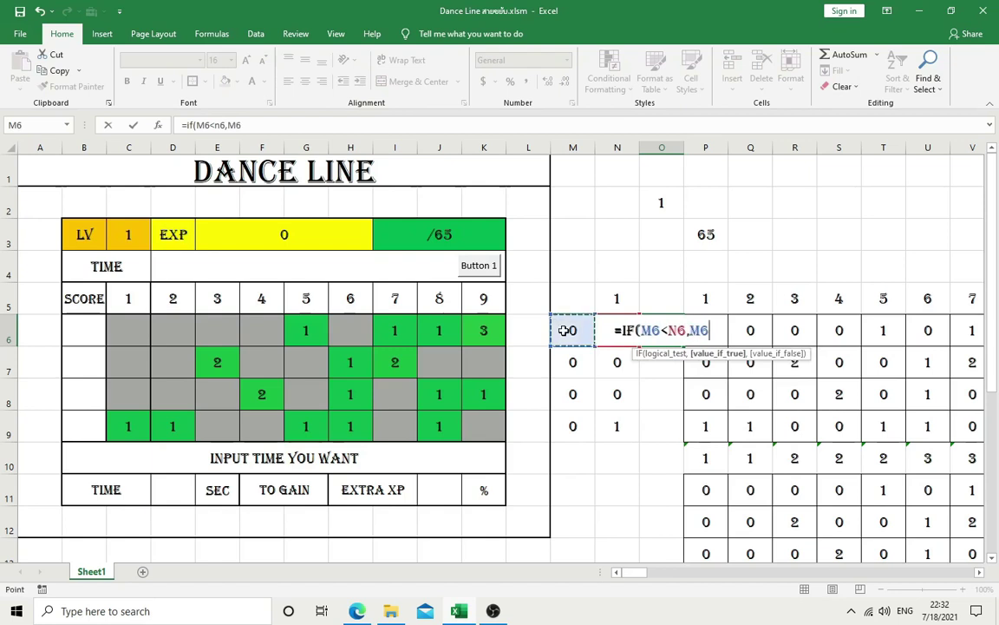
text(+1,)
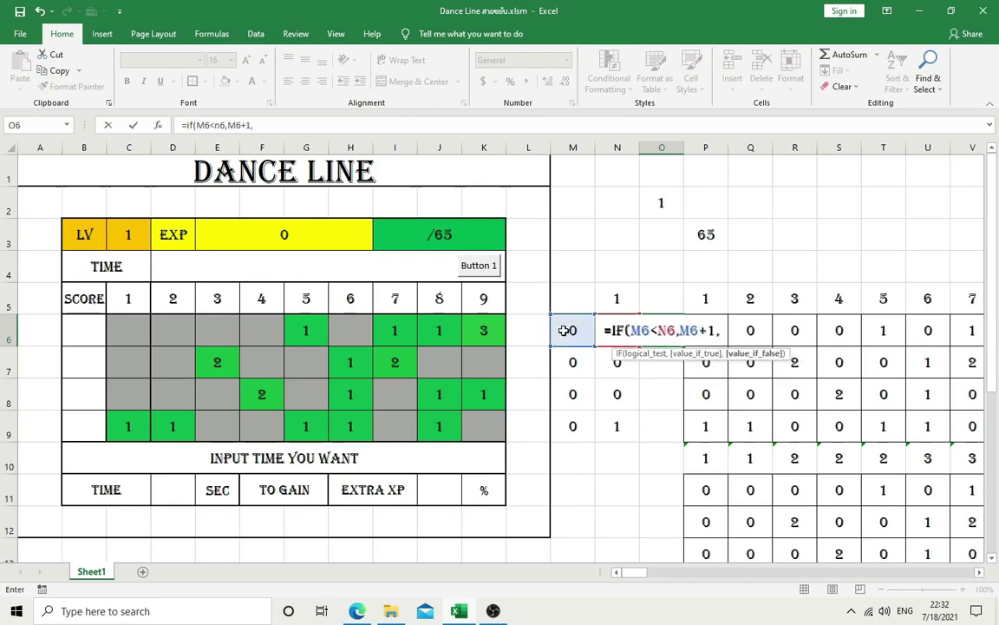
click(565, 330)
text())
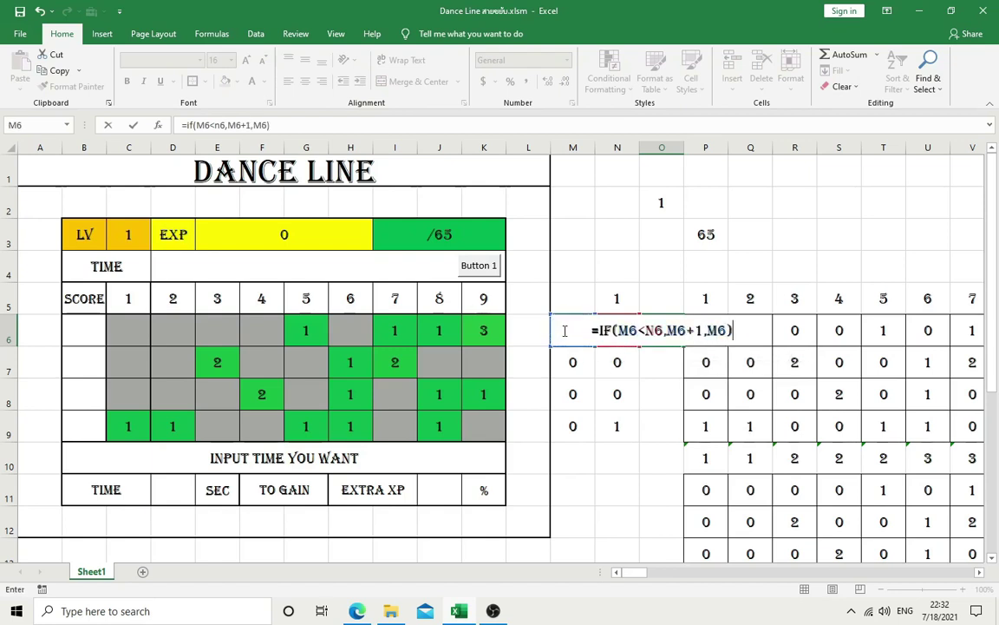
key(Return)
click(660, 328)
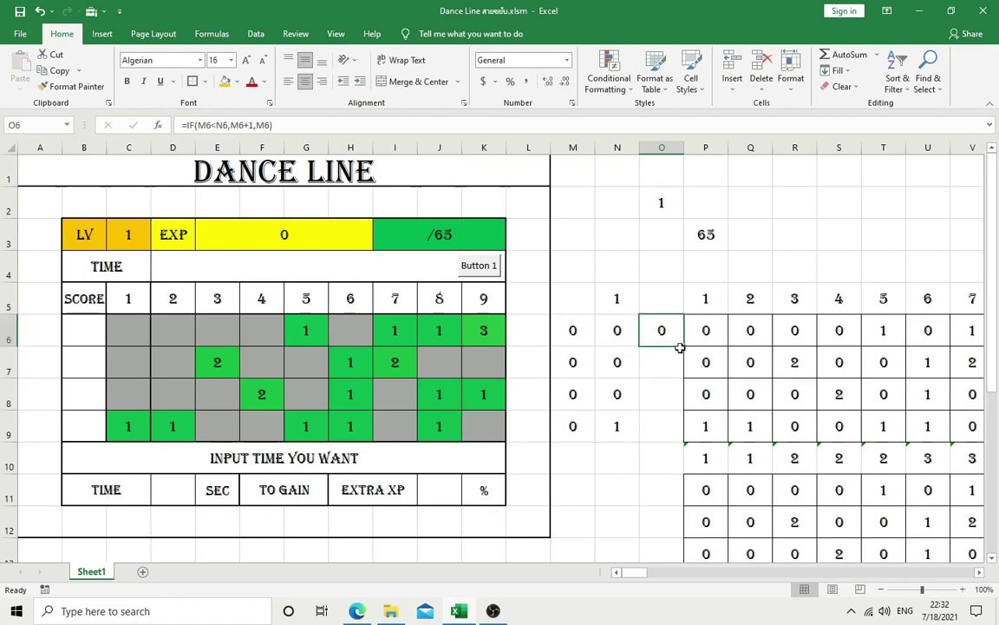
drag(679, 347, 681, 440)
click(653, 470)
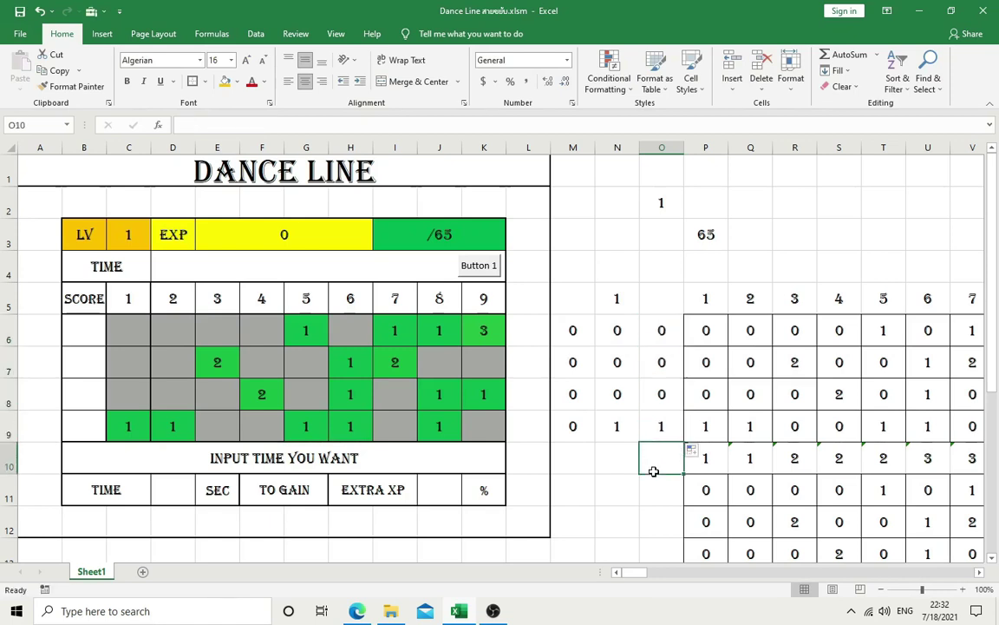
Step: Copy O9's value into M9
right_click(665, 425)
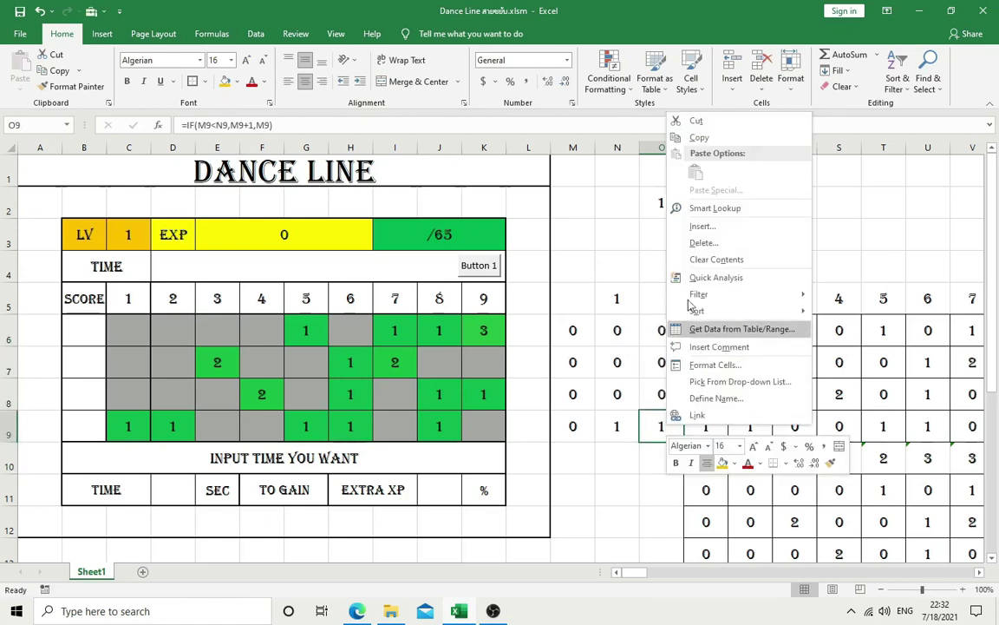
click(697, 136)
right_click(586, 427)
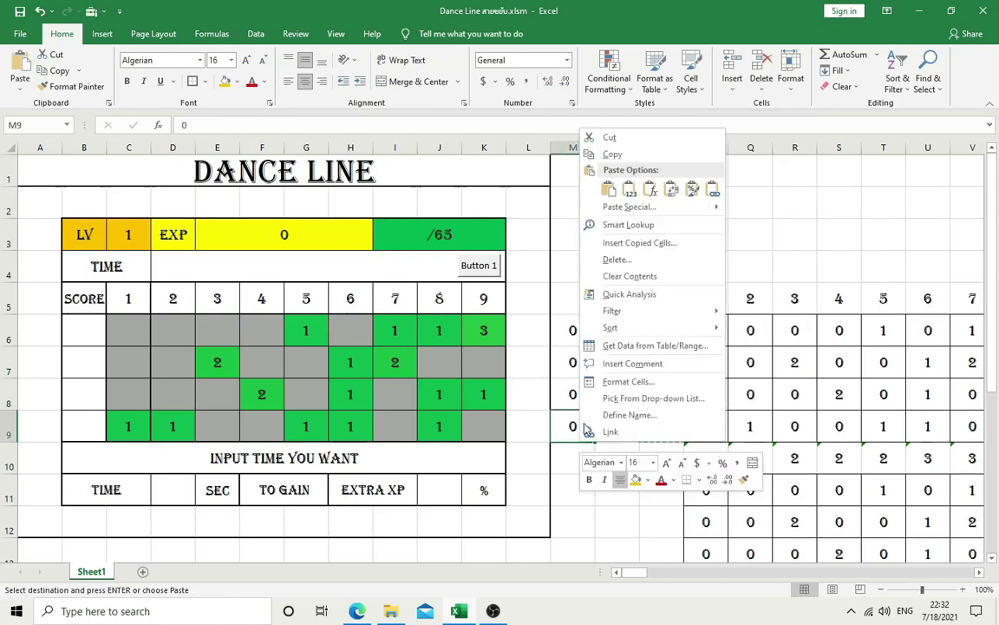
click(630, 189)
click(638, 488)
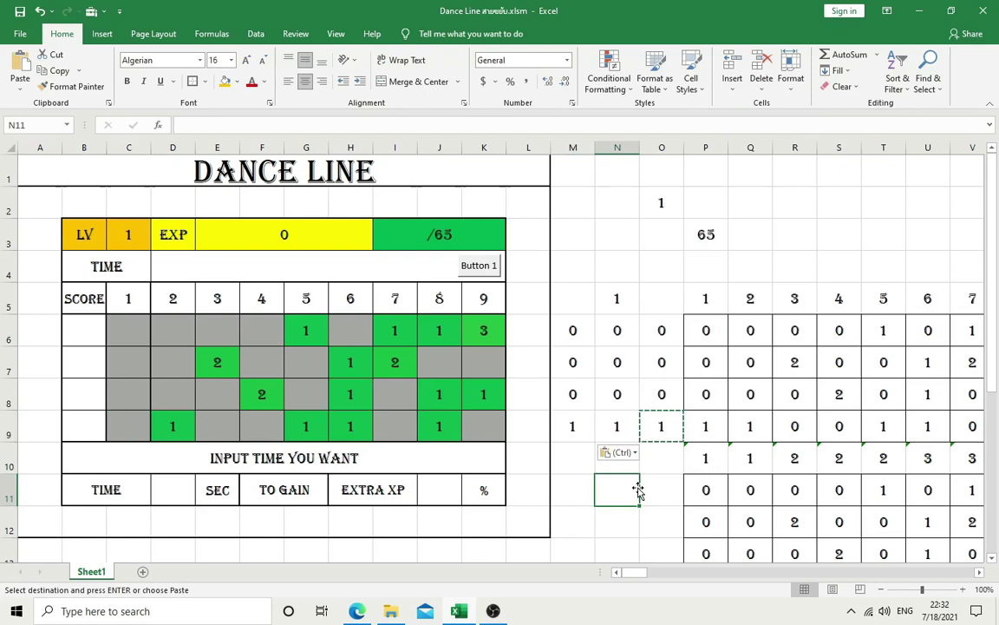
Step: Enter =SUM(M6:M9) in M10 and copy it across to N10
click(593, 453)
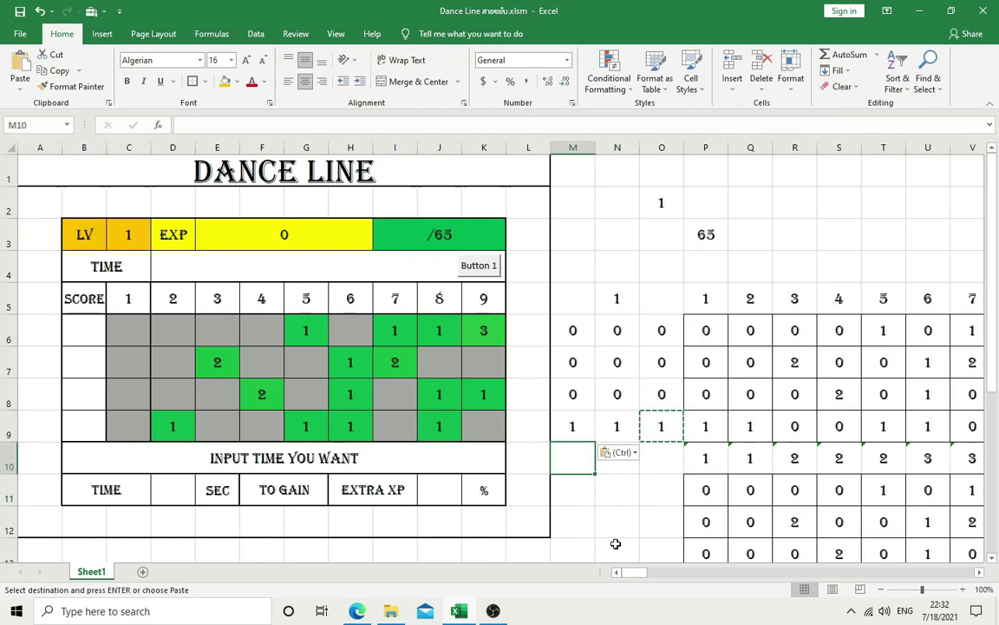
text(=sum)
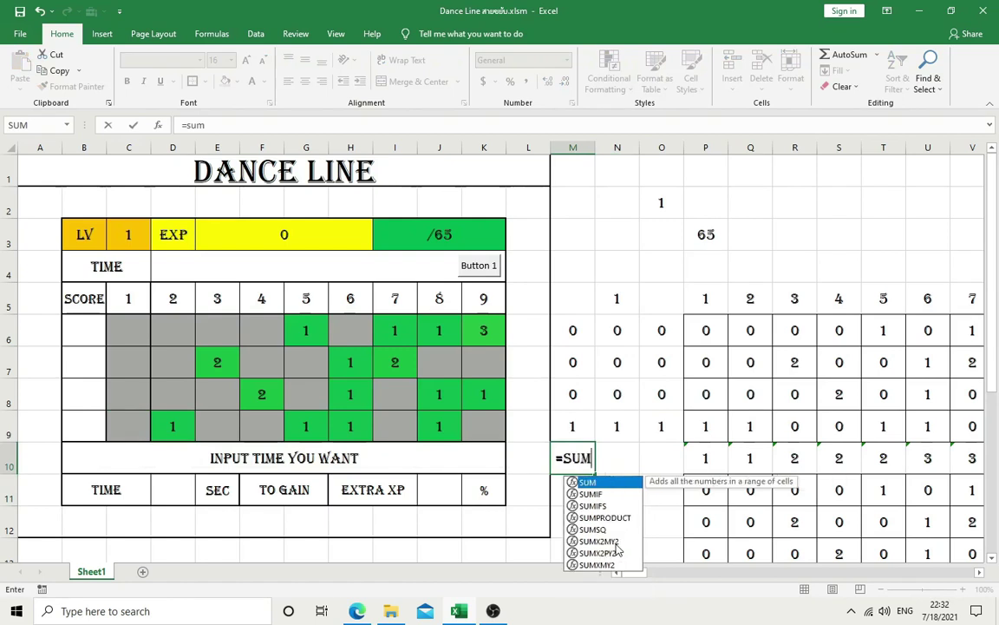
text(()
drag(573, 330, 575, 424)
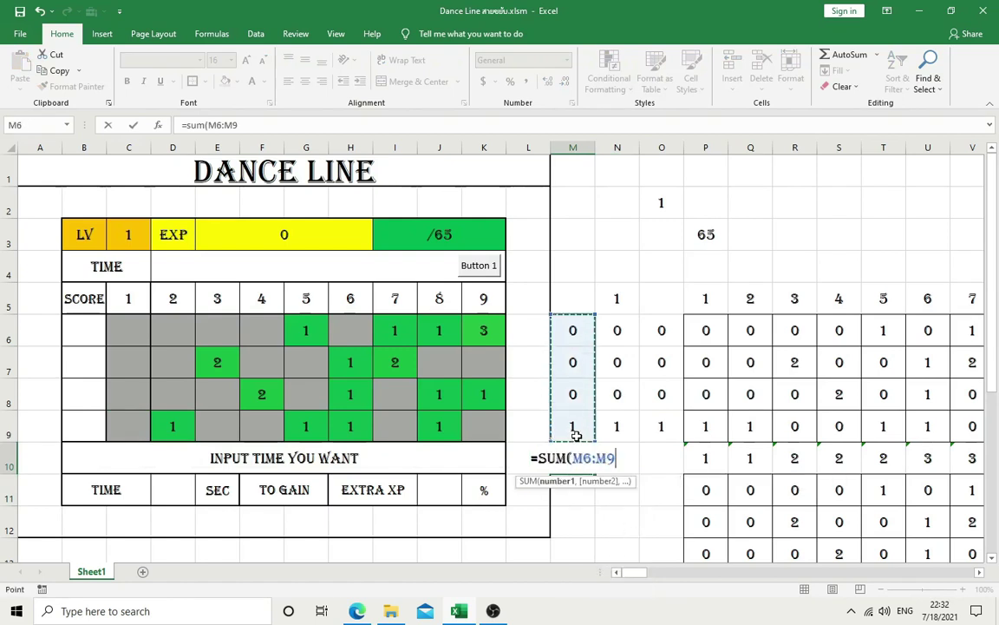
text())
key(Return)
key(Up)
key(Right)
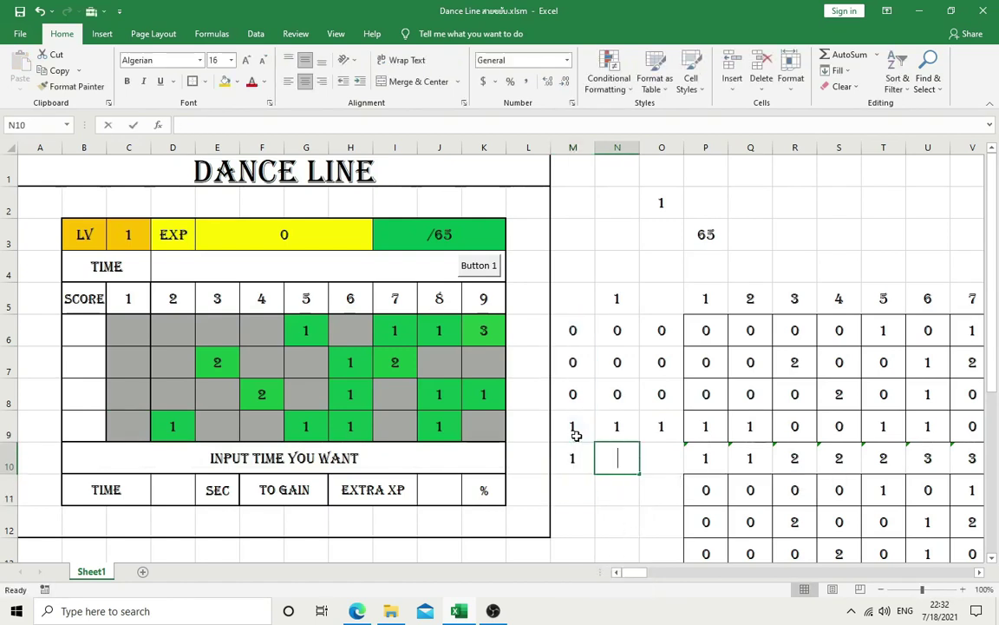
text(=)
key(BackSpace)
key(Return)
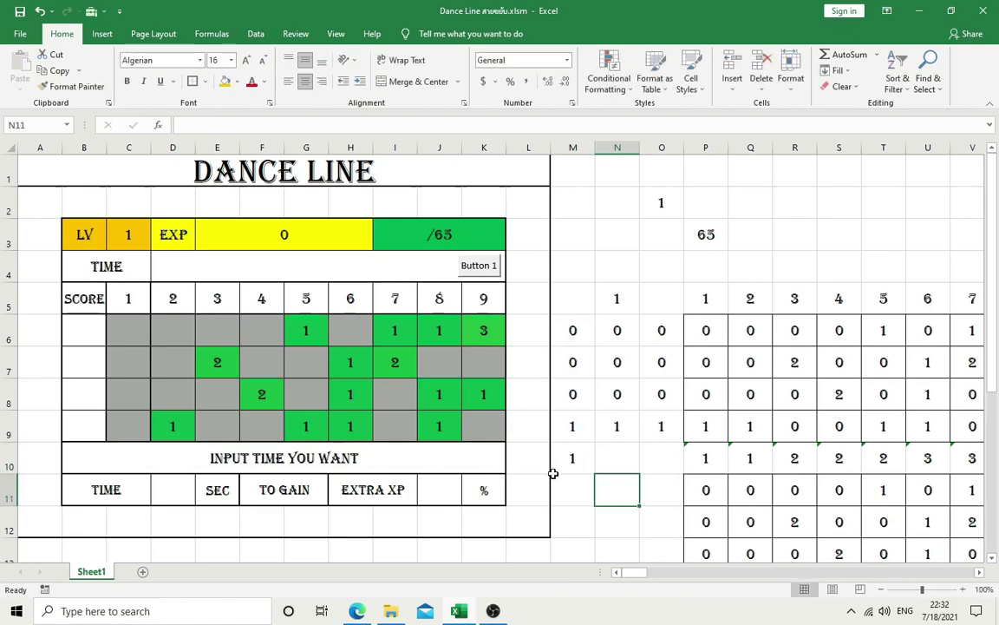
click(557, 470)
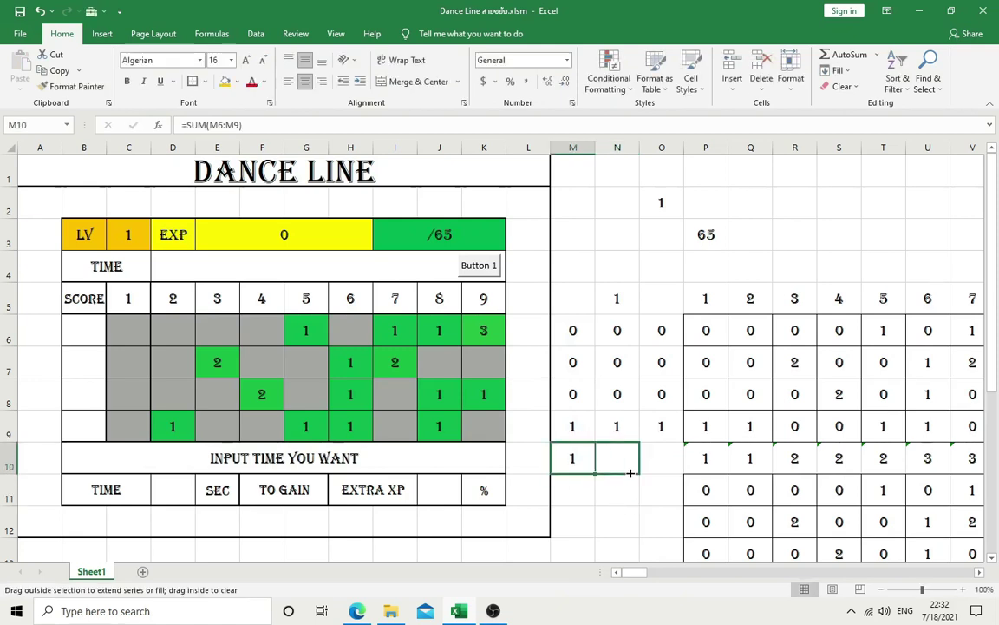
drag(596, 475, 631, 470)
click(633, 499)
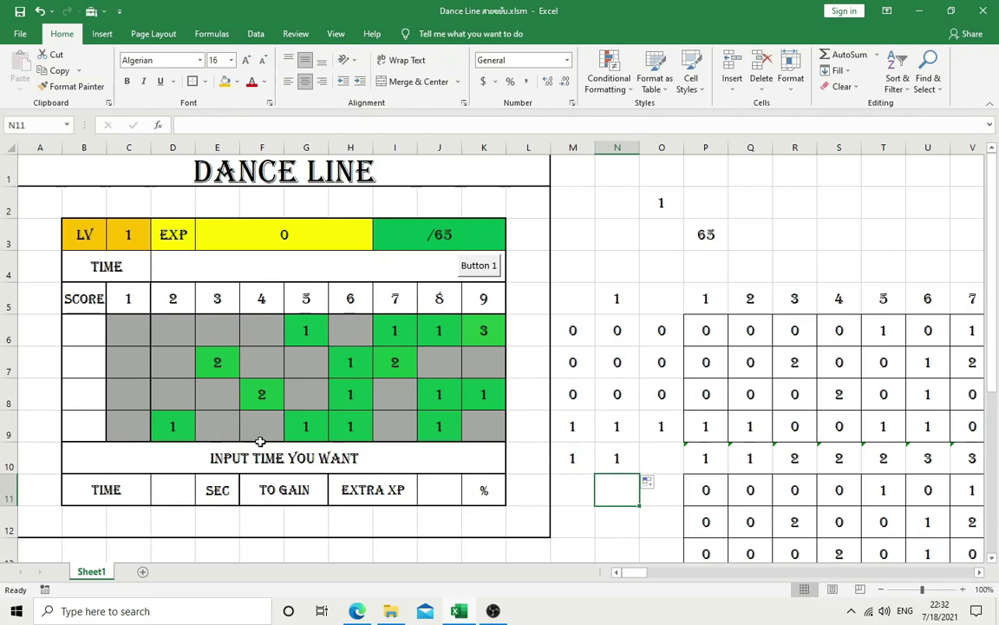
click(95, 352)
Step: With B9 selected, start recording a new macro named hito1
click(90, 419)
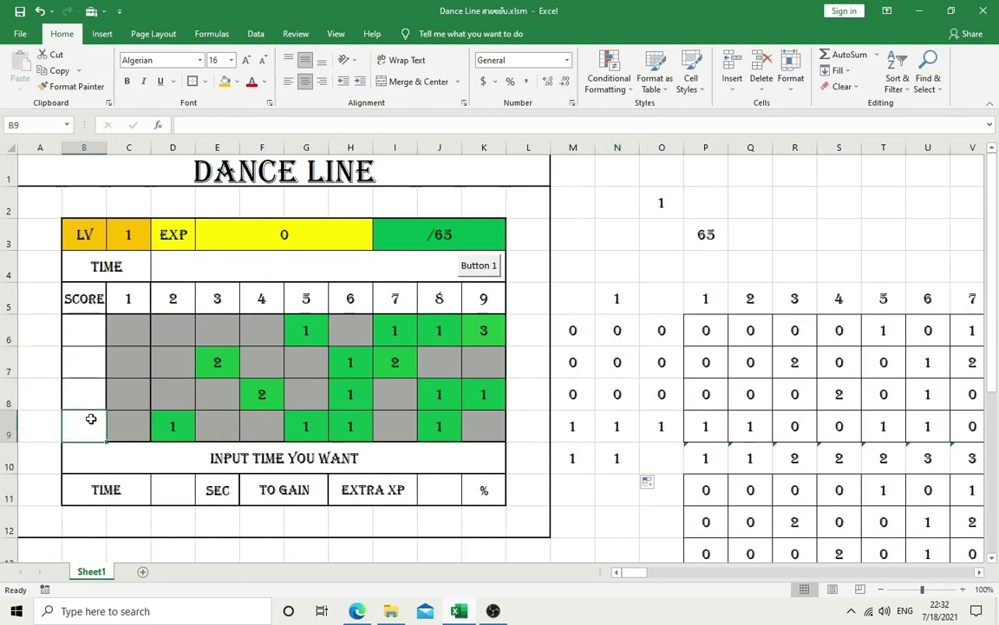
click(45, 589)
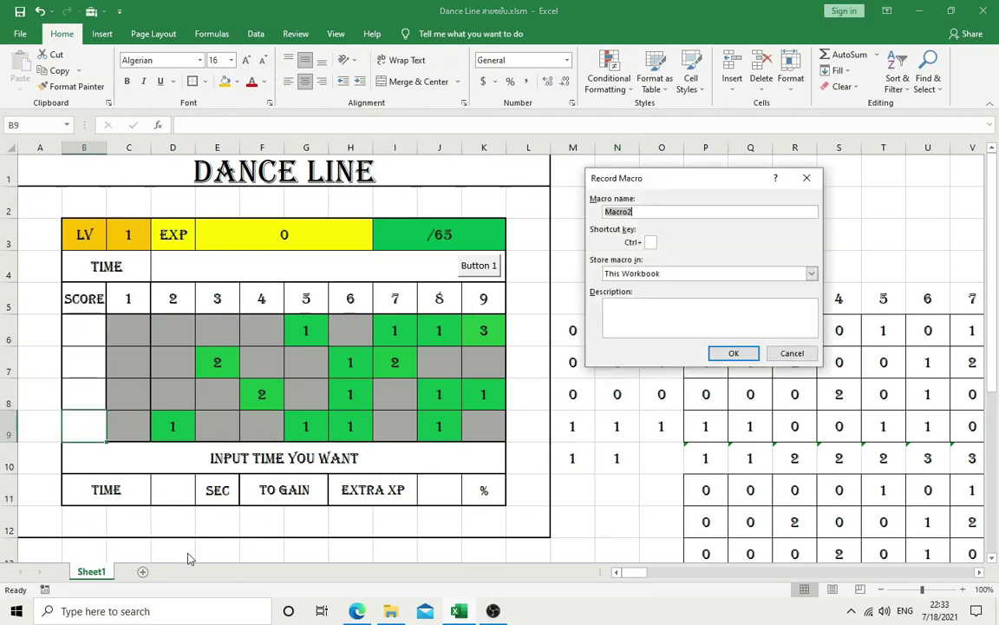
text(hito1)
click(734, 353)
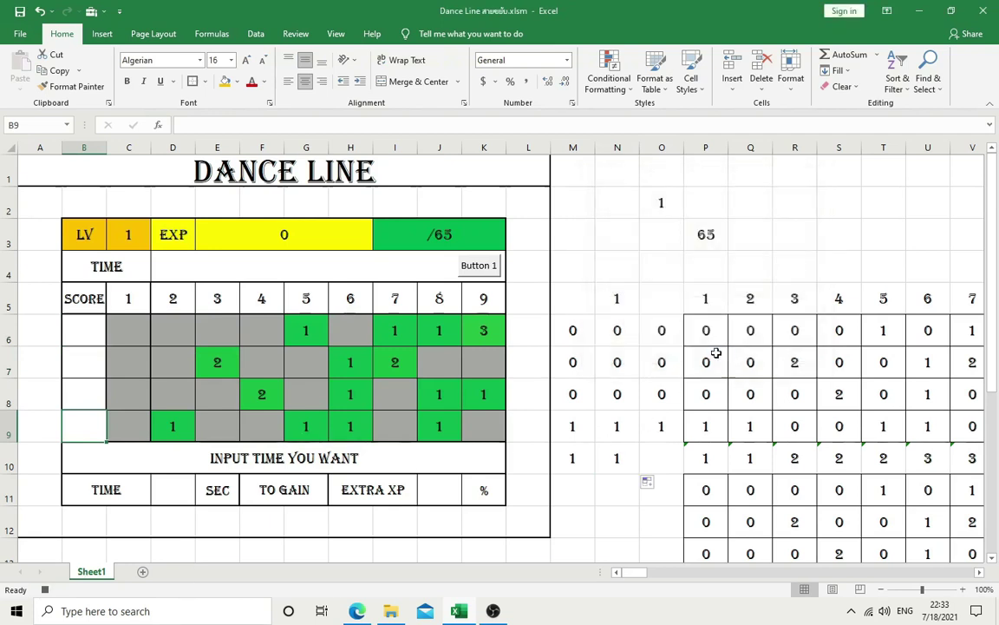
Step: Paste O6's value into M6 and O5's value into N5 as values
right_click(662, 330)
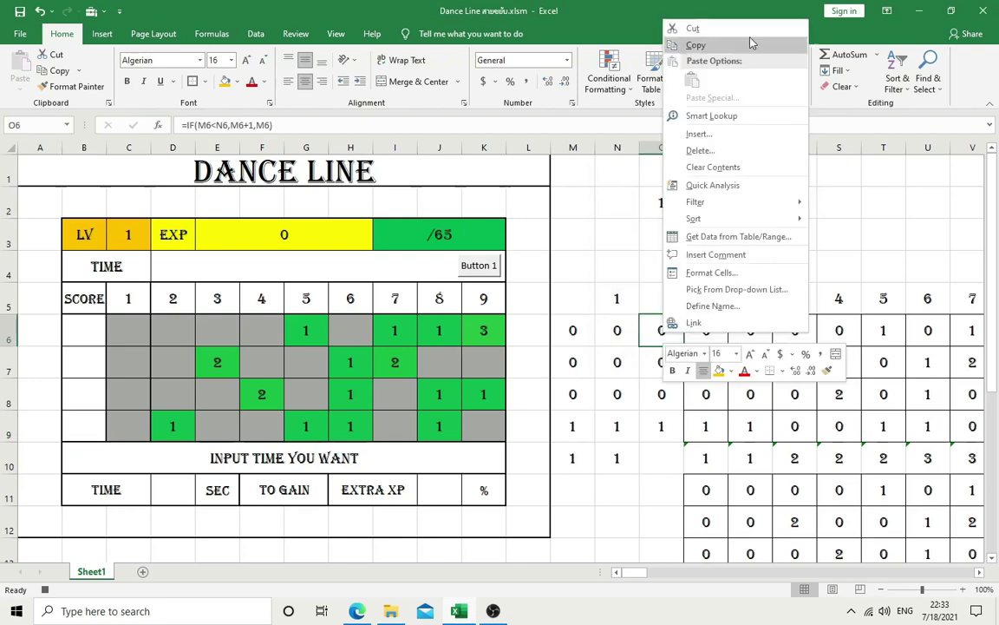
click(696, 45)
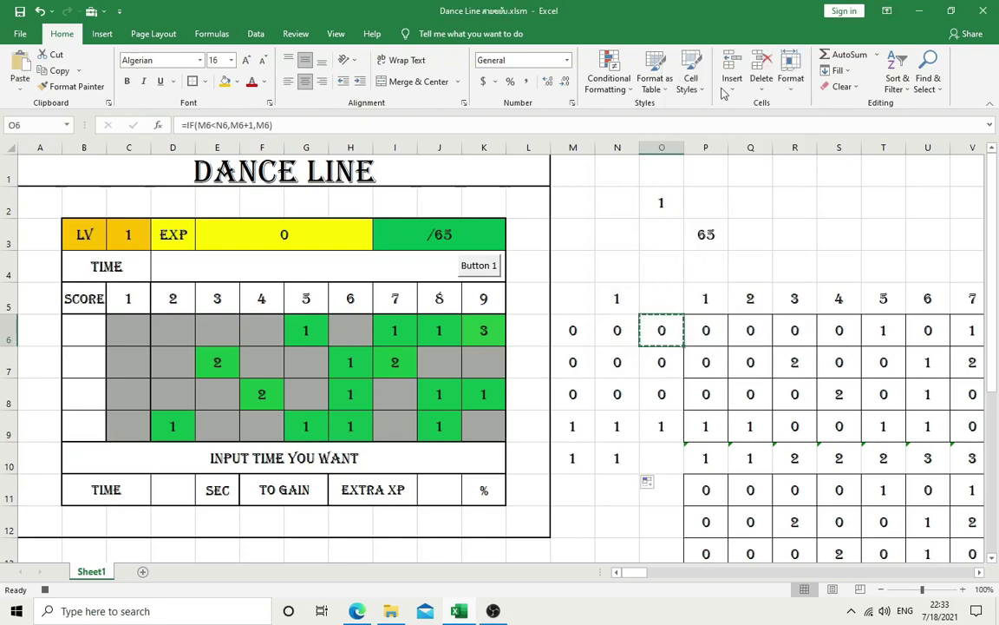
right_click(575, 330)
click(626, 84)
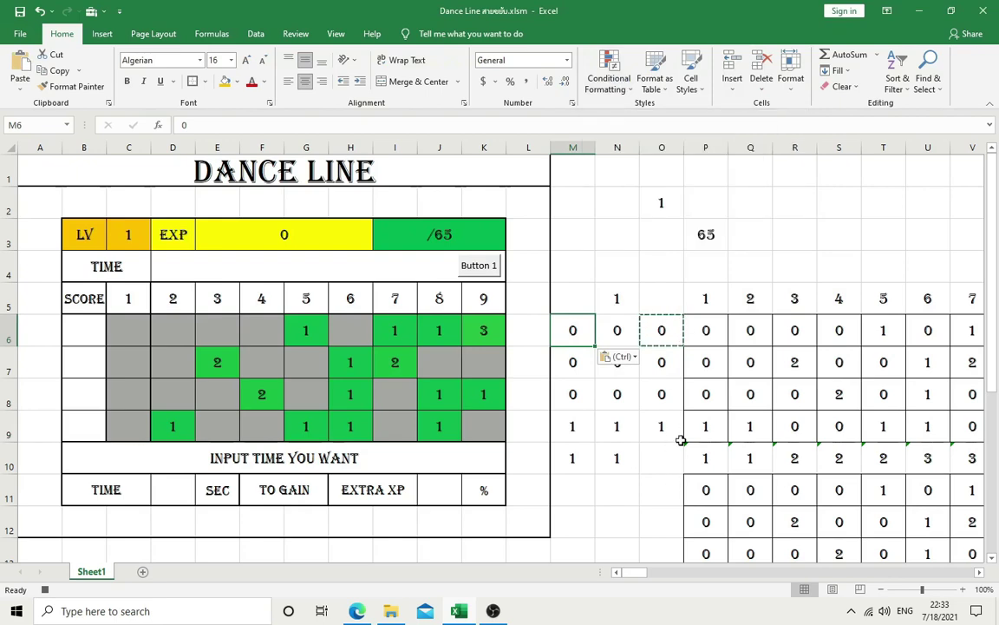
right_click(661, 295)
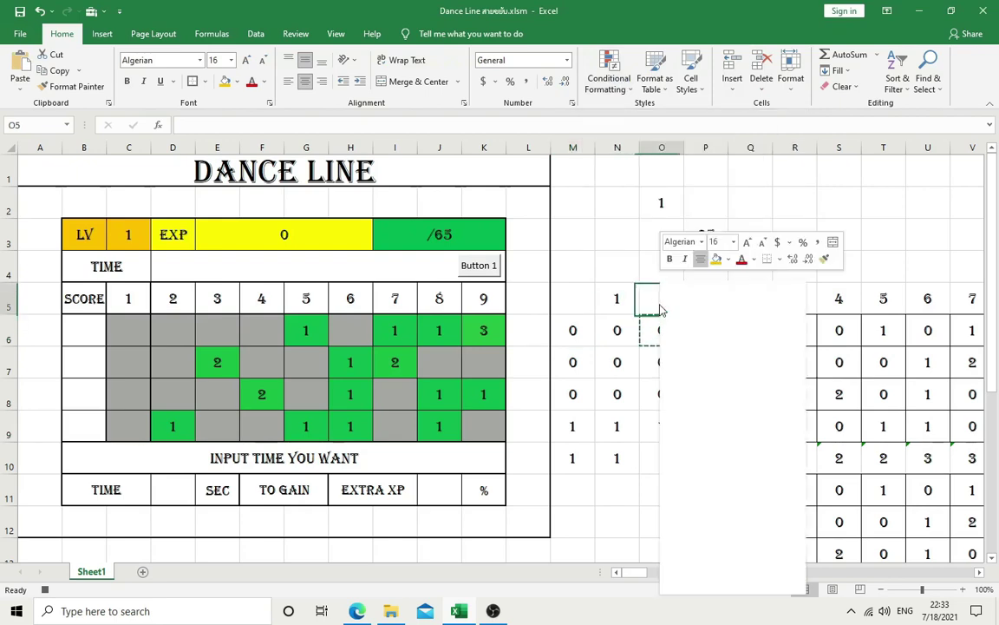
click(685, 305)
right_click(631, 298)
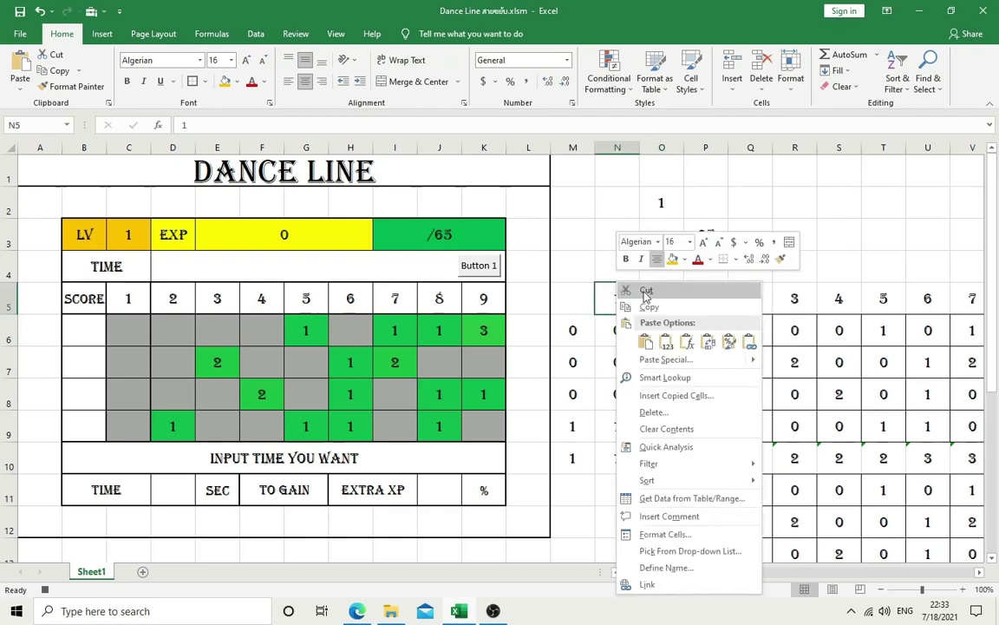
click(663, 341)
Step: Clear M6:M9, select A2 and then A1, and stop recording hito1
drag(572, 330, 572, 433)
key(Delete)
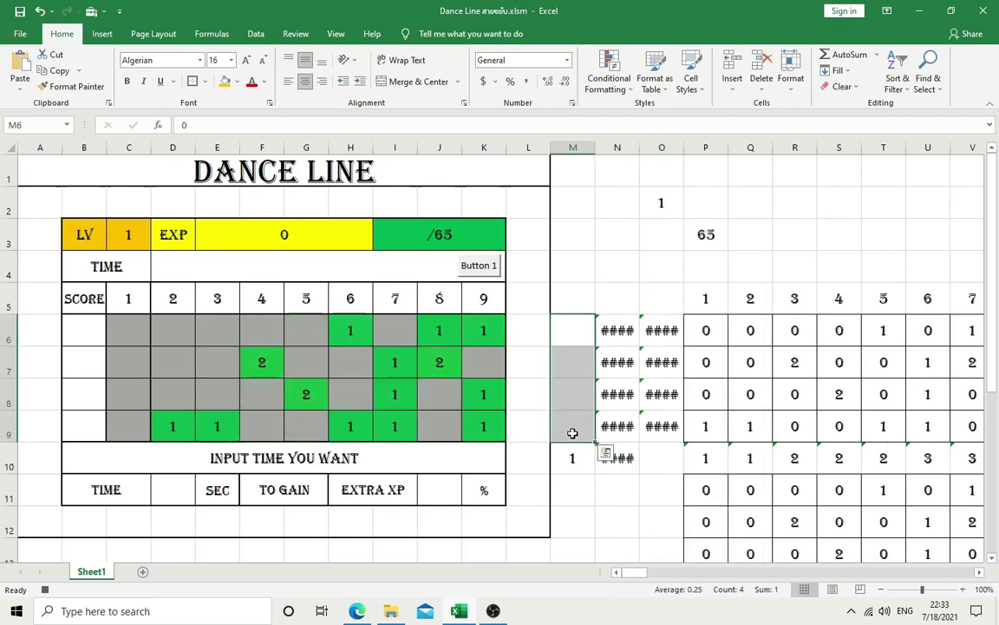
click(23, 195)
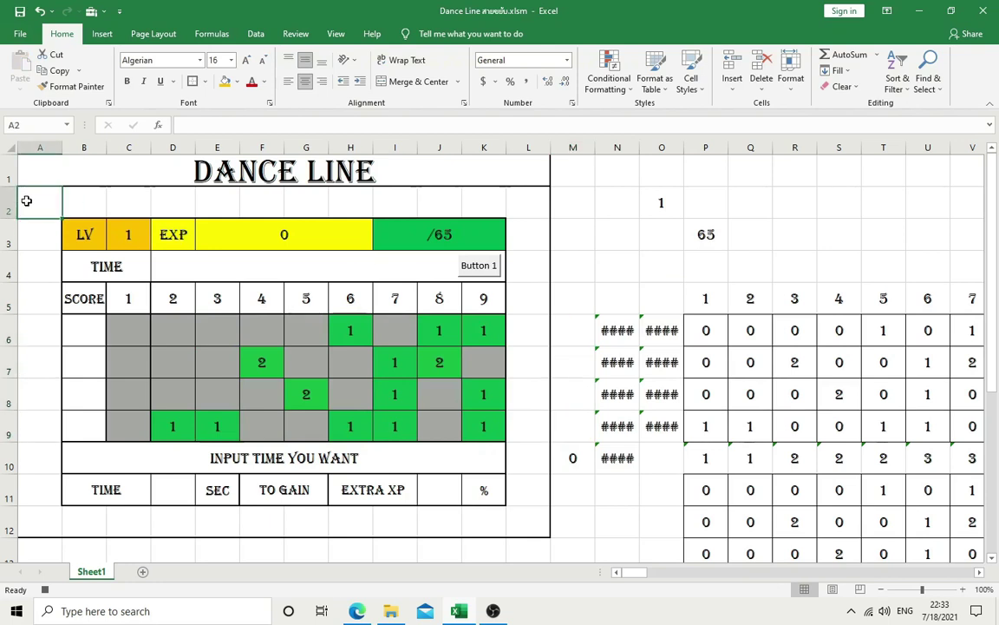
click(43, 170)
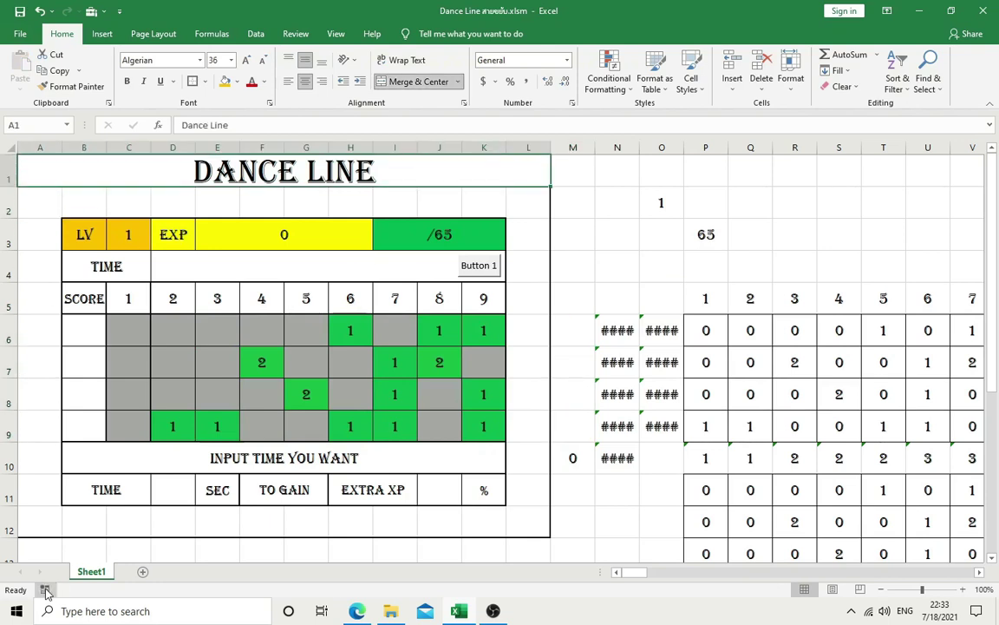
click(618, 308)
Step: Reset N5 to 1 and give O5 the formula =N5+1 so it shows 2
text(1)
key(Return)
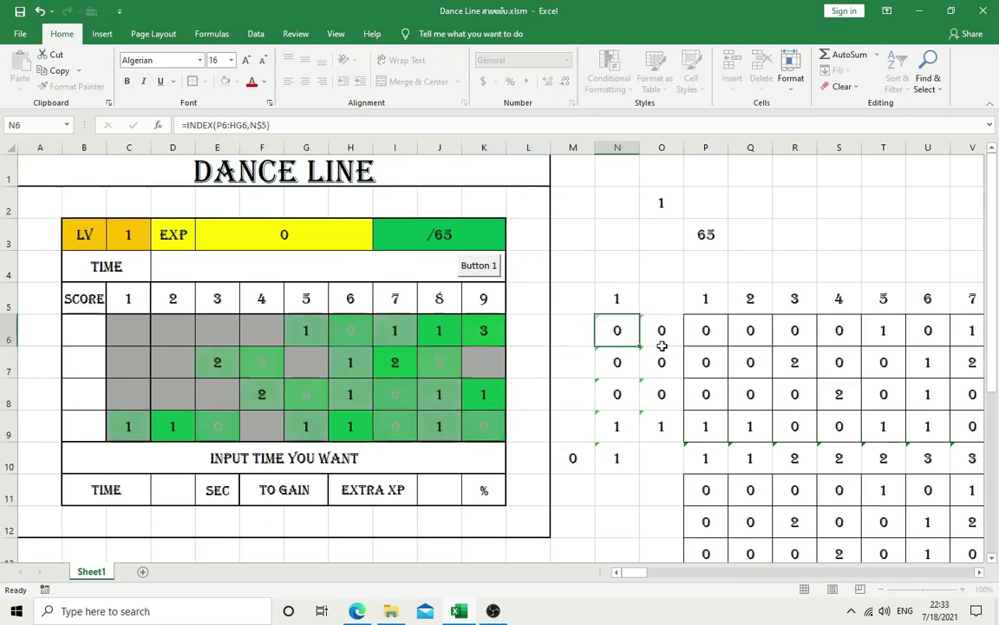
click(667, 310)
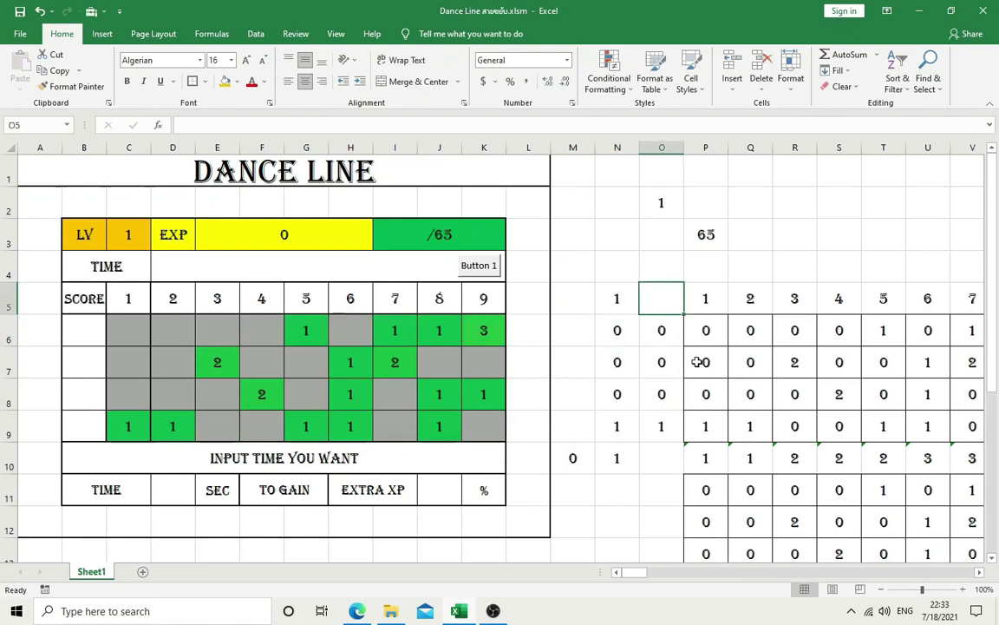
text(=if()
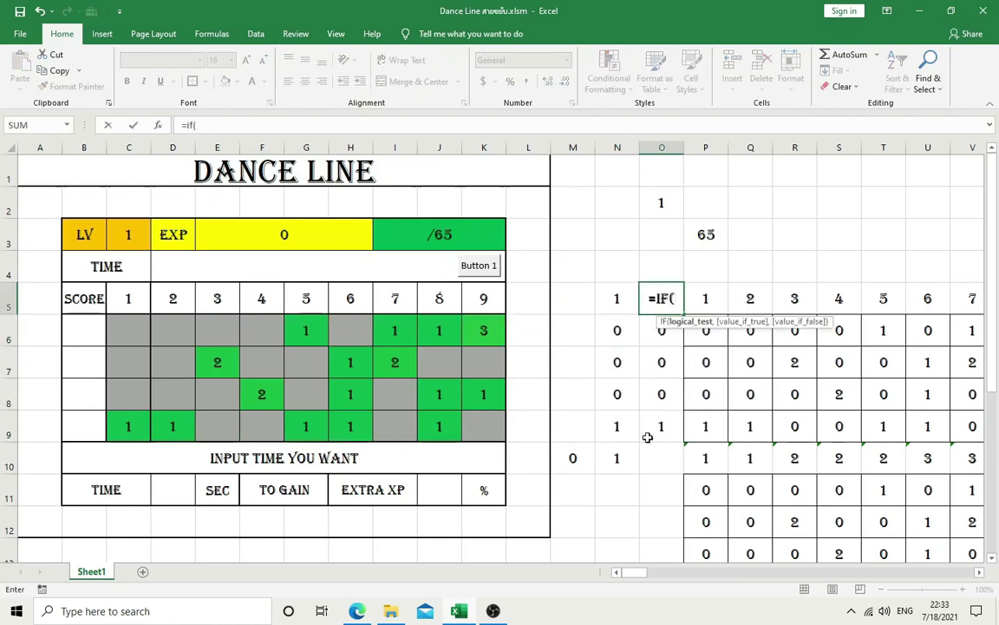
key(BackSpace)
key(BackSpace)
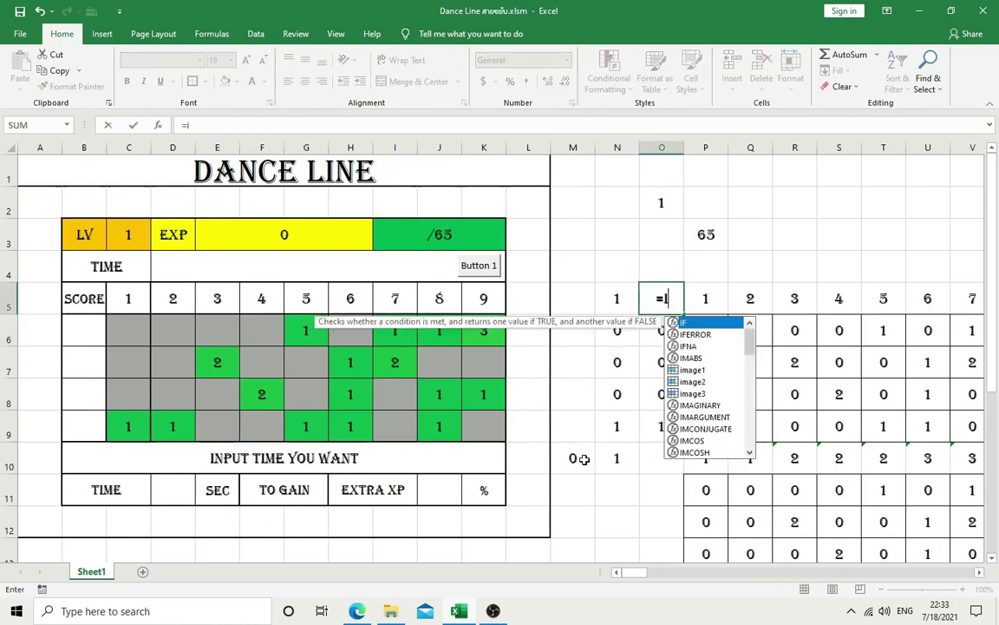
key(BackSpace)
click(601, 306)
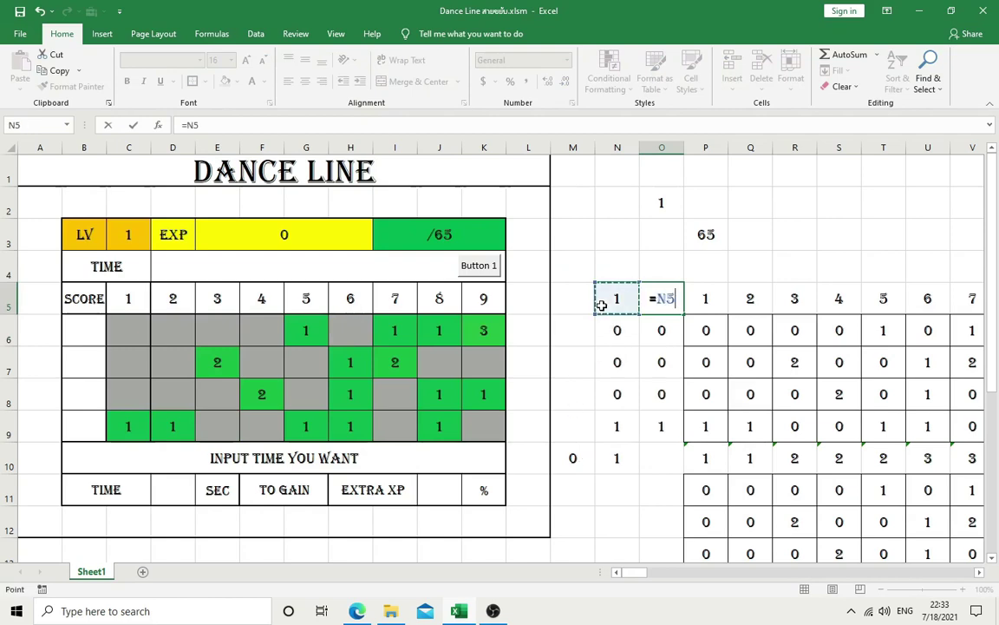
text(+1)
key(Return)
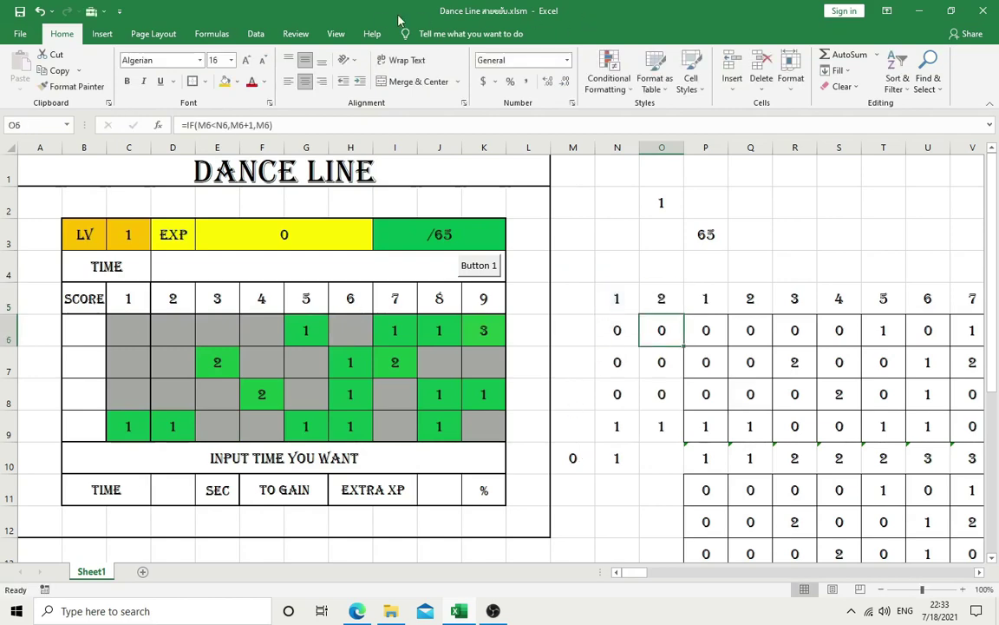
click(336, 33)
click(715, 90)
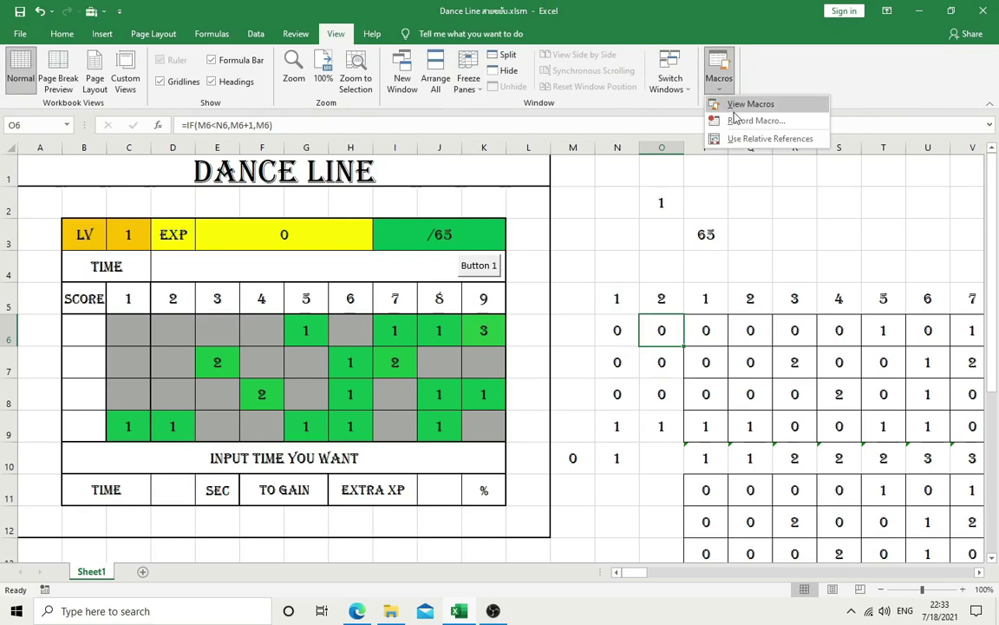
Step: Open the hito1 macro's code in the VBA editor and reposition the editor window
click(715, 96)
click(802, 228)
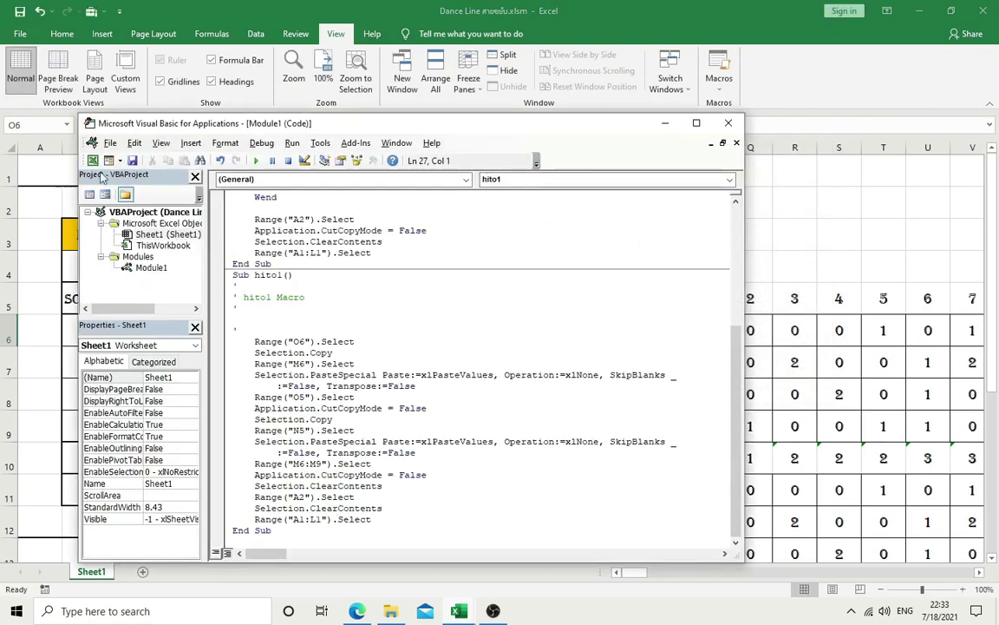
drag(78, 177, 201, 205)
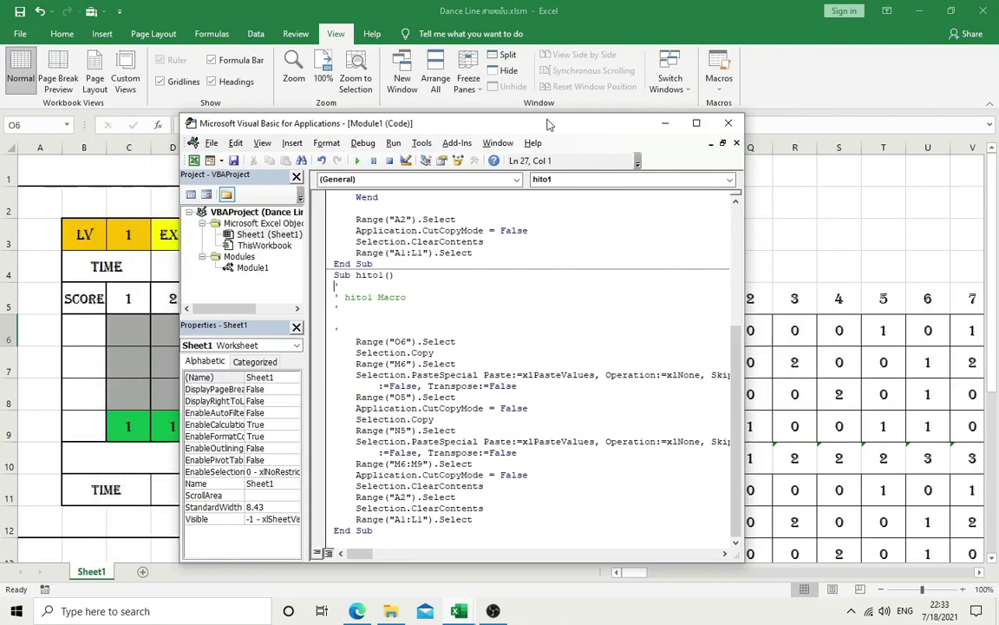
drag(548, 124, 366, 93)
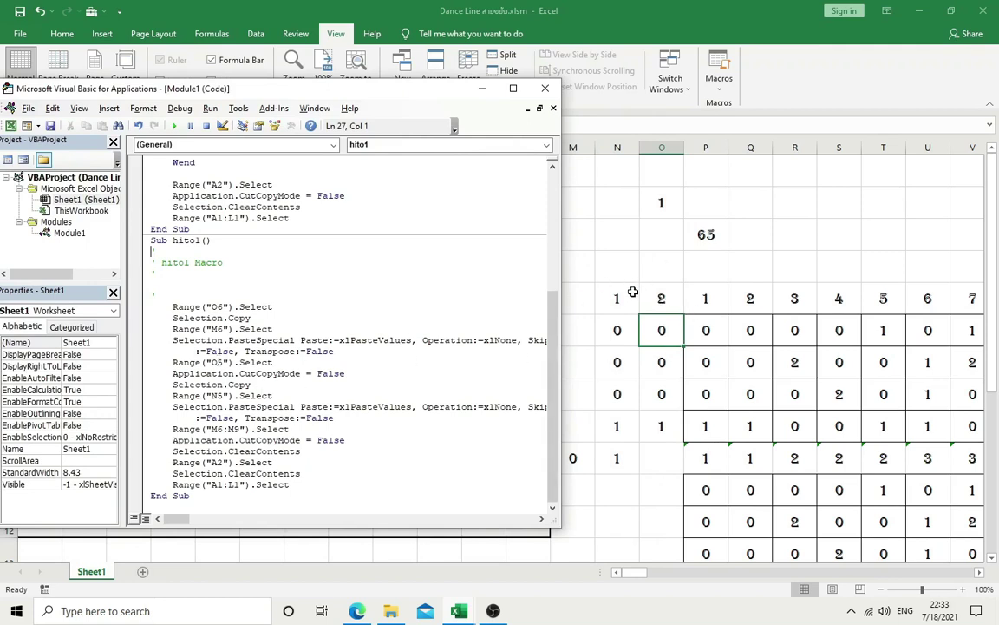
click(371, 353)
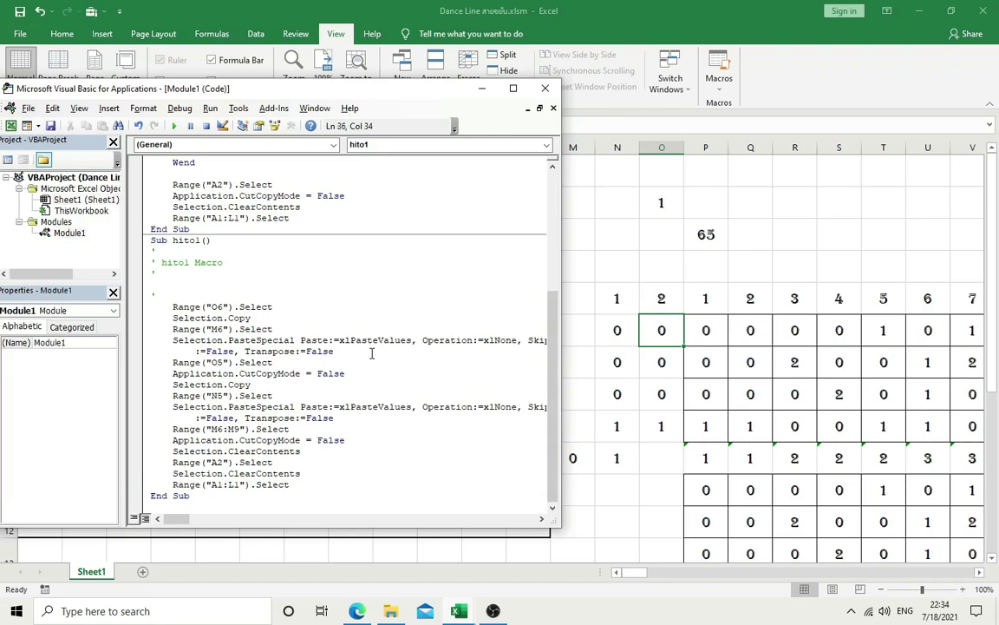
Step: Add blank lines after hito1's first paste and after the M6:M9 clearing
key(Return)
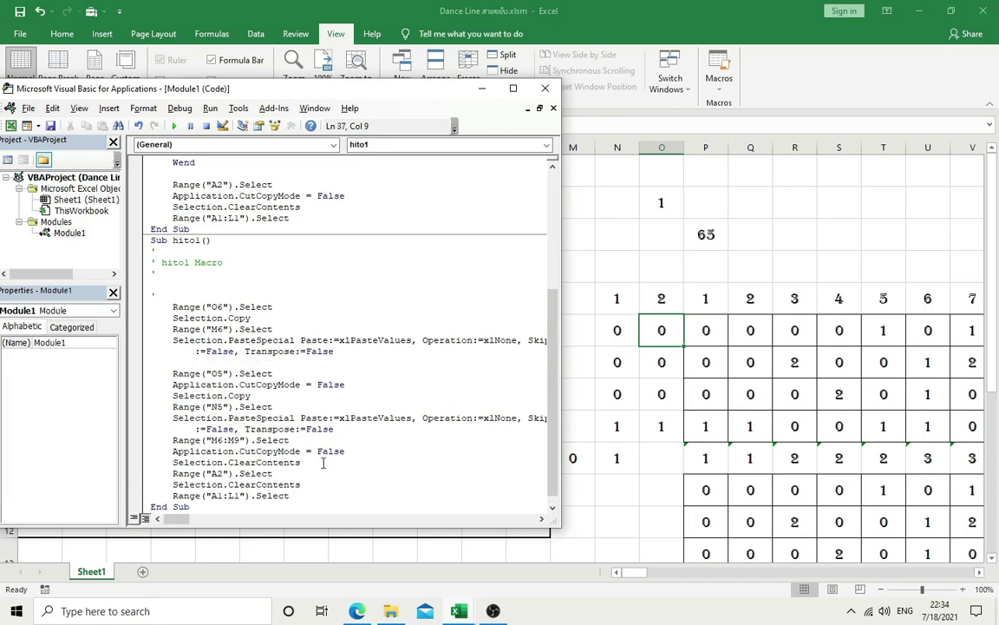
key(Return)
scroll(338, 434, down, 1)
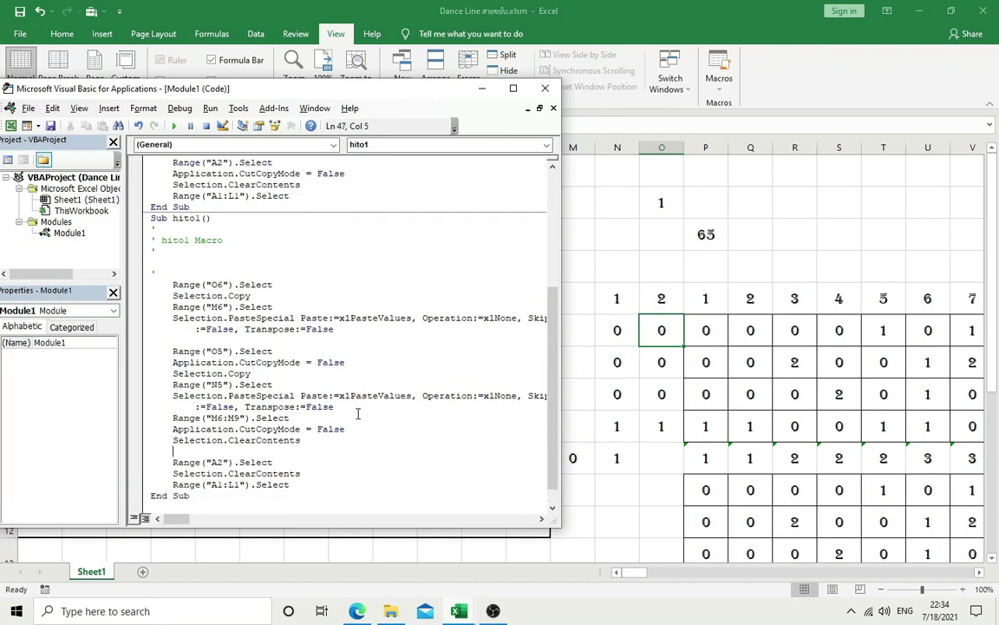
drag(173, 462, 292, 485)
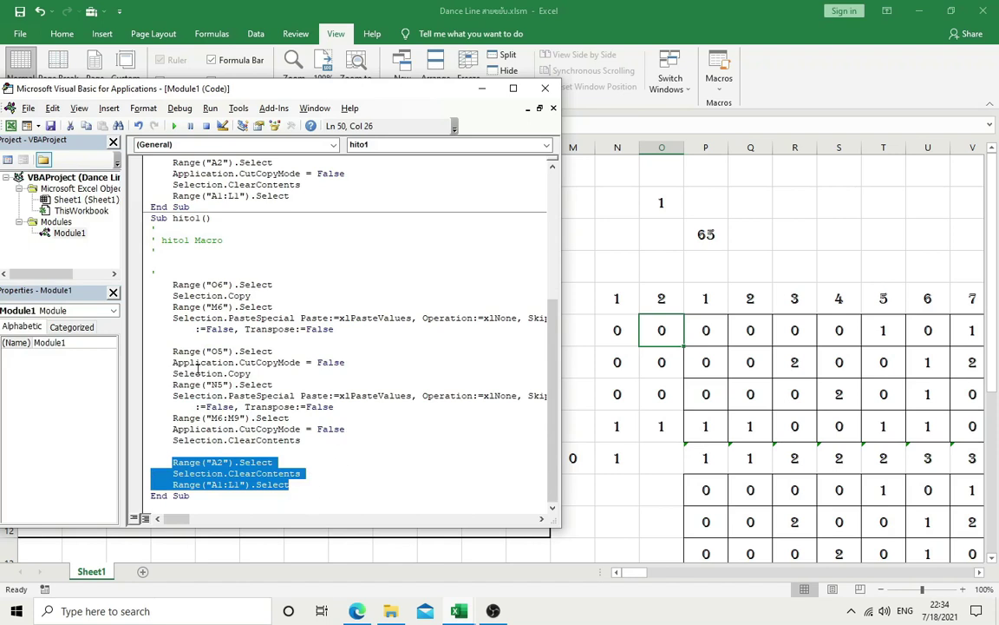
Step: Start an If Cells( condition on a new line above the O5 block
click(178, 340)
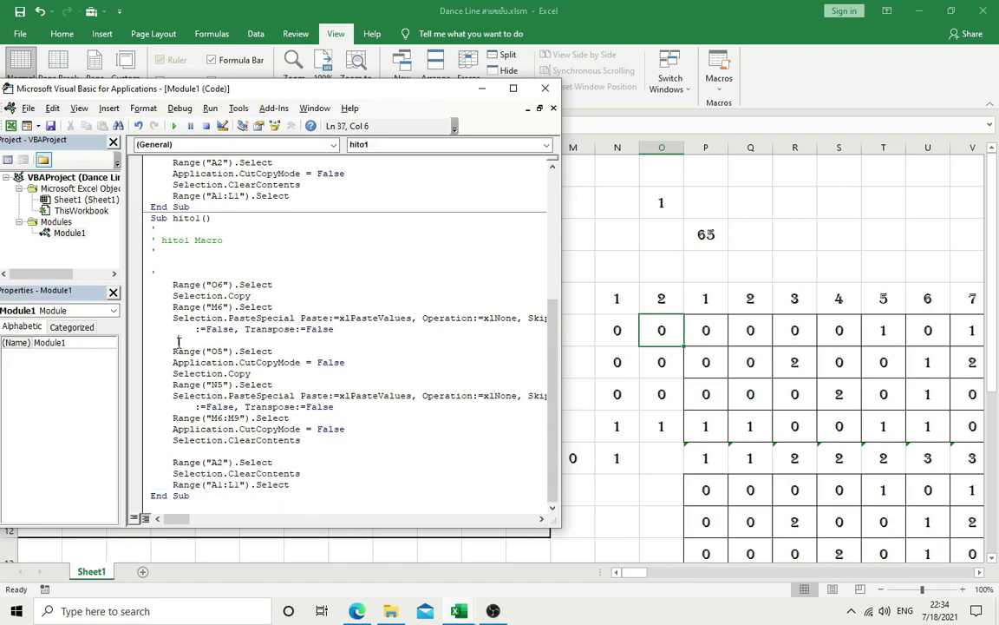
key(Return)
text(if Cells)
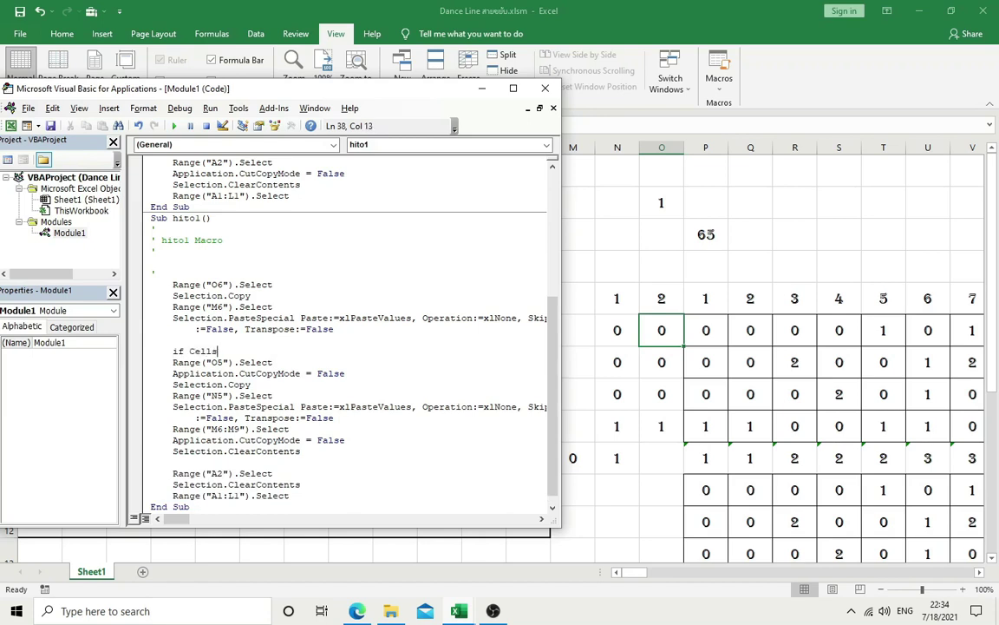
text(()
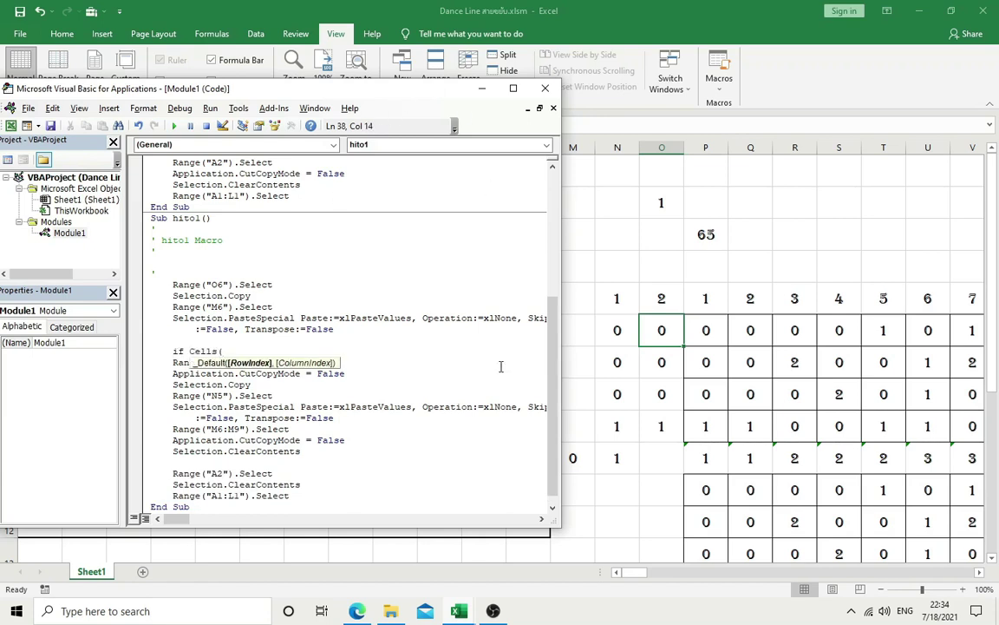
click(590, 467)
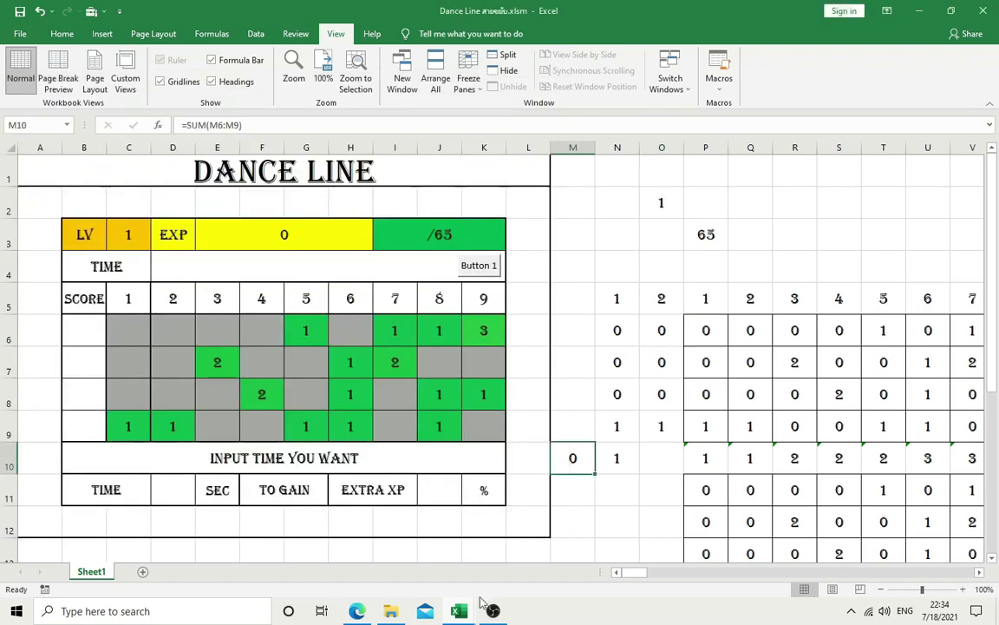
mouse_move(461, 613)
click(531, 540)
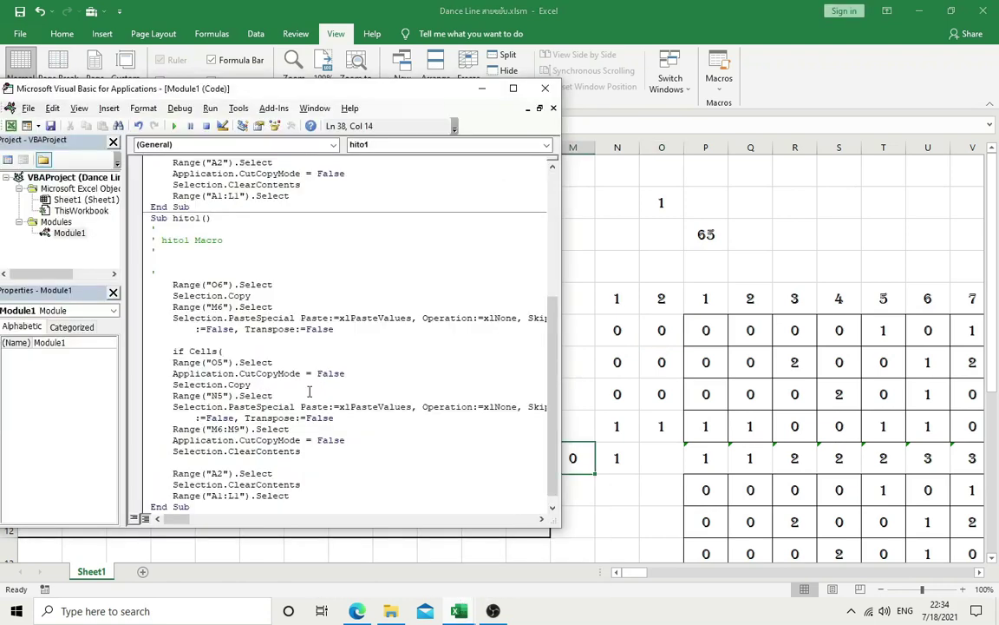
Step: Complete the If Cells(10, 13).Value = Cells(10, 14).Value condition and indent the O5–ClearContents block
text(10,13)
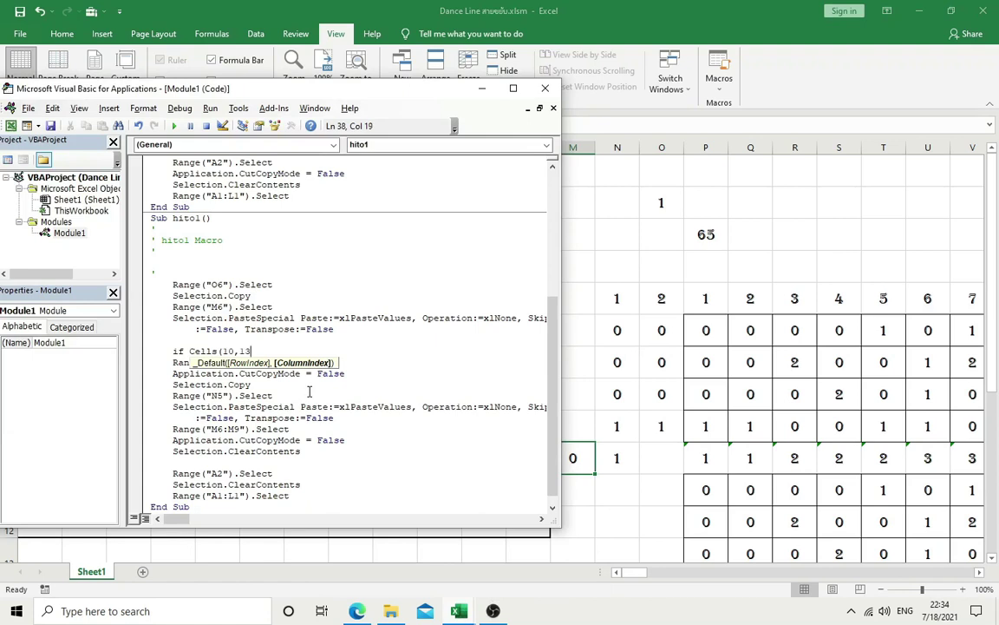
text().value = Cells)
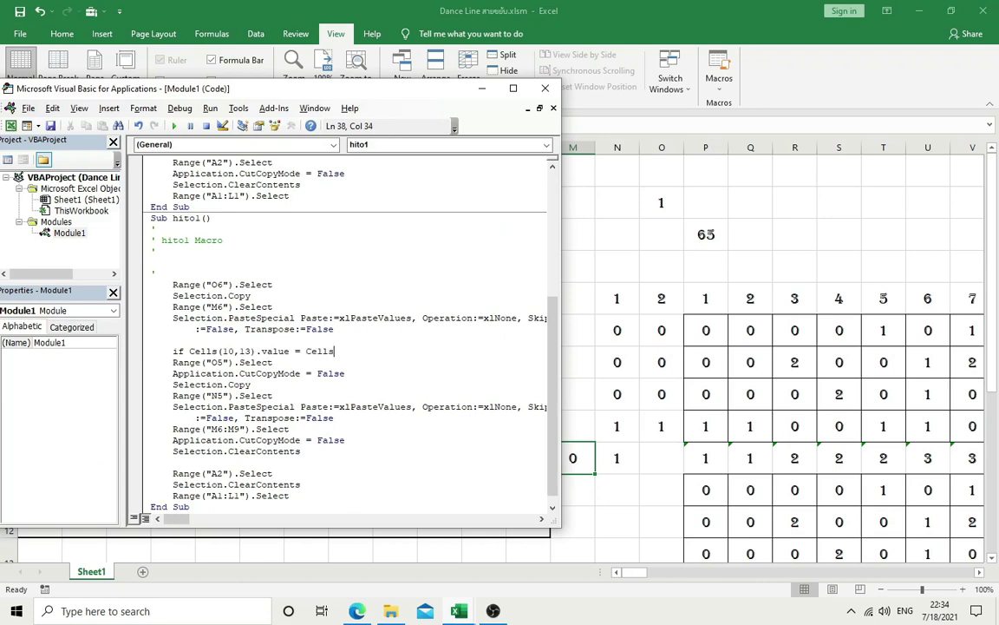
text((10)
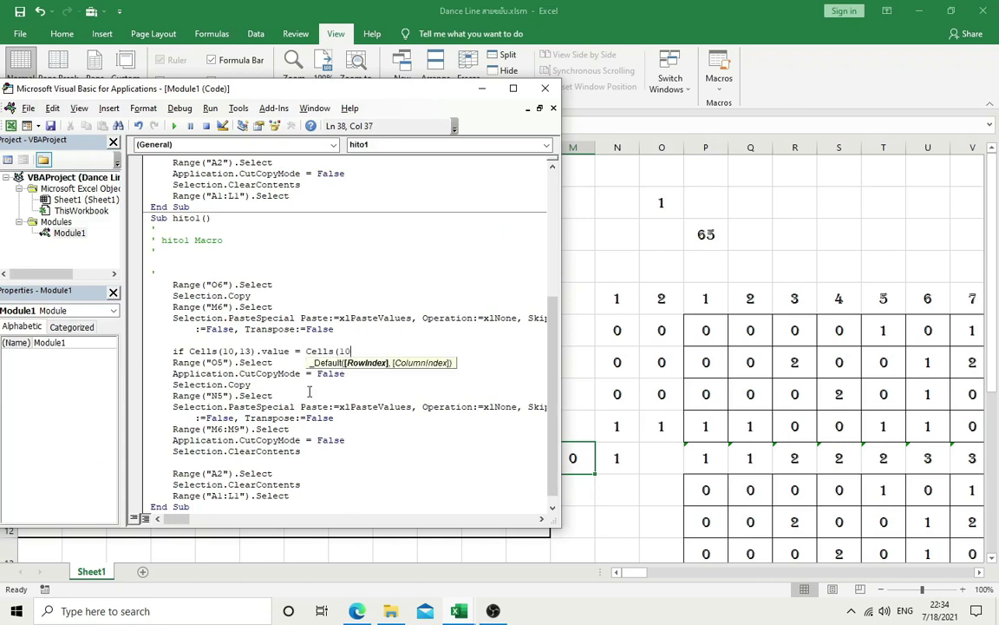
text(,13)
text().value then)
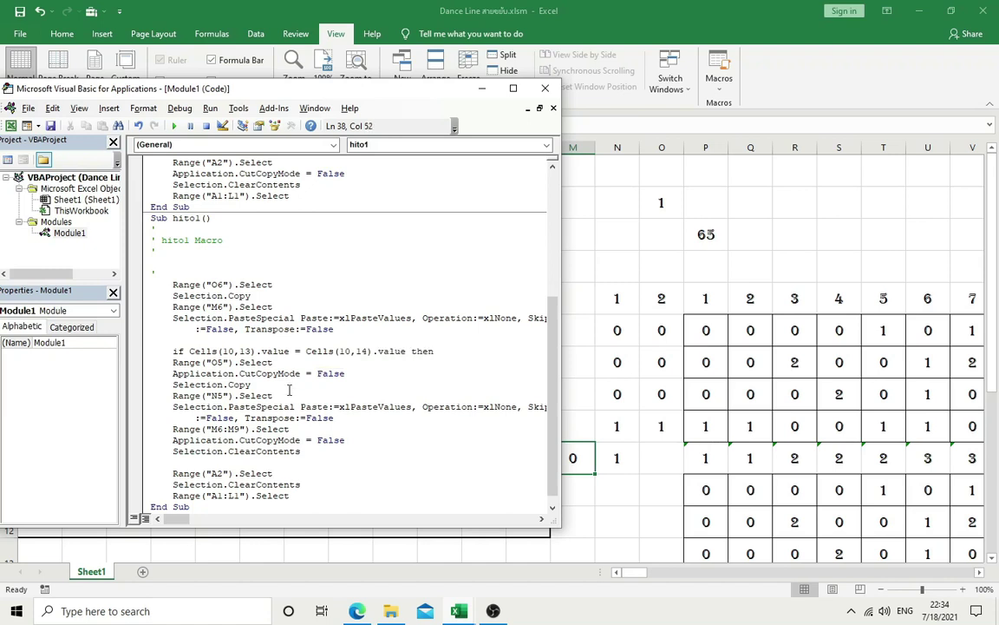
click(303, 451)
drag(303, 451, 174, 362)
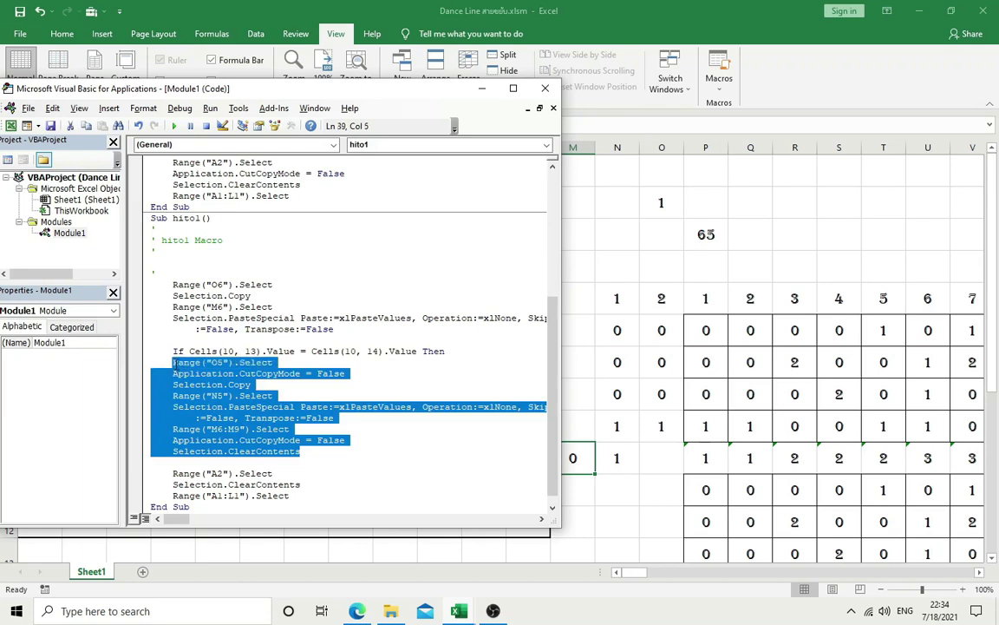
key(Tab)
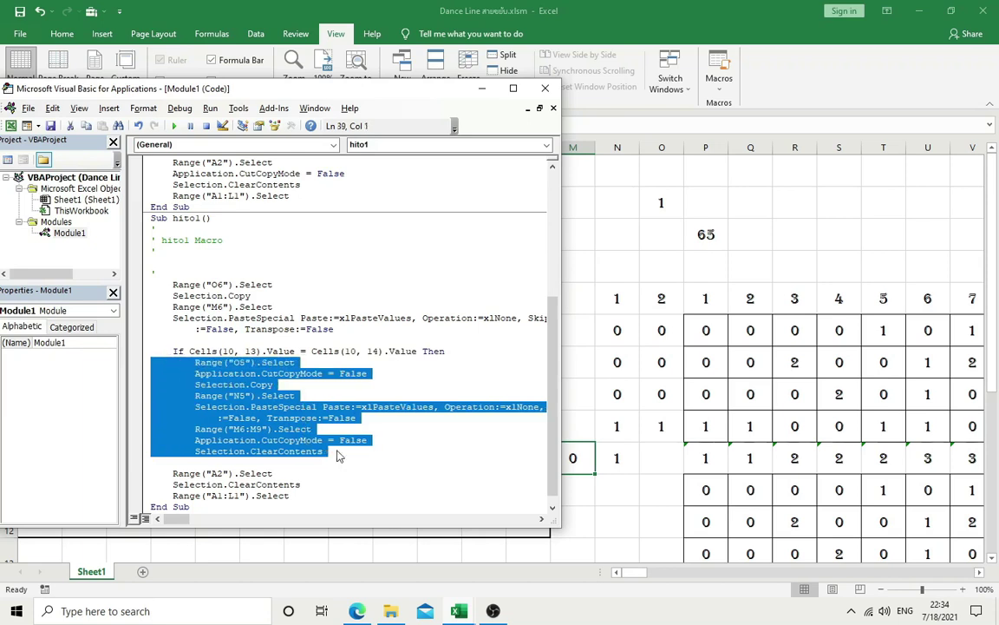
Step: Close the block with End If and copy the whole hito1 Sub
click(340, 452)
key(Return)
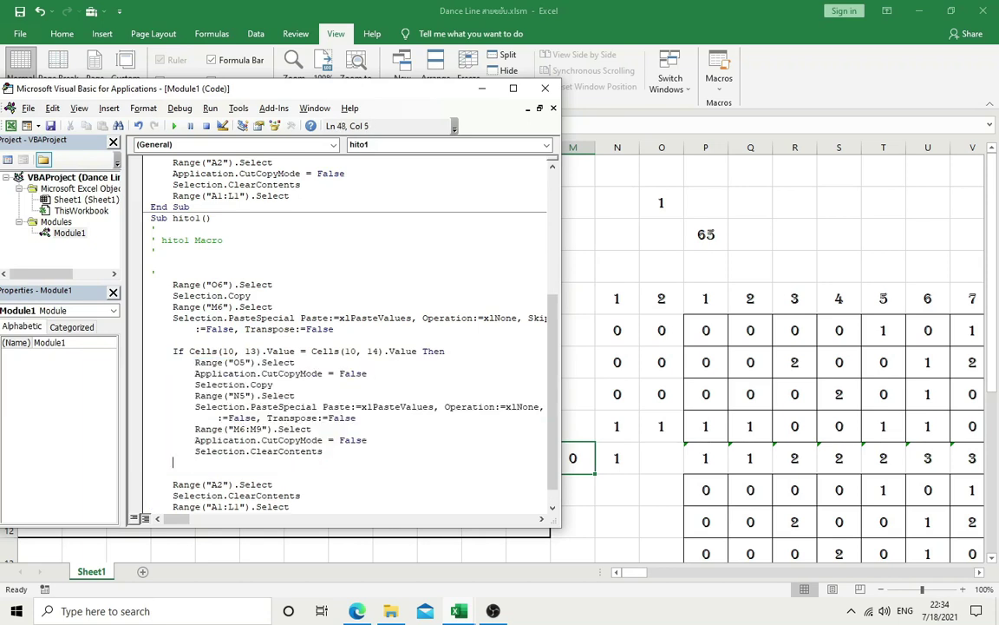
text(end if)
click(445, 284)
drag(152, 223, 265, 553)
key(ctrl+c)
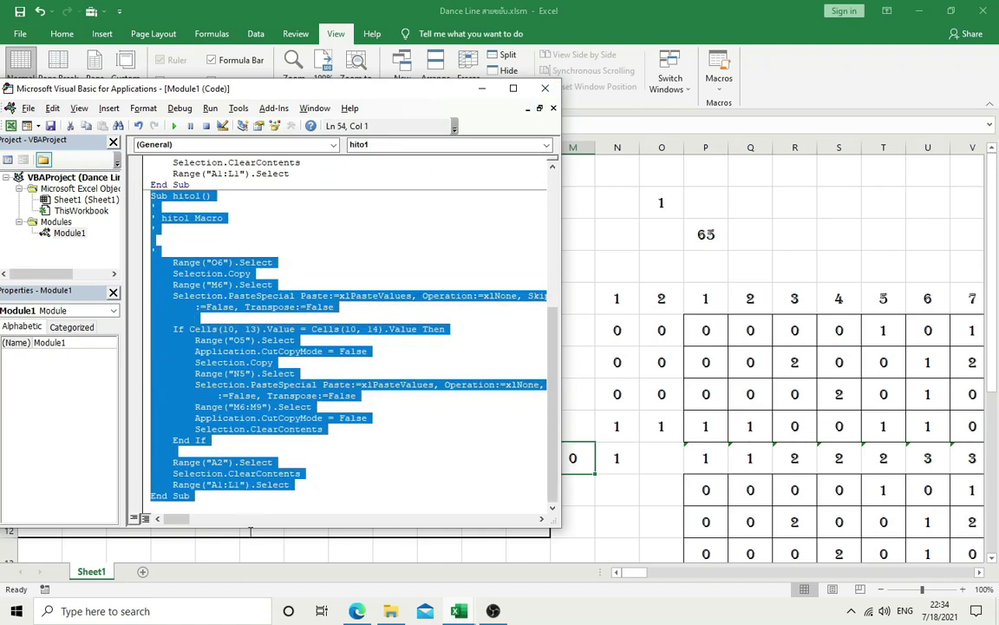
click(240, 498)
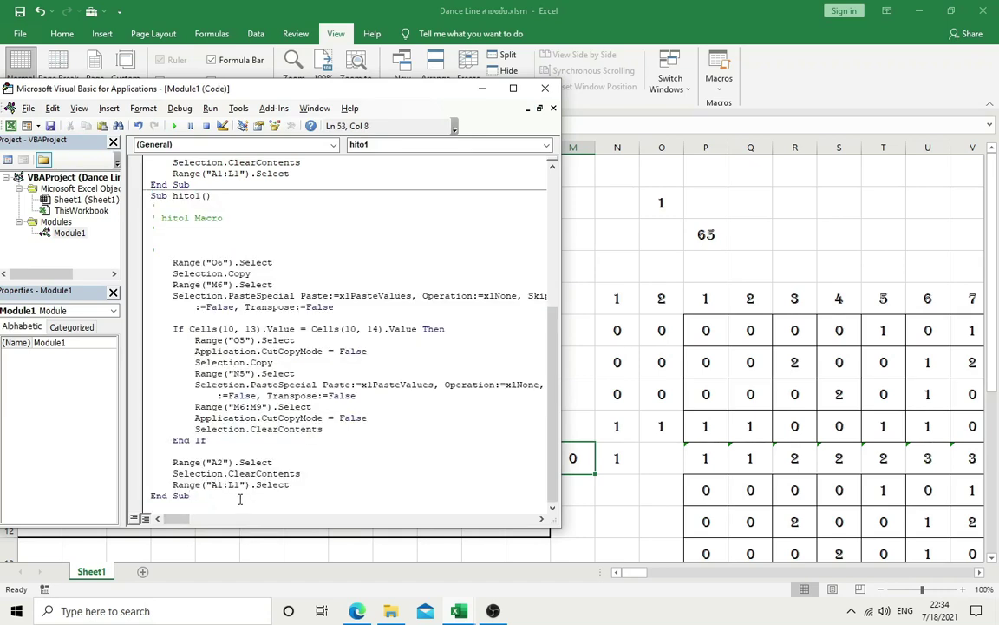
Step: Paste copies of the hito1 macro below the original
key(Return)
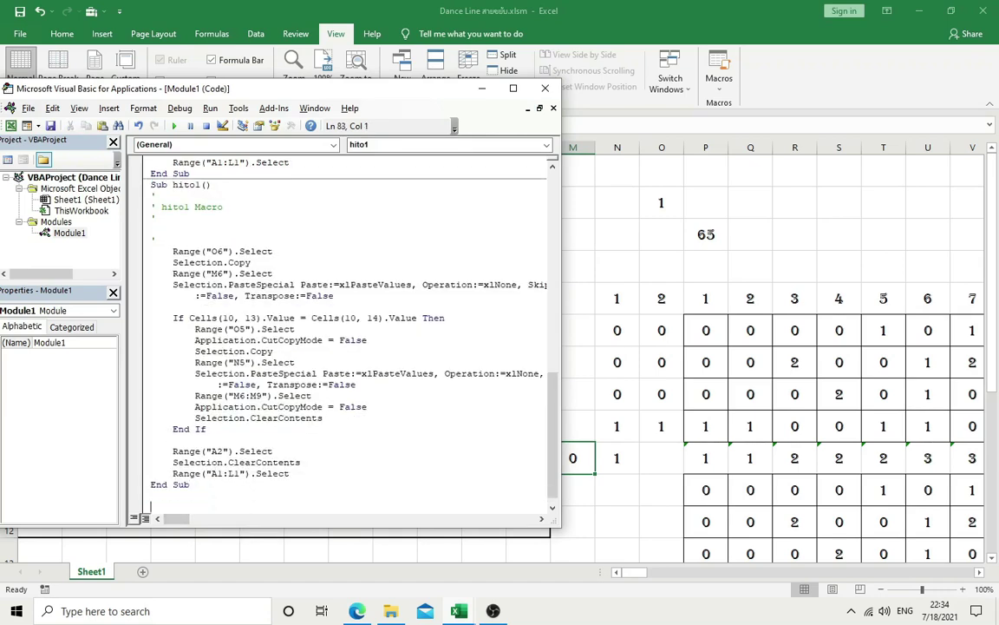
key(ctrl+v)
key(ctrl+v)
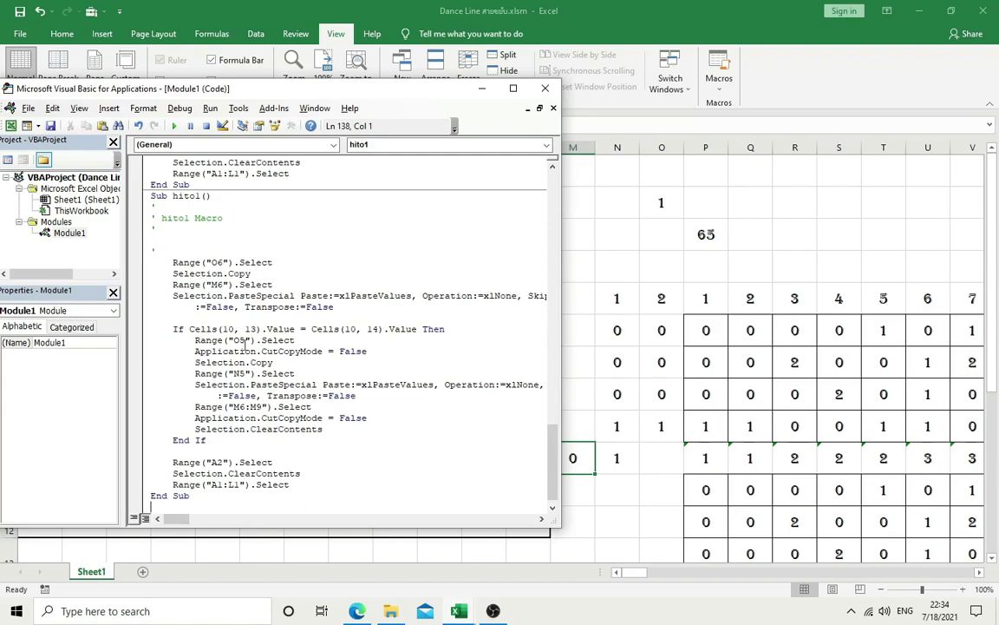
scroll(245, 260, up, 2)
scroll(245, 261, up, 2)
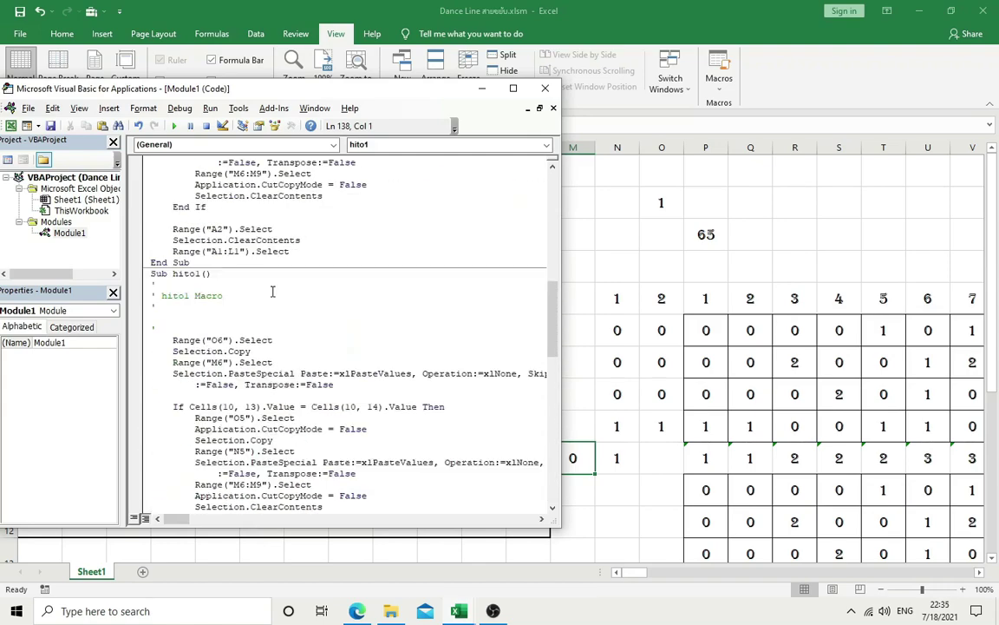
scroll(260, 278, up, 2)
scroll(247, 327, up, 2)
scroll(203, 334, down, 4)
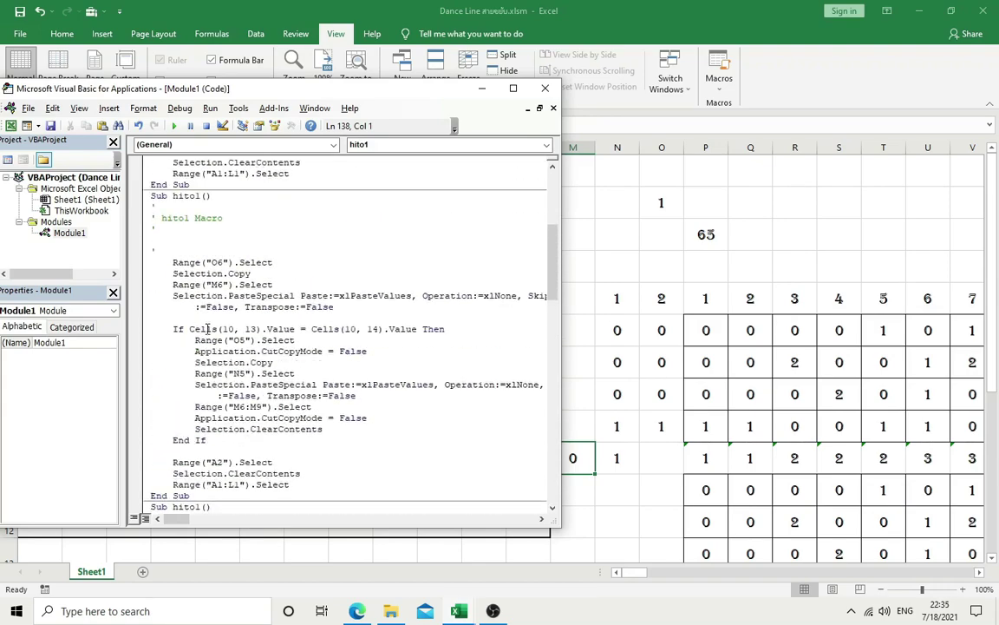
scroll(207, 326, up, 1)
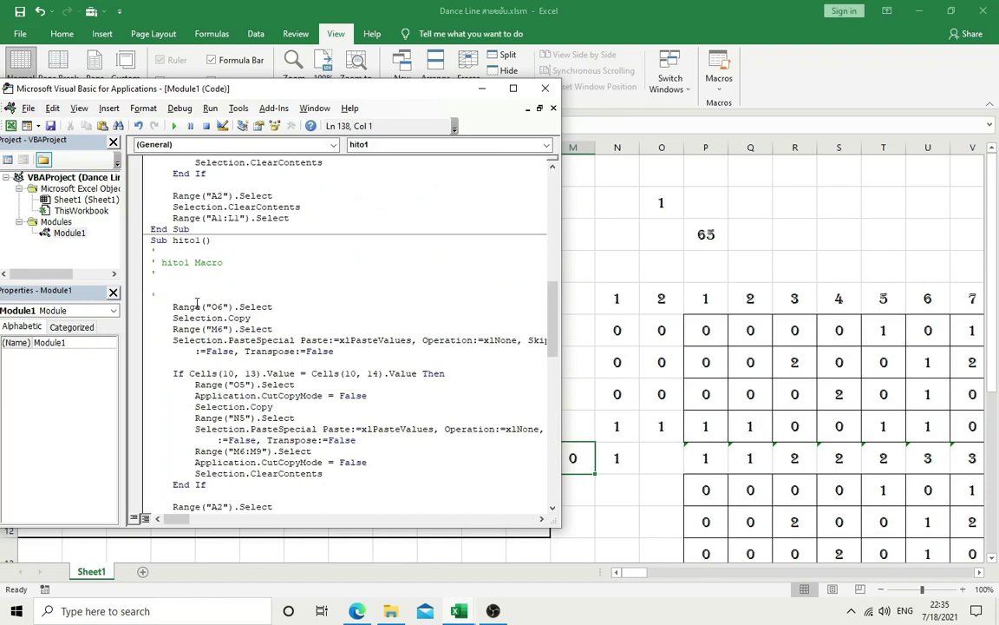
Step: Rename the first copy hito2 and point it at row 7 (O7 to M7)
click(198, 239)
text(2)
key(Delete)
text(7)
click(222, 329)
scroll(199, 304, down, 6)
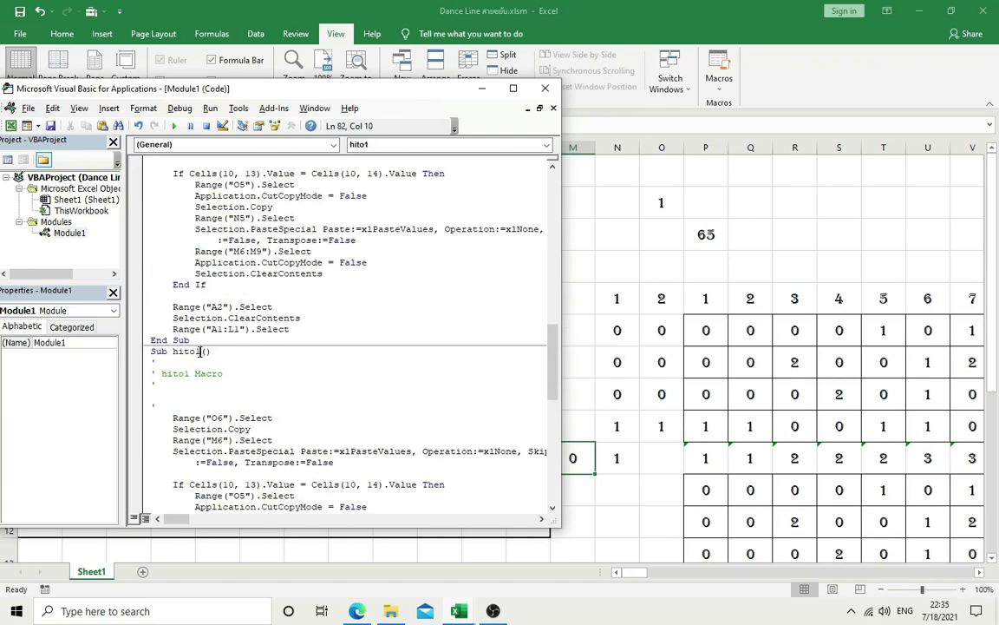
Step: Rename the second copy hito3 and change its source cell to O8
key(BackSpace)
text(3)
scroll(211, 374, down, 4)
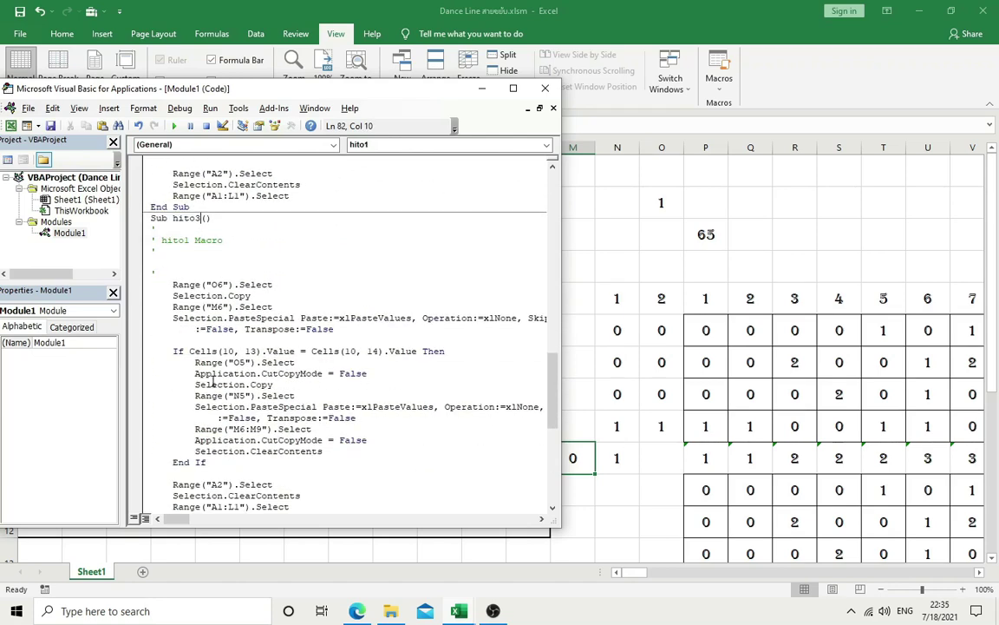
click(220, 284)
key(Delete)
text(8)
key(Down)
key(Down)
scroll(227, 317, down, 6)
Step: Rename the last copy hito4 with source O9 and paste target row 9
click(198, 329)
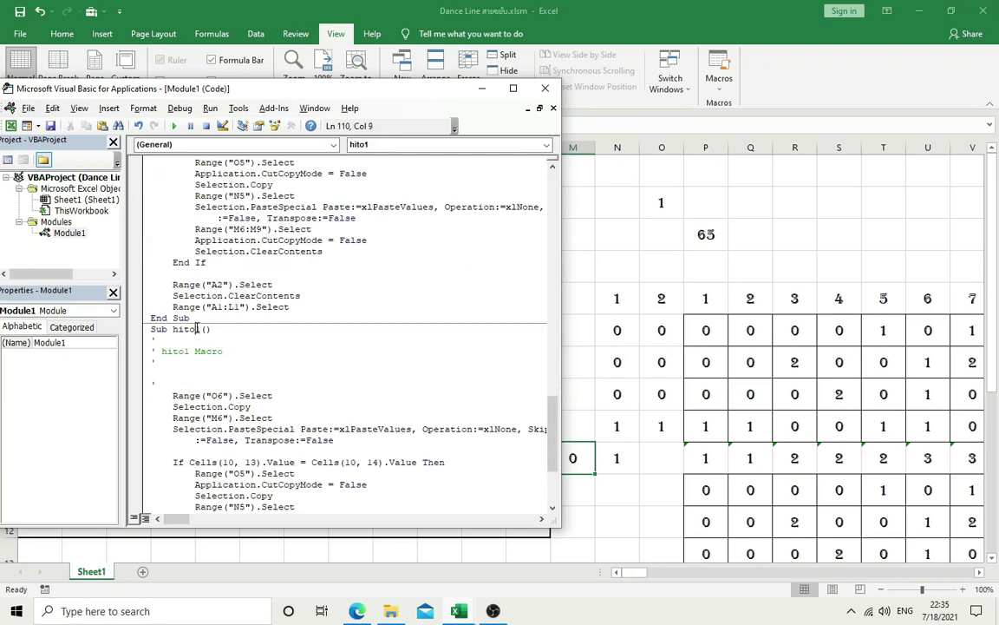
key(BackSpace)
text(4)
click(214, 395)
key(Delete)
text(9)
click(219, 419)
key(Delete)
Step: Draw a push button in B6 assigned to the hito1 macro
click(545, 89)
click(482, 392)
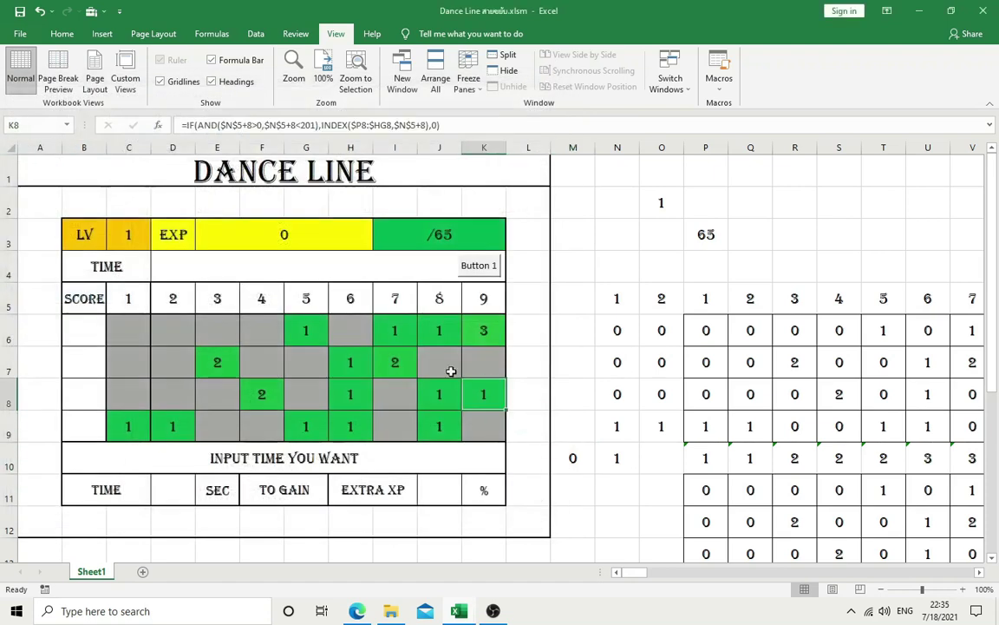
click(89, 14)
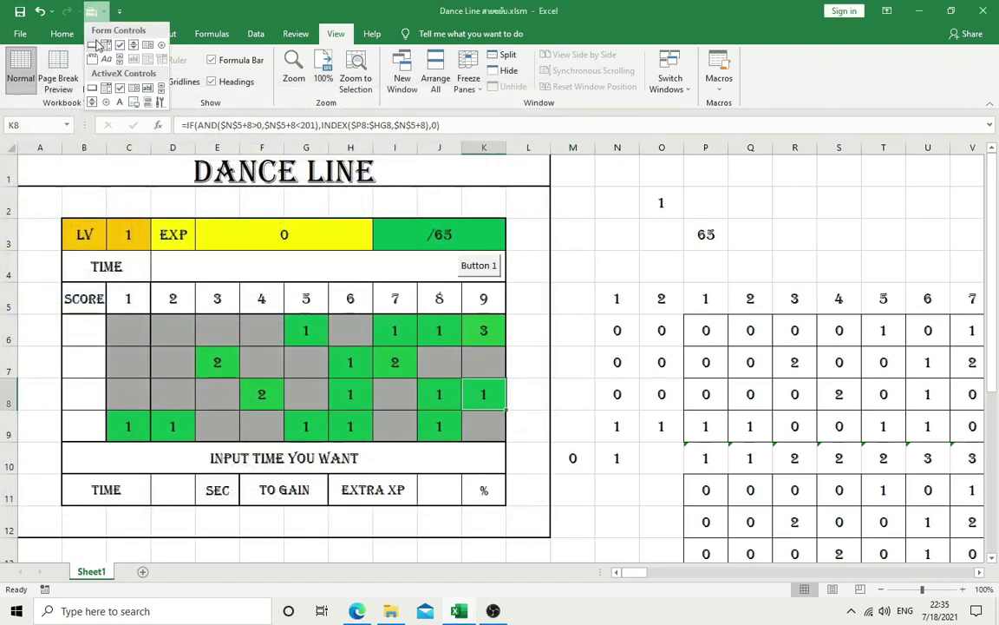
click(92, 42)
drag(65, 321, 101, 343)
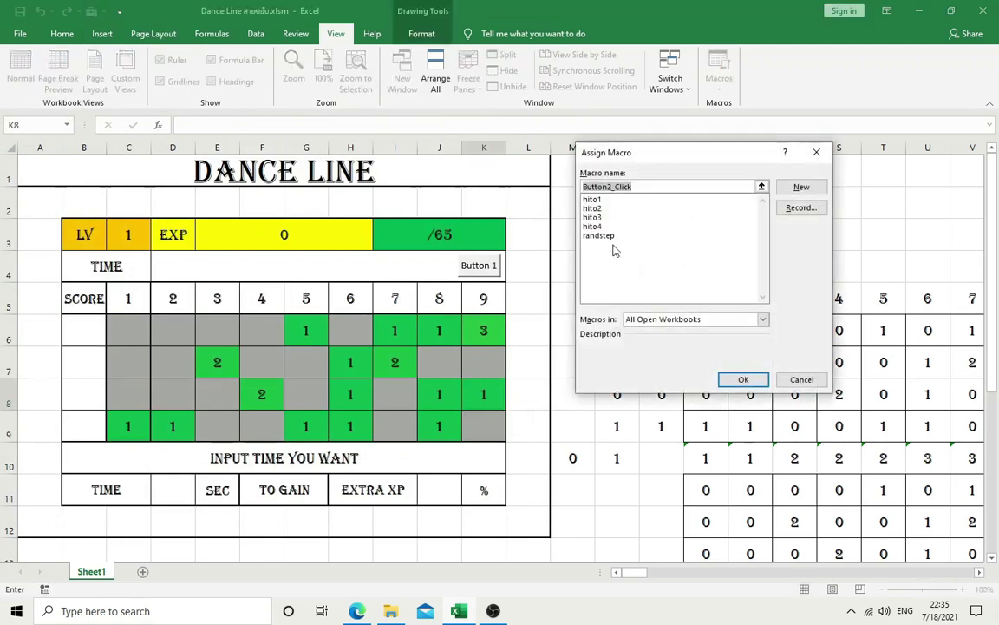
click(593, 199)
double_click(592, 200)
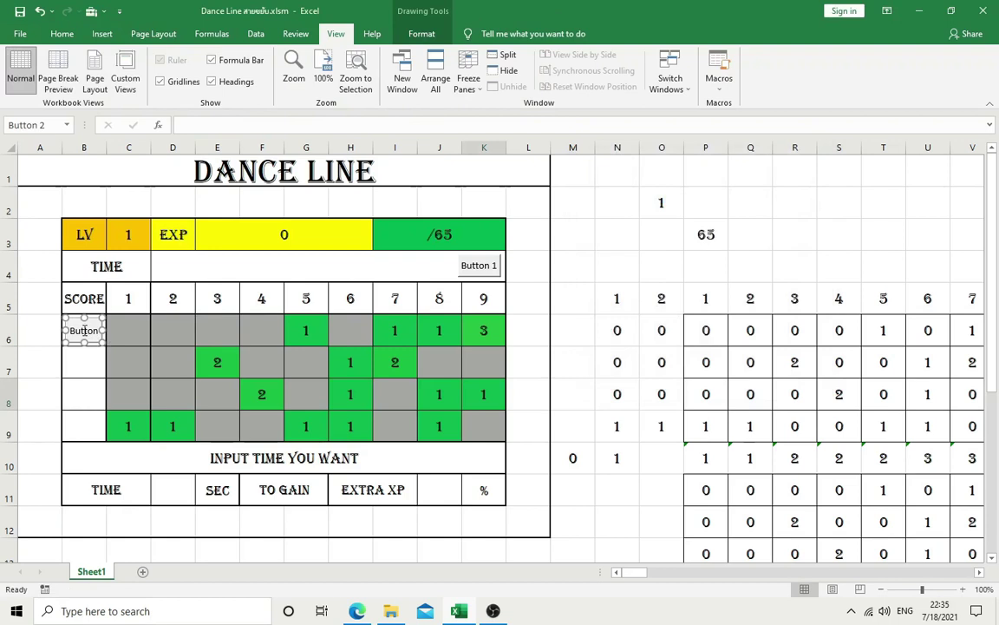
Step: Label the B6 button HIT and set its font to Algerian
key(BackSpace)
key(BackSpace)
key(BackSpace)
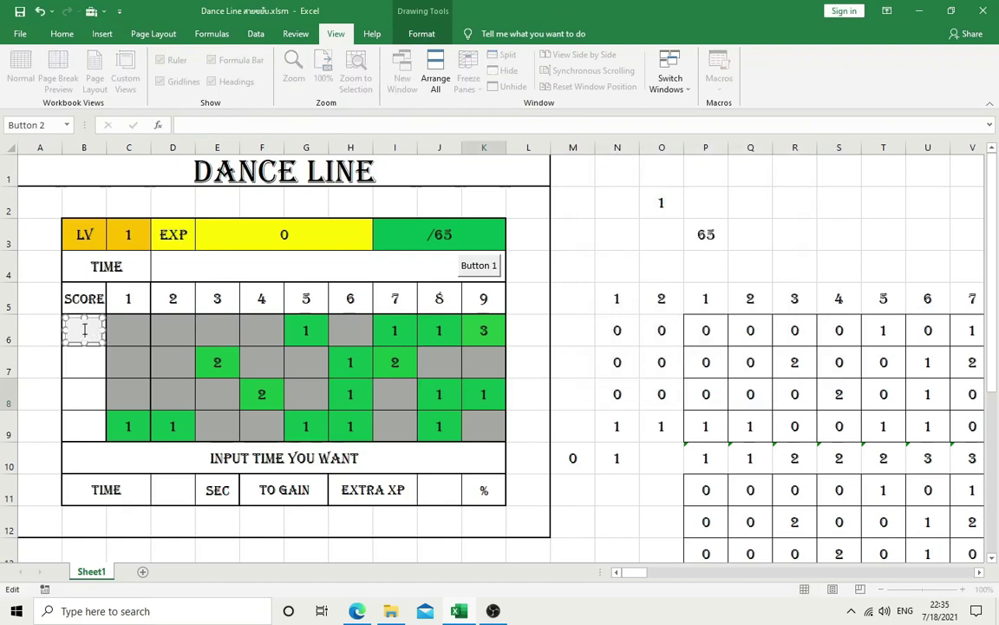
text(Hit)
click(124, 326)
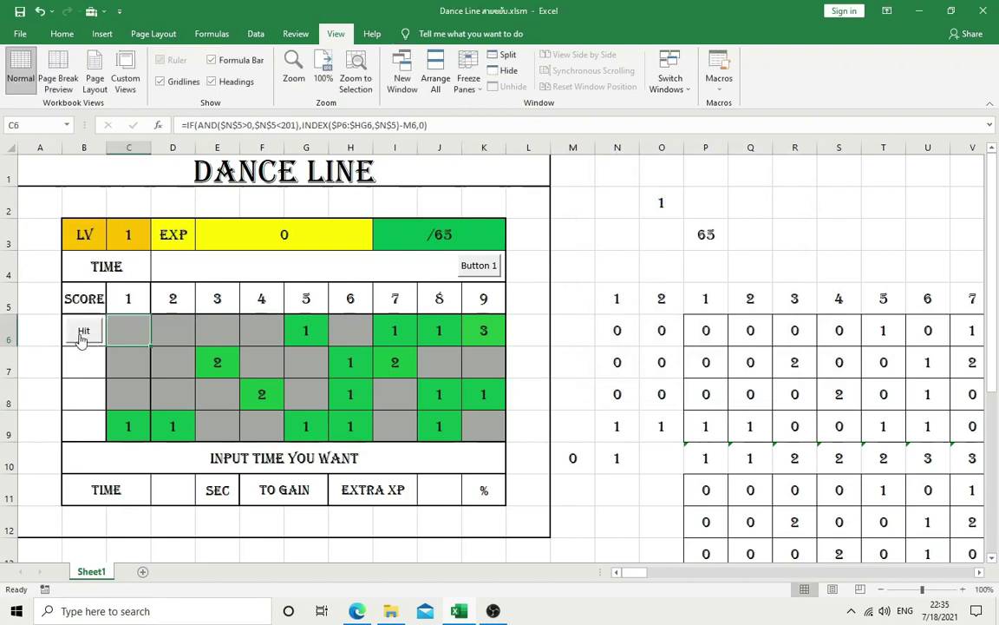
right_click(83, 336)
click(62, 34)
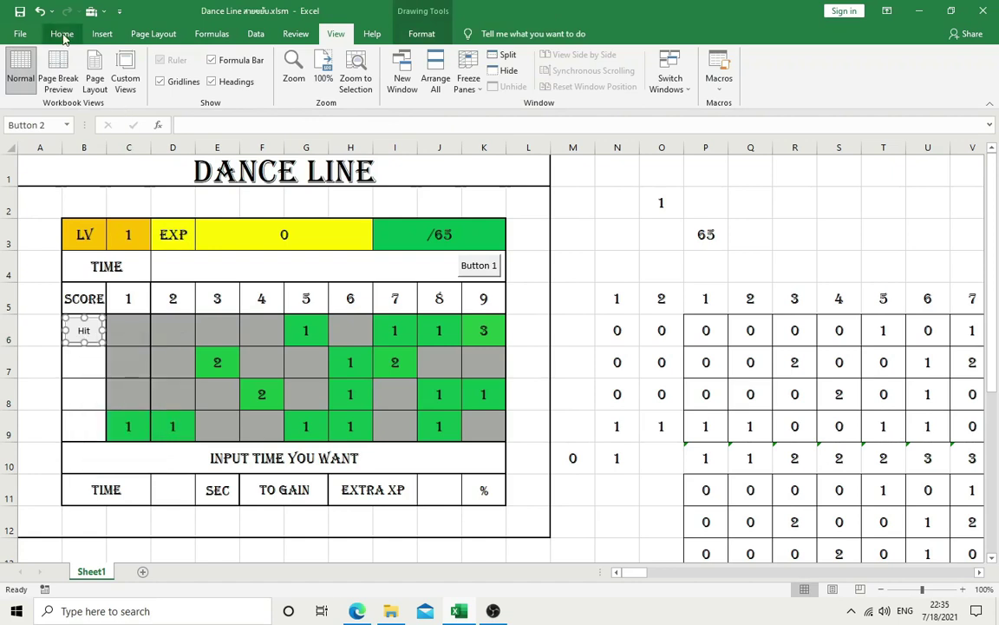
click(138, 60)
text(Algerian)
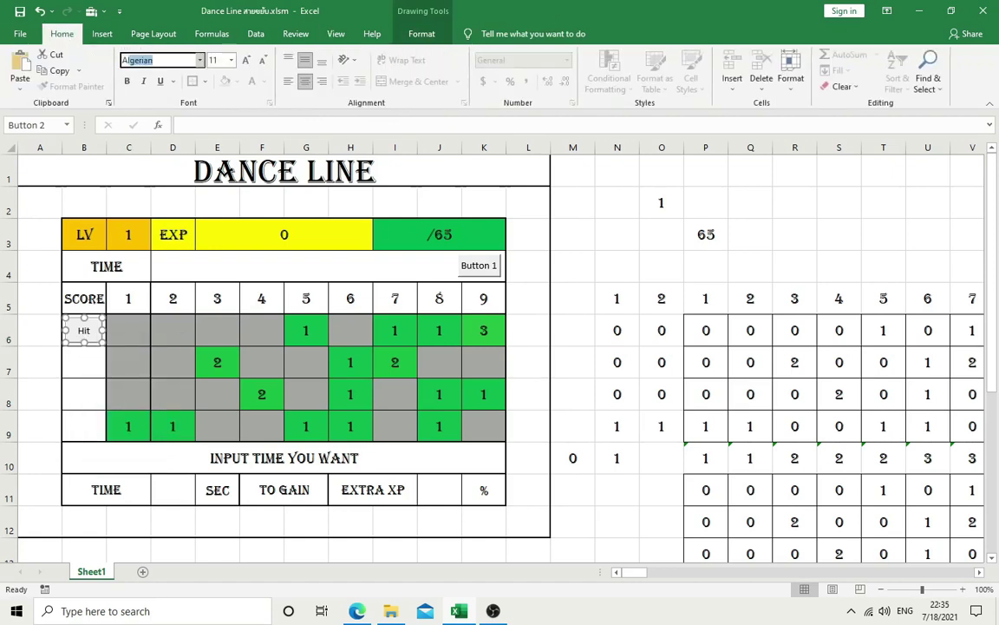
key(Return)
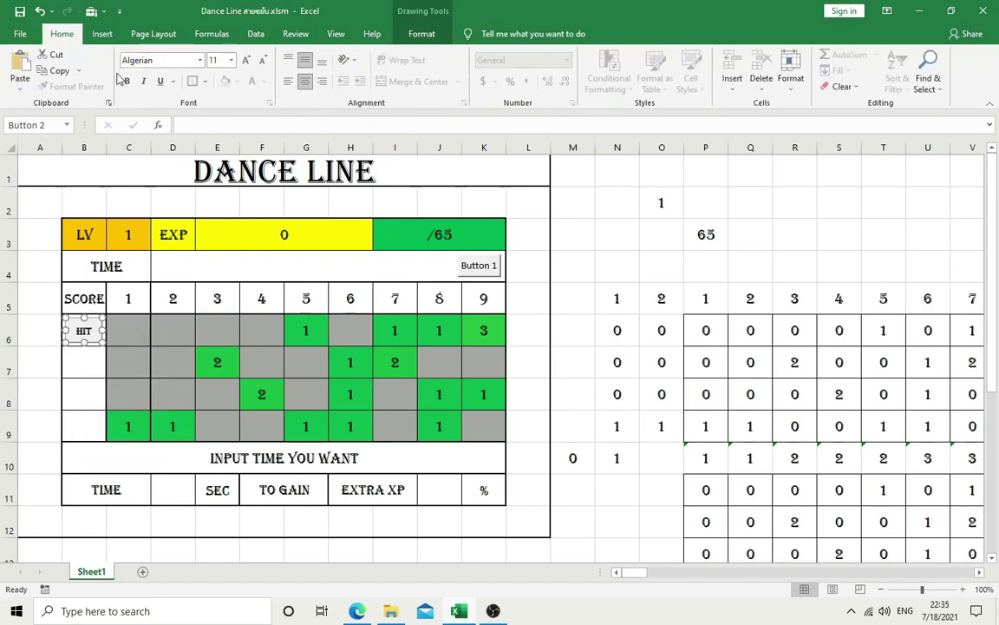
Step: Relabel Button 1 as the START button and set its font to Algerian
right_click(480, 258)
click(525, 317)
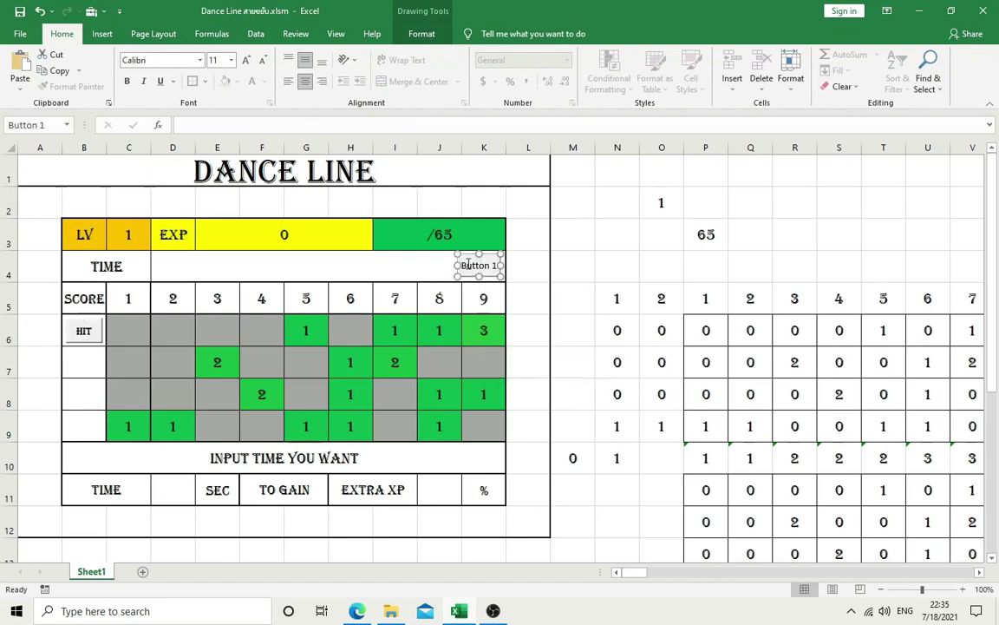
key(ctrl+a)
text(b1)
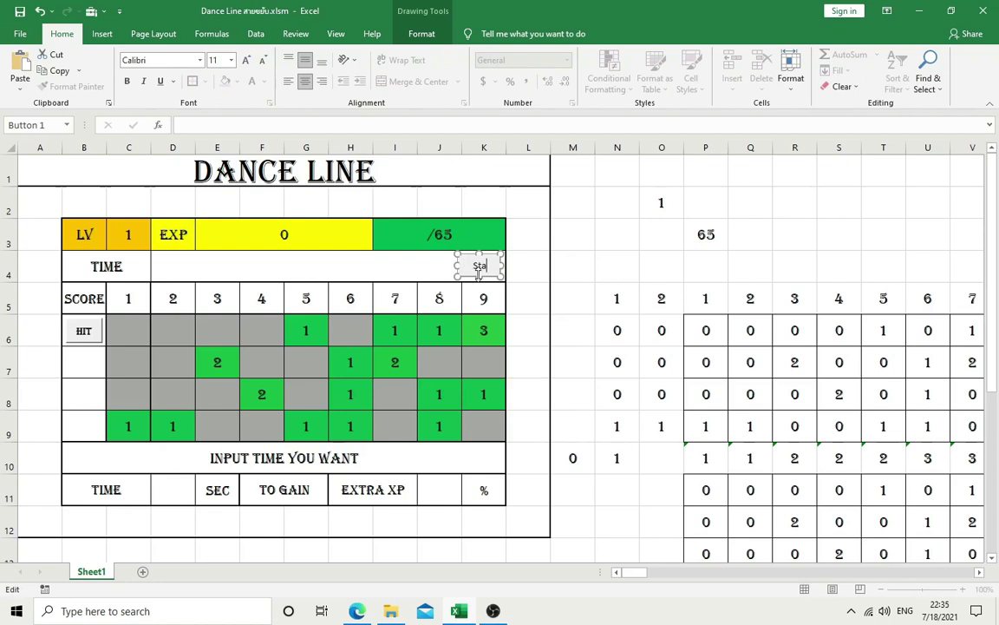
click(482, 294)
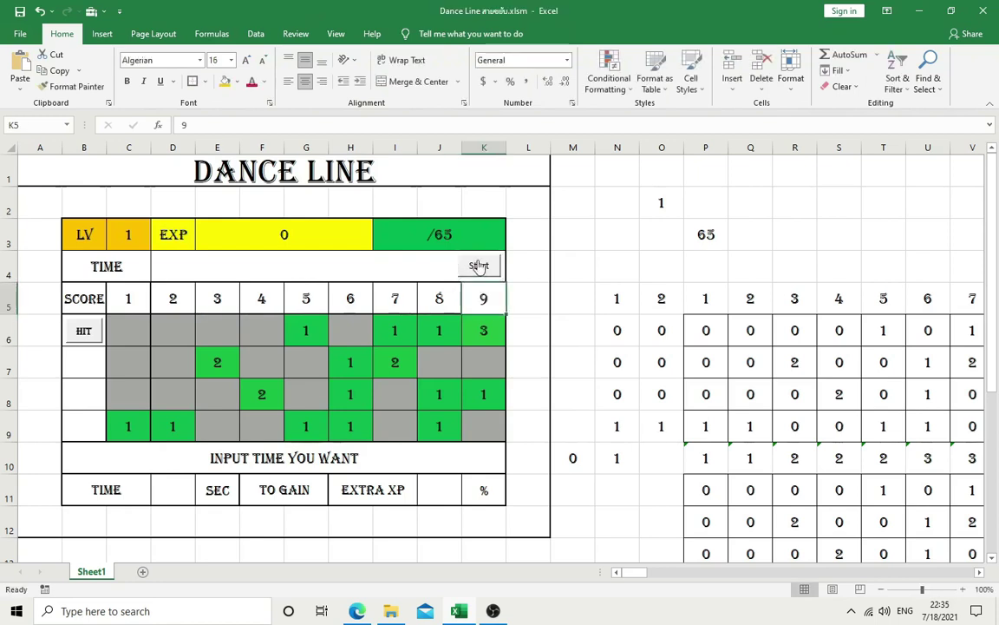
right_click(461, 265)
click(172, 63)
click(172, 63)
text(Al)
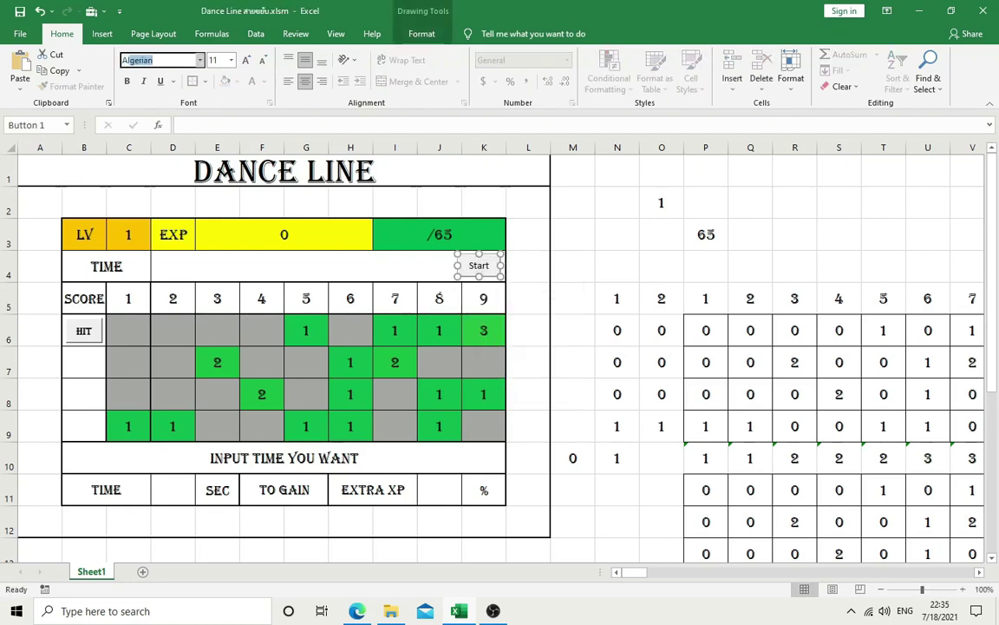
key(Return)
click(127, 304)
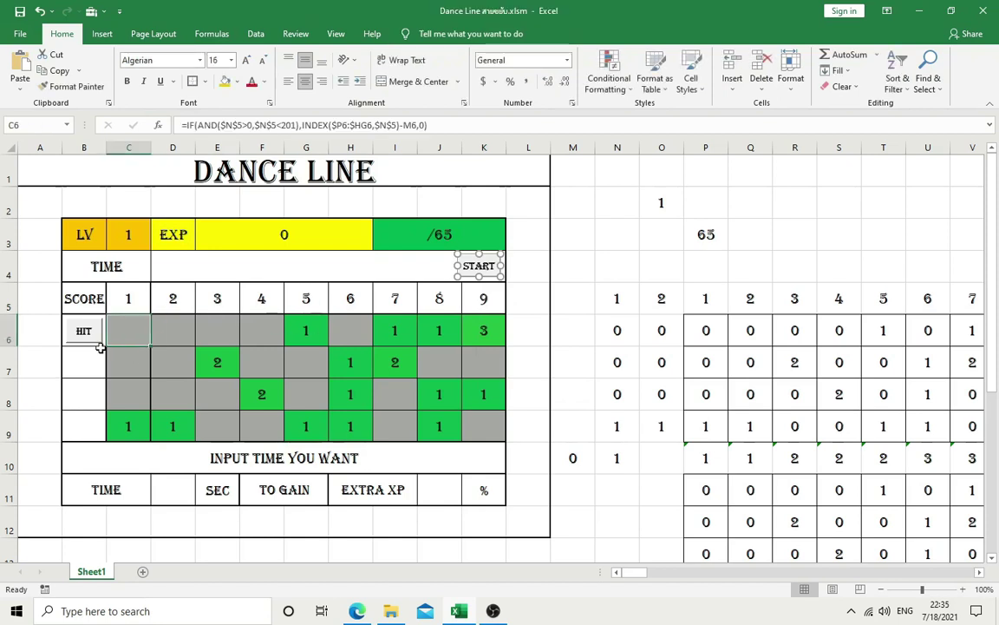
Step: Copy the HIT button into cells B7, B8 and B9
right_click(93, 340)
click(82, 354)
click(82, 356)
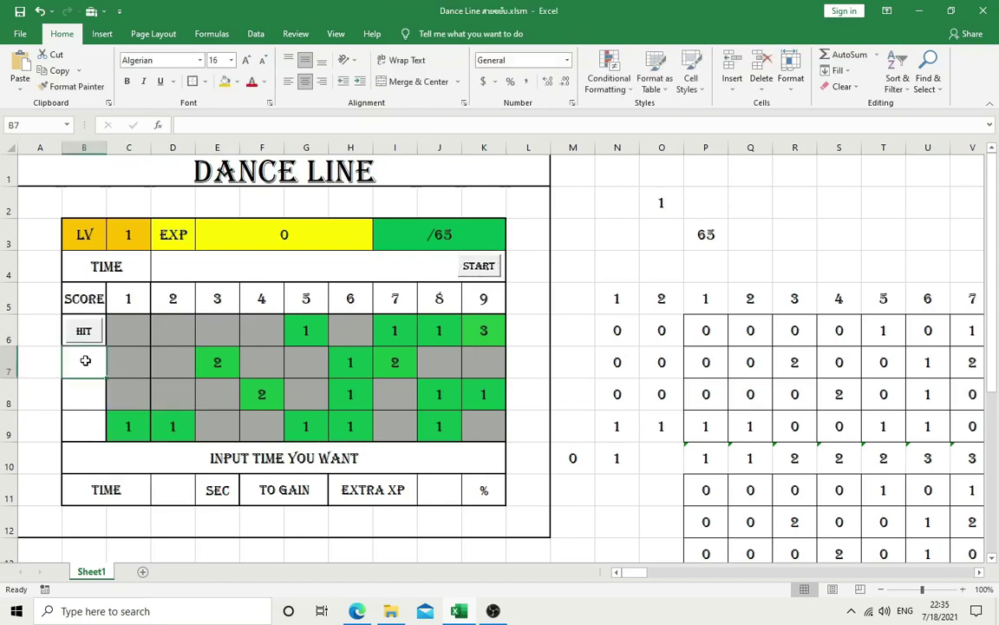
key(ctrl+v)
click(83, 394)
key(ctrl+v)
click(83, 426)
key(ctrl+v)
Step: Assign hito2, hito3 and hito4 to the HIT buttons in B7, B8 and B9
right_click(83, 362)
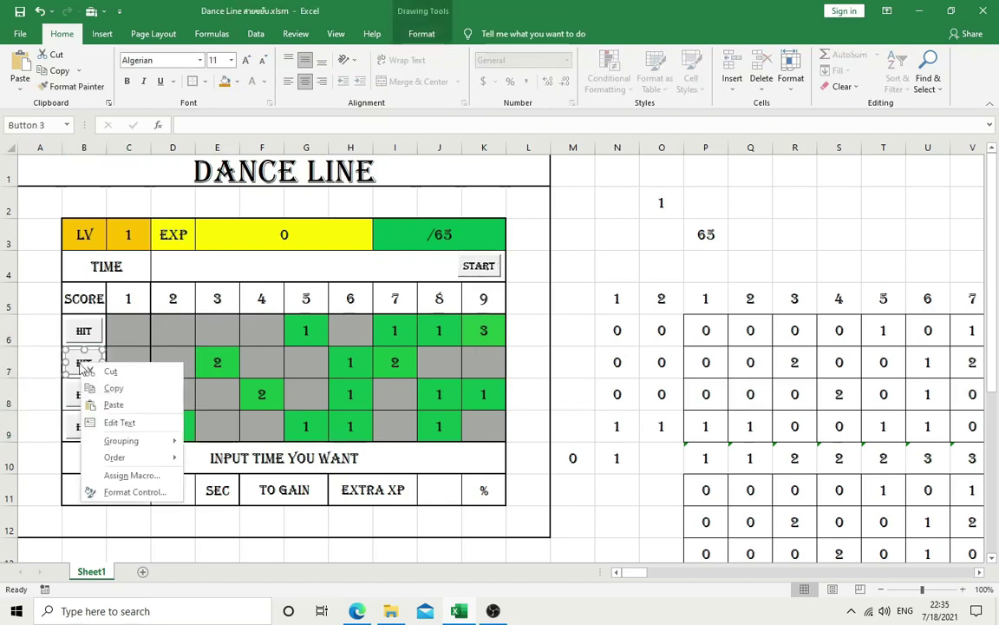
click(124, 476)
click(37, 402)
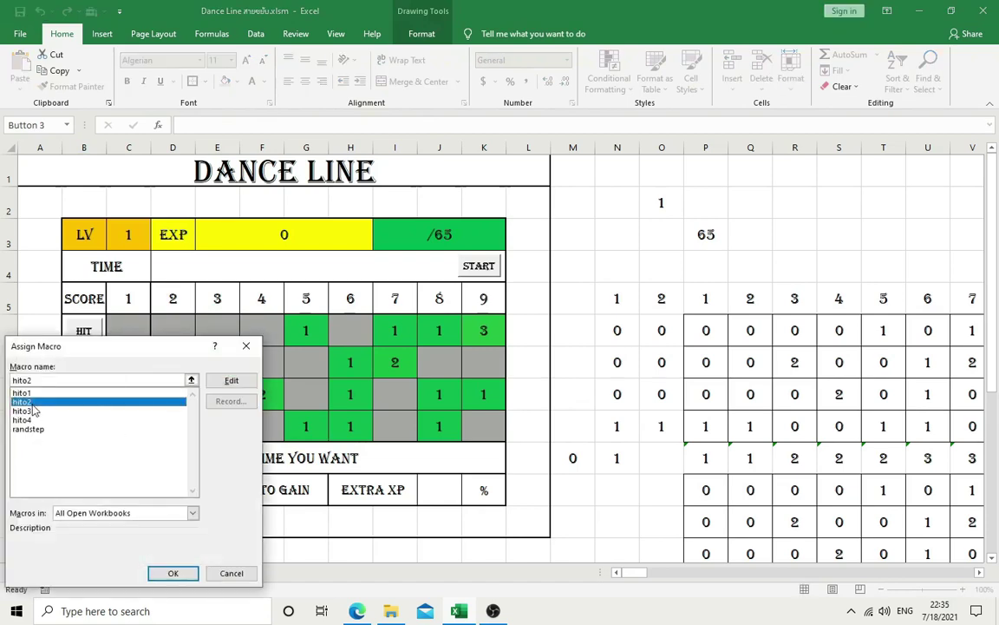
key(Return)
right_click(69, 401)
click(85, 508)
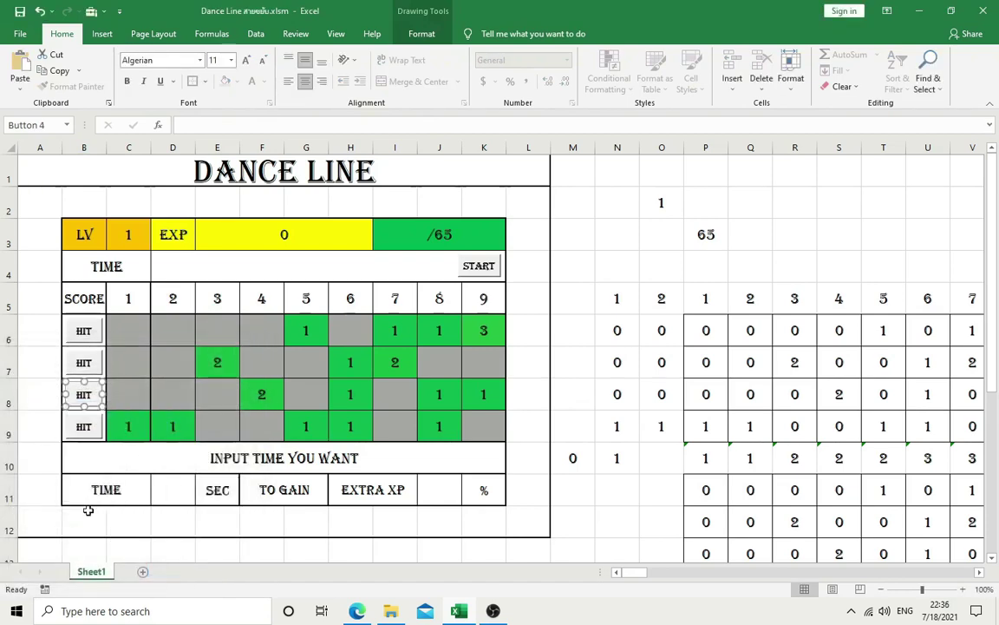
click(43, 416)
key(Return)
right_click(85, 423)
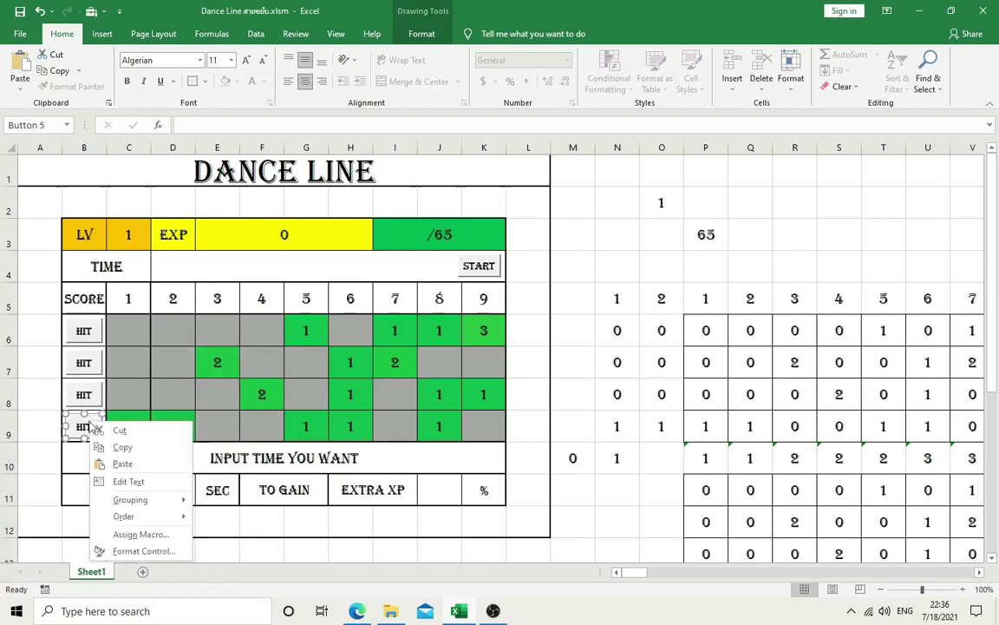
click(118, 531)
click(23, 423)
key(Return)
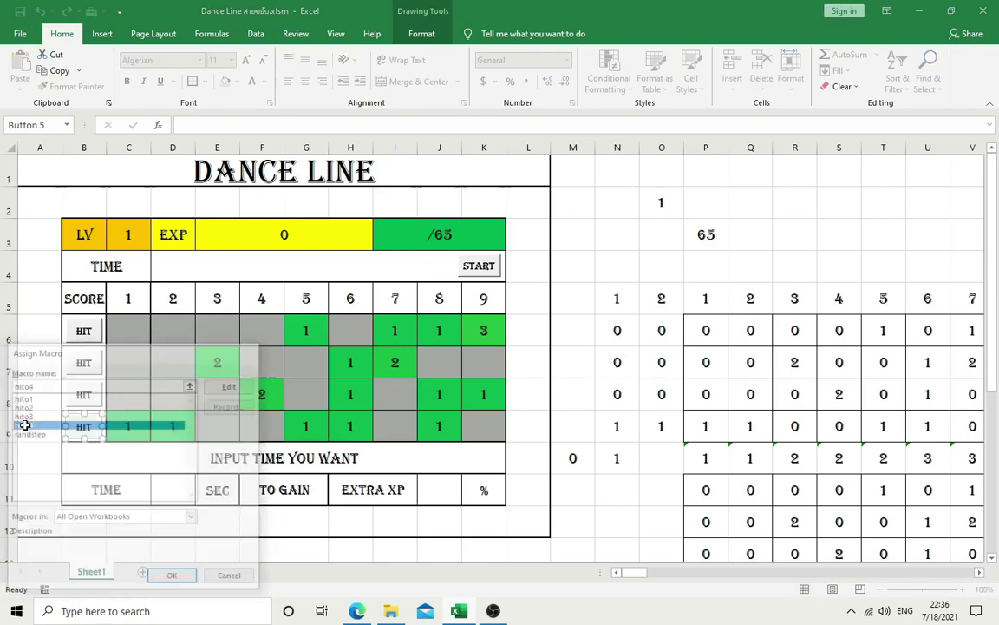
click(252, 425)
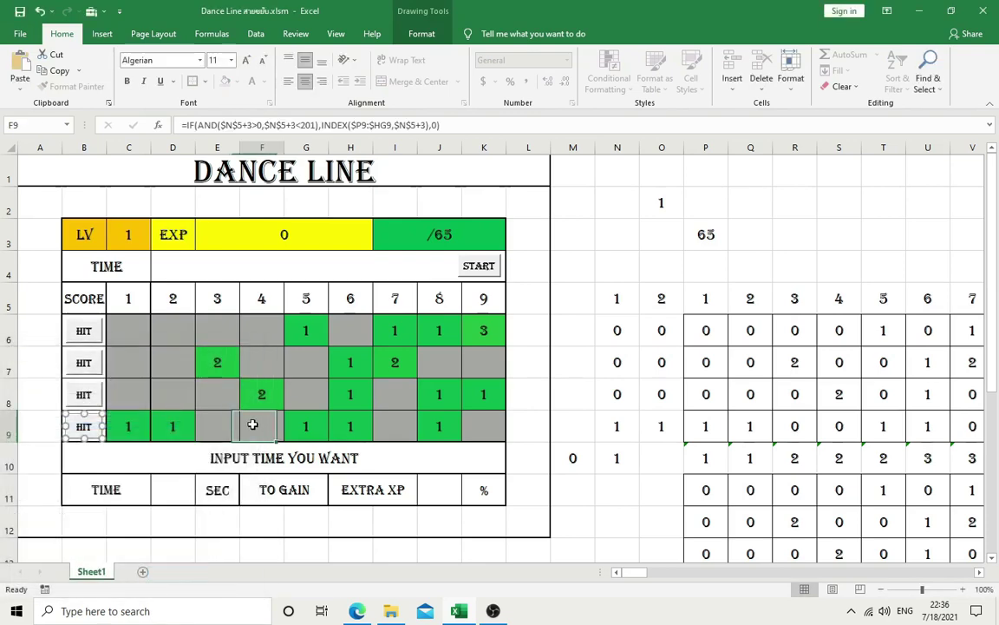
click(83, 427)
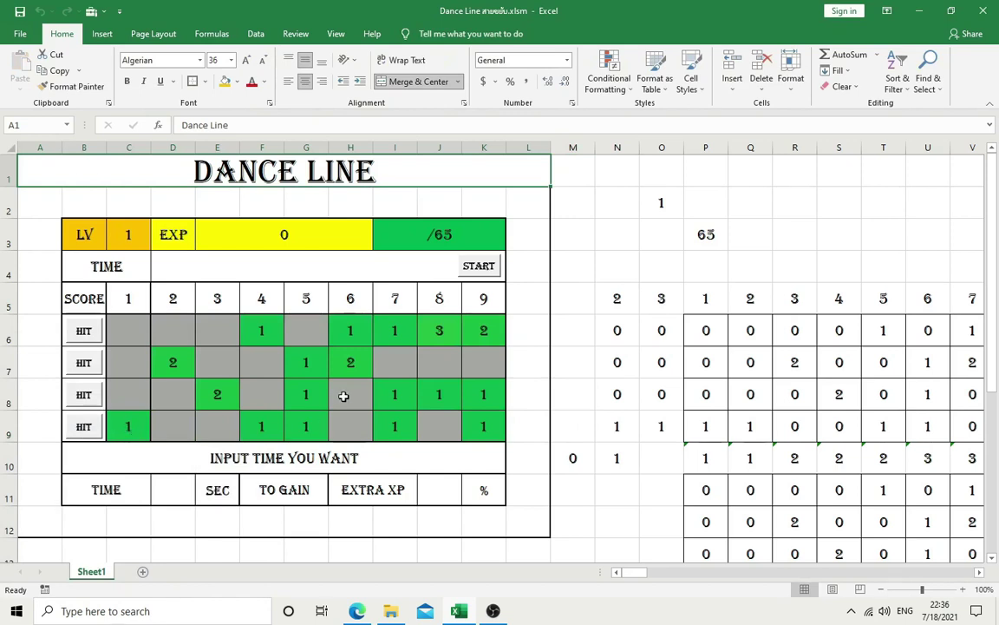
click(82, 426)
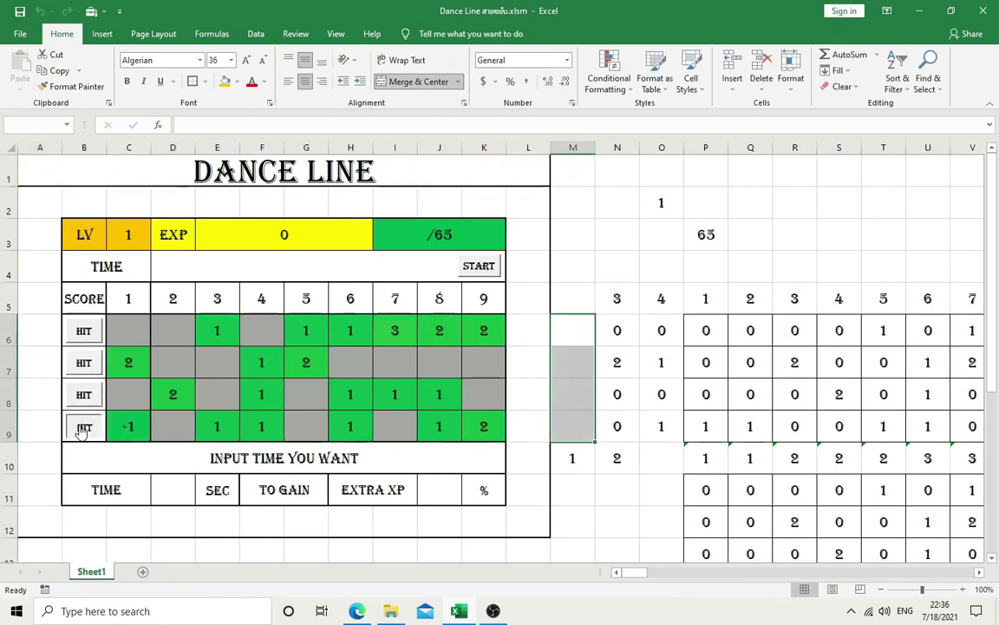
click(80, 361)
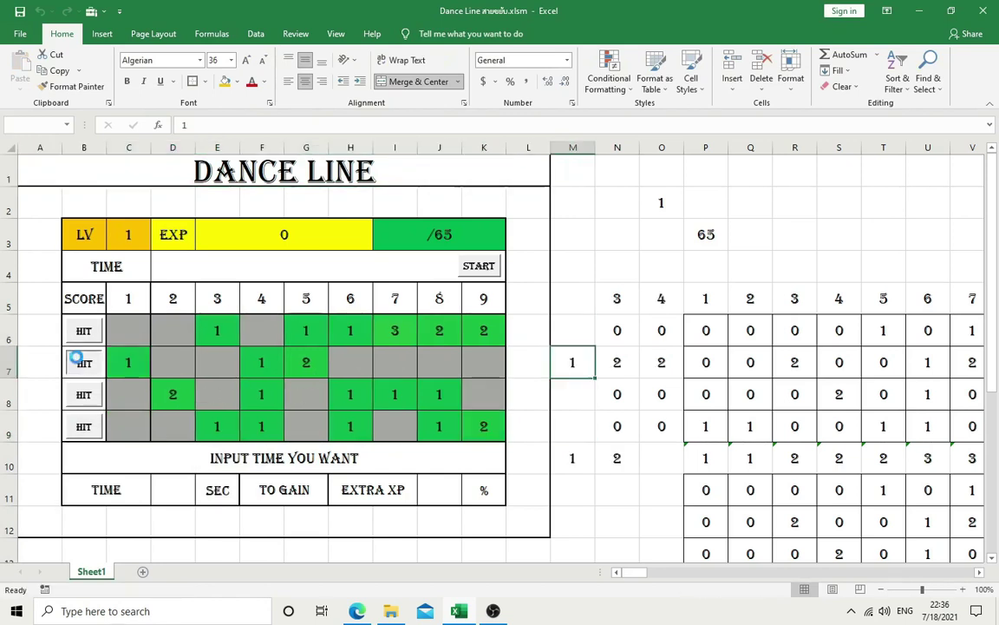
click(77, 360)
click(85, 395)
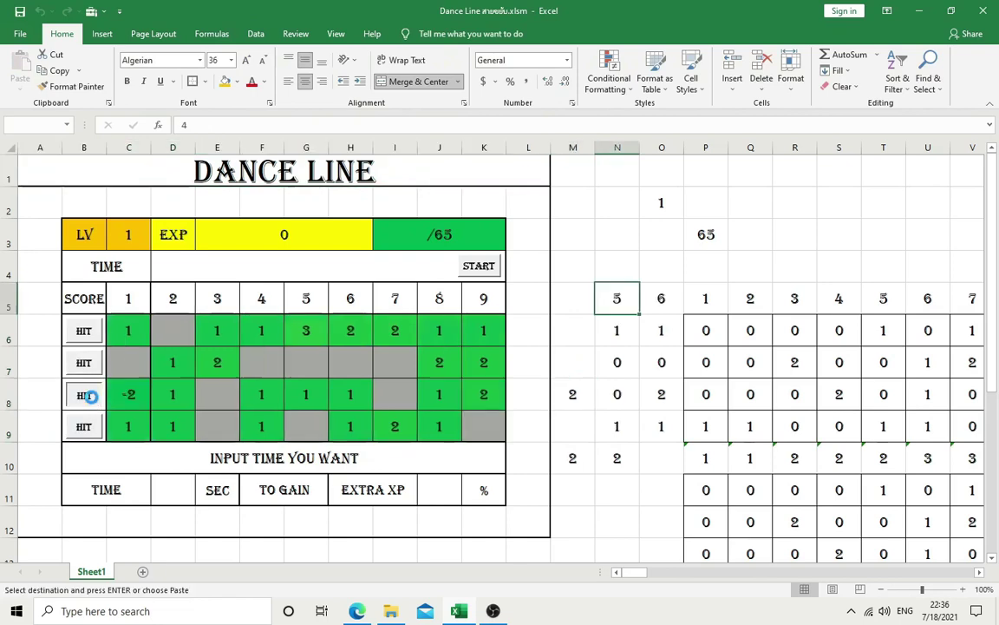
click(82, 424)
click(82, 328)
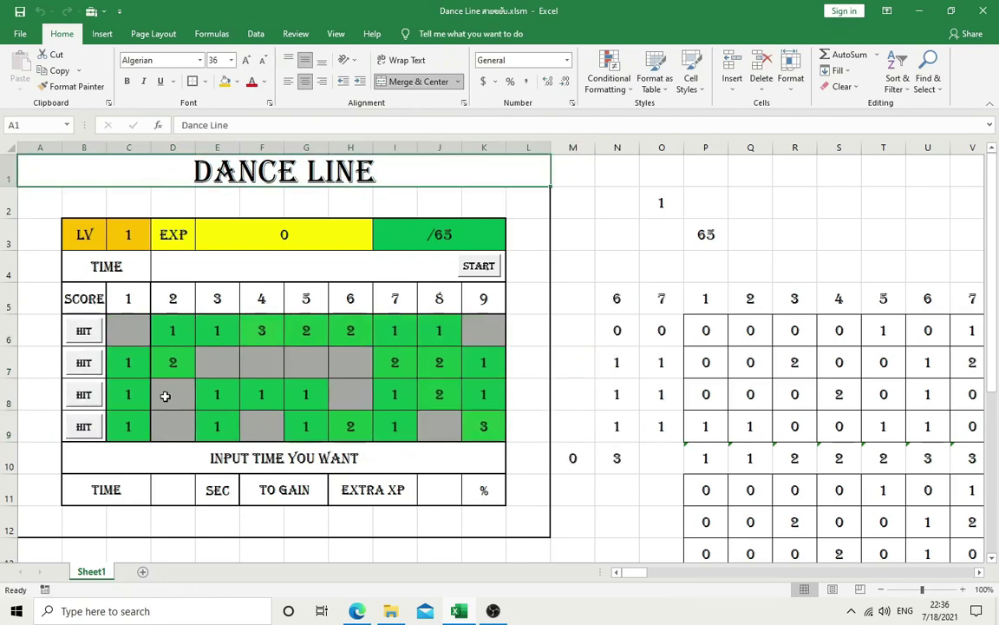
click(134, 298)
drag(130, 295, 446, 300)
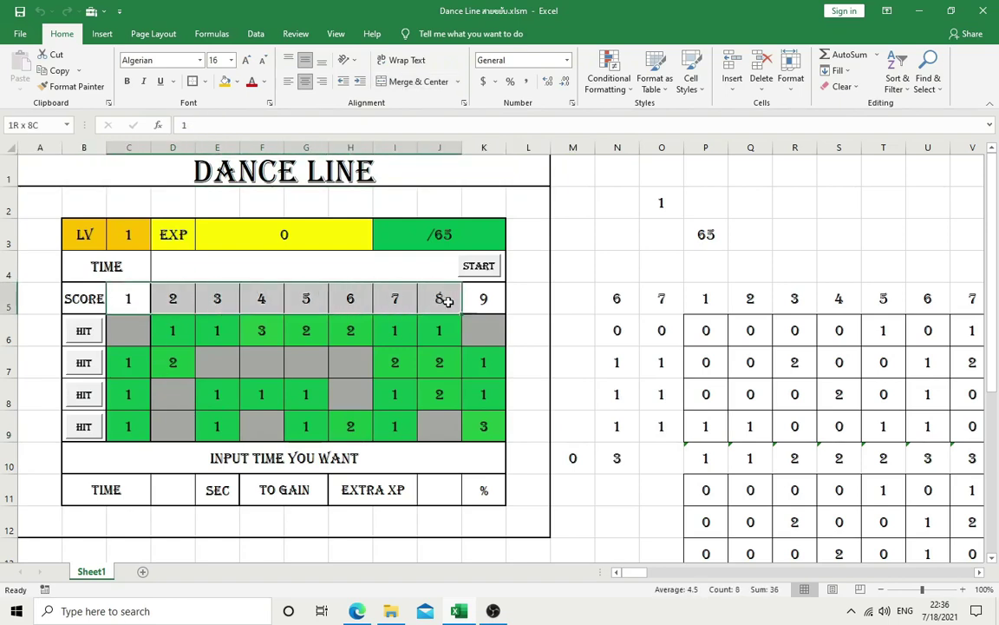
click(562, 397)
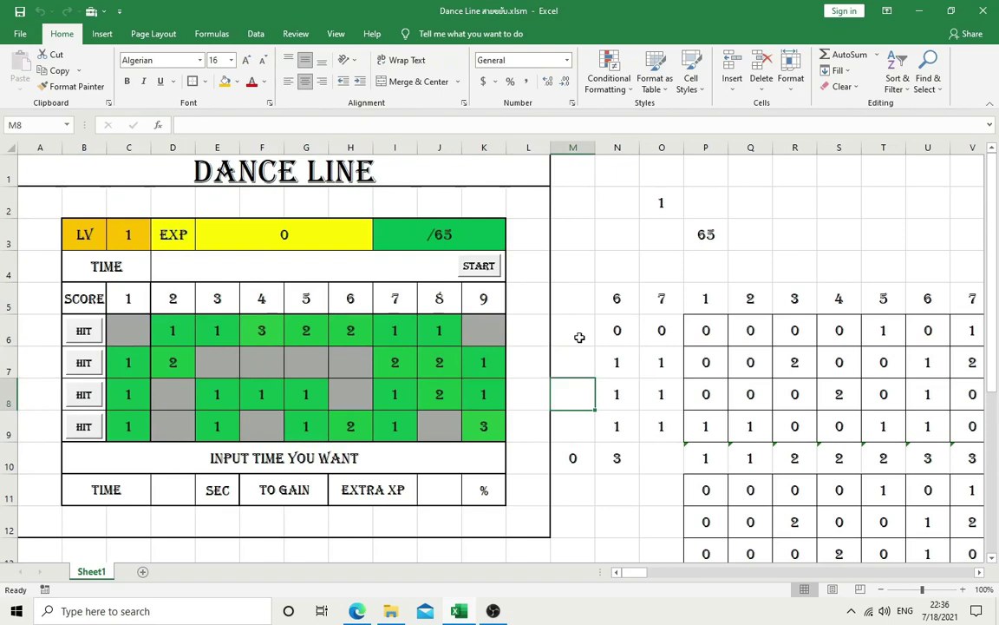
click(611, 299)
text(1)
key(Return)
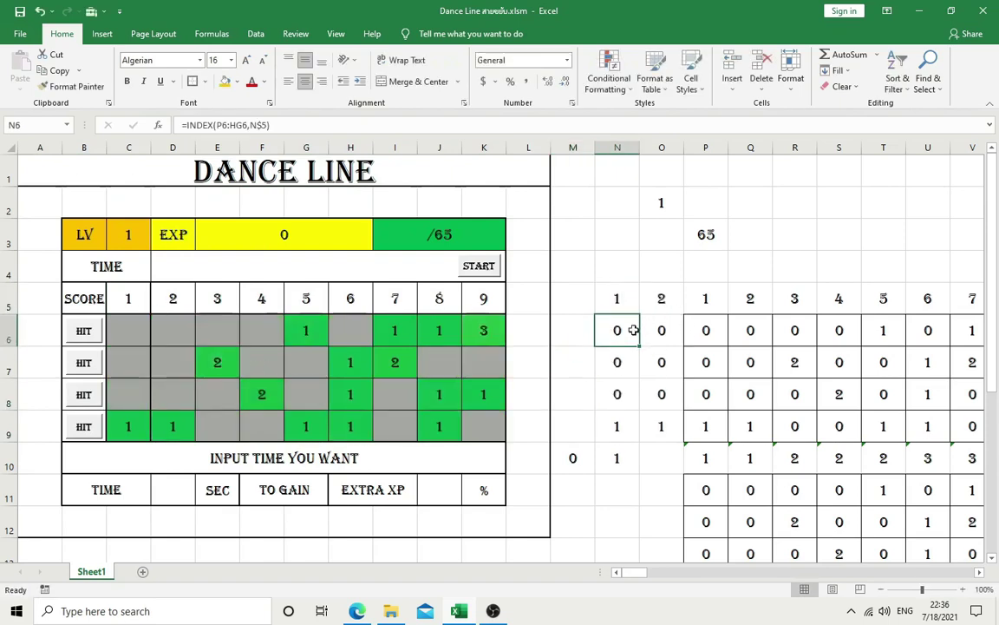
click(126, 297)
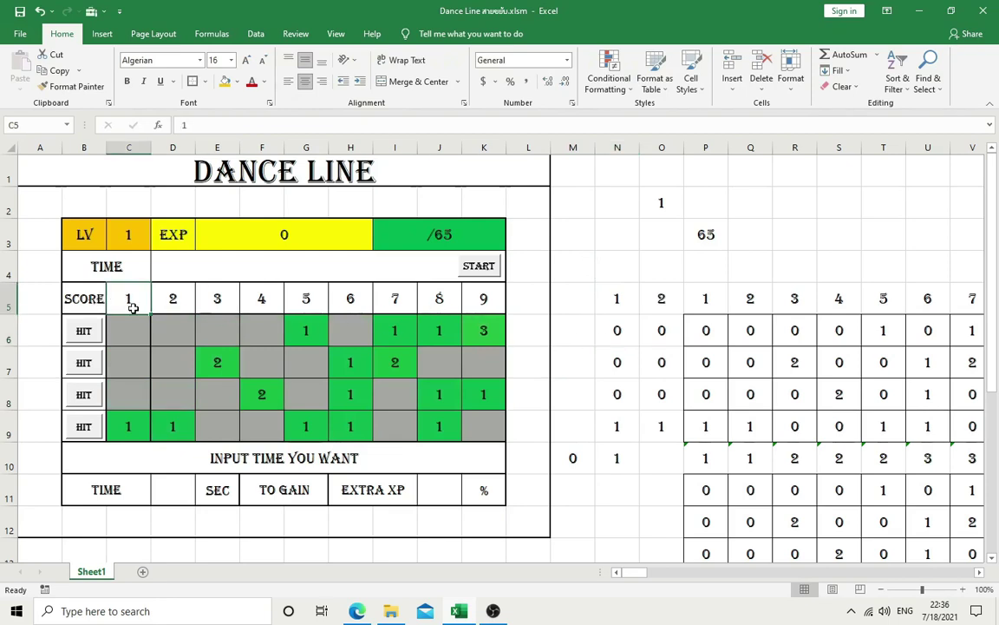
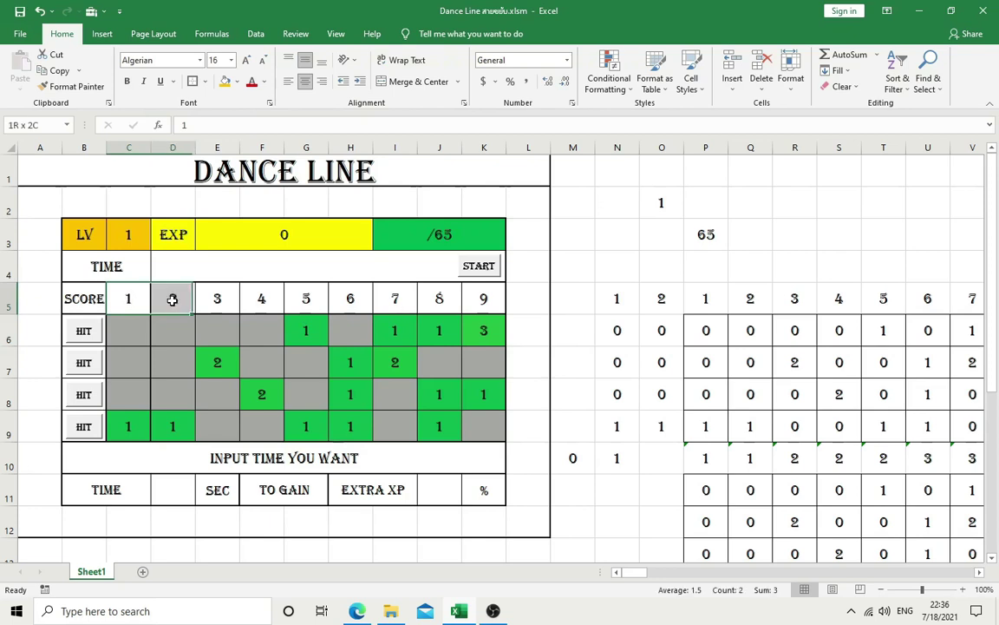
Step: Enter the score formula =N5*(N5+1)/2 in C5
drag(130, 298, 178, 298)
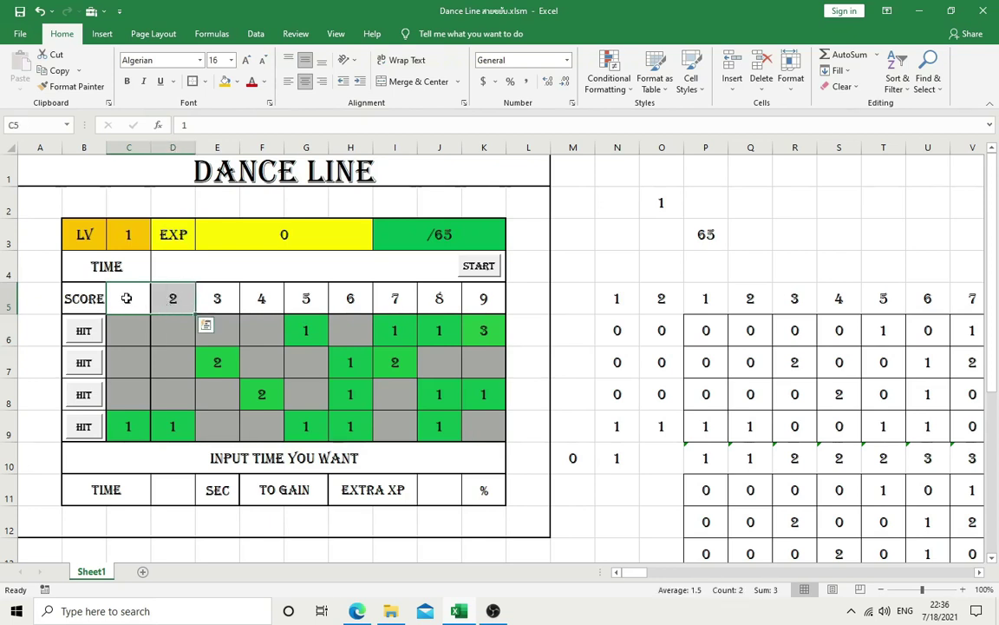
mouse_move(170, 312)
mouse_down()
mouse_move(209, 303)
mouse_move(119, 296)
mouse_up()
text(=)
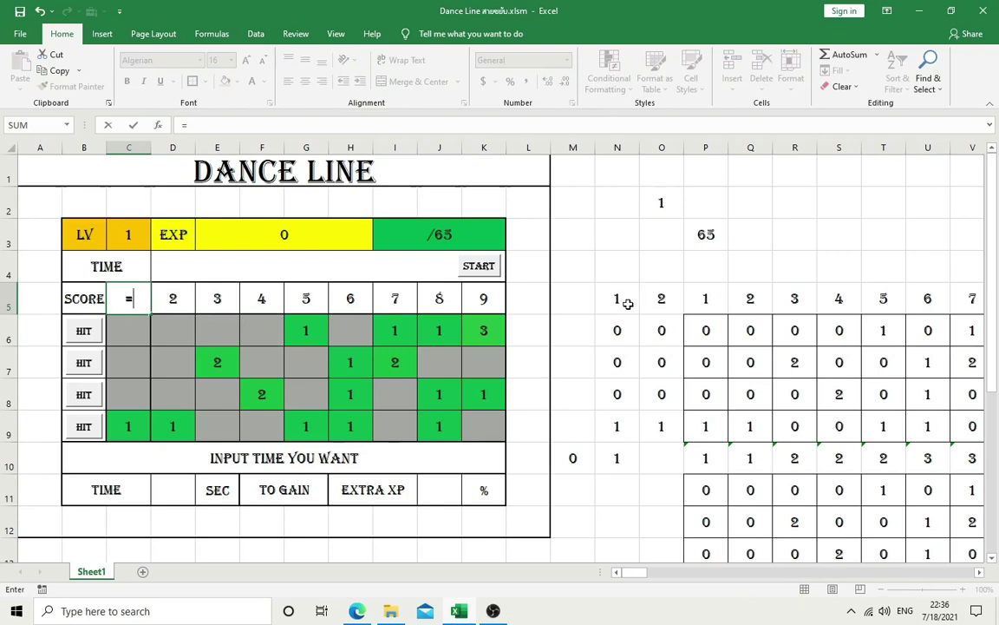
click(628, 303)
text(*)
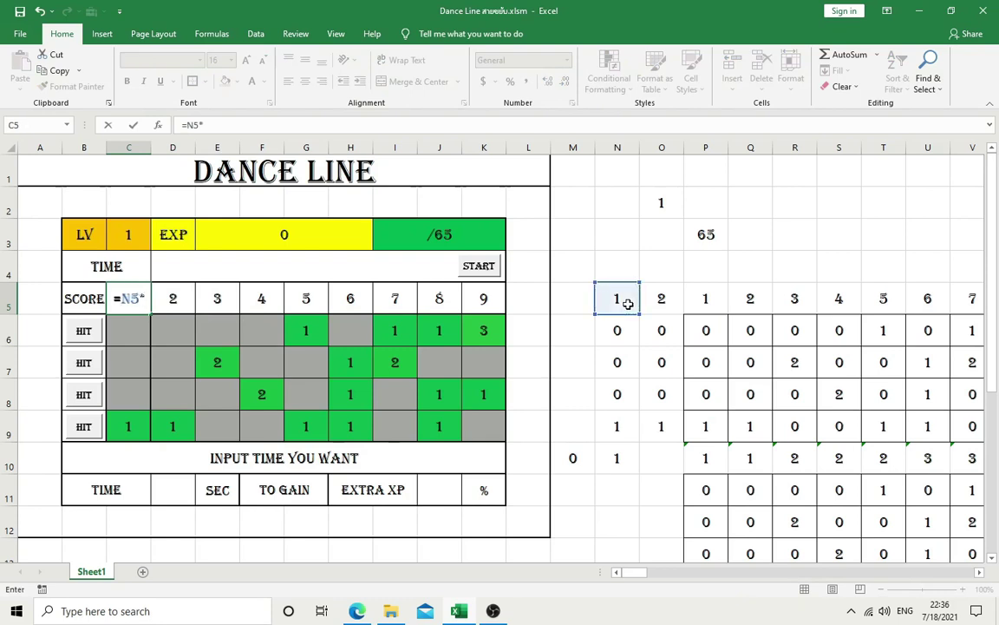
text(()
click(627, 303)
text(+1)
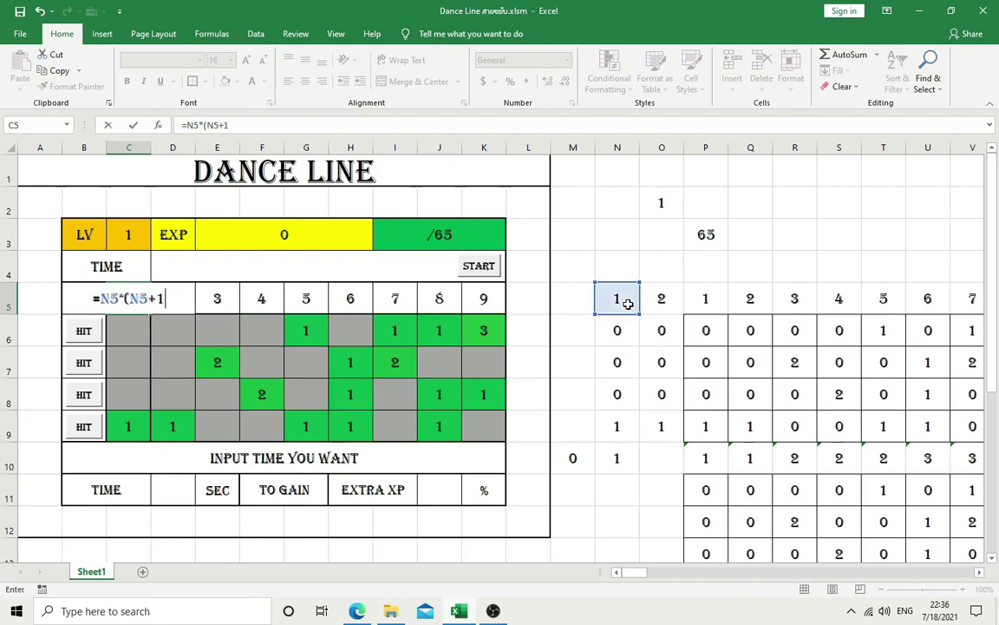
text()/2)
key(Return)
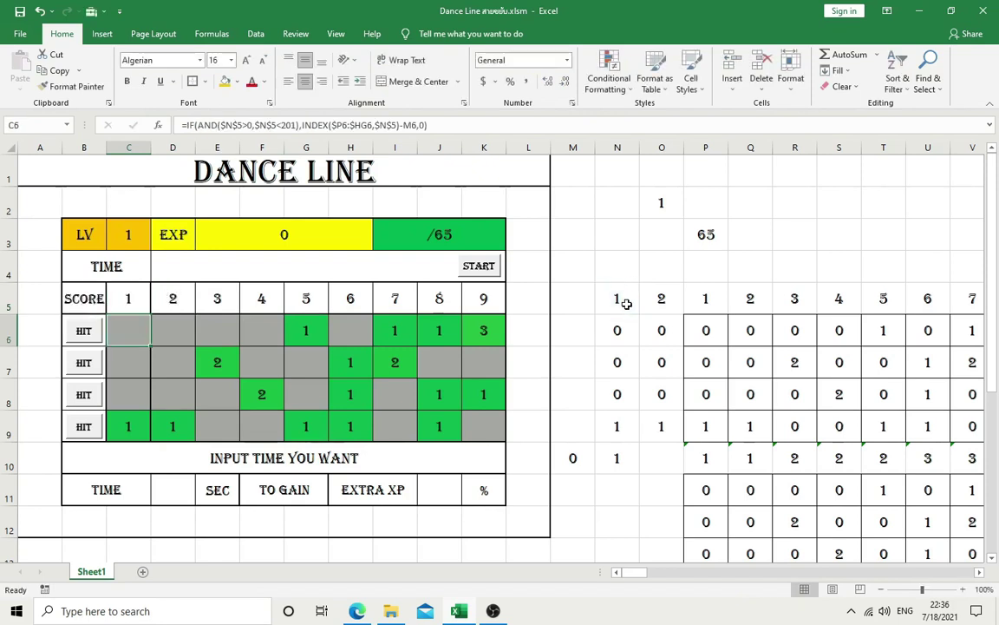
Step: Test N5 with the values 2, 3, 4 and 5, then reset it to 1
click(627, 305)
text(2)
key(Return)
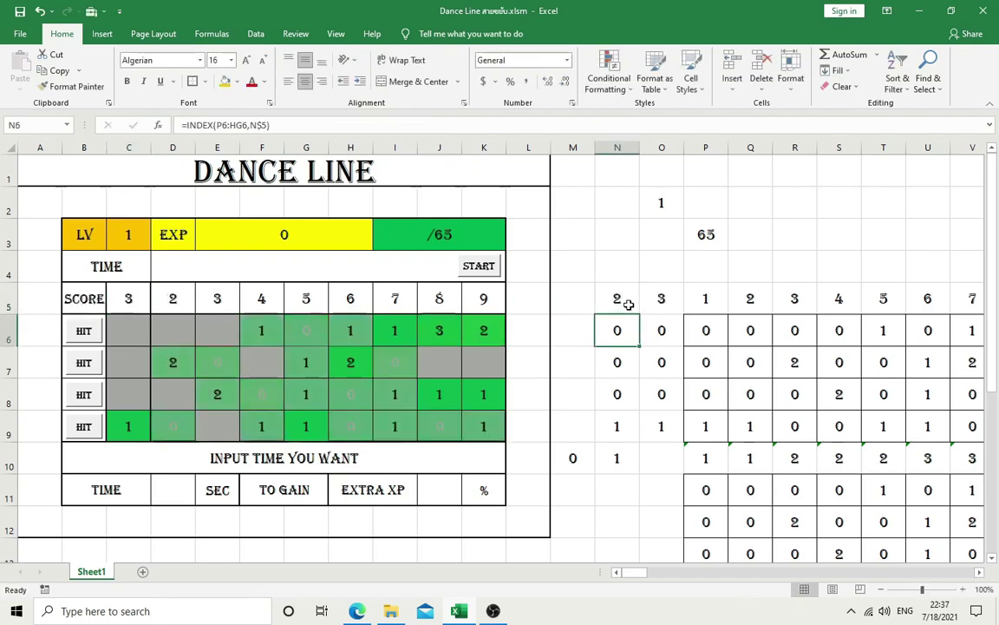
click(628, 304)
text(3)
key(Return)
click(629, 304)
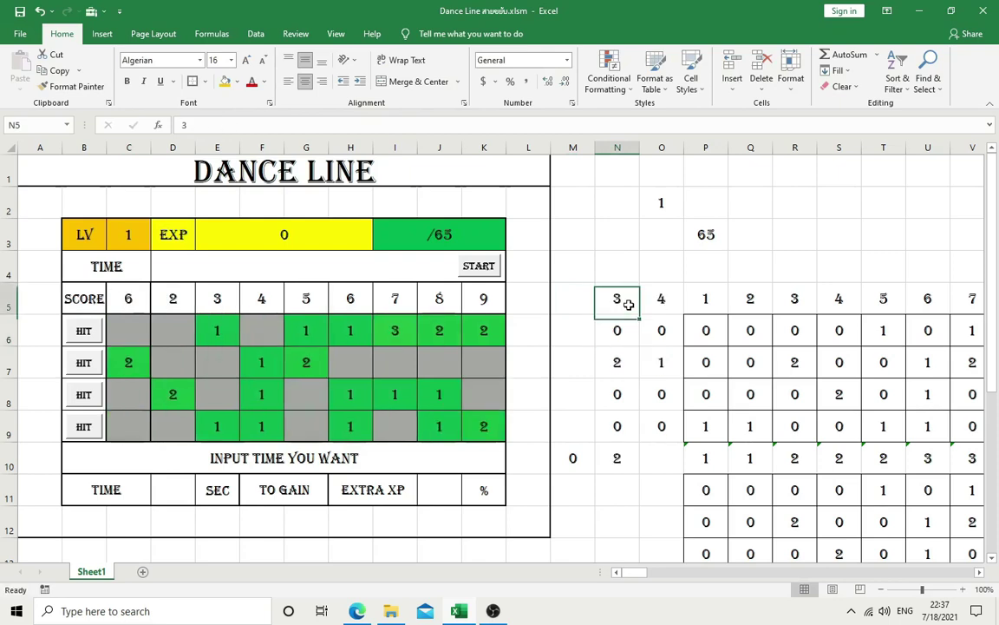
text(4)
key(Return)
click(629, 304)
text(5)
key(Return)
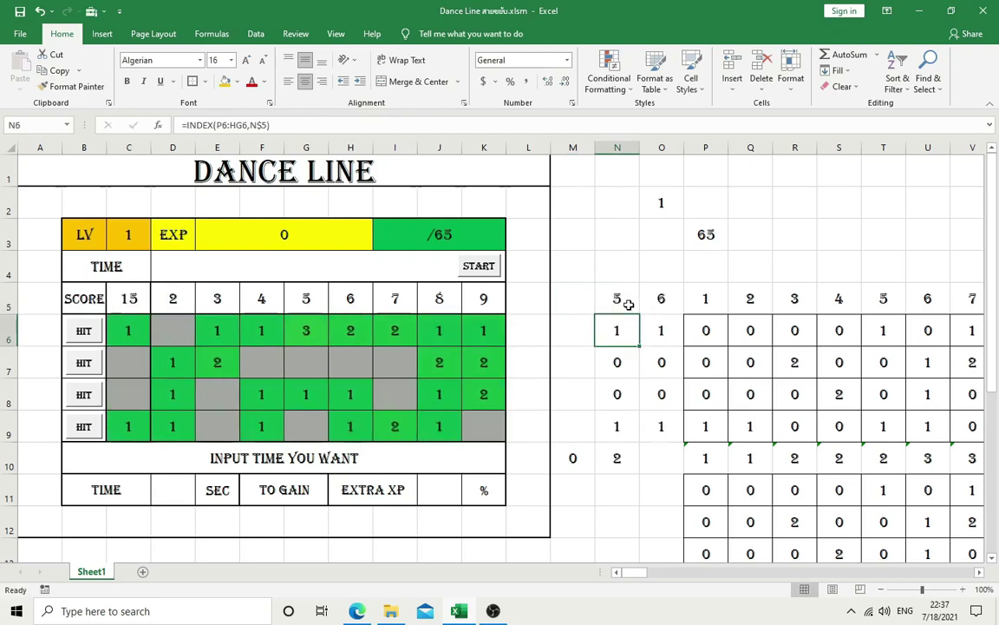
click(629, 304)
text(1)
key(Return)
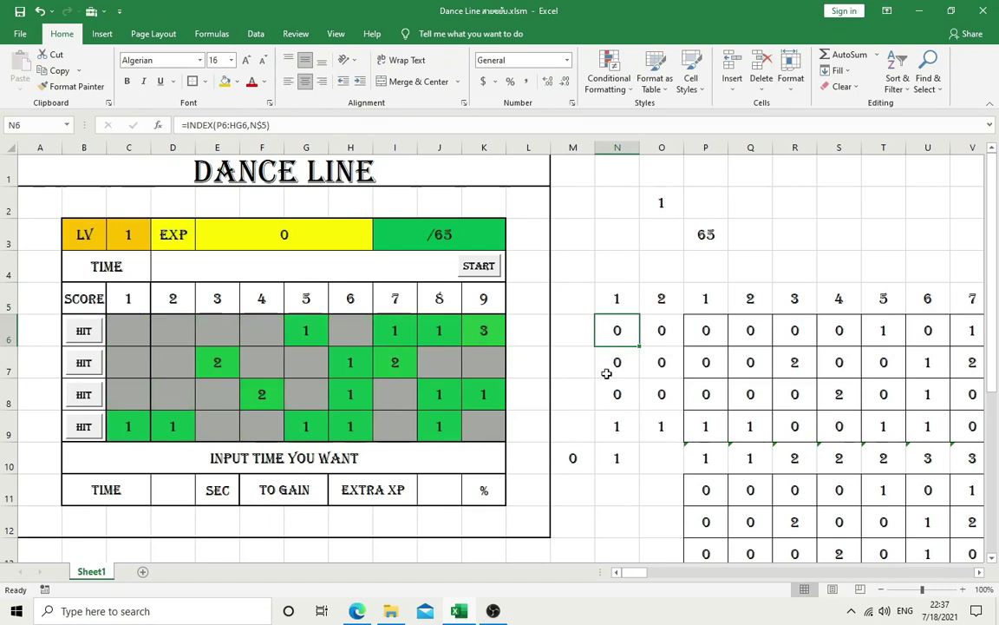
click(452, 495)
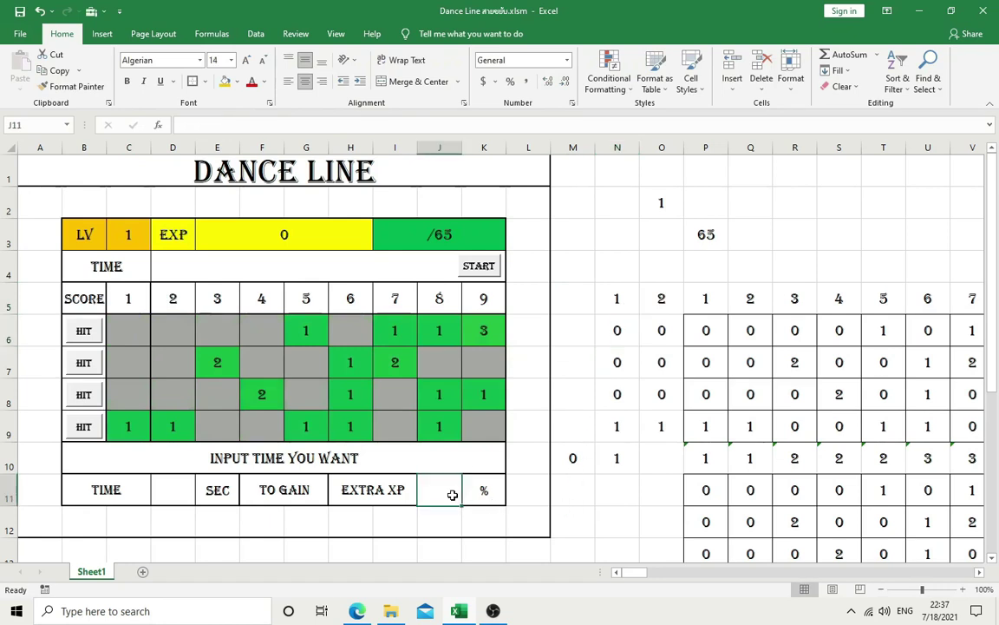
Step: Wrap C5's N5*(N5+1)/2 formula in brackets inside a ROUND function
click(126, 298)
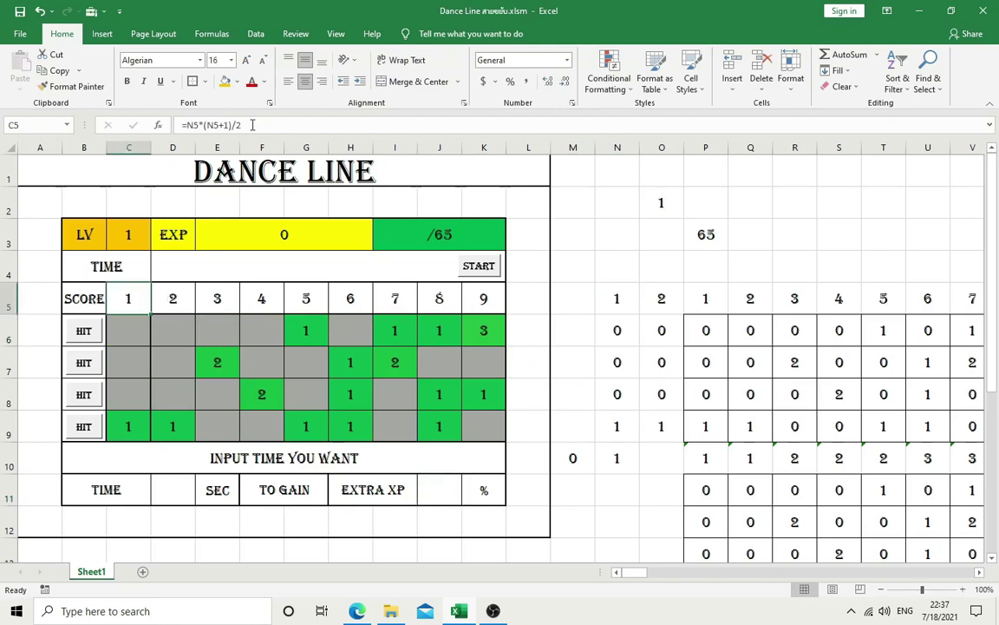
click(187, 126)
text(()
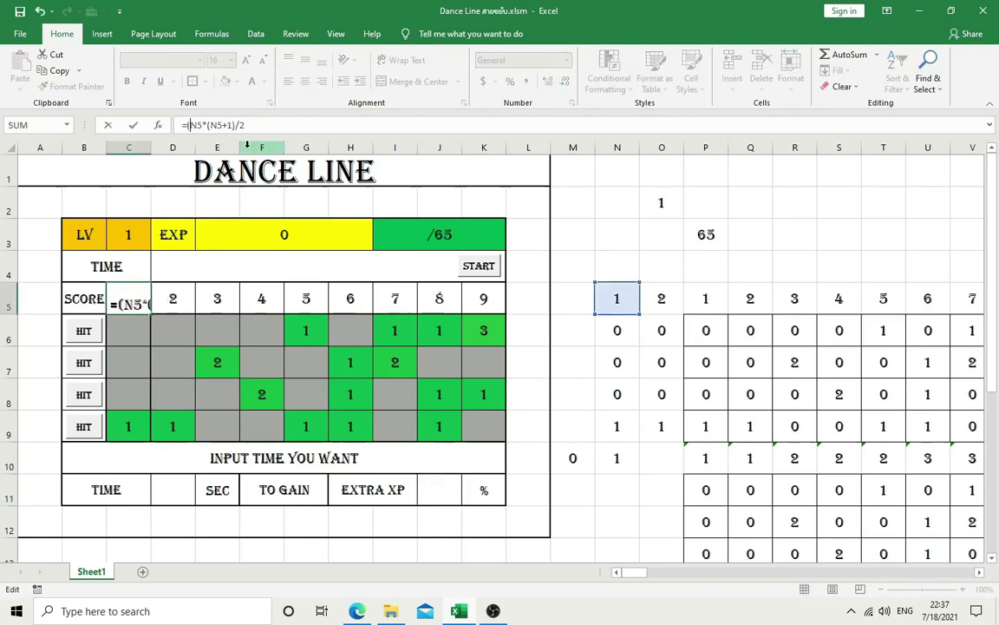
click(287, 124)
text())
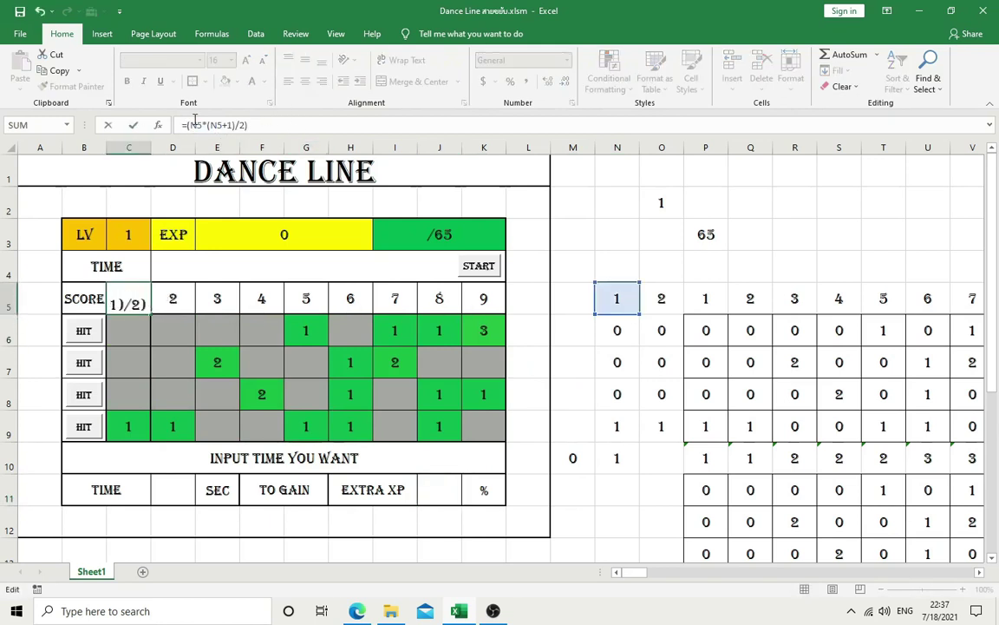
click(187, 126)
text(round)
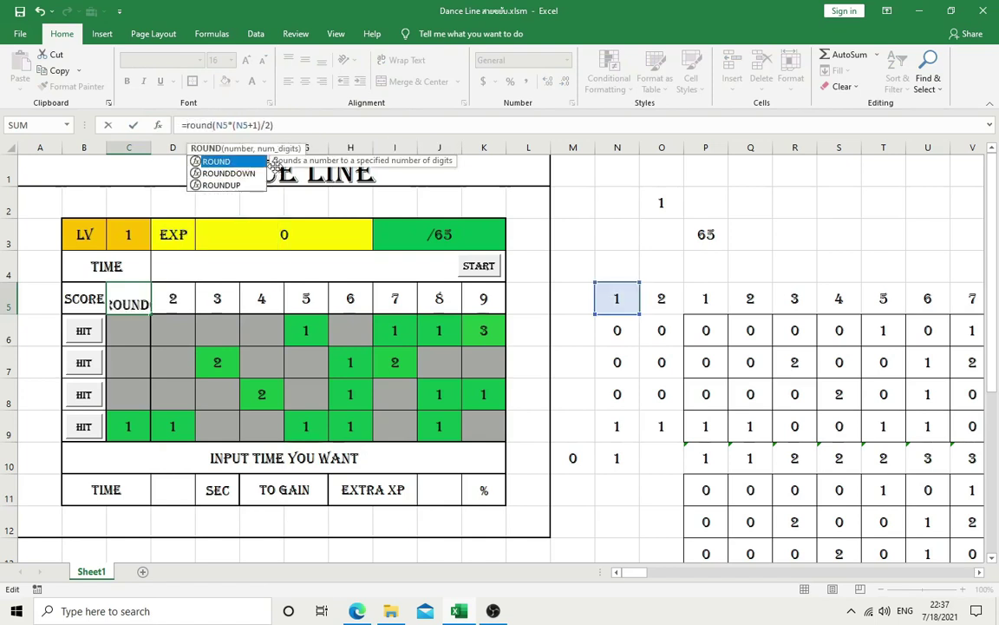
text(()
Step: Complete C5 as =ROUND((N5*(N5+1)/2)*(100+J11)/100,2) using the J11 extra-XP value
click(290, 124)
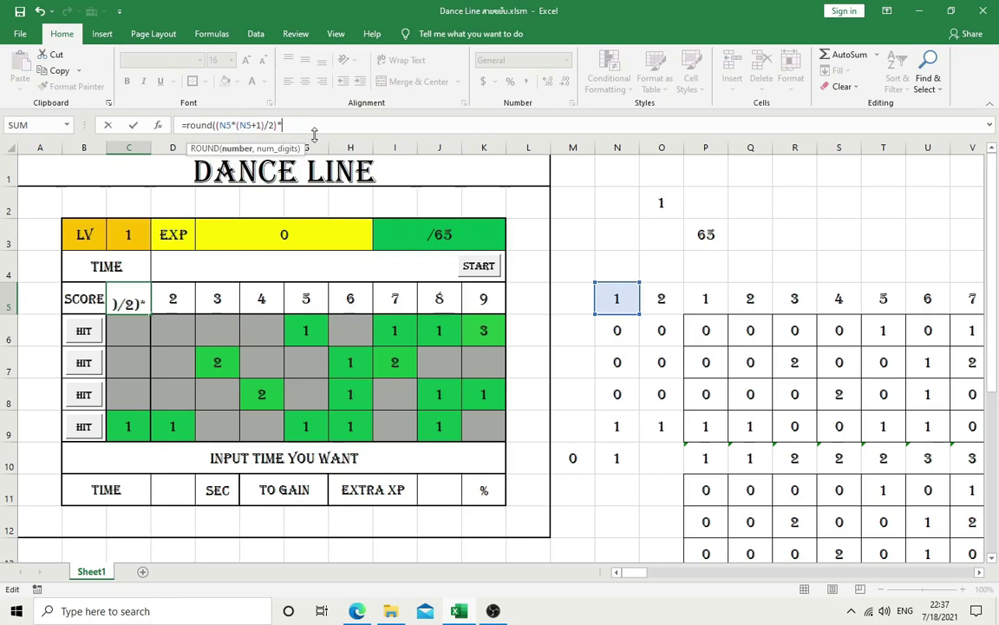
text(100)
key(BackSpace)
key(BackSpace)
key(BackSpace)
text(10)
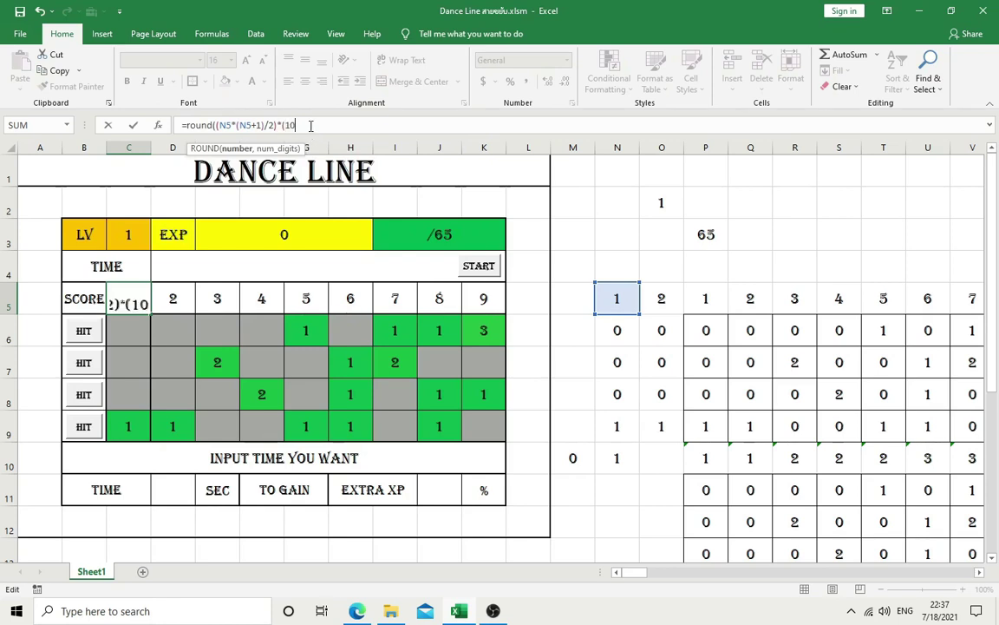
text(0+)
click(436, 492)
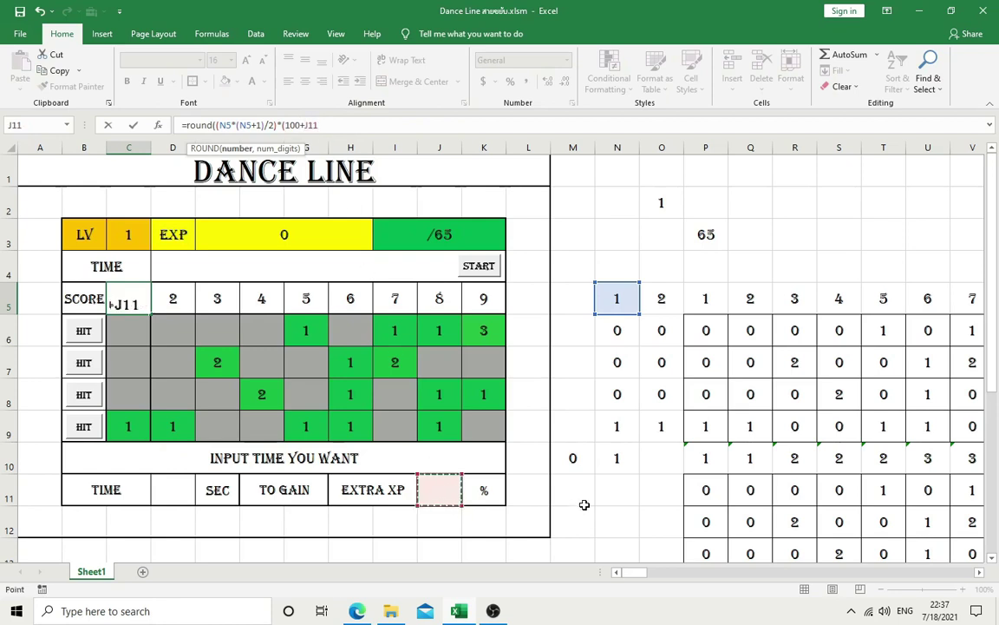
text()))
key(BackSpace)
text(/100)
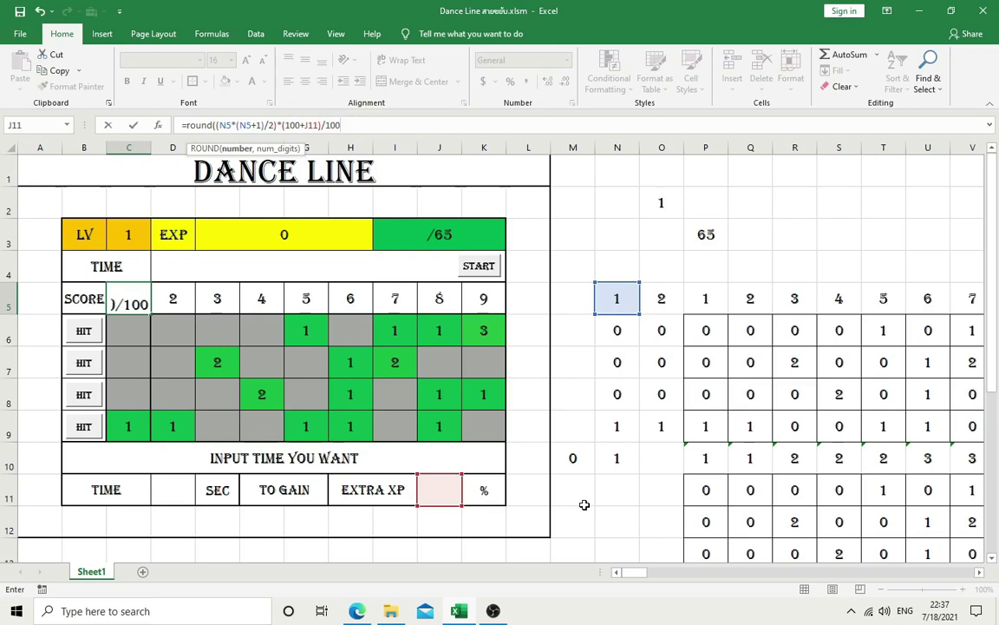
text(,)
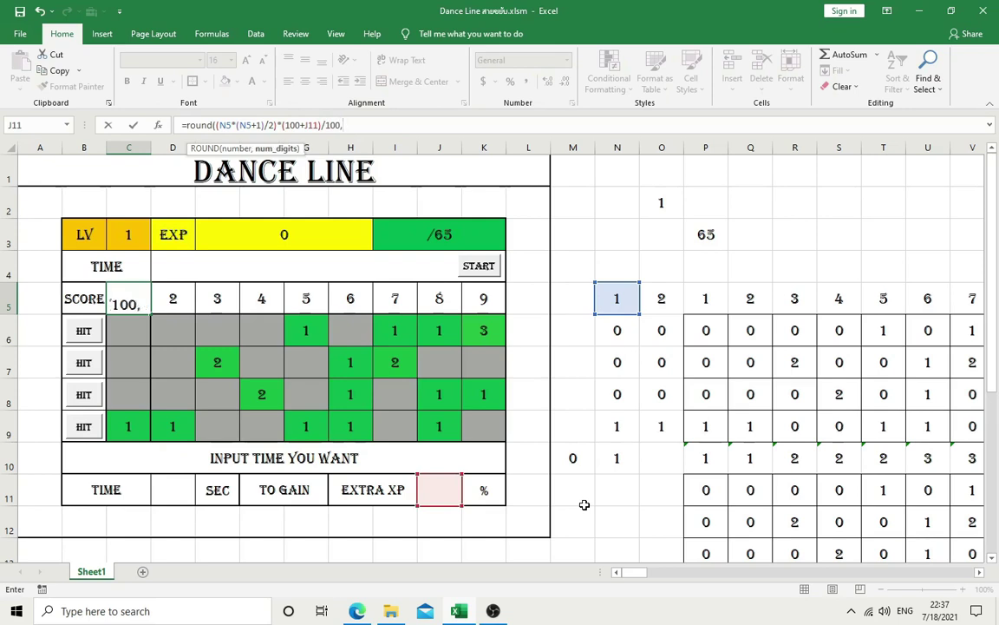
text())
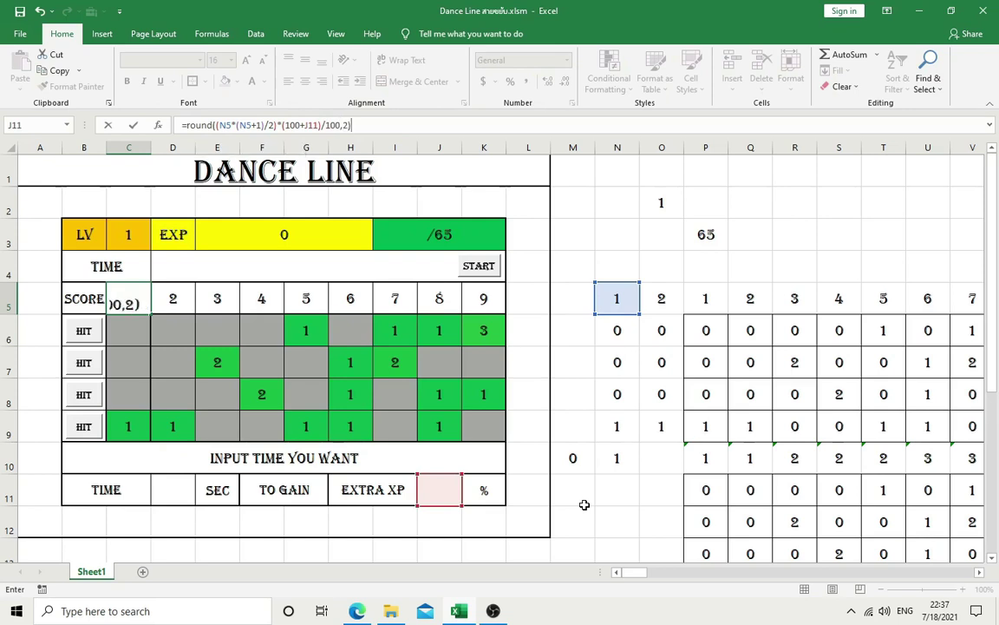
key(Return)
drag(111, 300, 480, 300)
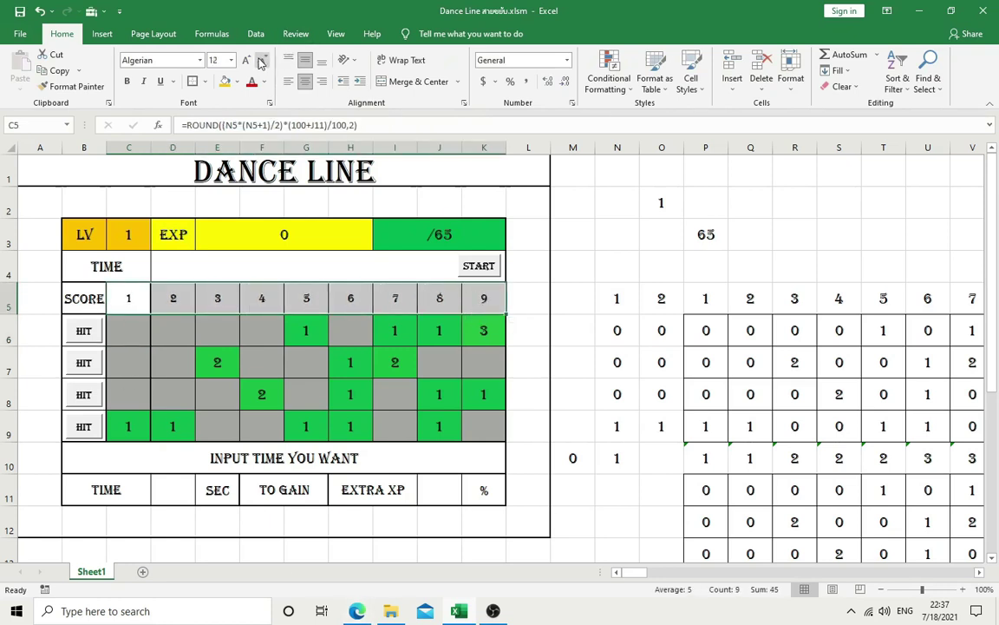
click(437, 491)
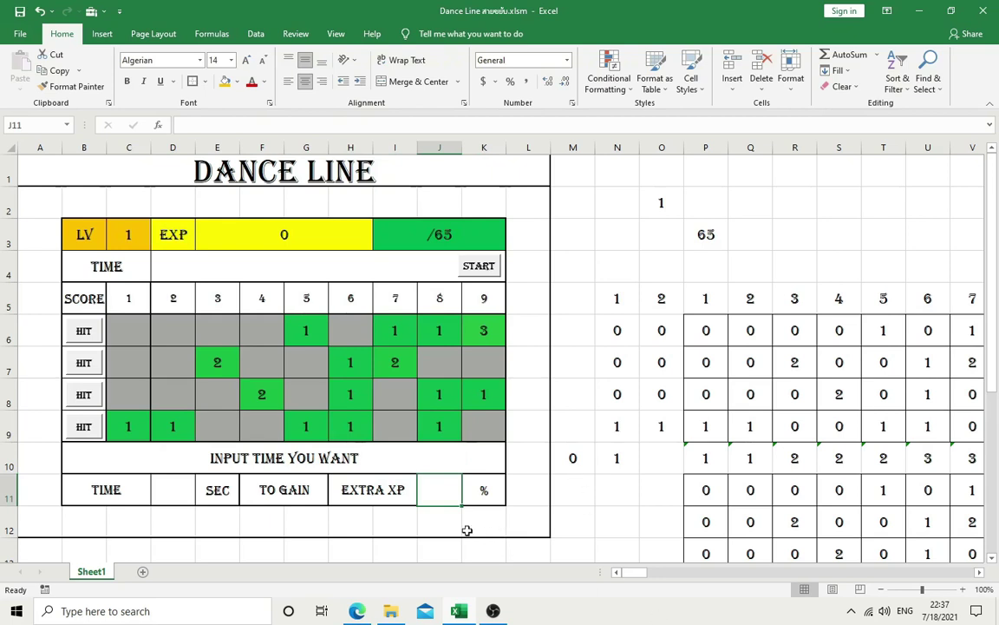
Step: Link J11 to the level value in C3 with =C3
text(=)
click(146, 244)
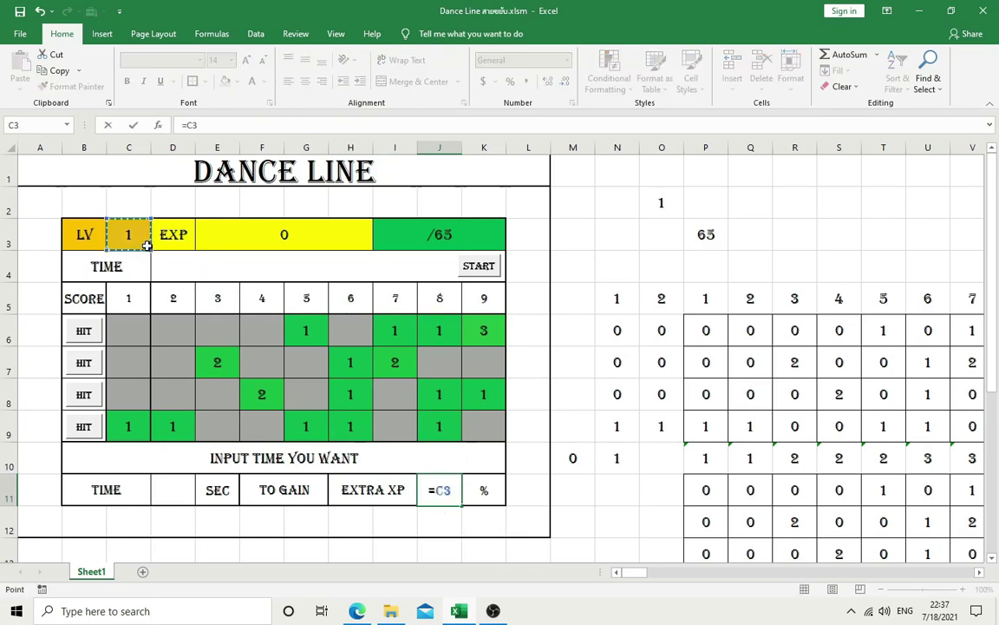
key(Return)
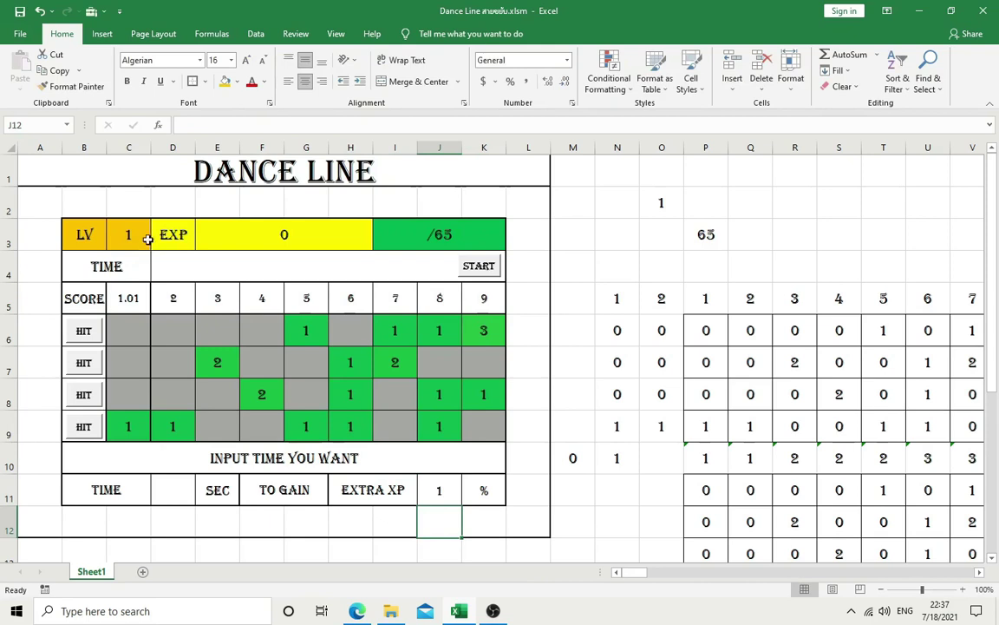
click(129, 299)
Step: Rewrite D5's formula as =(N5+1)*(100+J11)/100, referencing J11
click(170, 295)
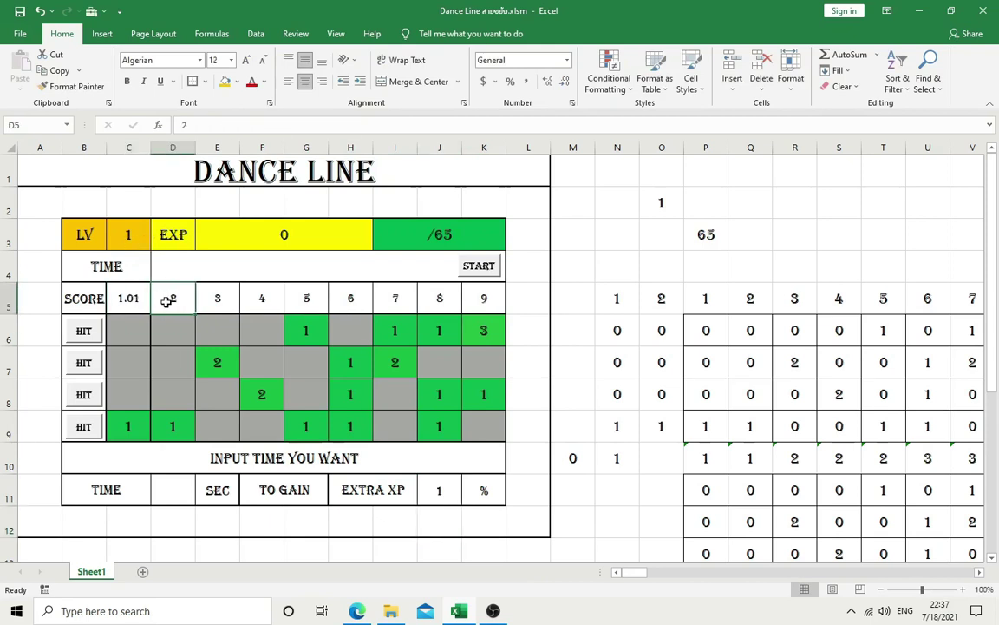
double_click(184, 127)
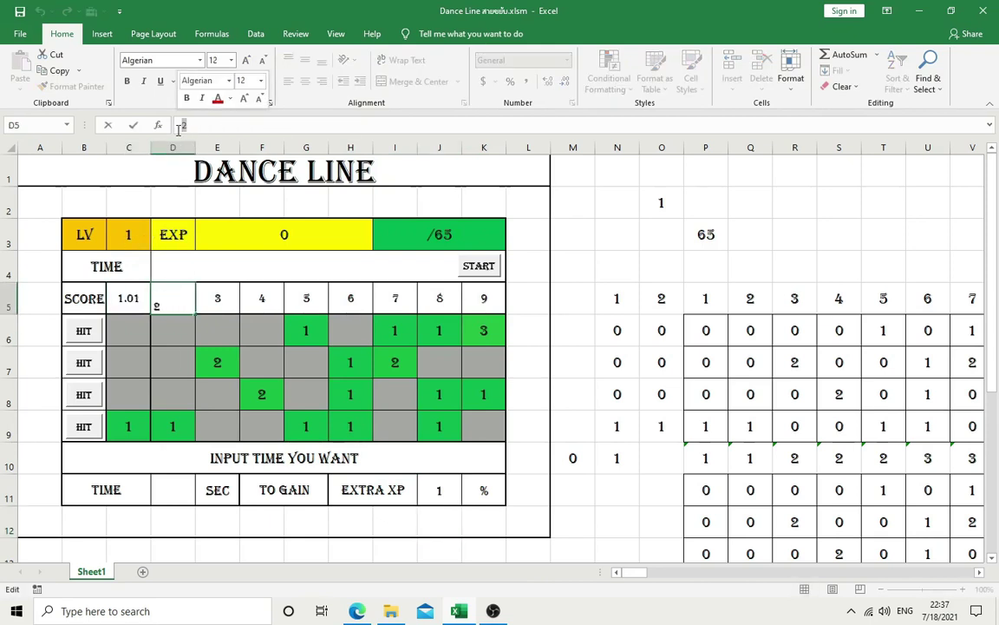
text(=)
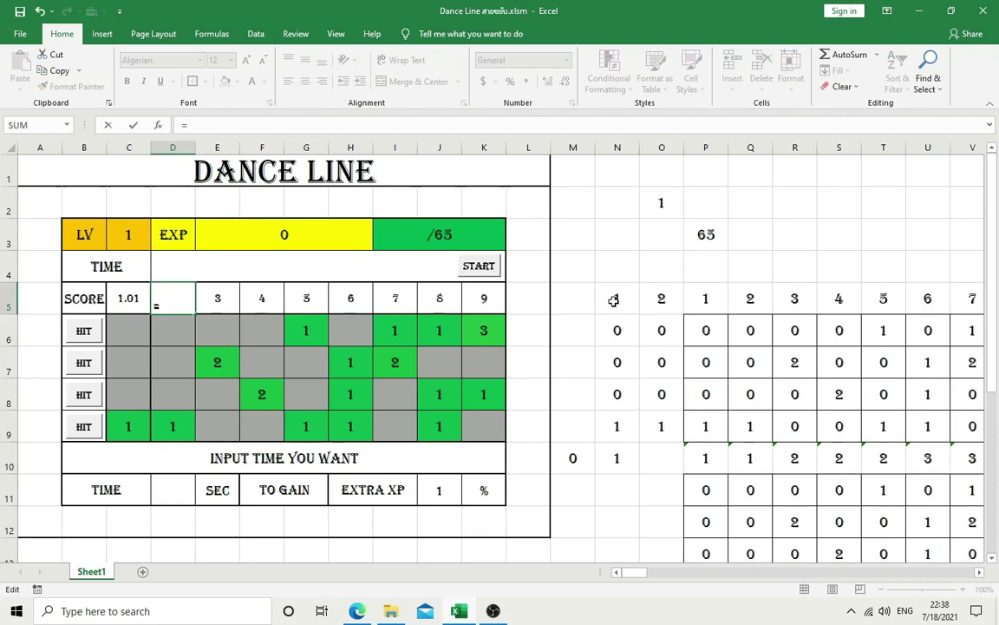
click(613, 299)
text(+1)
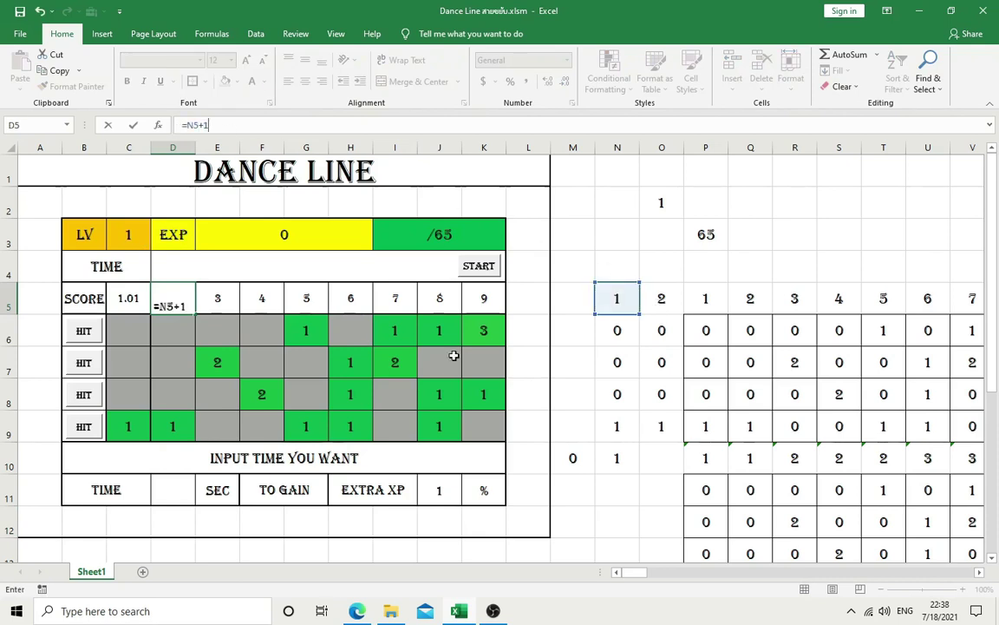
click(189, 125)
text(())
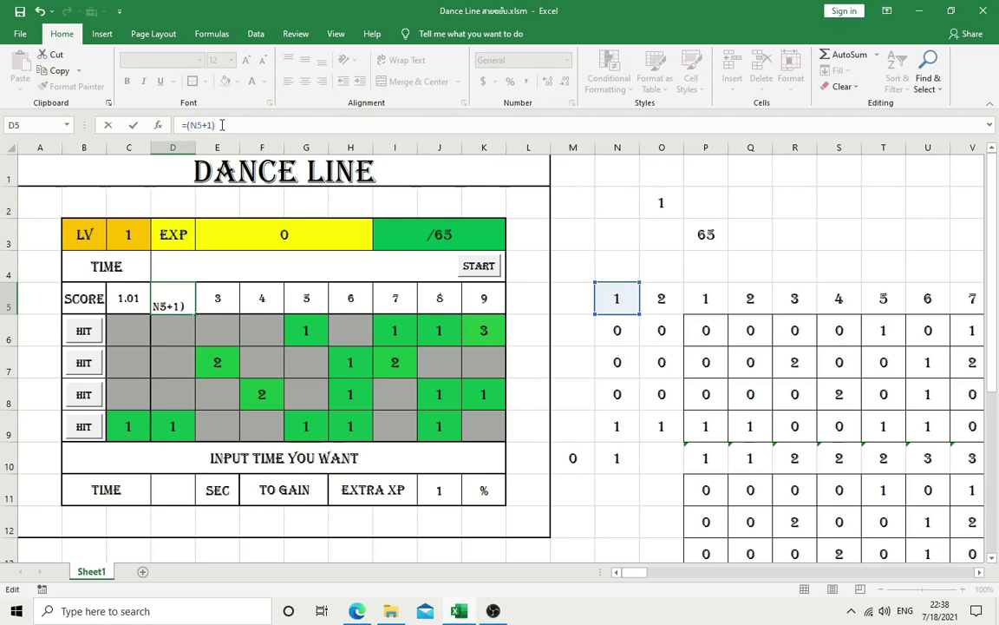
text(*100)
text(00+)
click(447, 493)
text()/)
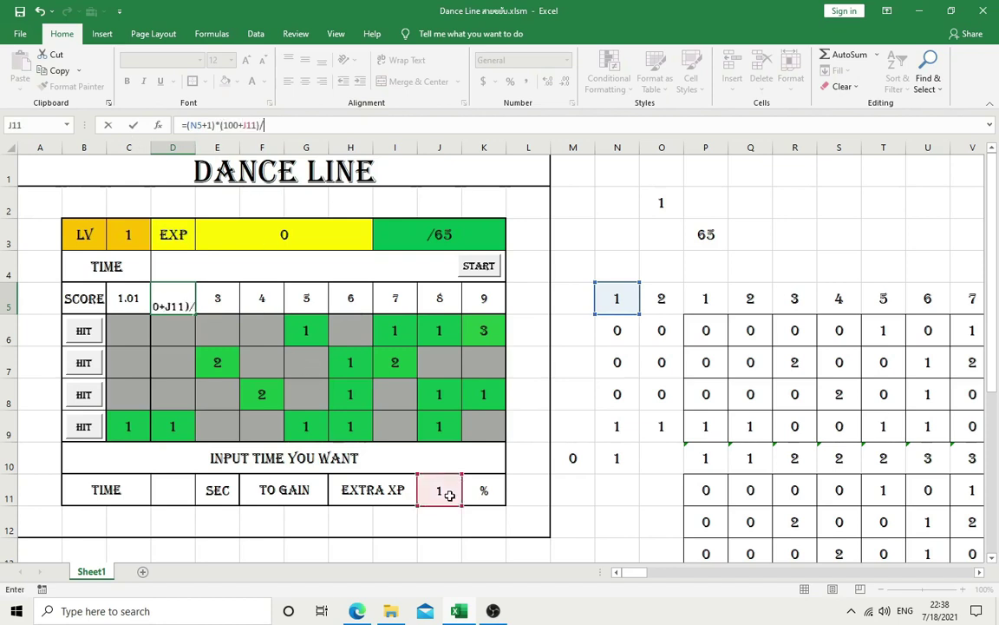
text(1000)
Step: Enter the multiplier formula =(100+J11)/100 in C14, giving 1.01
scroll(449, 496, down, 1)
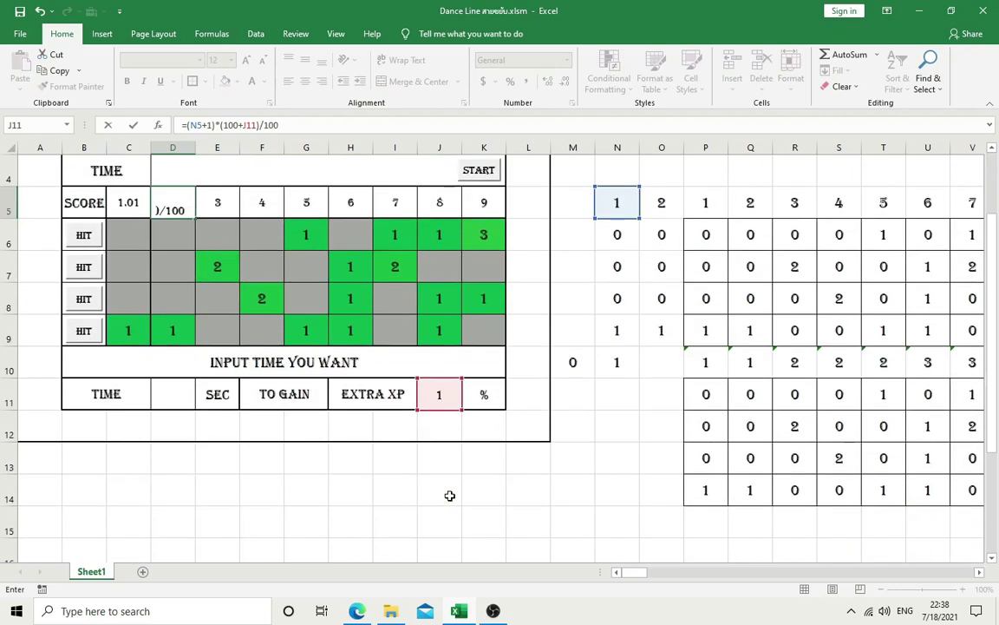
scroll(449, 496, down, 1)
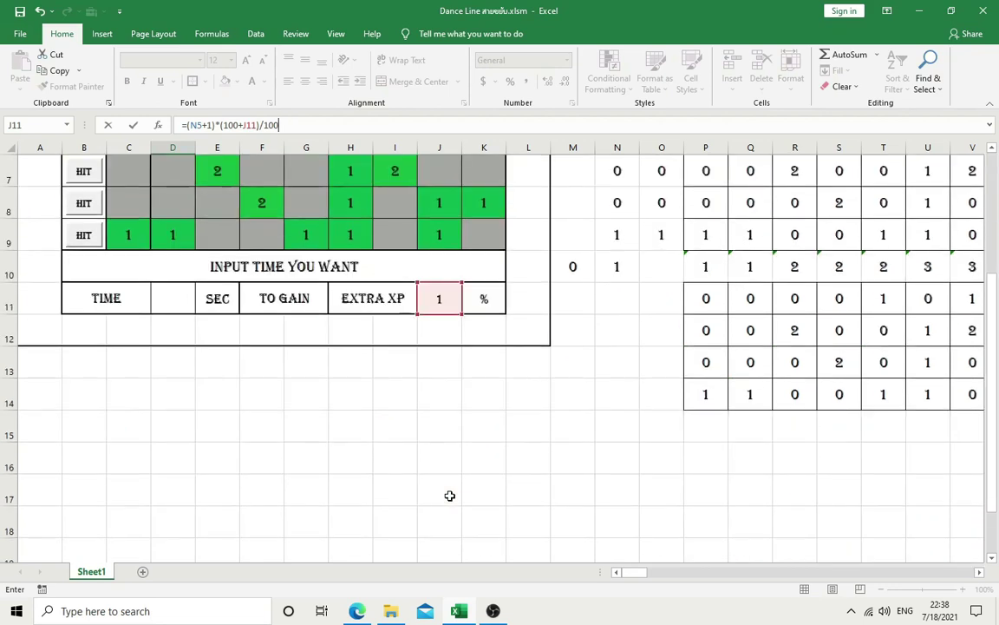
click(138, 425)
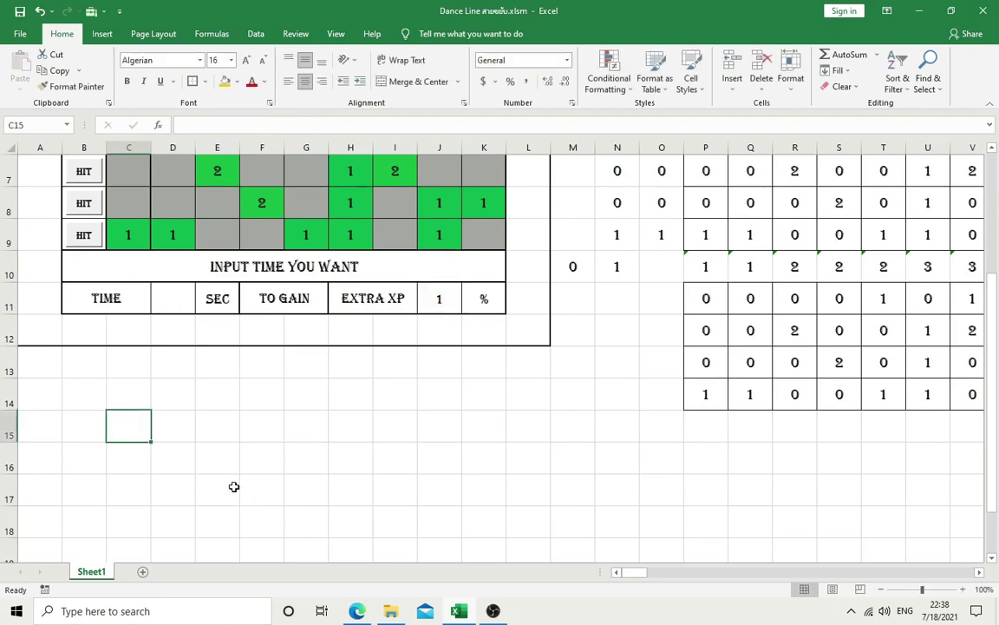
scroll(323, 464, up, 2)
scroll(330, 464, down, 1)
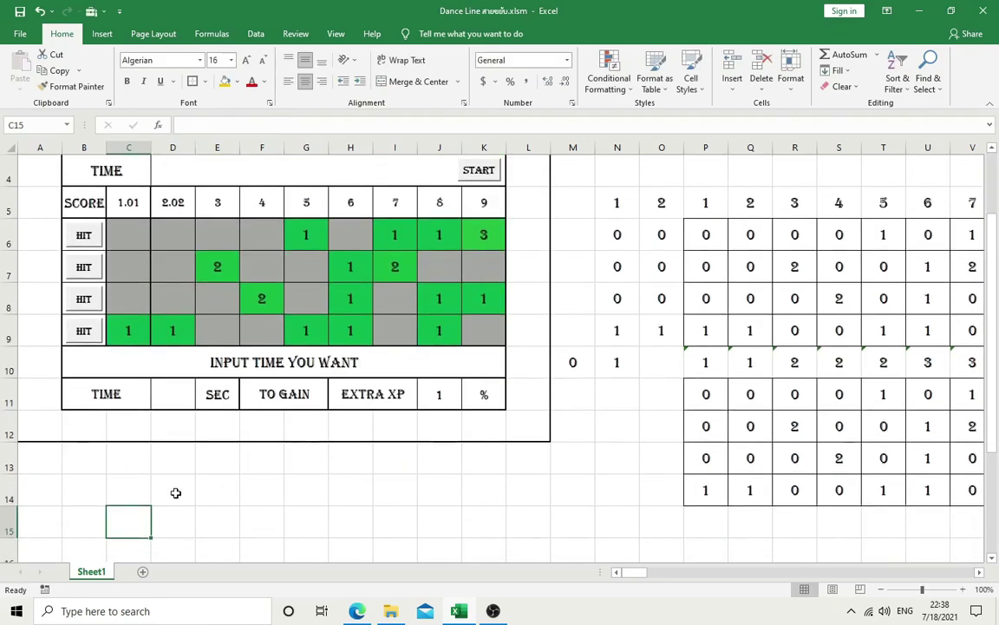
click(130, 495)
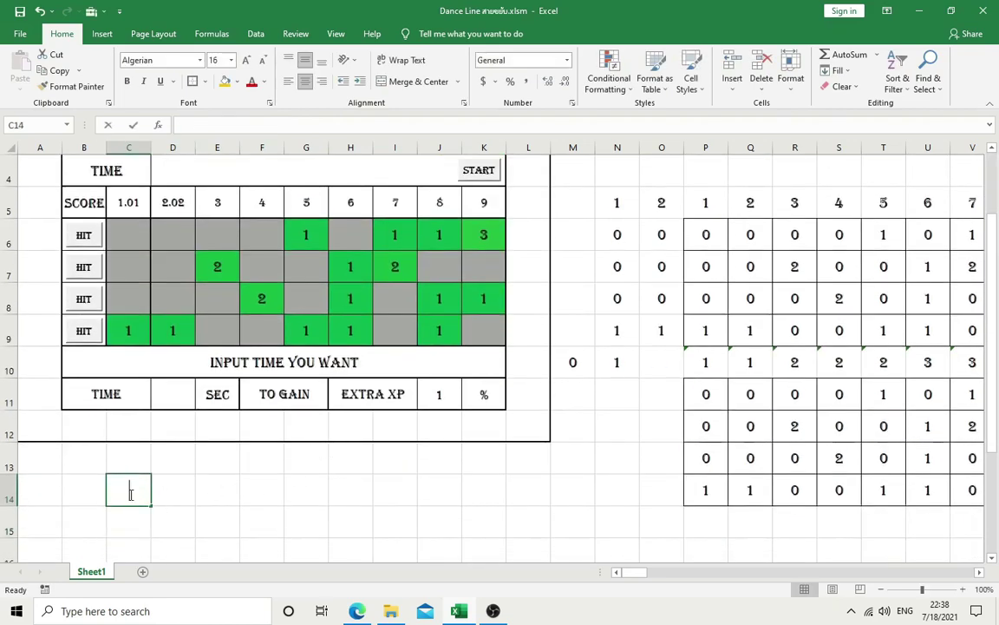
text(=1)
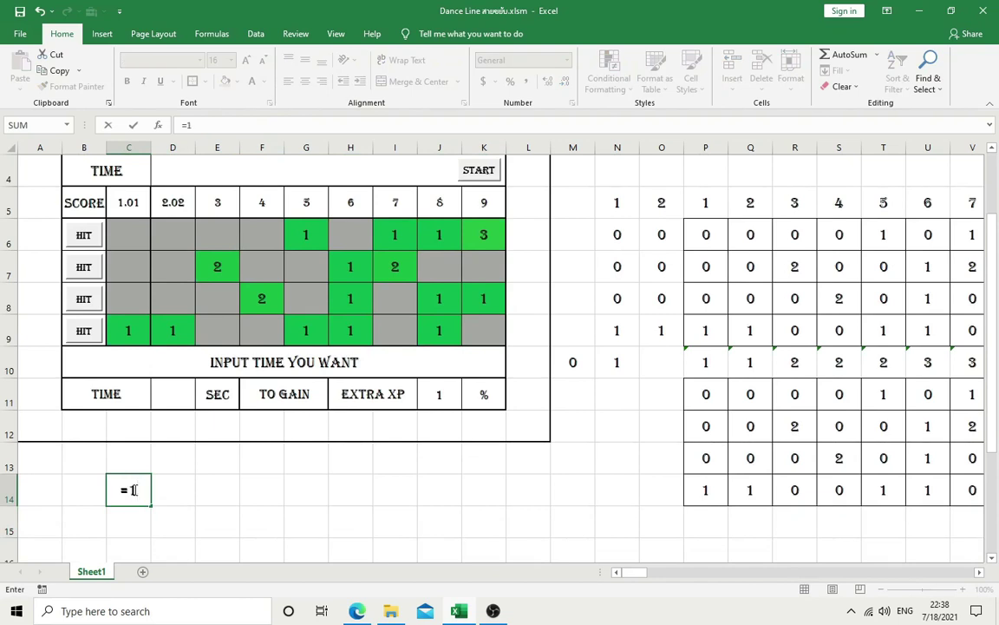
text(100)
text(+)
click(439, 394)
text())
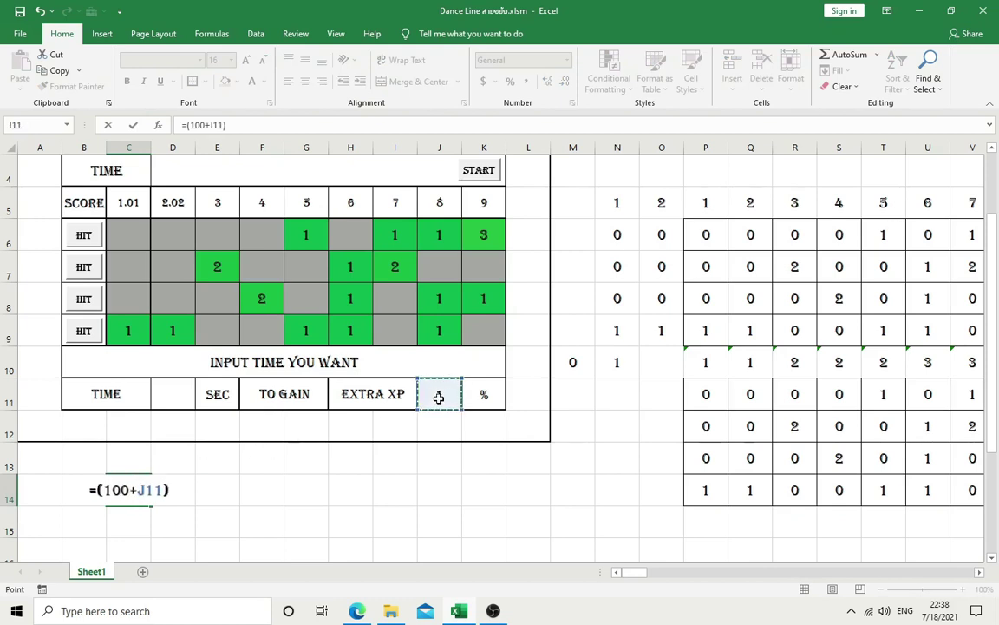
text(/10)
key(Return)
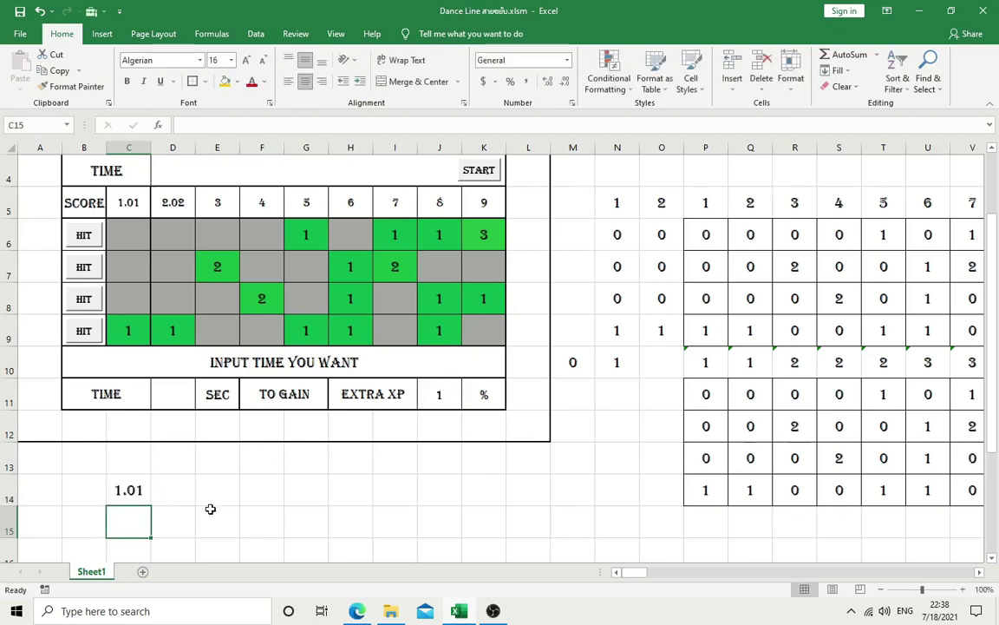
Step: Copy C14 and paste it into C15 as the fixed value 1.01
right_click(137, 481)
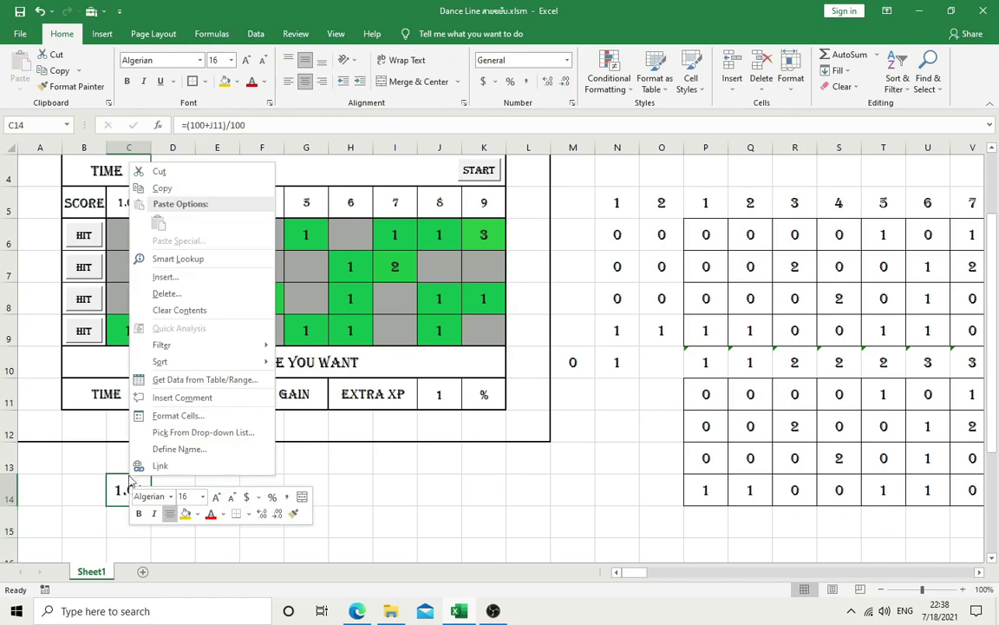
click(158, 188)
right_click(130, 523)
click(174, 276)
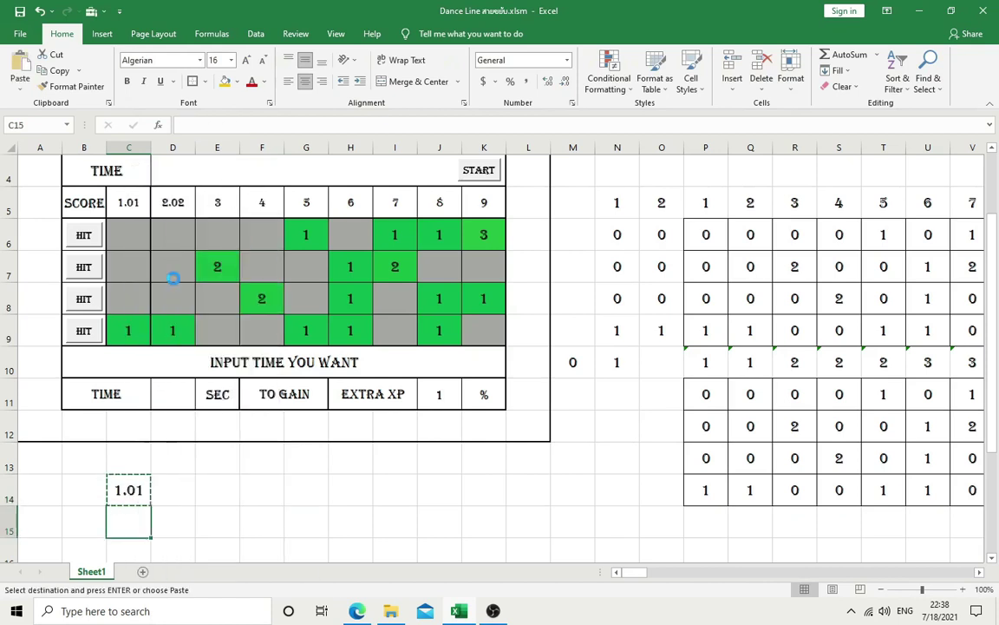
click(236, 490)
click(129, 521)
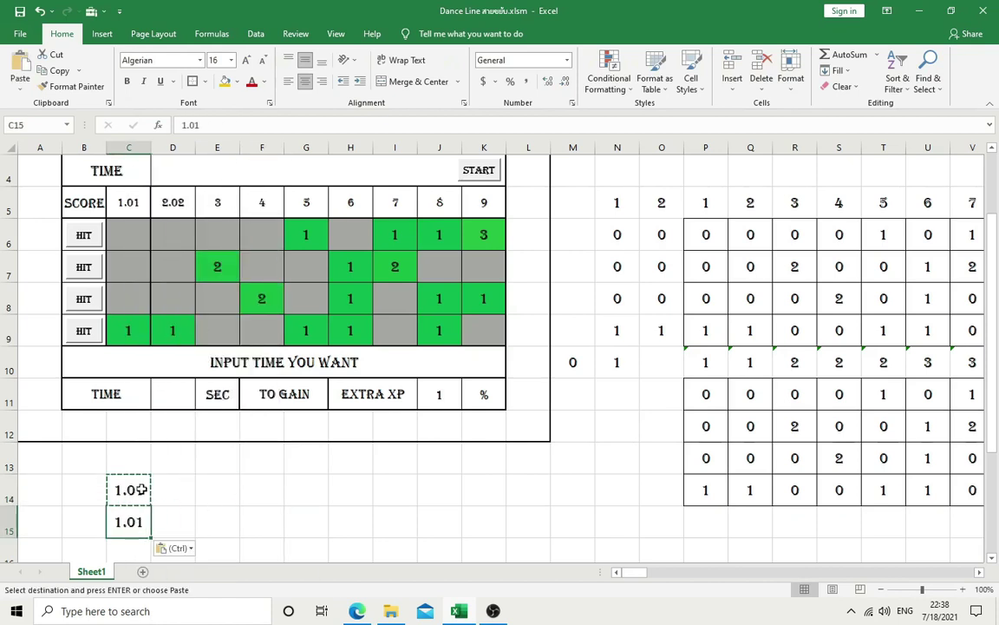
click(130, 195)
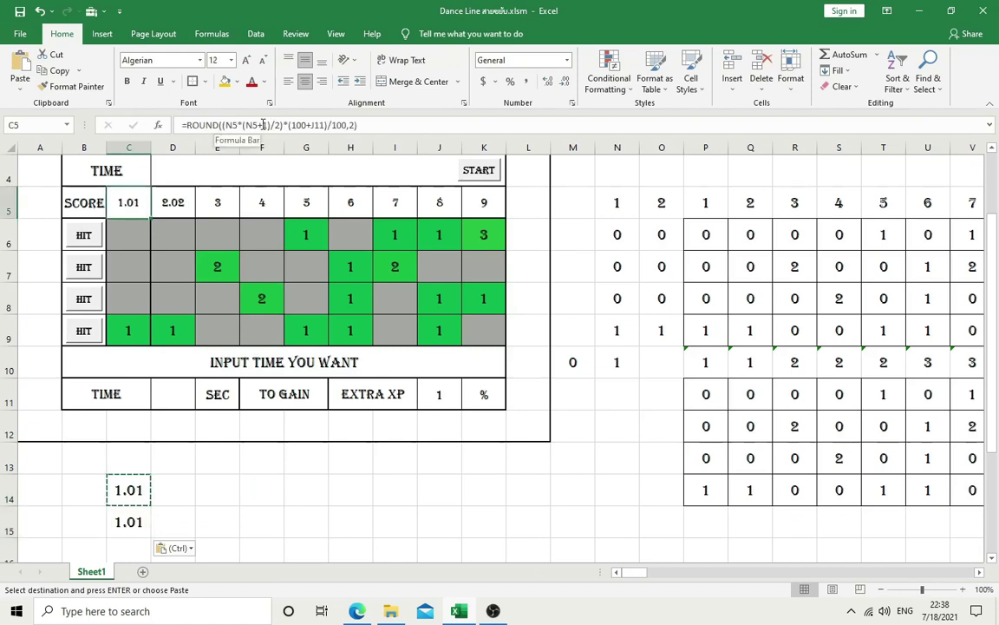
Step: In C5 and D5, replace the (100+J11)/100 multiplier with a reference to C15
click(222, 125)
text(()
drag(289, 125, 344, 126)
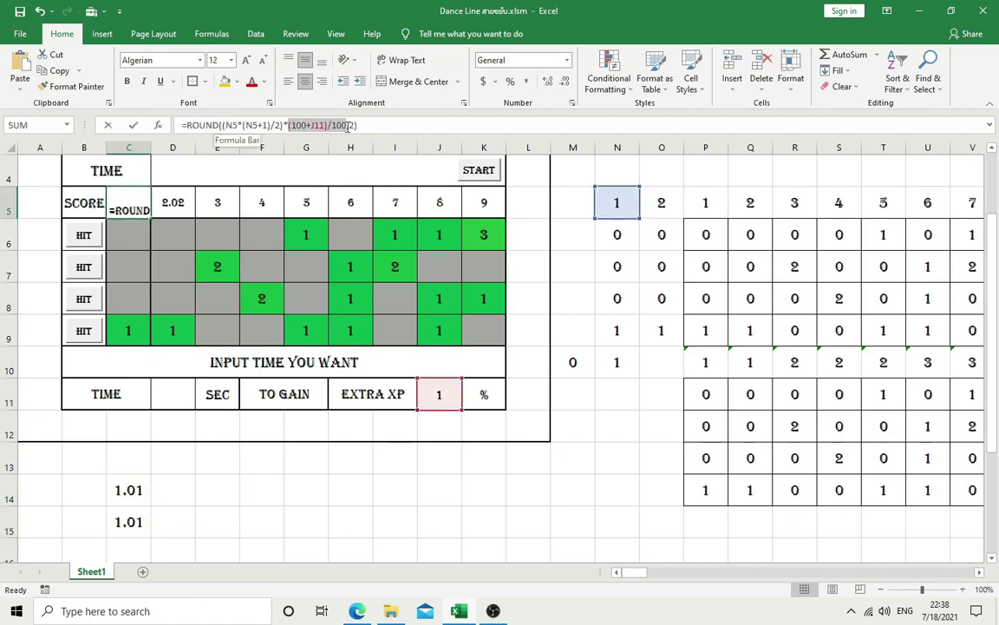
click(117, 523)
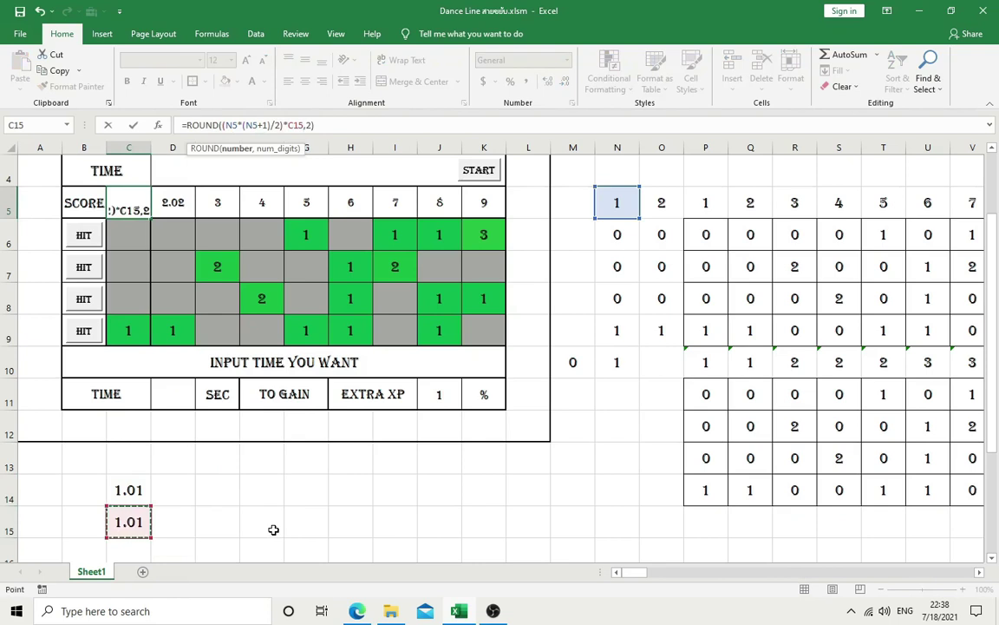
key(Return)
click(155, 191)
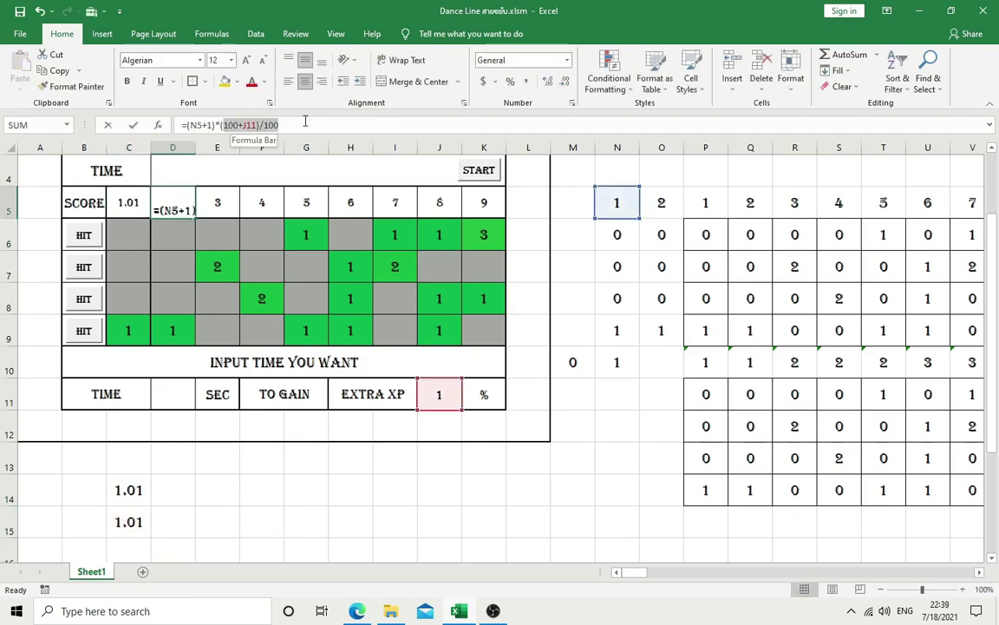
drag(223, 125, 278, 125)
key(BackSpace)
click(144, 525)
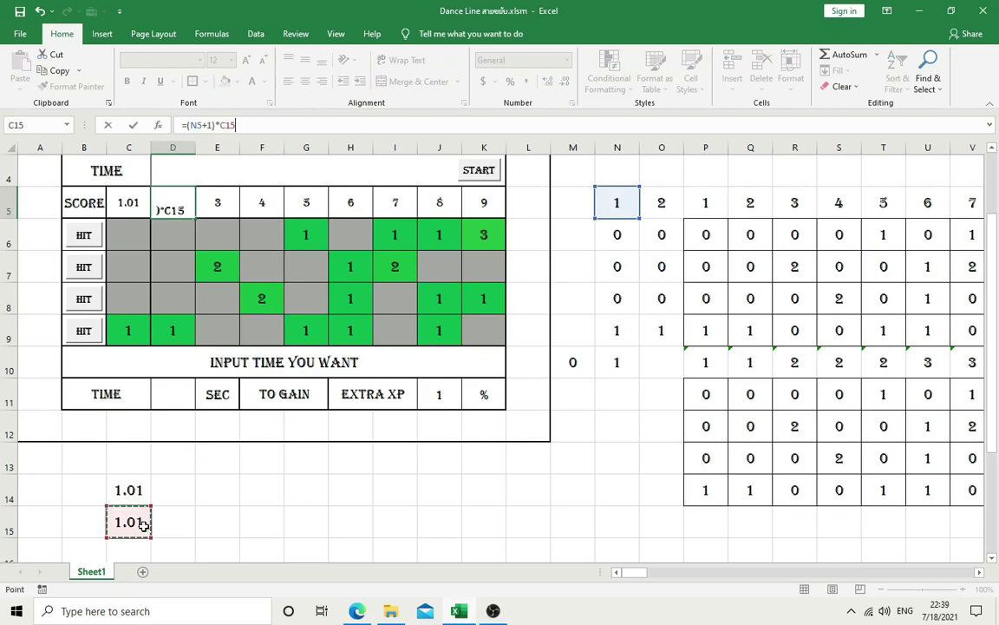
key(Return)
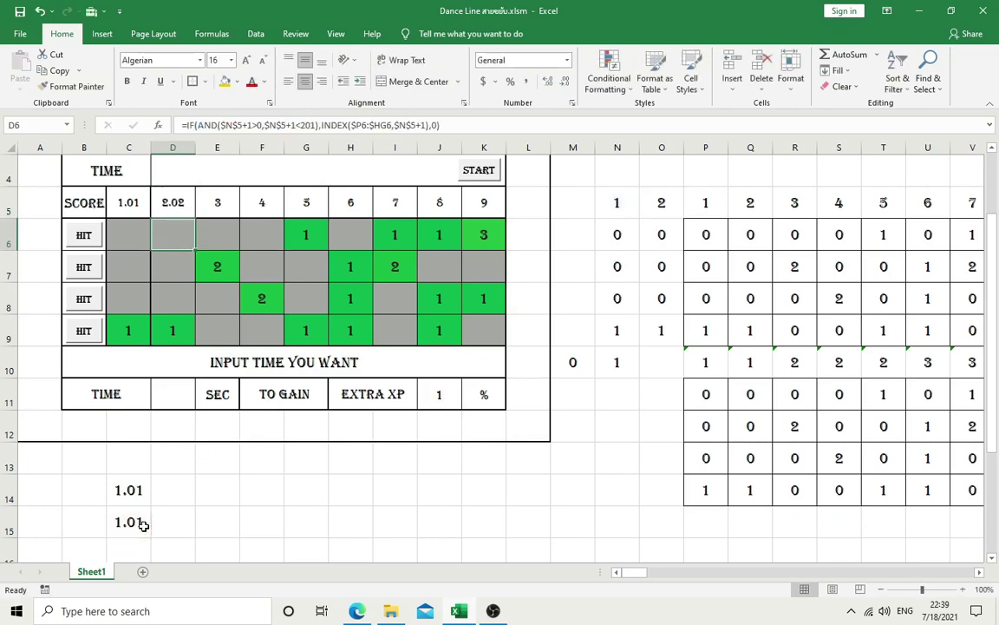
Step: Make D5 read =($N$5+1)*$C$15 with absolute references
click(156, 213)
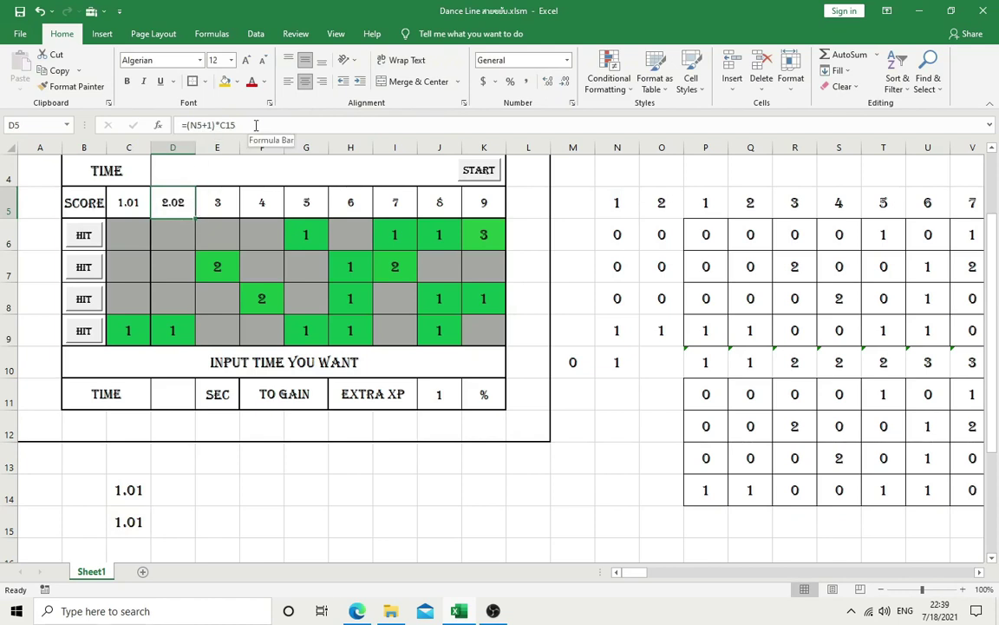
mouse_move(195, 219)
mouse_down()
mouse_move(184, 203)
mouse_move(267, 213)
mouse_move(178, 207)
mouse_up()
click(193, 126)
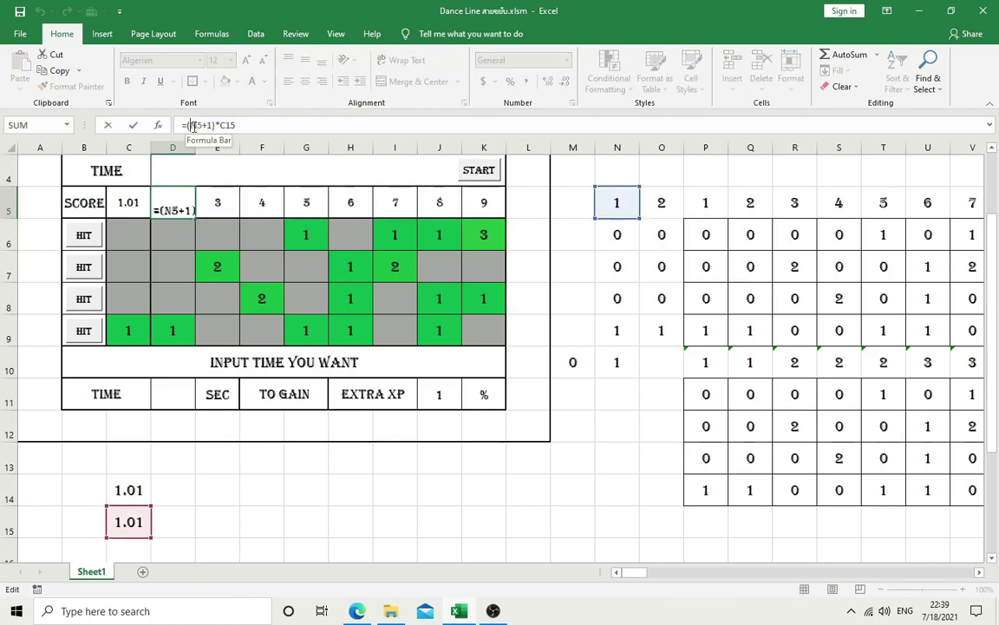
text($)
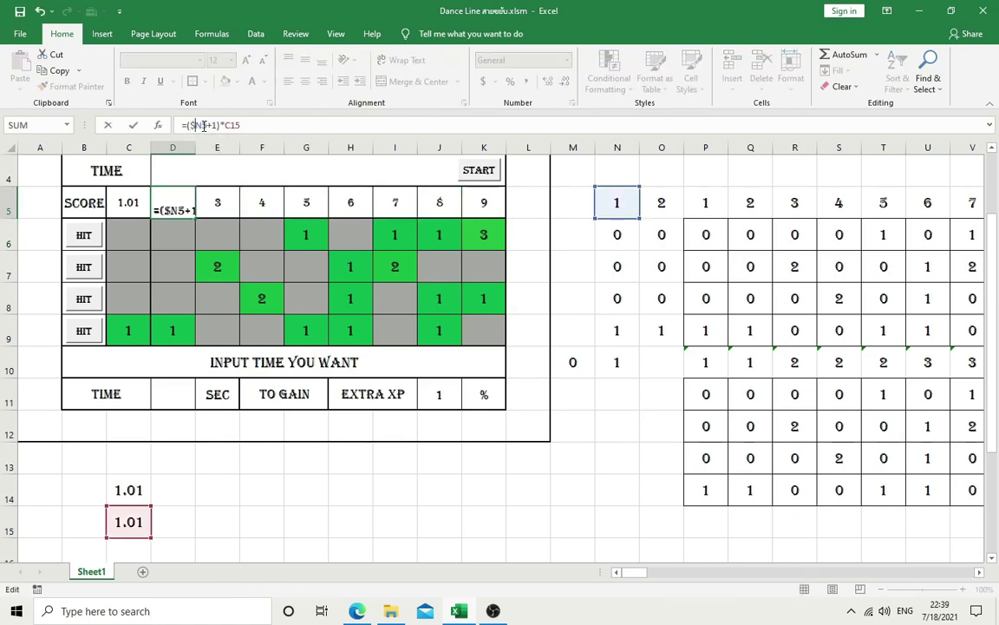
click(203, 126)
text($)
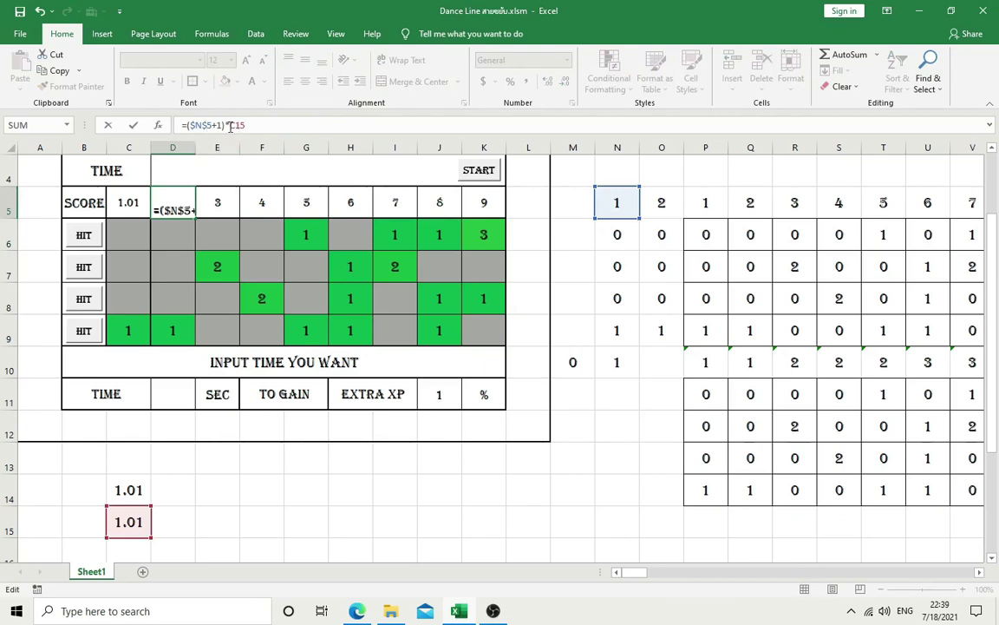
click(229, 126)
click(242, 126)
text($C$)
key(Return)
click(185, 215)
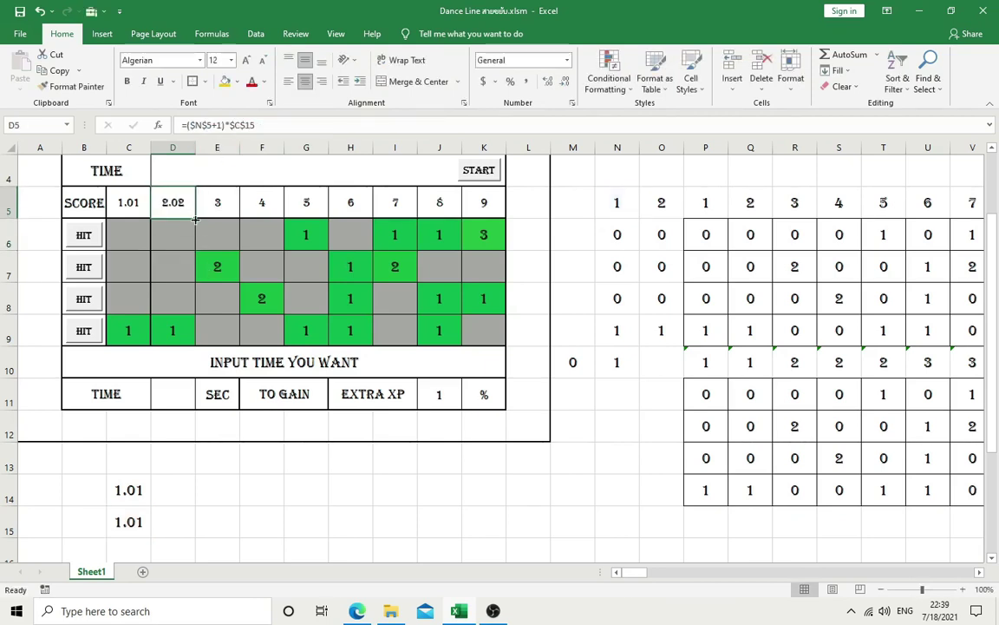
Step: Fill D5's formula across E5:K5 and fix E5's offset so it shows 3.03
drag(196, 219, 484, 217)
click(230, 196)
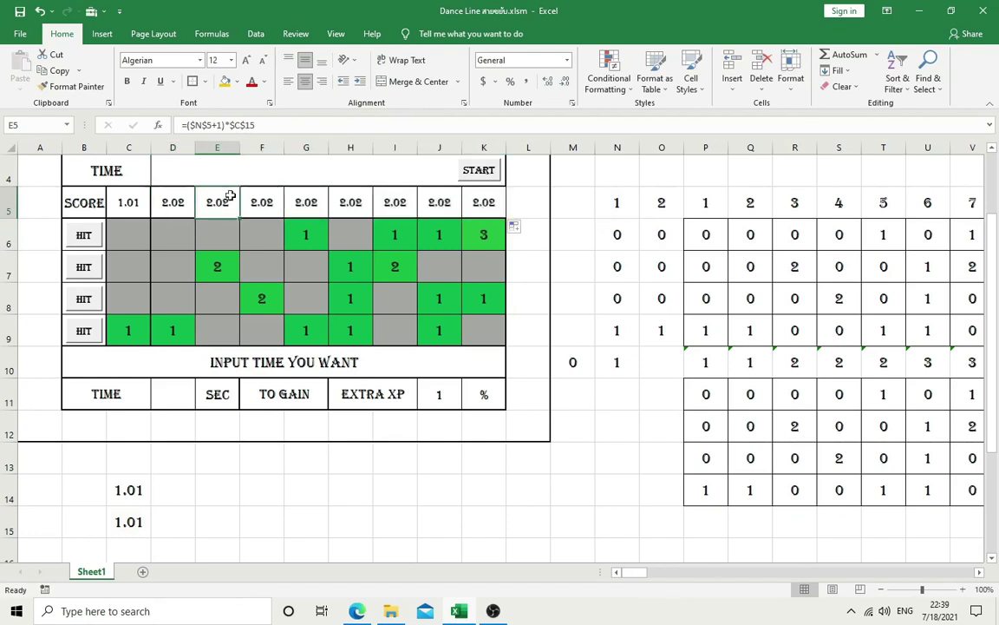
click(221, 127)
text(O)
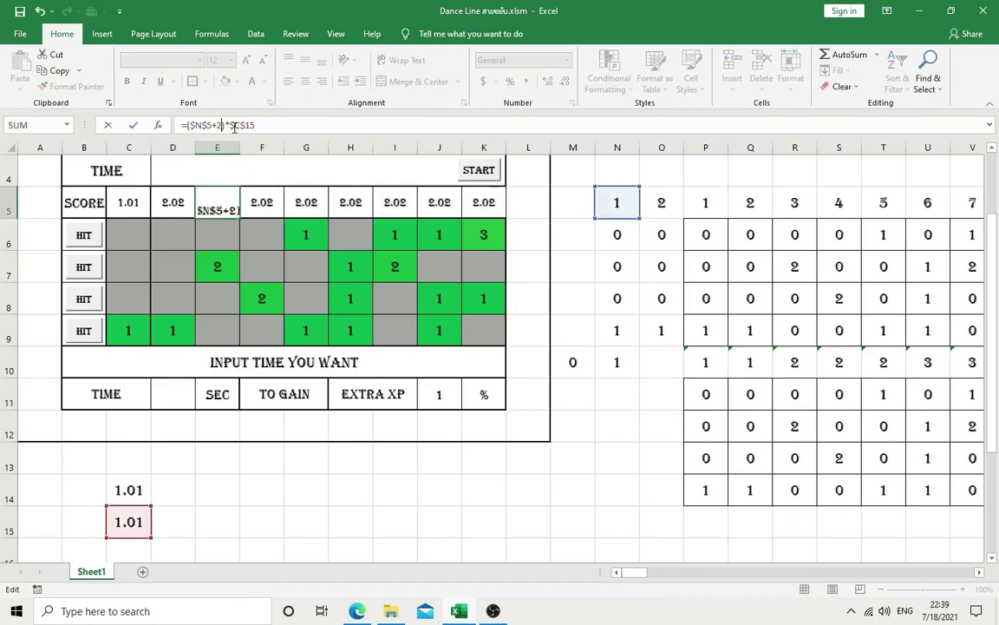
key(Tab)
Step: Set the offsets in F5, G5 and H5 to 3, 4 and 5, showing 4.04, 5.05, 6.06
click(217, 126)
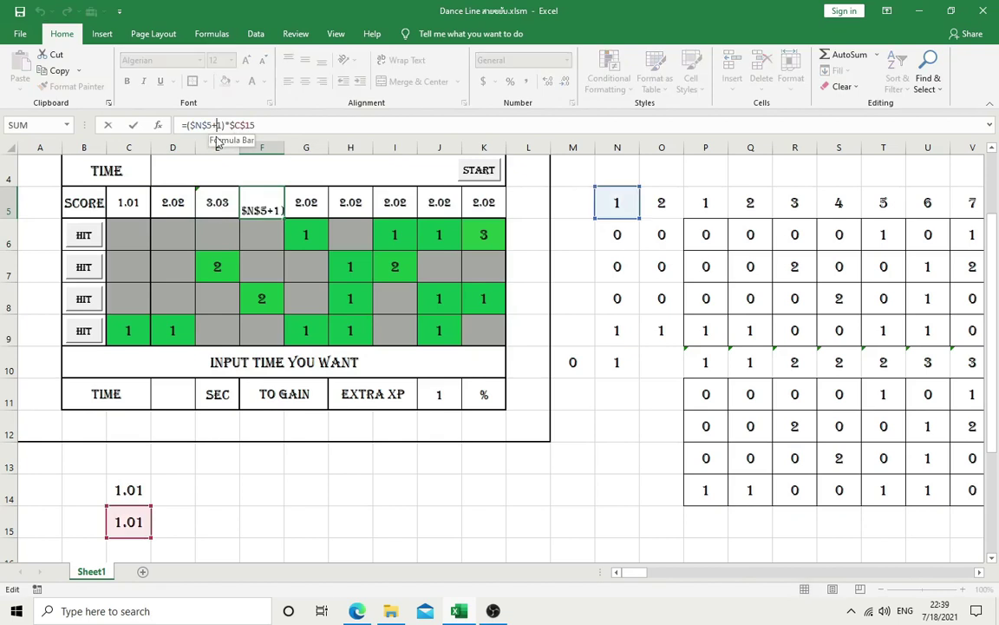
key(Delete)
text(3)
key(Tab)
click(216, 128)
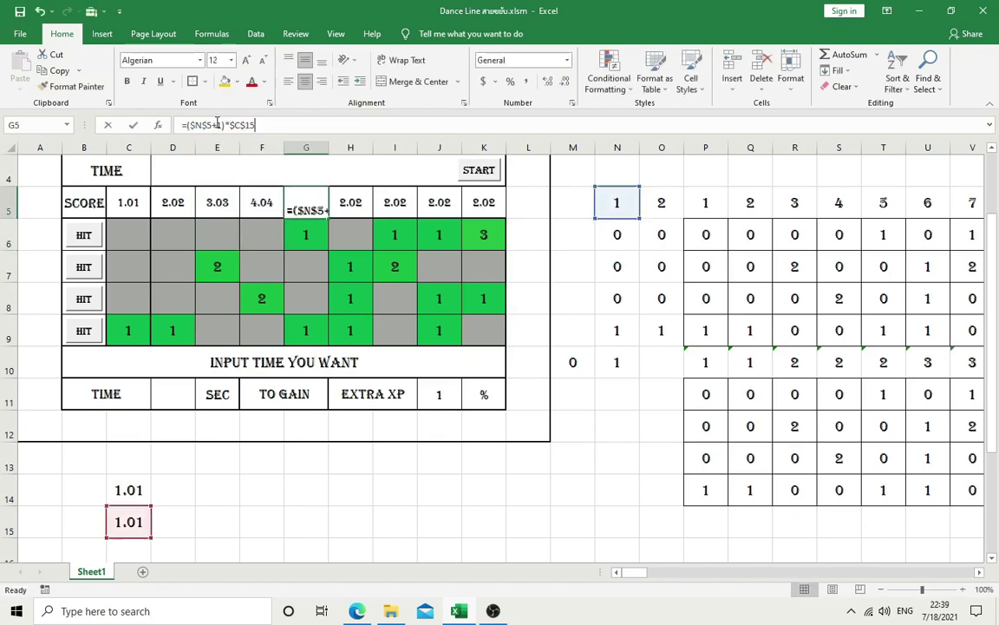
key(Delete)
text(4)
key(Tab)
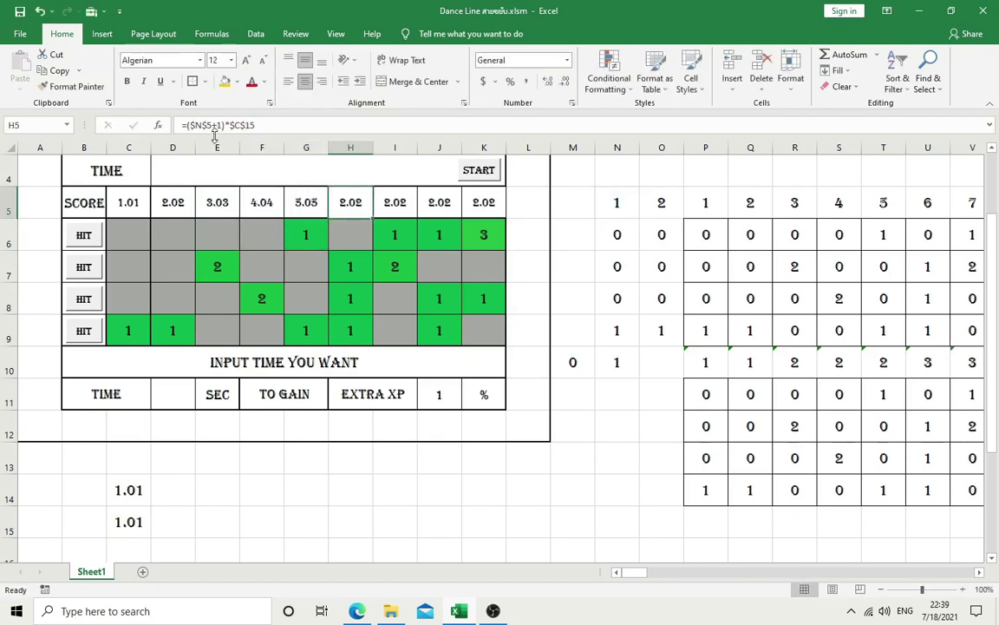
click(216, 127)
key(Delete)
text(5)
key(Return)
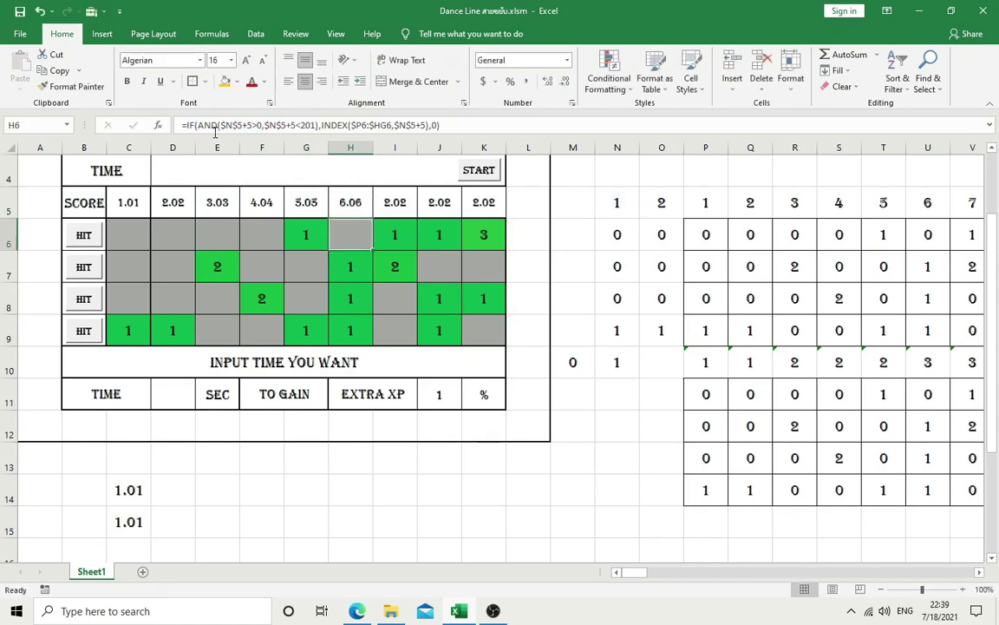
Step: Set the offsets in I5, J5 and K5 to 6, 7 and 8, showing 7.07, 8.08, 9.09
key(Up)
key(Right)
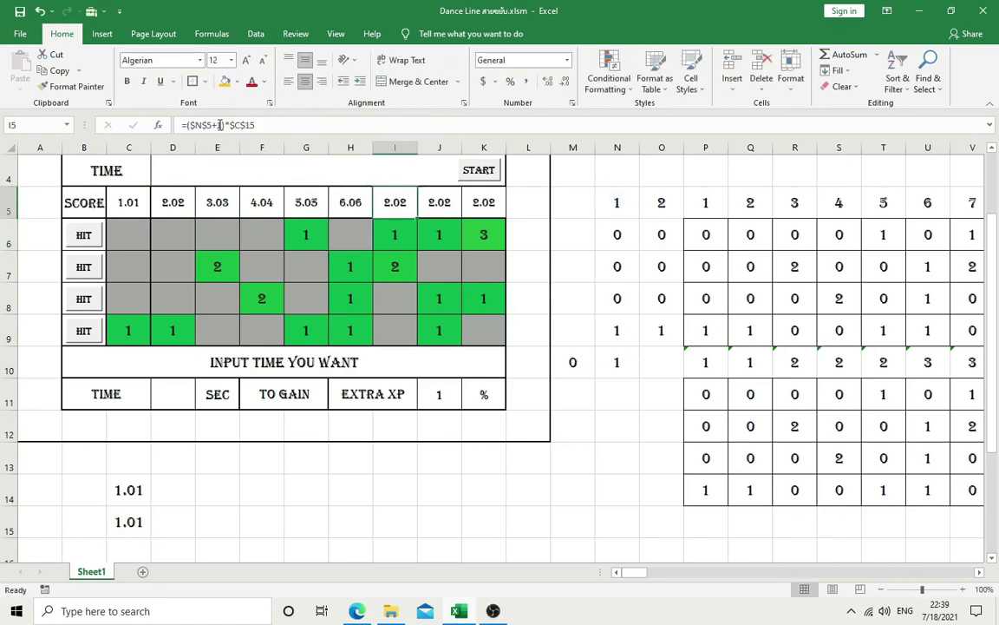
click(216, 126)
key(Delete)
text(6)
key(Tab)
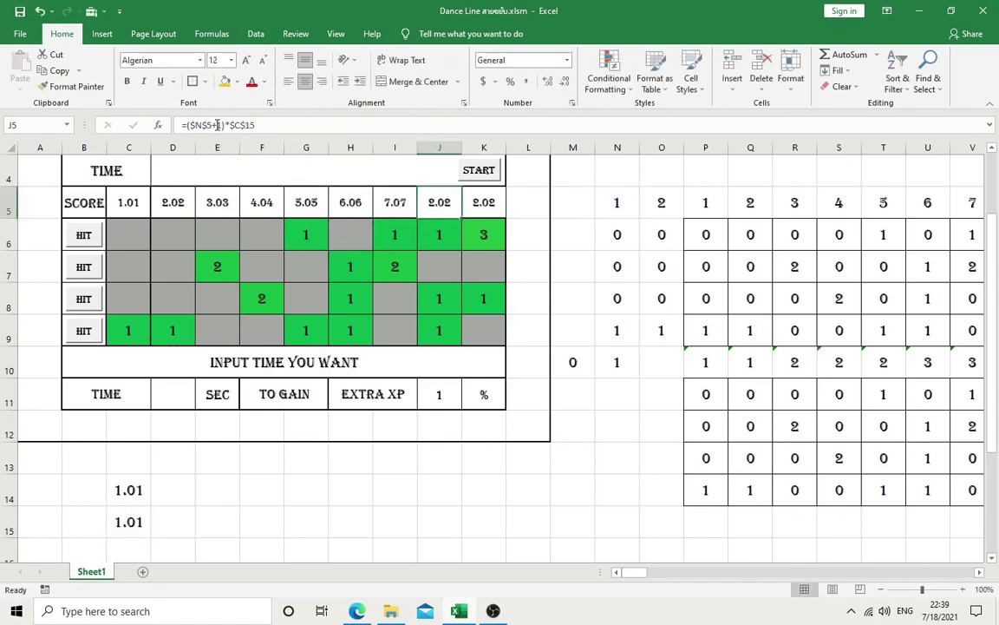
click(218, 125)
key(Delete)
text(7)
key(Tab)
click(218, 125)
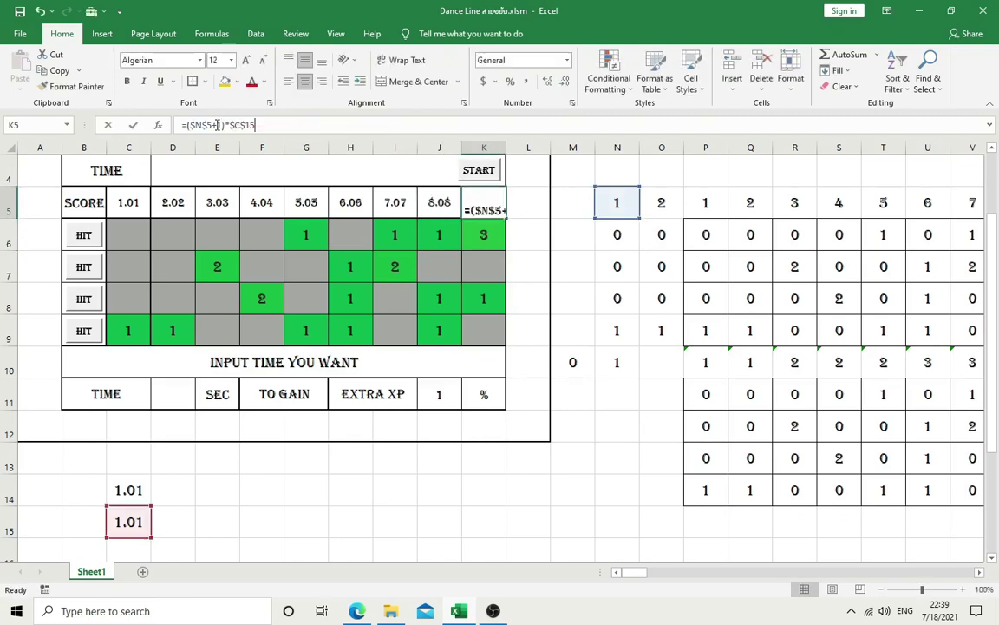
key(Delete)
text(8)
key(Return)
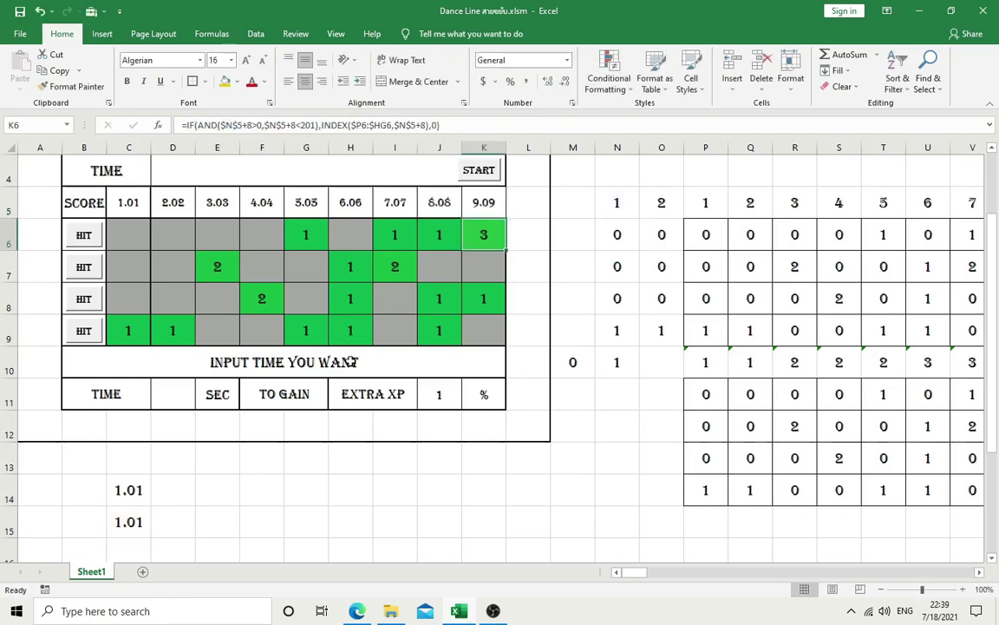
Step: Inspect the N5 step counter, the J11 EXTRA XP value and C14's formula
click(310, 495)
scroll(306, 383, up, 1)
scroll(306, 383, up, 1)
click(616, 297)
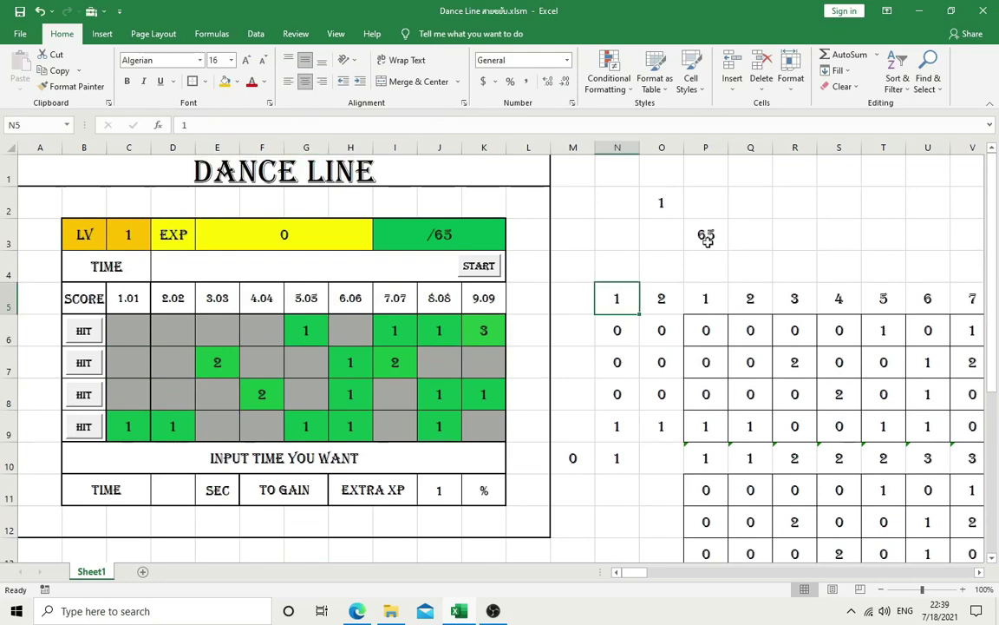
click(454, 499)
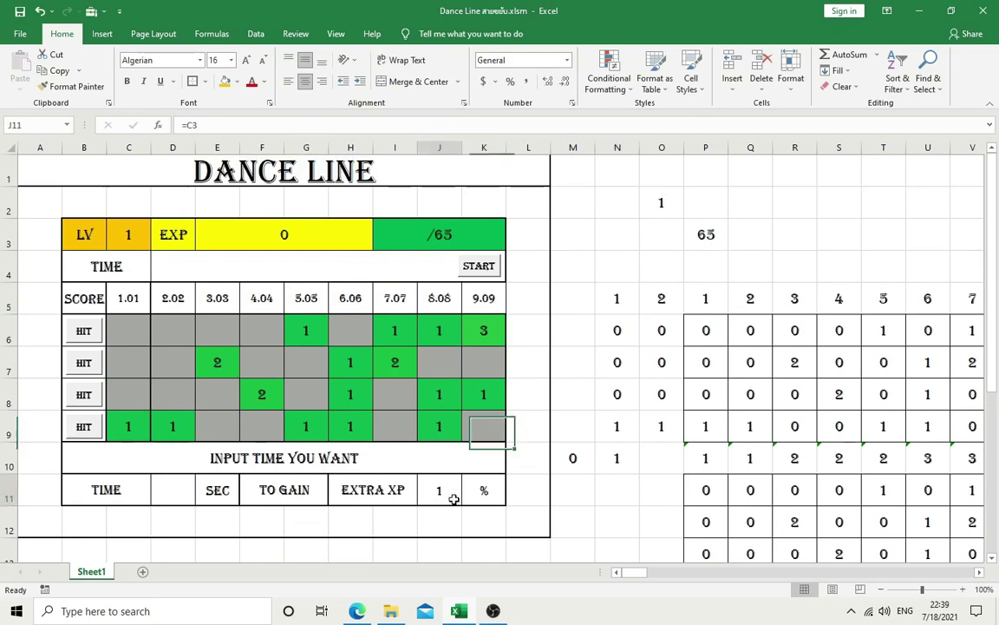
scroll(275, 219, down, 1)
scroll(125, 465, down, 1)
click(128, 394)
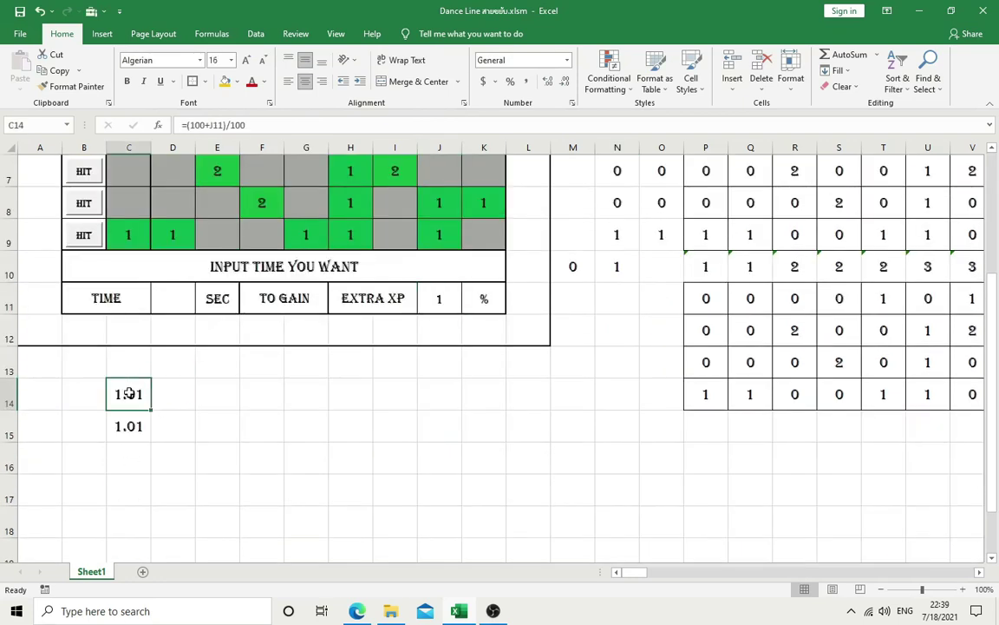
Step: Change J11's formula from =C3 to =C3-1 so EXTRA XP shows 0
click(423, 304)
scroll(423, 304, up, 2)
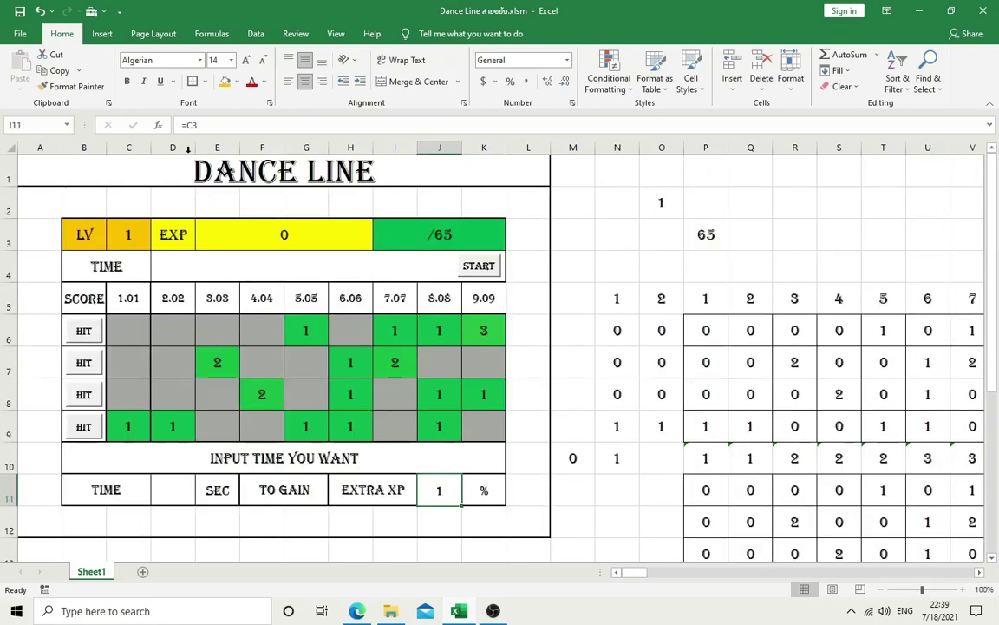
click(210, 129)
key(Return)
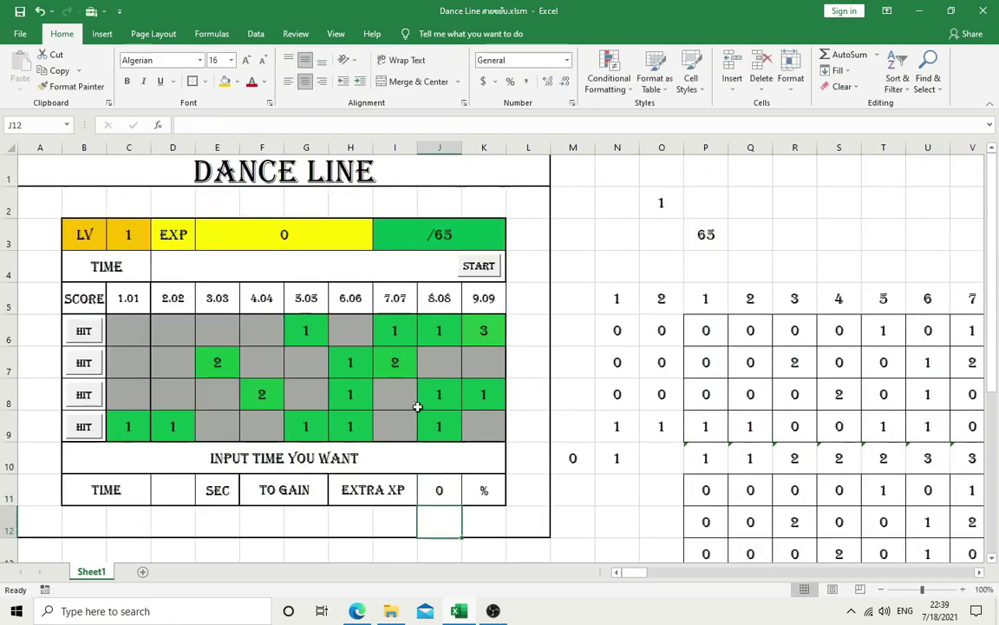
Step: Check cell C14's context menu, then return to the N5 step counter
scroll(412, 407, down, 1)
click(128, 490)
right_click(132, 489)
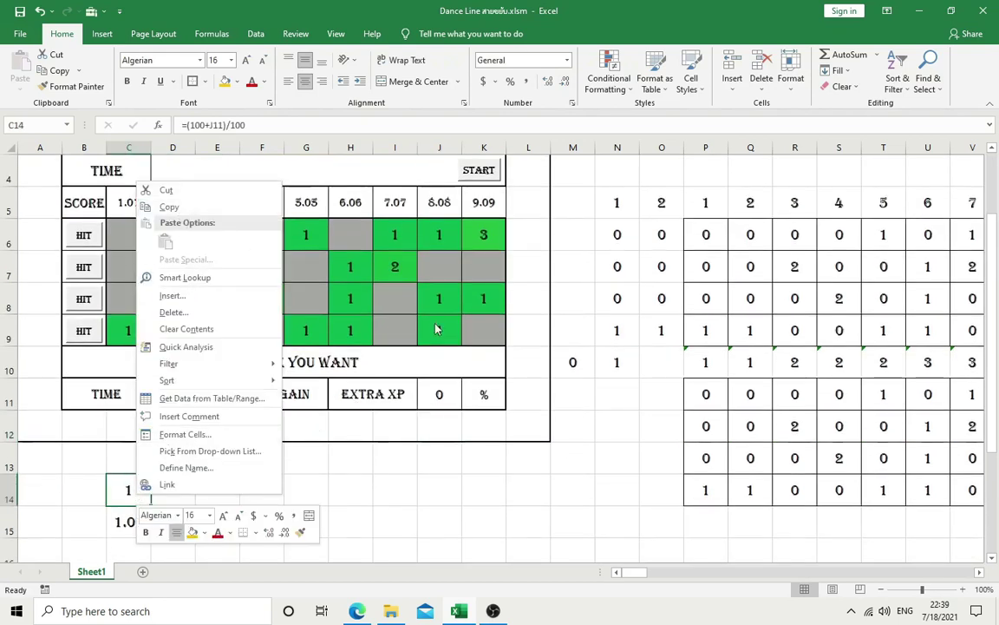
scroll(486, 329, up, 1)
click(625, 299)
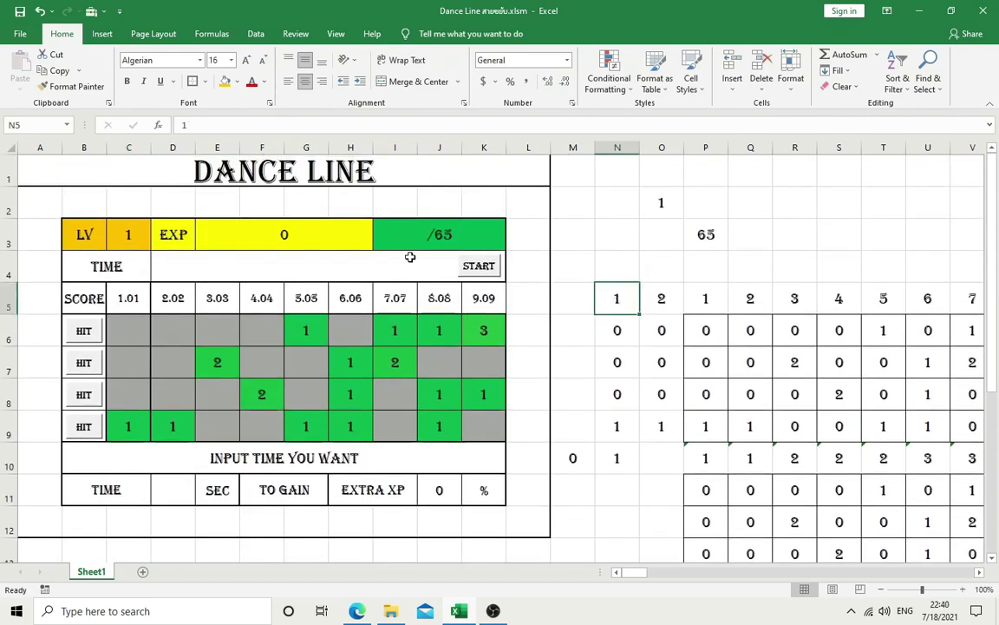
text(2)
key(Return)
key(Up)
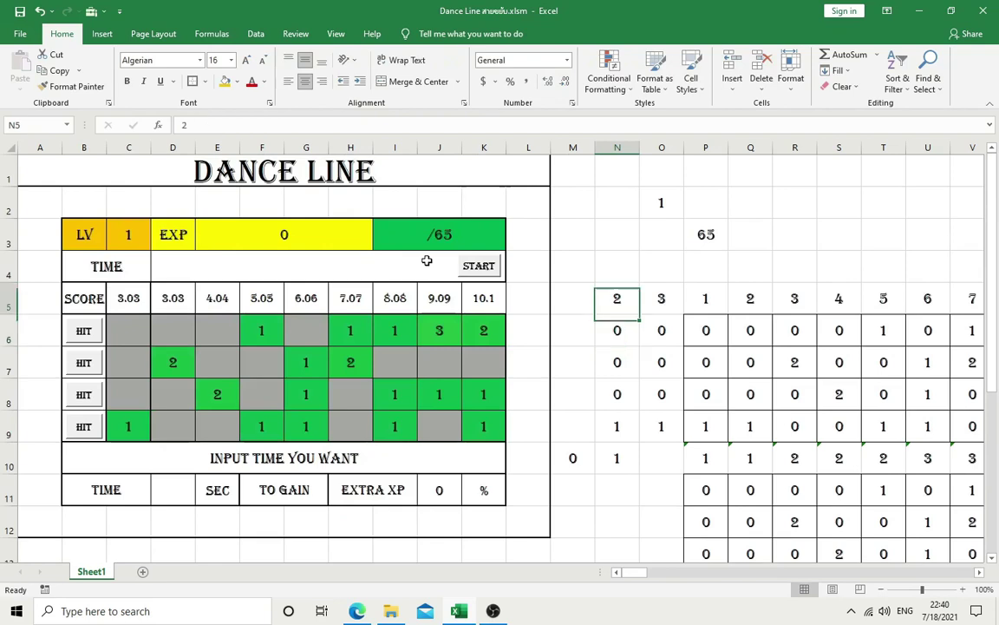
text(3)
key(Return)
text(4)
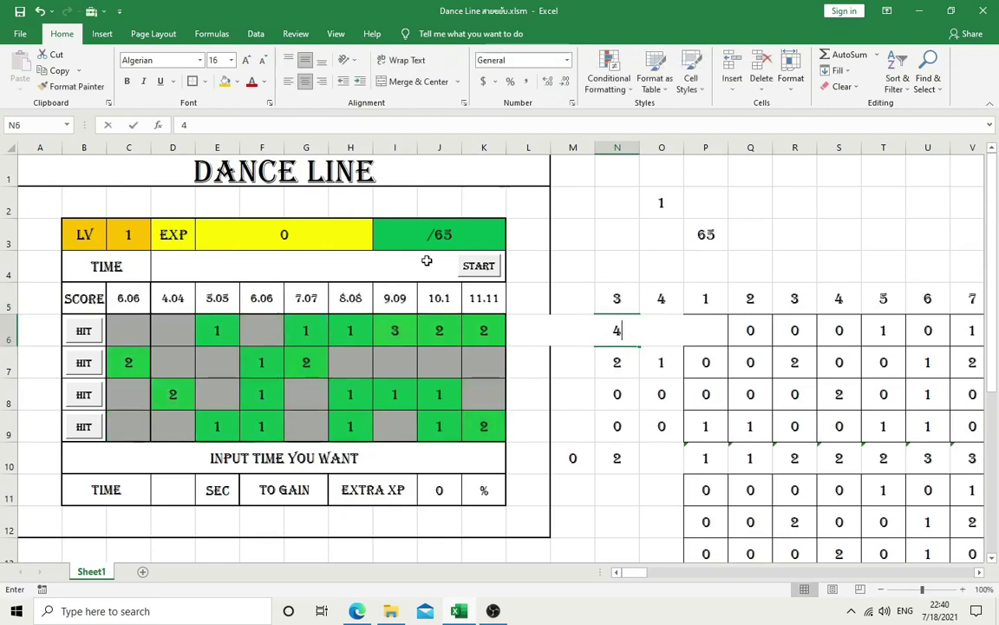
key(Return)
key(ctrl+z)
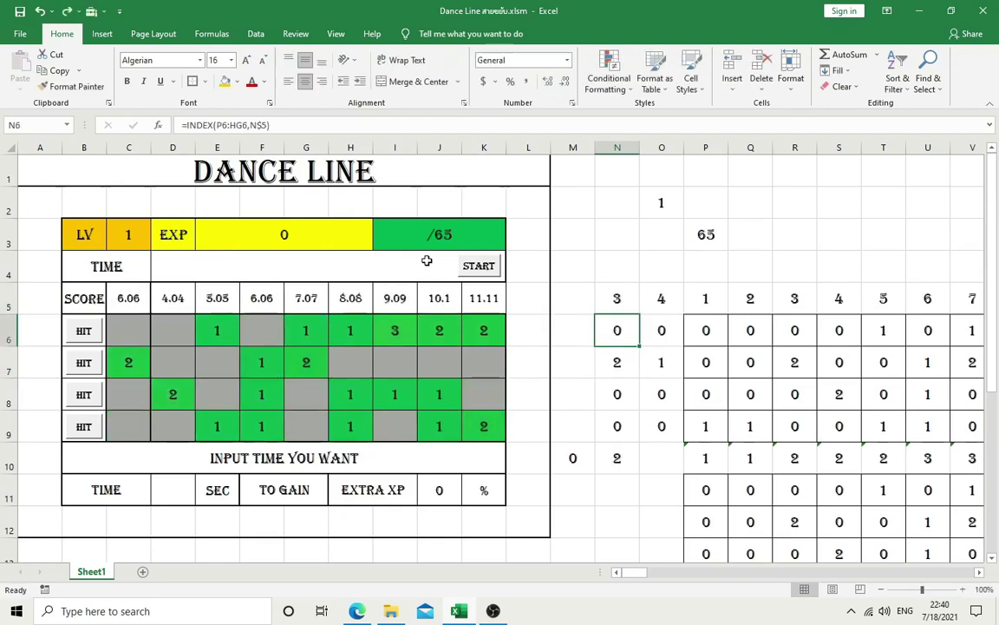
click(619, 311)
text(4)
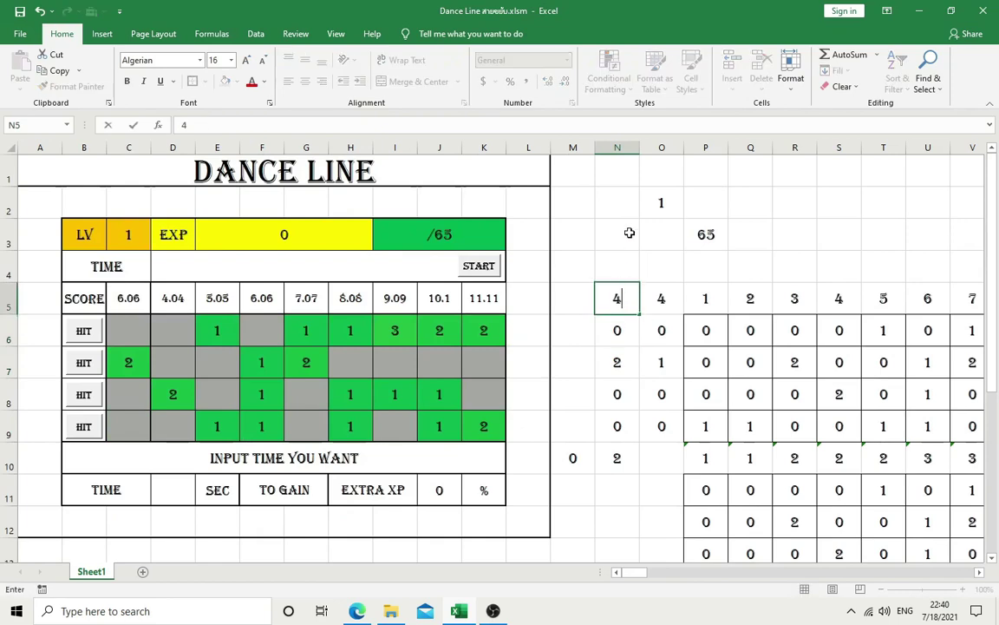
key(Return)
key(Up)
text(5)
key(Return)
key(Up)
text(6)
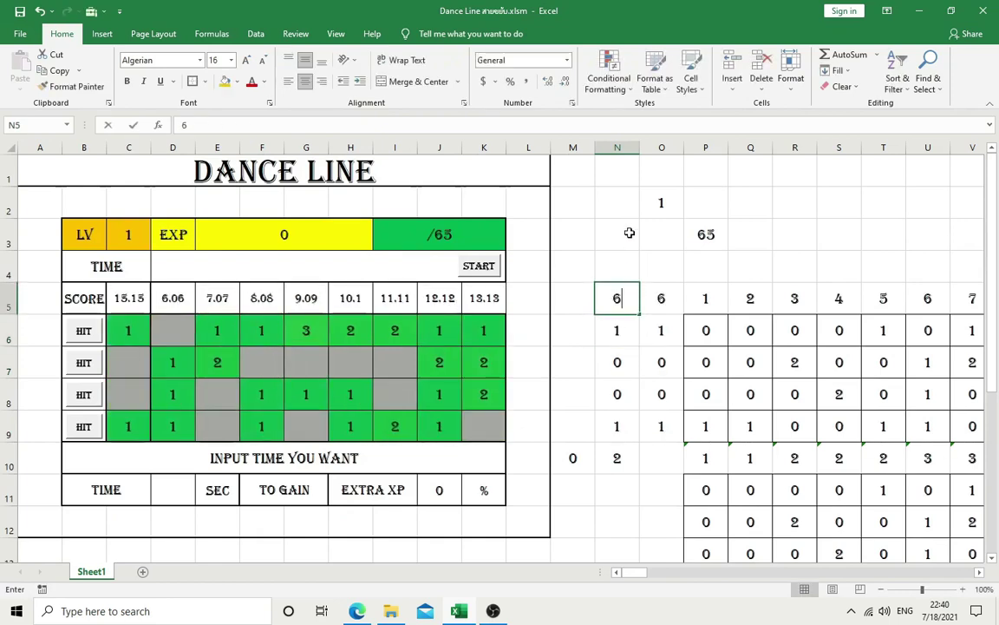
key(Return)
click(141, 302)
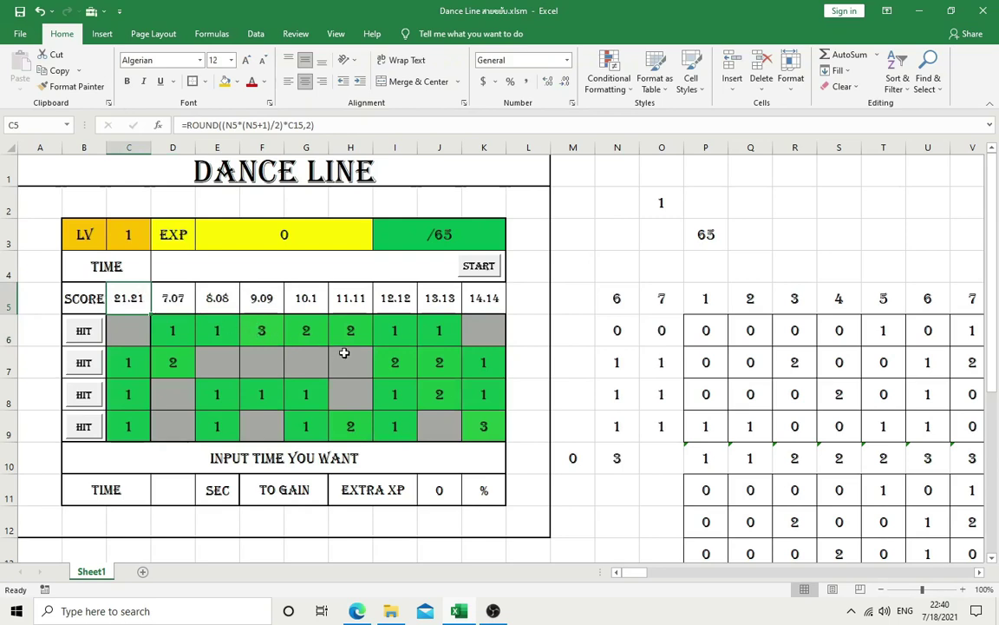
click(618, 299)
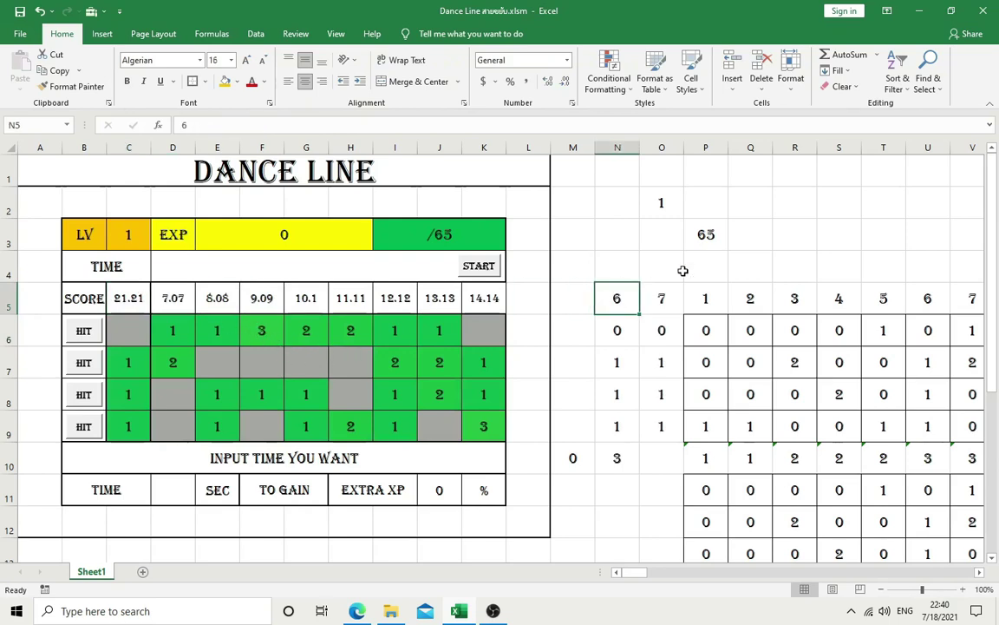
text(1)
key(Return)
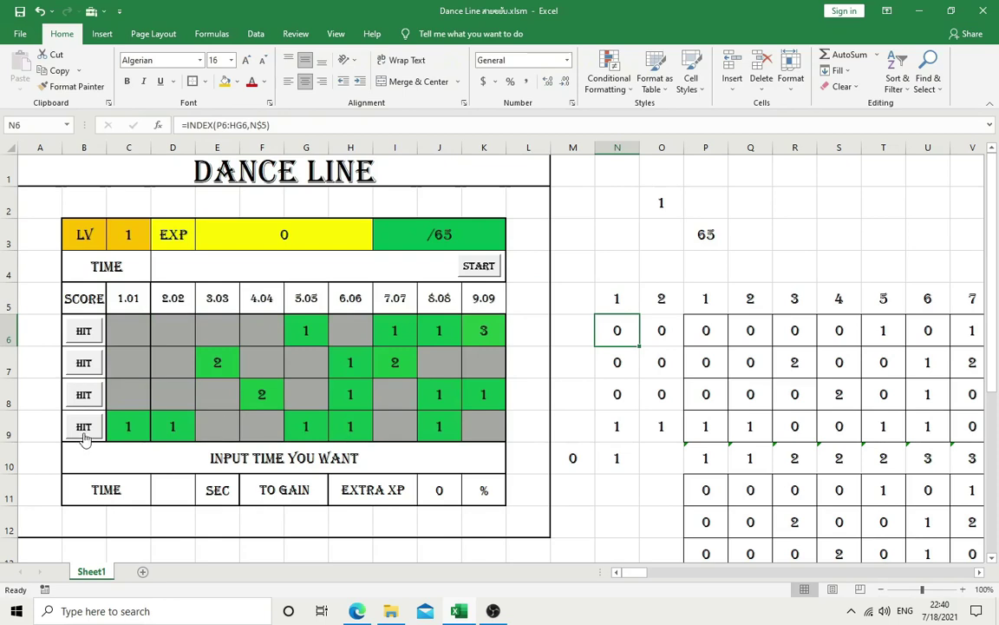
Step: Register twenty hits across rows 6–9 to reach step 12, then select grid C6:K9
click(84, 425)
click(86, 395)
click(83, 362)
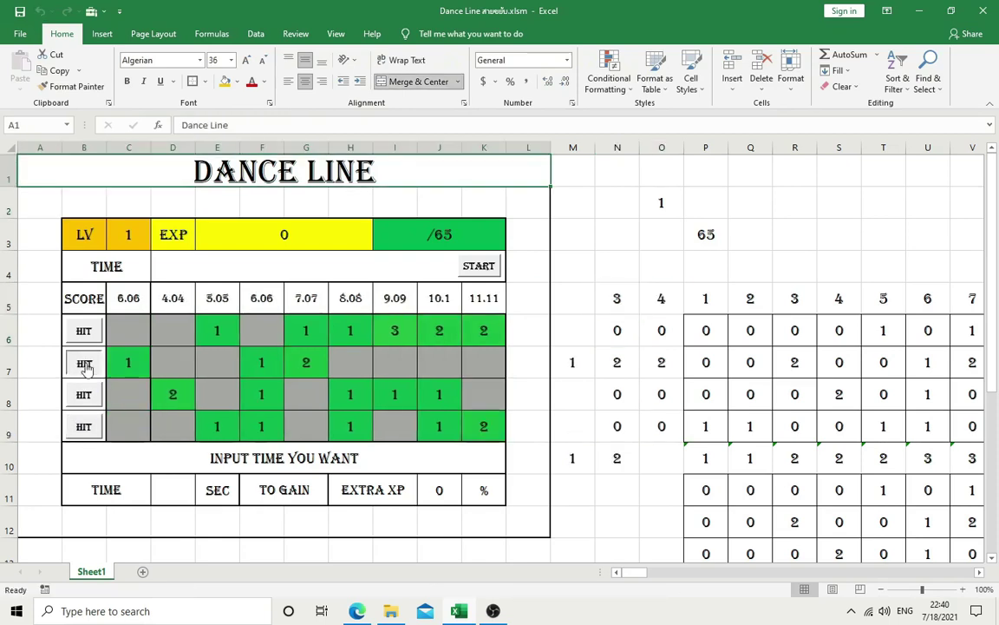
click(84, 393)
click(82, 422)
click(83, 330)
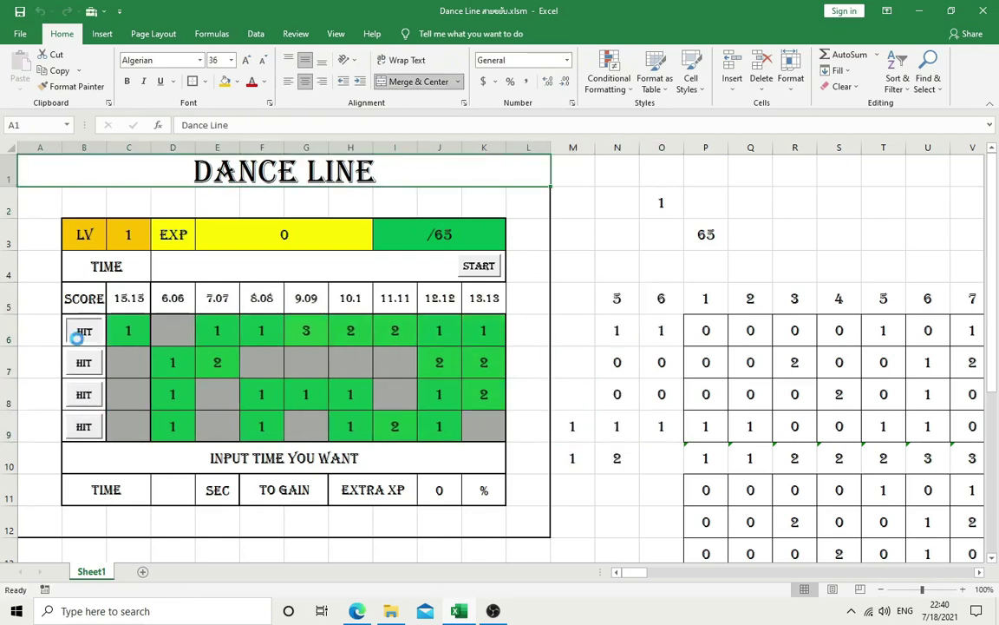
click(83, 363)
click(83, 423)
click(82, 362)
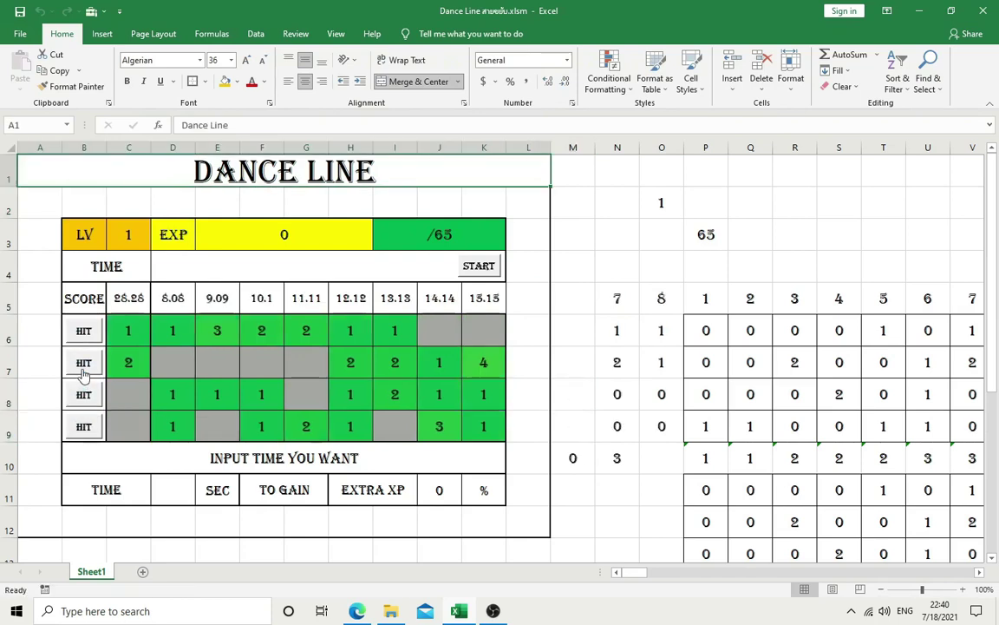
click(84, 330)
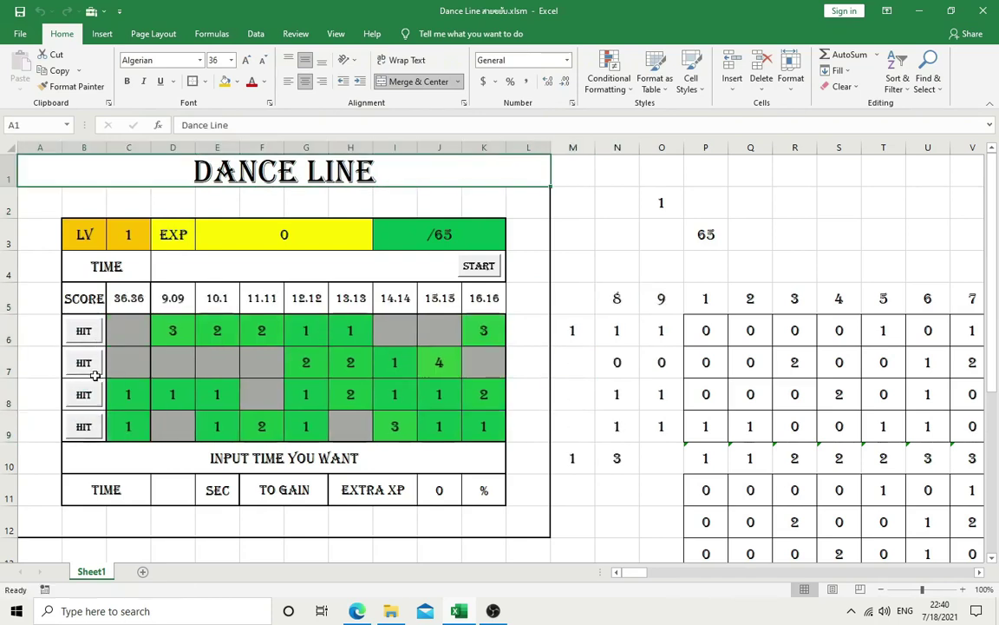
click(84, 362)
click(86, 388)
click(83, 330)
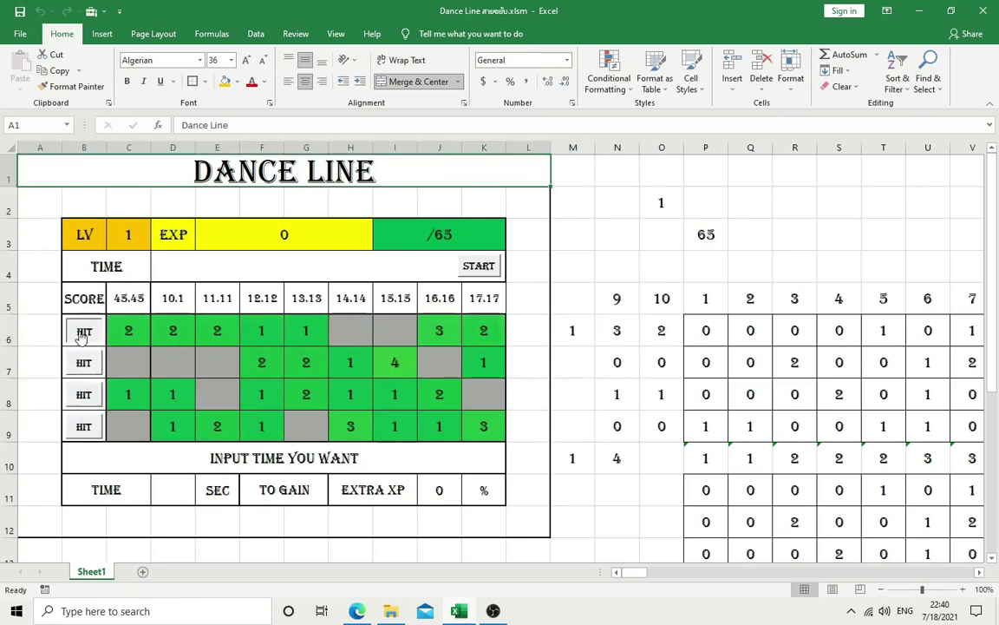
click(85, 395)
click(80, 329)
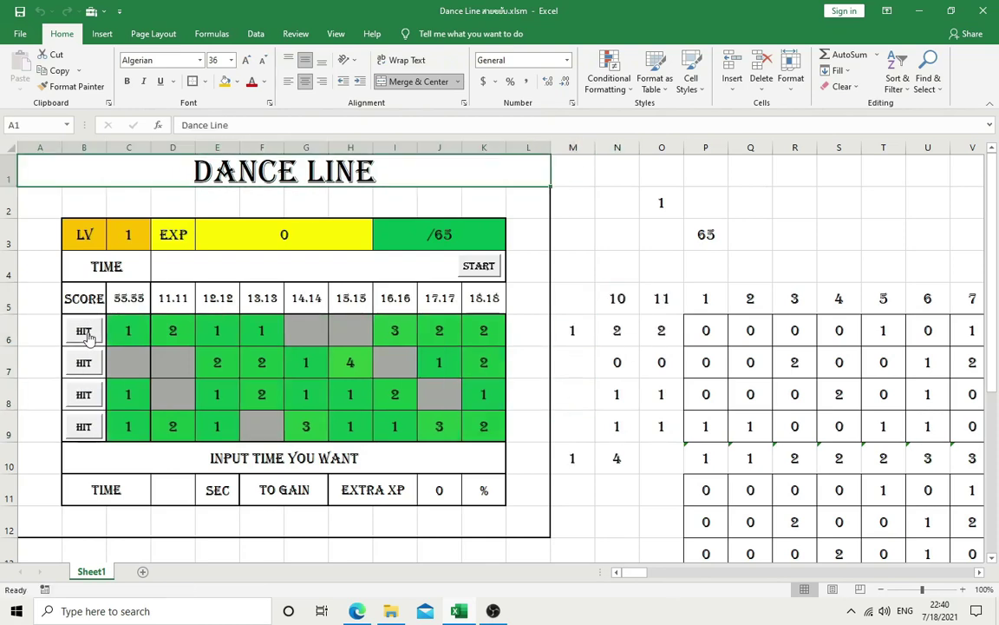
click(86, 395)
click(91, 425)
click(85, 425)
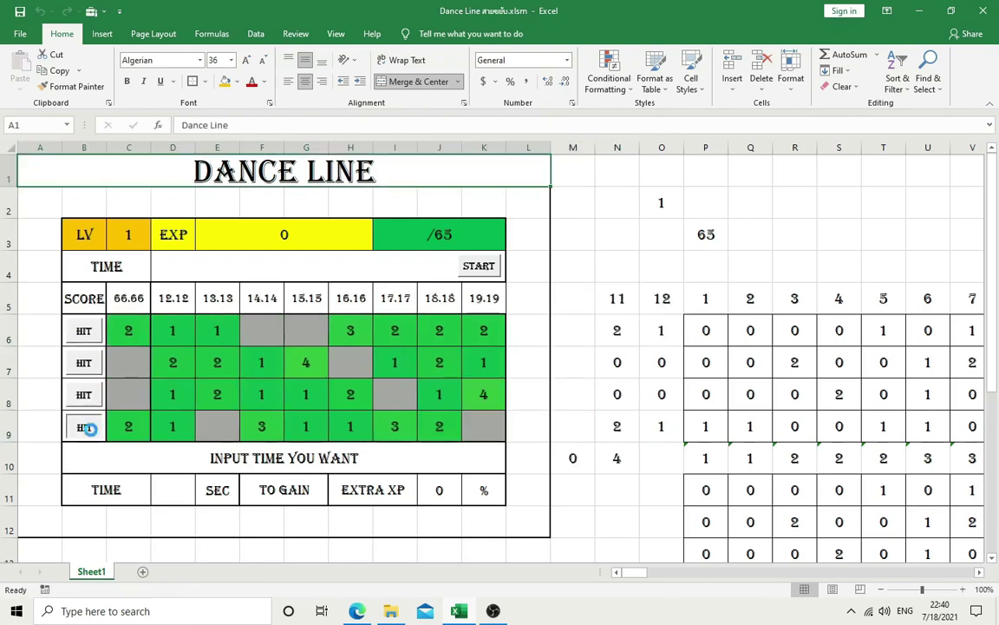
click(84, 425)
click(82, 331)
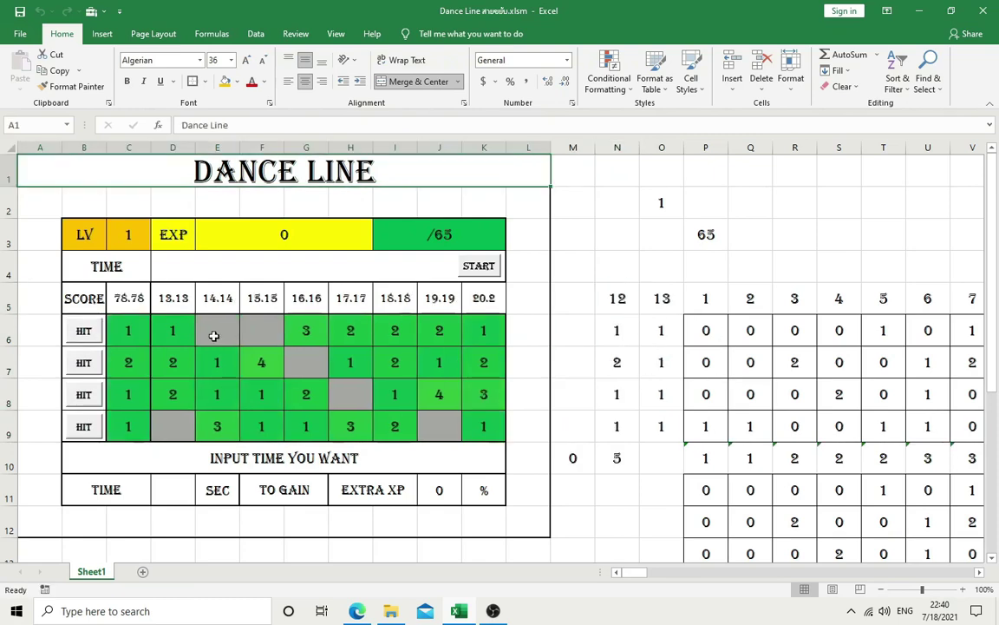
drag(128, 331, 483, 425)
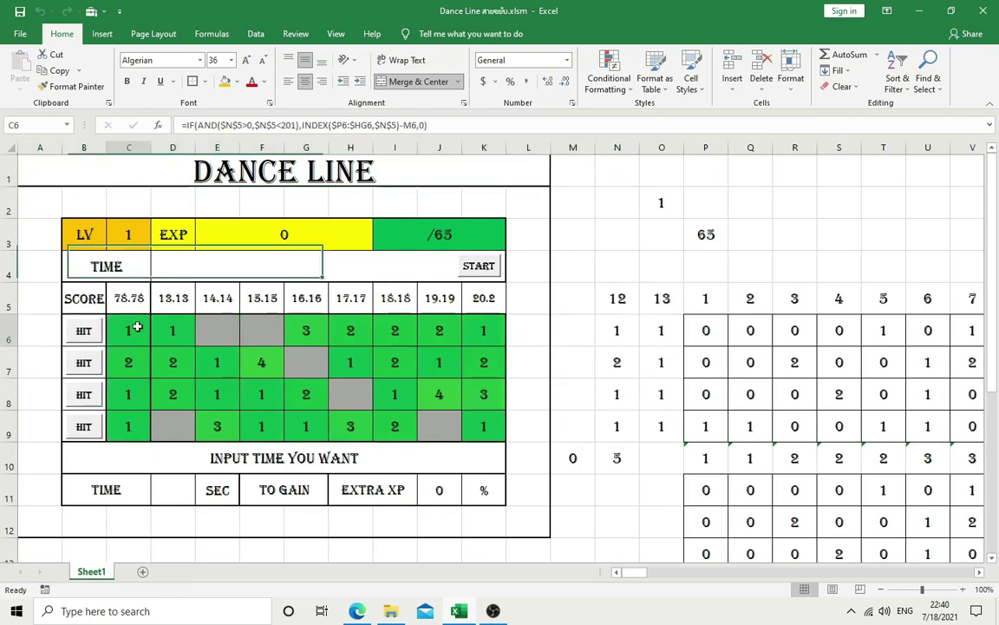
Step: Change the Graded Color Scale rule's midpoint value to 10
click(609, 77)
click(599, 291)
click(540, 297)
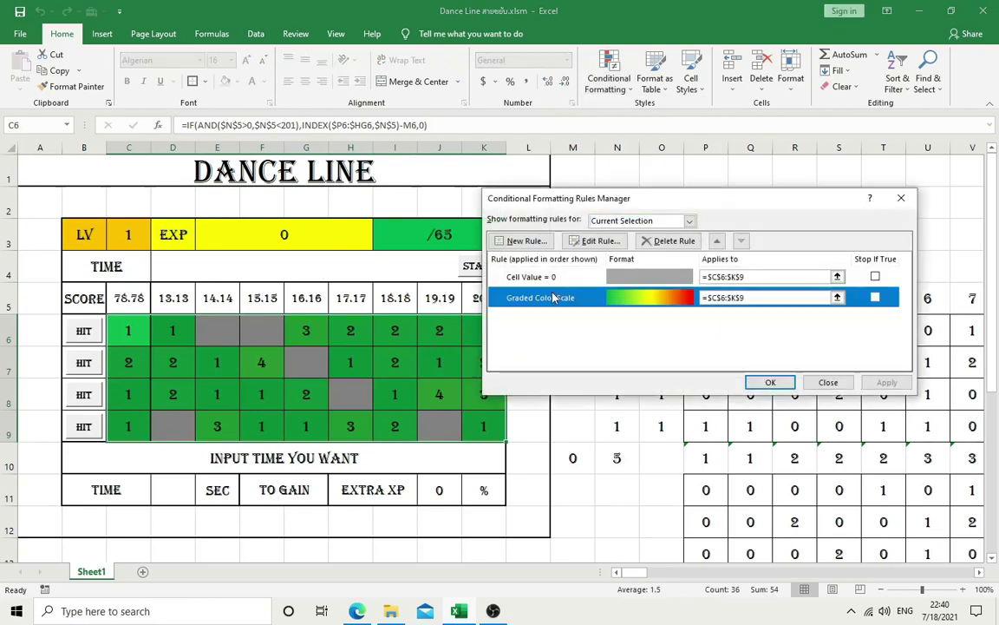
click(598, 241)
click(672, 361)
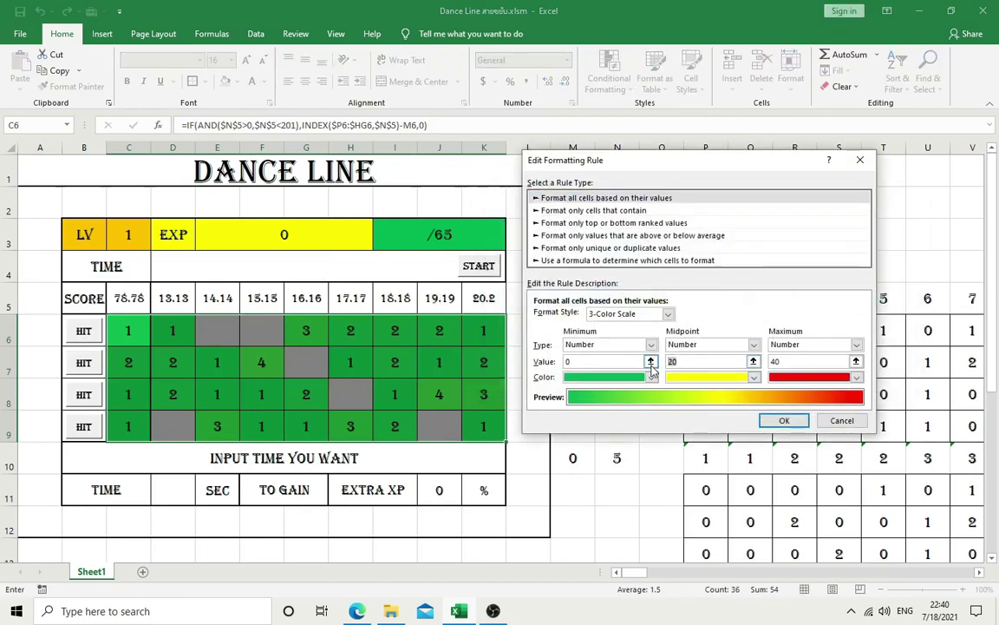
text(10)
click(785, 419)
click(767, 381)
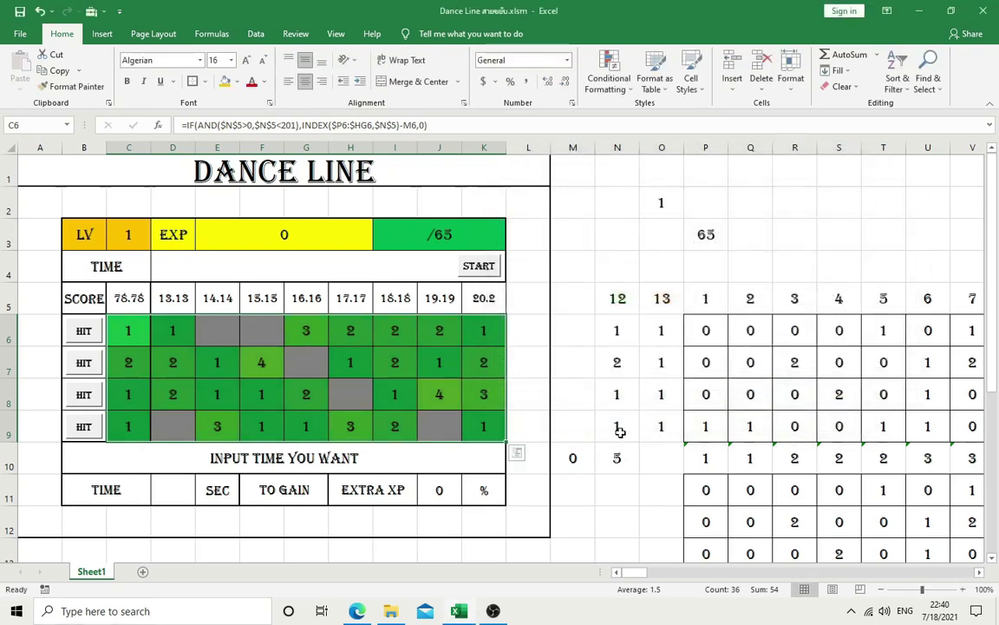
Step: Check N9's formula and review the conditional formatting rules without changes
click(620, 432)
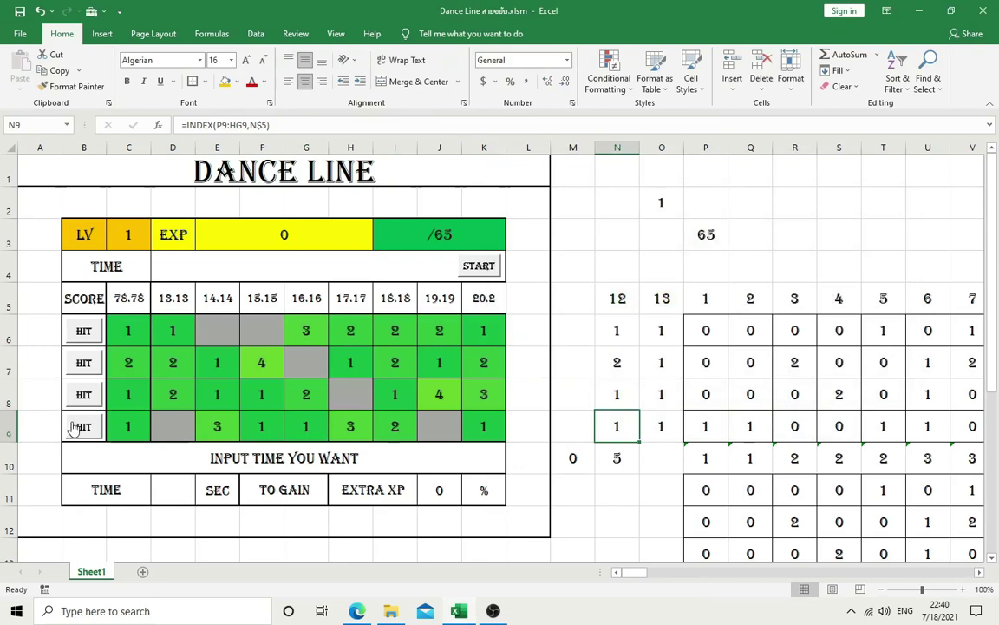
click(609, 82)
click(618, 291)
click(828, 383)
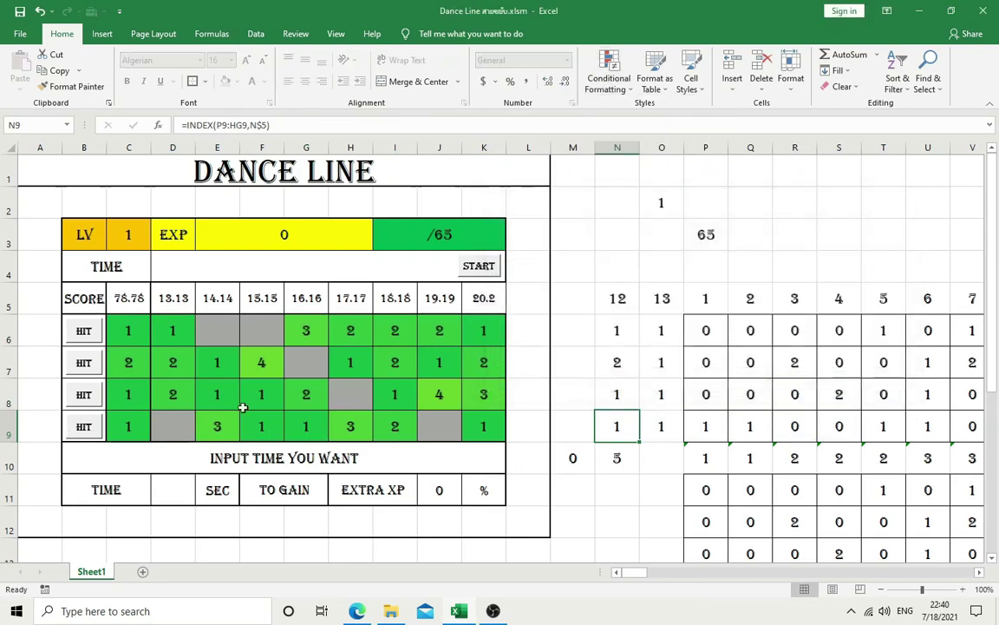
Step: Reselect the note grid and lower the colour-scale midpoint to 5
drag(127, 329, 471, 415)
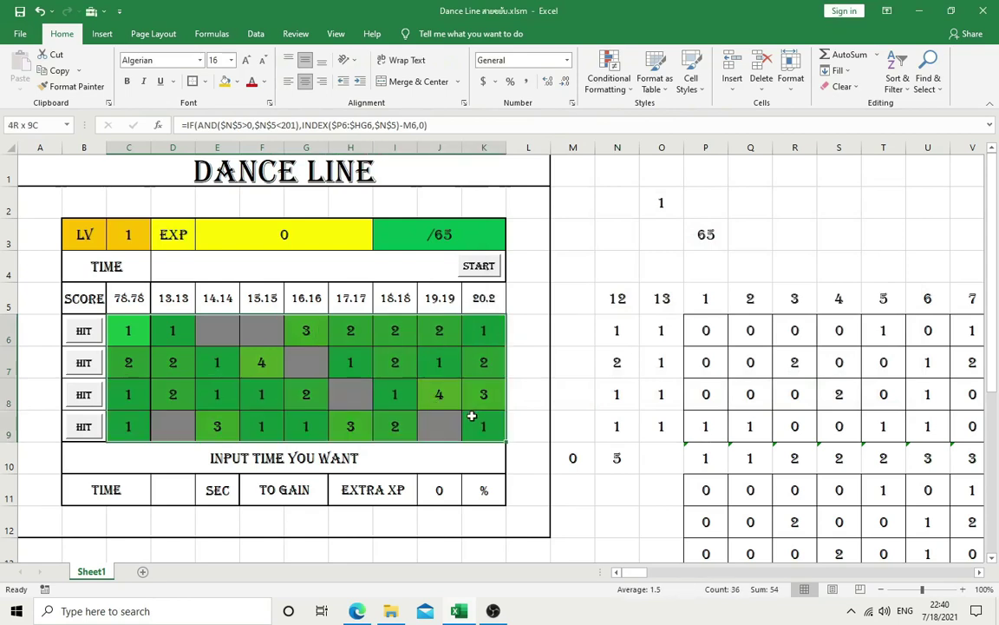
click(609, 82)
click(631, 301)
click(681, 293)
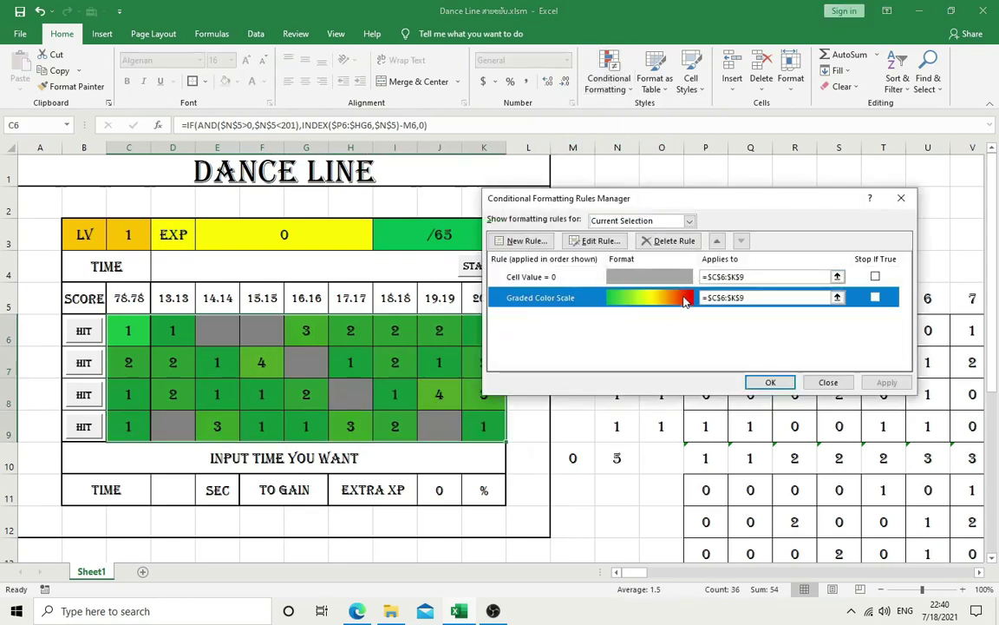
click(579, 239)
double_click(683, 361)
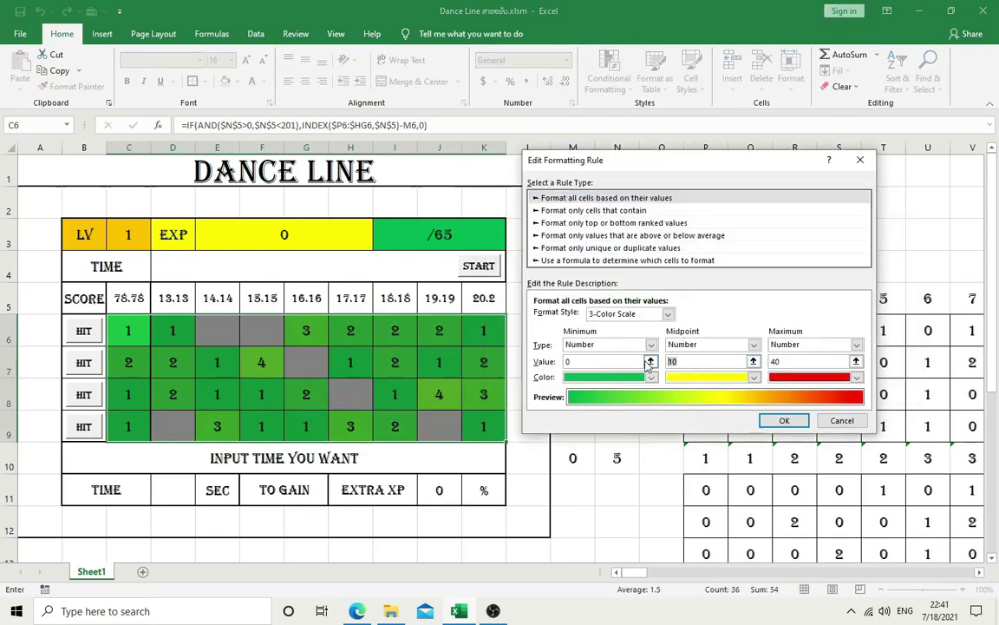
text(5)
click(784, 420)
click(771, 379)
click(604, 431)
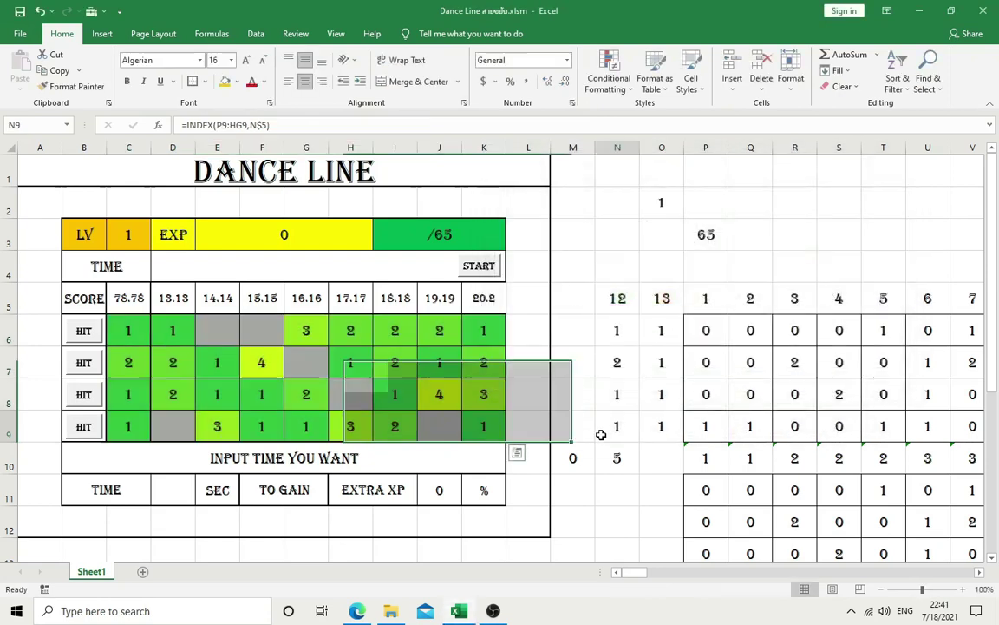
Step: Register ten hits across the note rows to test the game
click(84, 363)
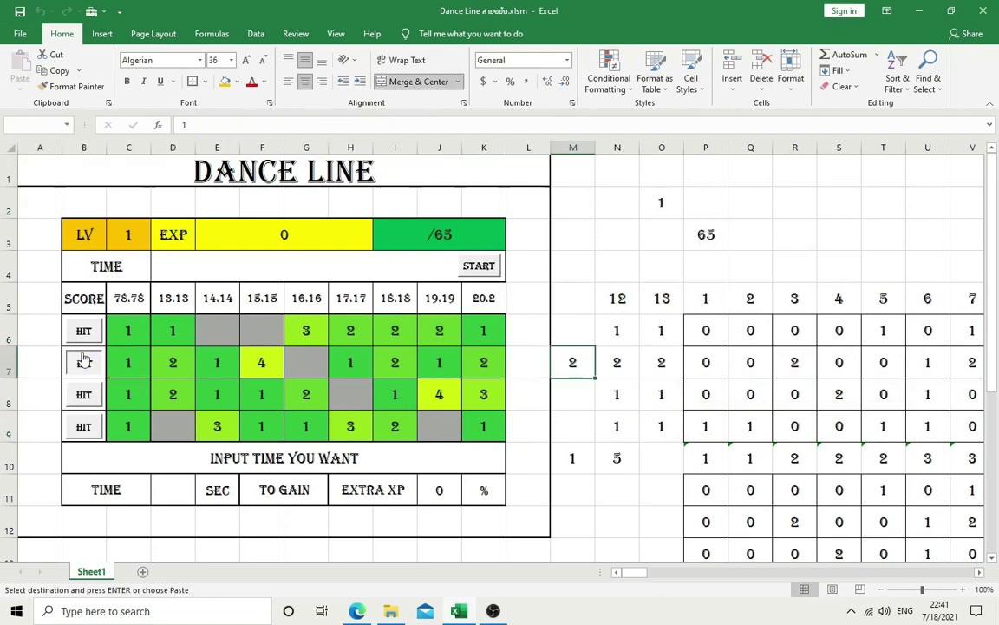
click(83, 330)
click(84, 396)
click(83, 426)
click(83, 394)
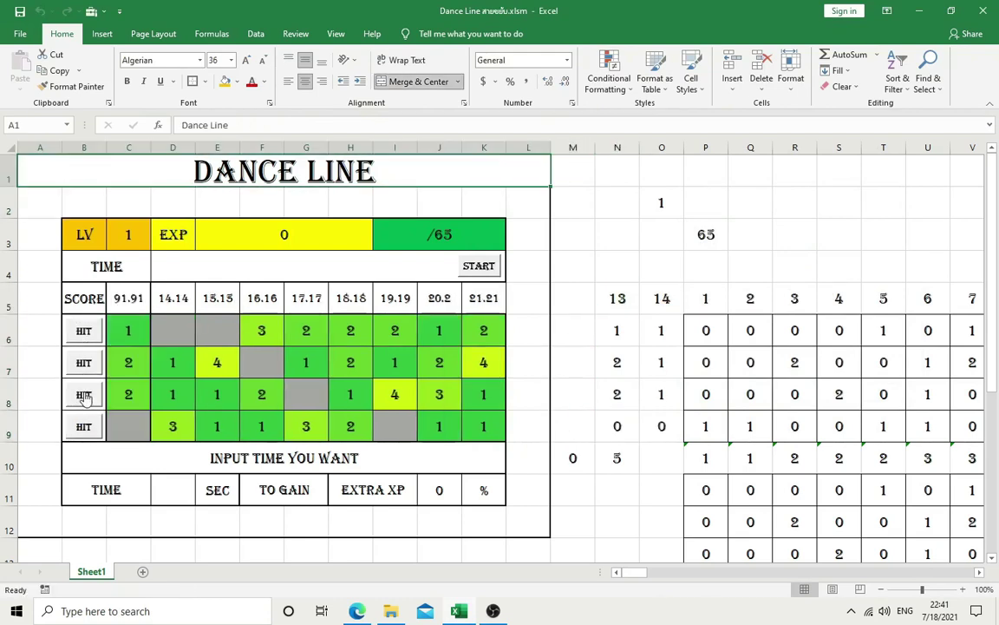
click(83, 363)
click(84, 331)
click(83, 362)
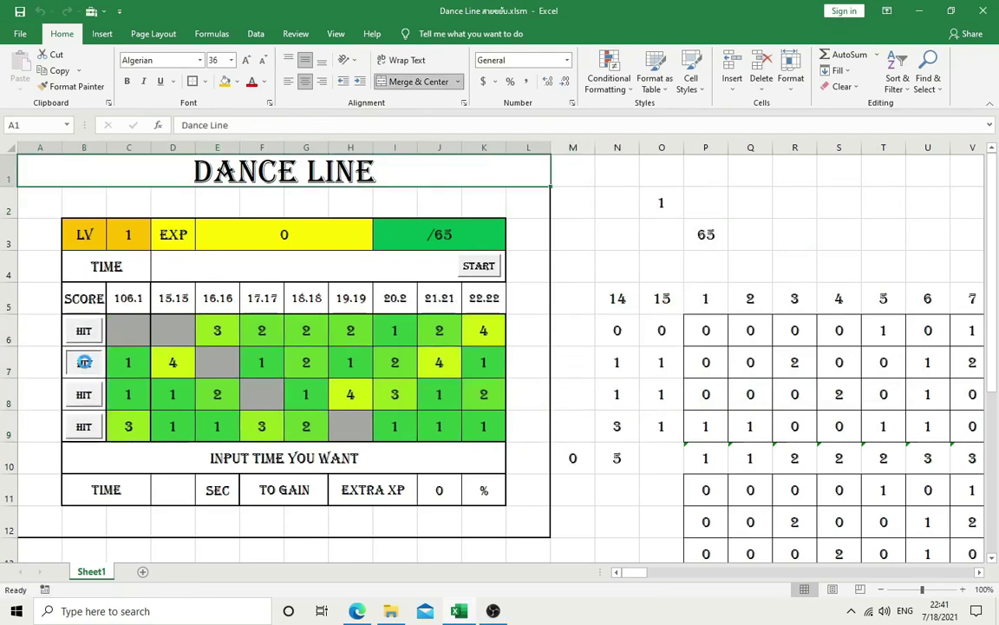
click(83, 395)
click(84, 427)
Step: Reset the game by entering 1 in N5, then inspect J11's EXTRA XP formula
click(85, 427)
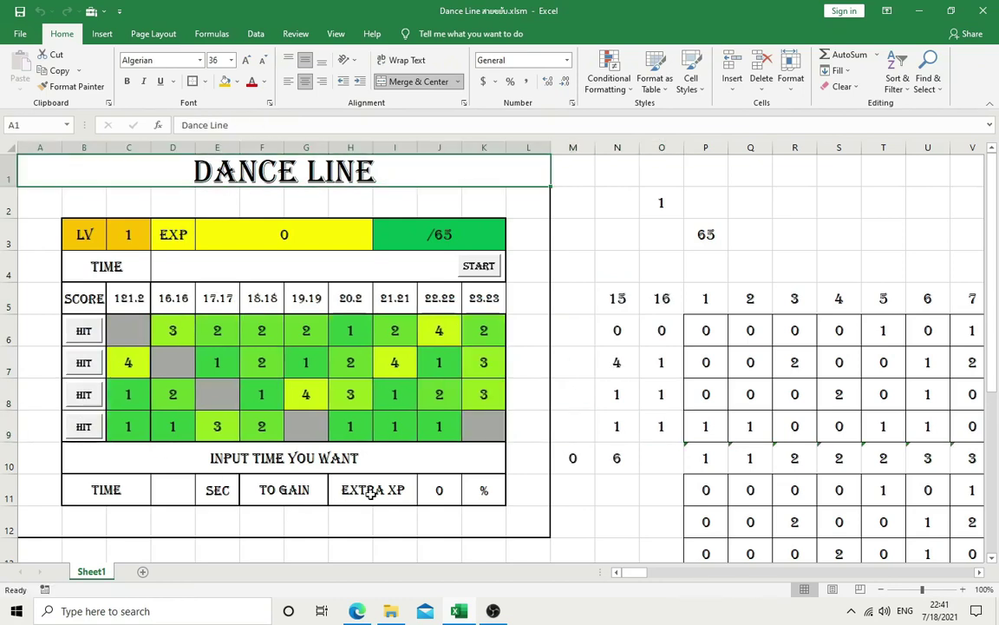
text(1)
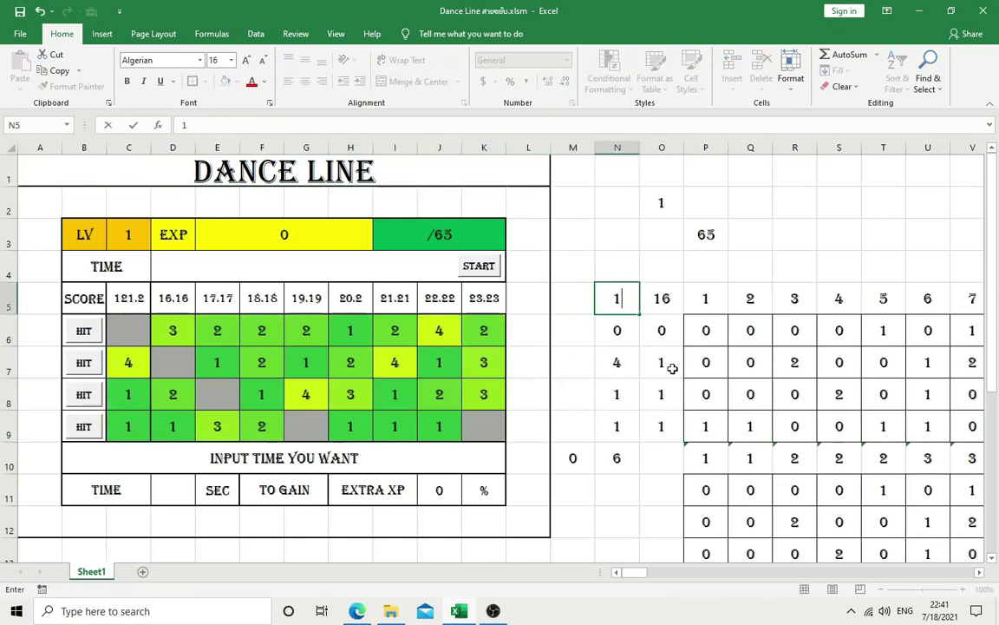
key(Return)
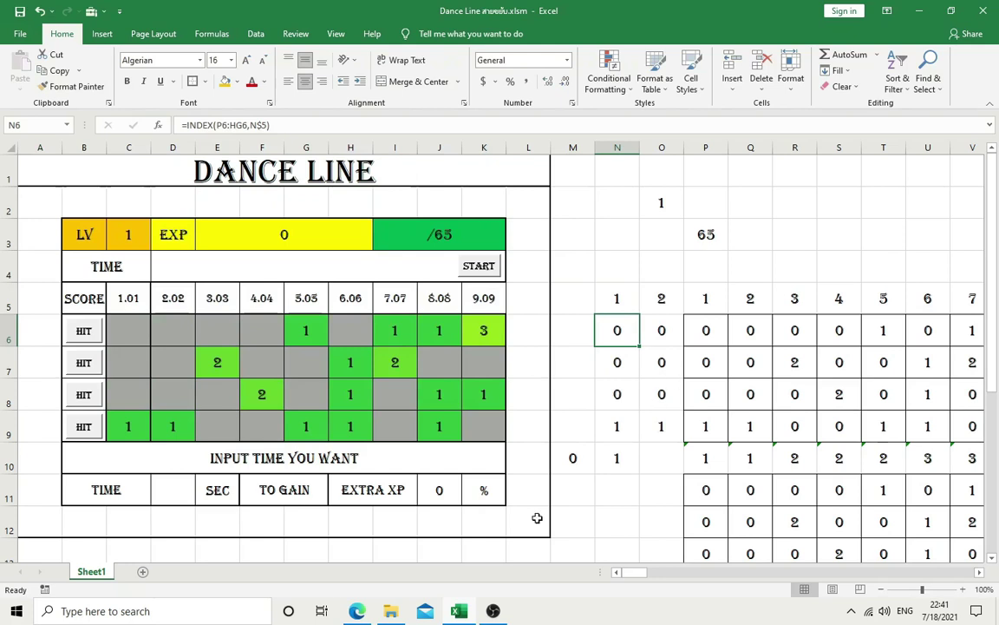
click(432, 482)
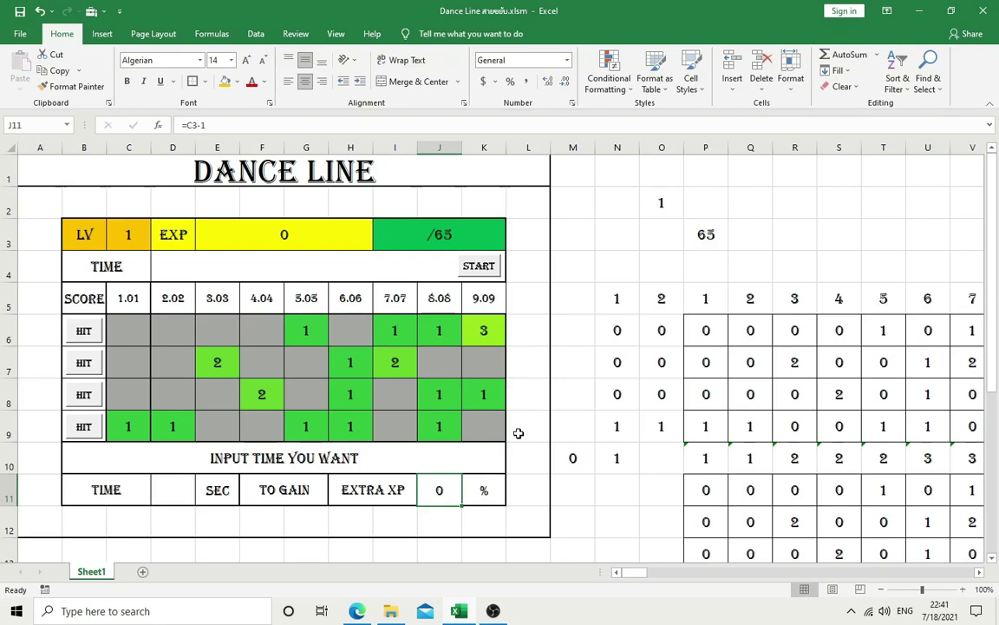
scroll(103, 490, down, 1)
click(126, 488)
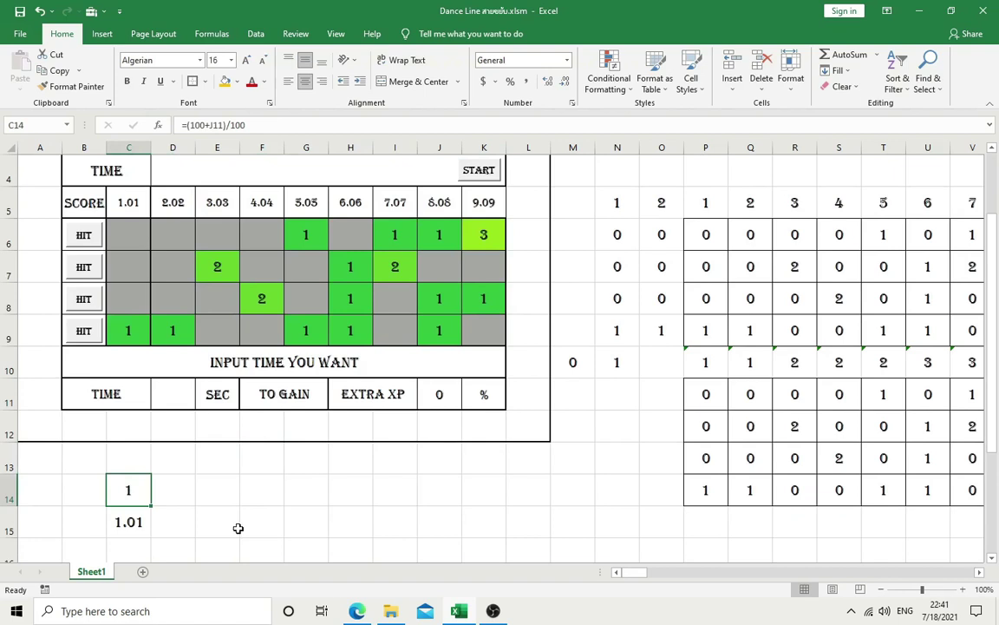
click(440, 392)
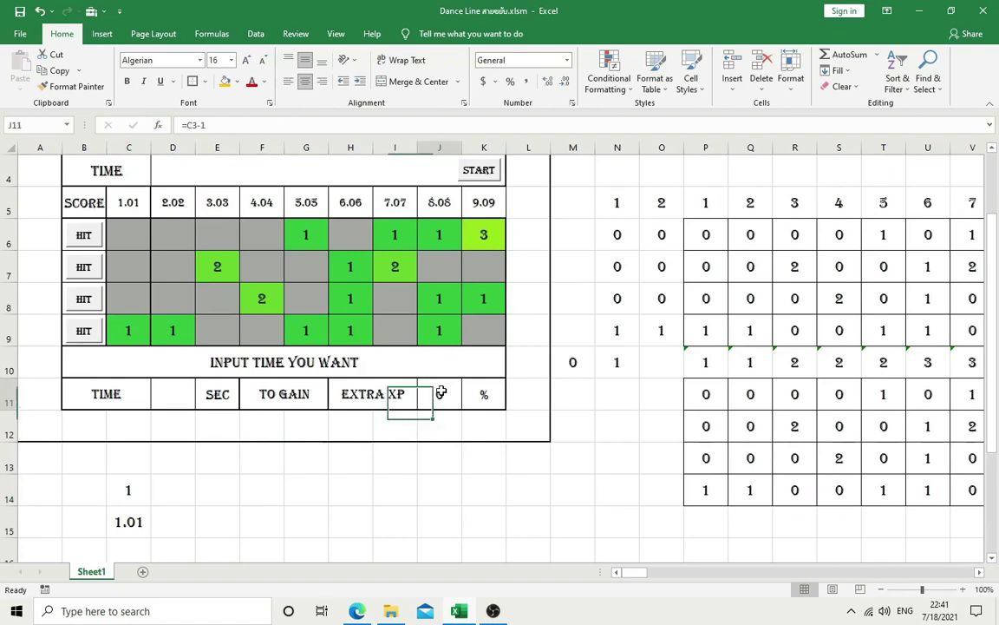
click(132, 490)
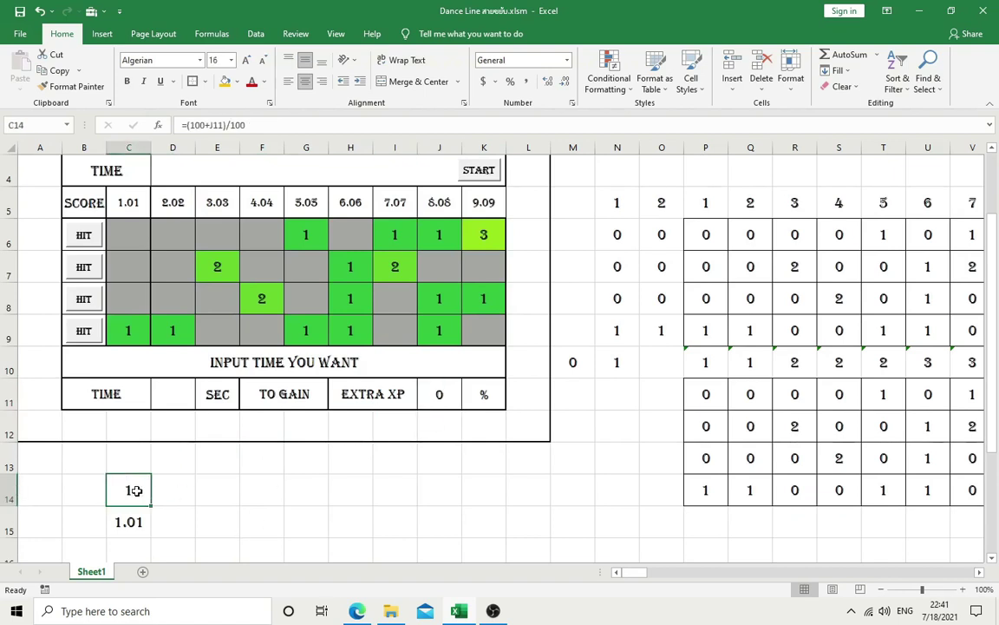
click(451, 401)
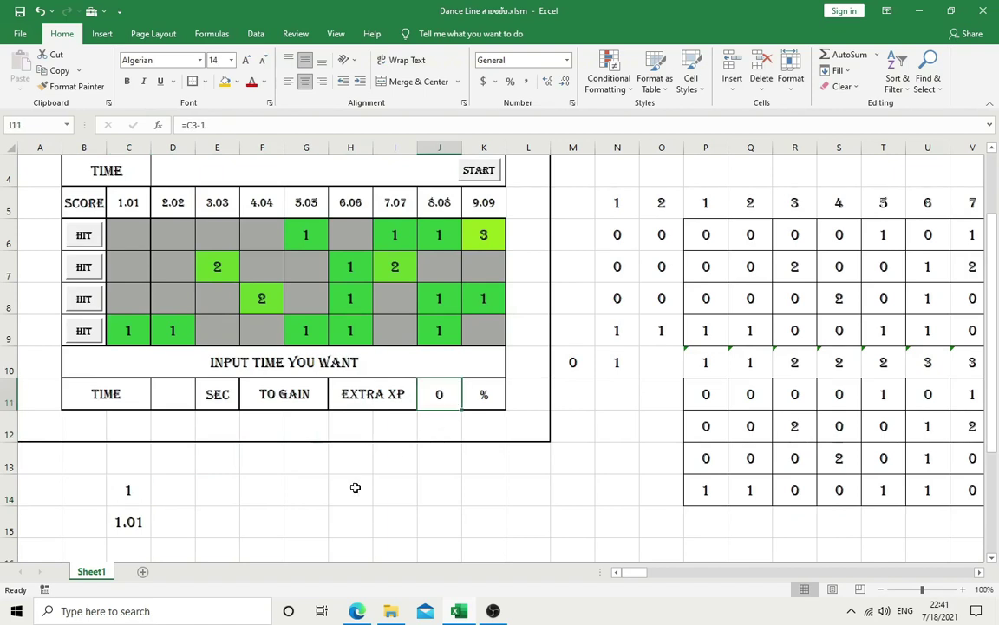
click(174, 404)
scroll(310, 494, up, 1)
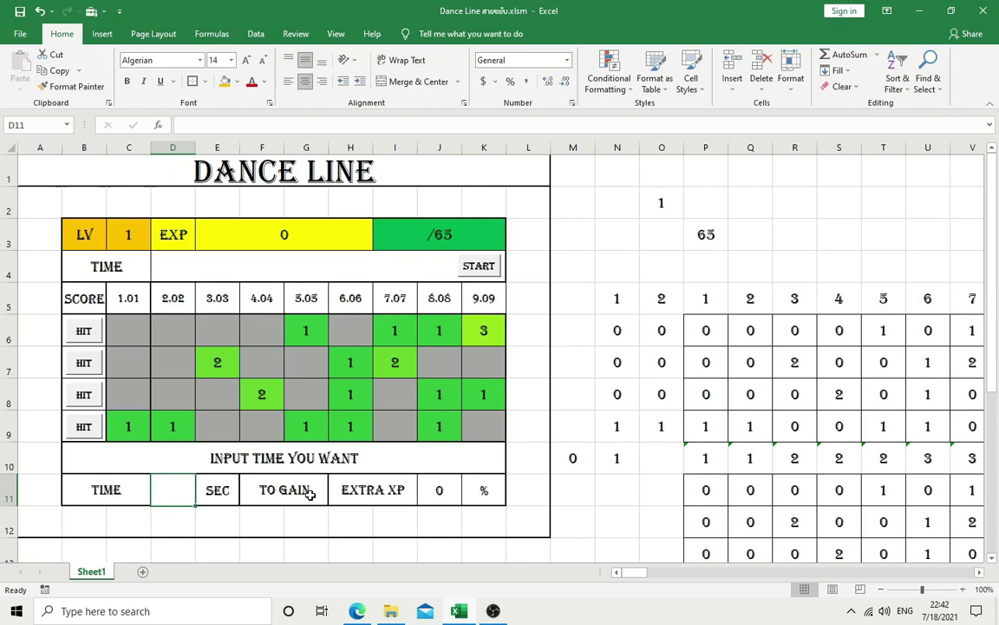
scroll(294, 426, down, 1)
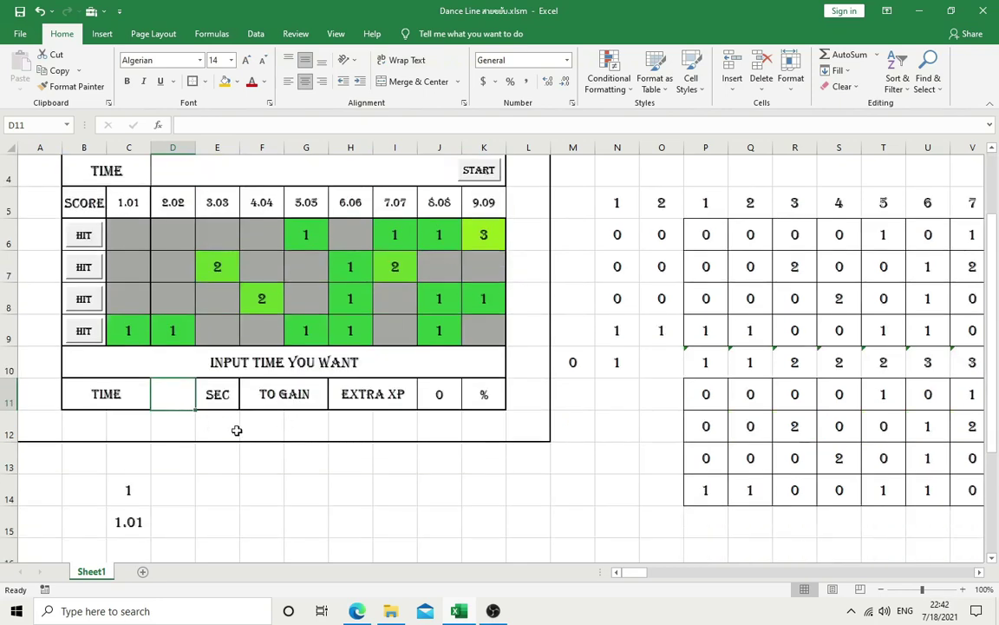
Step: Rewrite J11 as INT(C3-1)+INT(SQRT(D11)), referencing the TIME cell D11
click(439, 392)
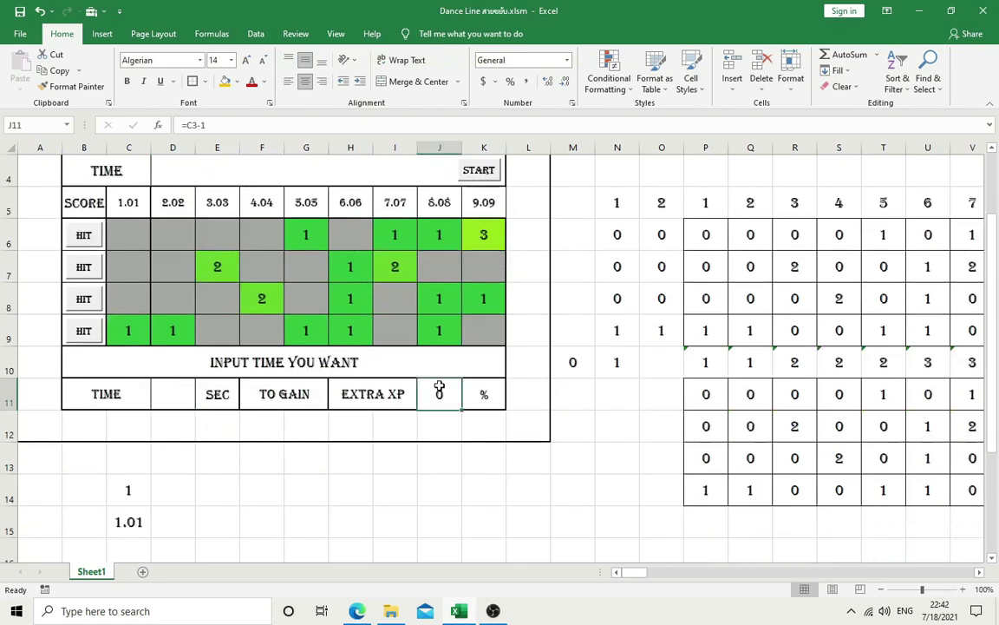
click(204, 125)
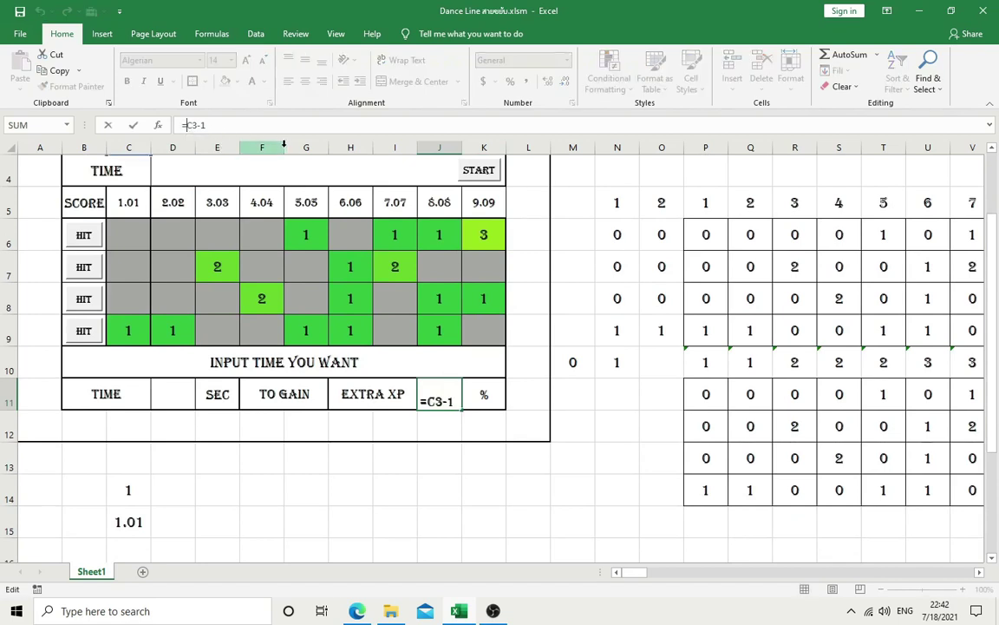
text(INT()
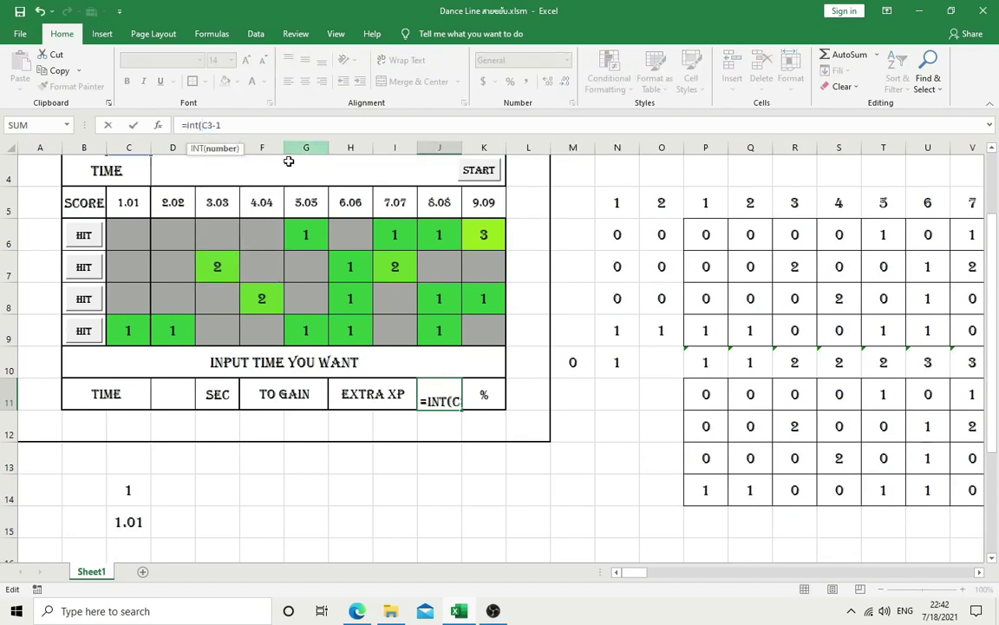
key(End)
text())
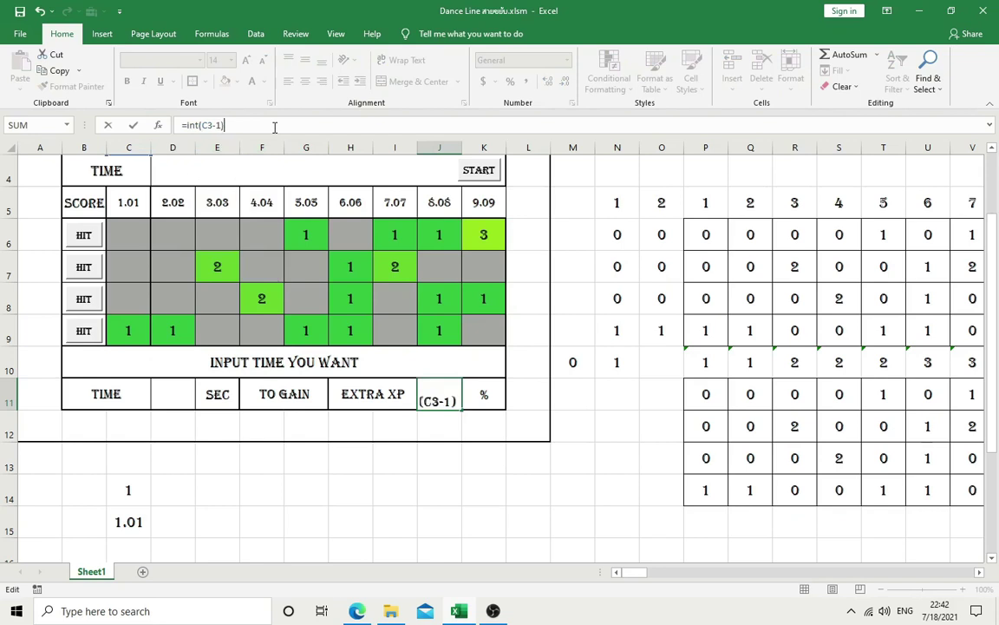
text(+int()
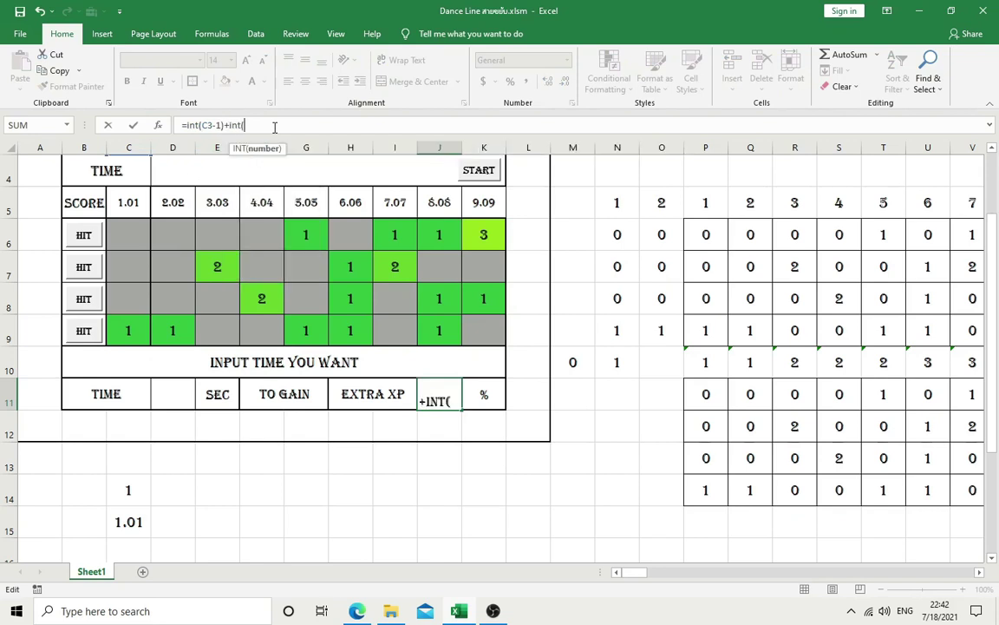
text(sqrt)
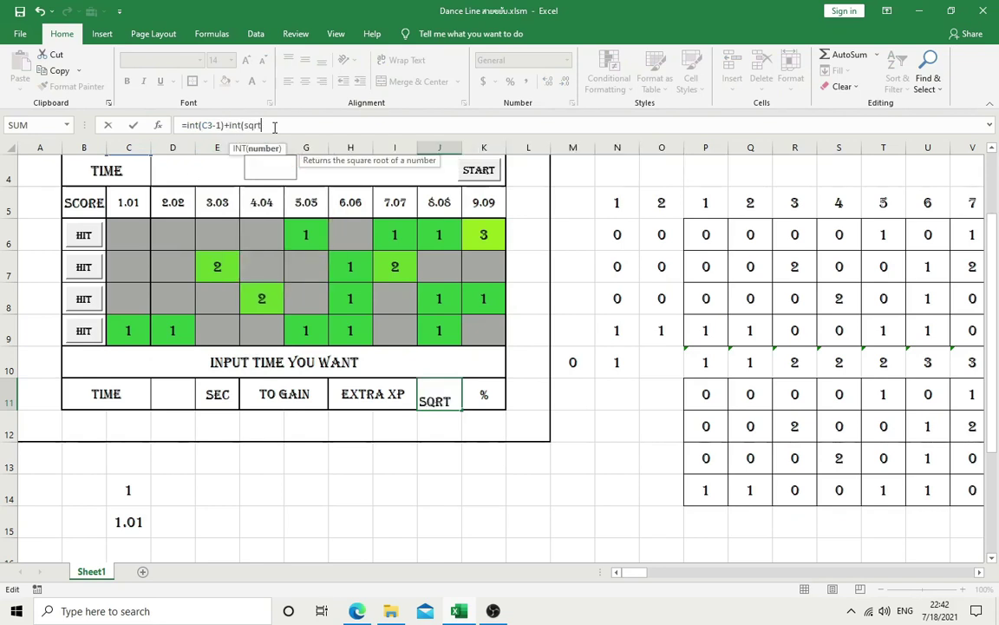
text(()
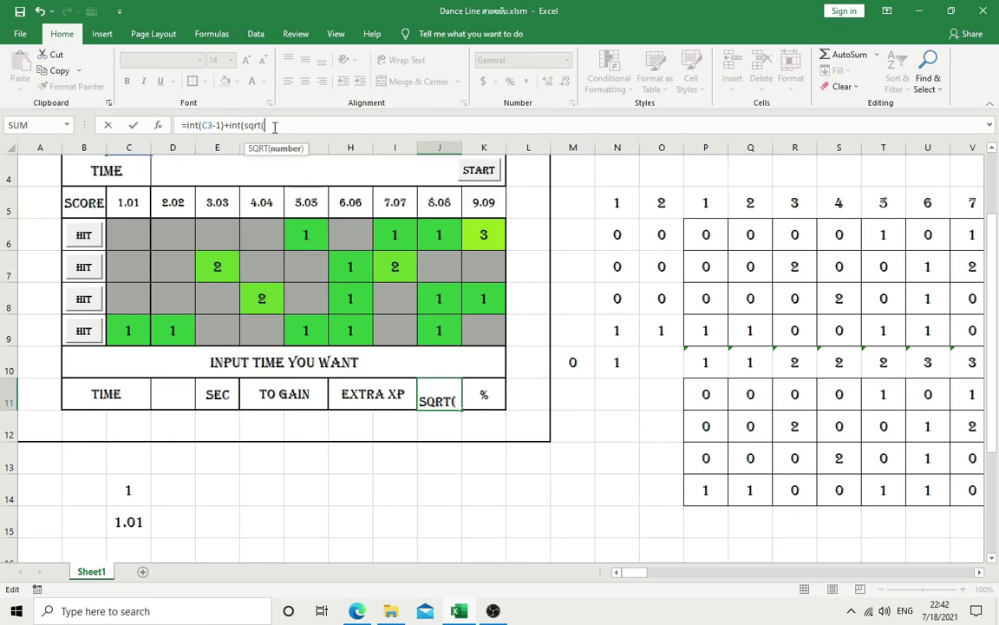
click(163, 389)
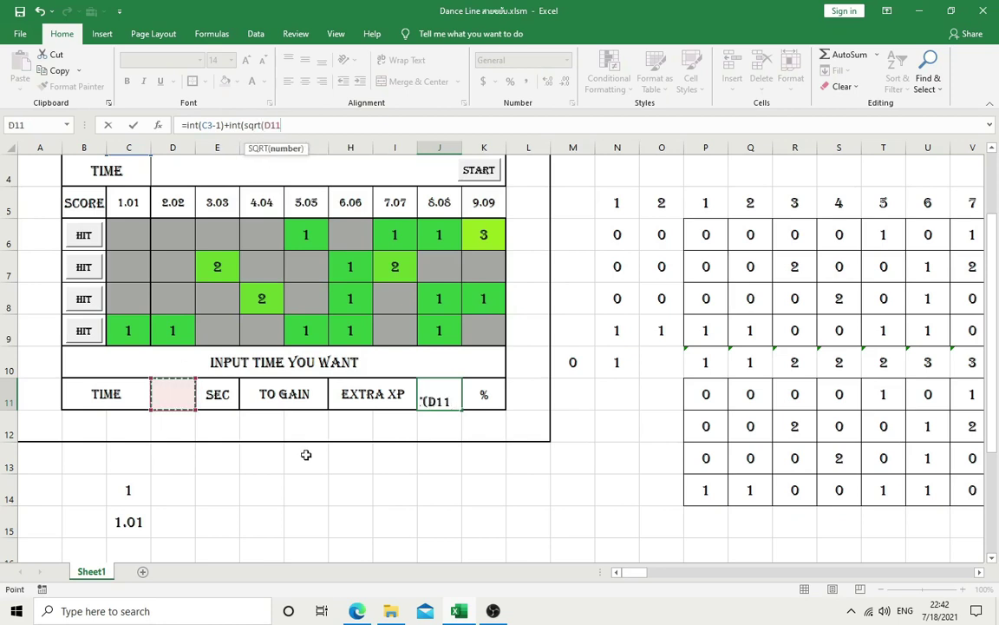
Step: Finish J11's formula, then test TIME values 1 and 20 in D11
text()))
key(Return)
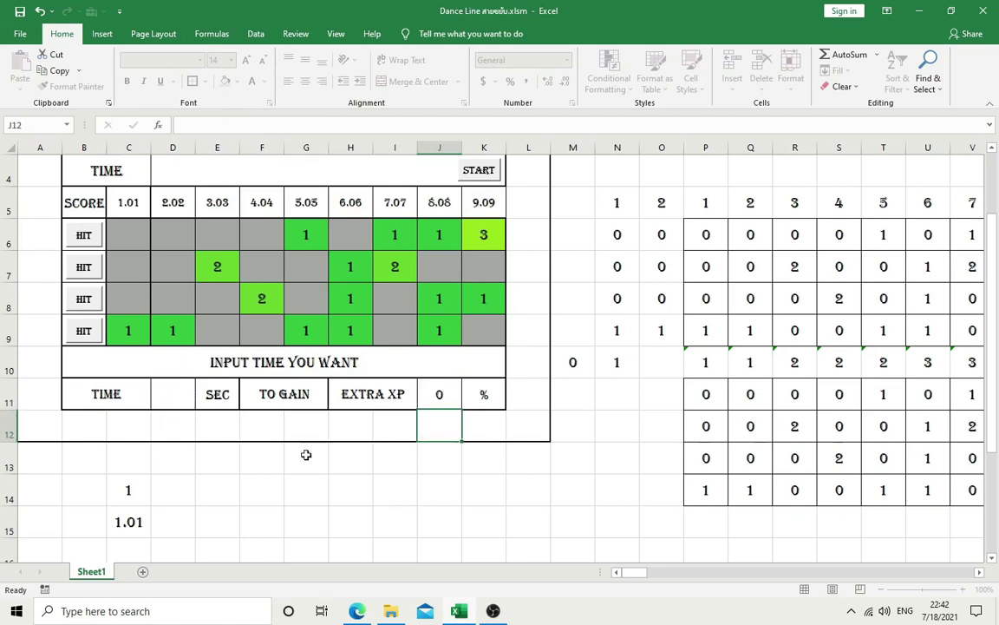
click(172, 398)
text(1)
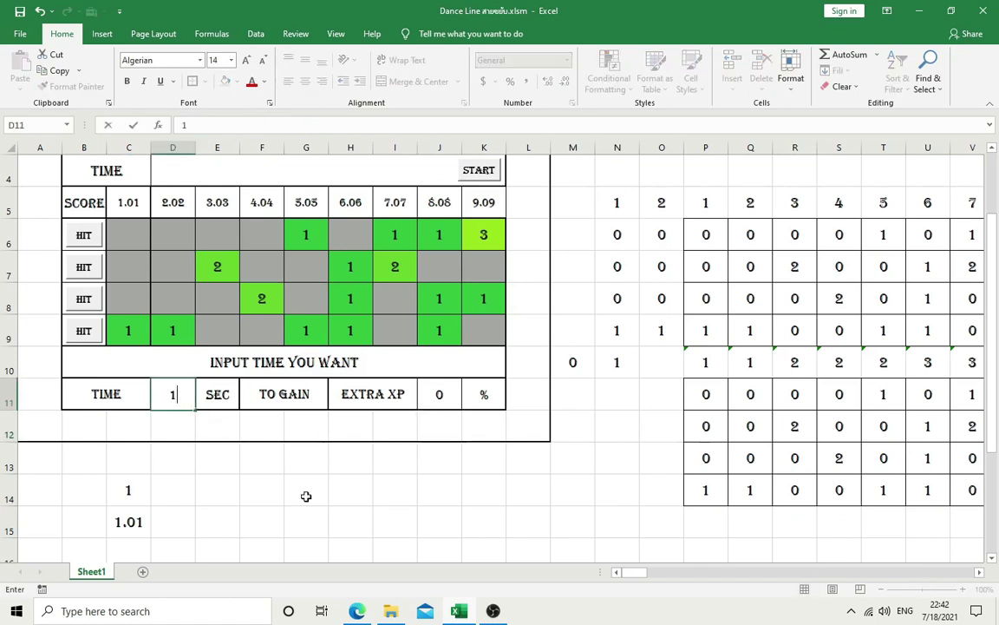
key(Return)
key(Up)
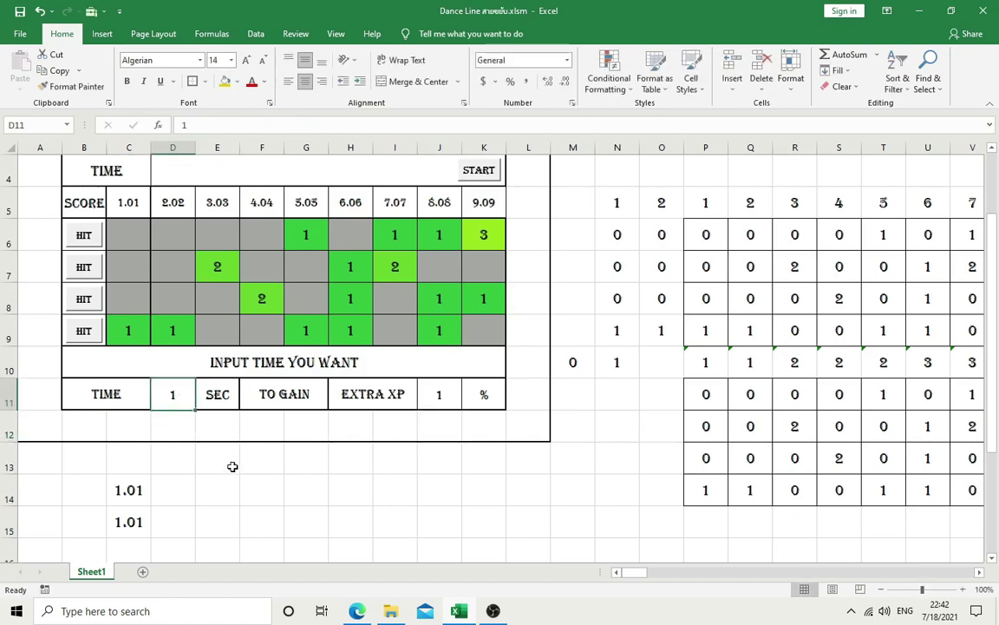
text(20.)
key(Return)
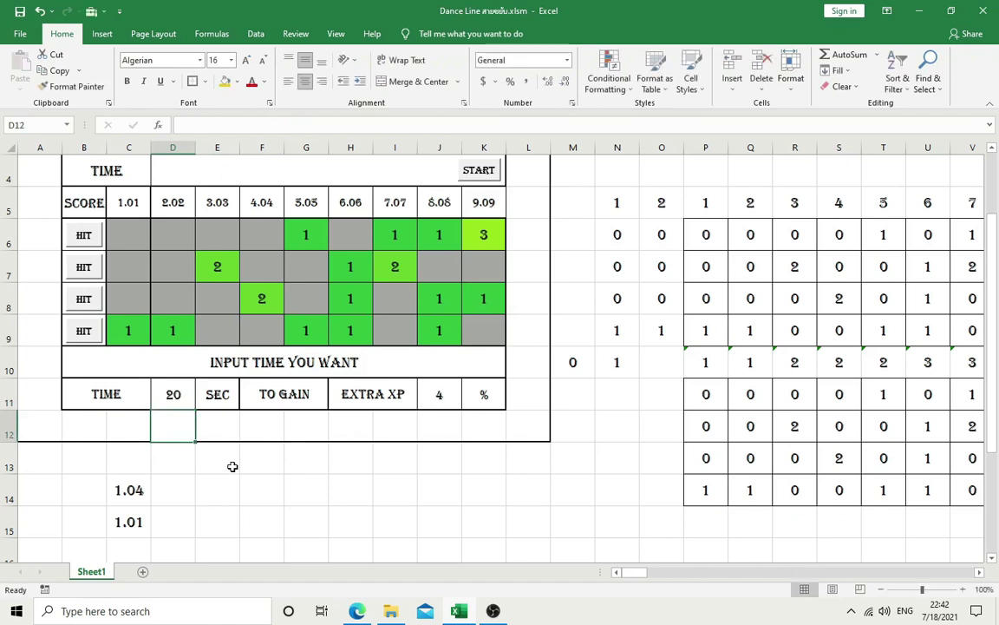
Step: Test TIME values 100 and 10000 in D11, then reset it to 1
click(186, 406)
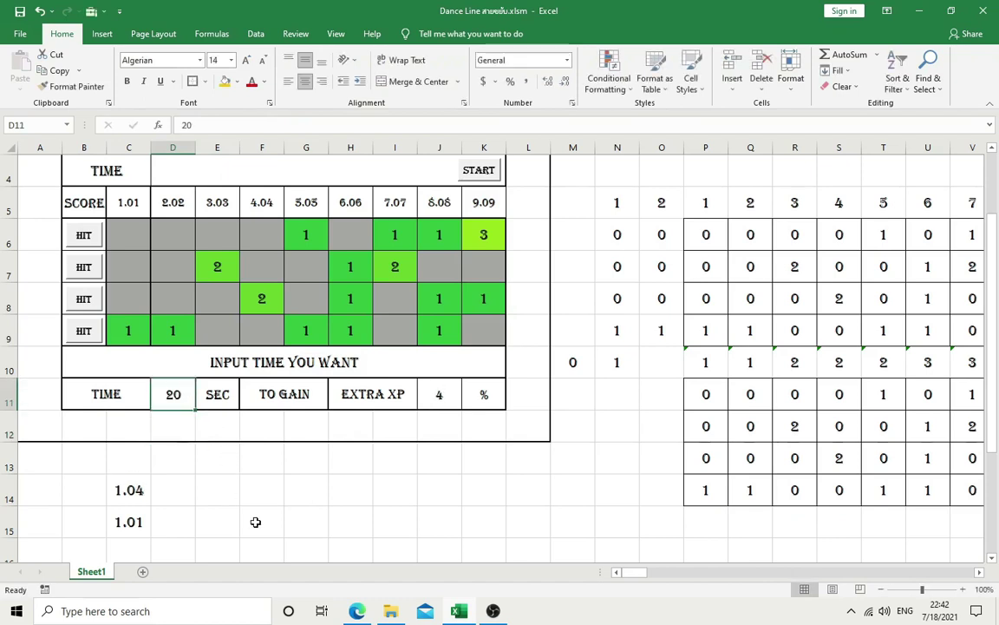
text(100)
key(ctrl+Return)
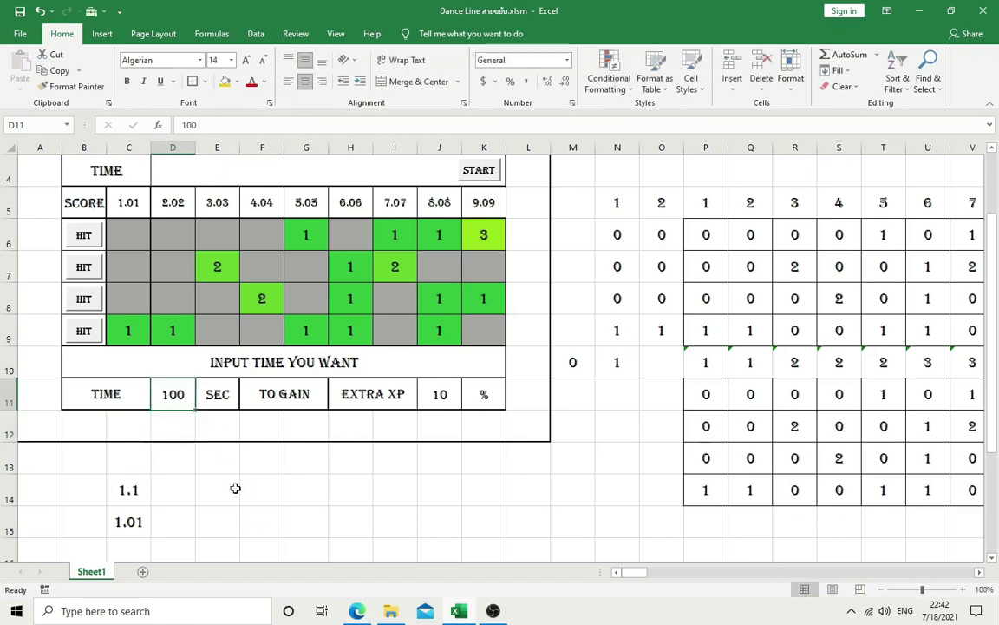
text(10000)
key(Return)
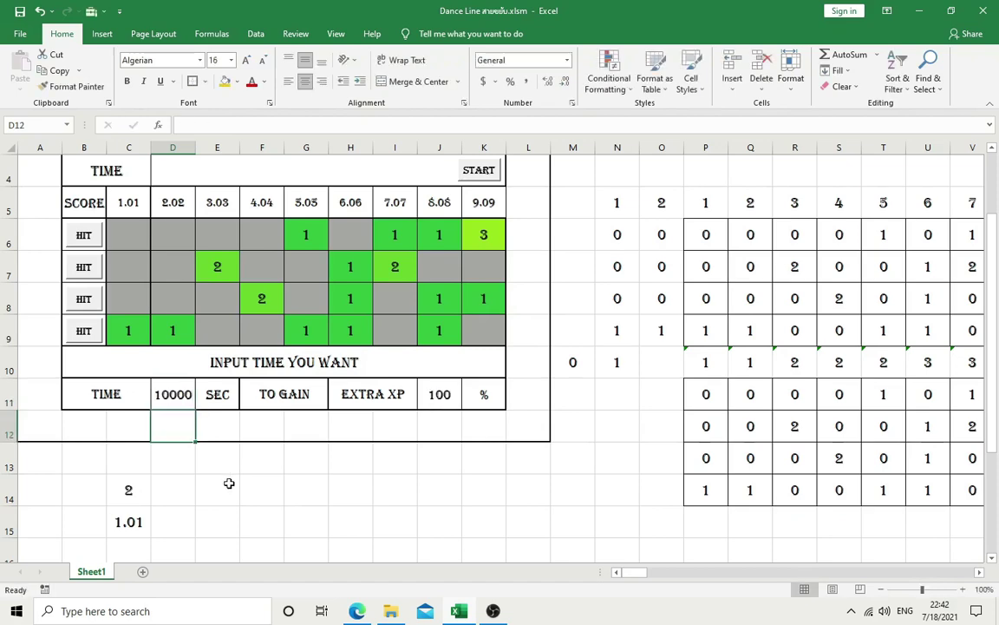
click(398, 501)
click(183, 404)
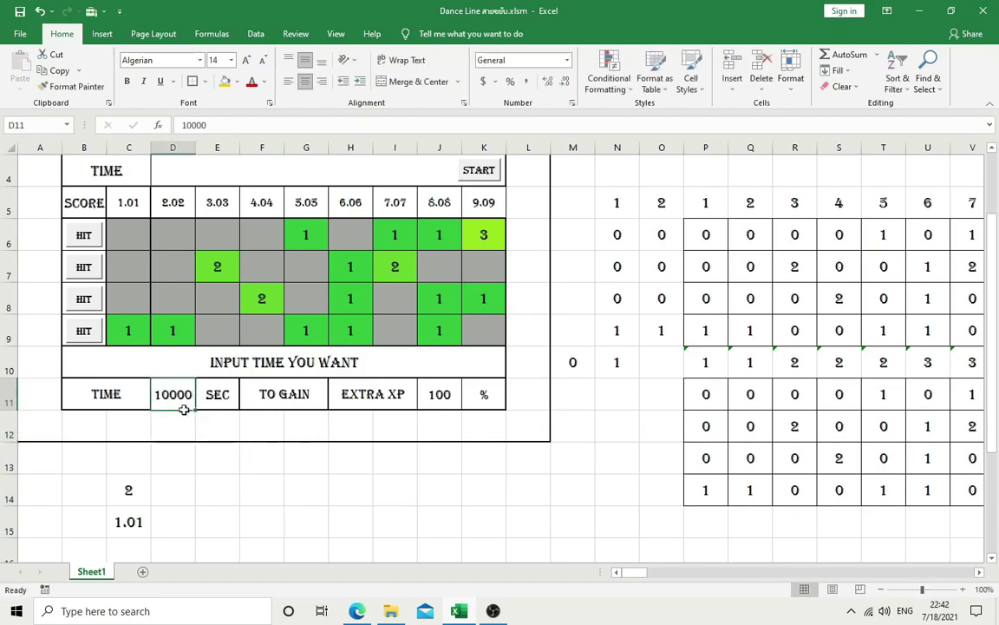
text(1)
key(Return)
Step: Inspect the timer display cell D4
scroll(282, 469, up, 1)
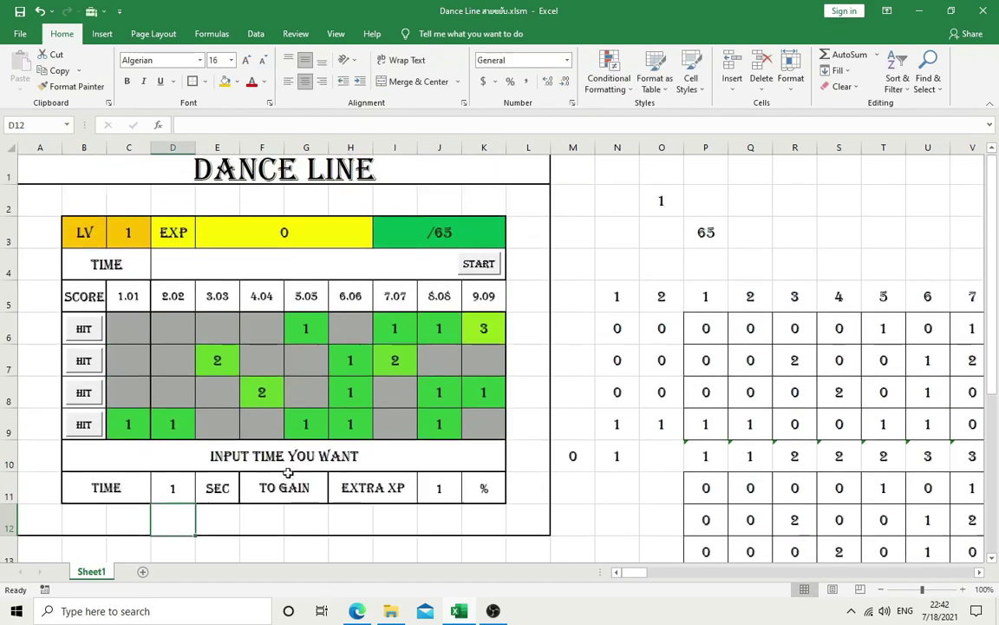
click(226, 260)
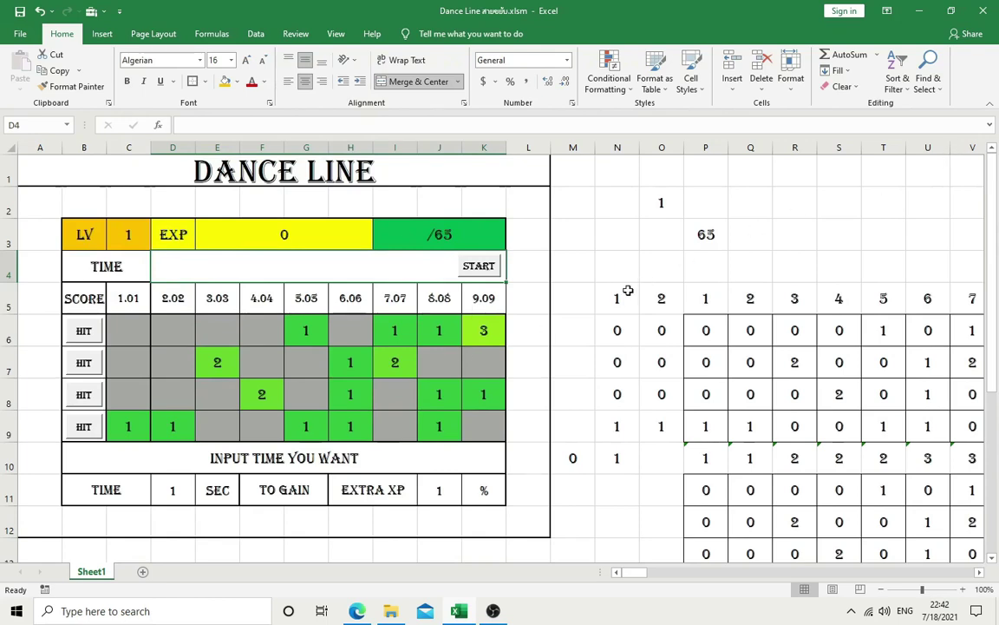
scroll(428, 337, down, 1)
scroll(388, 362, down, 2)
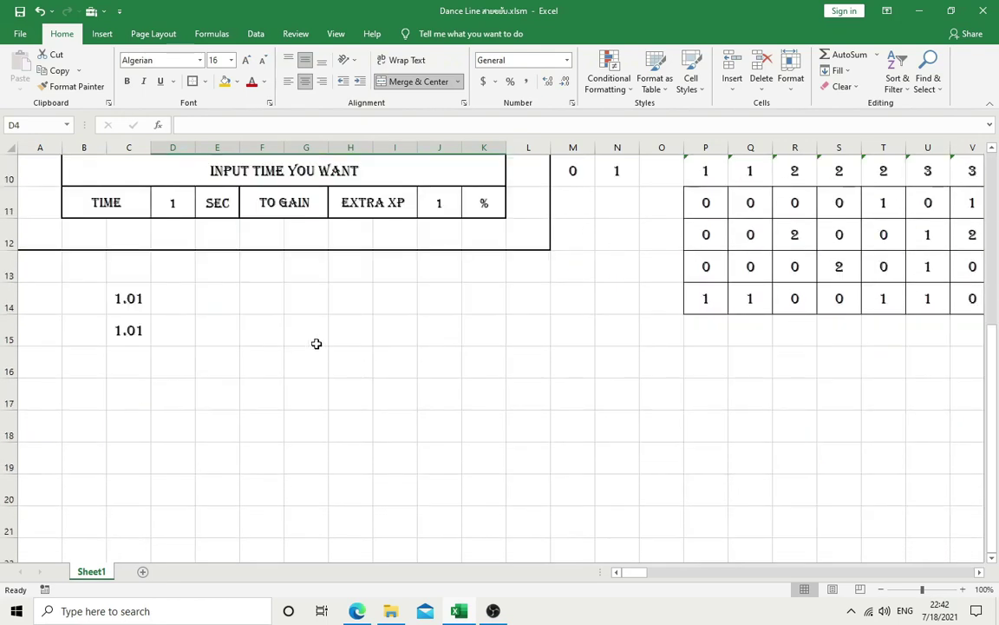
scroll(316, 343, up, 1)
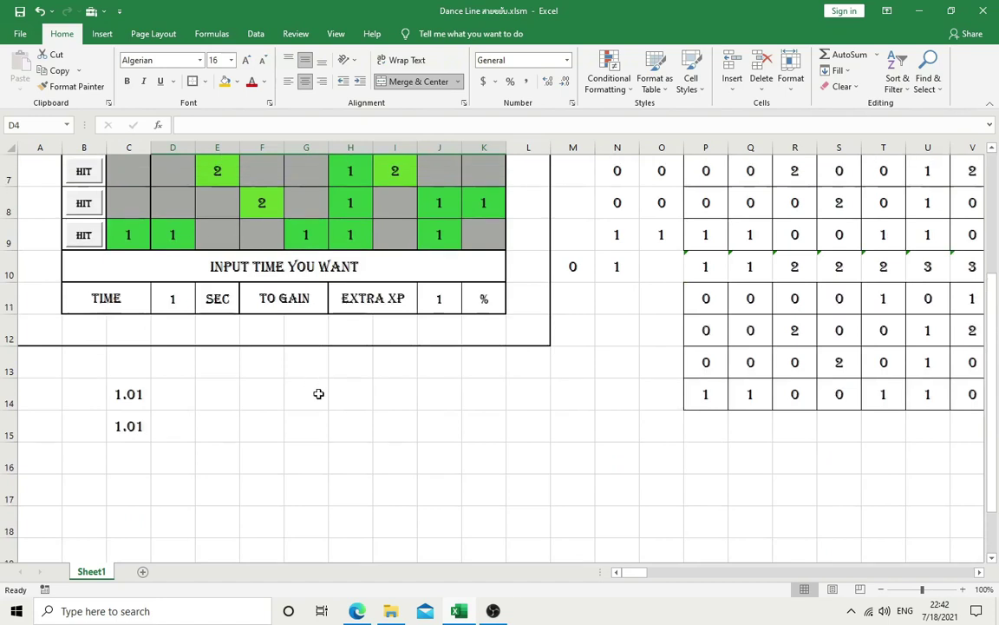
Step: Enter =NOW() in N14 to show the current date-time
click(619, 406)
text(=)
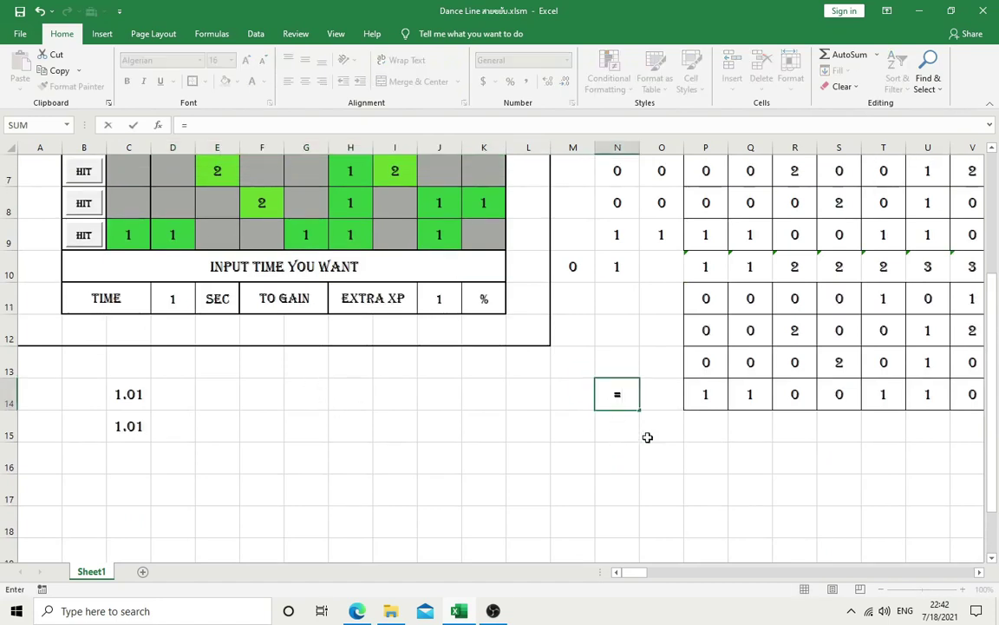
text(NOW())
key(Return)
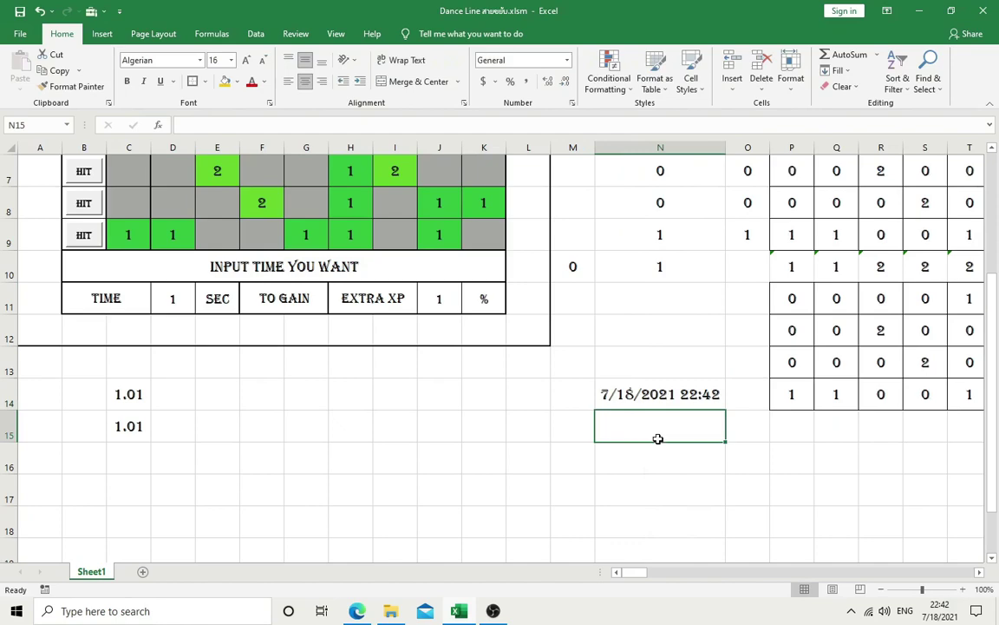
Step: Copy N14 and paste it into N15 as a fixed value
scroll(694, 449, up, 1)
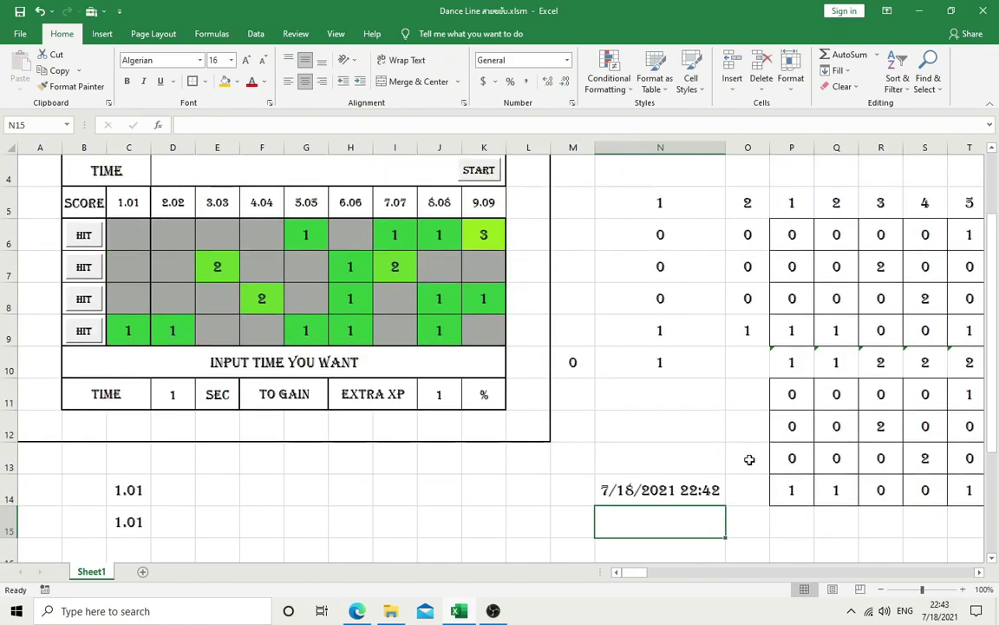
scroll(720, 425, down, 2)
right_click(642, 292)
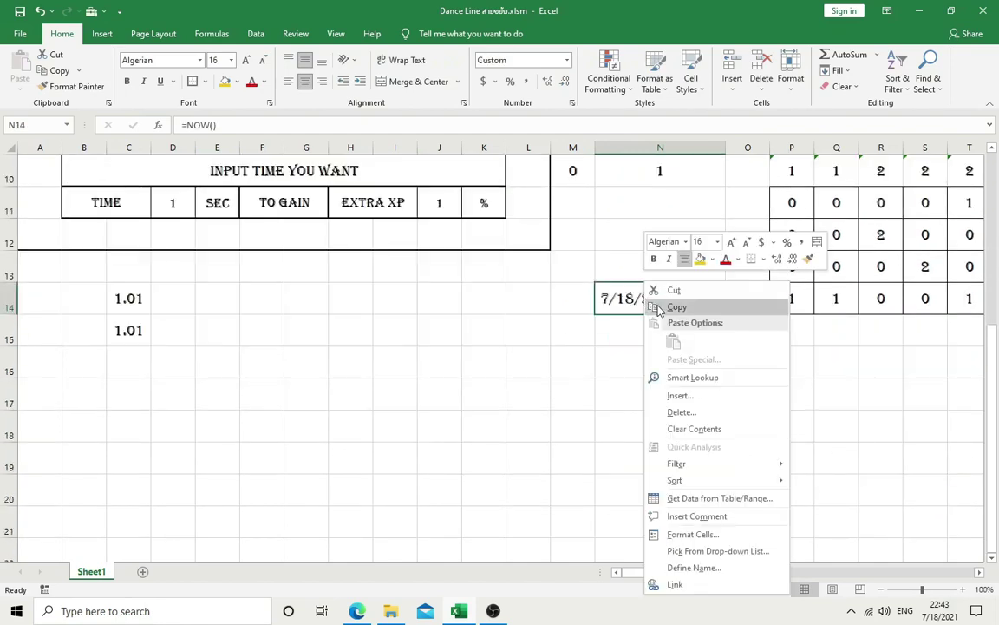
click(681, 306)
right_click(635, 336)
click(685, 79)
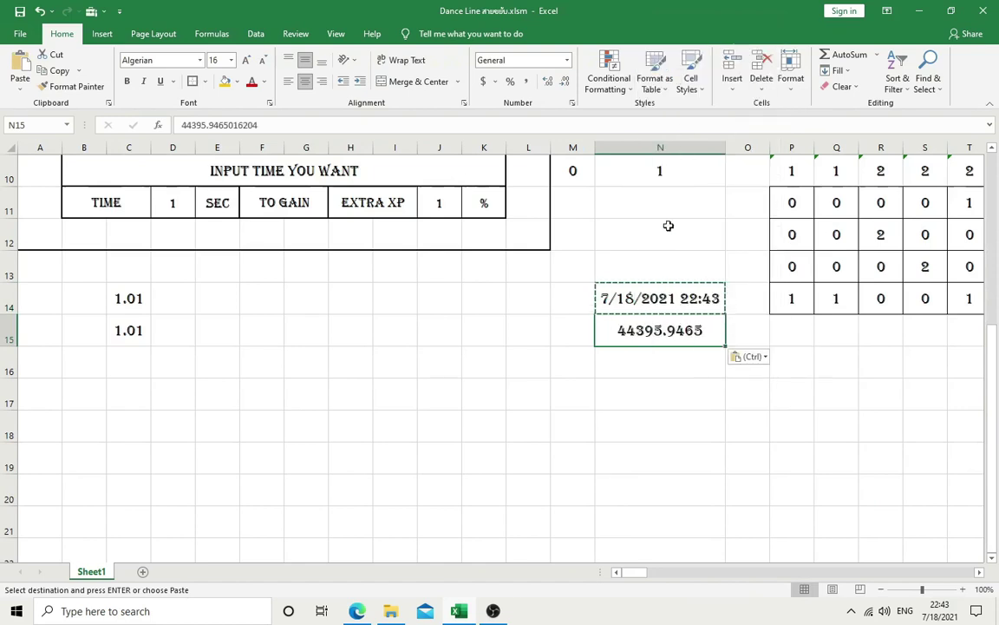
Step: Label M15 as START and M14 as NOW
click(575, 334)
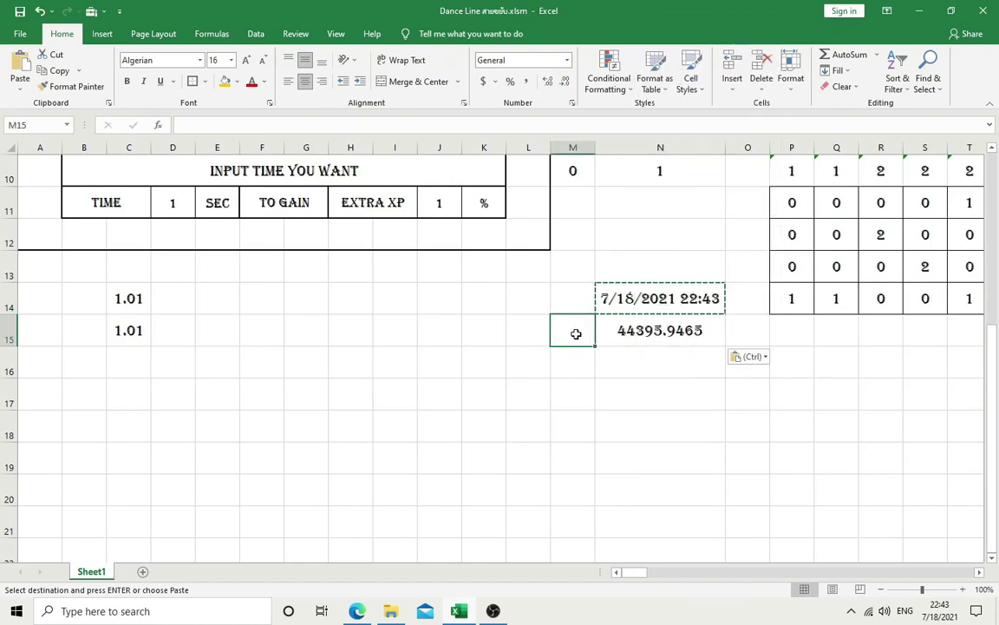
text(start)
key(Return)
key(Up)
key(Right)
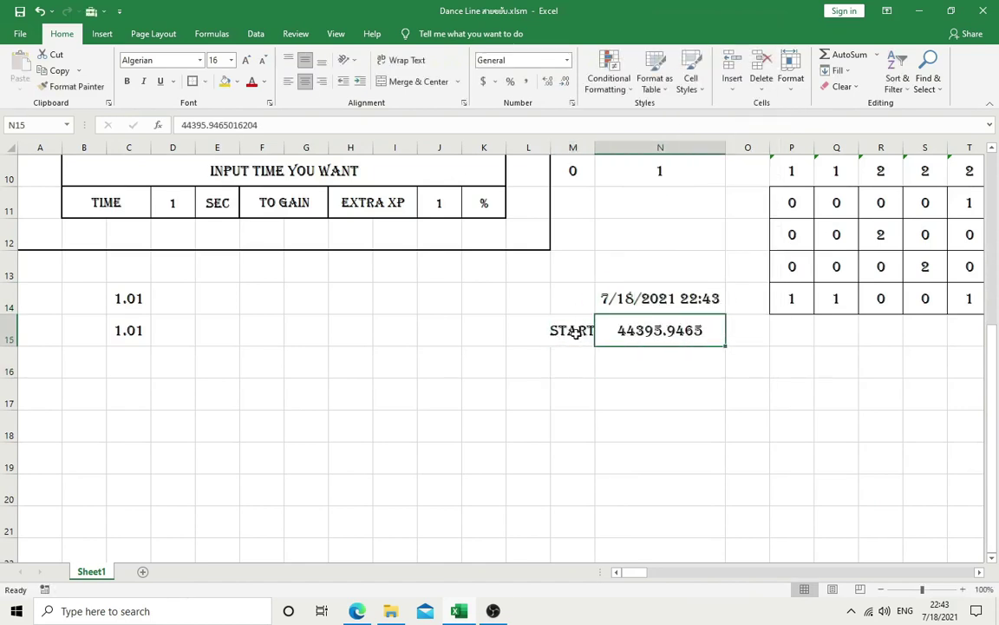
key(Left)
key(Up)
text(now)
key(Return)
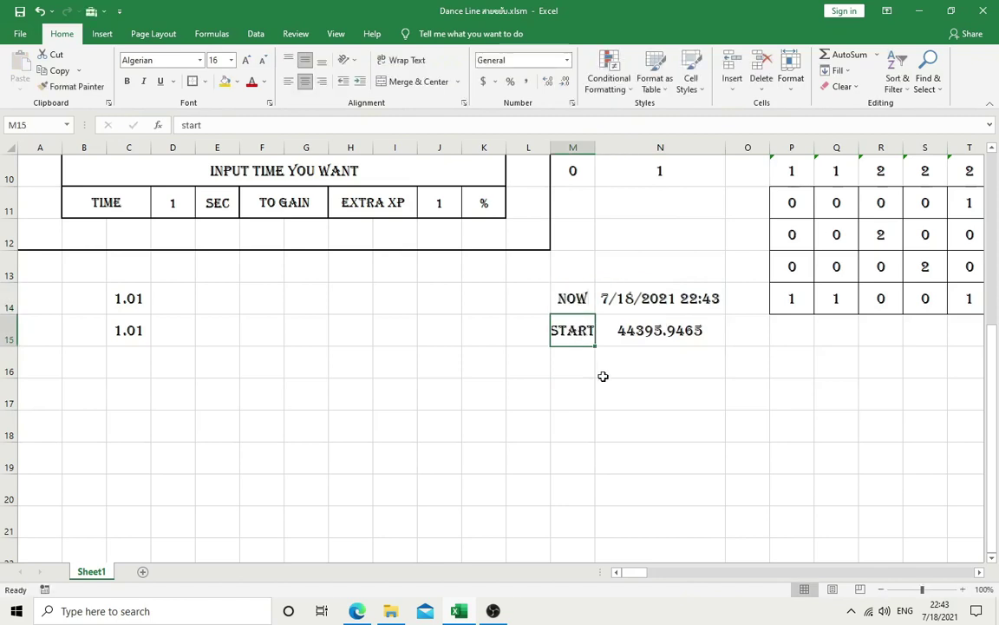
click(652, 372)
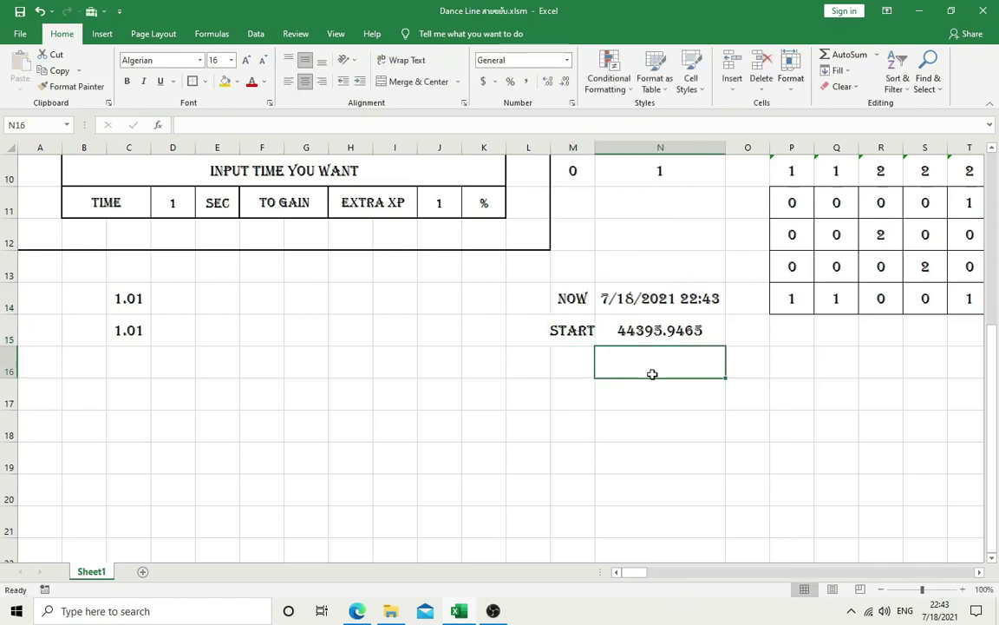
Step: Enter =(N14-N15)*86400 in N16 and format it as a plain number
text(=)
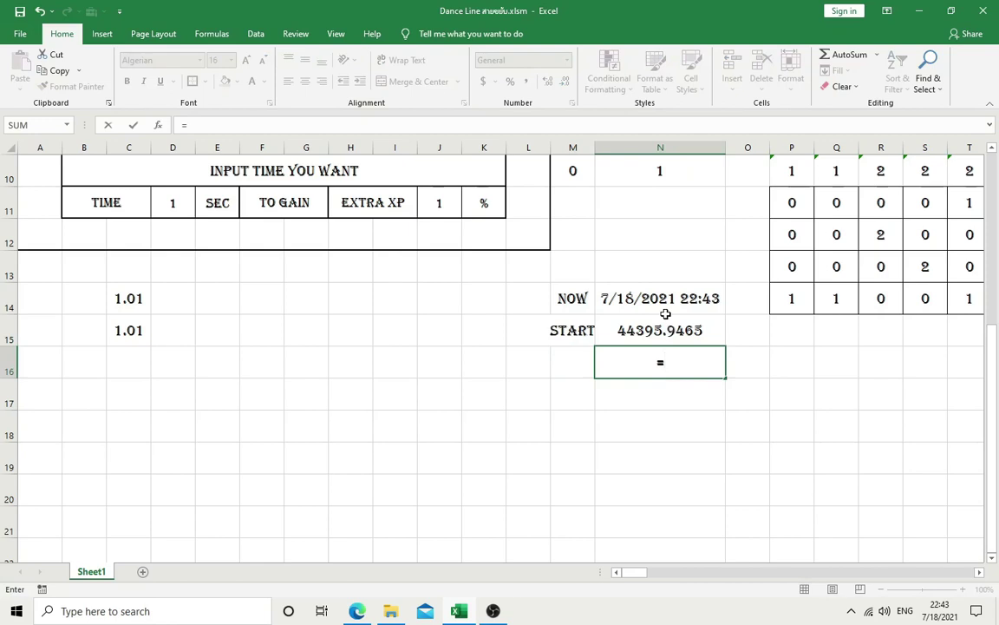
text(()
click(665, 308)
text(-)
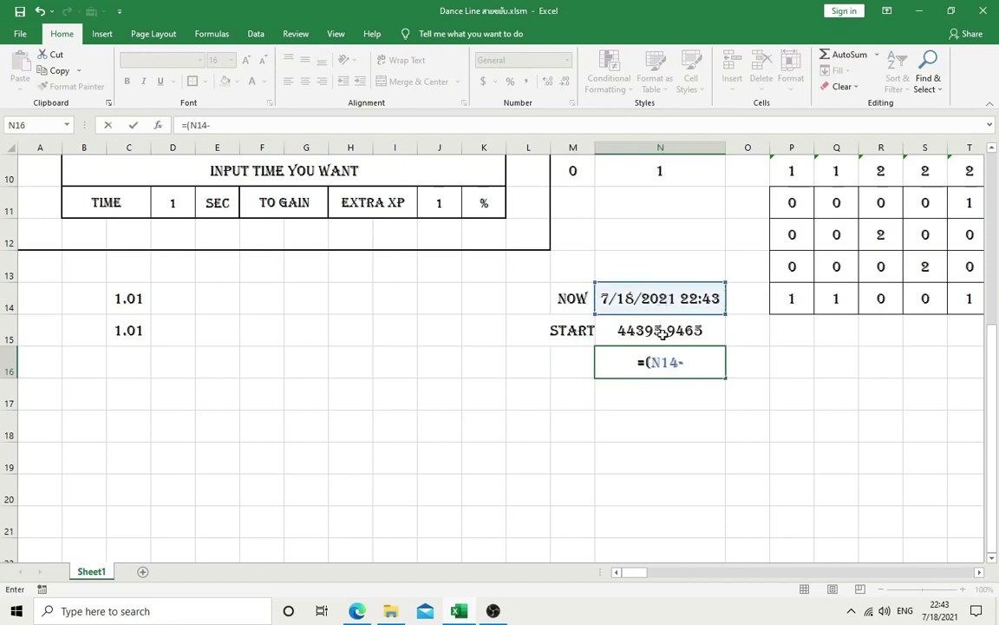
click(661, 333)
text()*864)
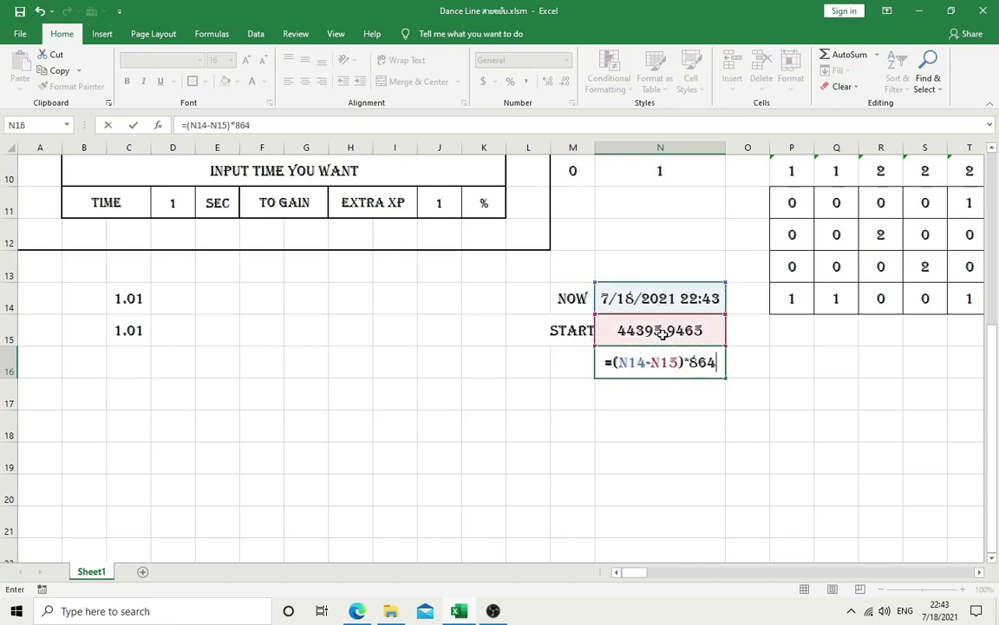
text(00)
key(Return)
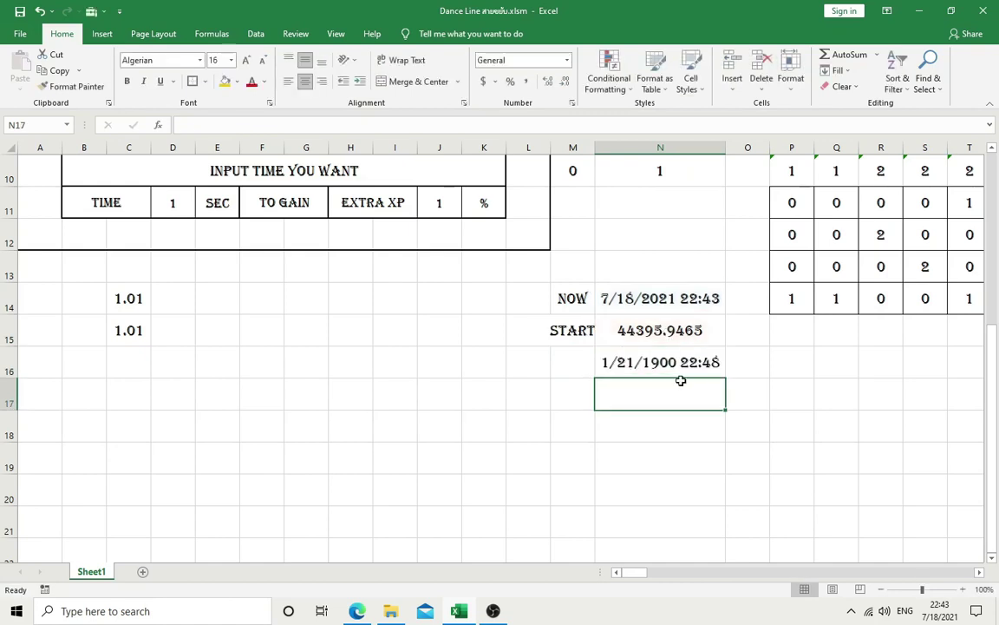
click(677, 371)
click(566, 60)
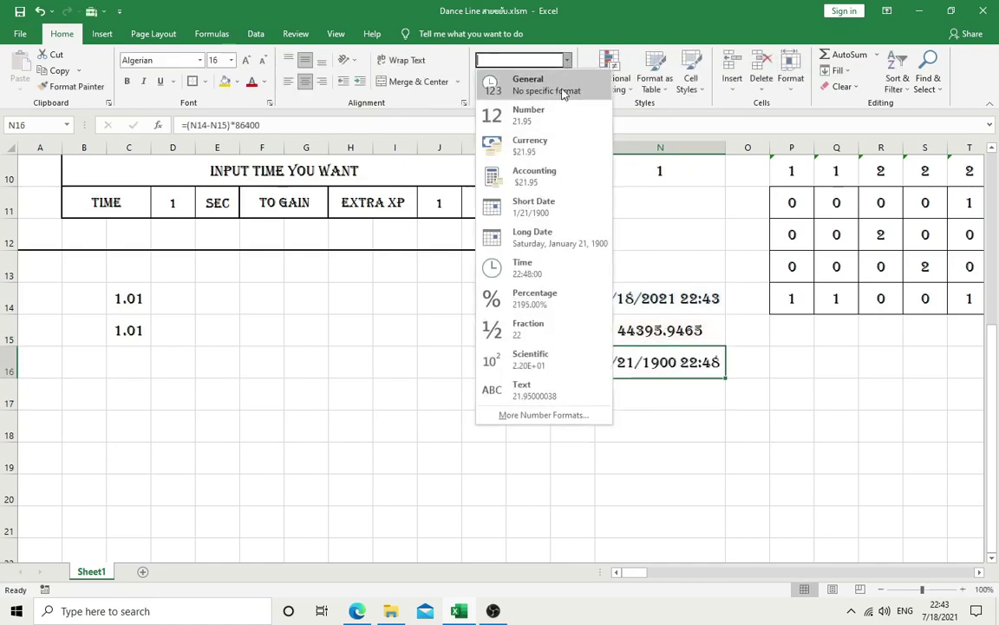
click(561, 107)
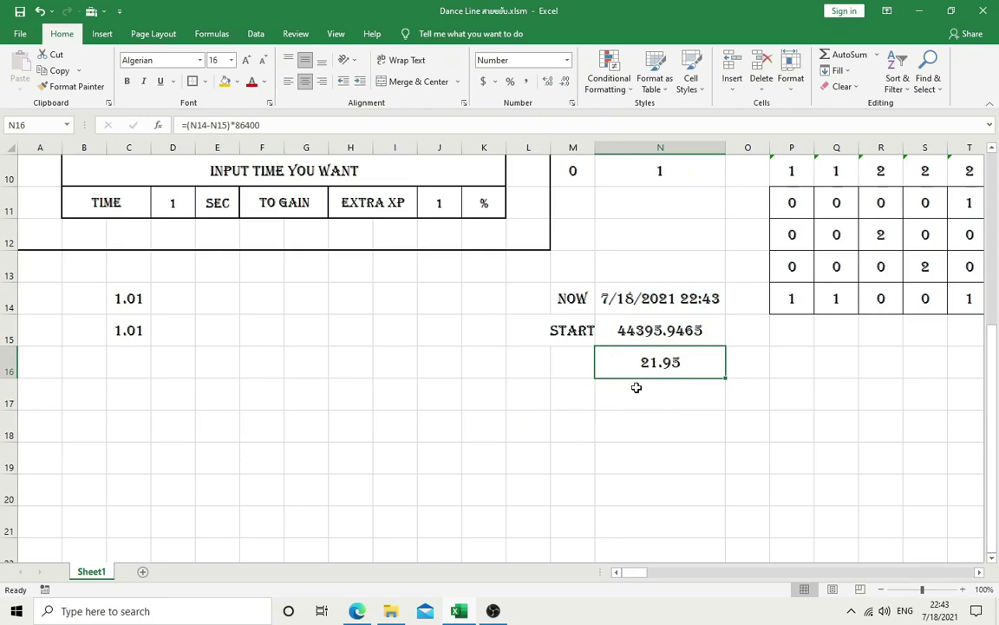
Step: Wrap N16's formula in ROUND to two decimals, showing 35.71 seconds
click(185, 125)
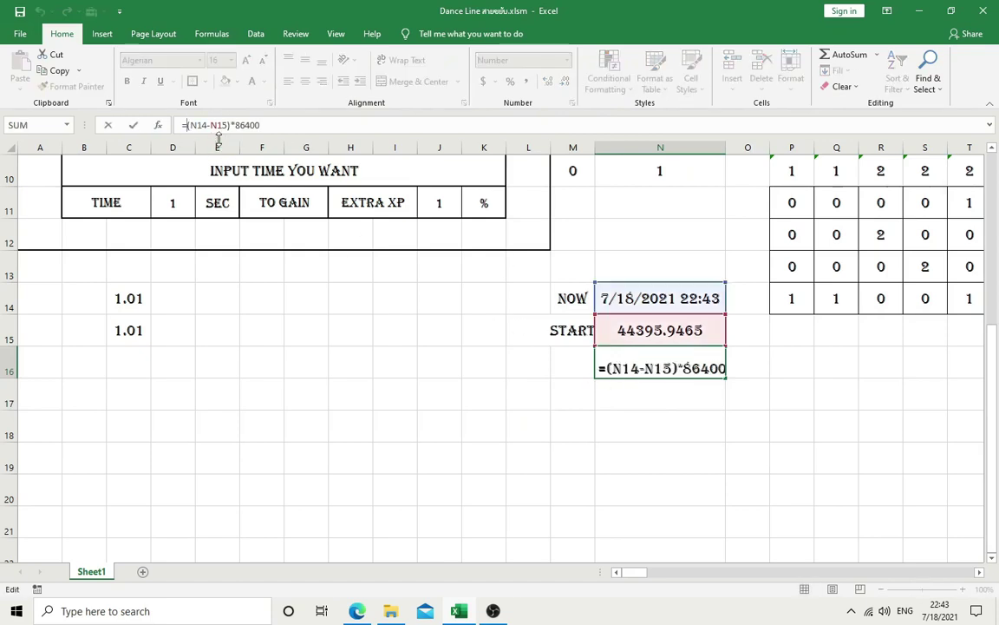
text(round()
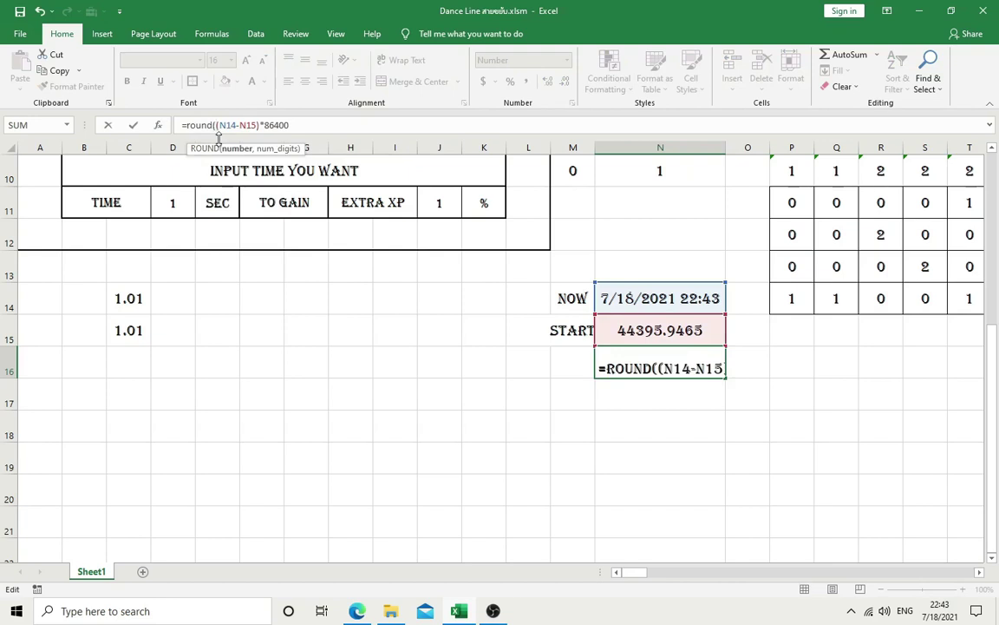
click(299, 127)
text(,2)
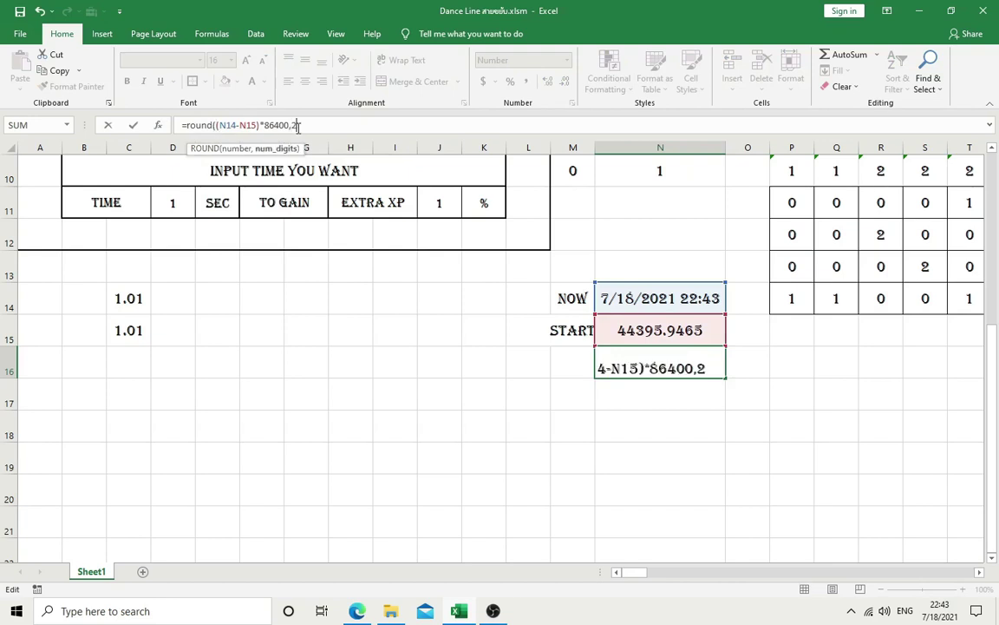
text())
key(Return)
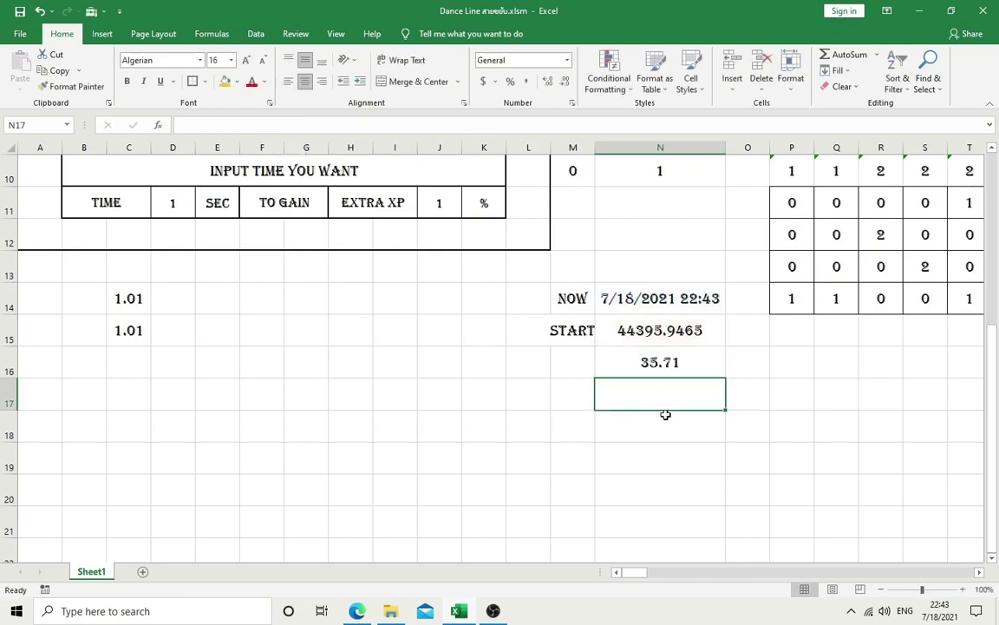
Step: Copy the time limit 1 from D11 into N17, undoing a mistaken paste into N18
scroll(663, 405, up, 3)
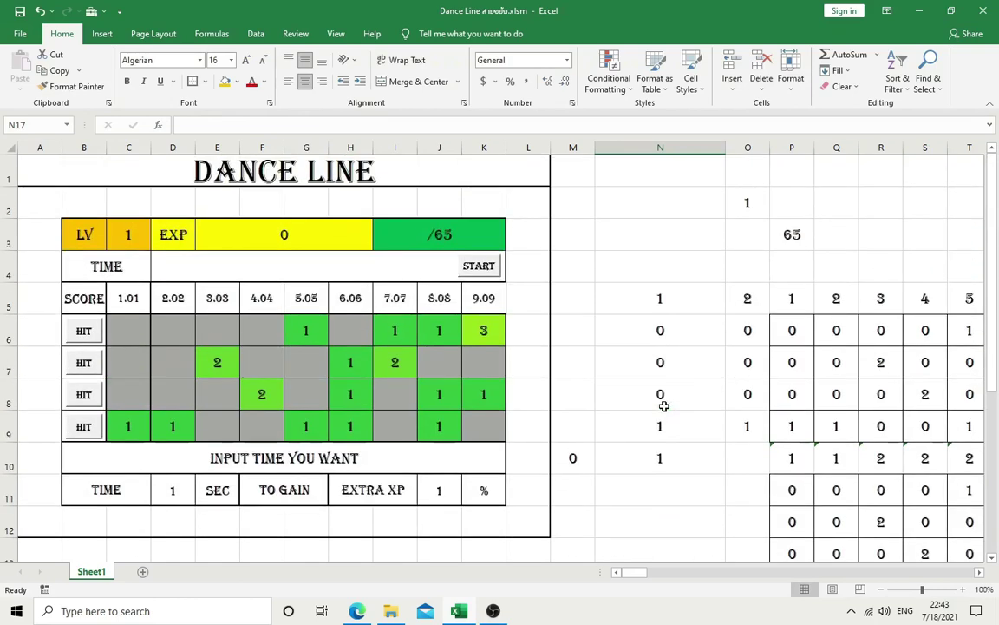
scroll(664, 405, down, 1)
scroll(664, 405, down, 1)
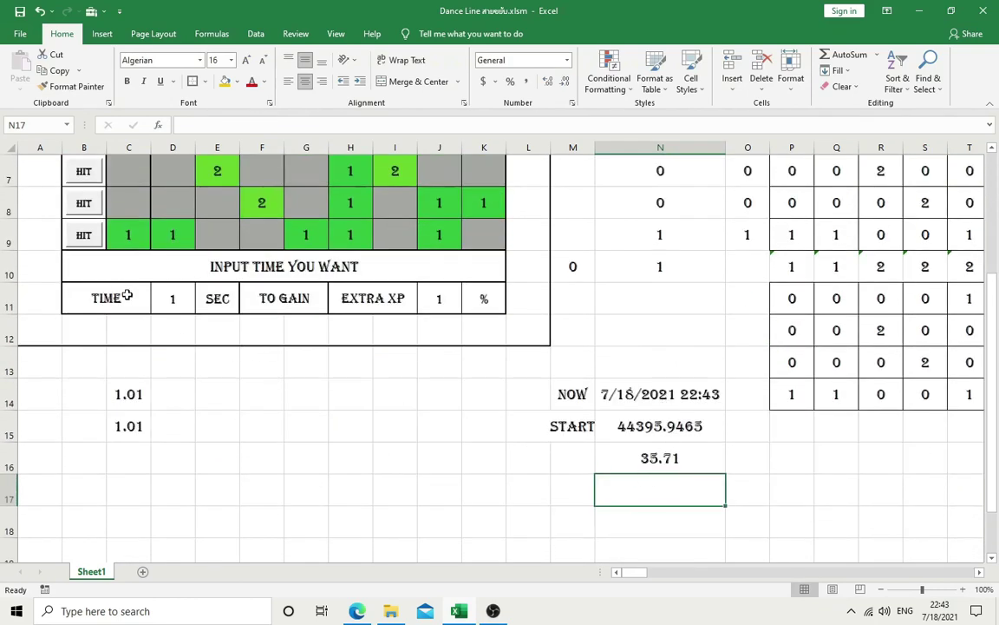
right_click(172, 299)
click(203, 308)
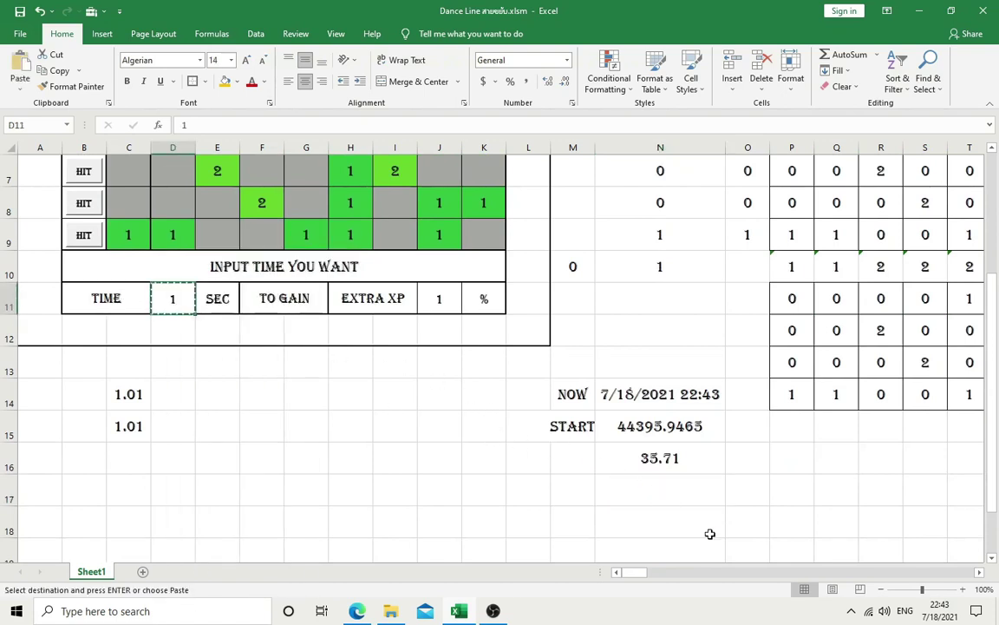
right_click(665, 526)
click(677, 272)
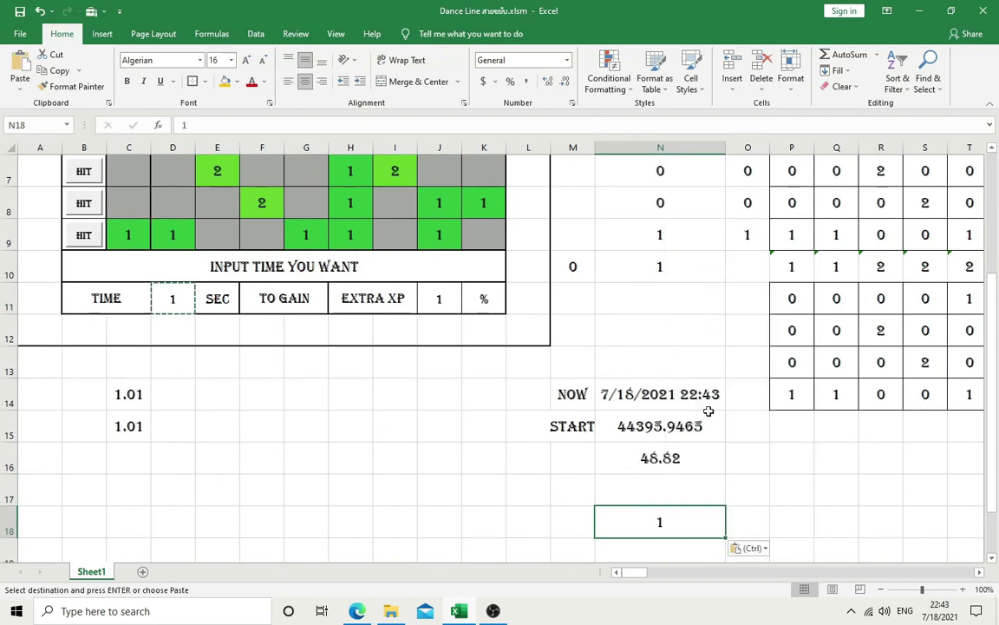
key(ctrl+z)
right_click(679, 500)
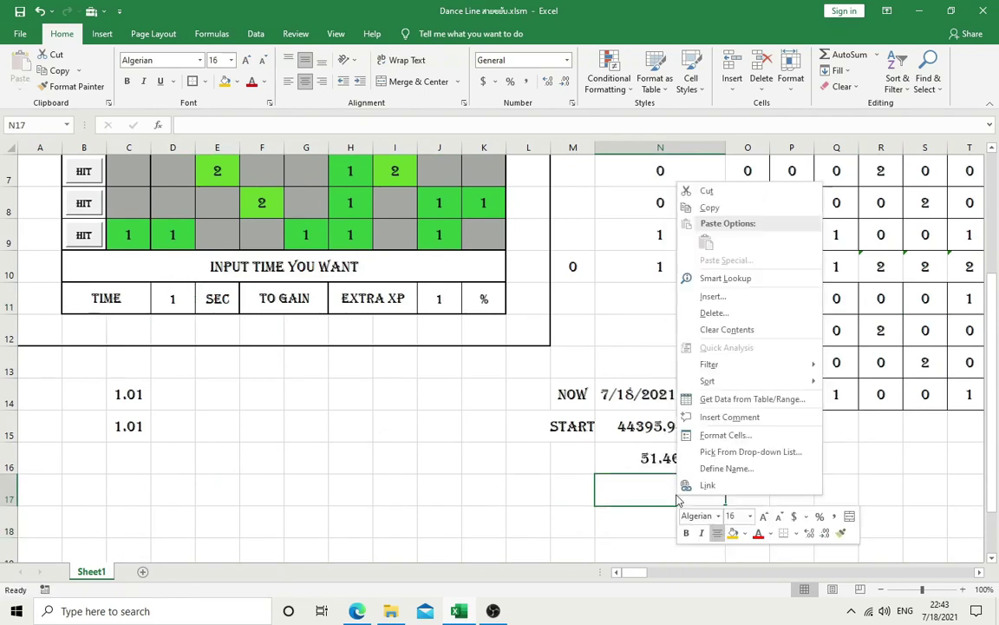
right_click(185, 295)
click(209, 303)
right_click(598, 467)
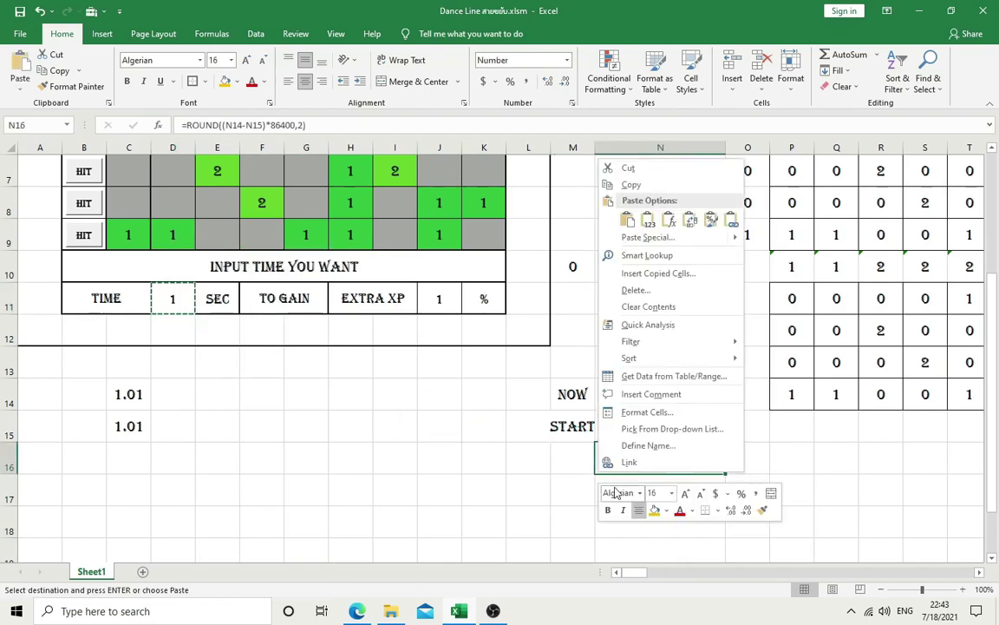
key(Escape)
right_click(649, 488)
click(694, 237)
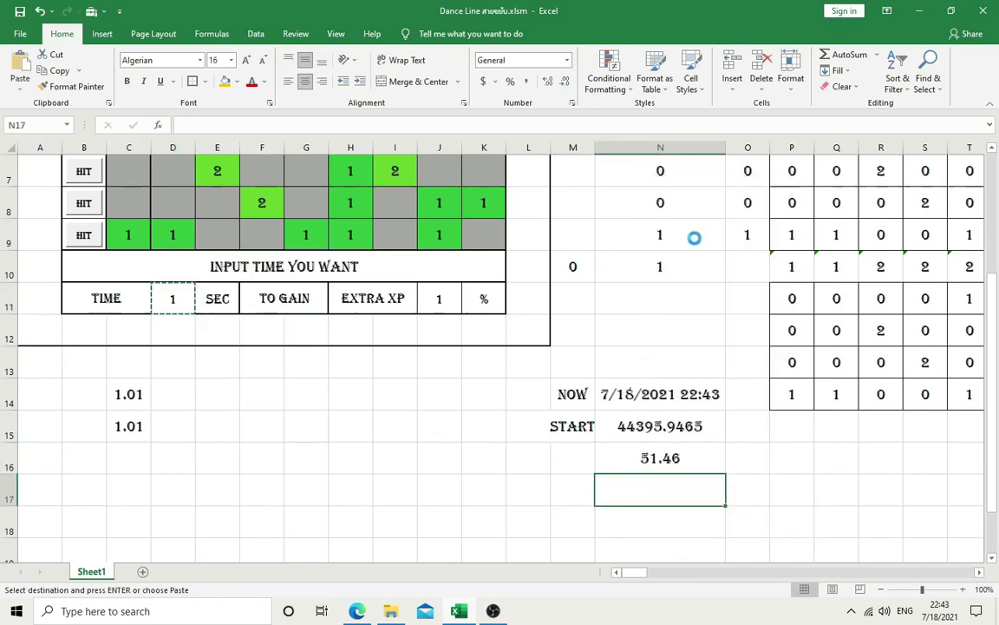
Step: Enter =MAX(0,N17-N16) in N18 so the remaining time shows 0.00
click(636, 528)
text(=)
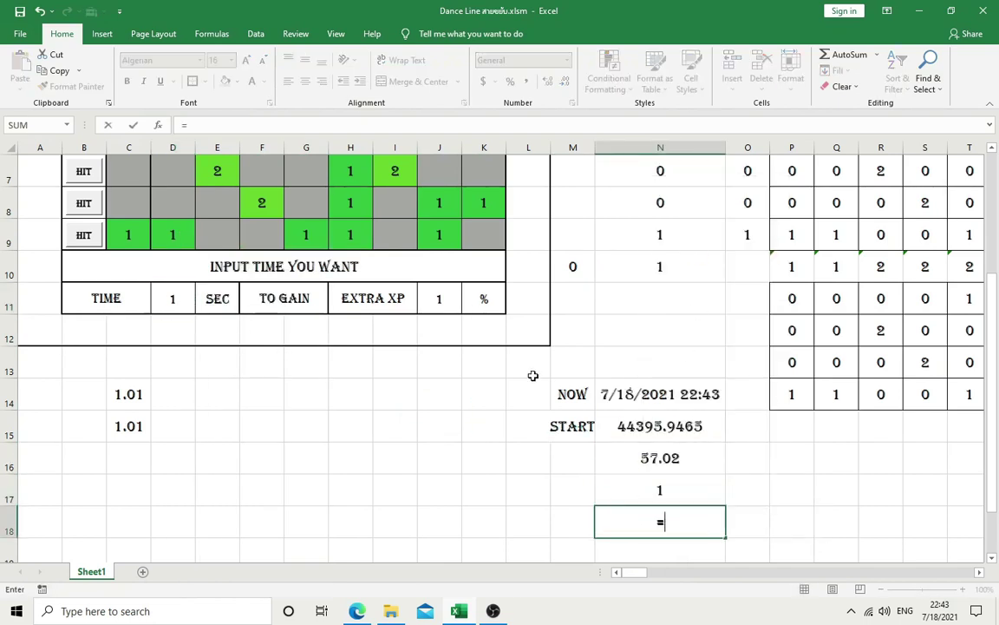
text(max(0,)
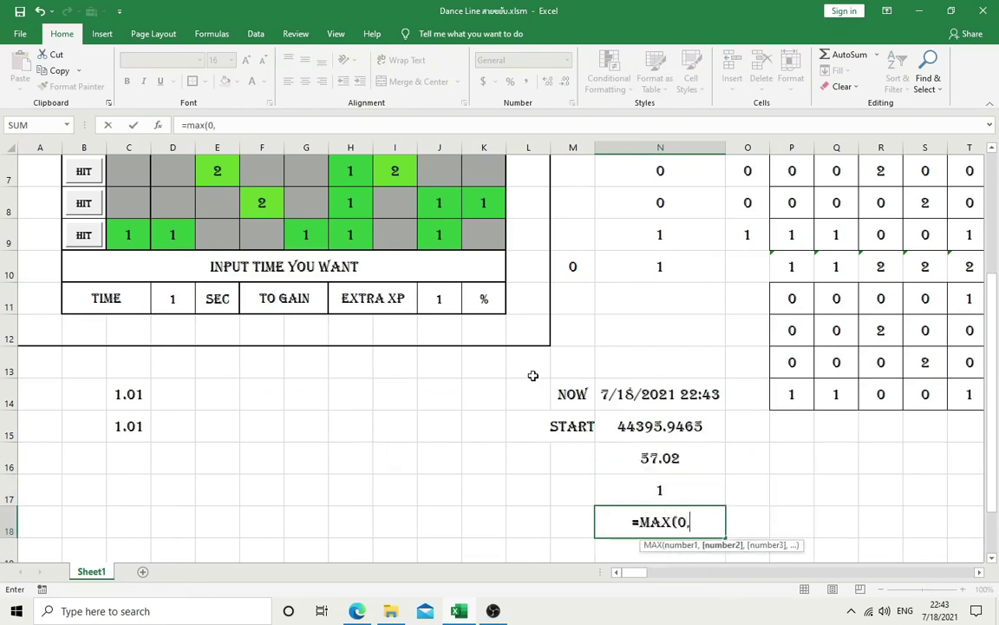
click(683, 491)
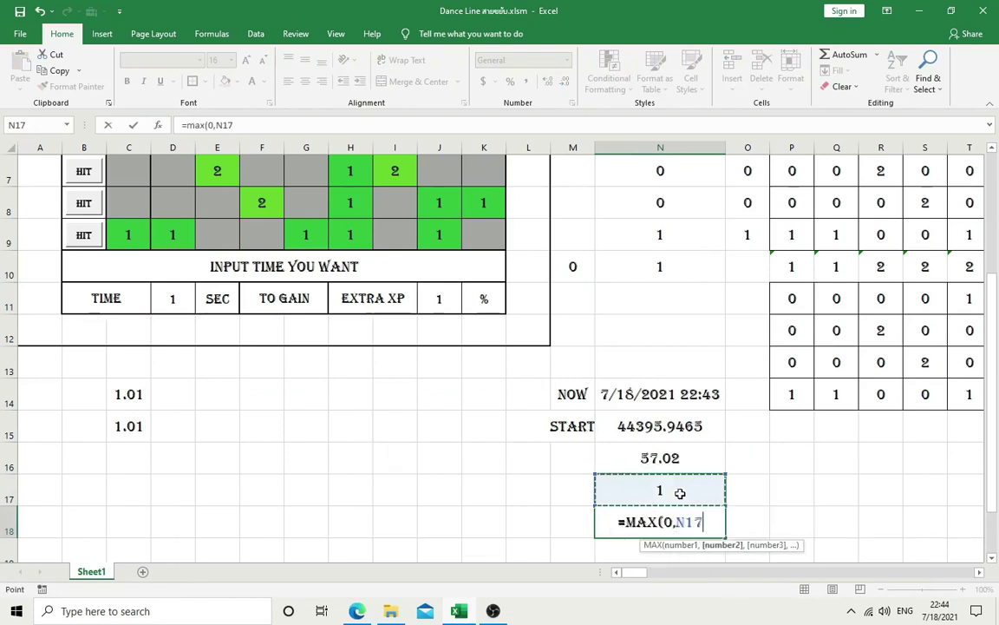
text(-)
click(680, 460)
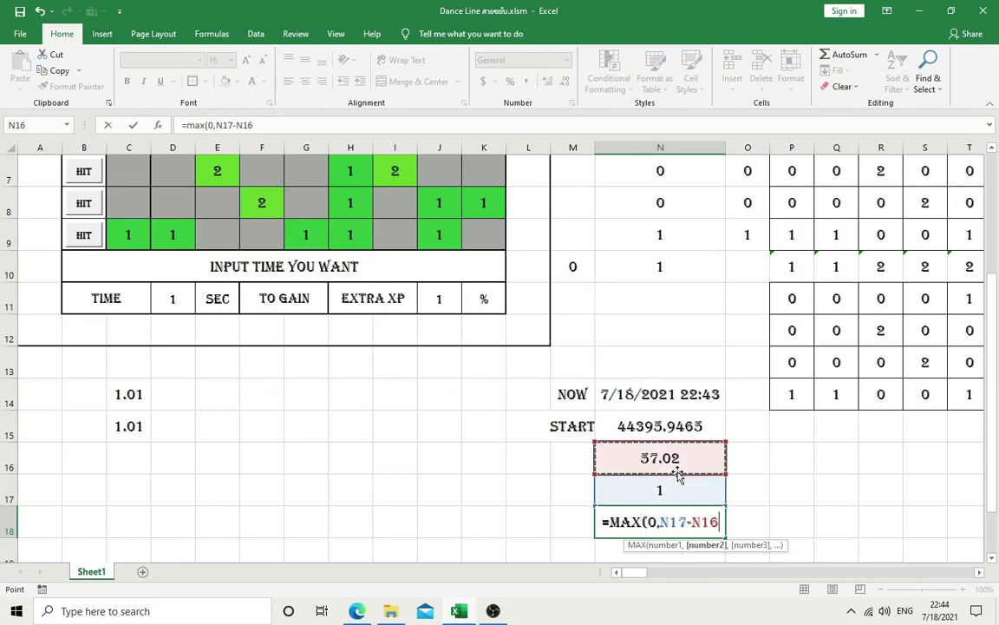
text())
key(Return)
click(745, 512)
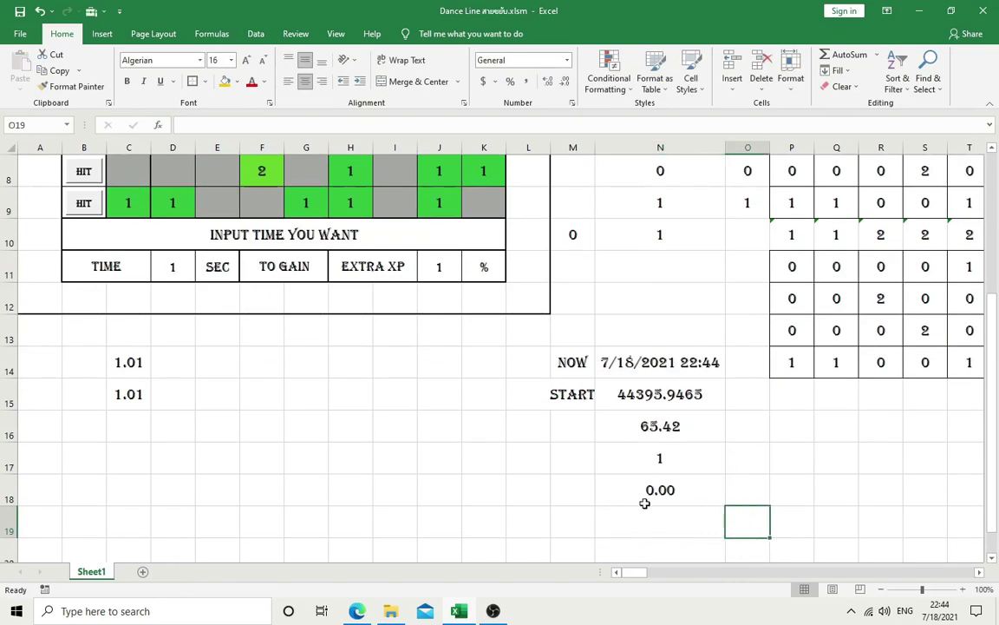
scroll(442, 453, up, 2)
Step: Link the TIME bar D4 to the remaining time with =N18
click(248, 236)
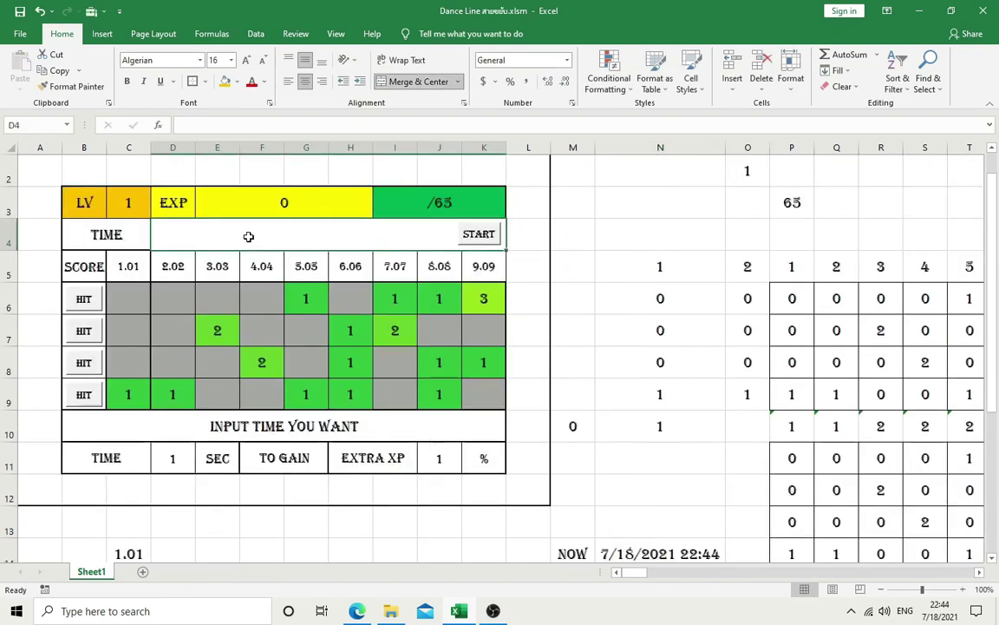
text(=)
scroll(741, 419, down, 2)
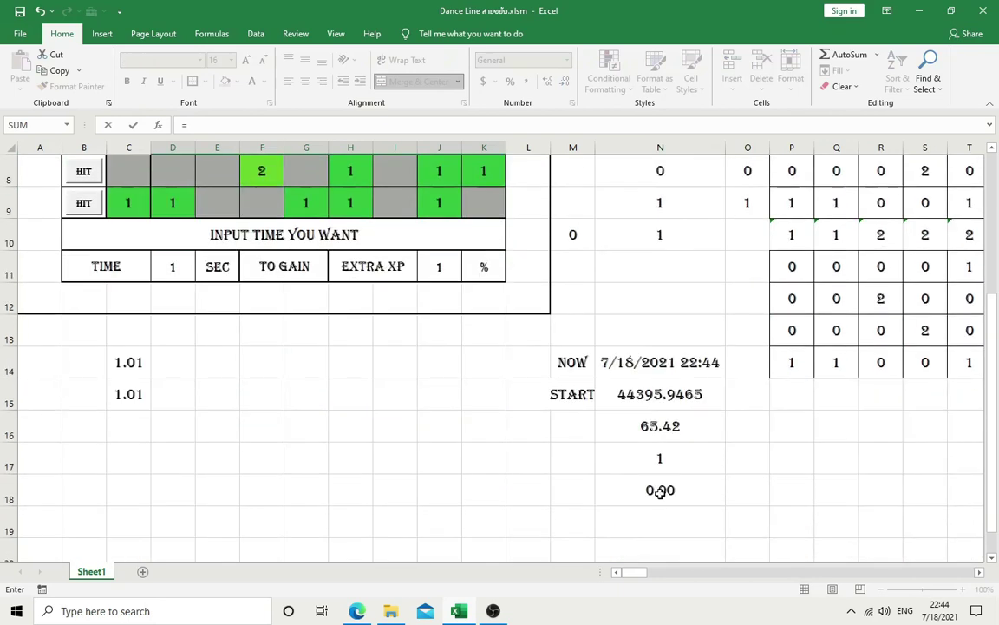
click(660, 491)
key(Return)
scroll(569, 453, up, 2)
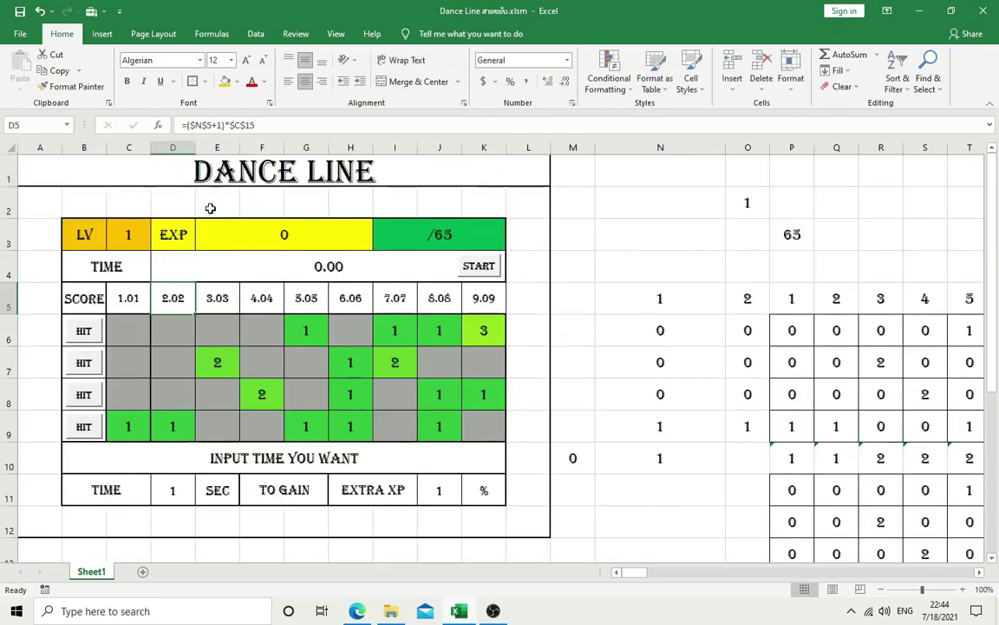
Step: Start a 3-Color Scale rule on D4 with Number types and a dark red minimum
click(228, 274)
click(609, 78)
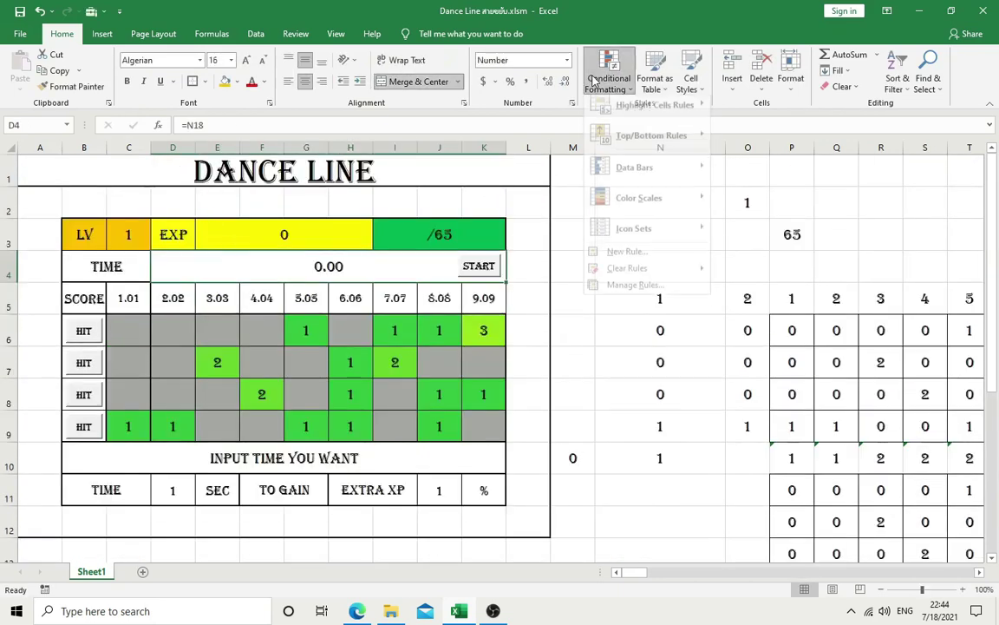
mouse_move(625, 207)
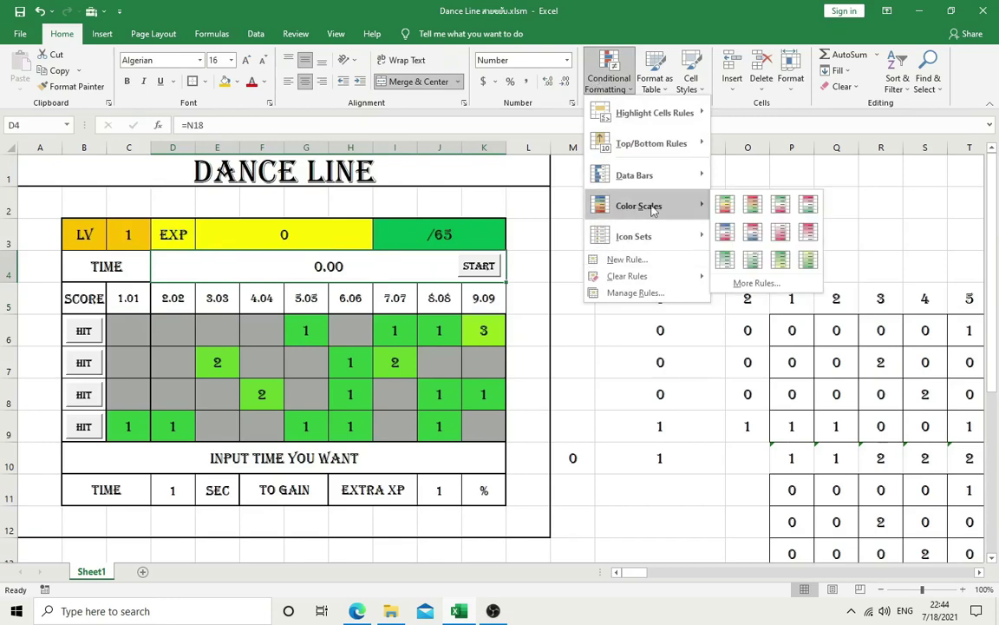
click(752, 284)
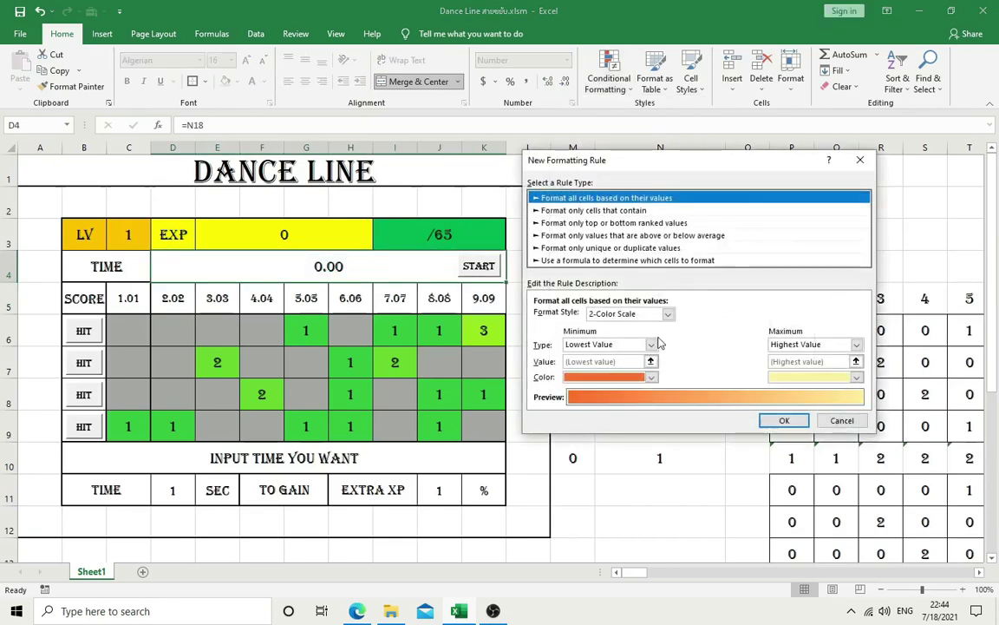
click(651, 344)
click(579, 366)
click(855, 345)
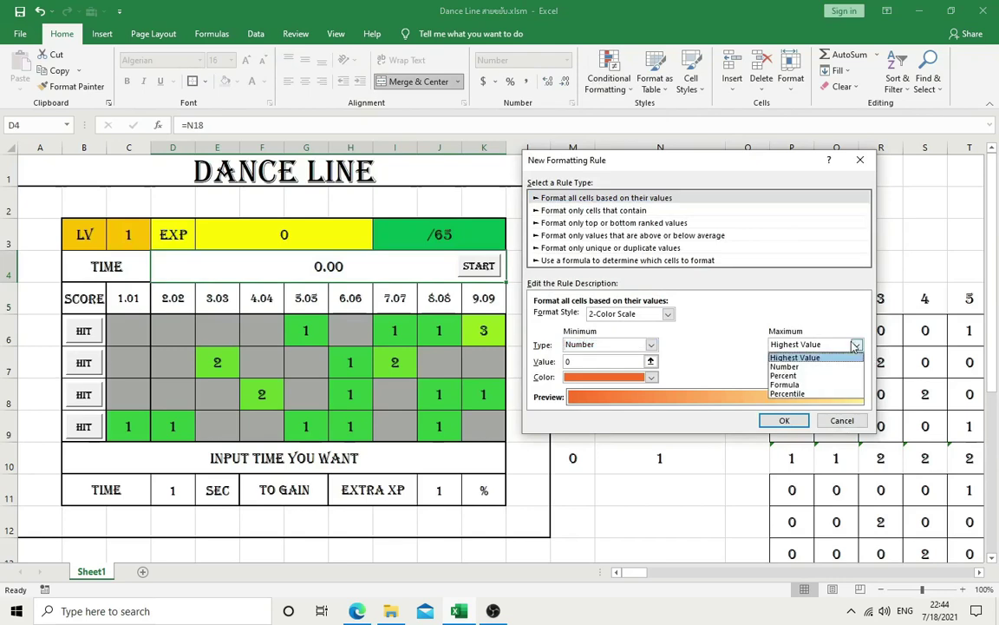
click(846, 366)
click(668, 313)
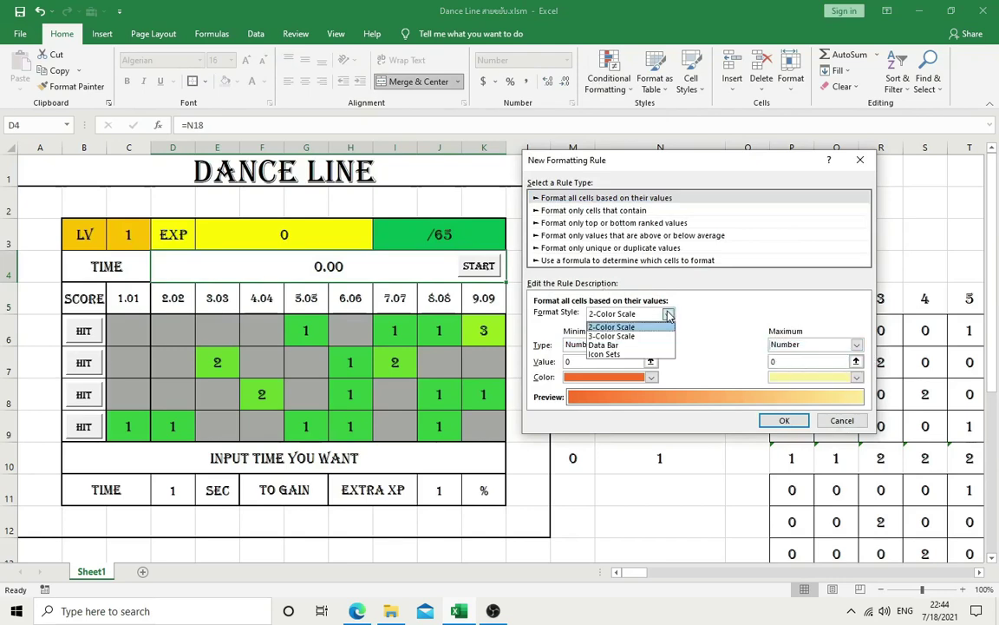
click(665, 337)
click(651, 378)
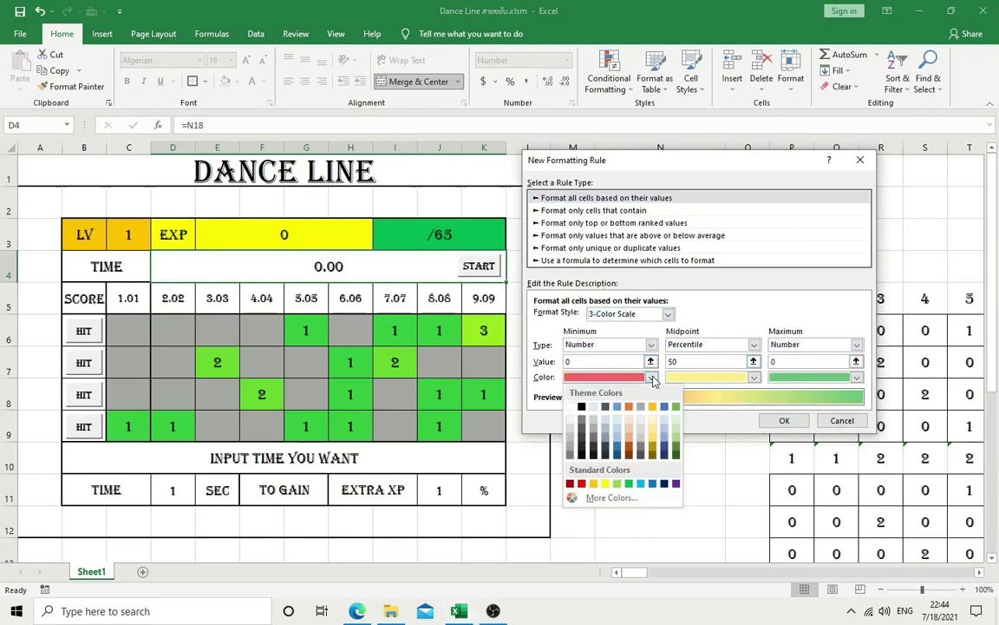
click(570, 483)
Step: Set the colour scale midpoint to Number =$N$17/2 in gold
click(753, 362)
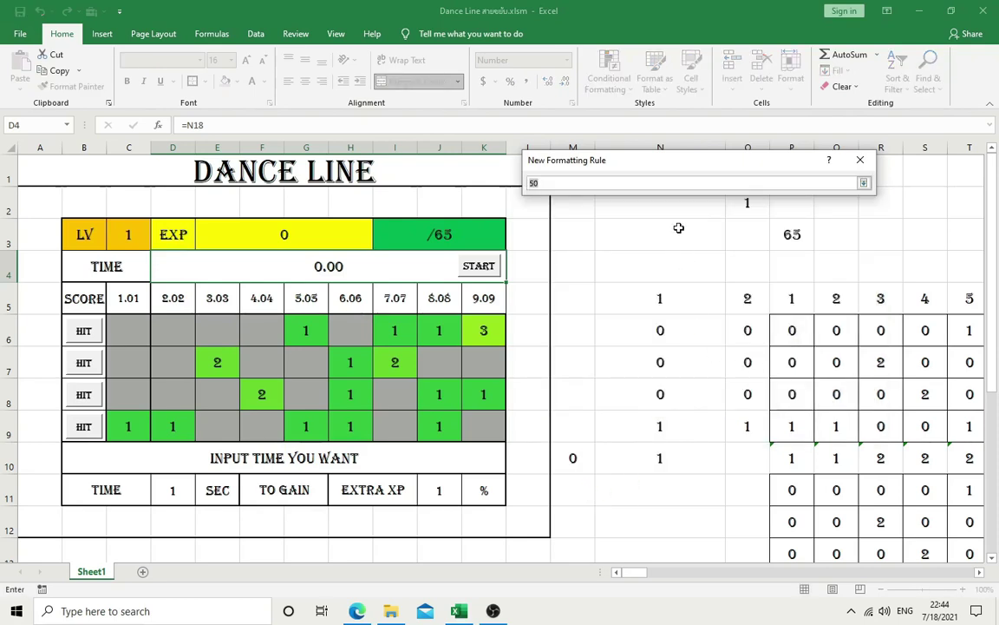
click(863, 182)
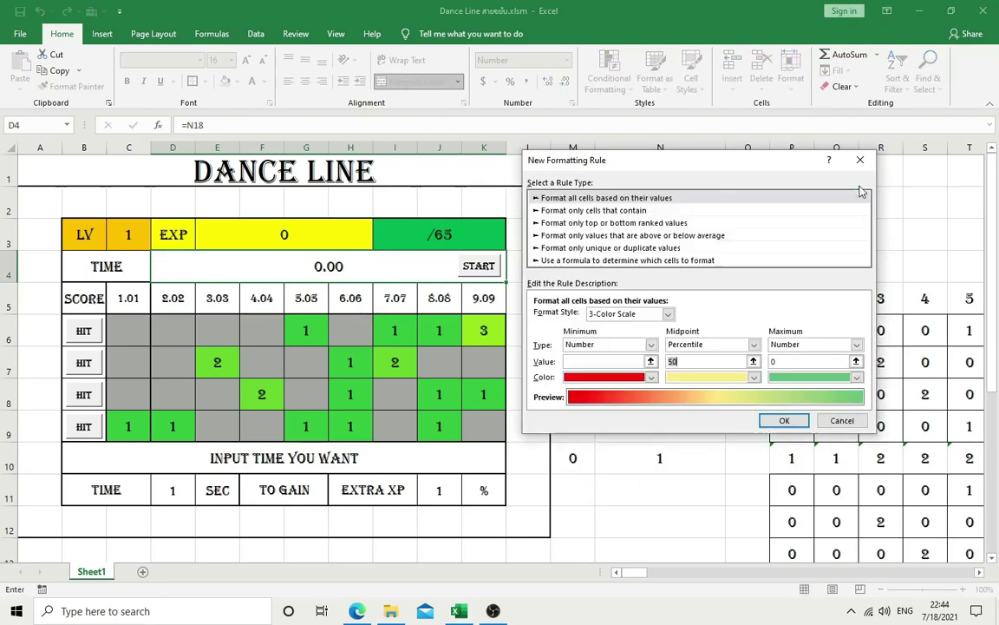
click(754, 345)
click(694, 358)
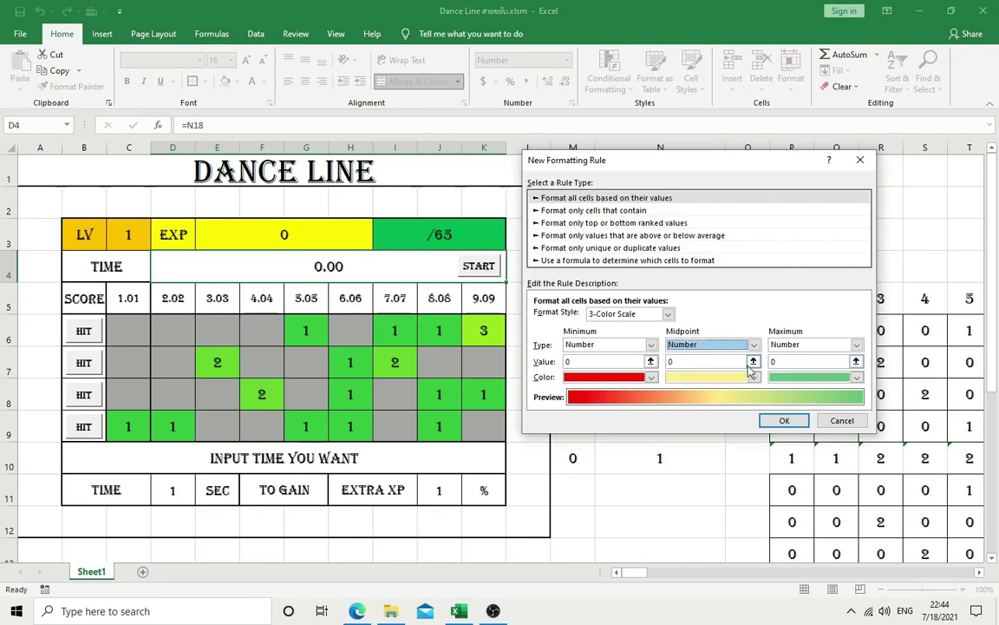
click(754, 361)
scroll(754, 357, down, 2)
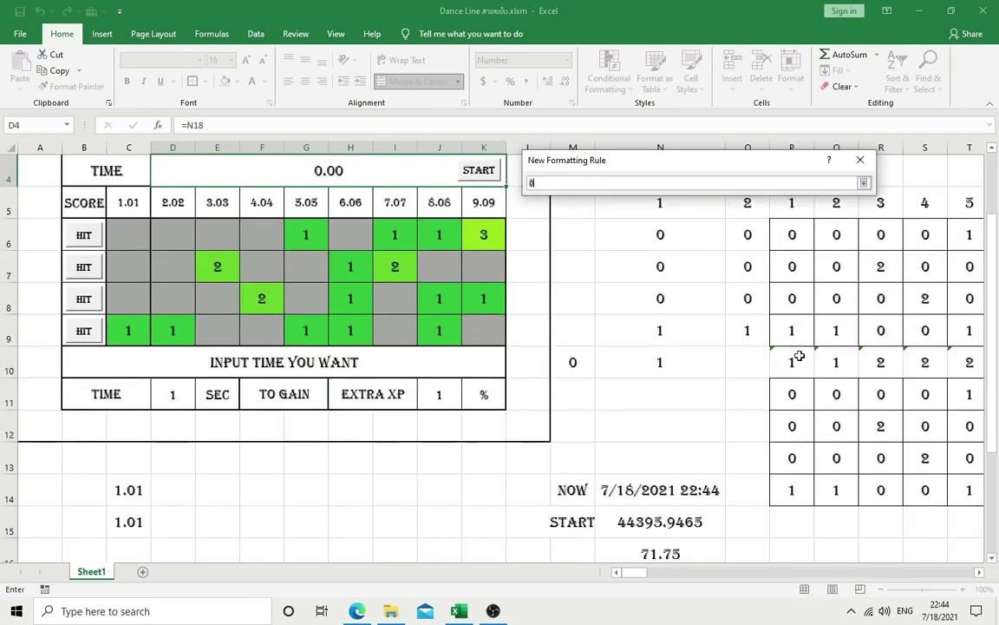
text(/)
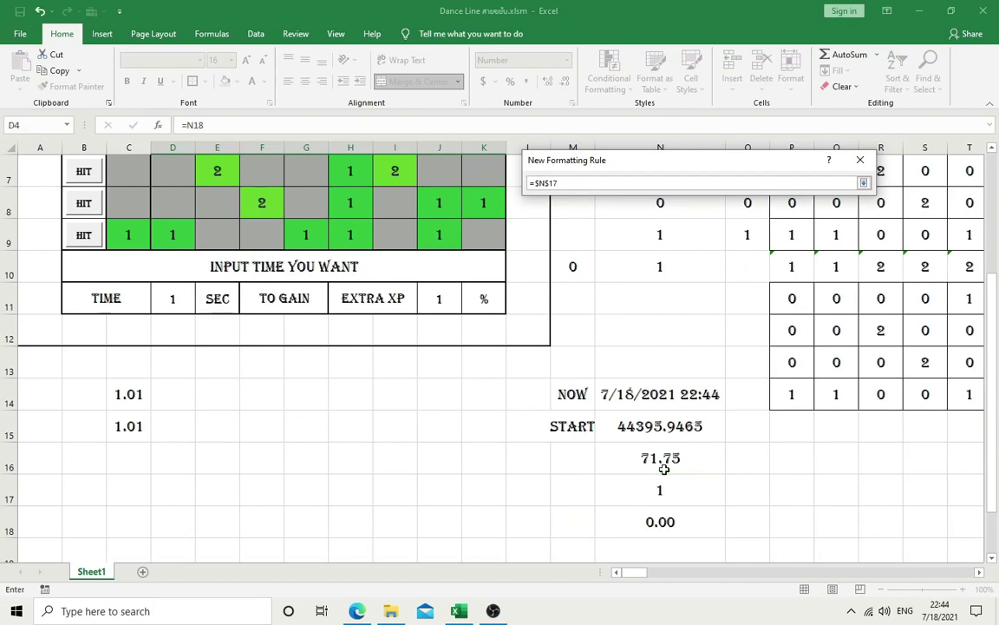
key(Down)
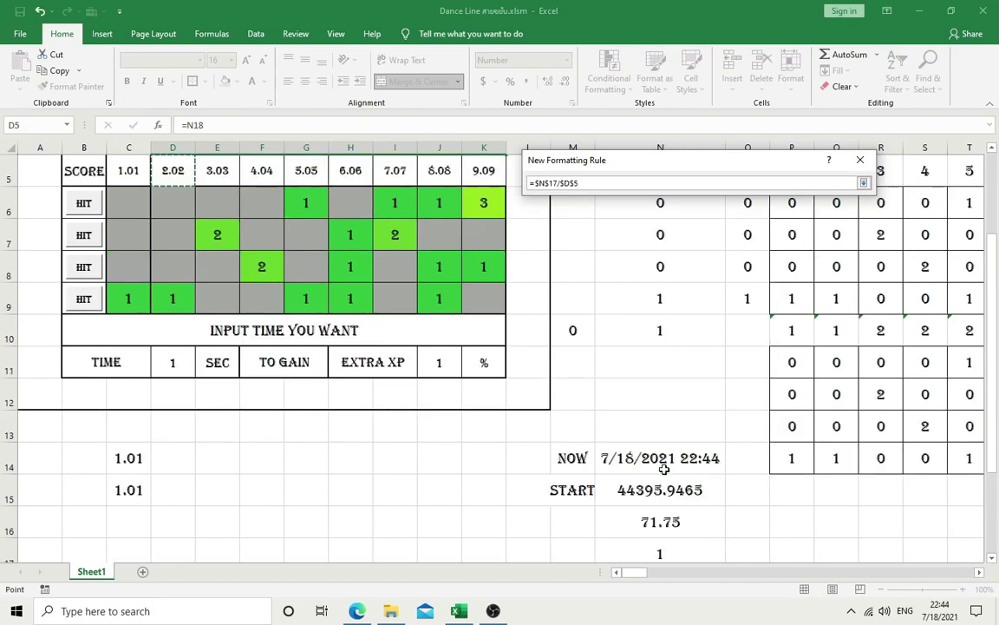
key(BackSpace)
text($)
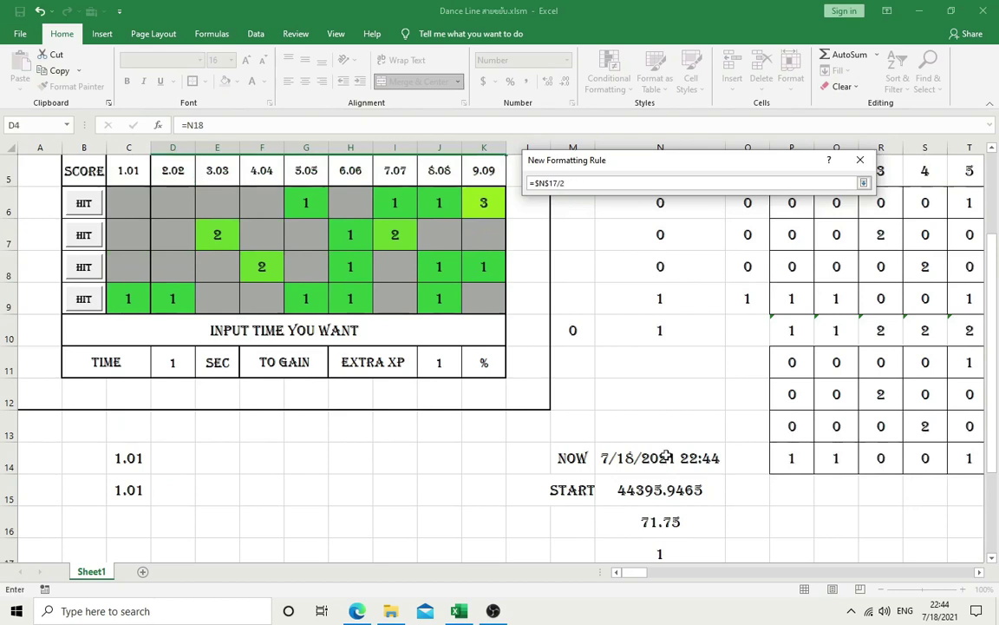
key(Return)
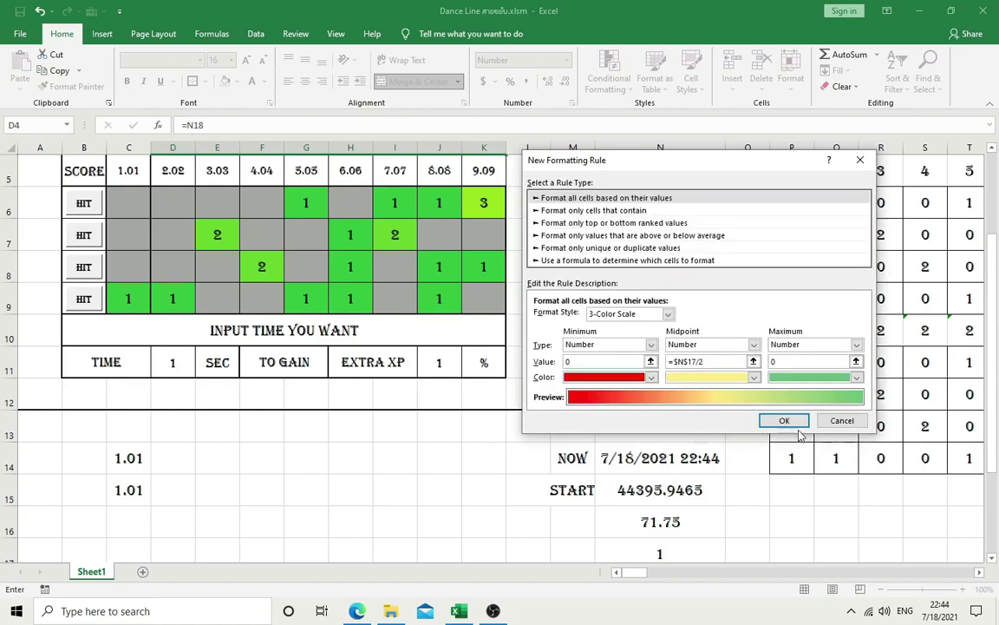
click(753, 377)
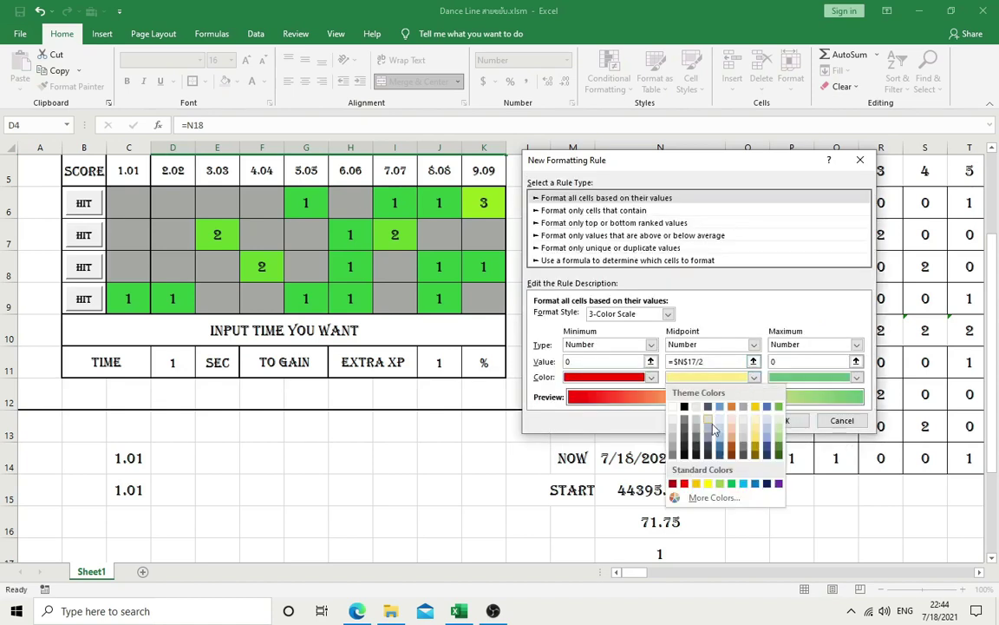
click(701, 483)
Step: Set the maximum to Number =$N$17 in green and apply the rule
click(856, 344)
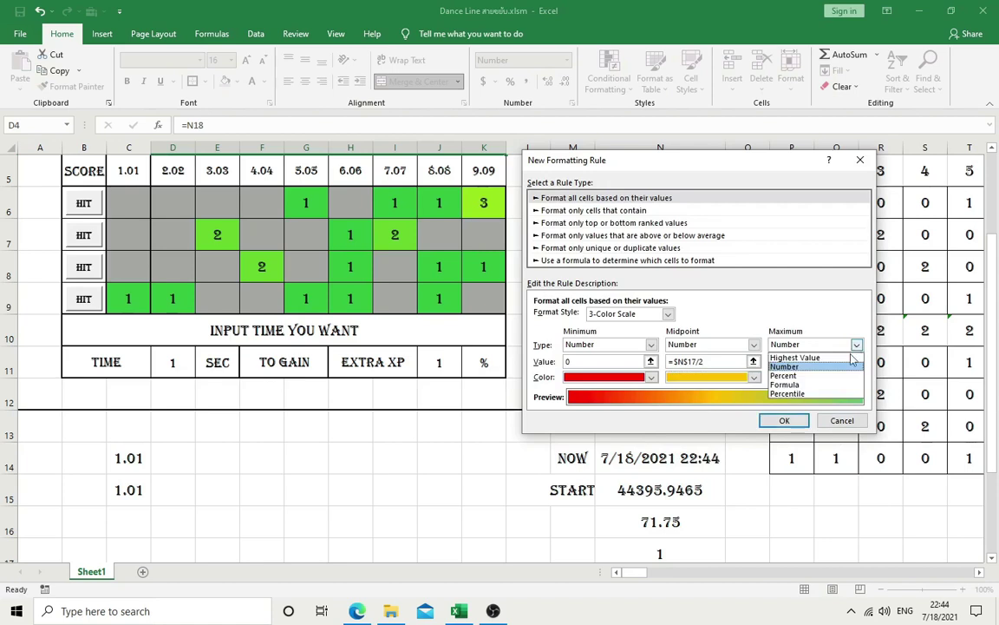
click(850, 366)
click(856, 361)
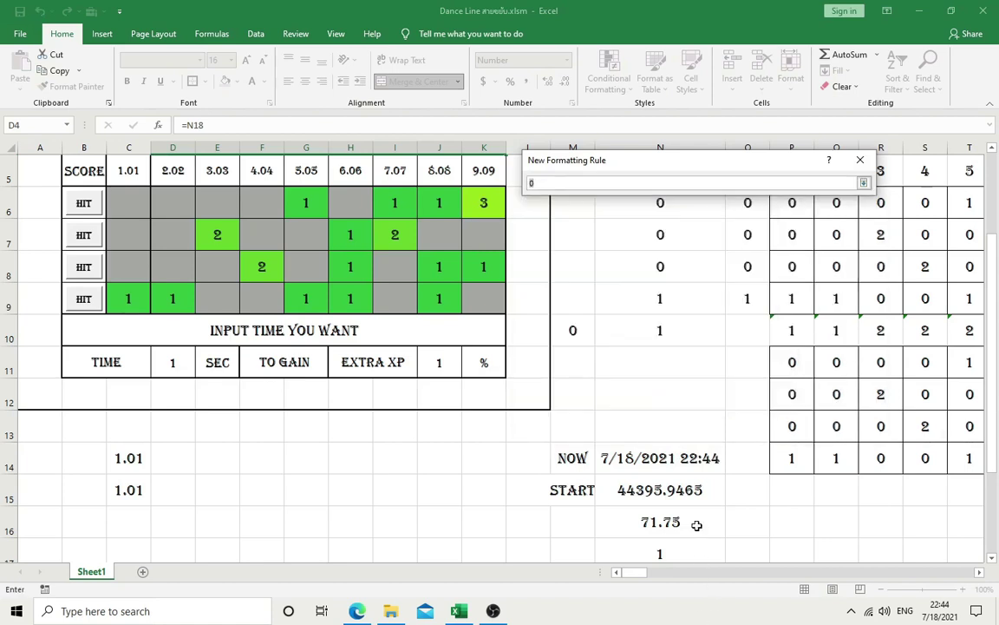
click(685, 555)
click(863, 184)
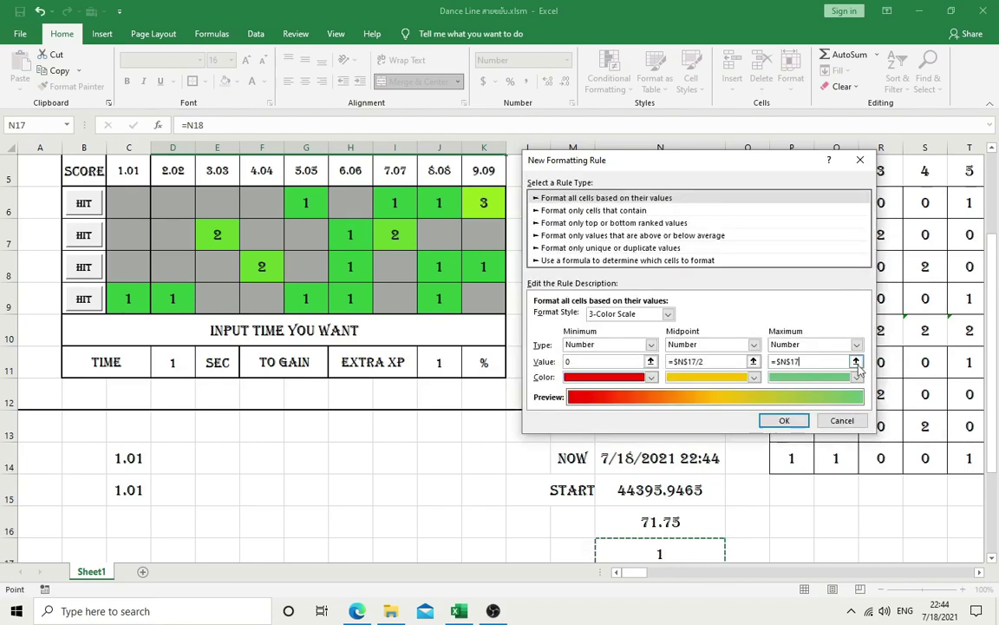
click(857, 377)
click(822, 486)
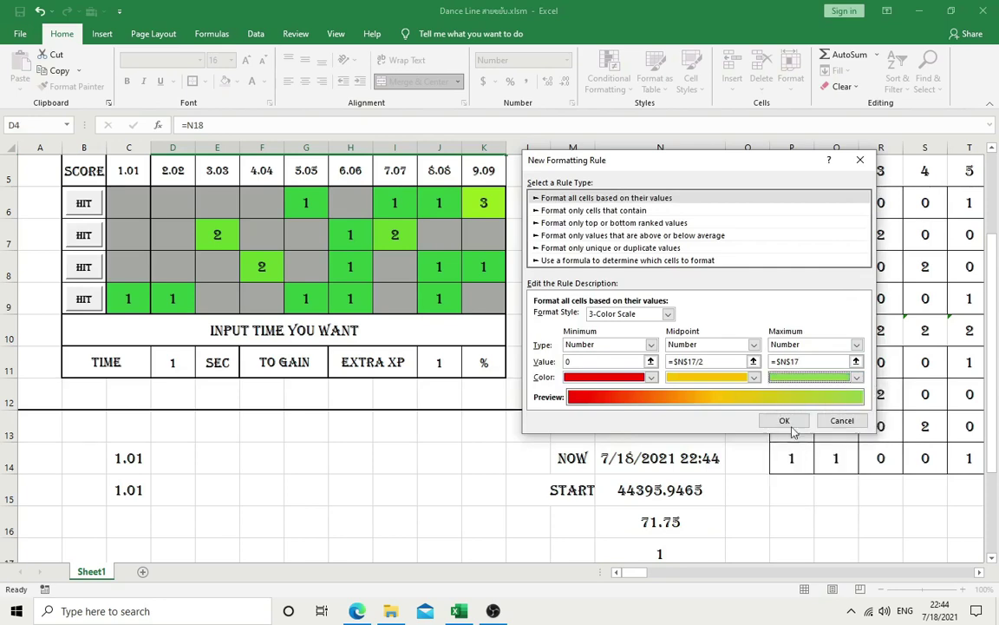
click(784, 420)
Step: Edit the O6 counter formula to =IF(AND($D$4>0,M6<N6),M6+1,M6)
click(620, 303)
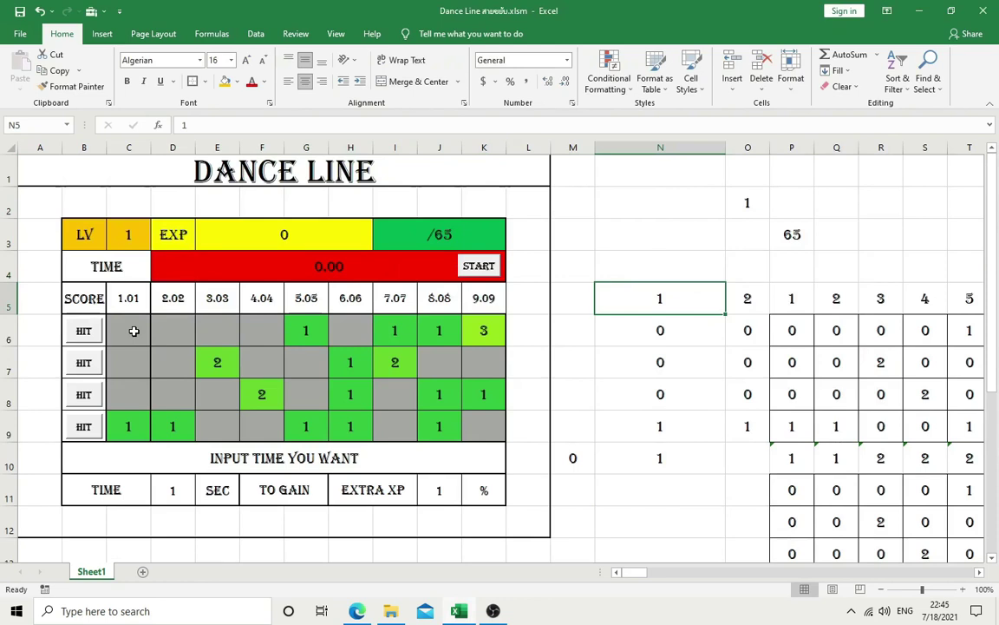
click(729, 336)
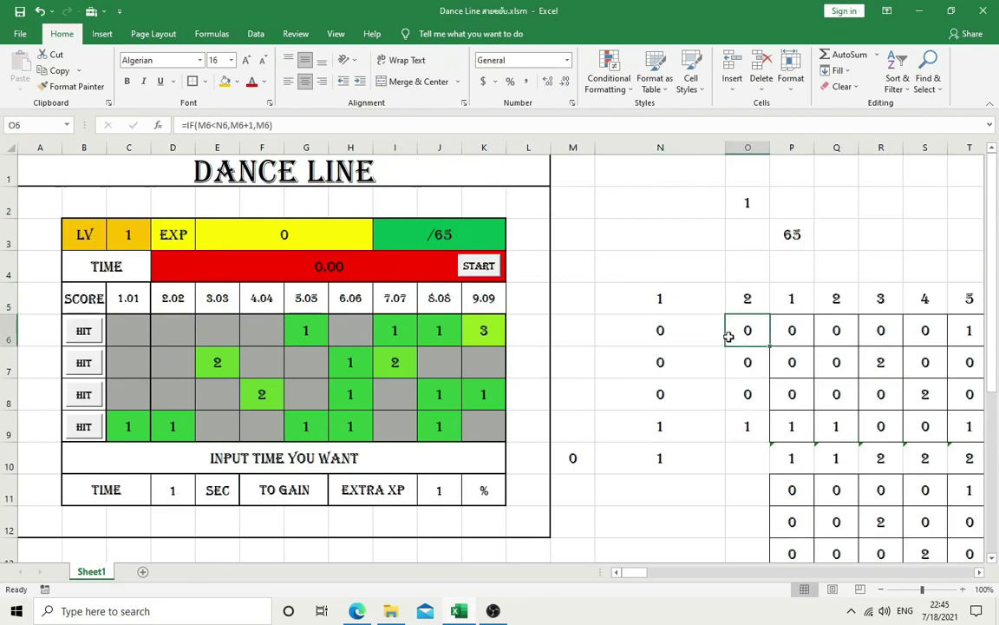
click(200, 125)
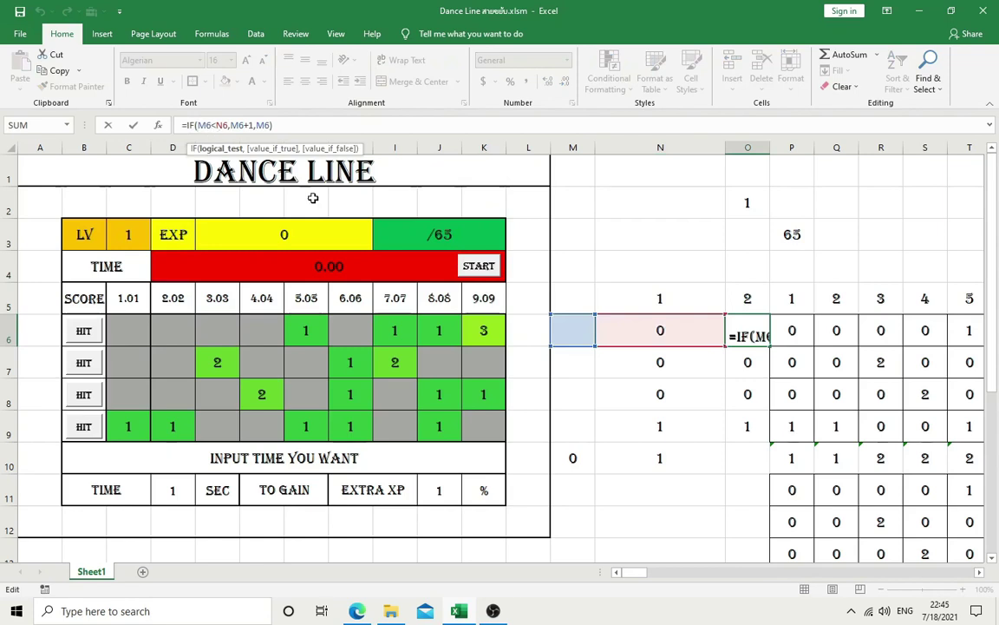
text(and()
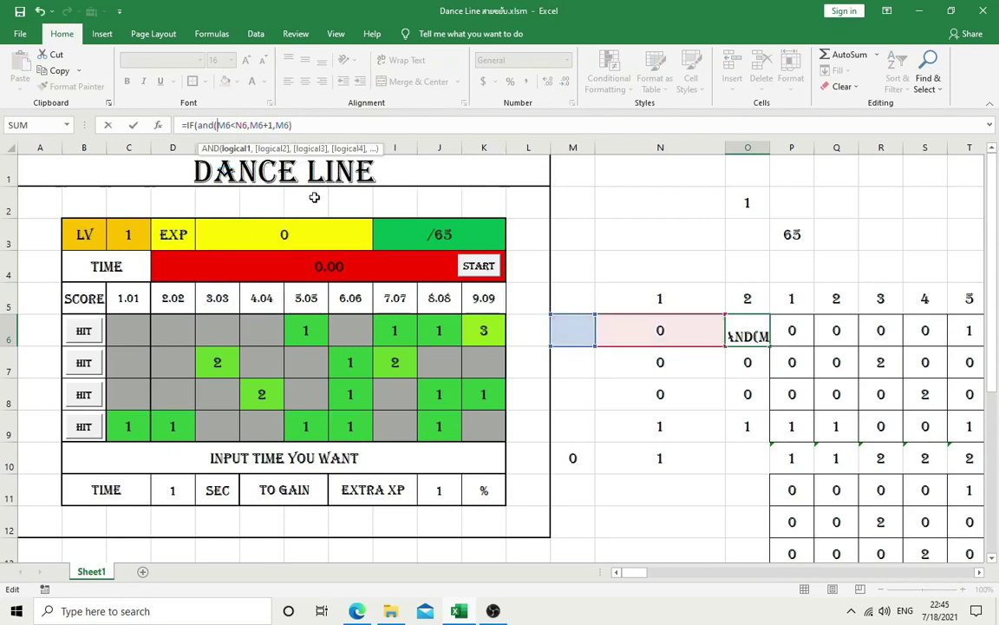
click(318, 271)
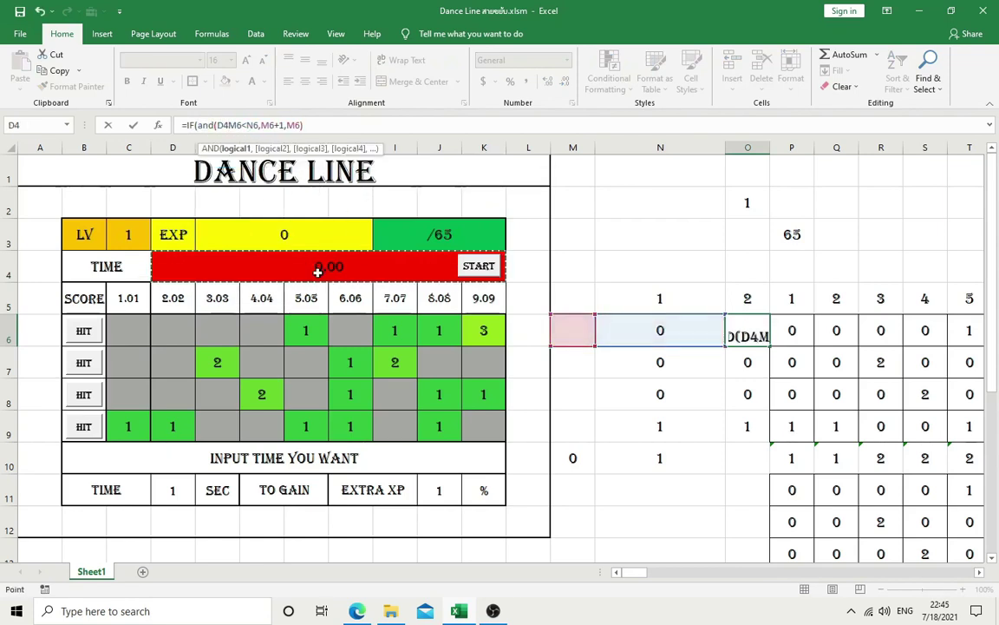
text(>0,)
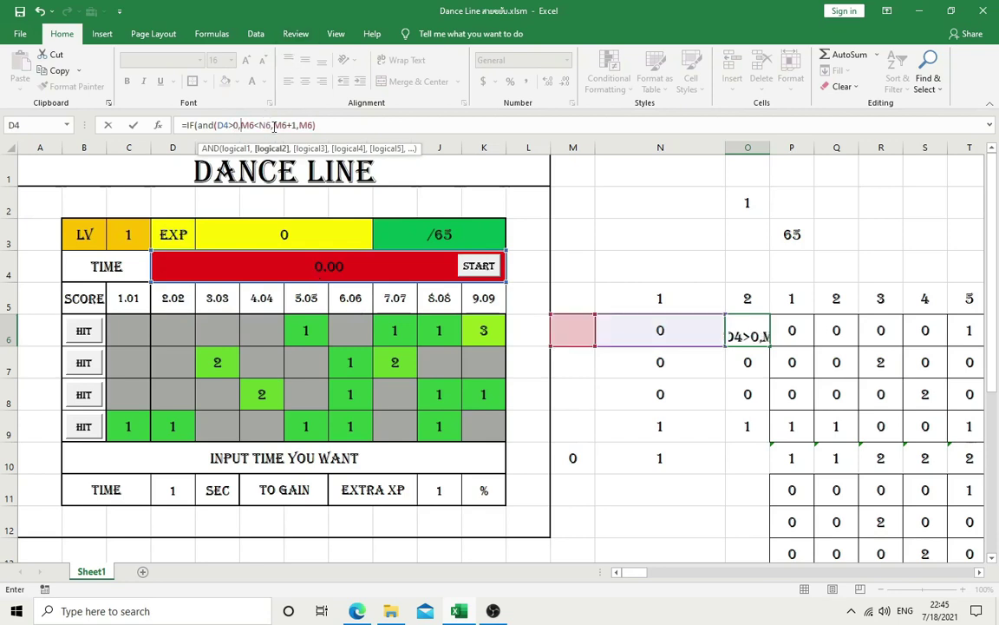
click(272, 126)
text())
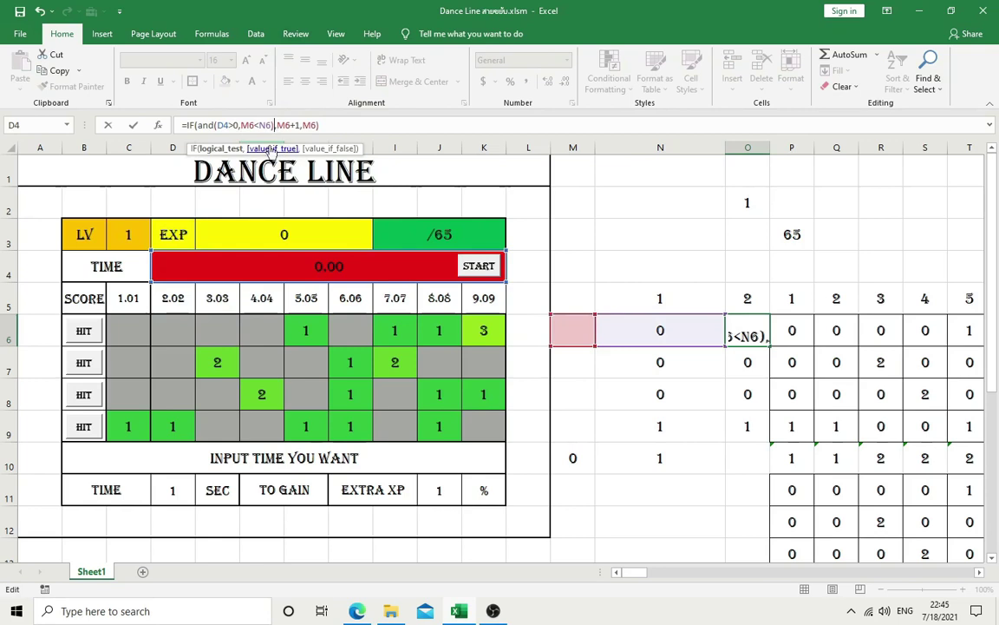
click(218, 126)
key(F4)
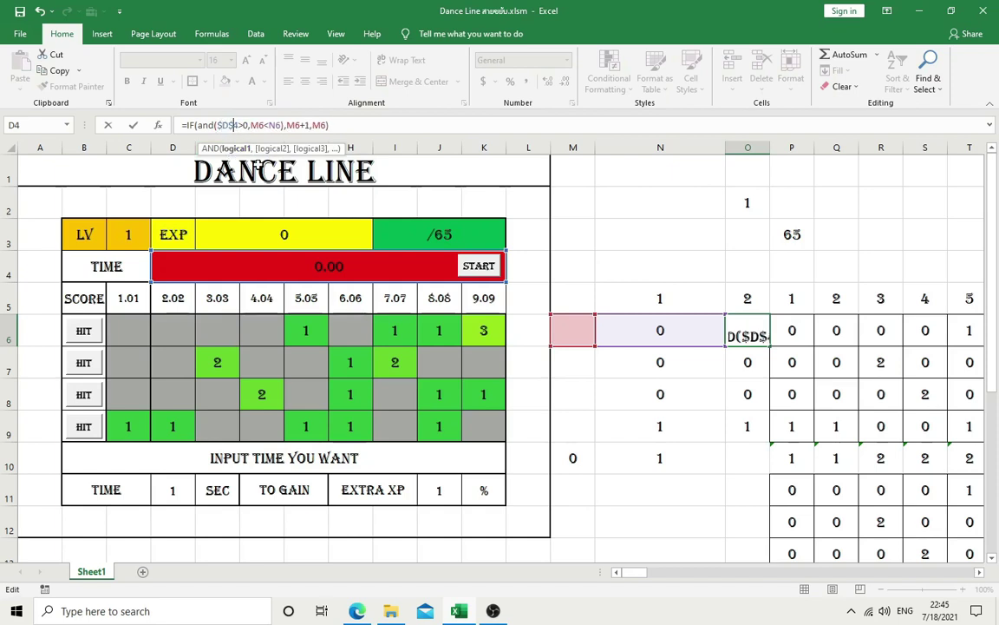
key(Return)
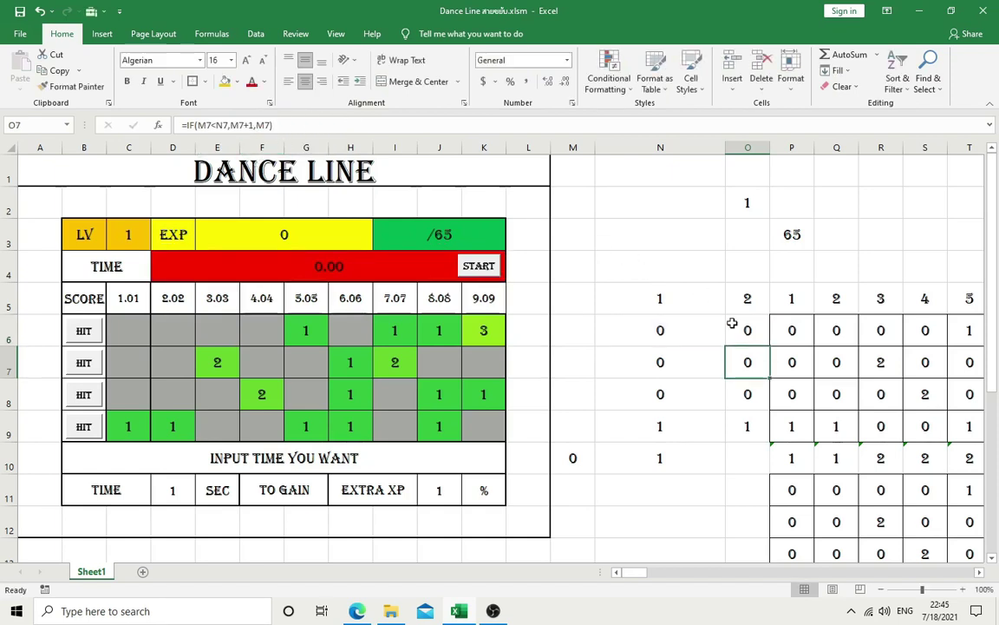
Step: Fill the new O6 formula down through O9
click(737, 330)
drag(768, 346, 761, 434)
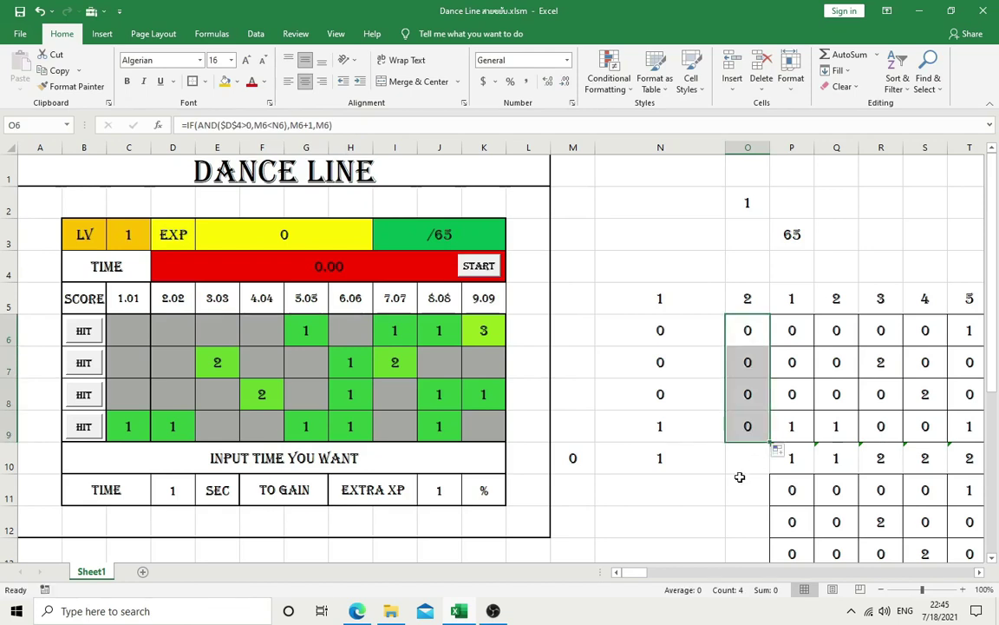
click(742, 425)
click(747, 480)
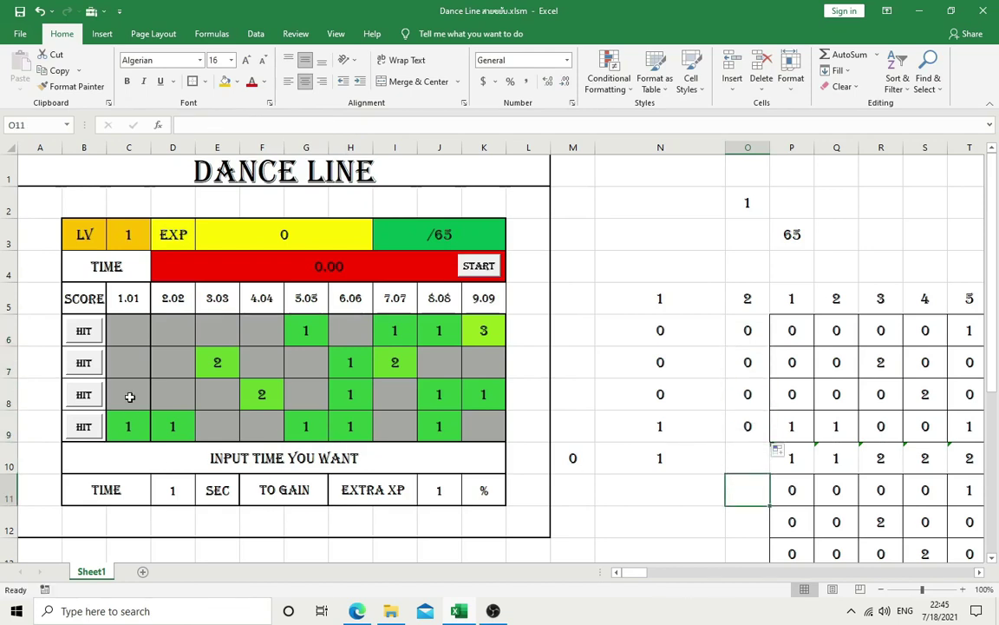
Step: Create a formula rule =$D$4=0 for the C6:K9 play grid
drag(130, 328, 486, 425)
click(607, 79)
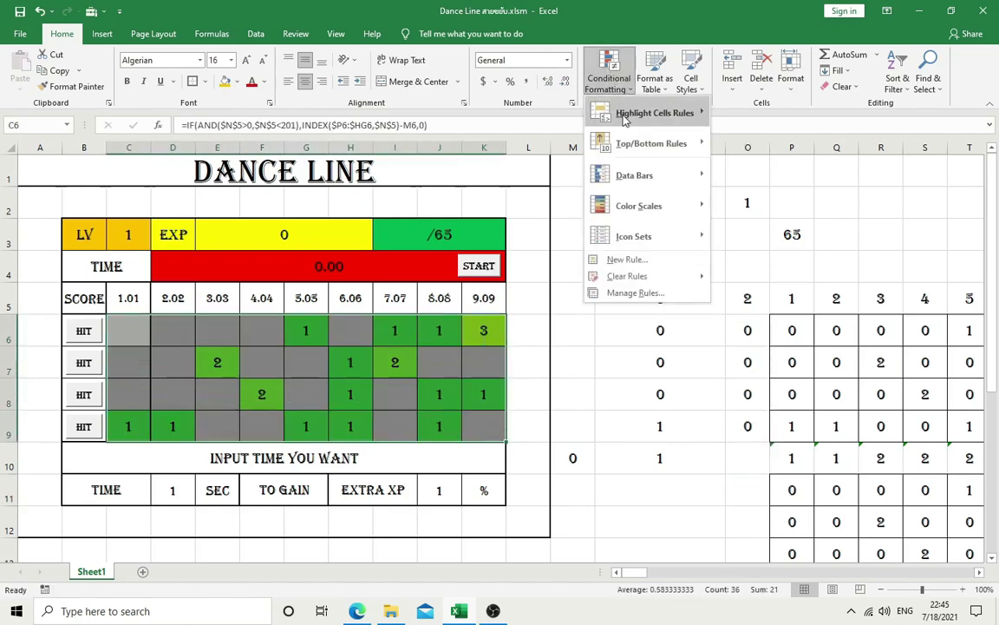
click(627, 259)
click(609, 261)
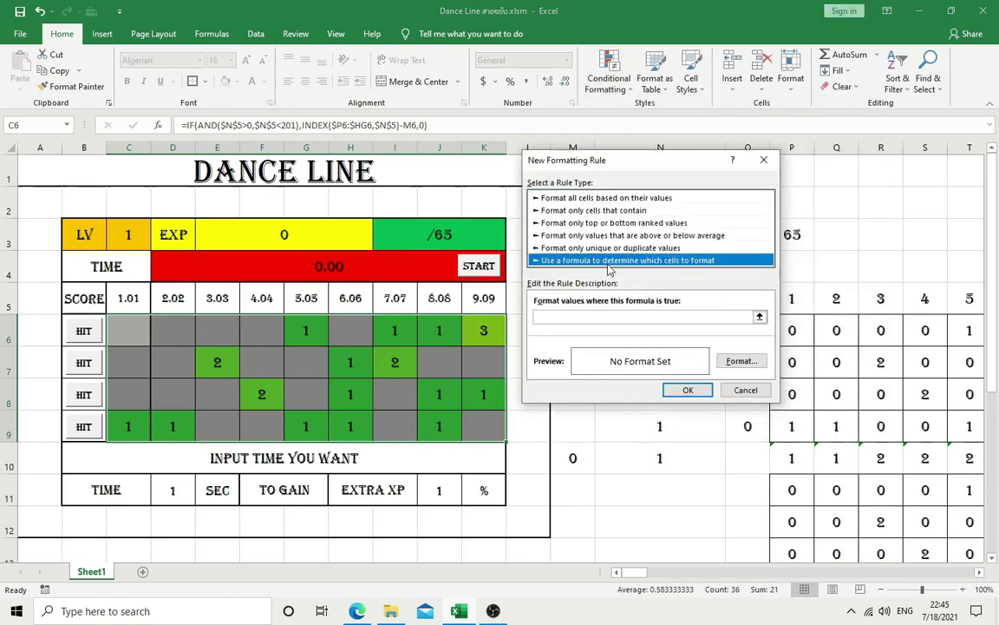
click(759, 316)
click(329, 268)
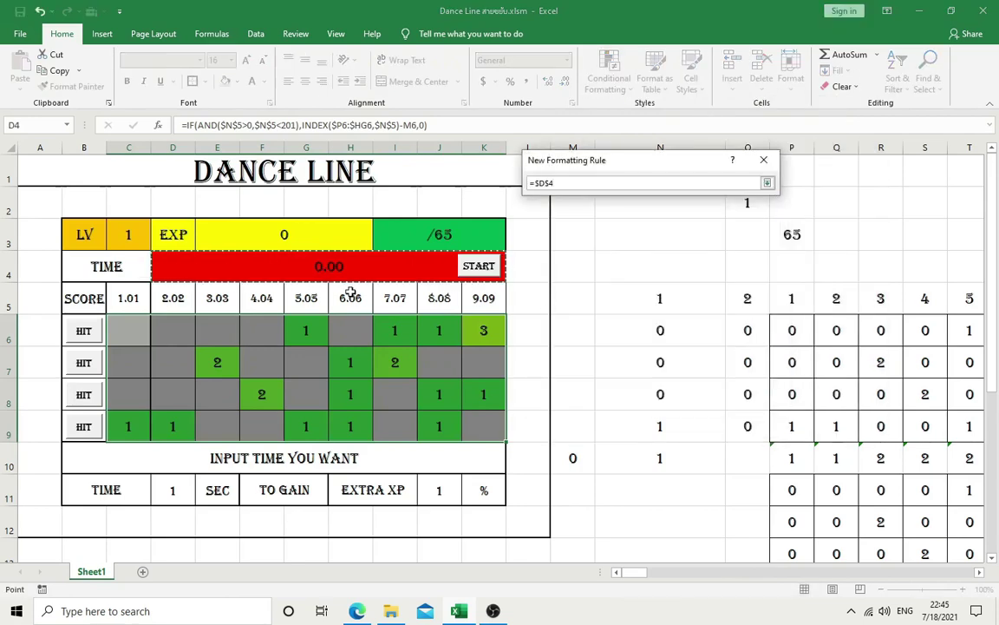
text(=0)
key(Return)
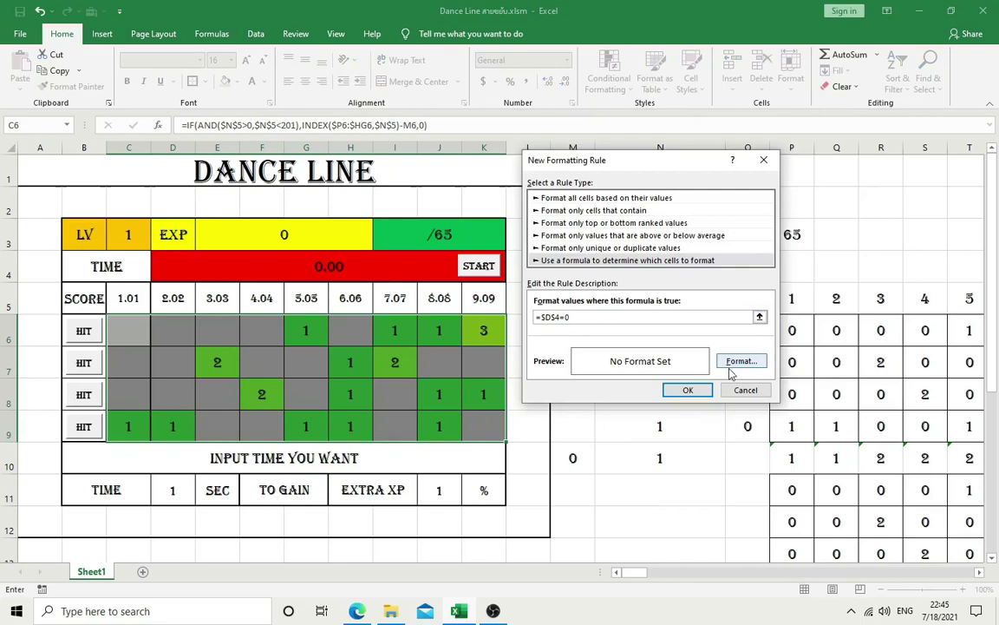
Step: Give the rule a red fill and red font colour and apply it
click(739, 361)
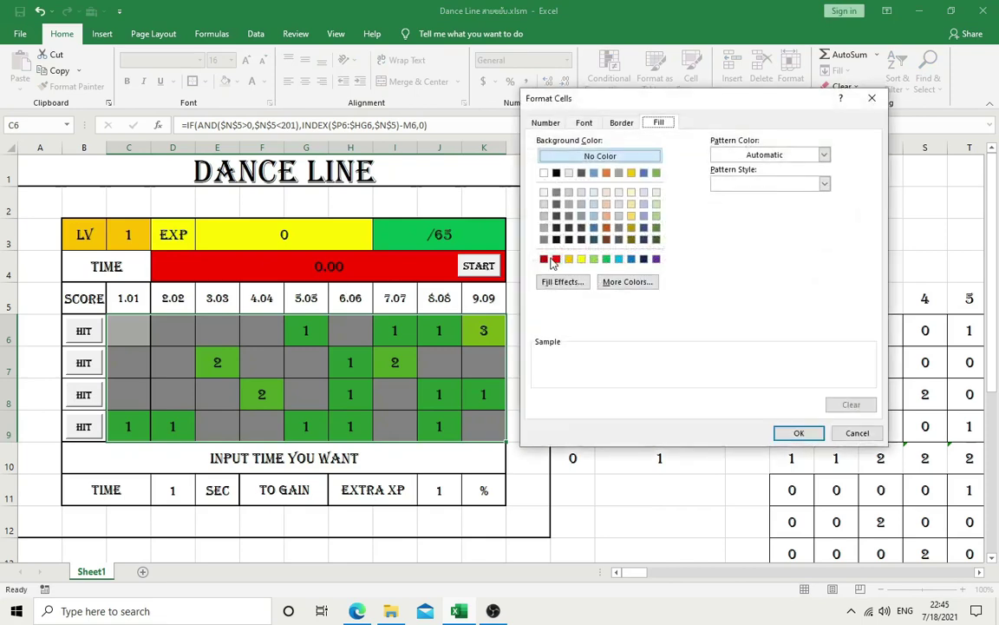
click(627, 281)
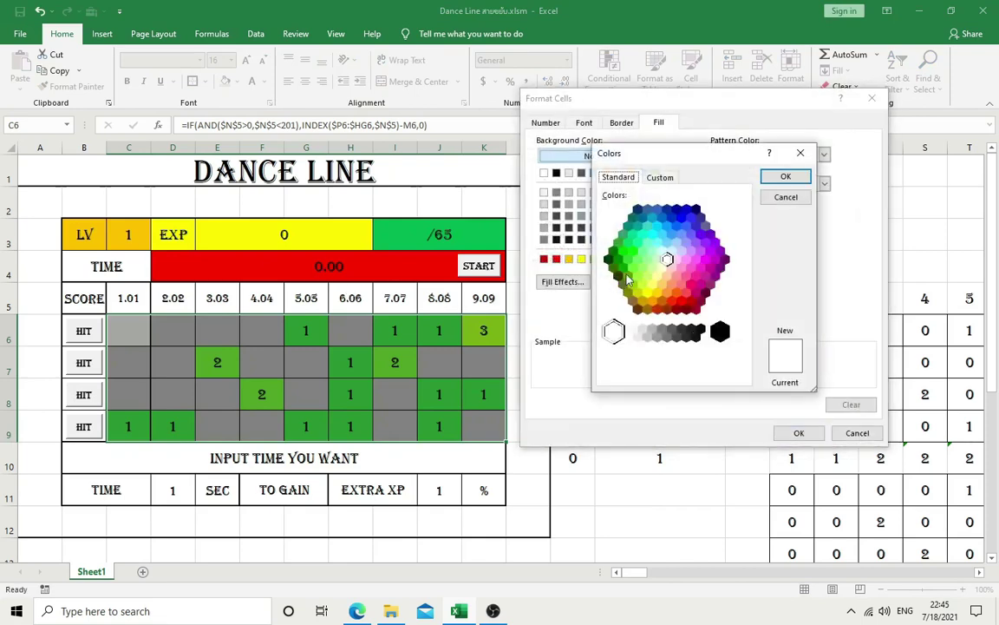
click(687, 295)
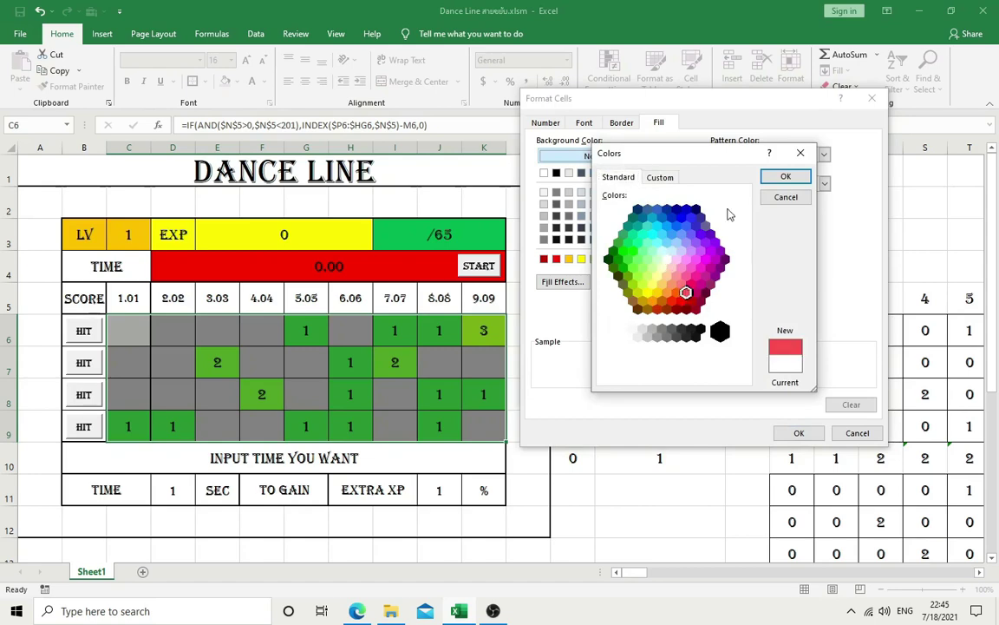
click(785, 176)
click(584, 124)
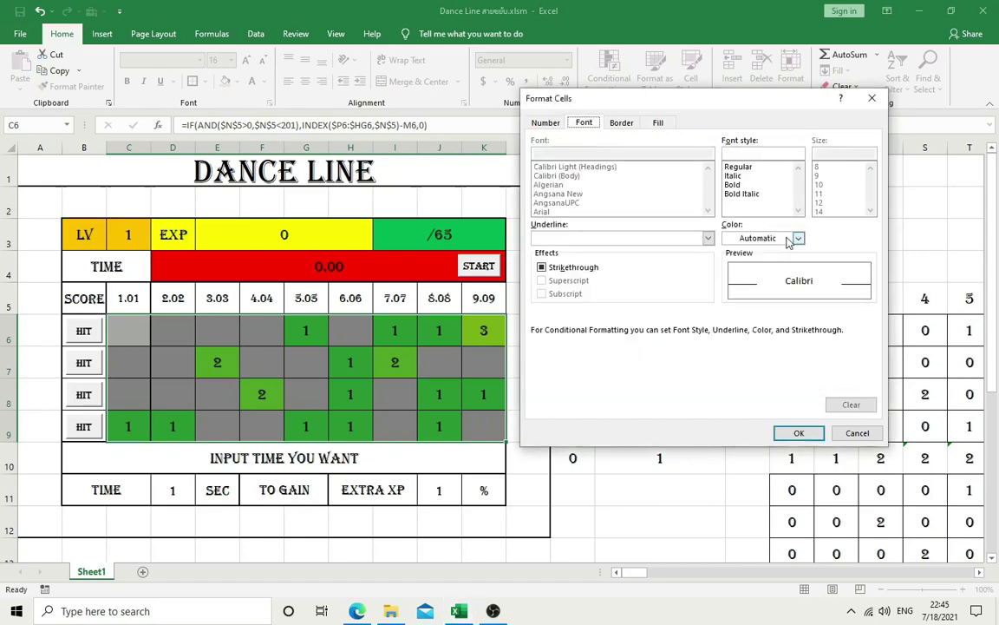
click(797, 238)
click(730, 391)
click(796, 432)
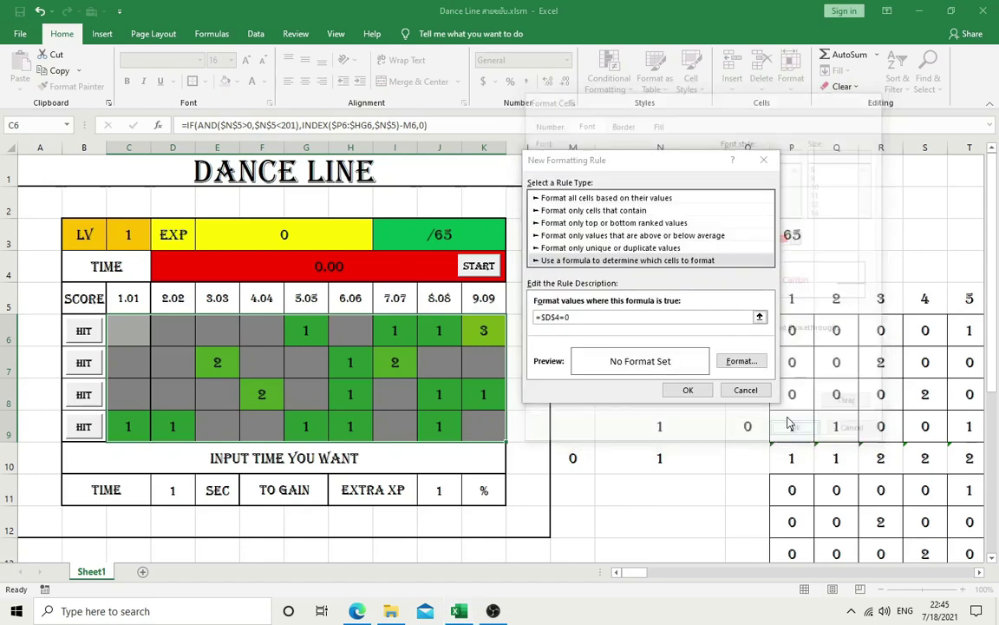
click(692, 390)
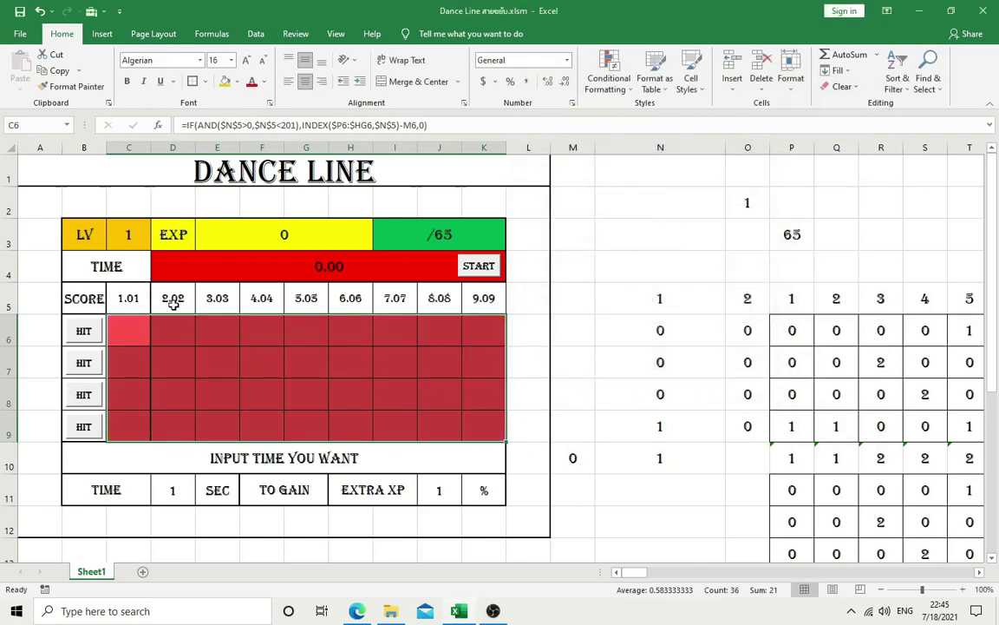
click(142, 300)
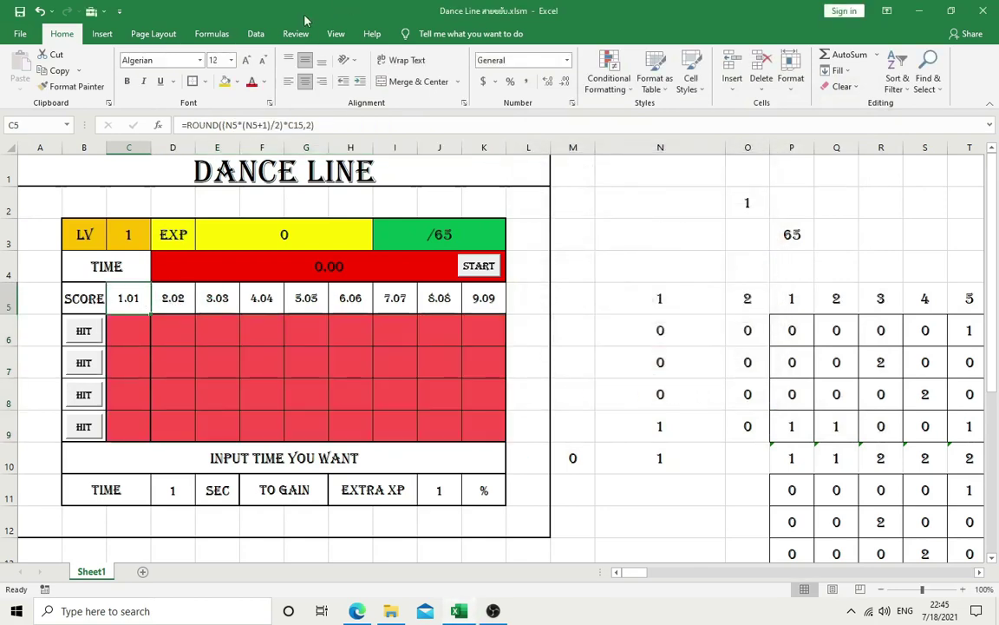
Step: Fill C5 yellow and the score cells D5:K5 light blue
click(235, 82)
click(260, 189)
drag(172, 297, 484, 298)
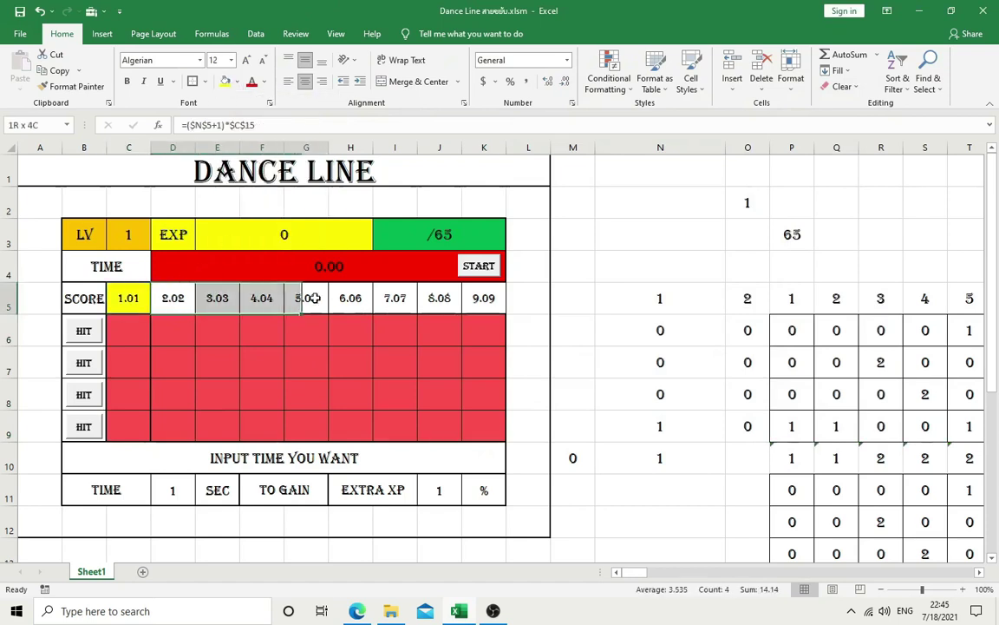
click(236, 81)
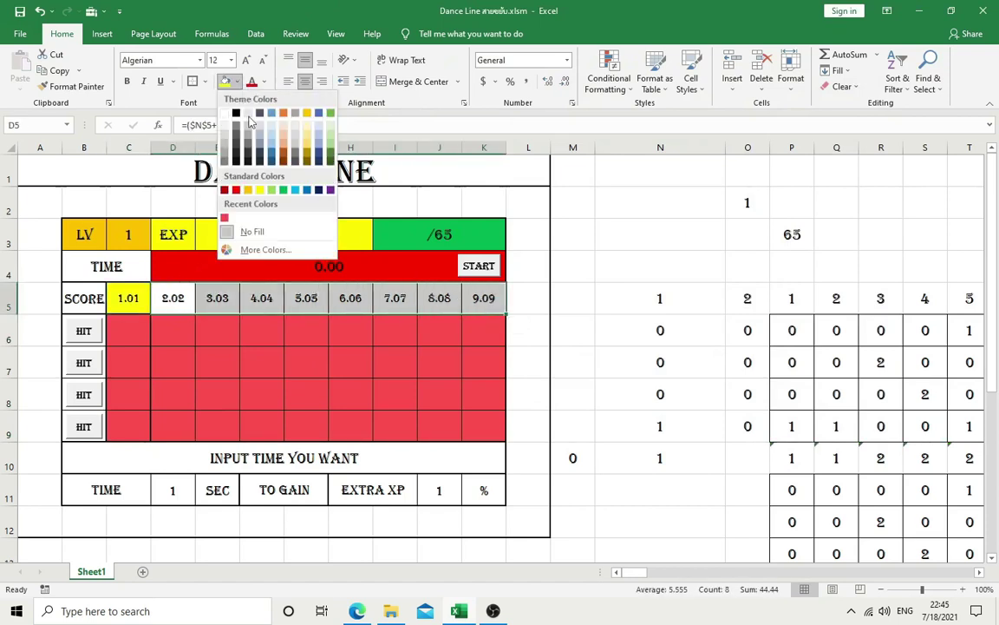
click(296, 190)
click(261, 360)
Step: Create a formula rule =$D$4=0 for the score cells D5:K5
drag(172, 298, 480, 298)
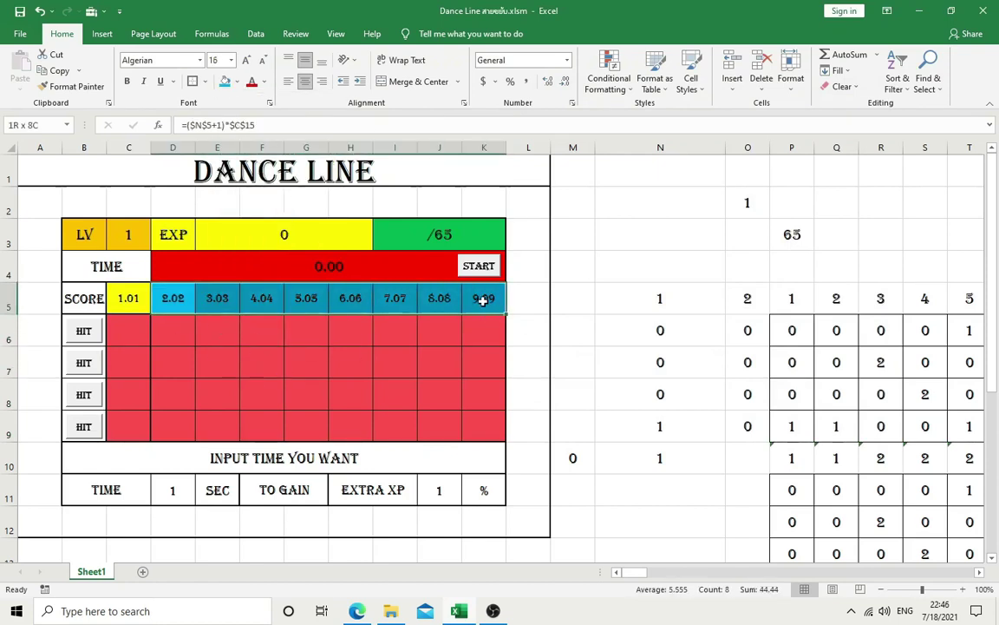
click(609, 79)
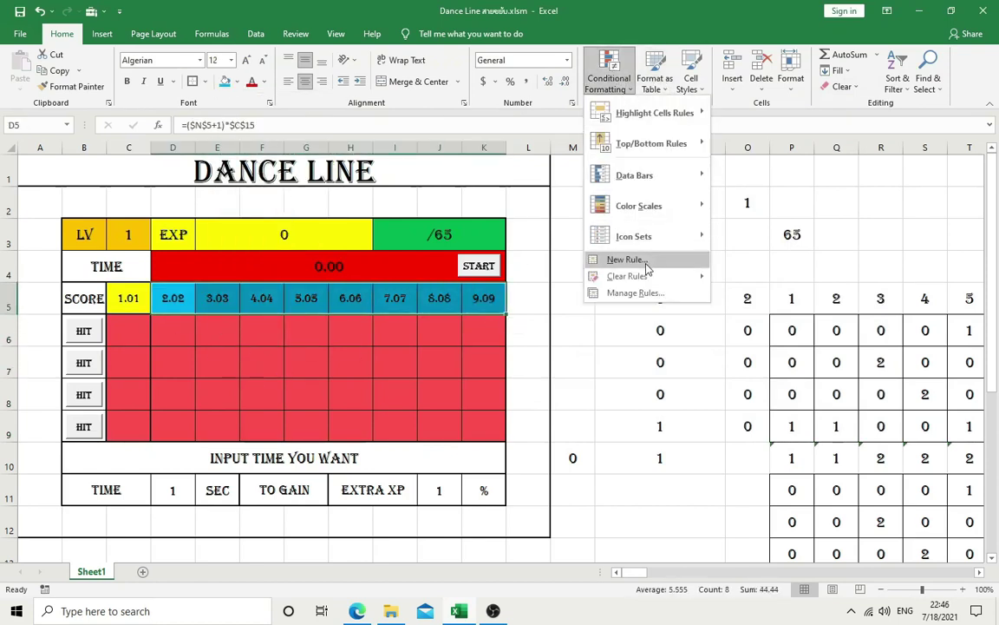
click(646, 262)
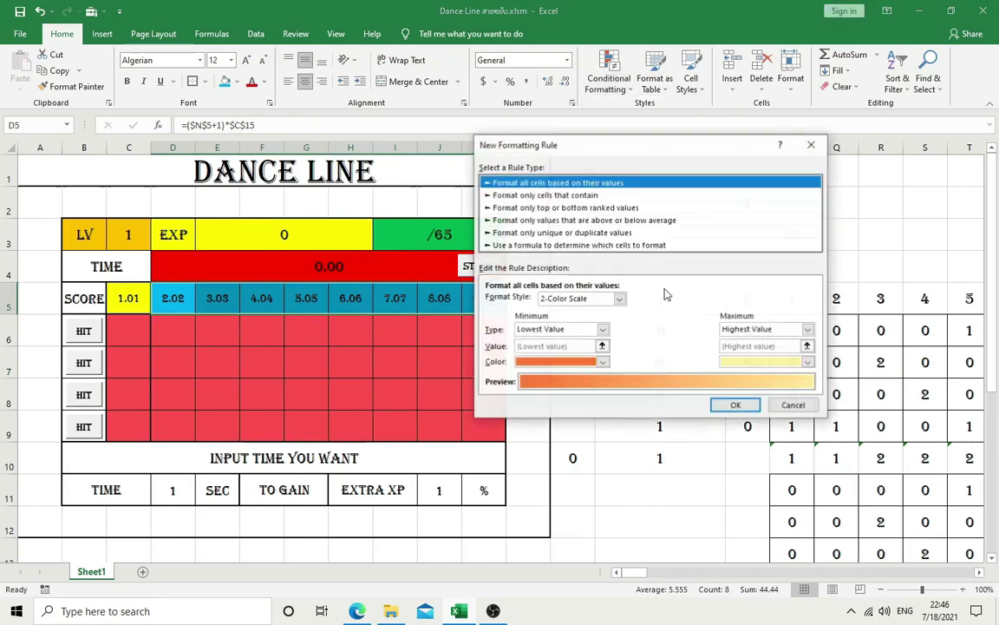
click(634, 245)
click(710, 294)
click(390, 262)
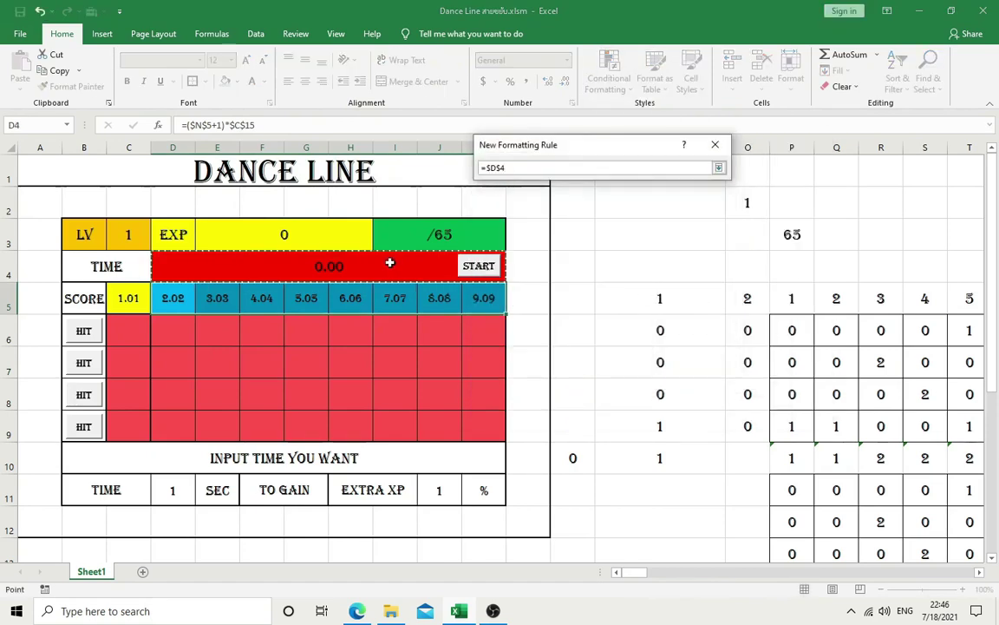
text(=0)
key(Return)
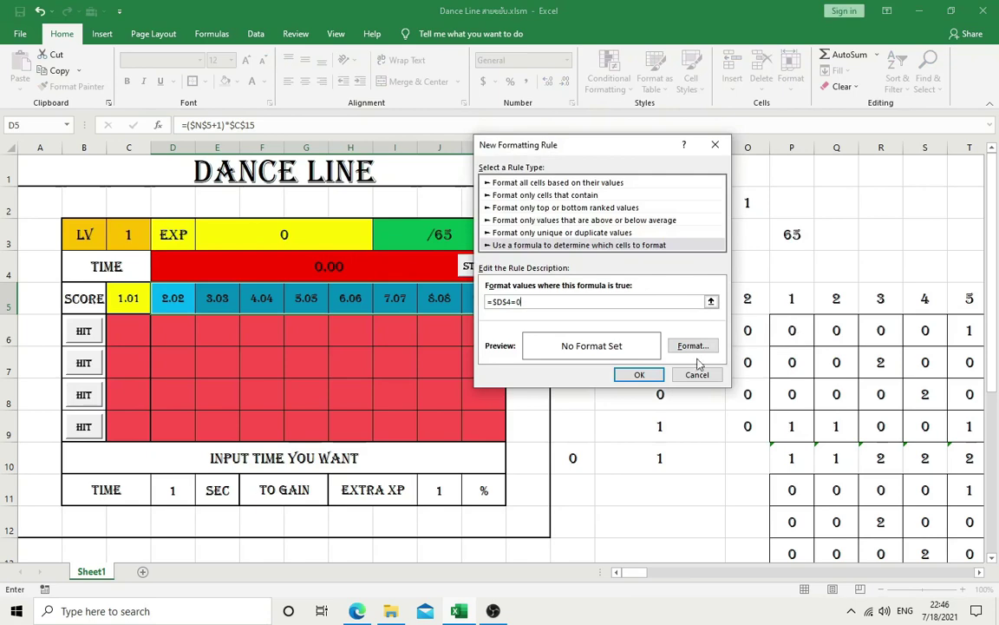
Step: Format the rule with a grey font colour and grey fill, then apply it
click(689, 346)
click(713, 223)
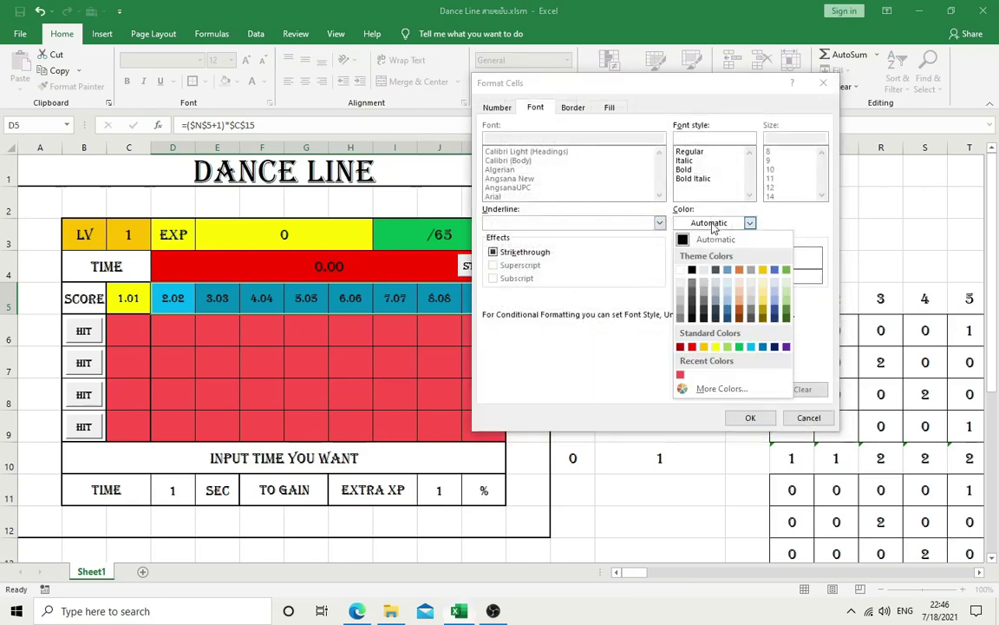
click(681, 315)
click(608, 107)
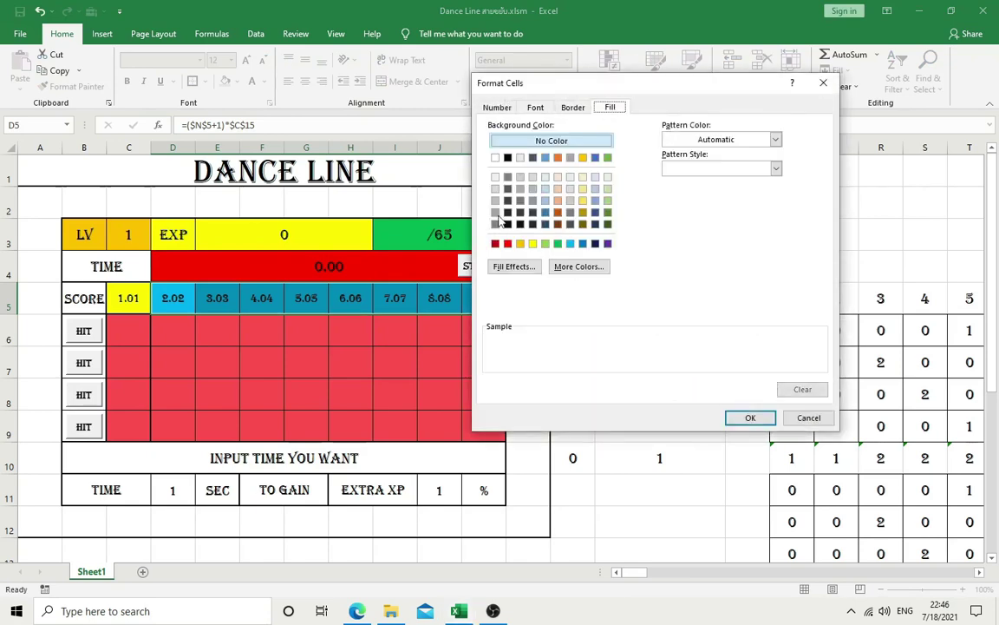
click(495, 212)
click(739, 417)
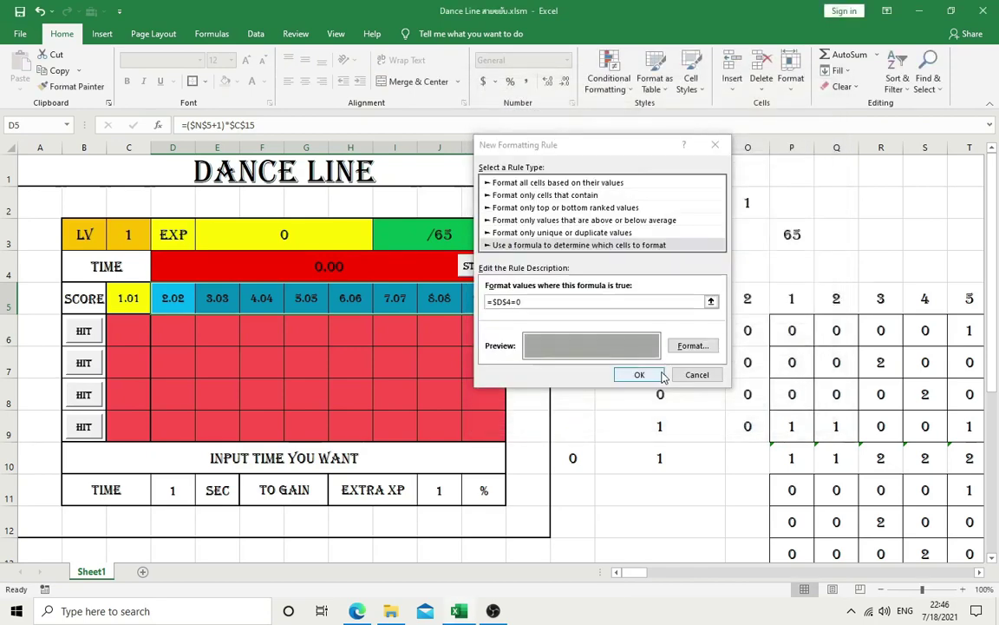
click(656, 375)
click(212, 395)
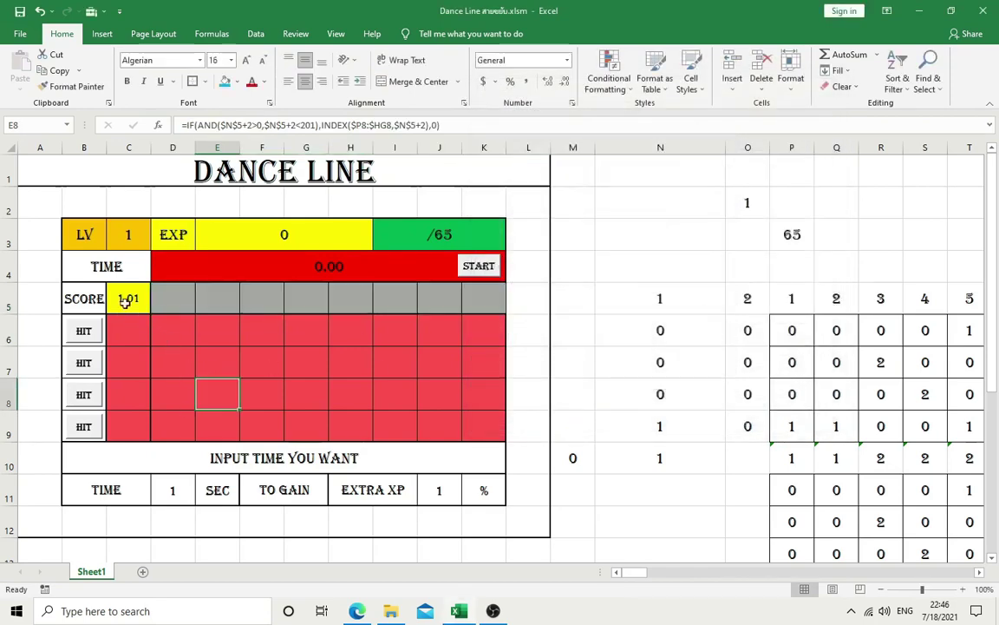
Step: Fill the HIT column B5:B9 and the TIME label B4 light blue
click(130, 301)
drag(81, 300, 84, 425)
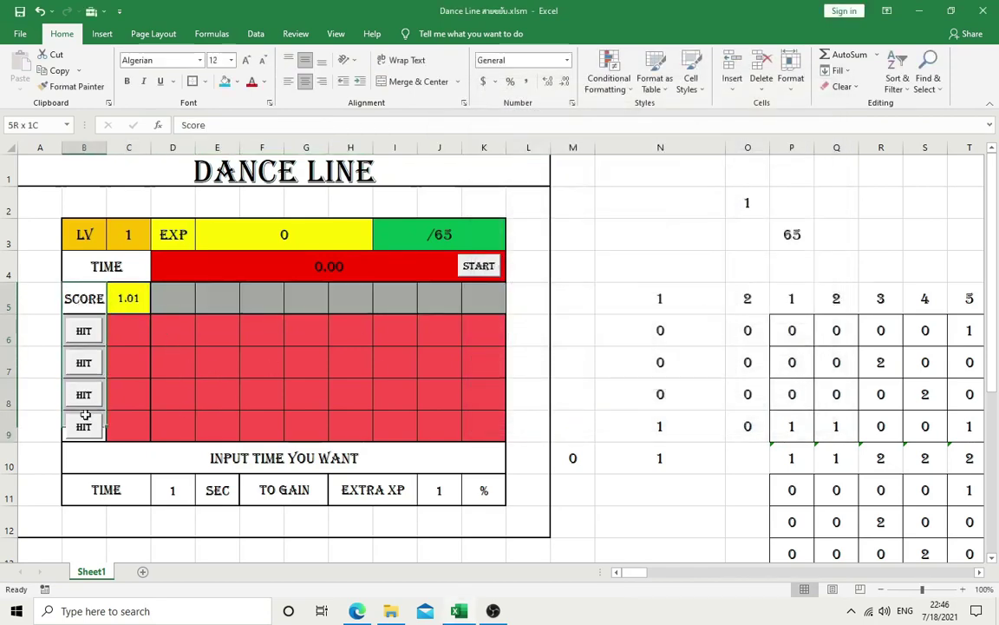
click(217, 329)
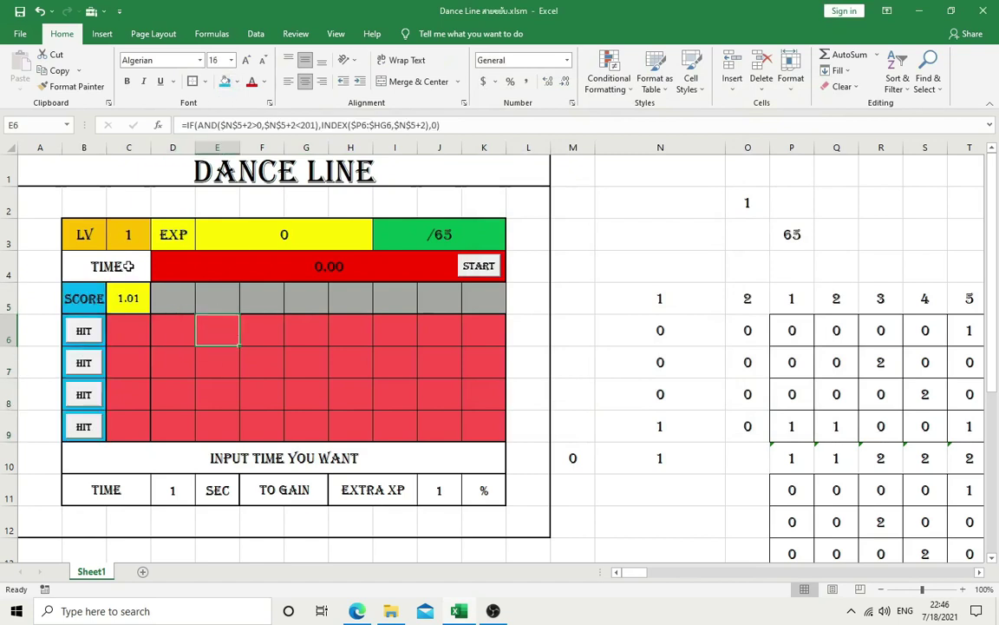
click(95, 266)
click(224, 80)
click(271, 349)
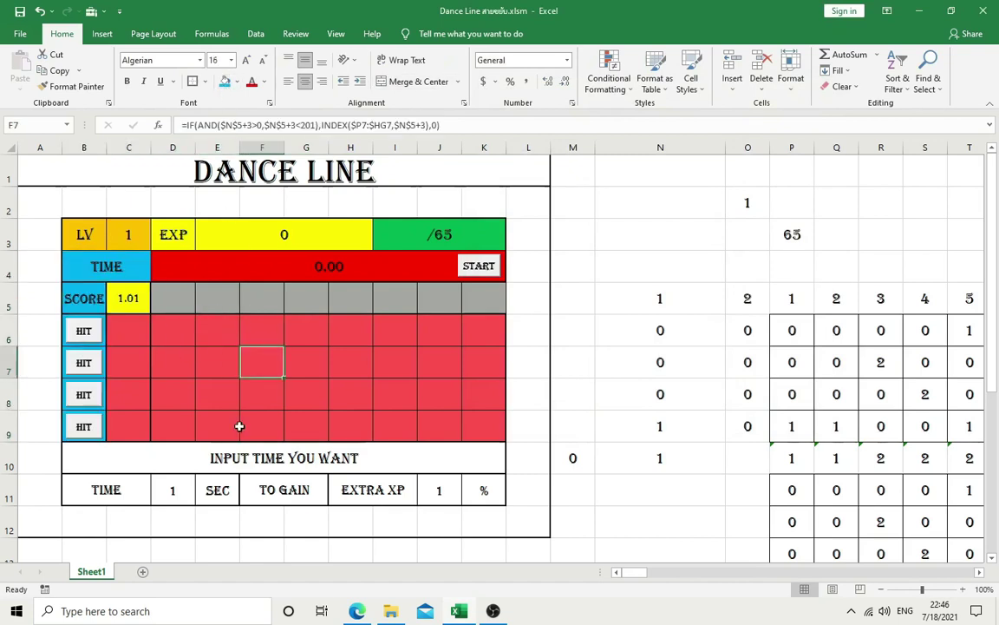
Step: Fill the INPUT TIME YOU WANT block B10:K11 gold
click(245, 457)
drag(265, 453, 270, 488)
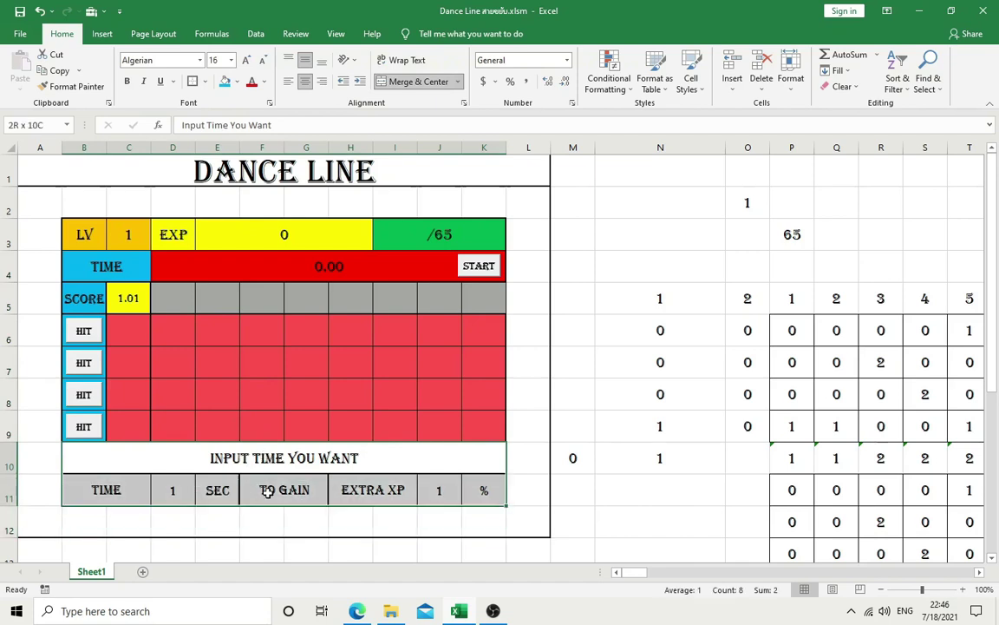
click(236, 81)
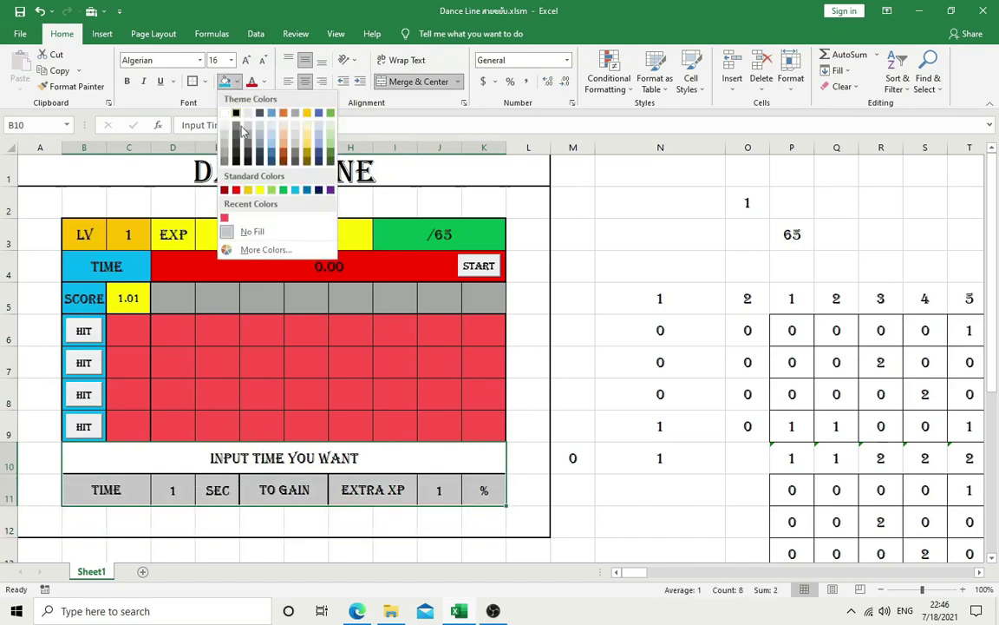
click(248, 191)
Step: Select the outer ring cells along row 2 and column L
drag(41, 207, 508, 206)
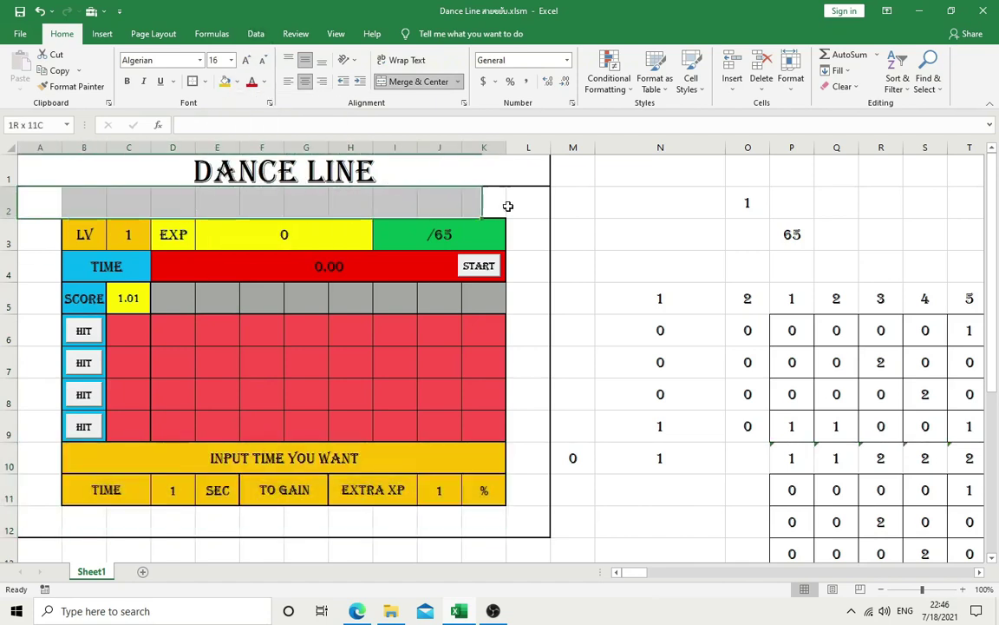
mouse_move(530, 247)
mouse_down()
mouse_move(527, 496)
mouse_move(102, 524)
mouse_up()
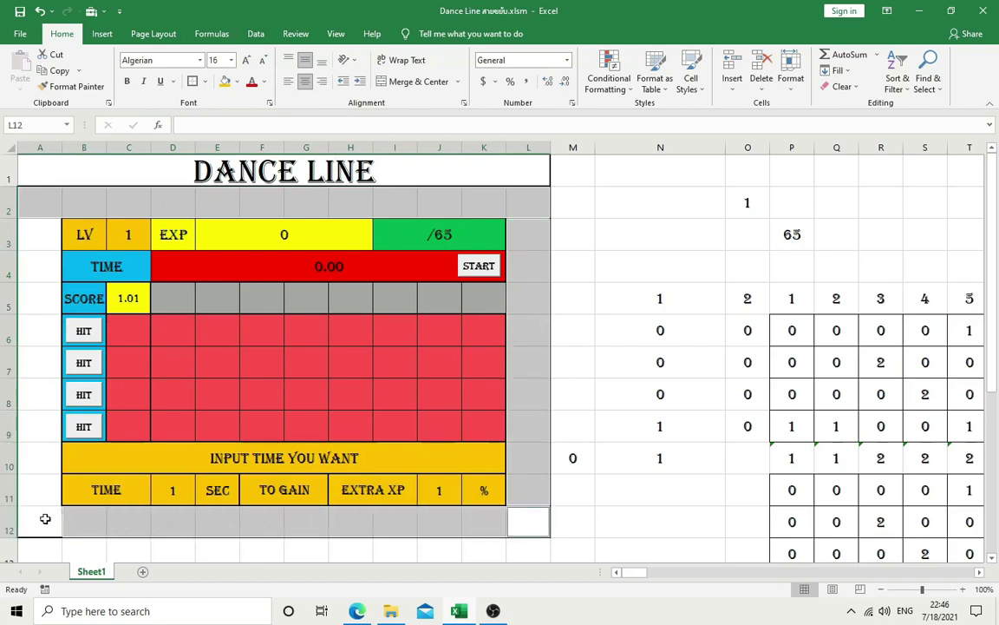
click(673, 508)
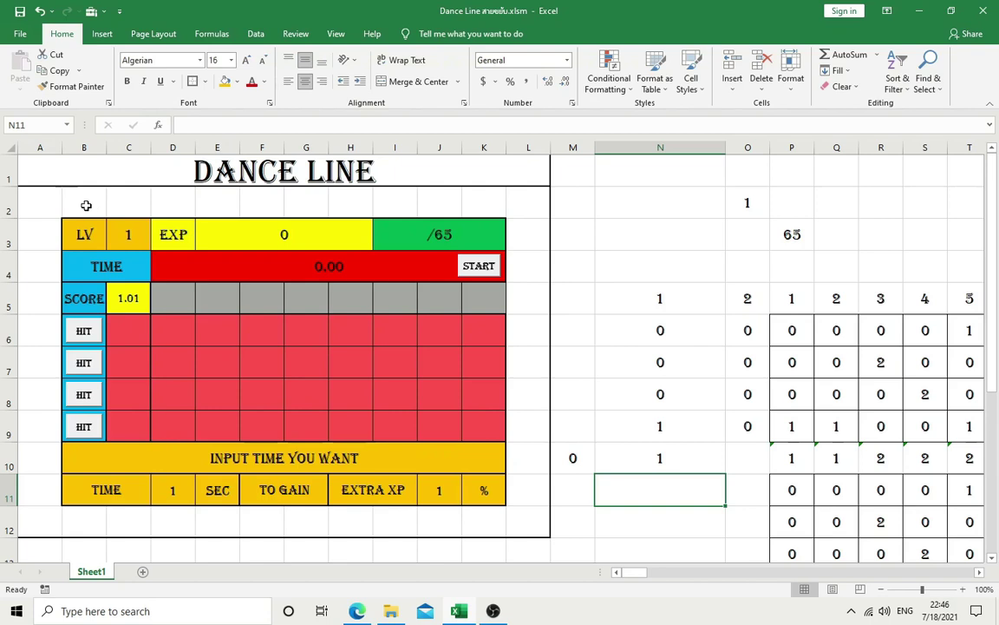
click(86, 205)
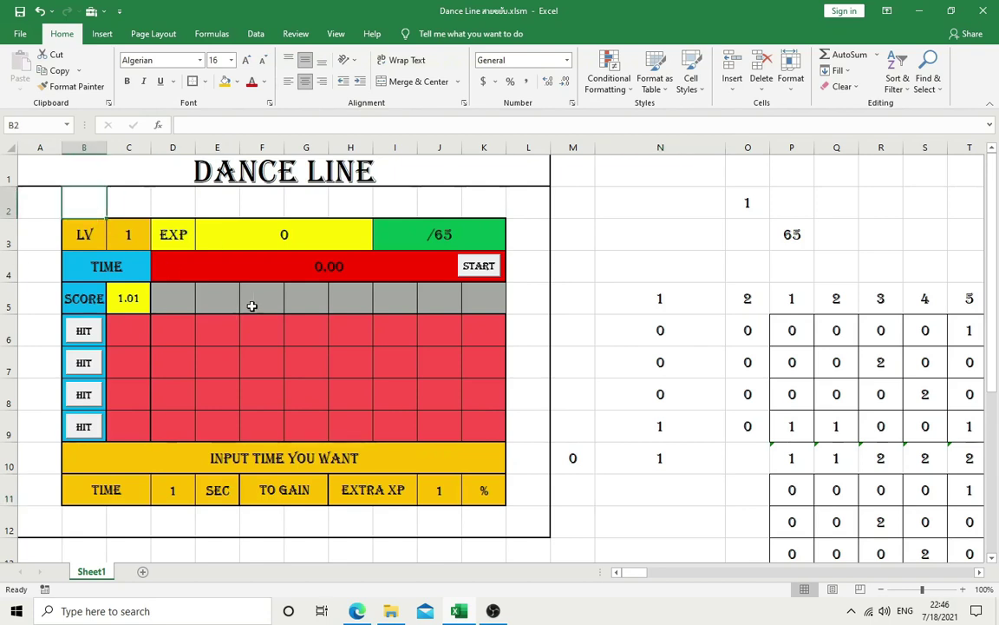
mouse_move(84, 201)
mouse_down()
mouse_move(475, 204)
mouse_move(528, 516)
mouse_move(50, 528)
mouse_move(47, 213)
mouse_up()
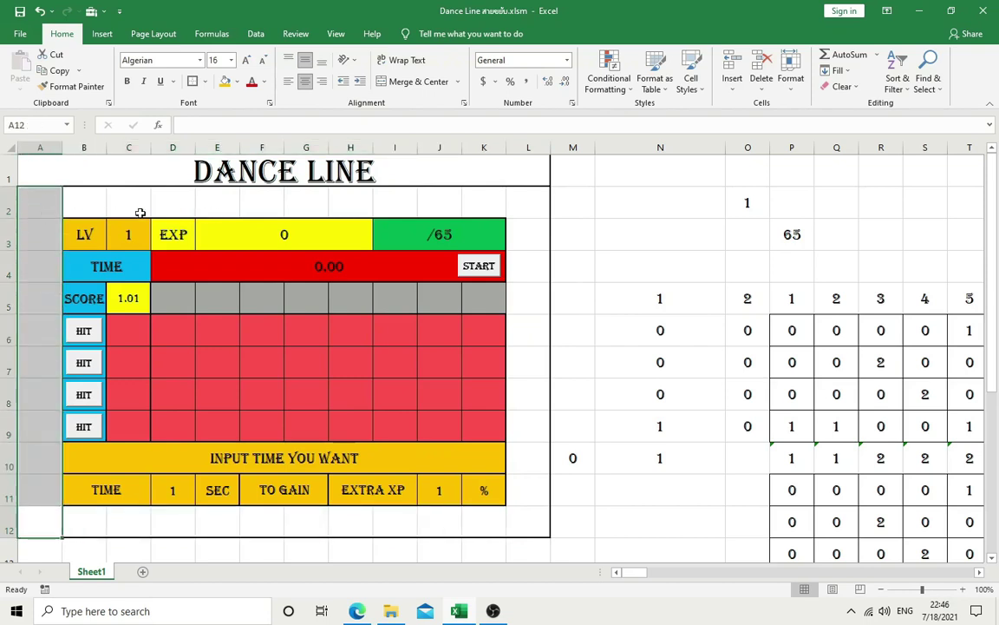
click(81, 200)
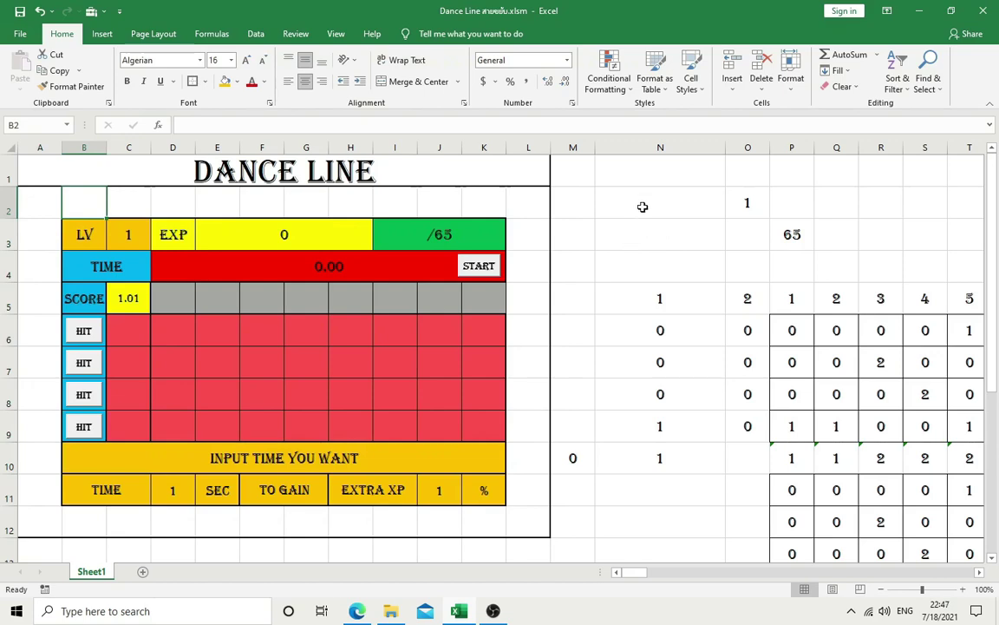
Step: Enter the step formula =100/42 in helper cell N2
scroll(642, 213, down, 1)
scroll(694, 286, down, 3)
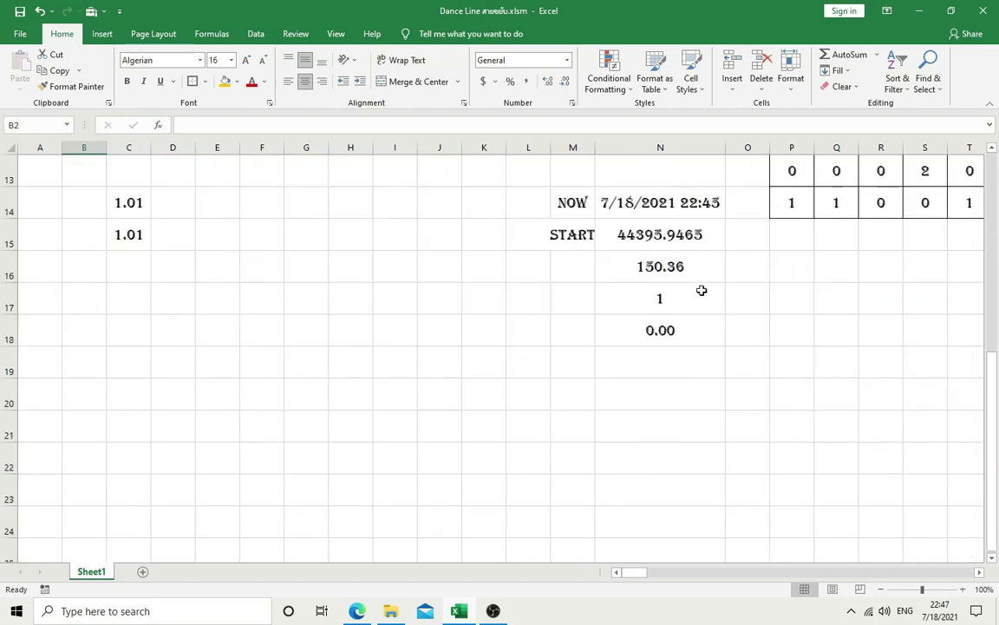
click(667, 400)
scroll(667, 400, up, 4)
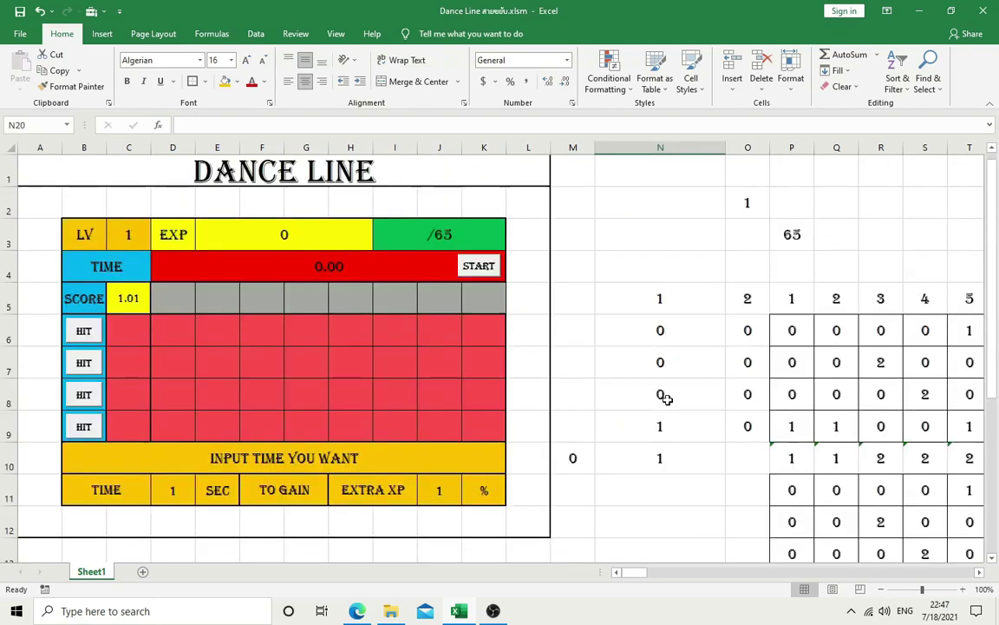
click(668, 202)
text(=)
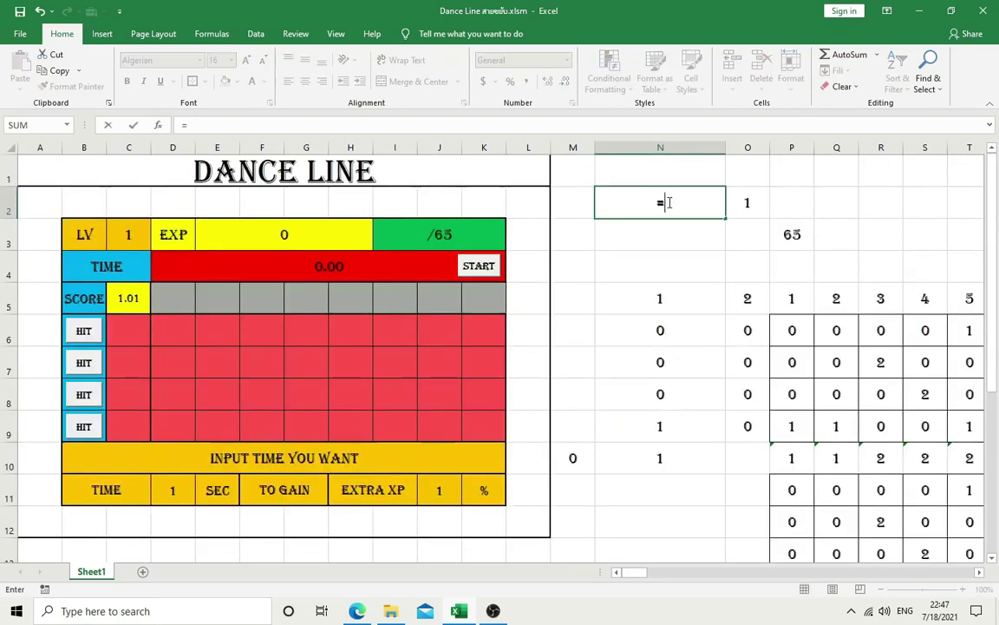
text(100/42)
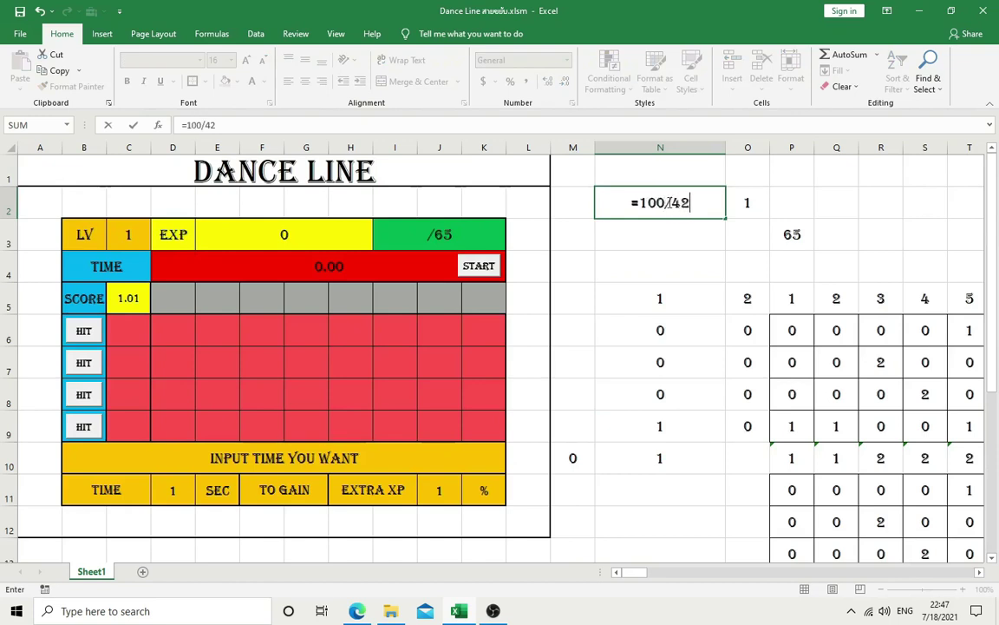
key(Return)
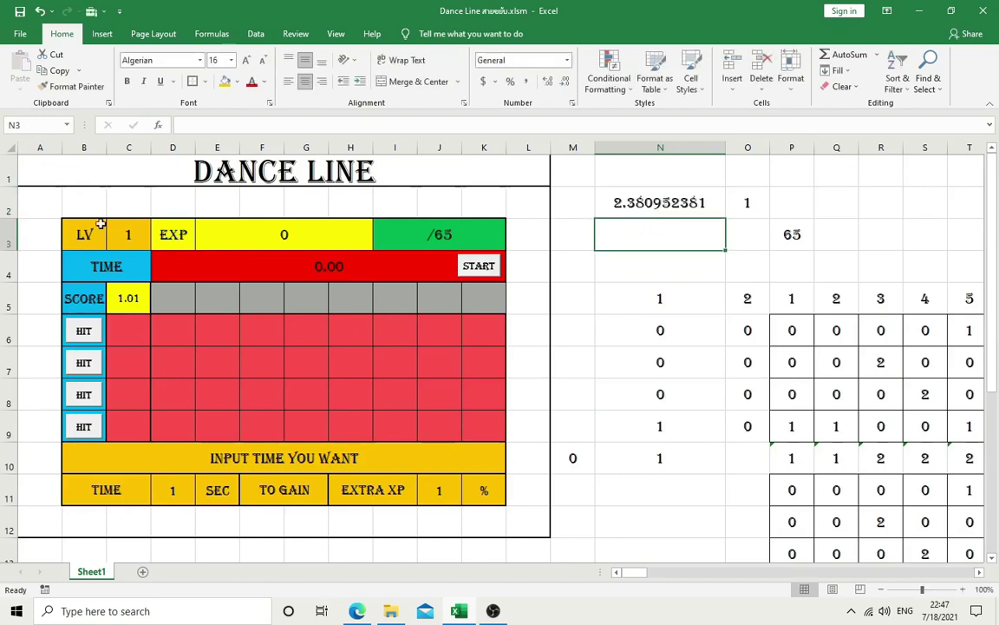
Step: Link B2 to =N2 and C2 to =N2*2
click(91, 213)
text(=)
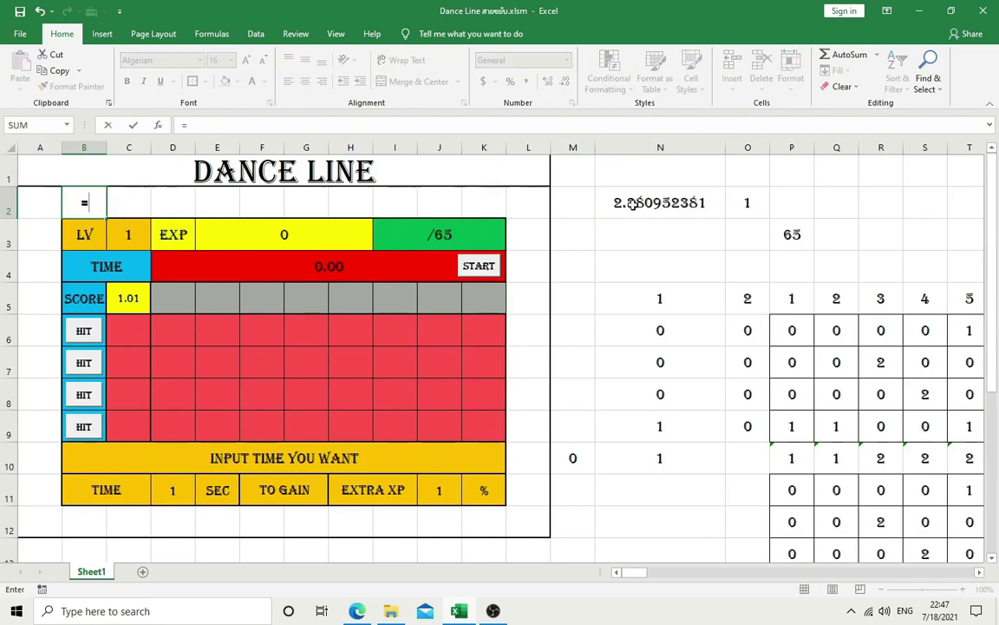
click(633, 202)
key(Return)
click(134, 205)
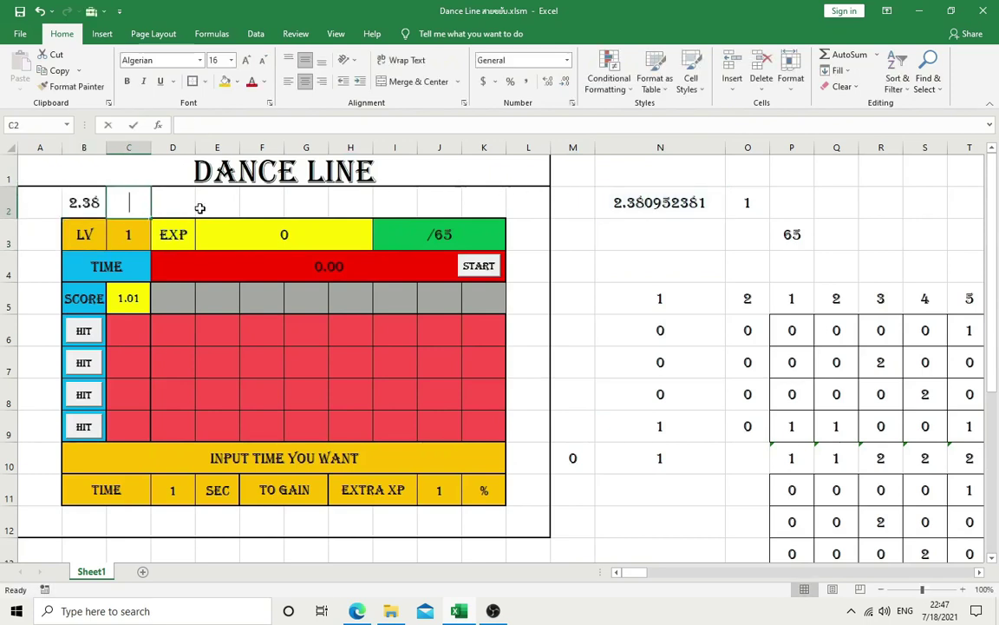
text(=)
click(643, 203)
text(*2)
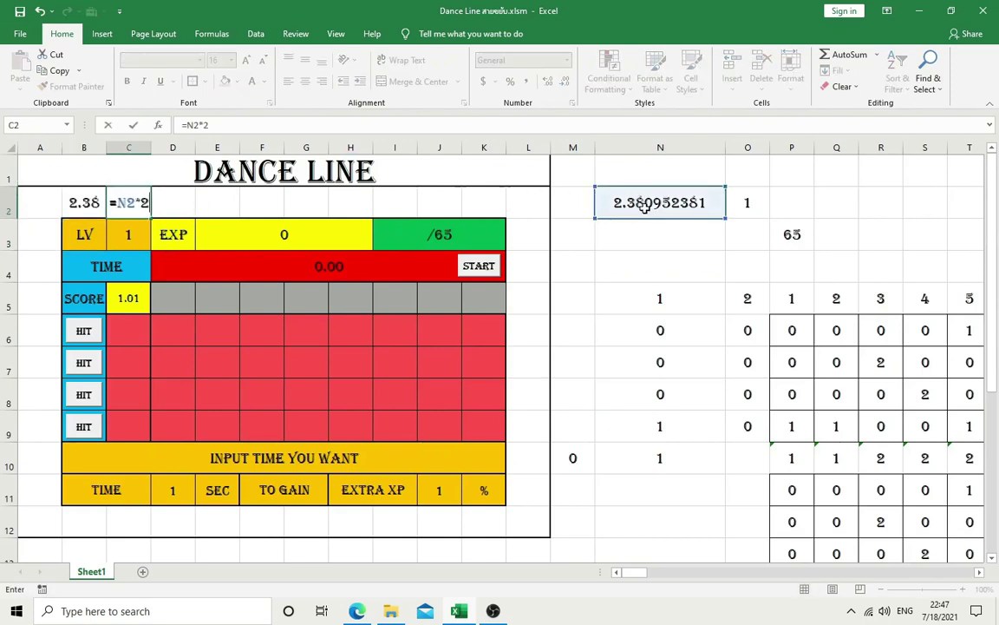
Step: Fill D2 with =N2*3 and E2 with =N2*4
click(170, 205)
text(=)
click(640, 205)
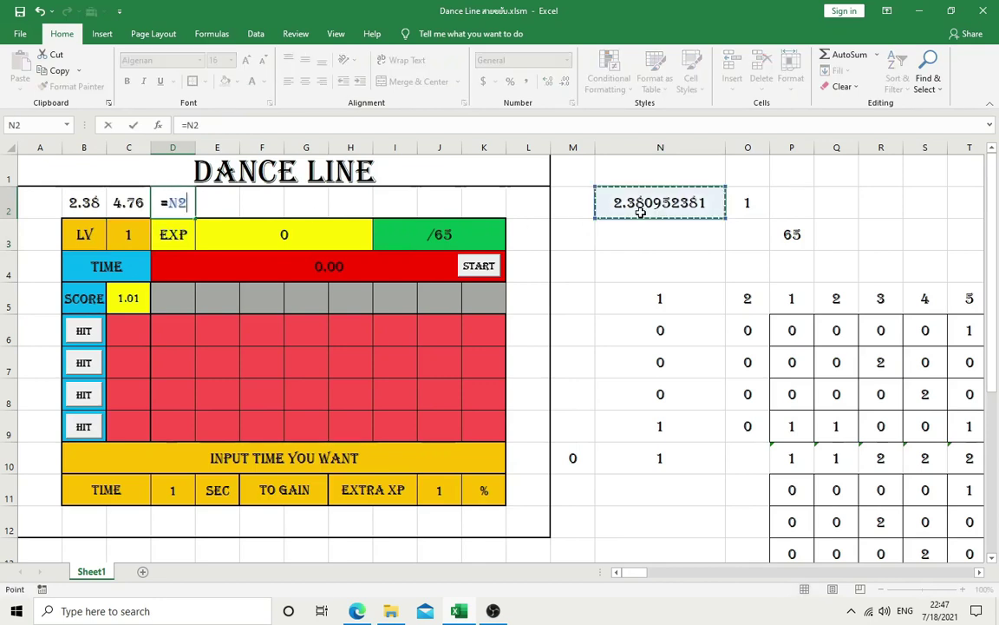
text(*3)
key(Return)
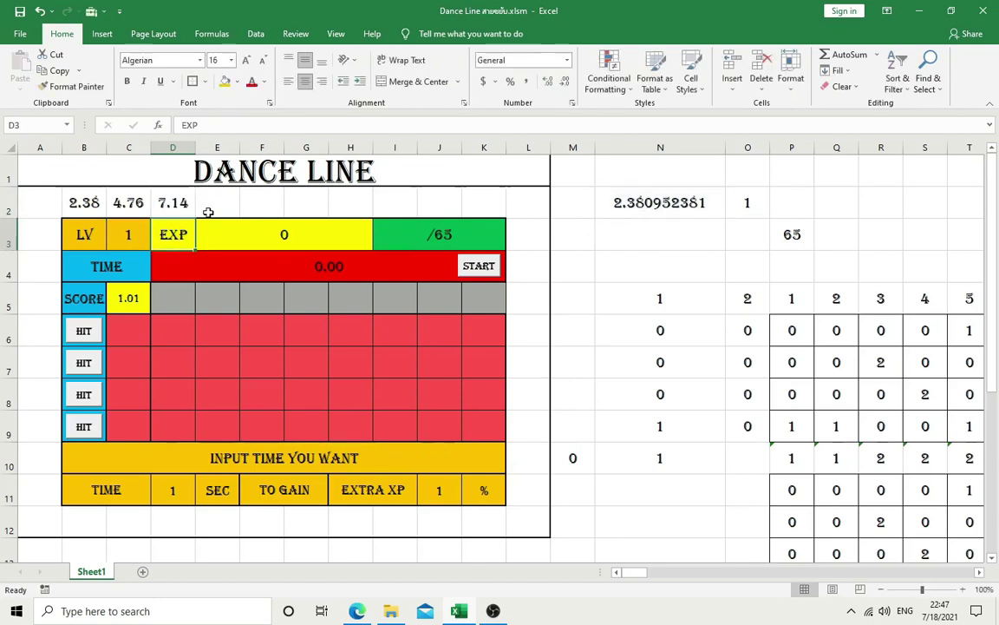
click(212, 205)
text(=)
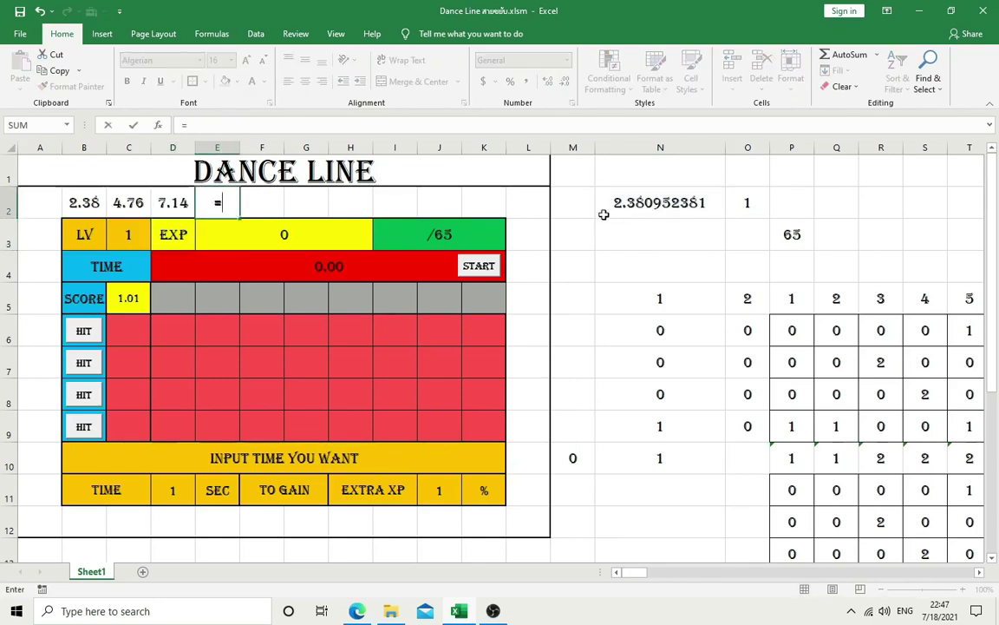
click(647, 206)
text(*4)
key(Return)
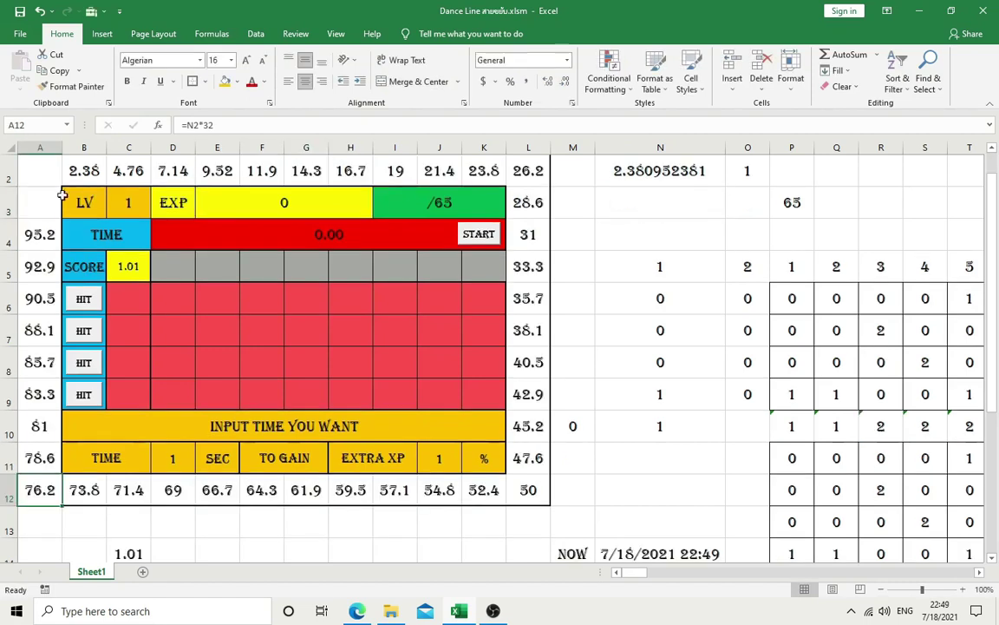
Step: Enter =N2*40 in A3, then correct it to =N2*41
click(43, 201)
text(=)
click(613, 173)
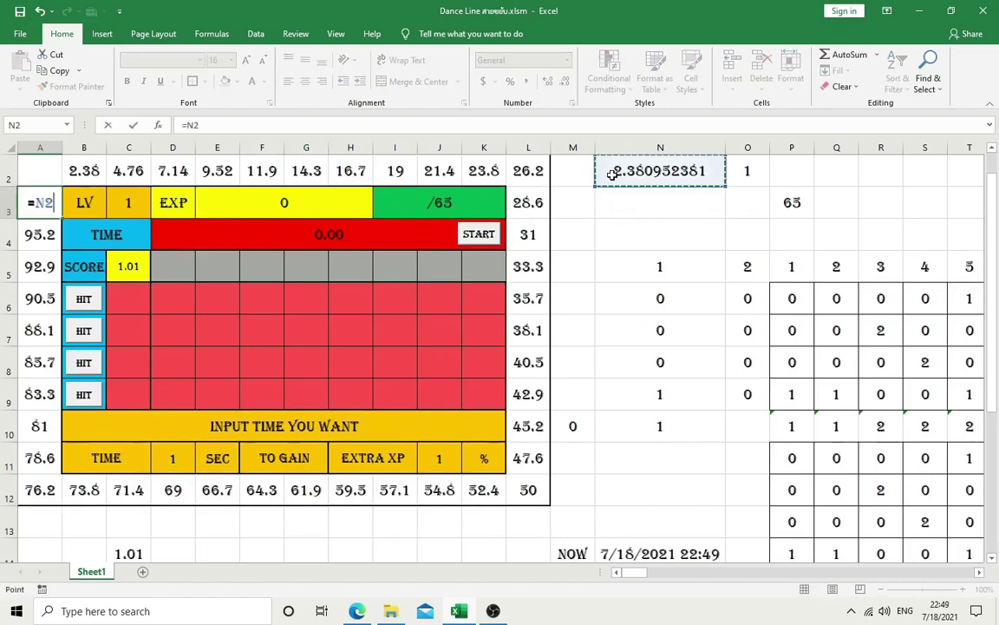
text(*40)
key(Return)
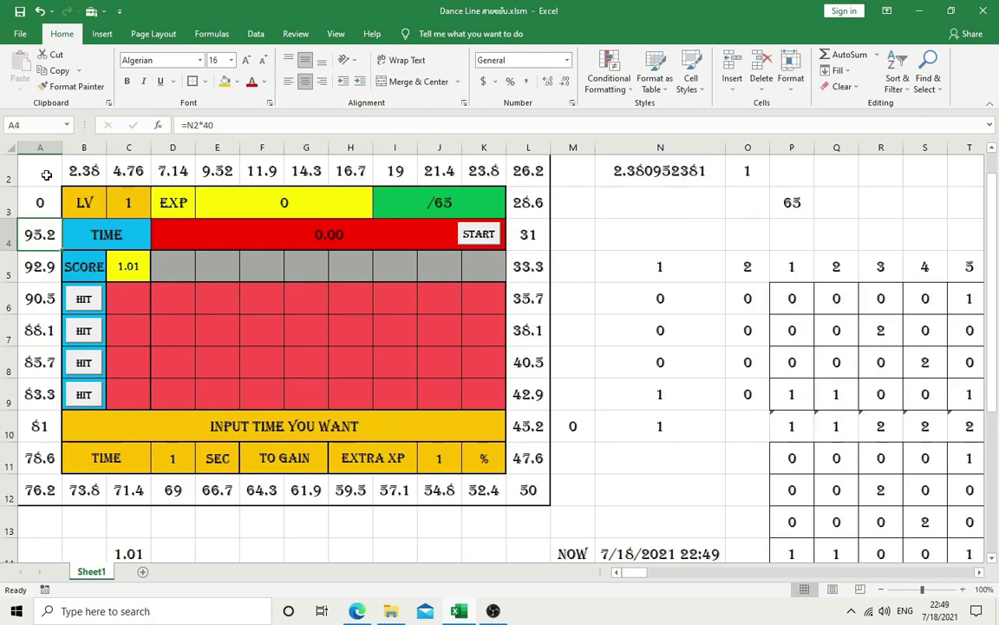
click(43, 202)
click(214, 125)
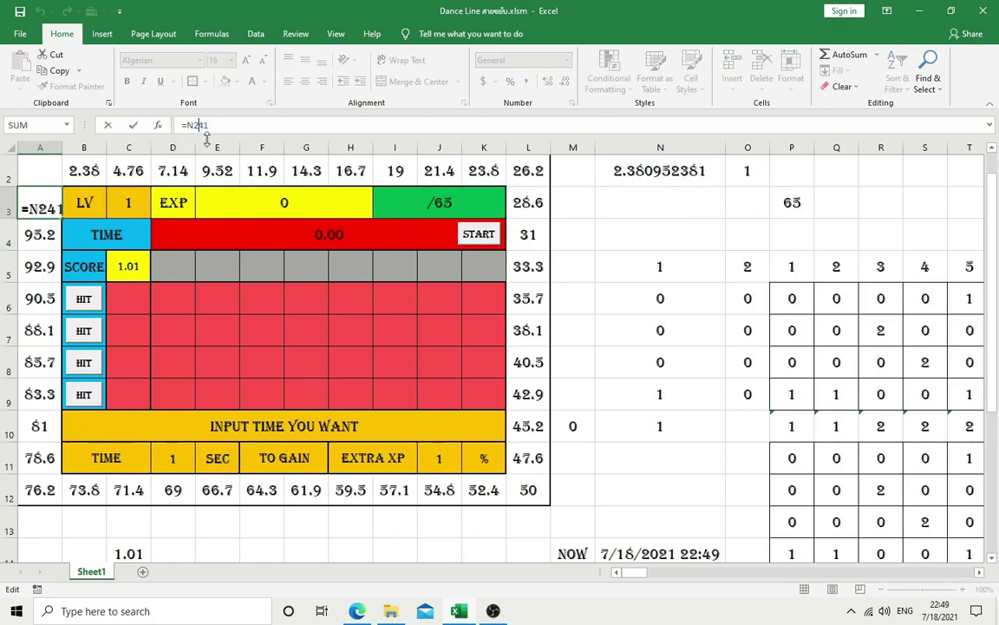
key(BackSpace)
text(1)
click(133, 125)
Step: Abandon the N2 formula in A2 so it stays at 0, then check J7's formula
click(47, 169)
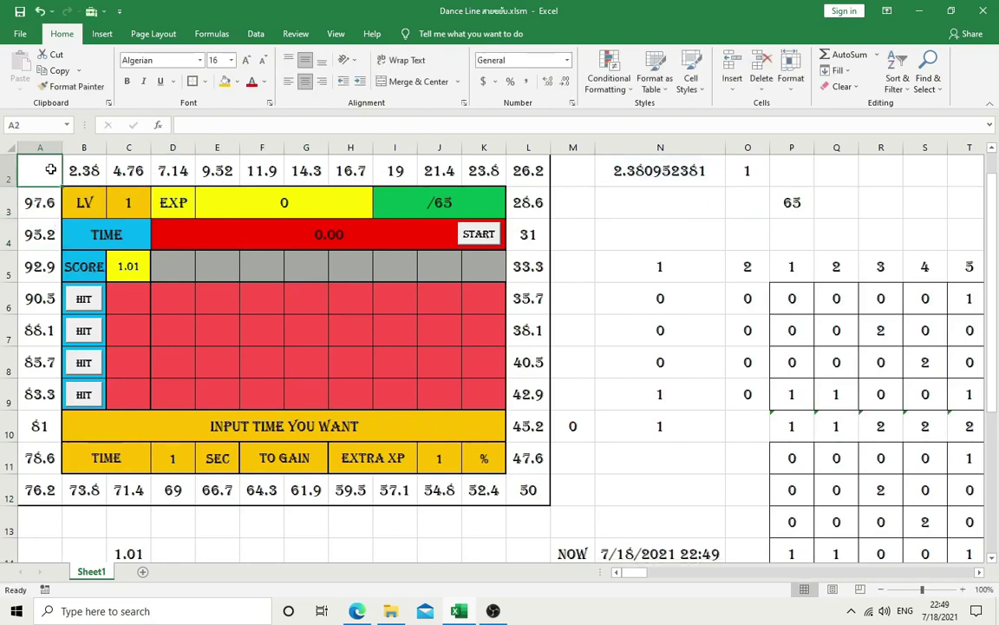
text(=)
click(634, 173)
text(*)
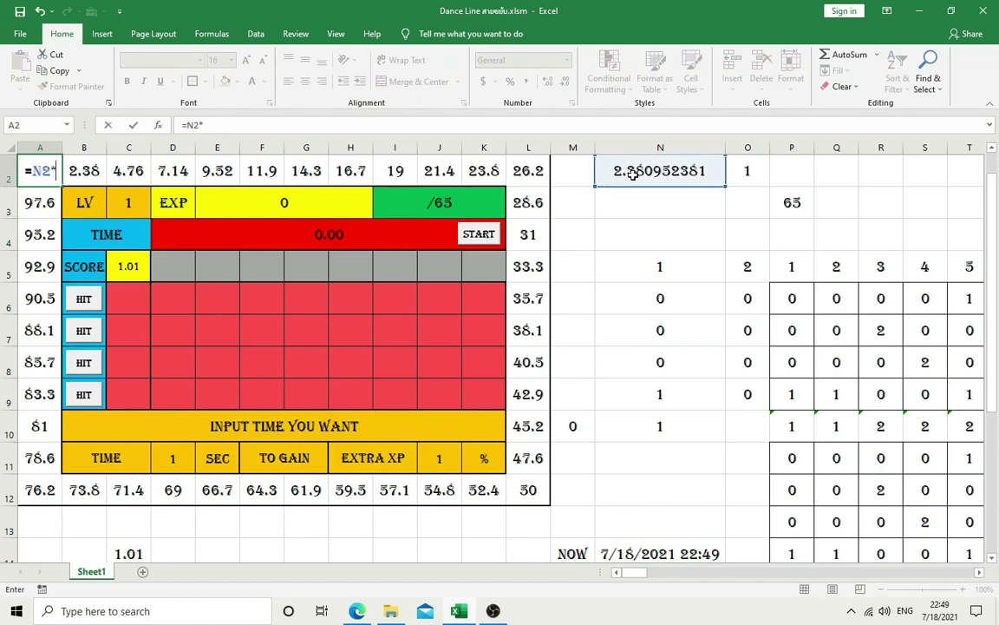
text(n)
key(BackSpace)
key(BackSpace)
key(BackSpace)
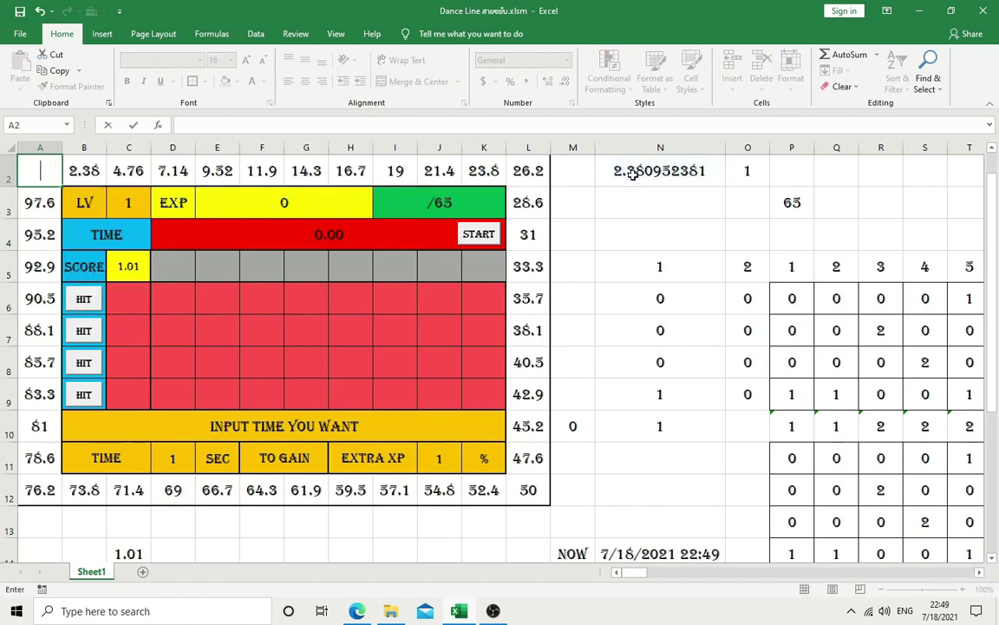
key(Return)
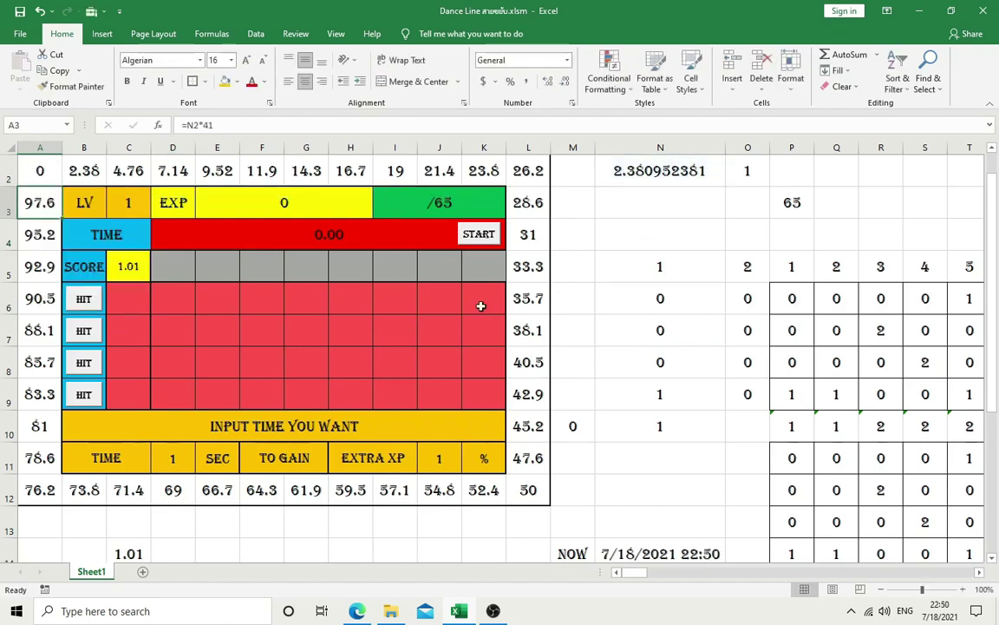
click(443, 319)
Step: Enter =N18*100/N17 in O18 to show remaining time as a percentage
scroll(402, 330, up, 1)
scroll(713, 326, down, 1)
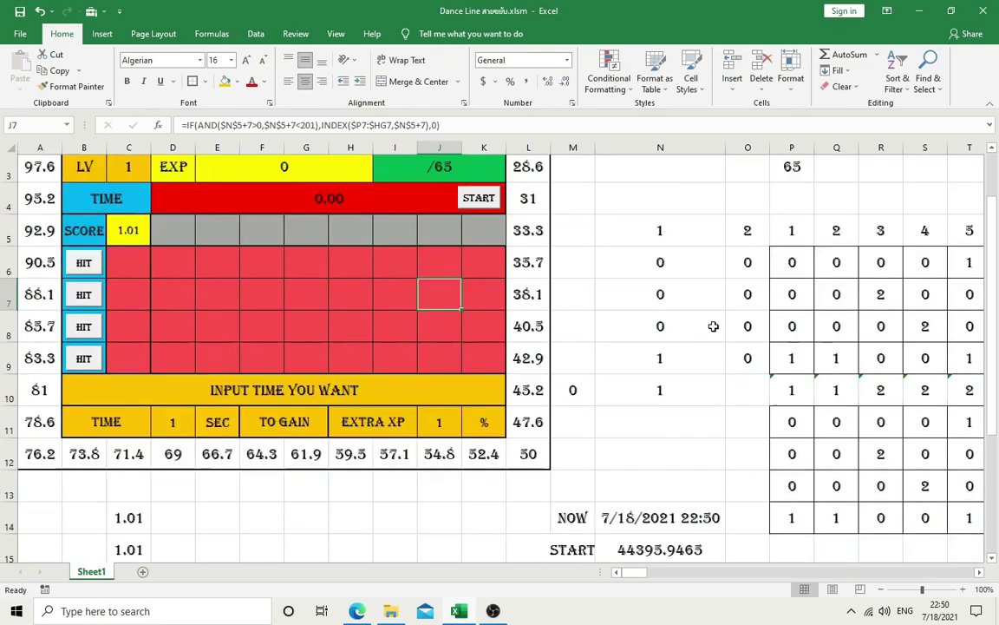
scroll(712, 334, down, 2)
click(696, 427)
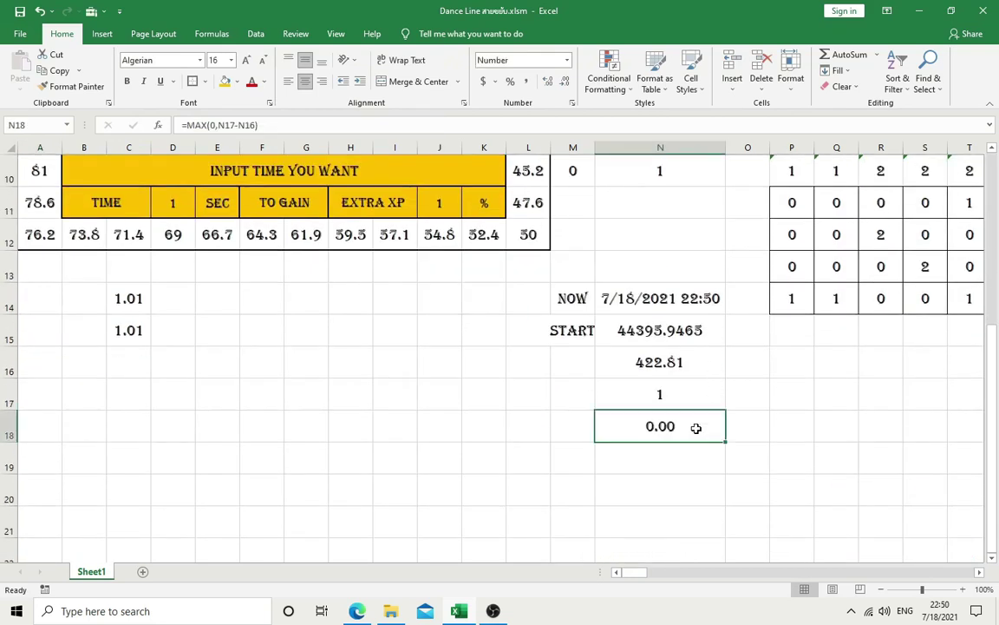
click(745, 436)
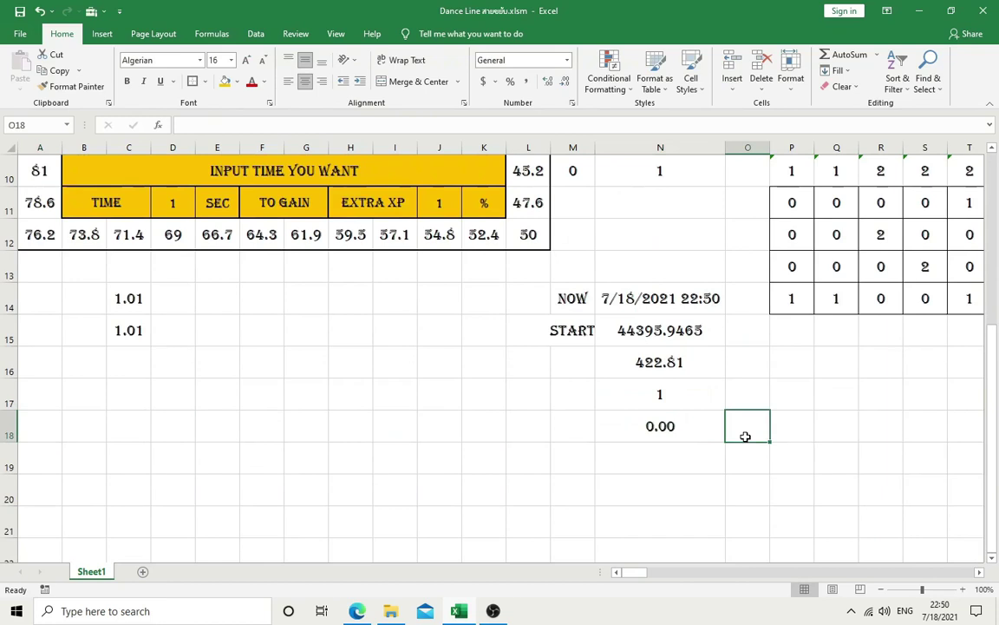
text(=)
click(699, 424)
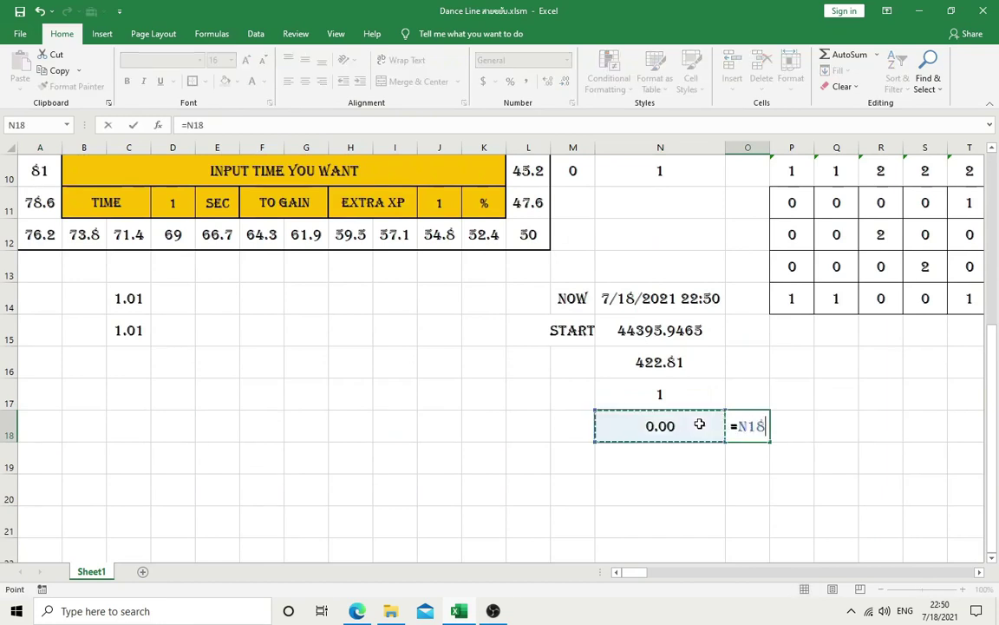
text(*100/)
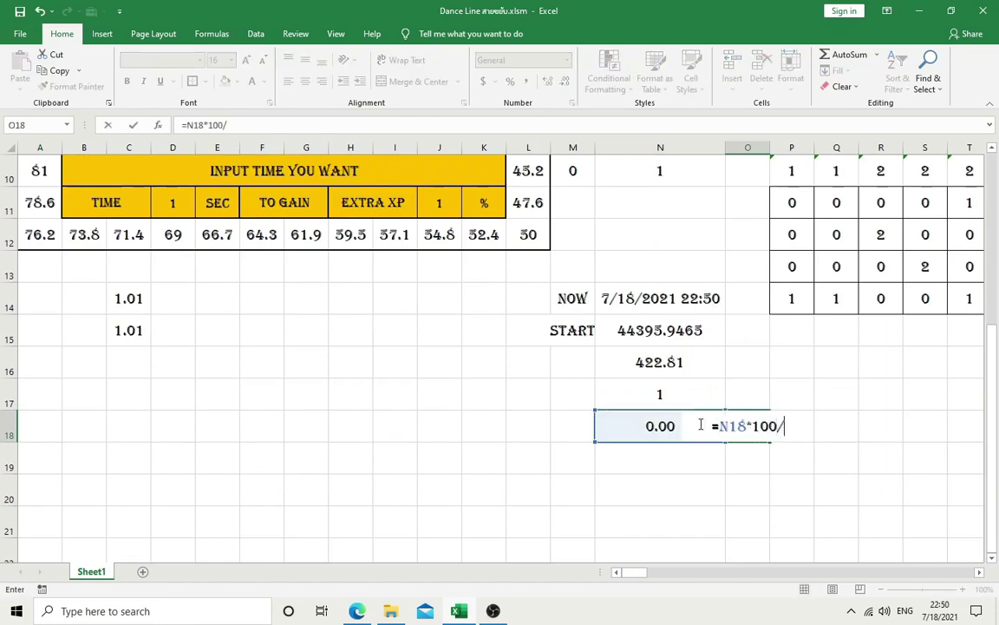
click(682, 399)
key(Return)
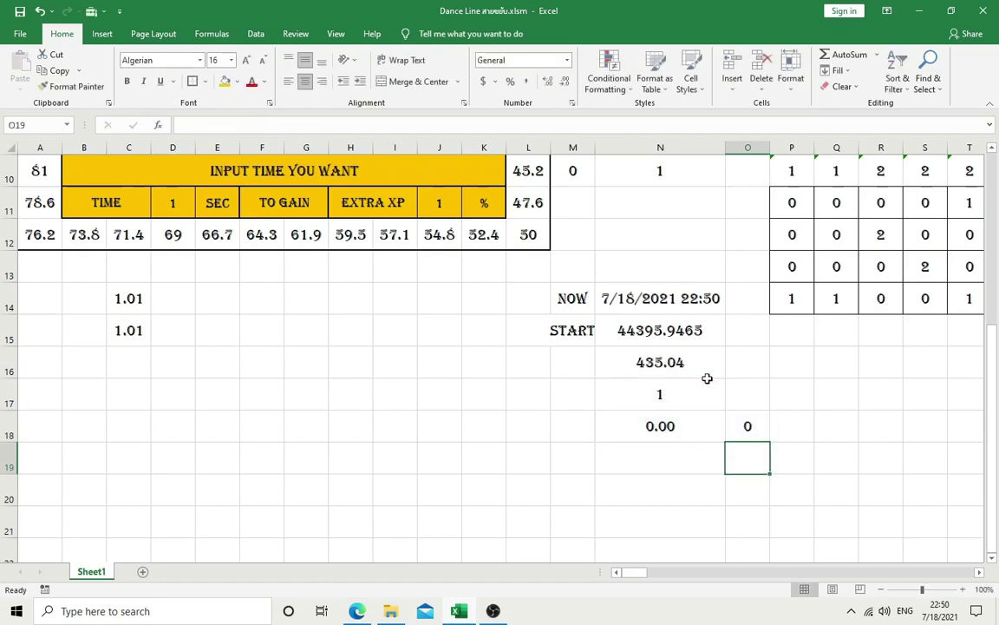
Step: Set the duration in N17 to 100
right_click(639, 292)
click(637, 393)
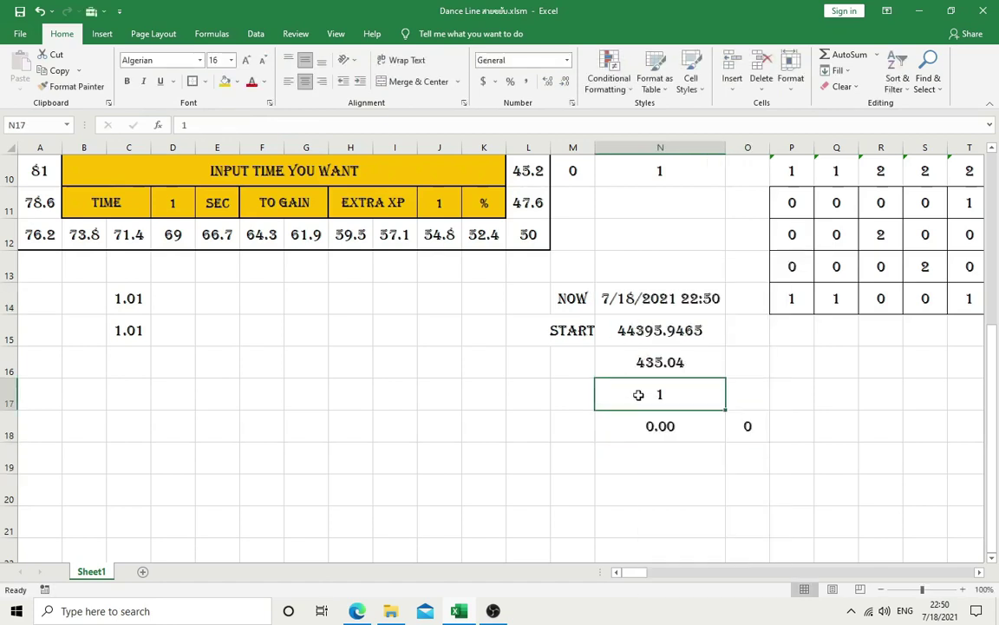
text(100)
key(Return)
Step: Copy the current time from N14 and paste it as a value into N15
right_click(631, 298)
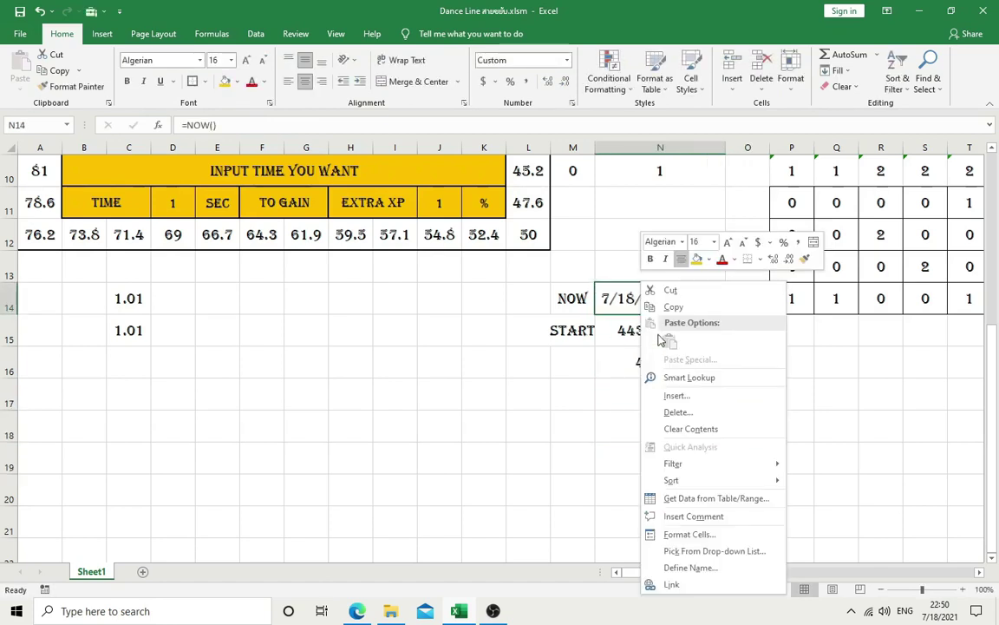
click(673, 305)
click(652, 332)
right_click(652, 332)
click(700, 77)
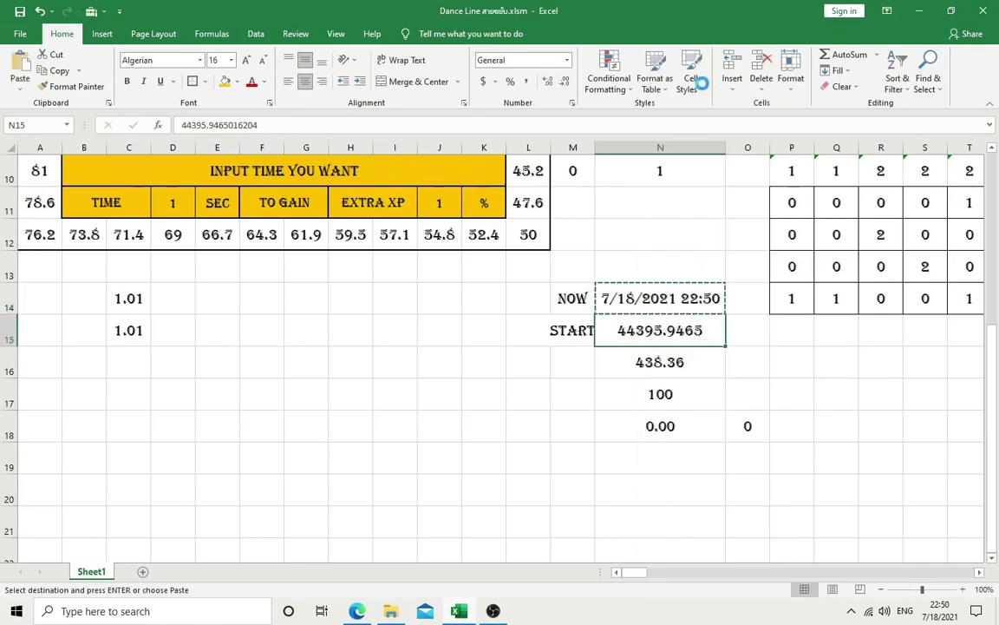
click(822, 405)
key(Escape)
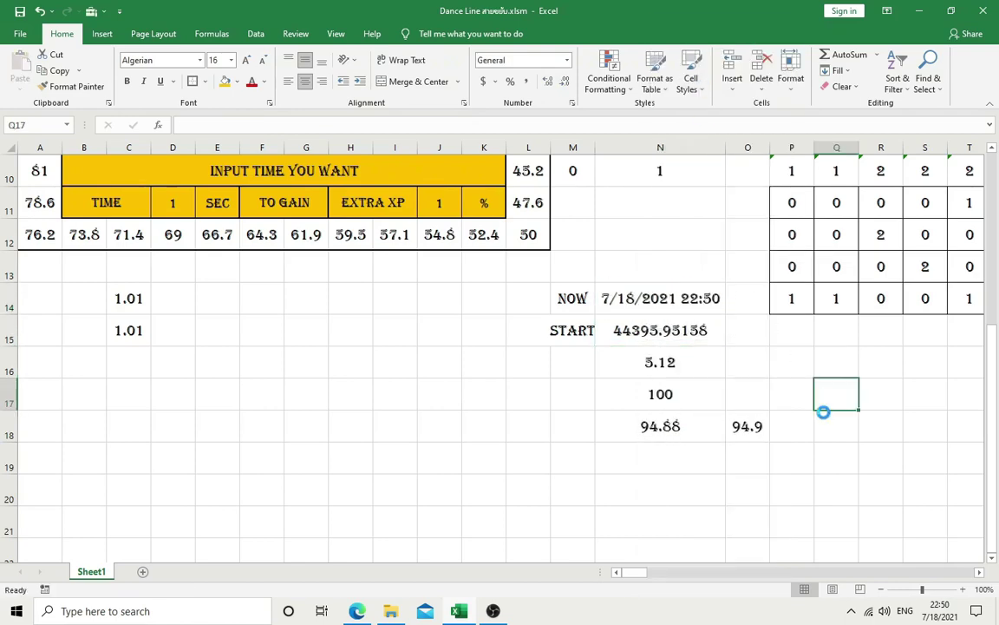
Step: Select the ring's top row A2 to L2
scroll(822, 405, up, 1)
scroll(361, 322, up, 2)
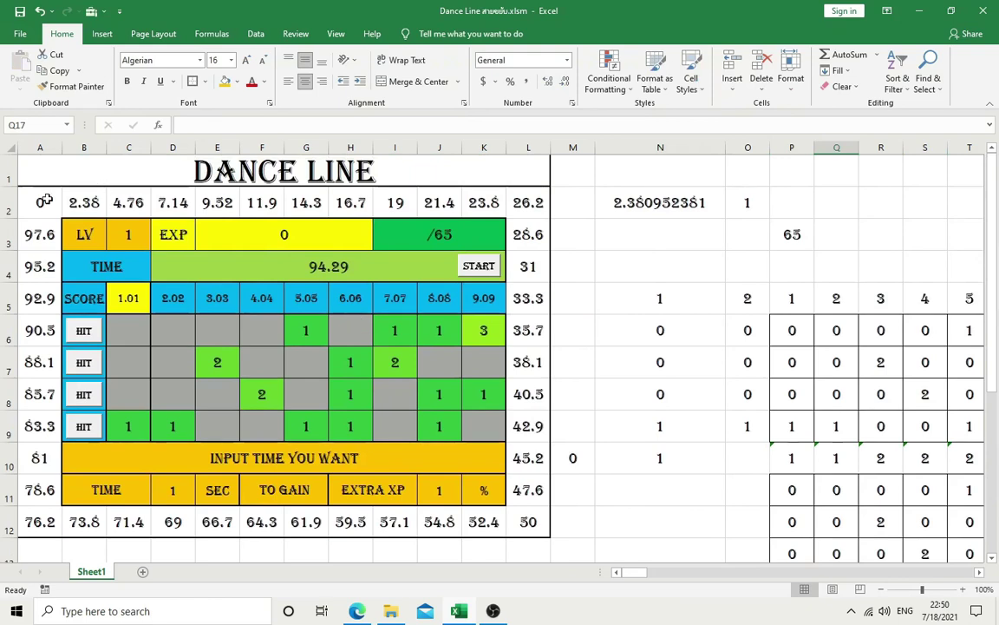
mouse_move(39, 202)
mouse_down()
mouse_move(524, 208)
mouse_move(522, 490)
mouse_move(31, 525)
mouse_move(40, 235)
mouse_up()
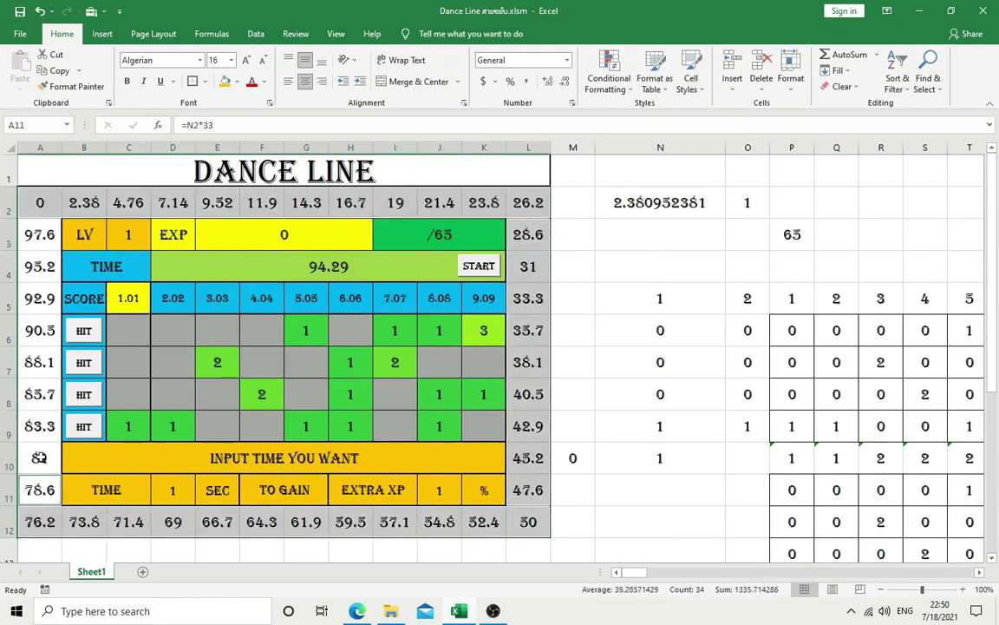
Step: Start a Greater Than highlight rule using the timer value in O18 as threshold
click(615, 68)
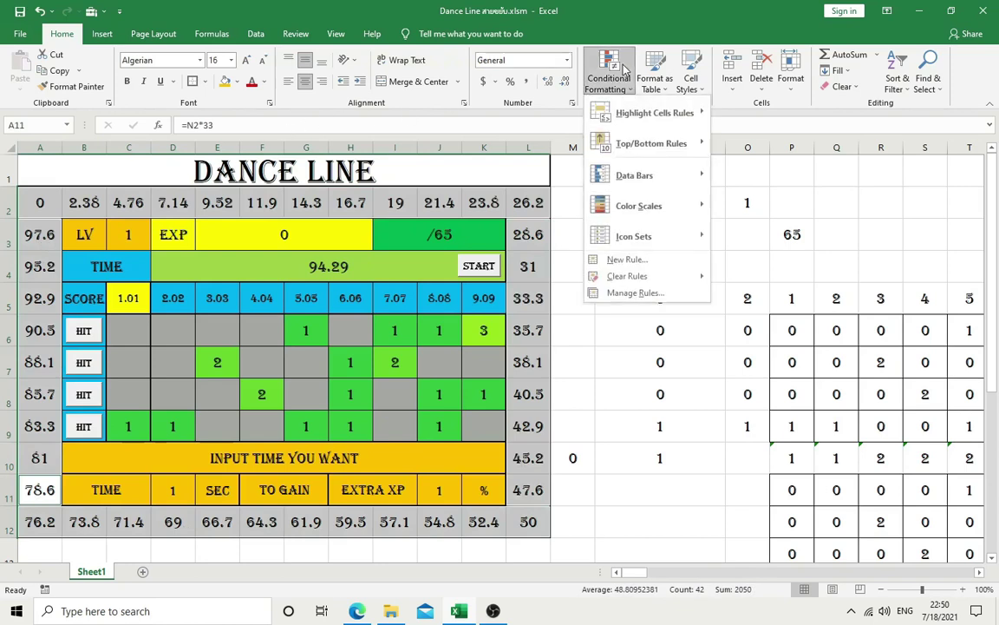
mouse_move(655, 114)
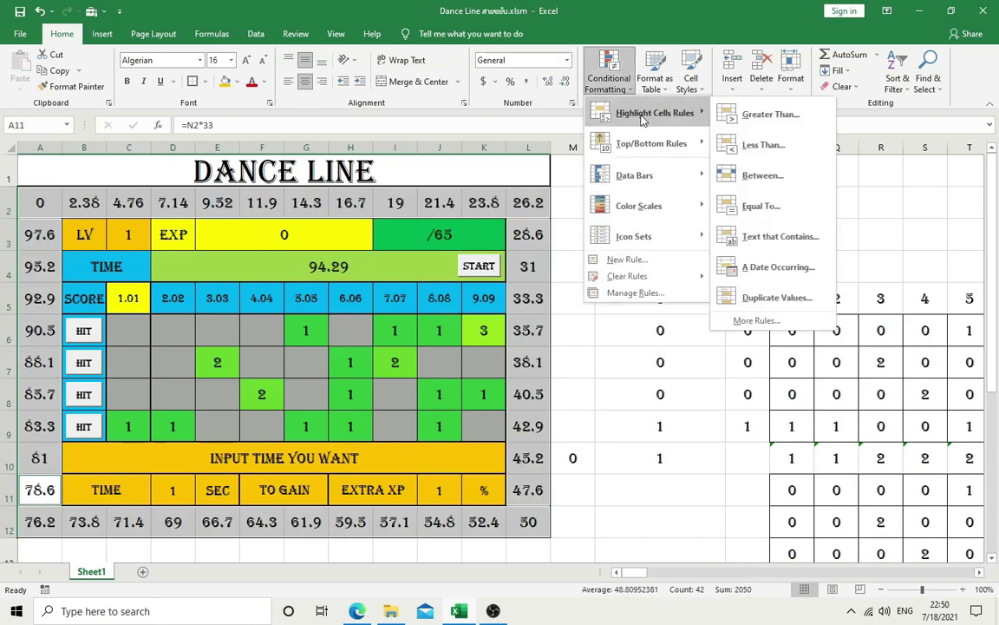
click(757, 114)
click(753, 268)
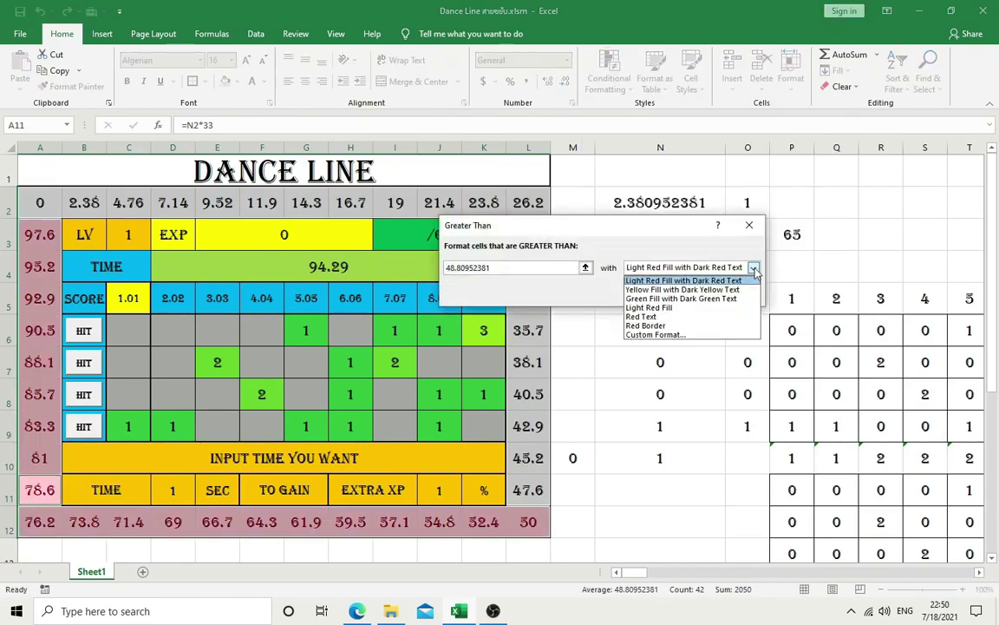
click(610, 275)
click(585, 267)
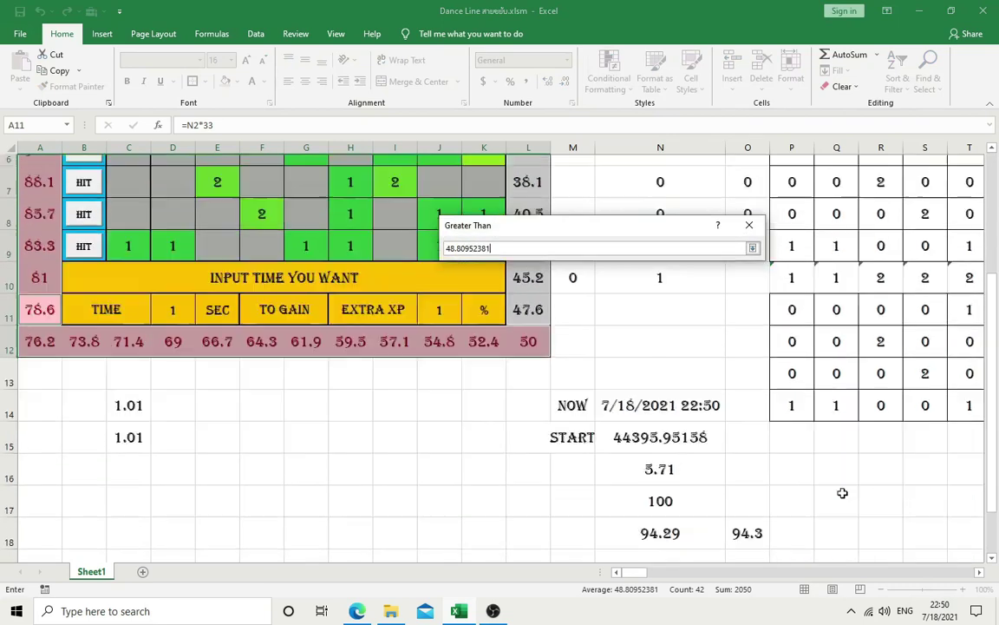
drag(996, 277, 998, 428)
click(744, 522)
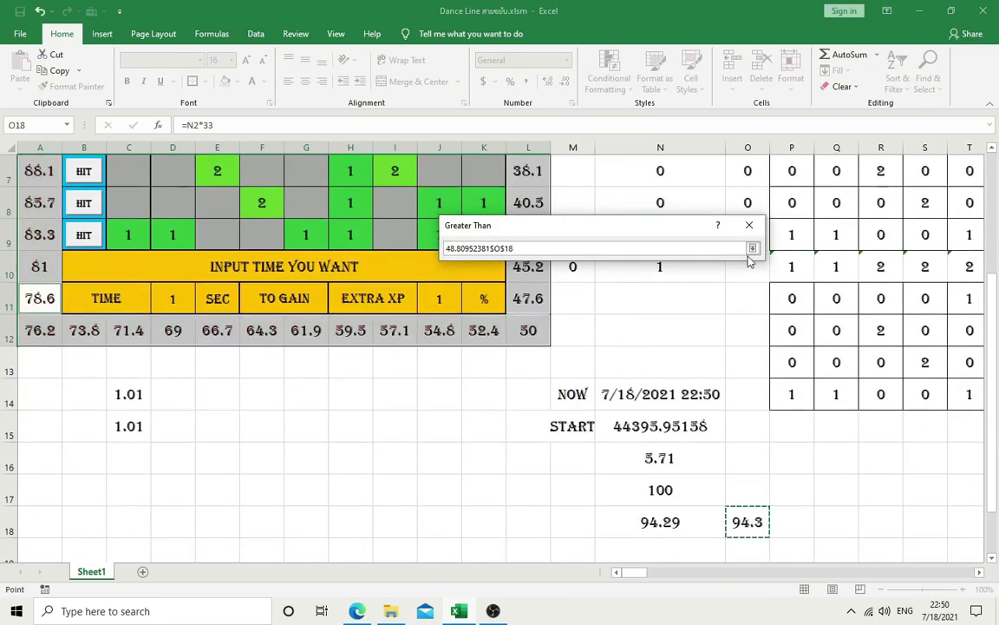
Step: Give the greater-than rule a custom dark red fill and font, and apply it
click(753, 249)
click(752, 269)
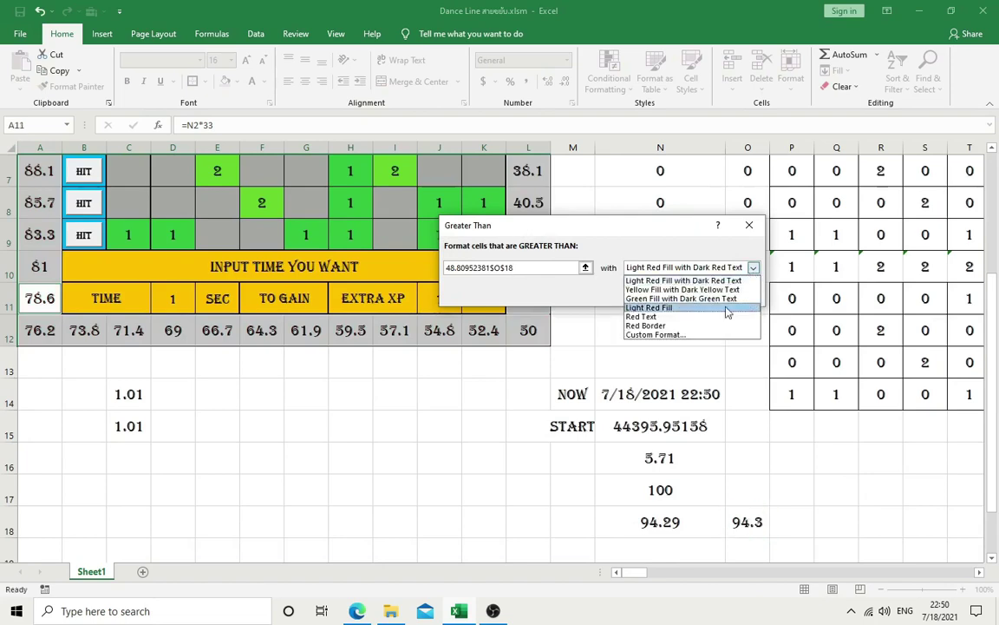
click(663, 335)
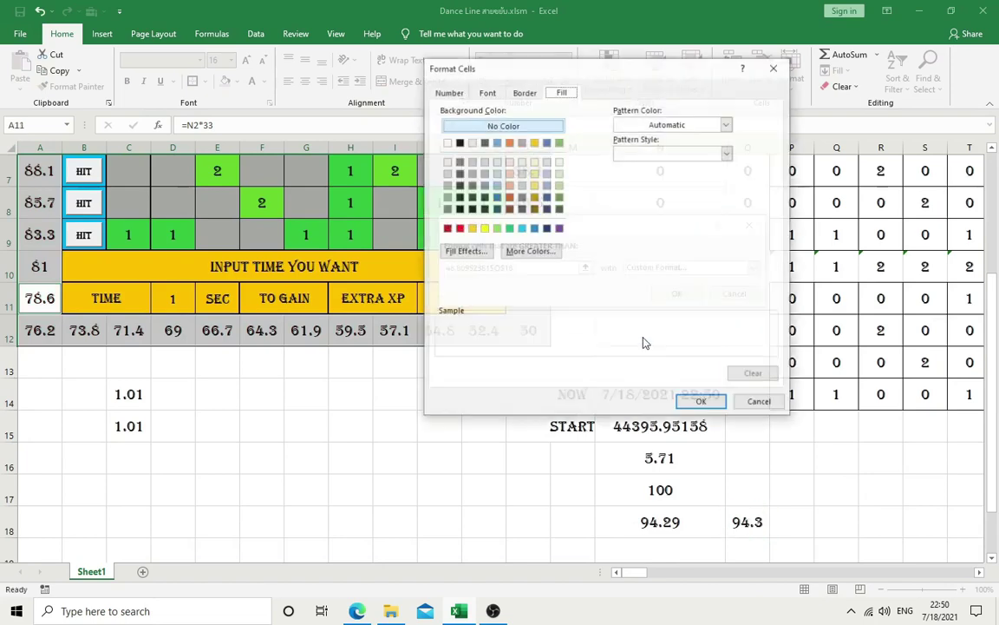
click(446, 228)
click(487, 92)
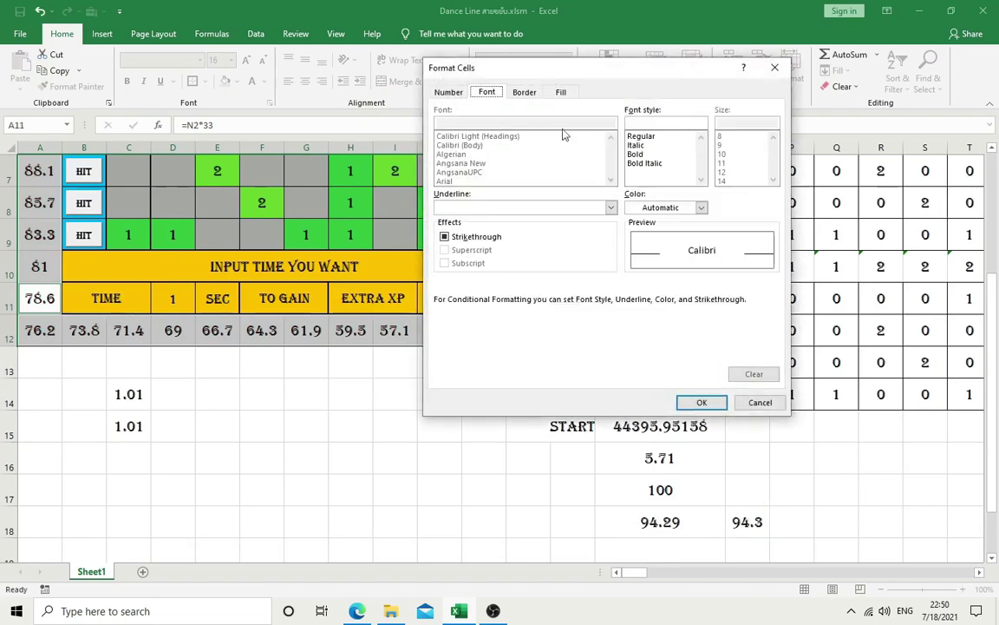
click(701, 208)
click(631, 331)
click(701, 402)
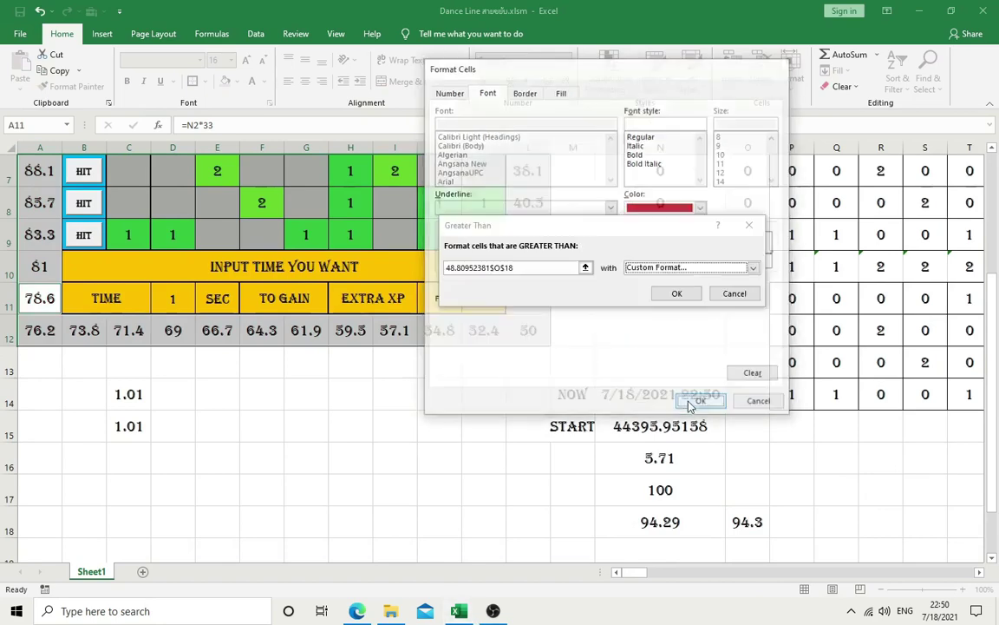
click(676, 294)
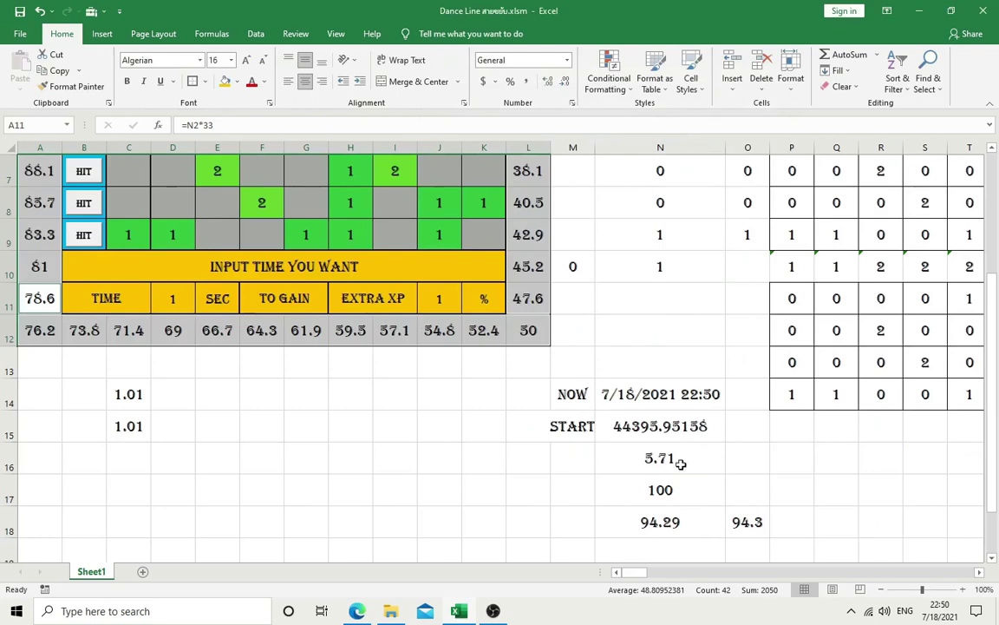
scroll(419, 417, up, 2)
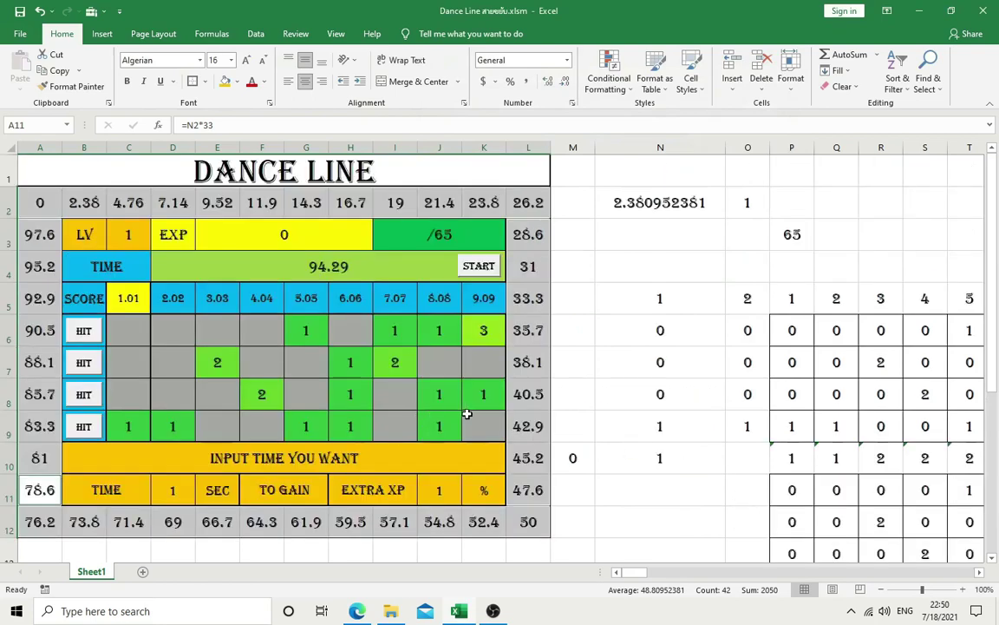
click(607, 82)
Step: Edit the greater-than rule so its threshold references =$O$18
click(623, 291)
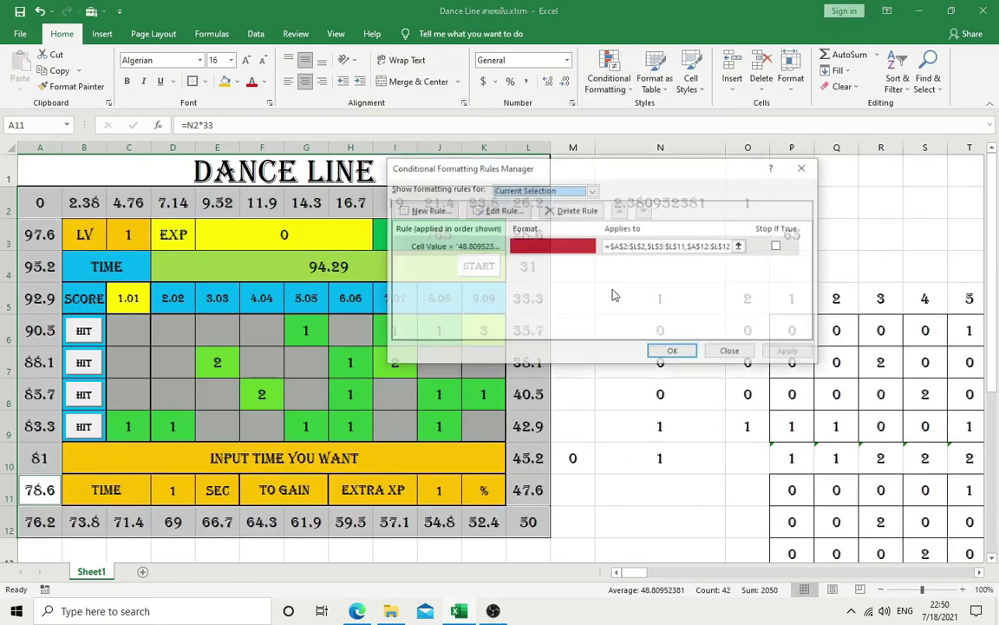
click(491, 247)
click(499, 210)
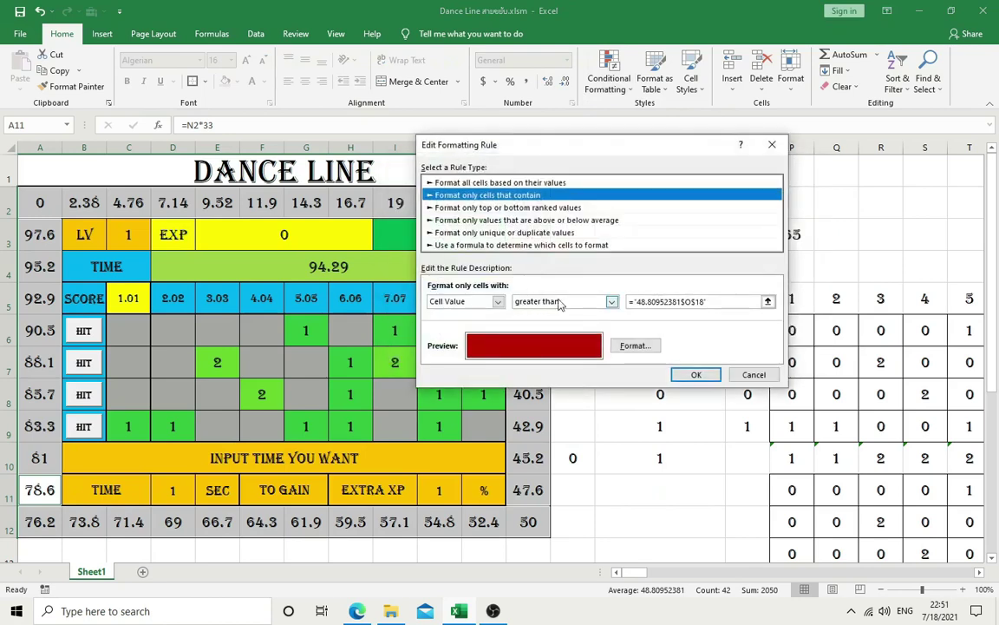
click(768, 301)
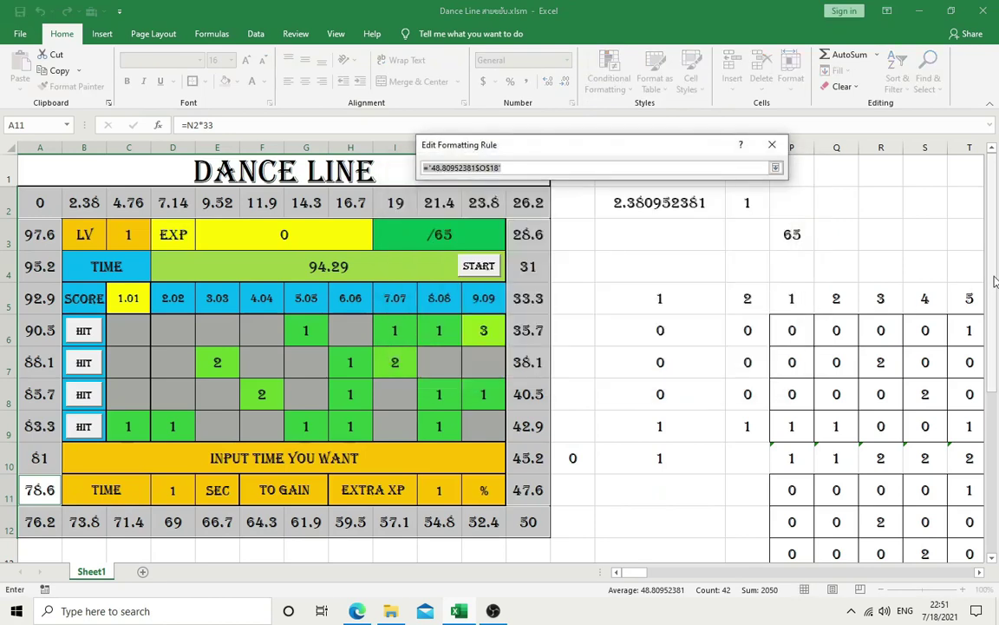
scroll(991, 408, down, 1)
scroll(991, 408, down, 2)
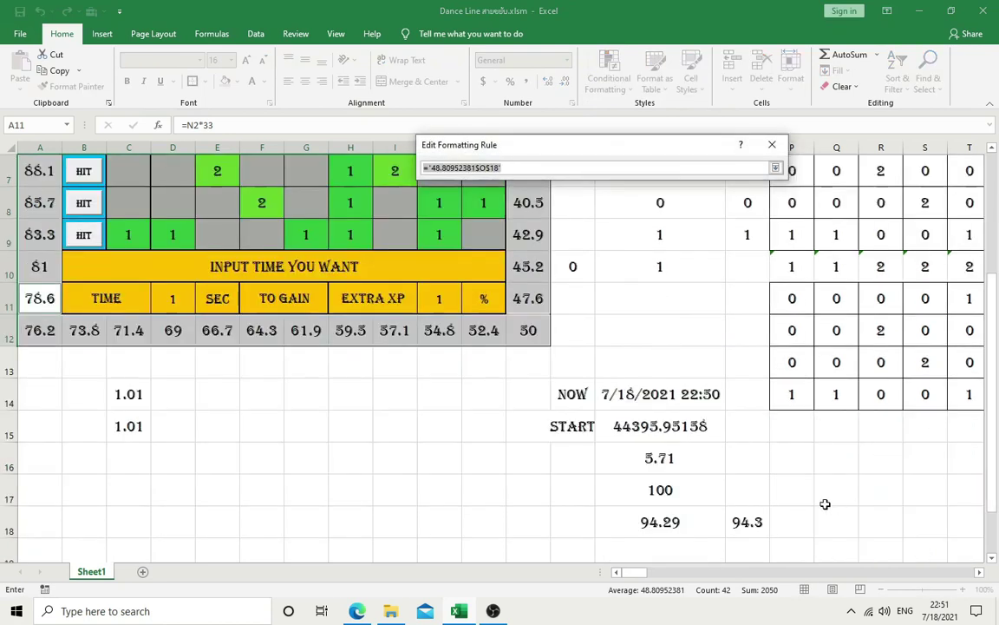
click(748, 521)
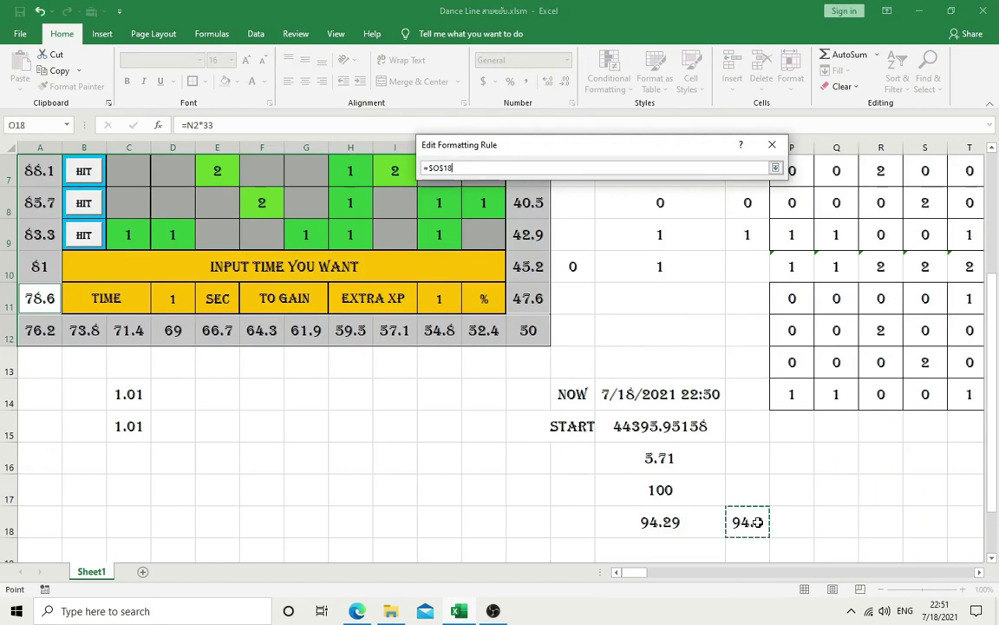
click(775, 167)
click(694, 374)
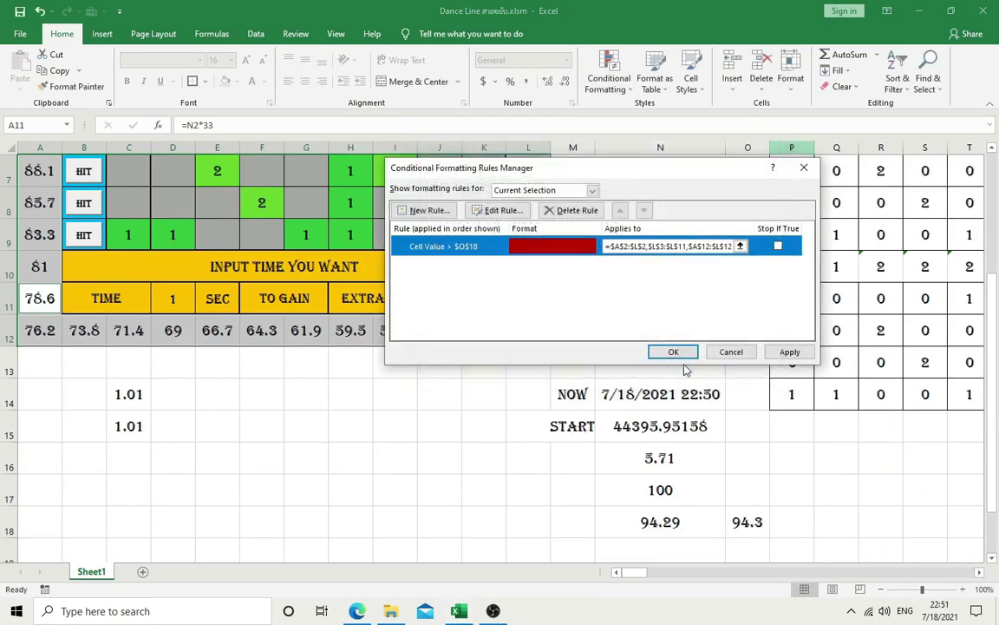
click(672, 351)
Step: Select row 2 and the right border column L3:L10
scroll(485, 369, up, 2)
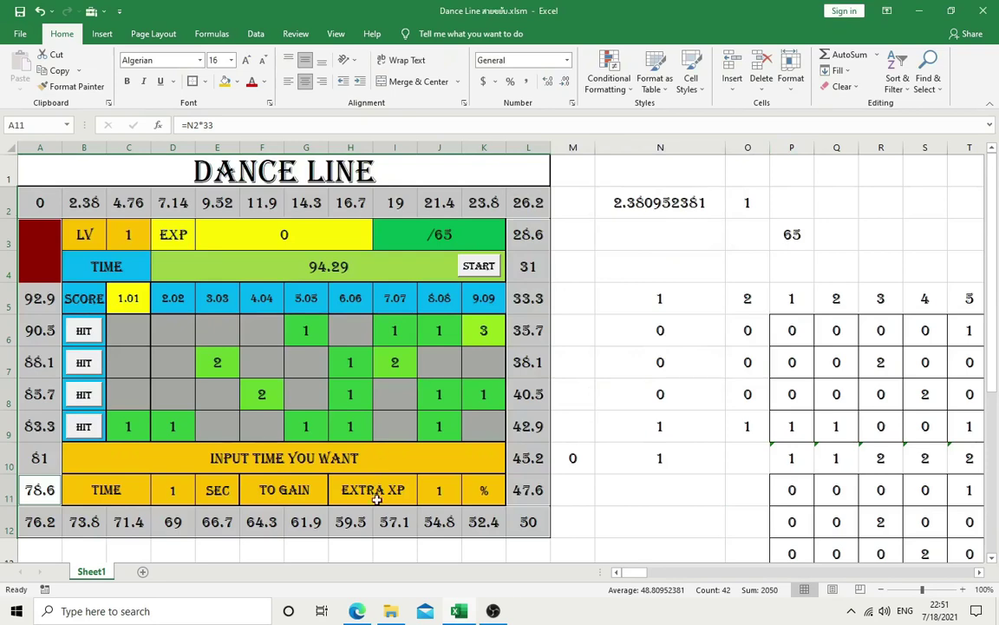
scroll(551, 455, down, 1)
click(520, 459)
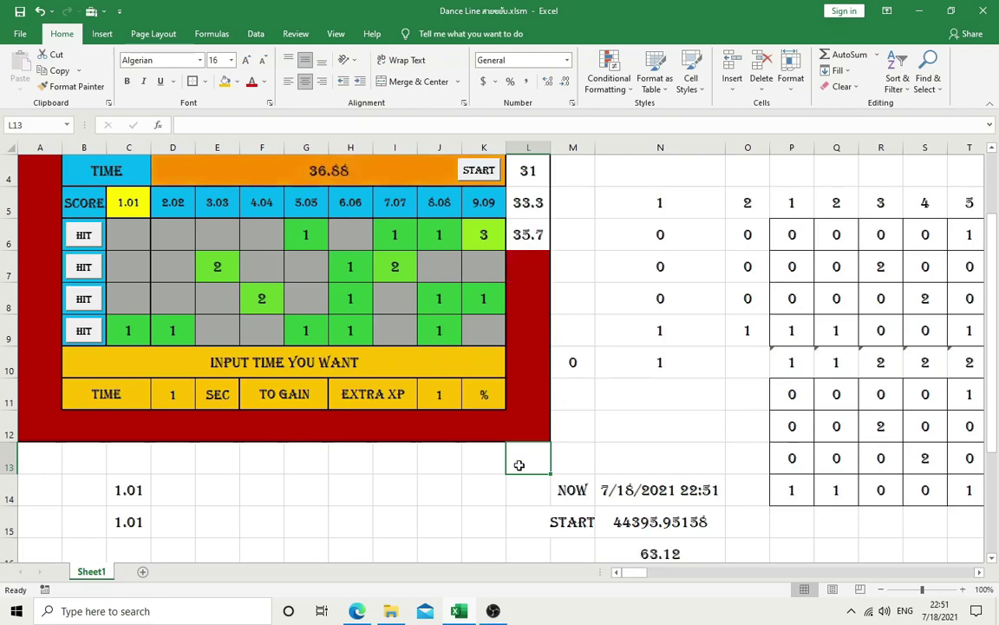
scroll(449, 356, up, 1)
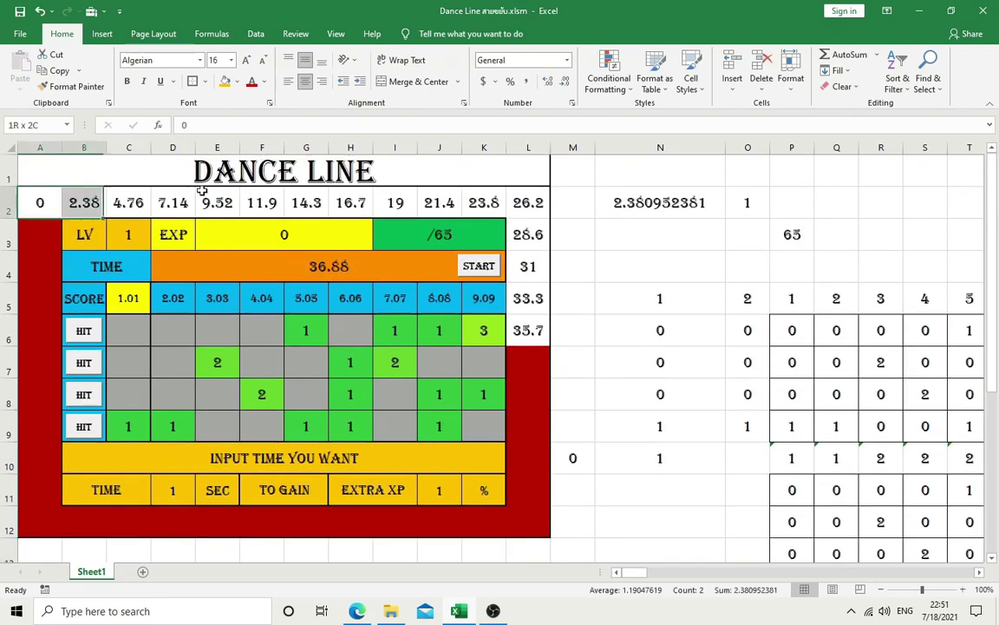
mouse_move(62, 207)
mouse_down()
mouse_move(521, 201)
mouse_move(526, 496)
mouse_move(40, 508)
mouse_move(38, 212)
mouse_up()
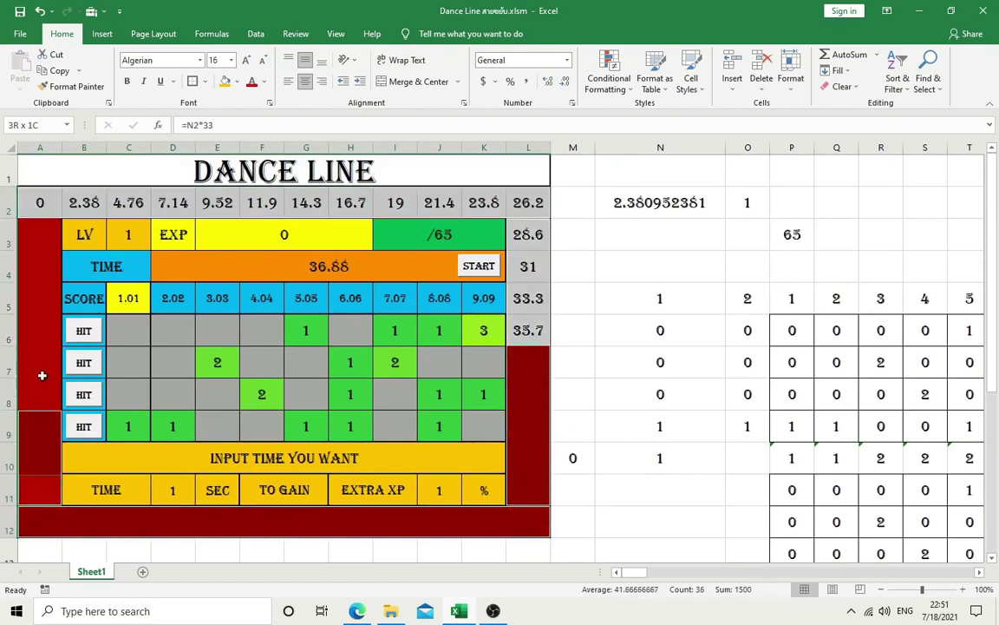
Step: Fill the selected border cells green with green text to hide their values
click(612, 79)
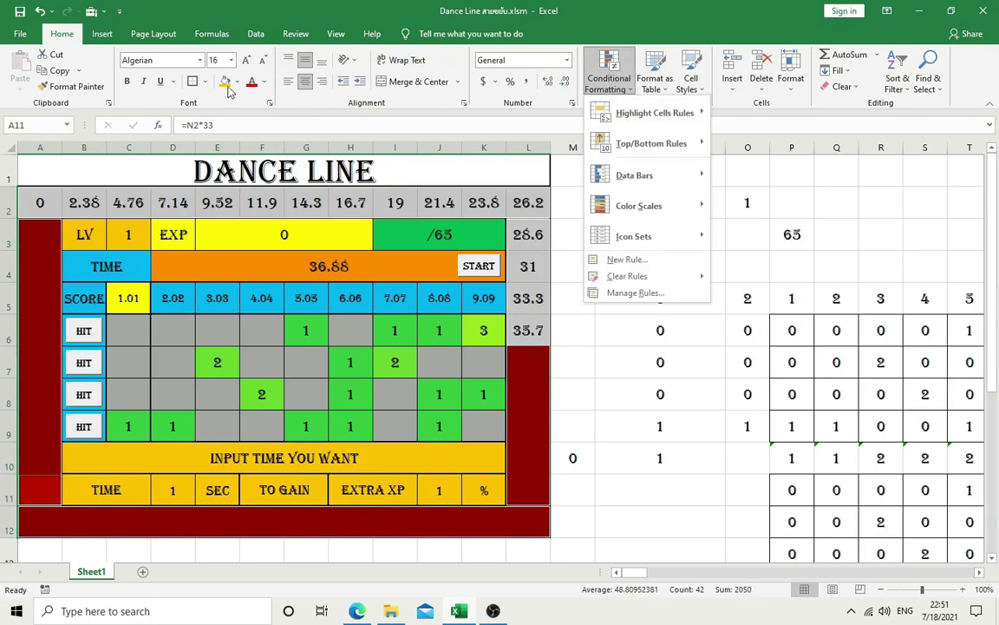
click(237, 82)
click(287, 171)
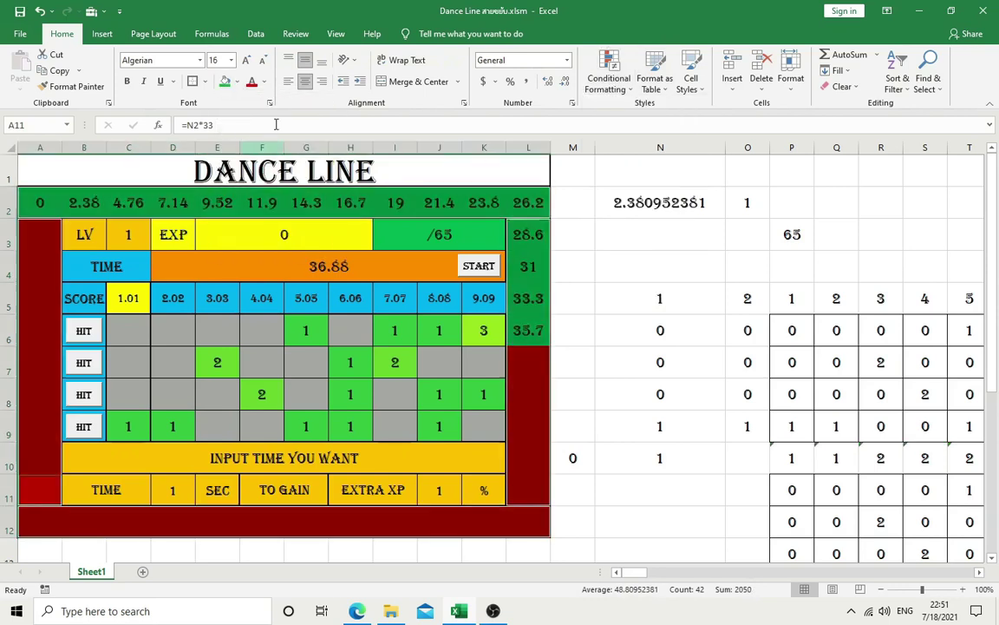
click(265, 81)
click(312, 206)
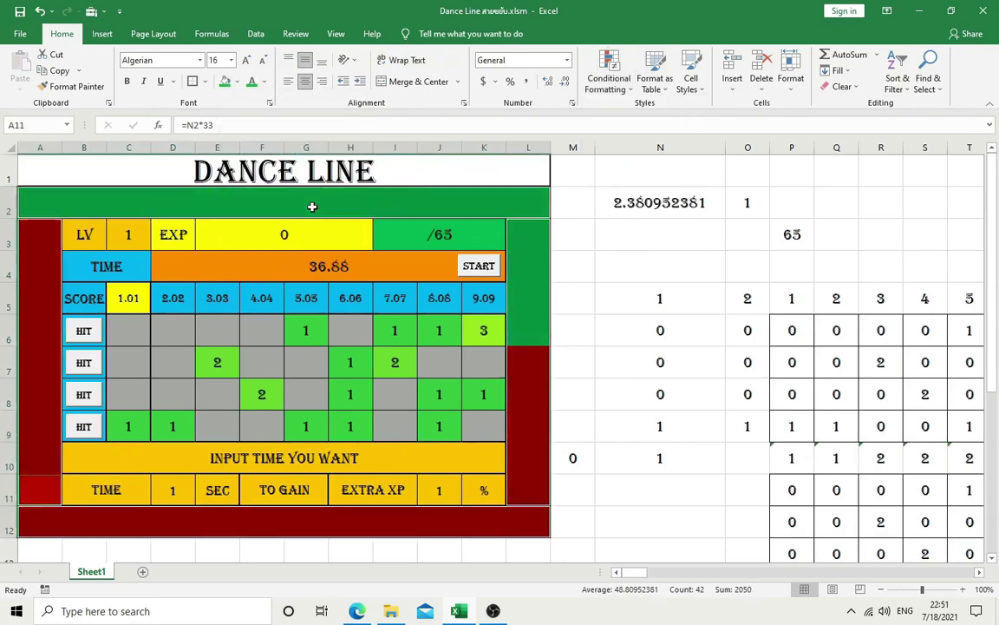
Step: Start a new formula-based rule =$D$4=0 referencing the TIME cell D4
click(623, 73)
mouse_move(623, 120)
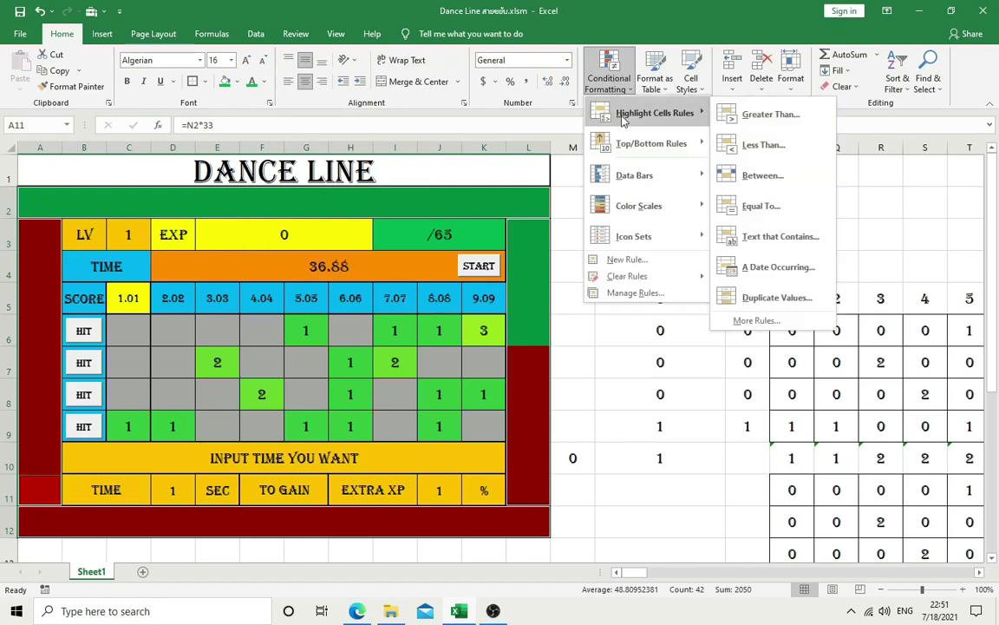
click(620, 260)
click(577, 230)
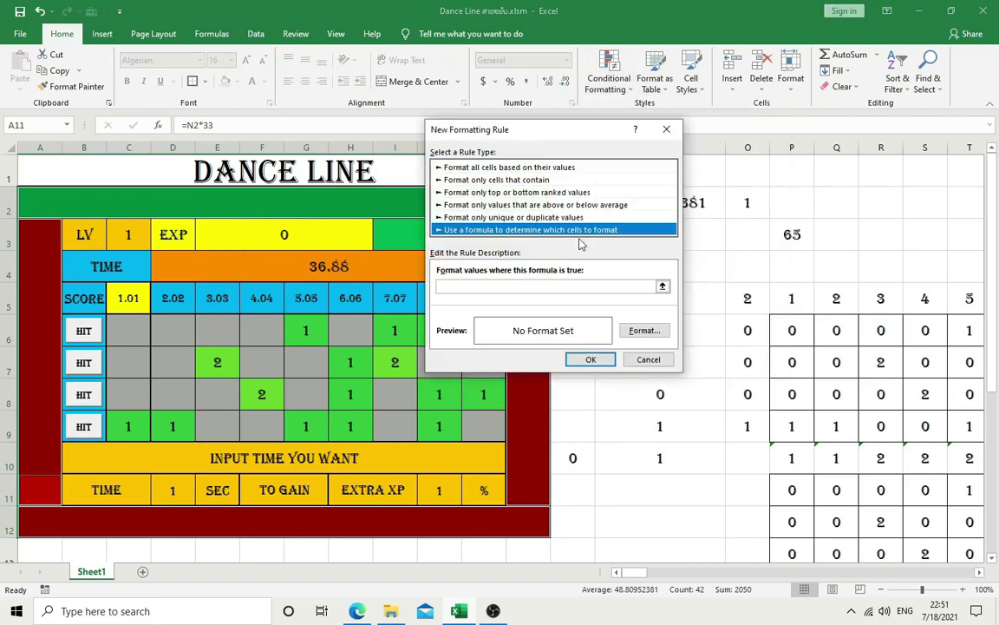
click(662, 287)
click(400, 254)
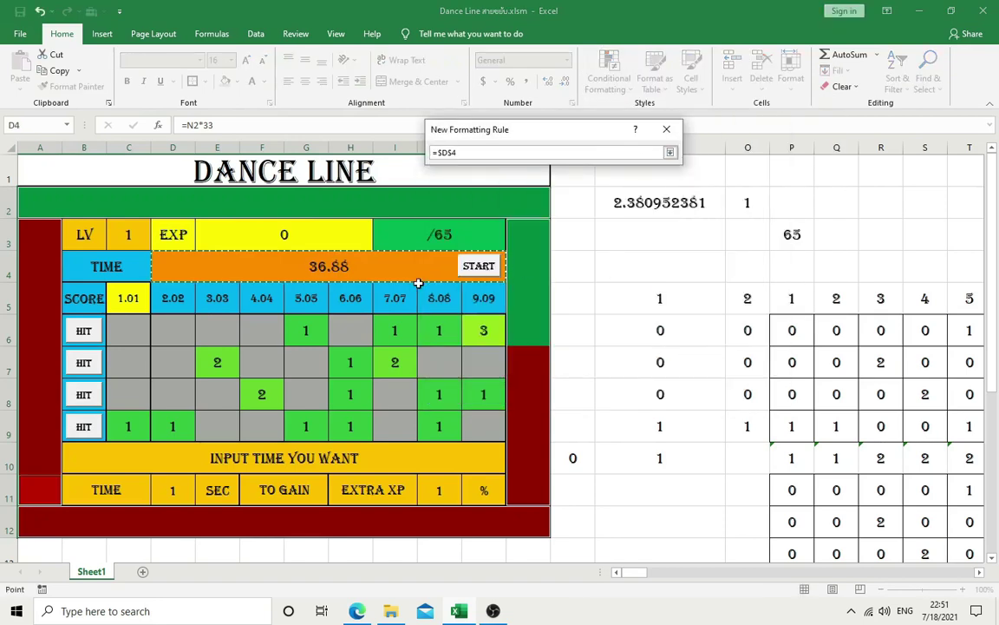
text(=0)
key(Return)
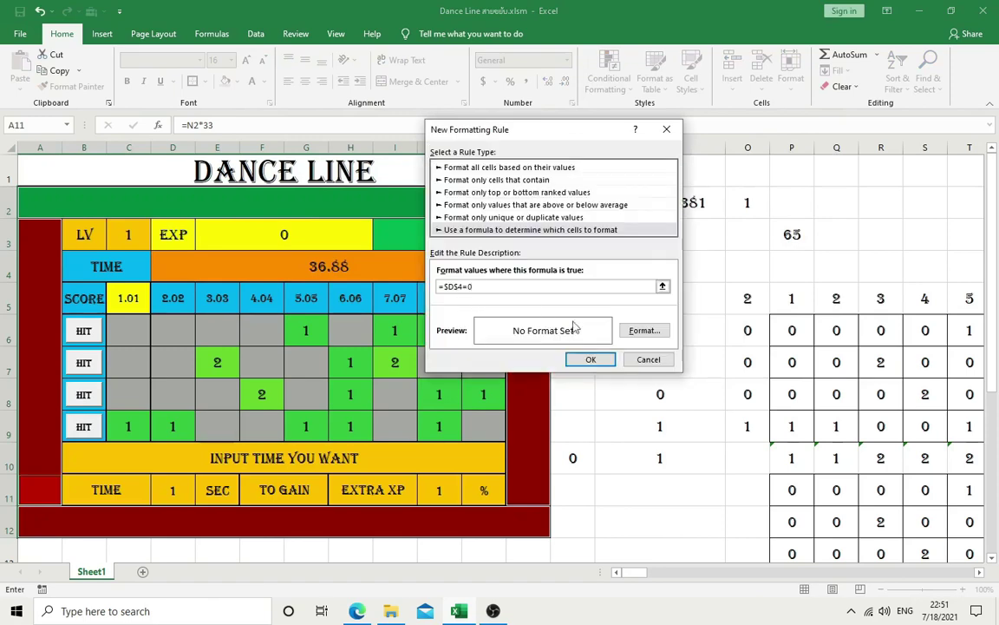
Step: Format the =$D$4=0 rule with red text and red fill and create it
click(645, 330)
click(700, 207)
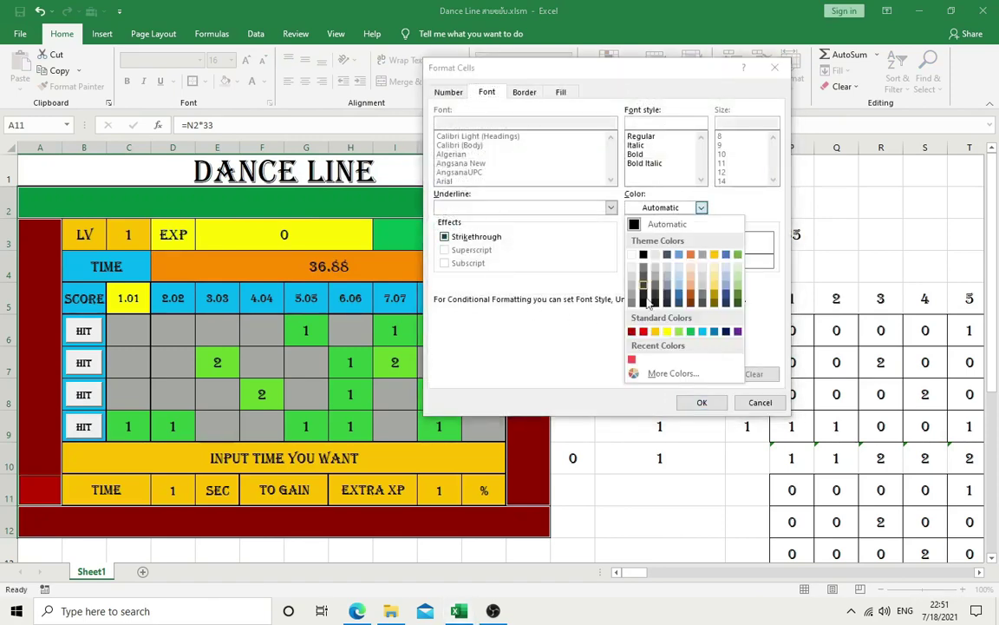
click(643, 331)
click(560, 93)
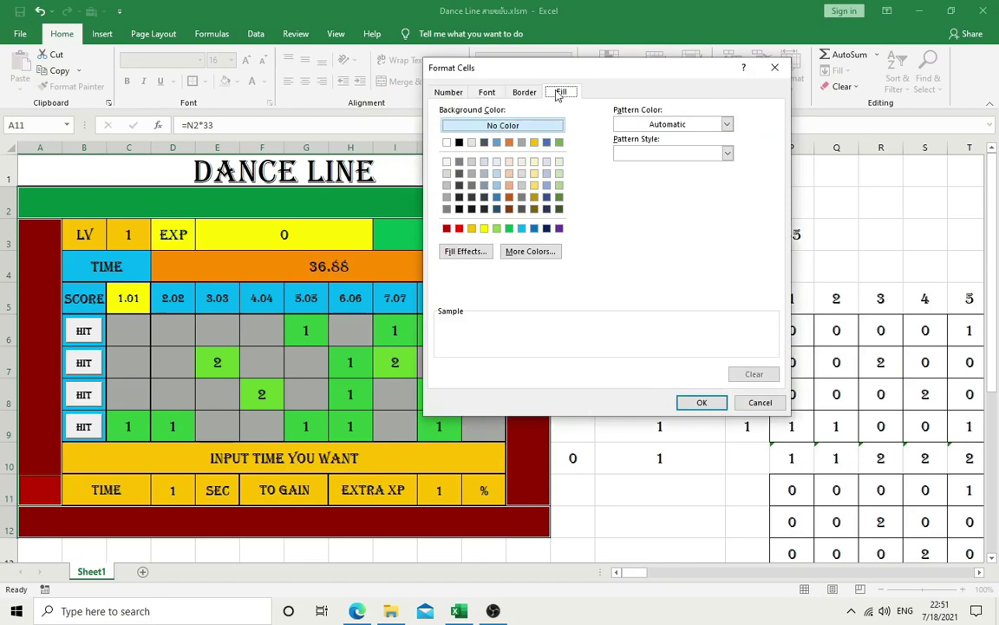
click(459, 227)
click(700, 403)
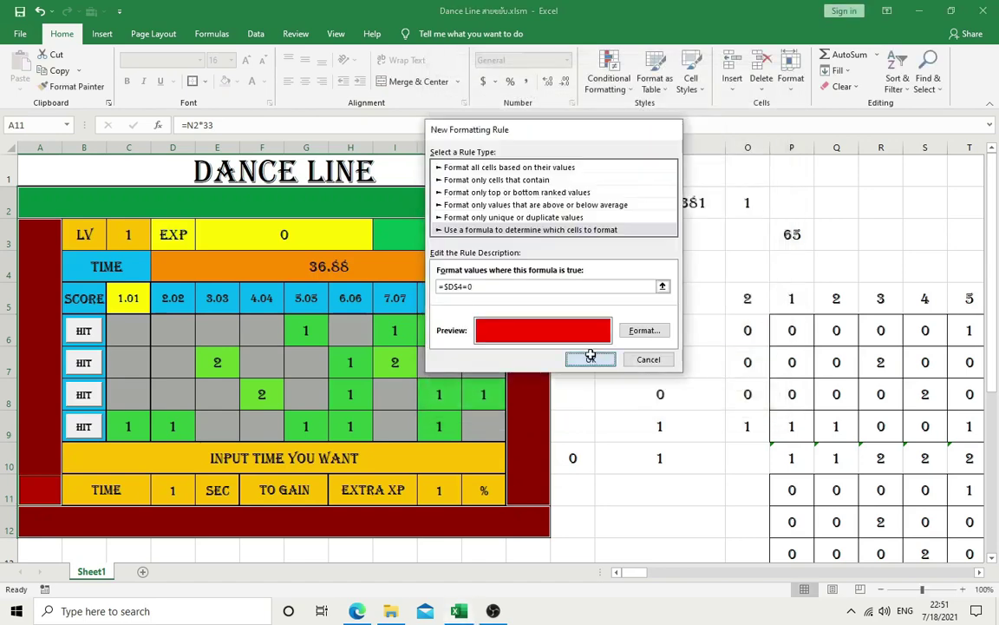
click(590, 357)
click(576, 200)
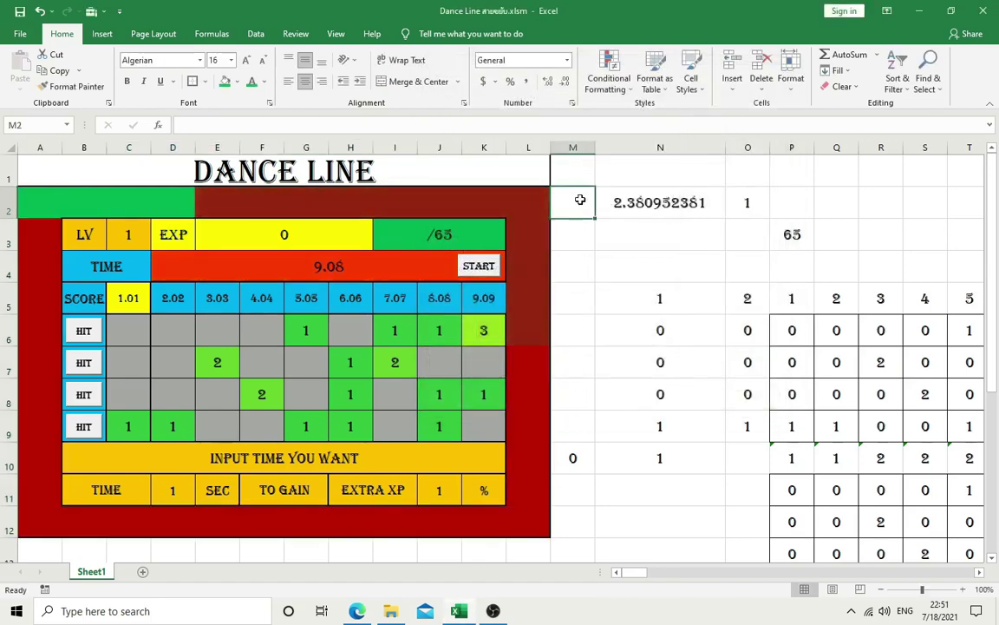
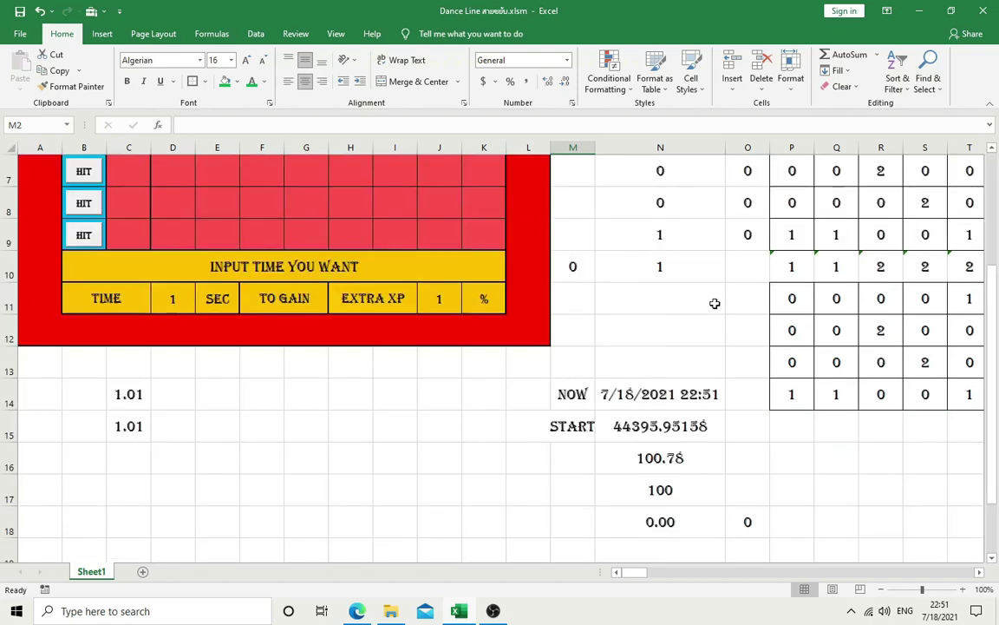
Step: Copy the current time from N14 and paste it into N15 as a fixed value
scroll(676, 261, down, 2)
right_click(673, 392)
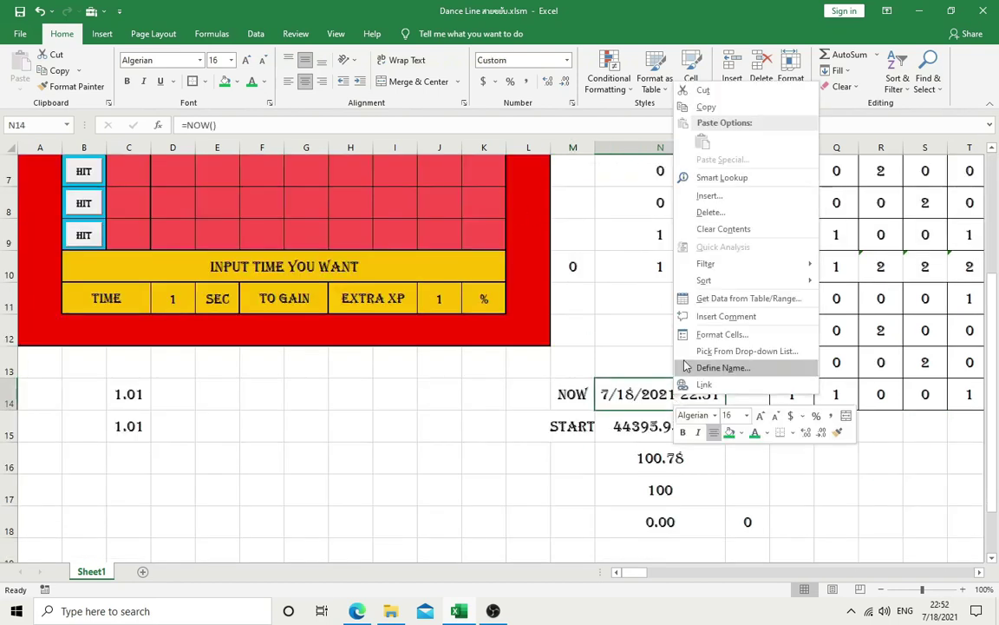
click(707, 106)
right_click(677, 425)
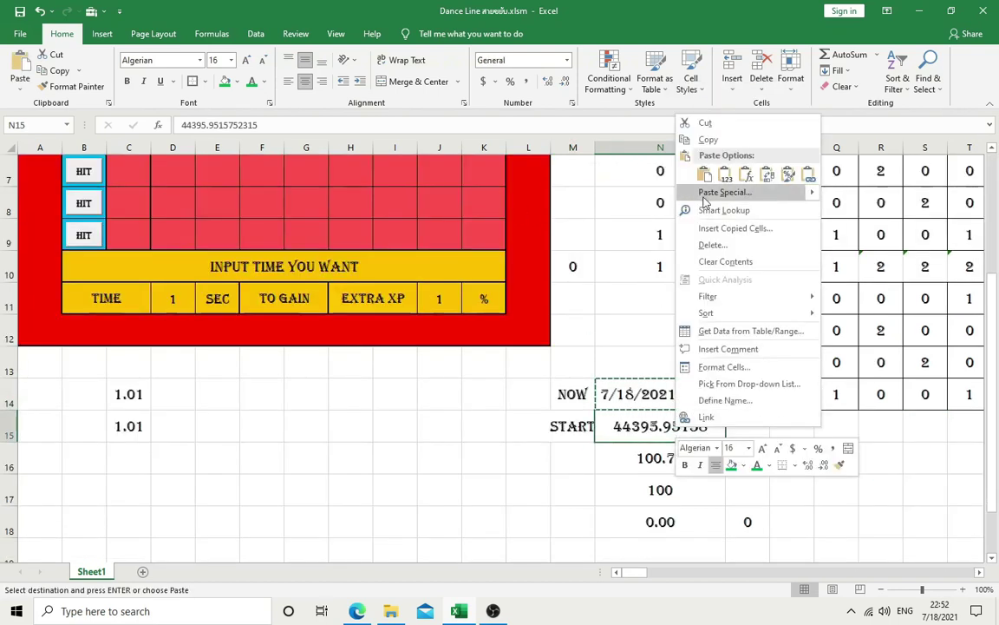
click(725, 175)
Step: Select the note grid C6:K9, then click M3 so the timer reads 92.83
scroll(178, 345, up, 2)
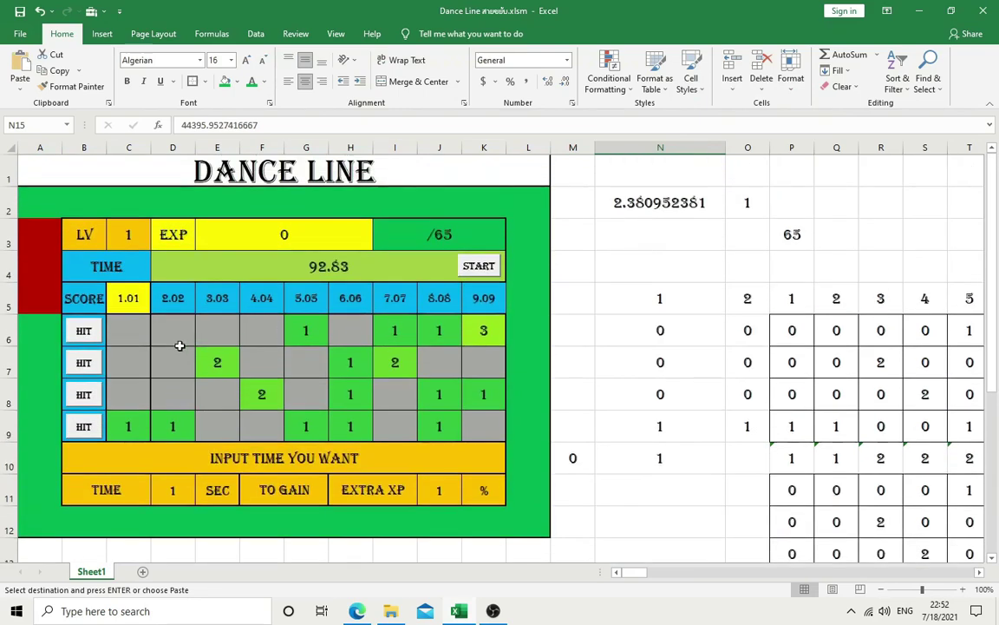
drag(129, 330, 486, 421)
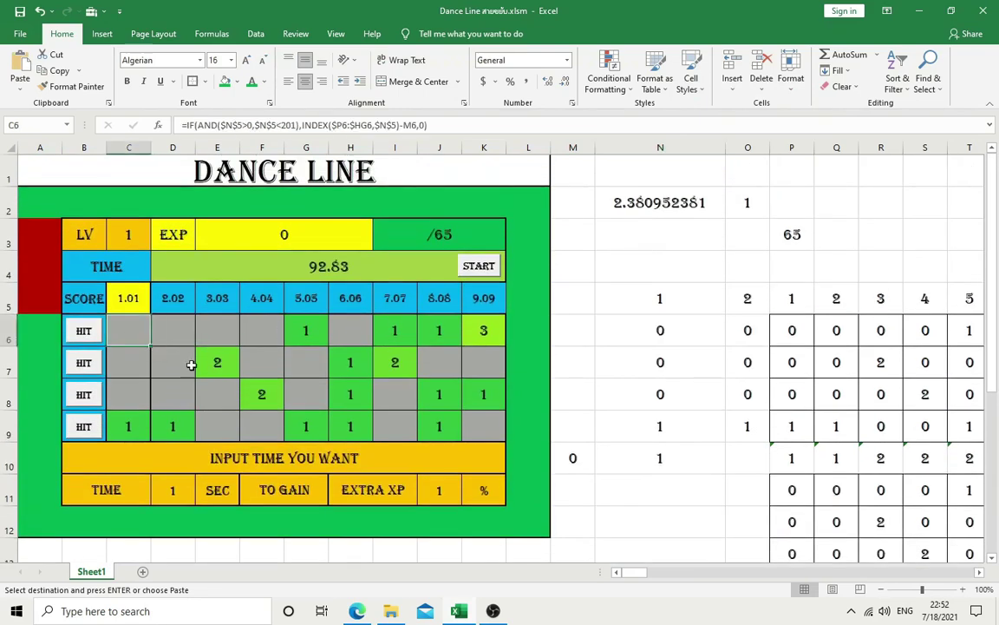
click(593, 242)
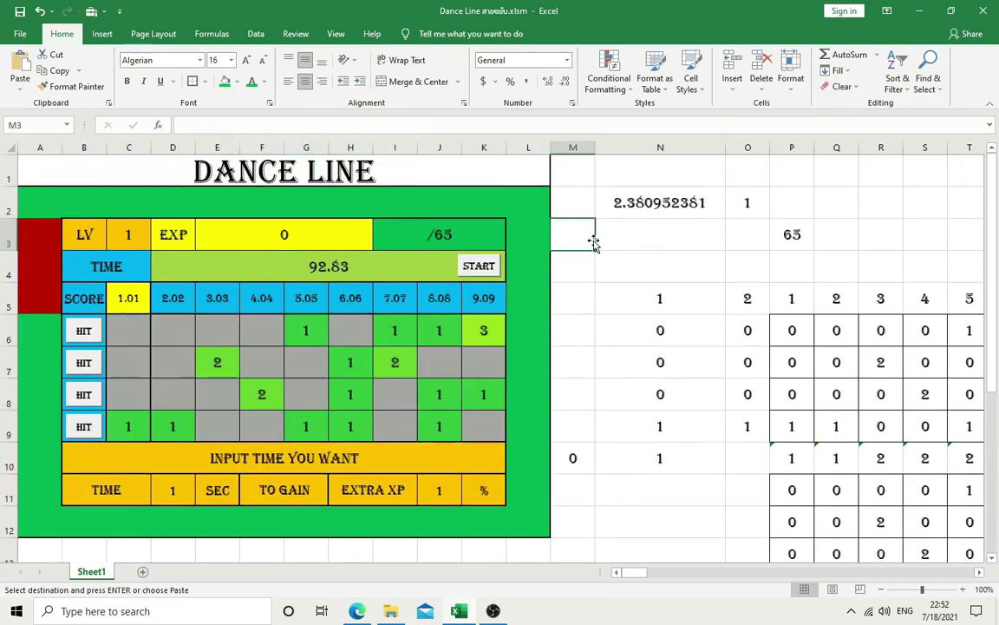
Step: Duplicate the START button along the TIME row and relabel the copy RESULT
ctrl+click(491, 272)
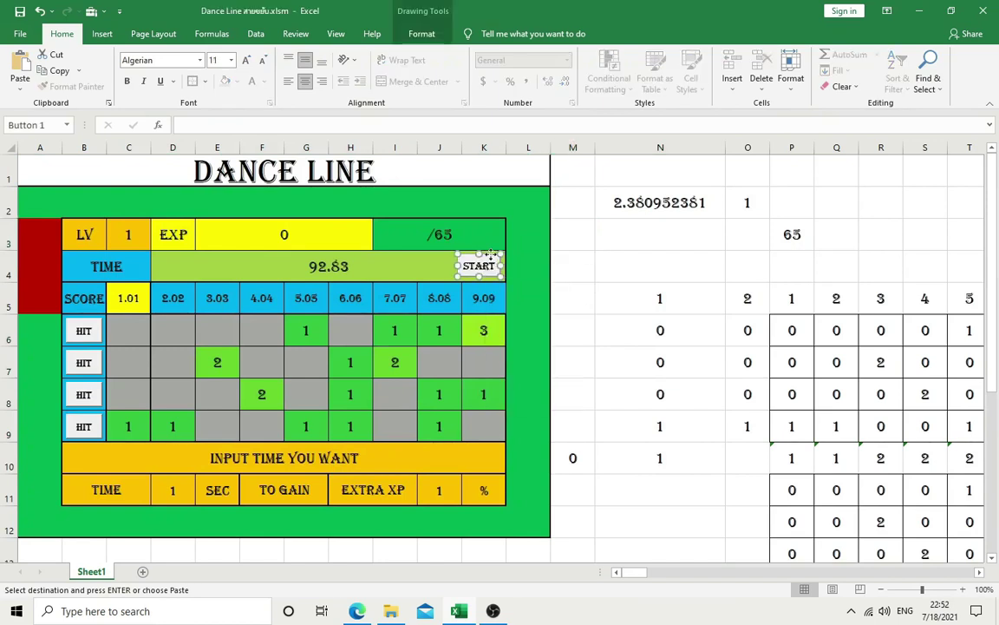
mouse_move(467, 255)
mouse_down()
mouse_move(185, 253)
mouse_move(503, 267)
mouse_move(493, 258)
mouse_up()
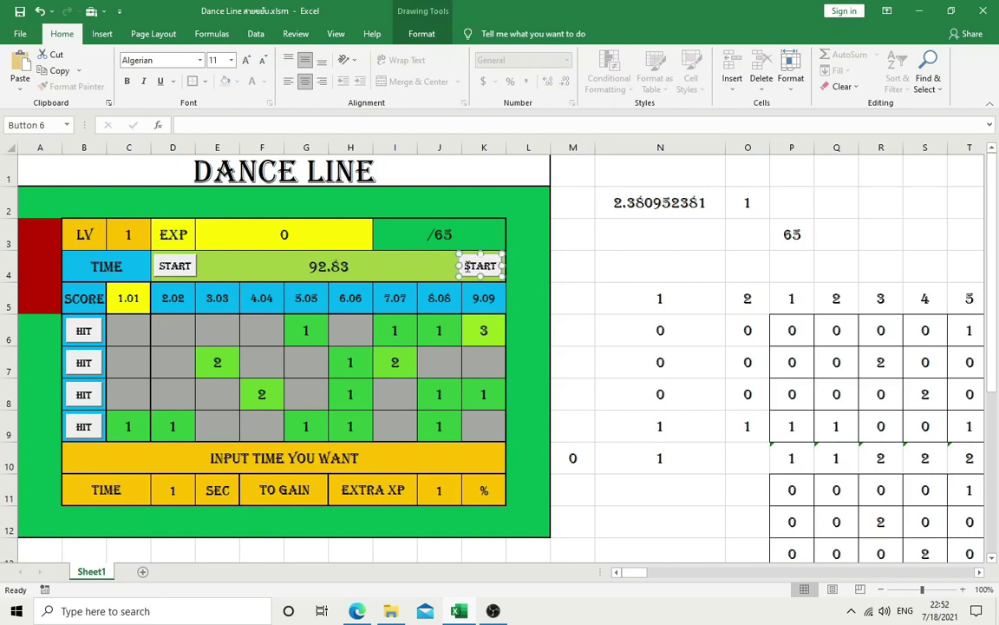
click(467, 268)
key(Delete)
key(Delete)
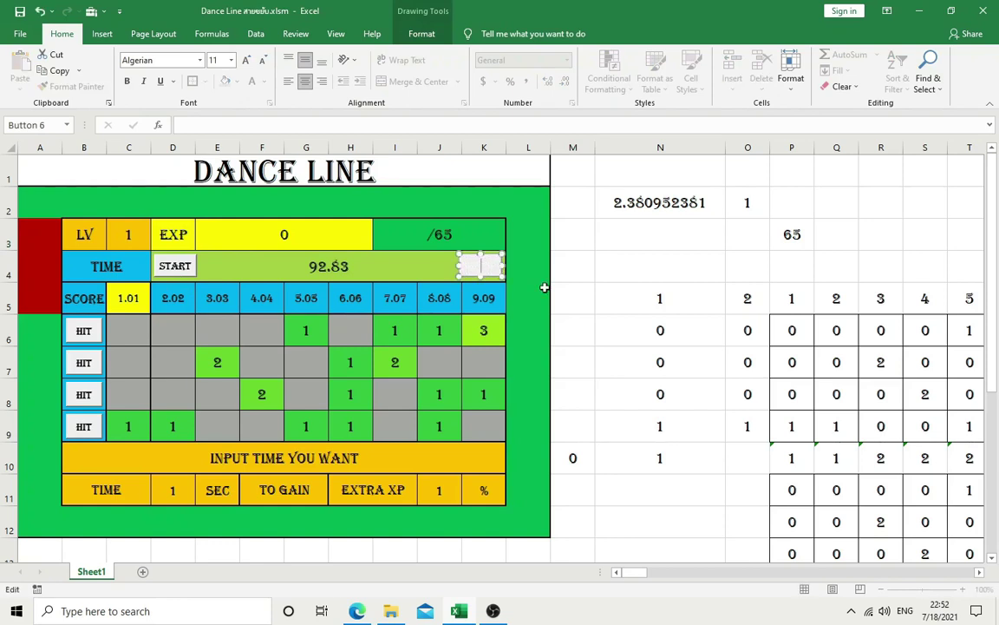
text(RESULT)
click(554, 278)
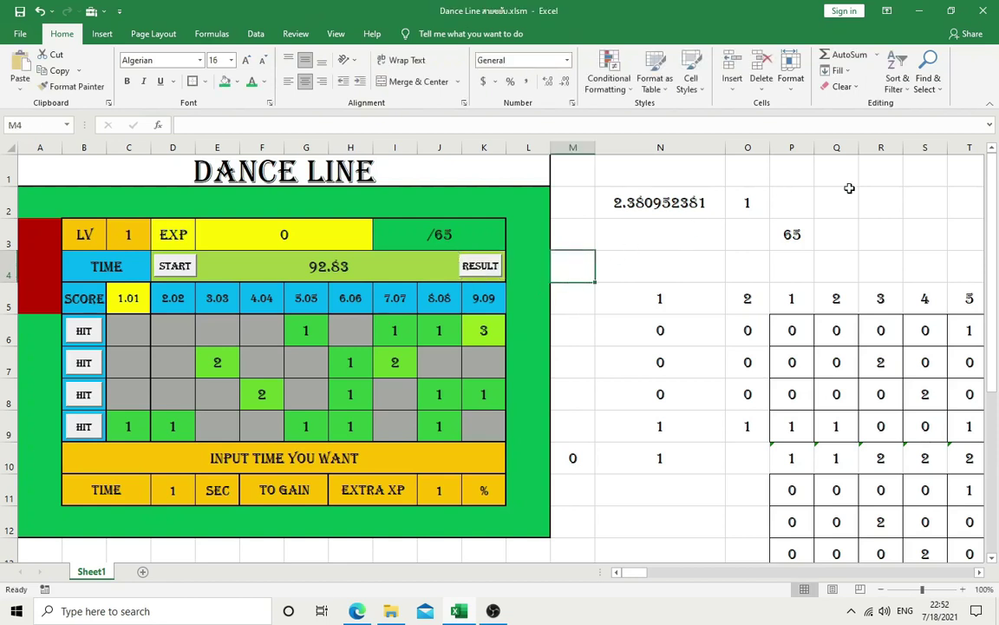
Step: Enter 1 in cell Q1
click(750, 172)
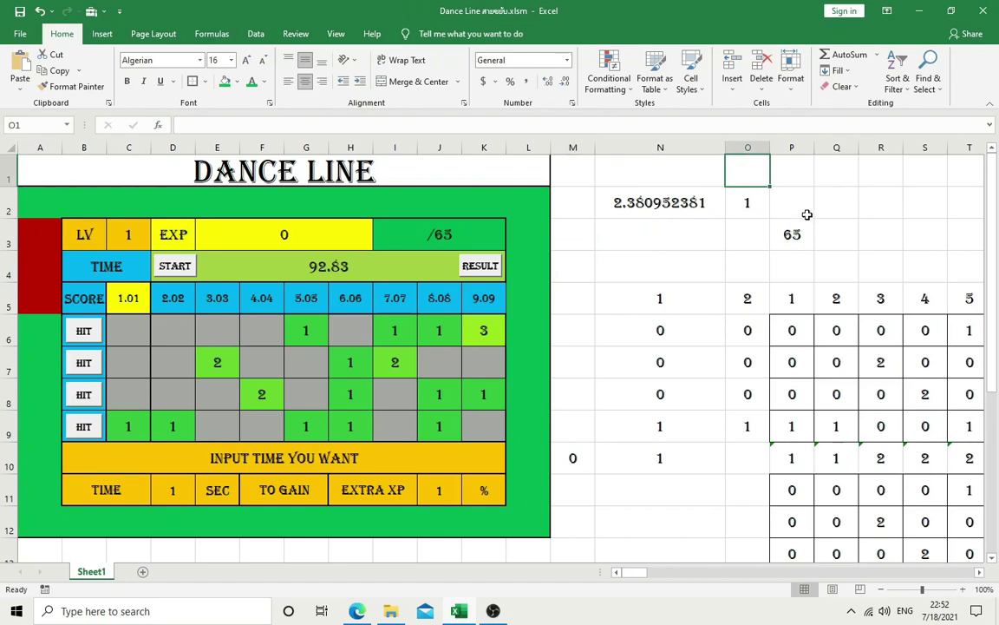
click(835, 177)
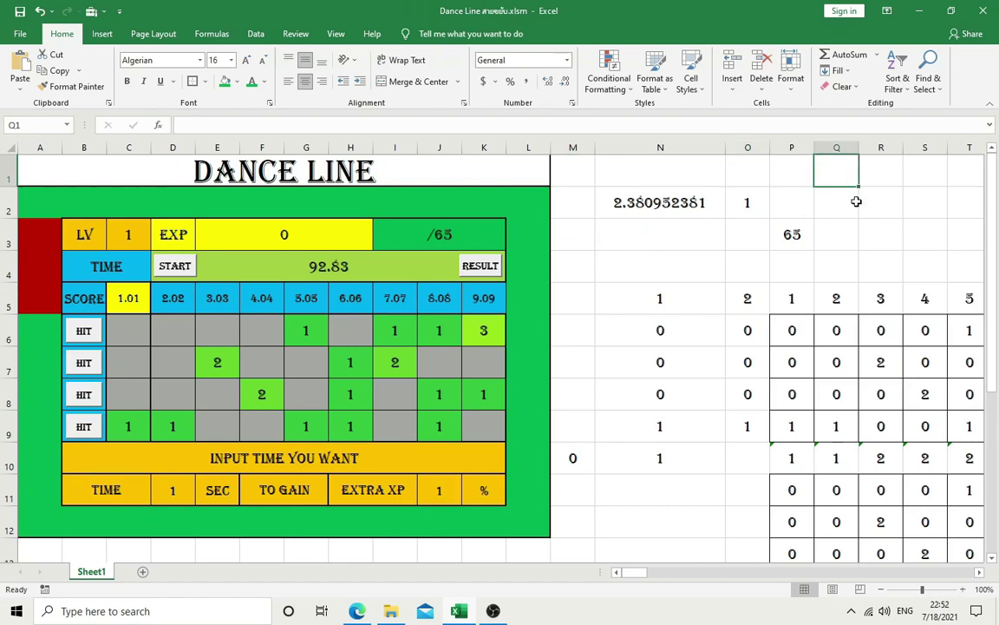
text(1)
key(Return)
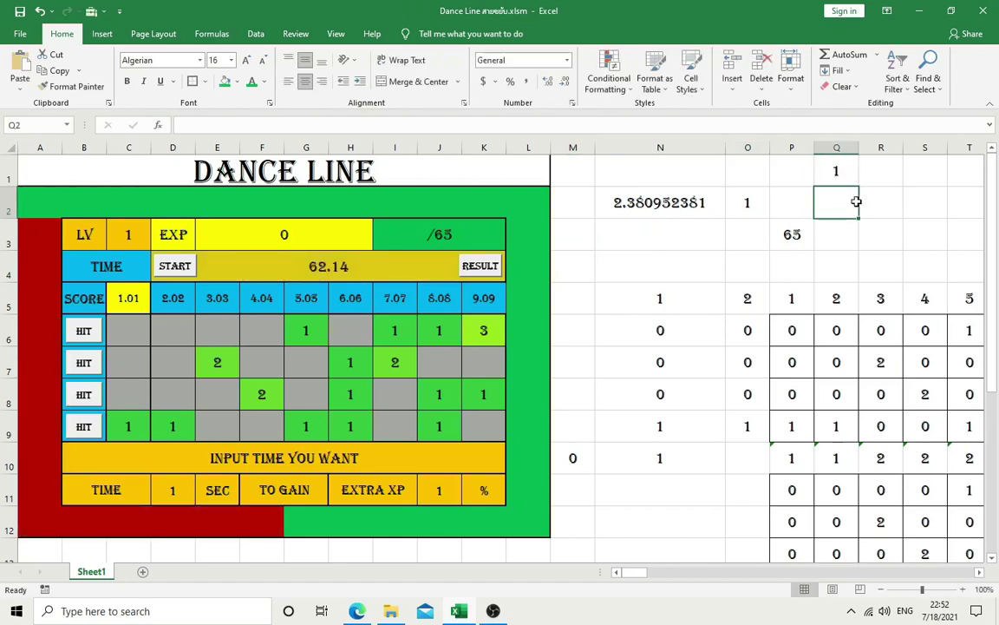
Step: Enter the formula =O3+C5 in Q3
click(845, 235)
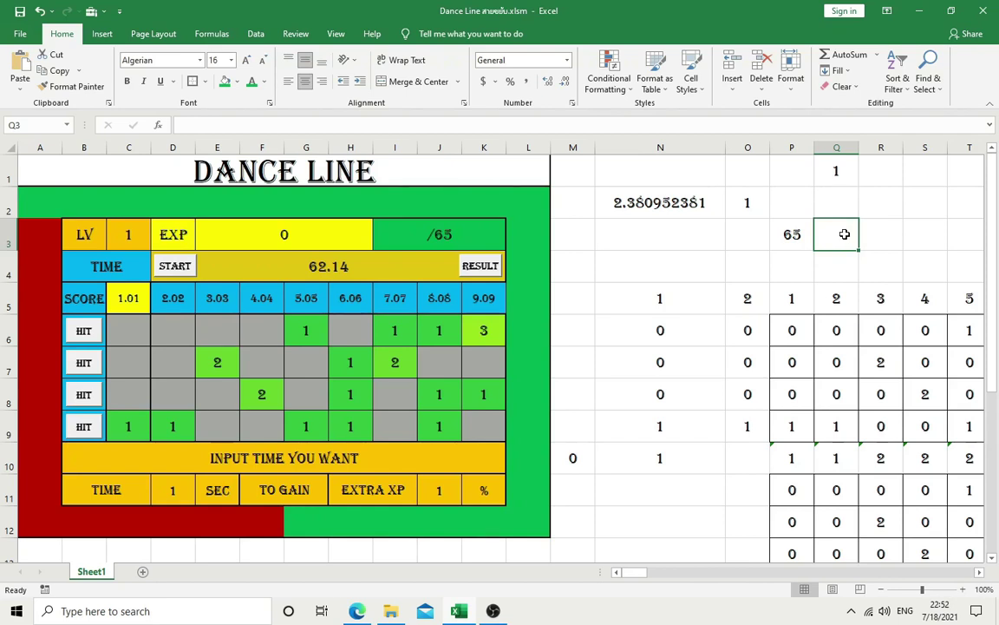
key(Up)
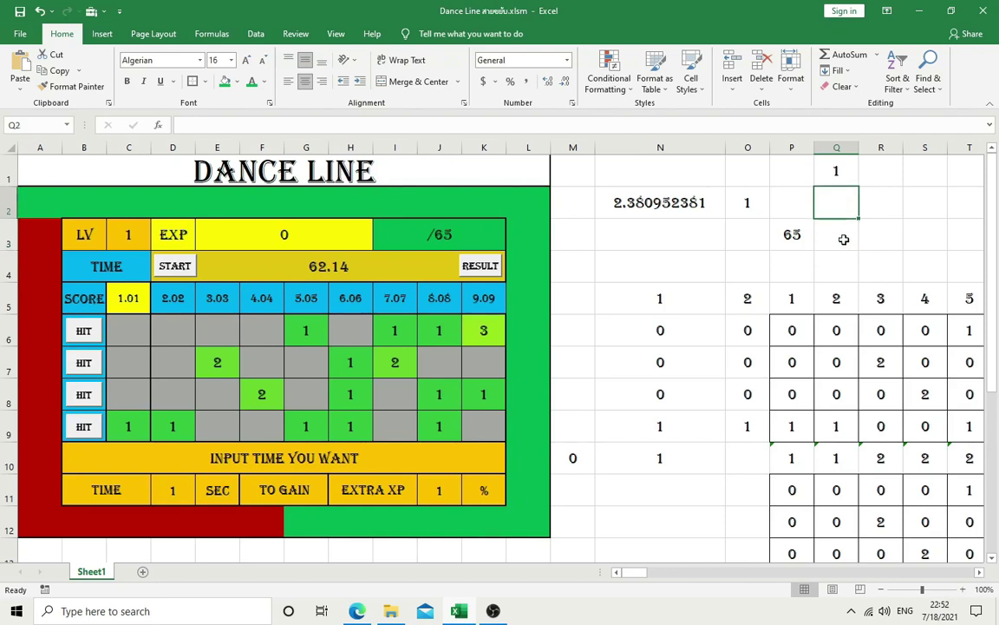
click(841, 240)
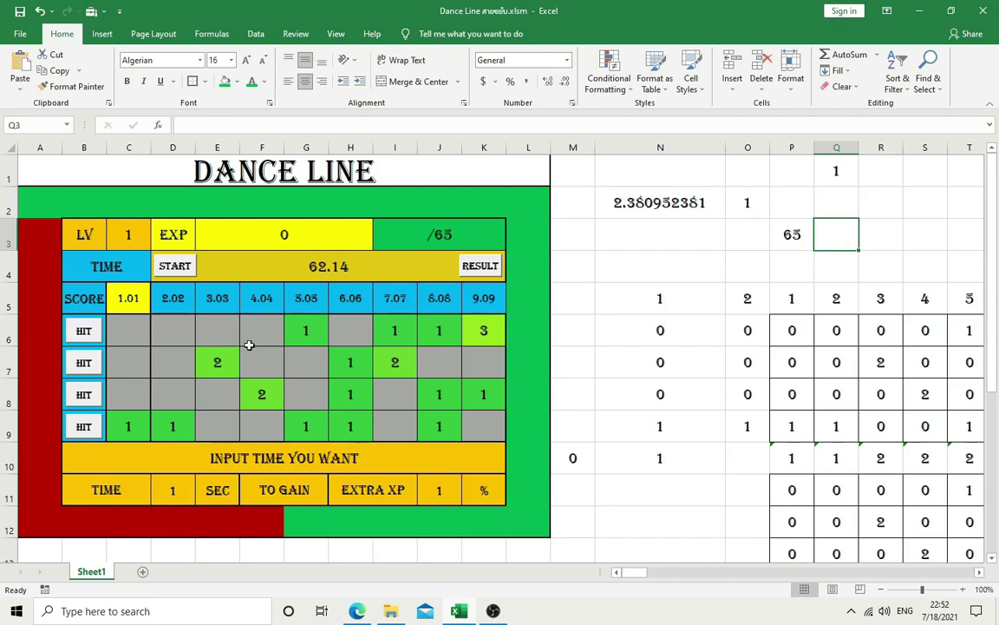
click(130, 299)
click(831, 234)
text(=)
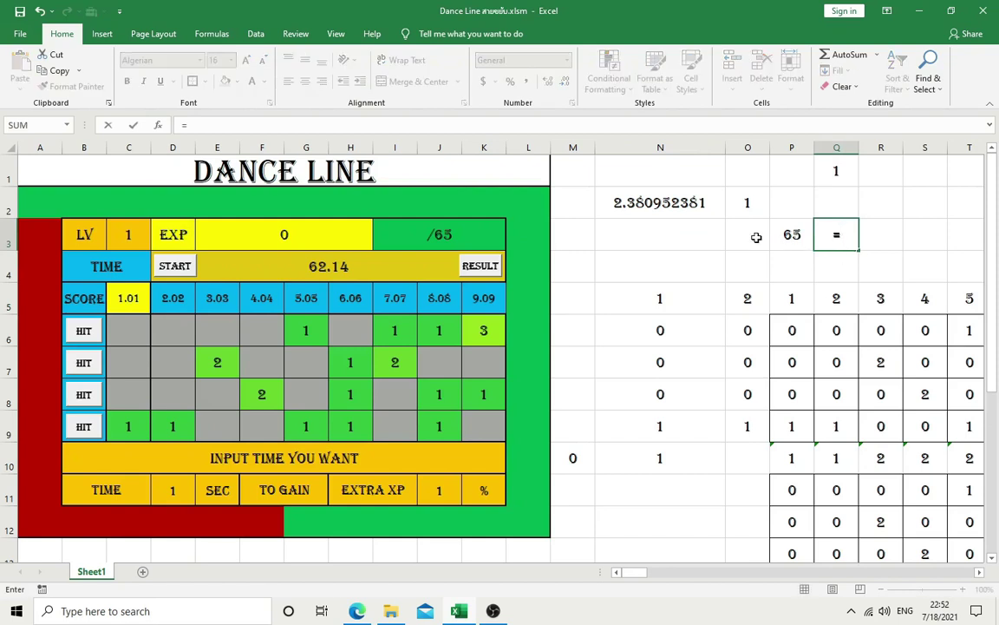
click(756, 237)
text(+)
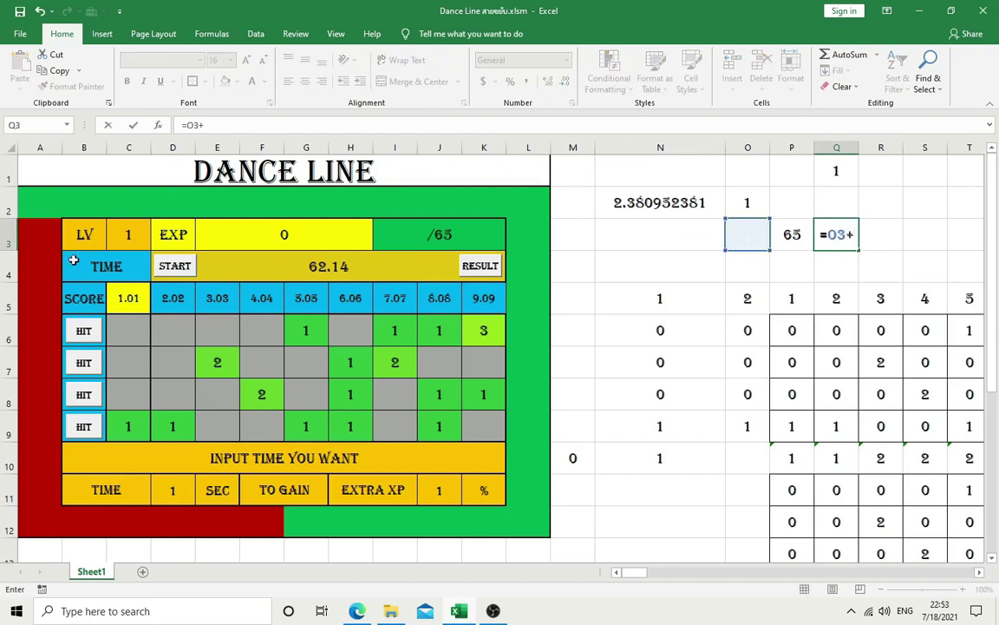
click(126, 299)
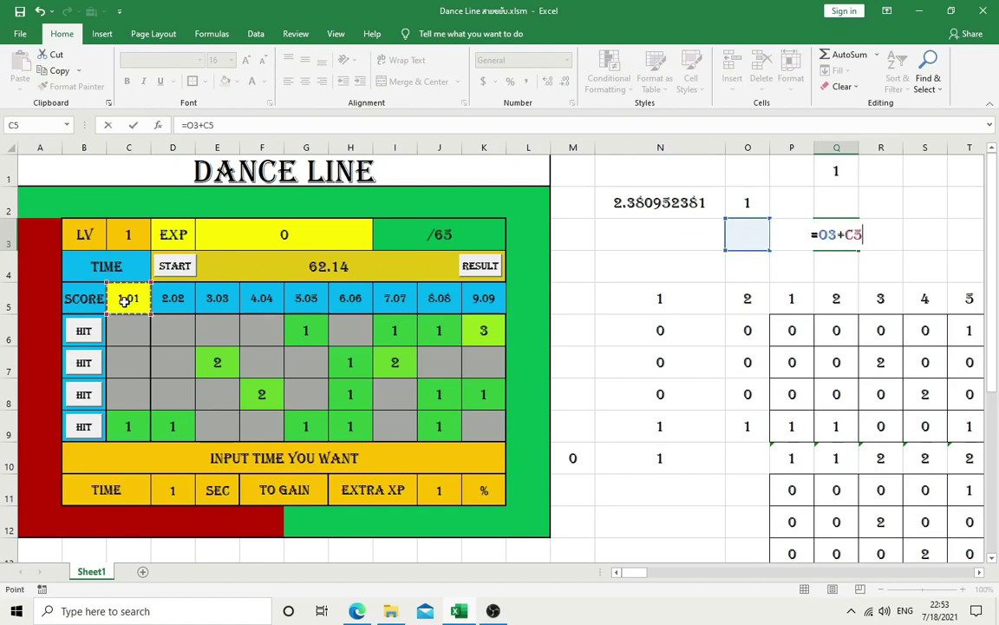
key(Return)
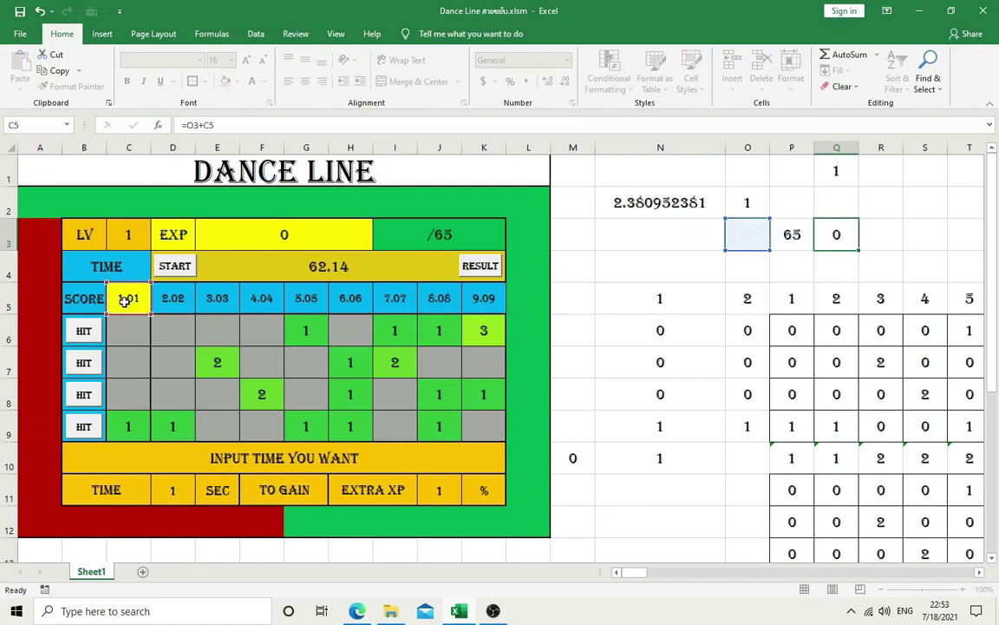
Step: Revise Q3 to =O3+IF(D4=0,C5,0) so the score adds only at zero time
click(836, 238)
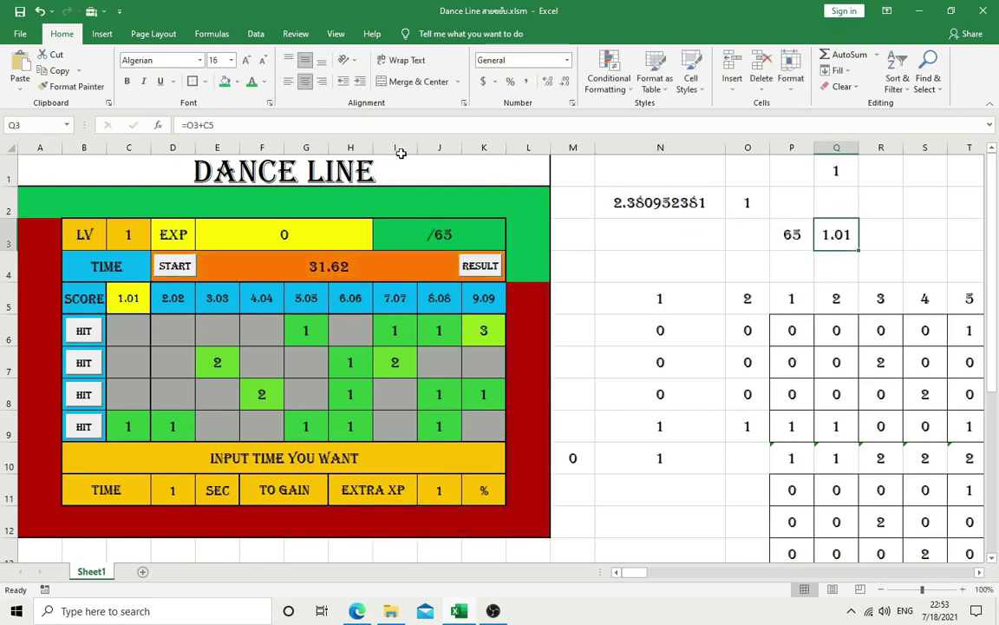
click(201, 125)
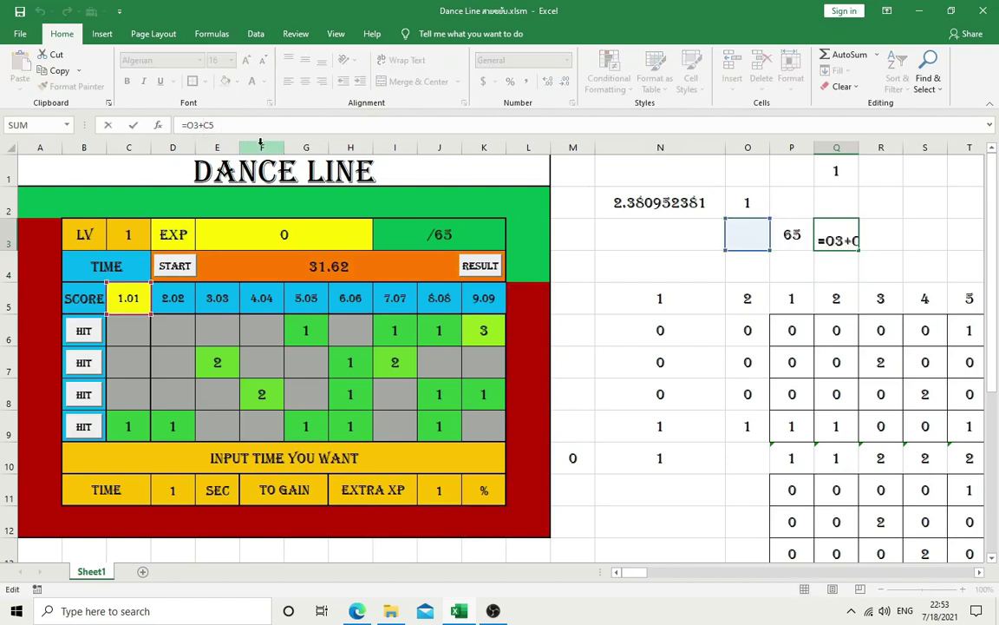
text(IF()
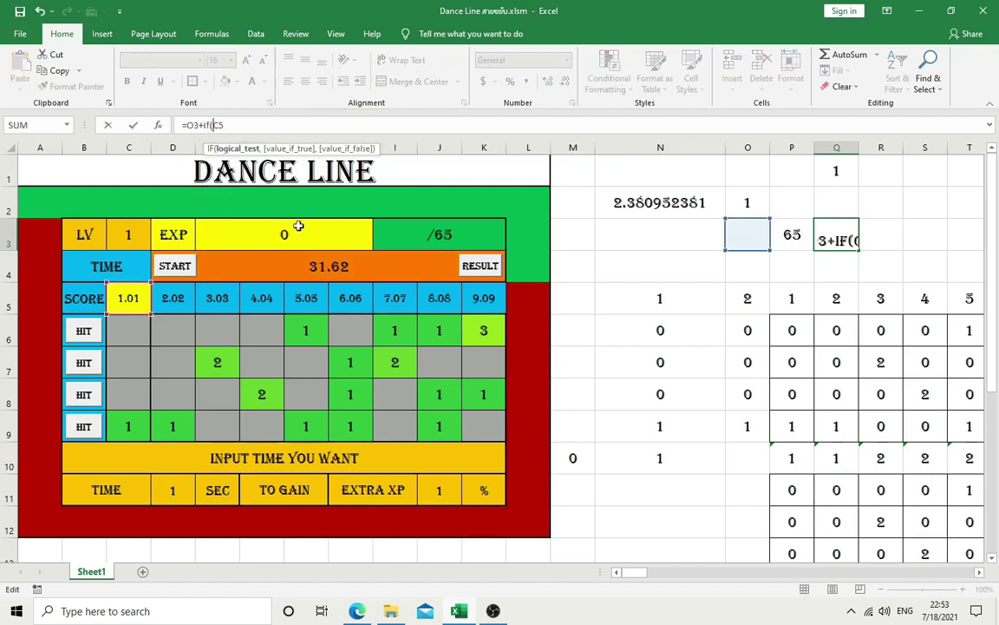
click(310, 272)
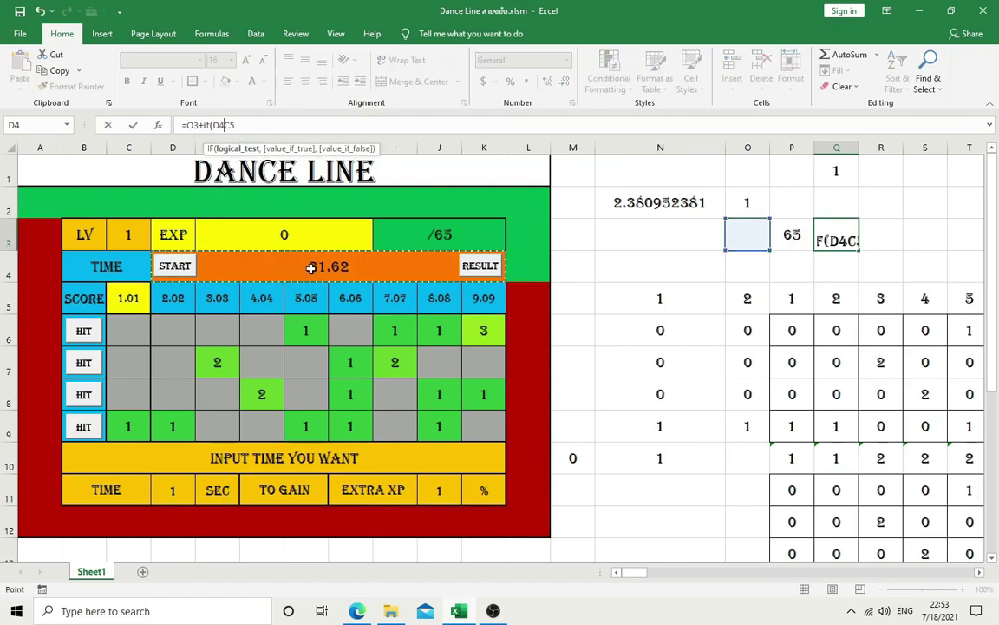
text(=0)
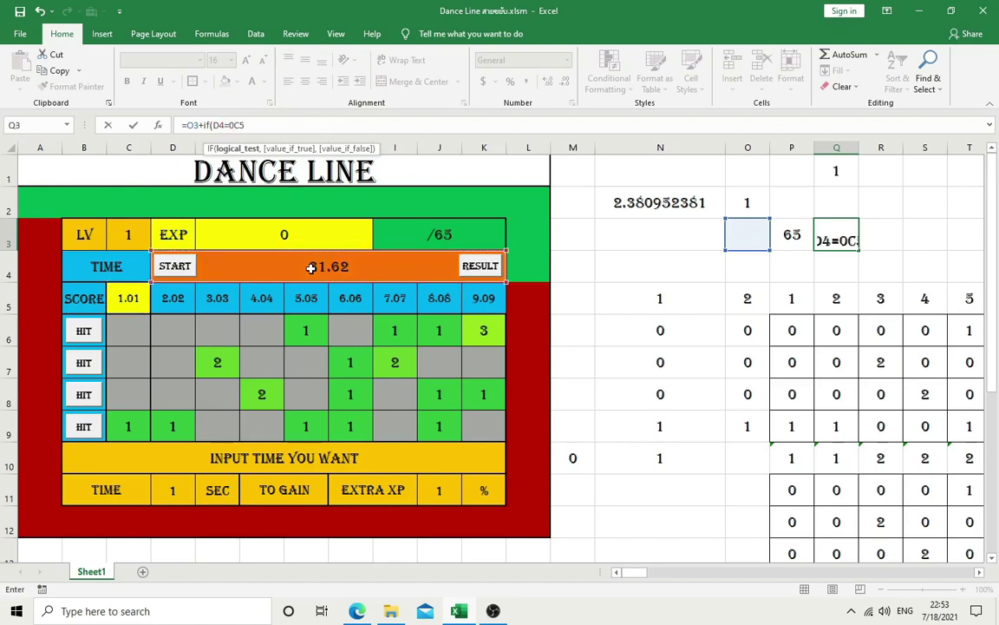
text(,C5)
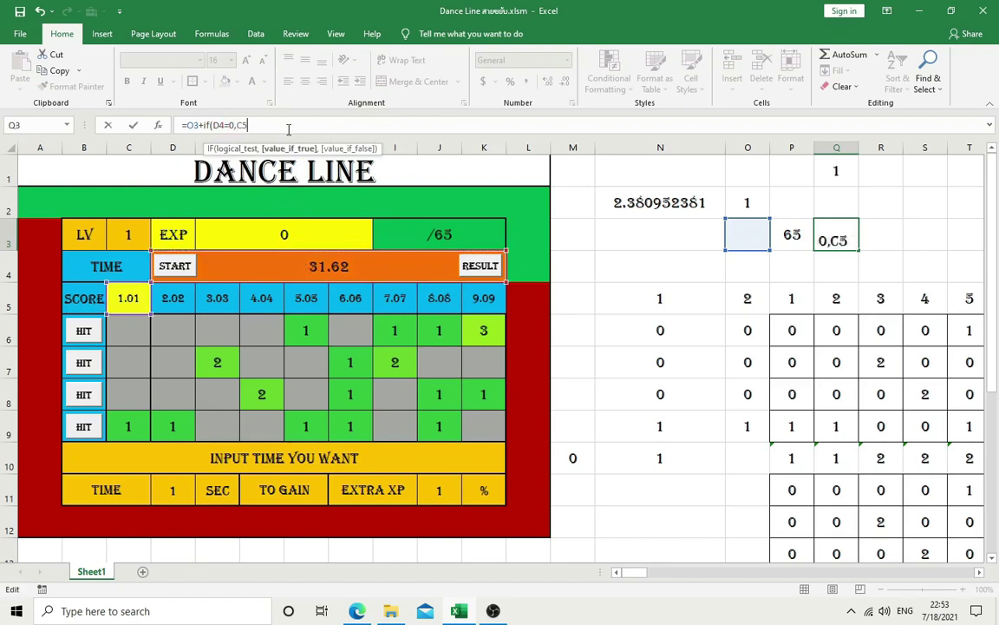
text(,0))
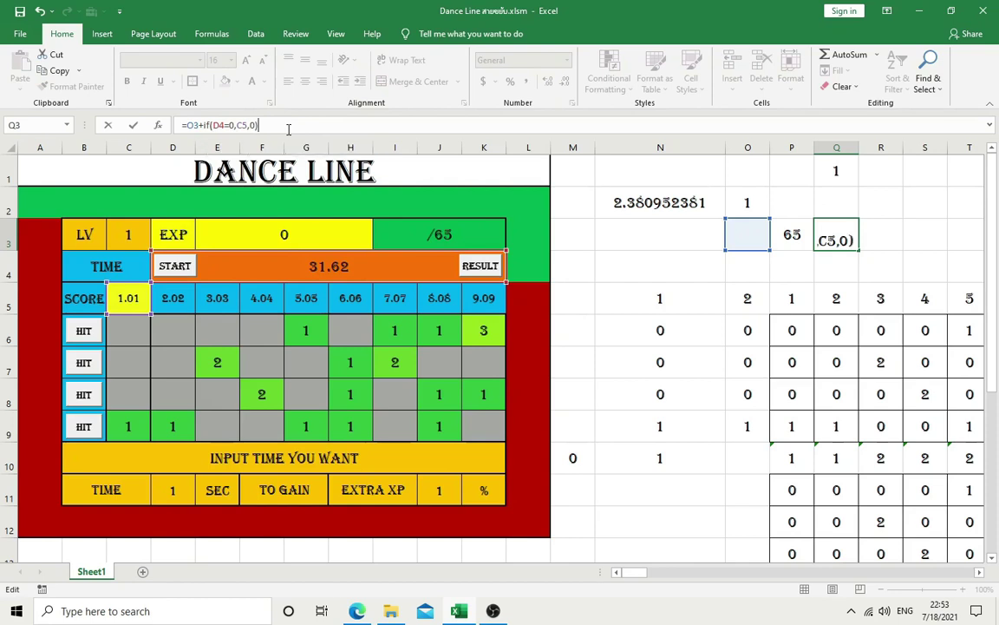
key(Return)
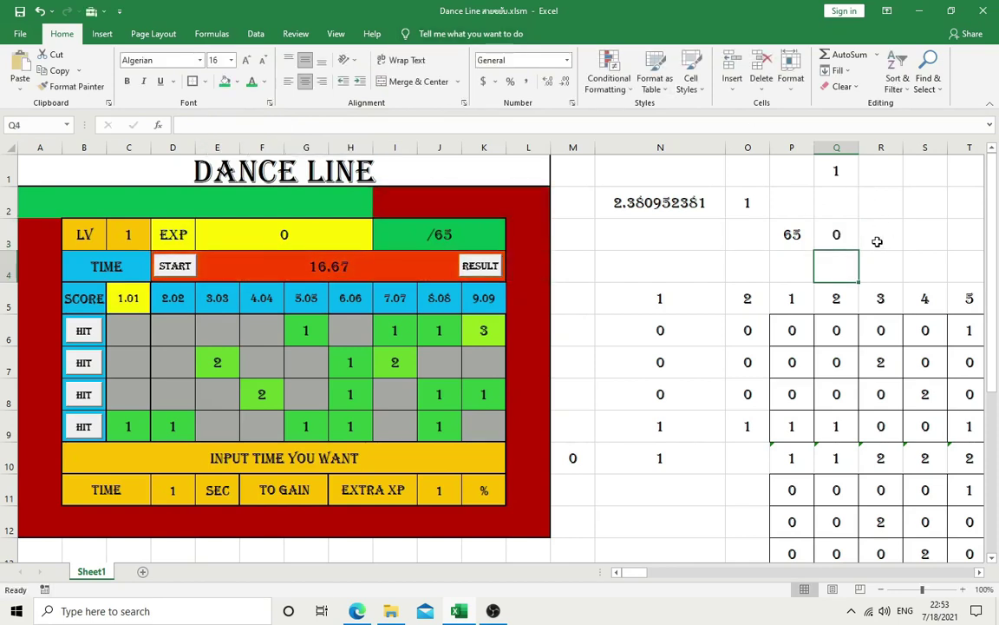
click(844, 200)
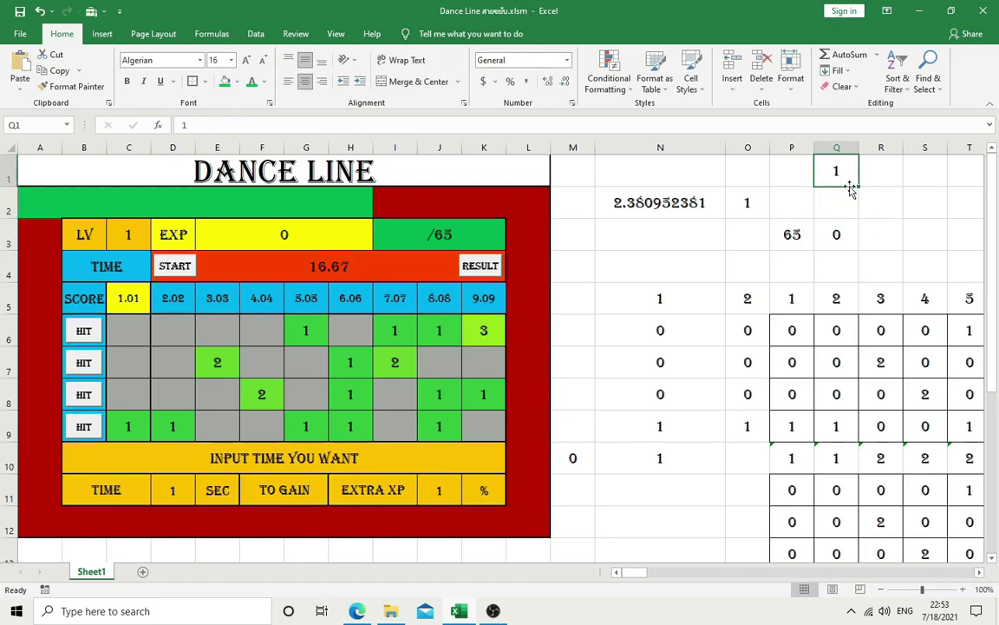
Step: Clear the 1 from Q1 and enter 1 in O1 instead
key(Up)
key(Delete)
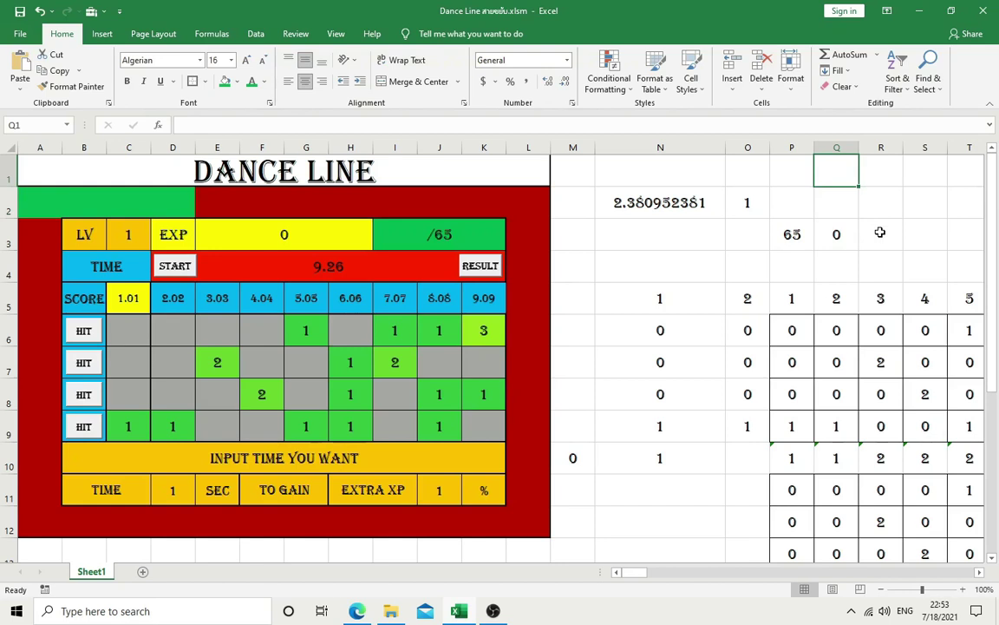
key(Left)
key(Left)
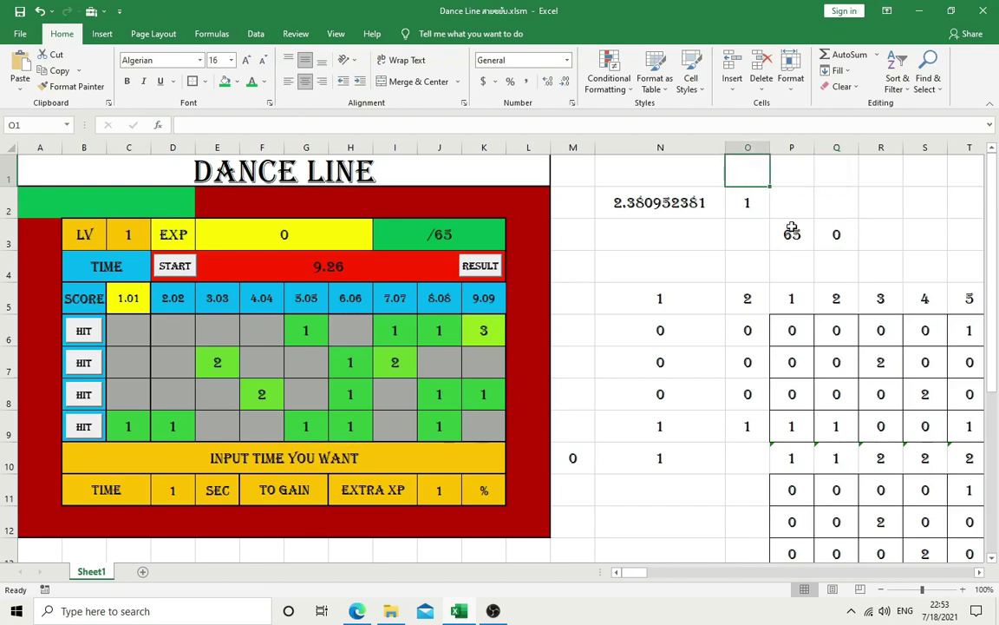
text(1)
key(Return)
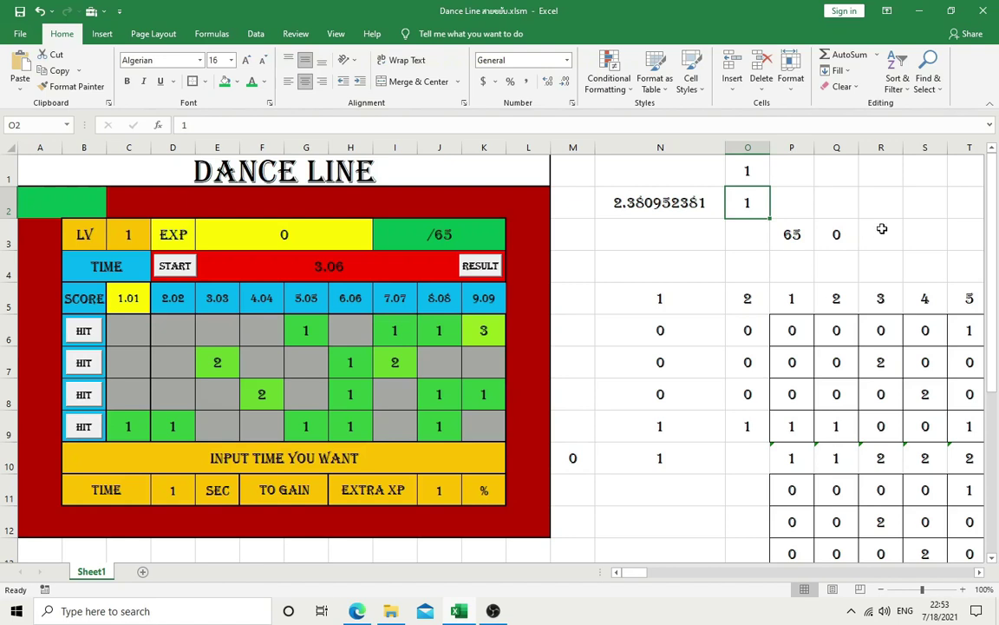
Step: Enter =O3-P3 in R3, showing -65
click(870, 237)
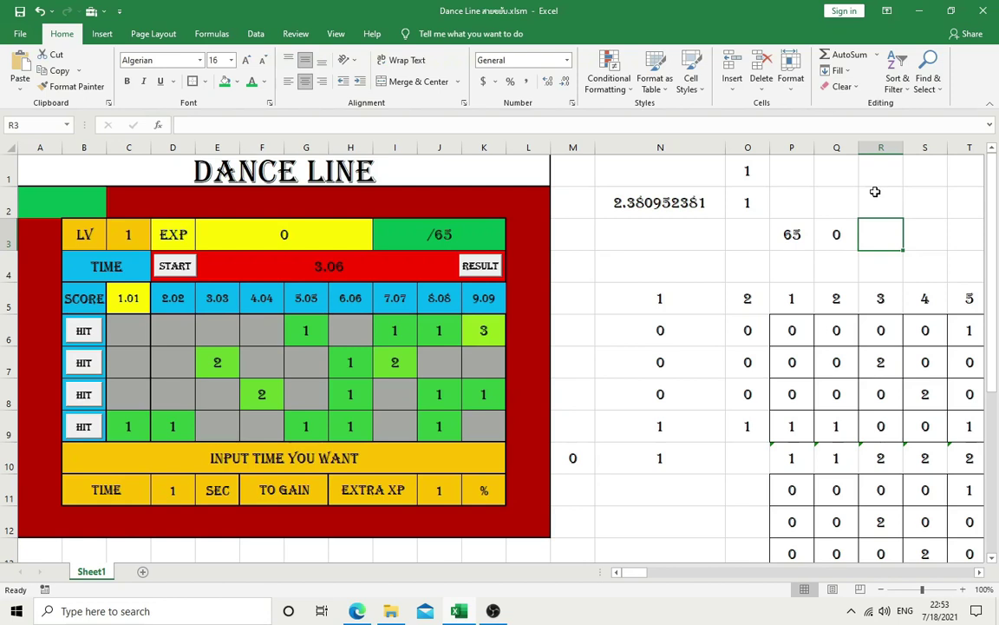
text(=)
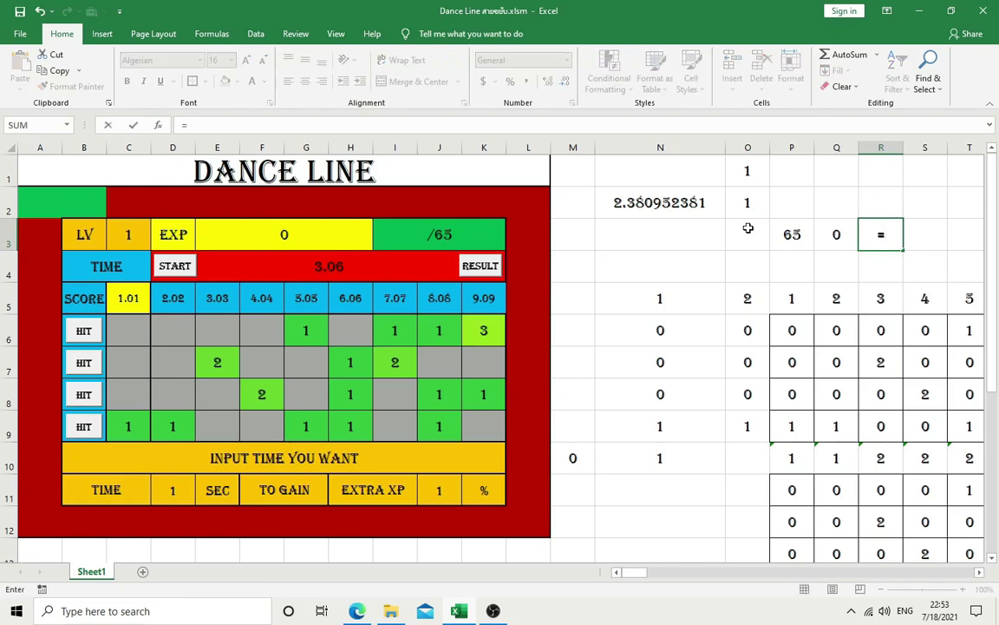
click(747, 230)
text(-)
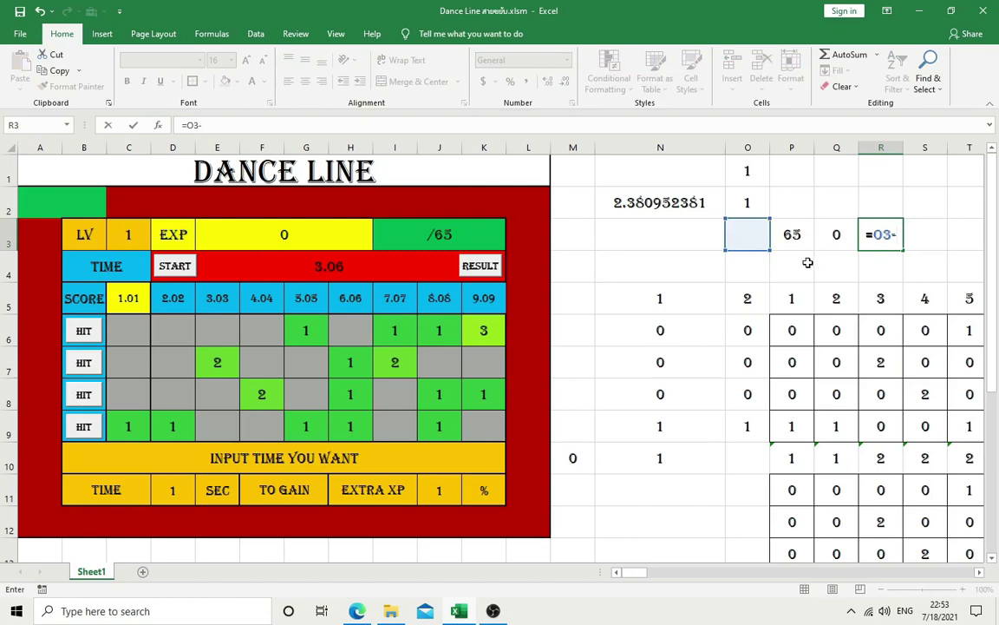
click(795, 234)
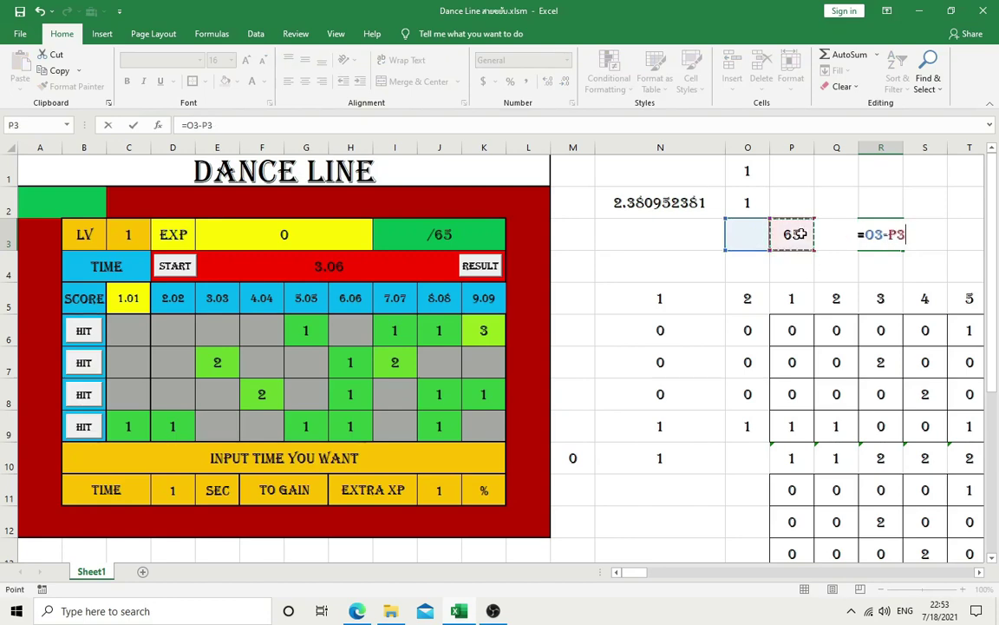
key(Return)
Step: Enter =O2+1 in R2 to compute the next level
click(880, 207)
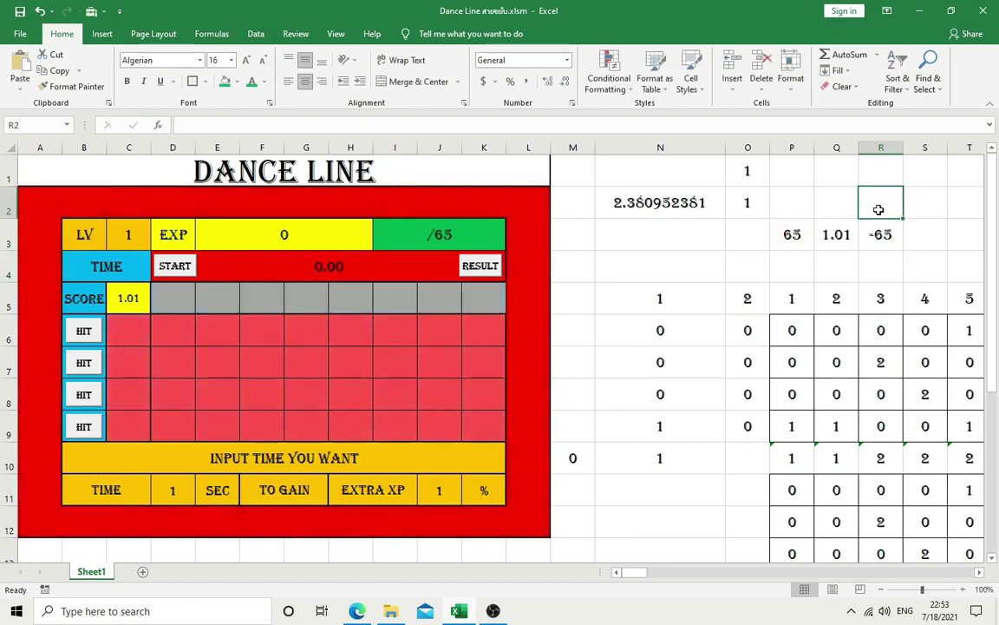
text(=)
click(751, 208)
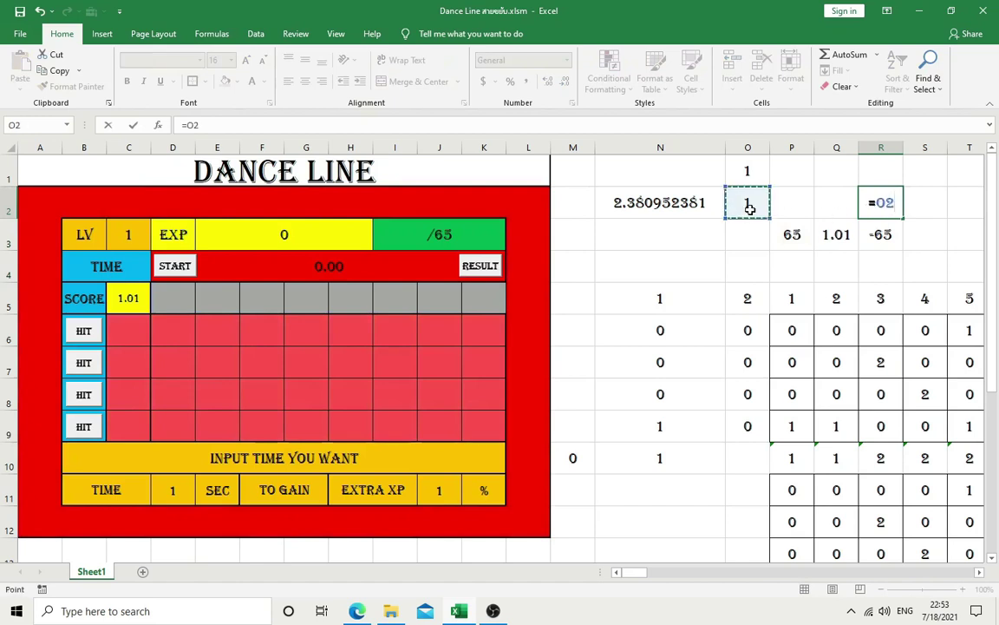
text(+1)
key(Return)
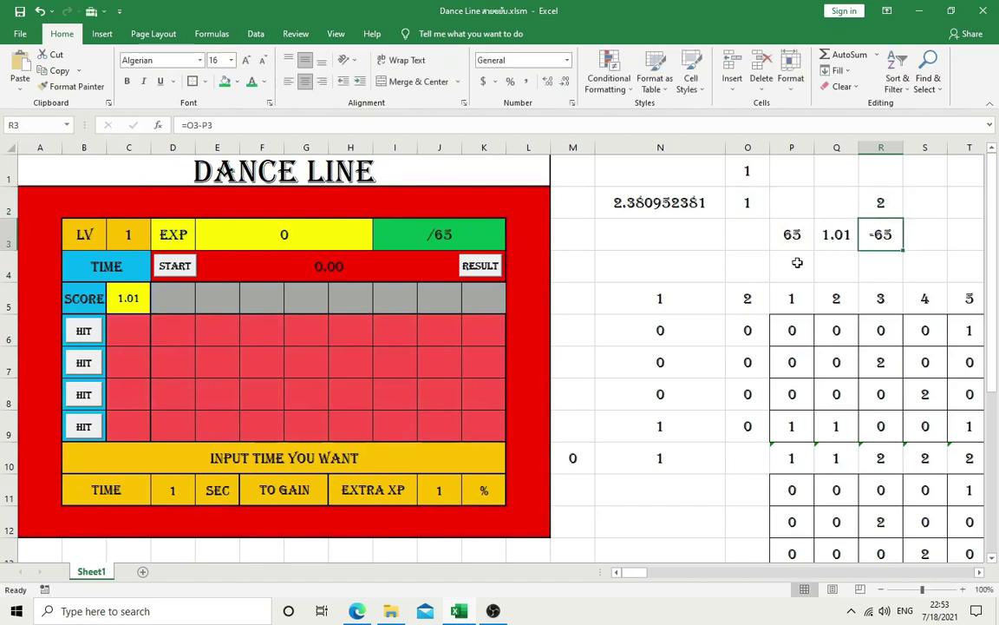
click(796, 259)
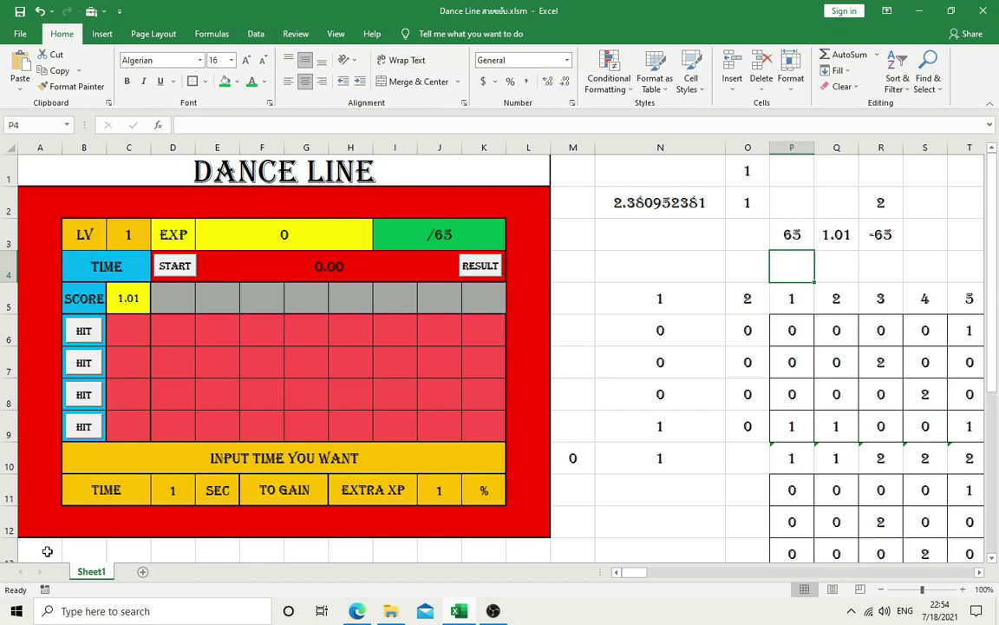
Step: Start recording a macro named 'result' and paste Q3's value into O3
click(45, 589)
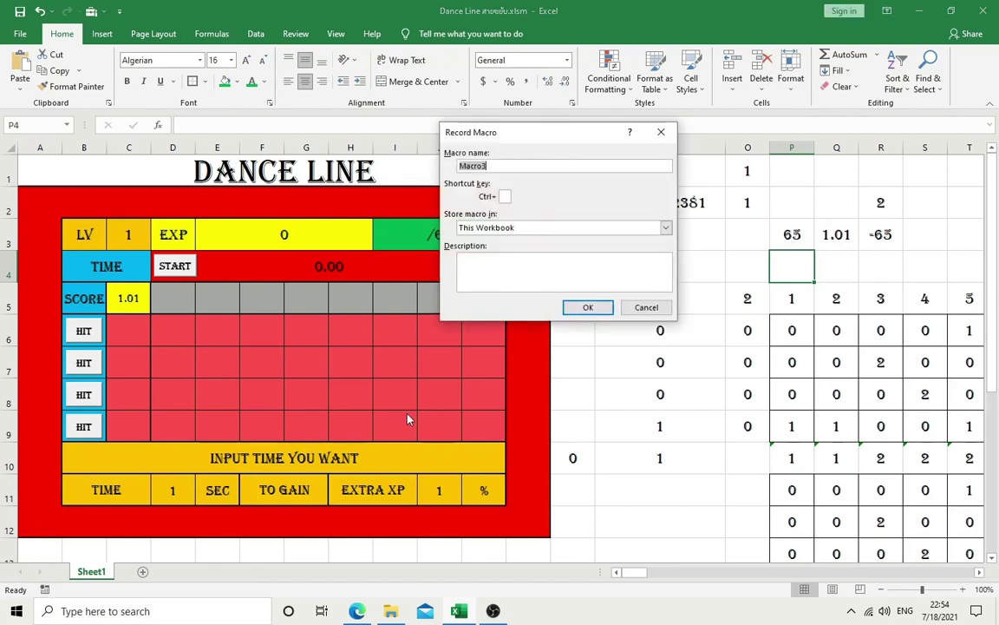
text(result)
click(588, 307)
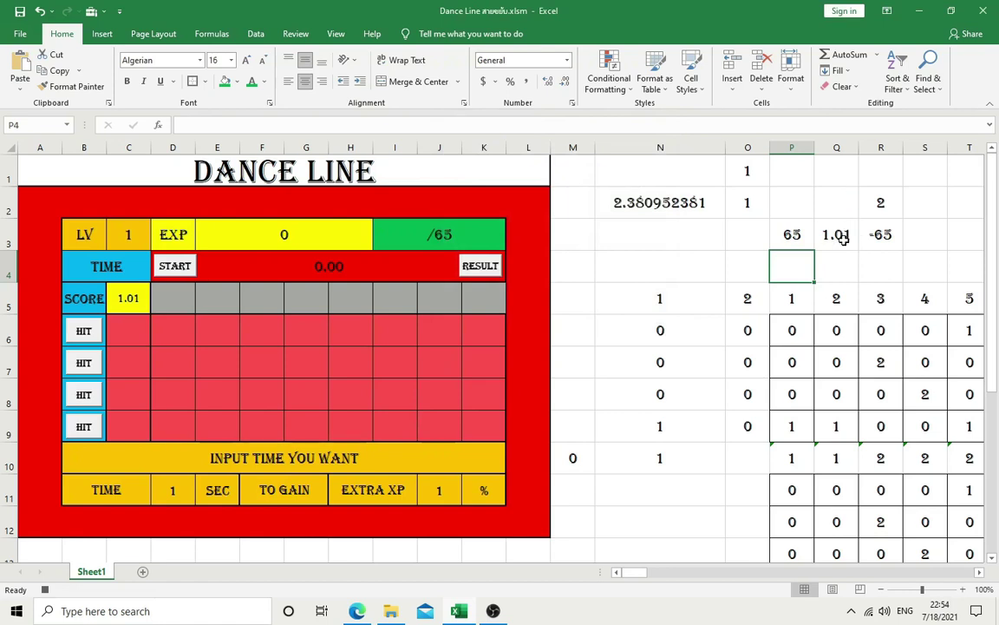
right_click(847, 242)
click(874, 266)
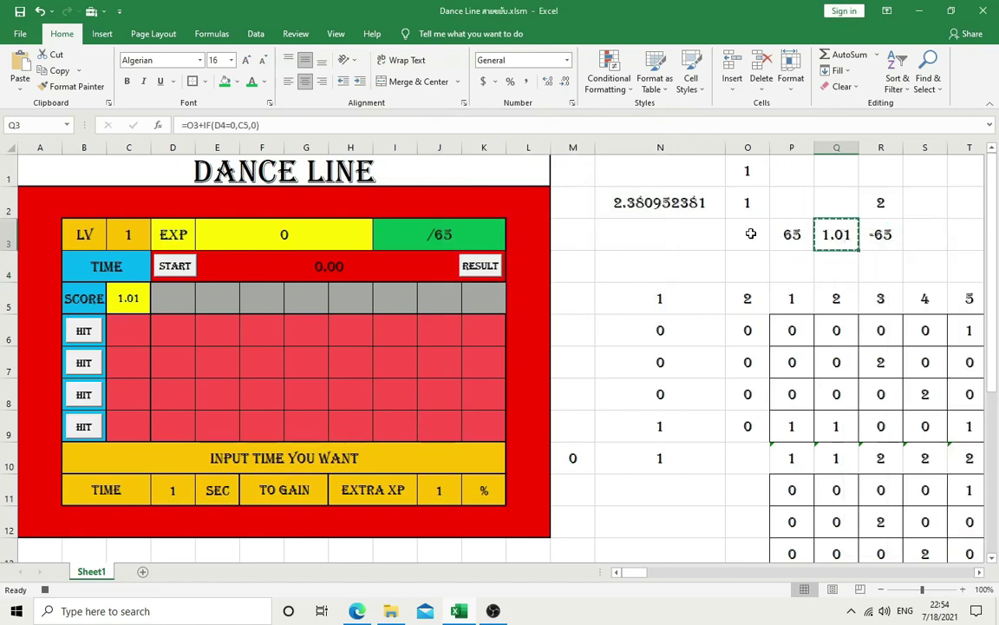
right_click(750, 232)
click(802, 295)
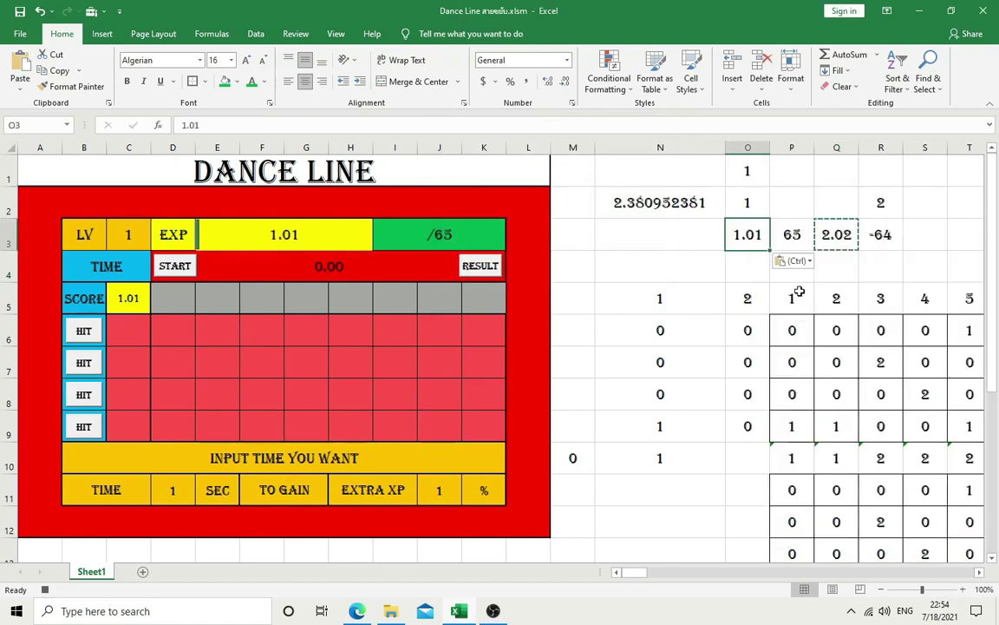
Step: Paste R2:R3 as values into O2:O3, then select the DANCE LINE title cell
drag(867, 205, 878, 236)
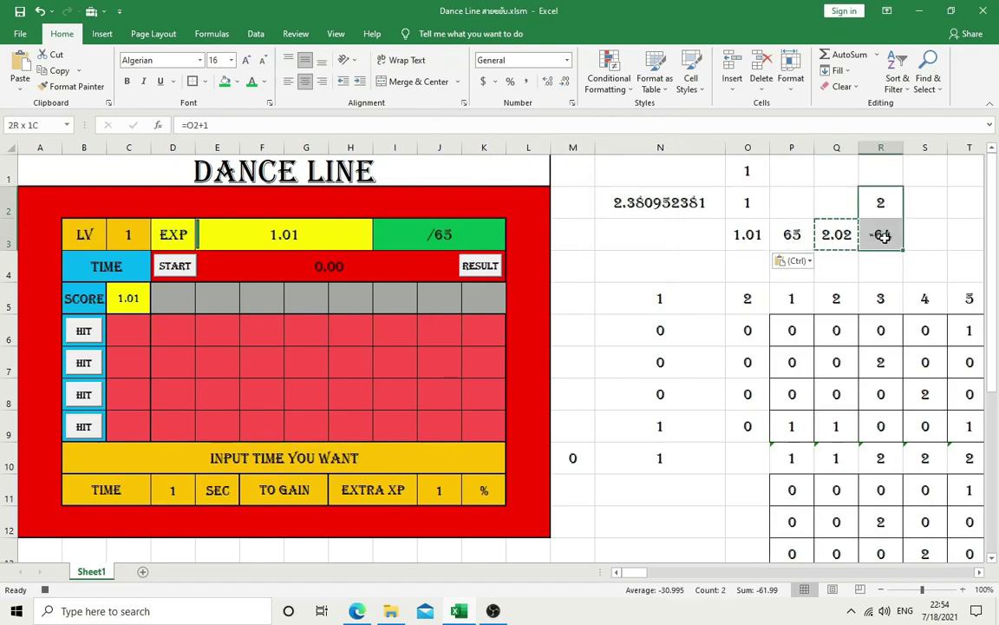
right_click(876, 208)
click(815, 226)
right_click(755, 209)
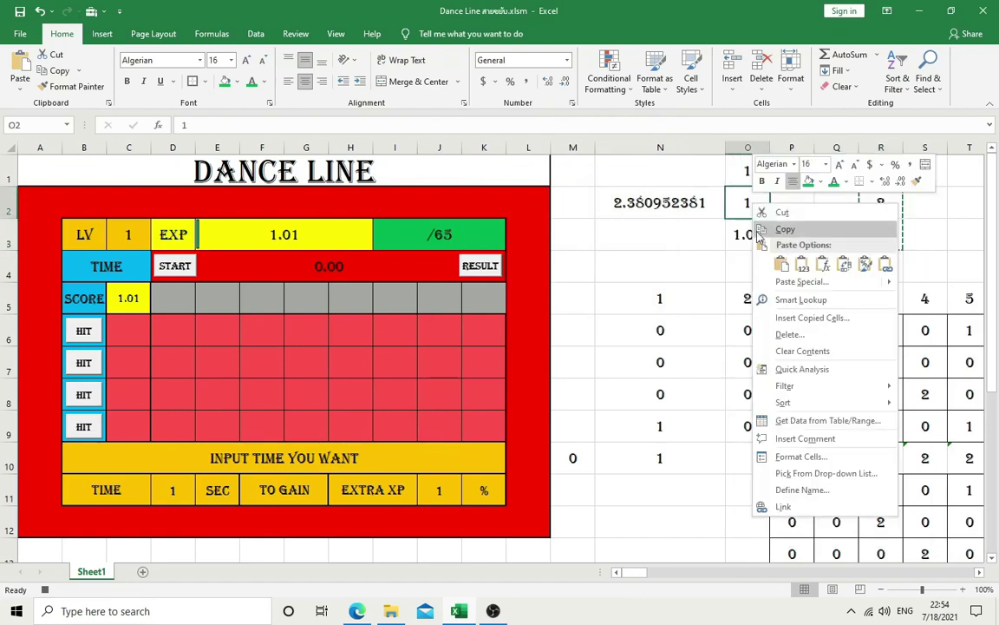
click(799, 260)
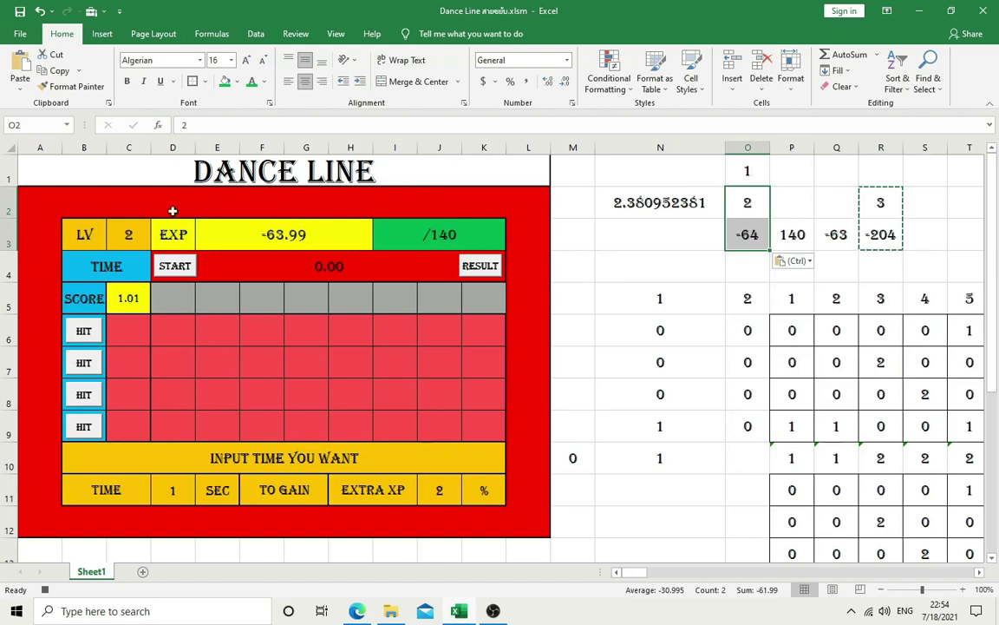
click(33, 204)
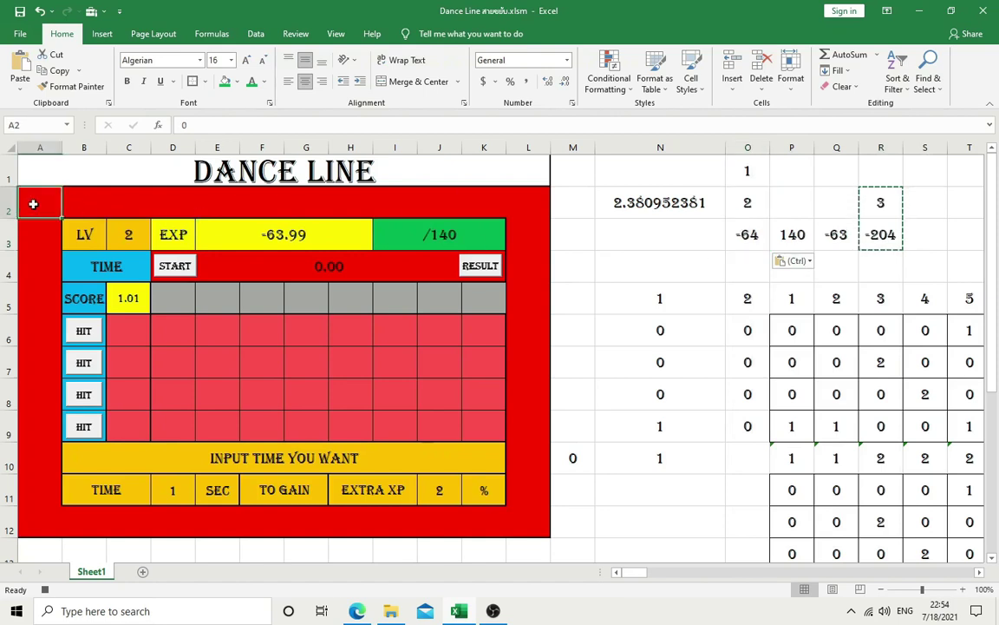
click(74, 166)
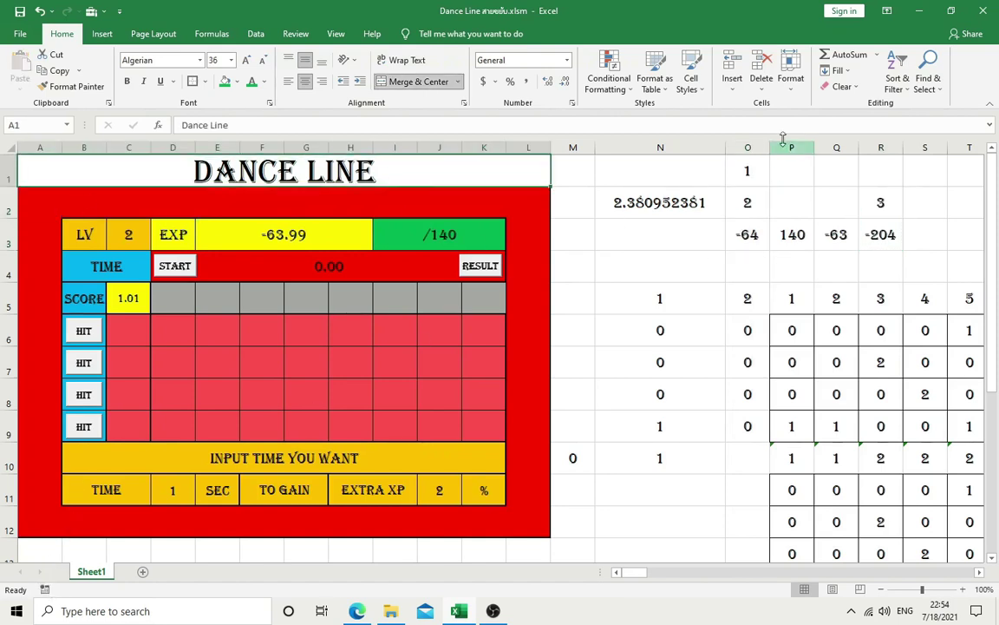
click(336, 34)
Step: Open the recorded result macro in the VBA editor
click(717, 87)
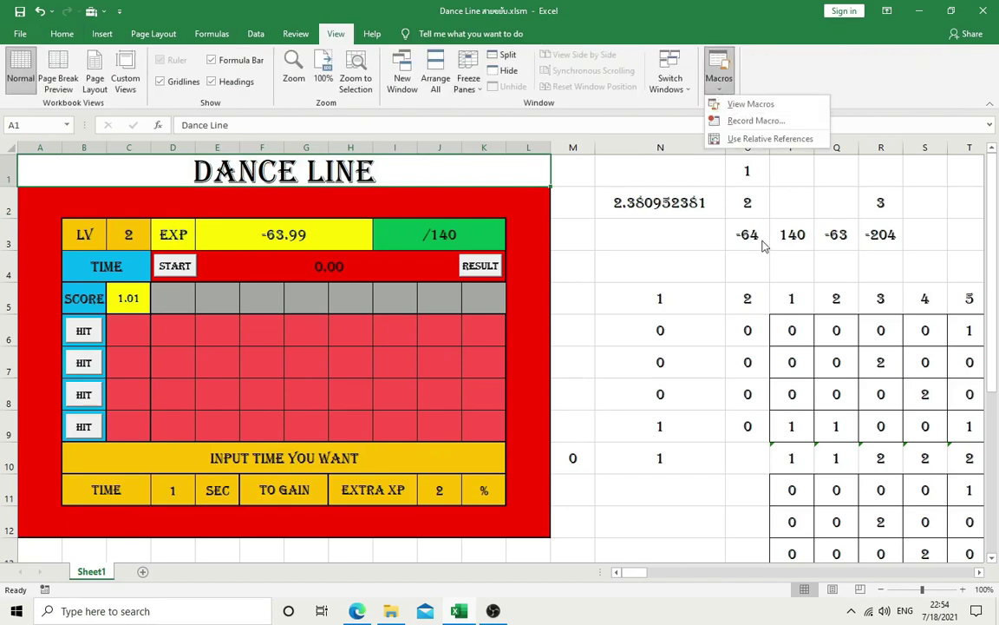
click(744, 100)
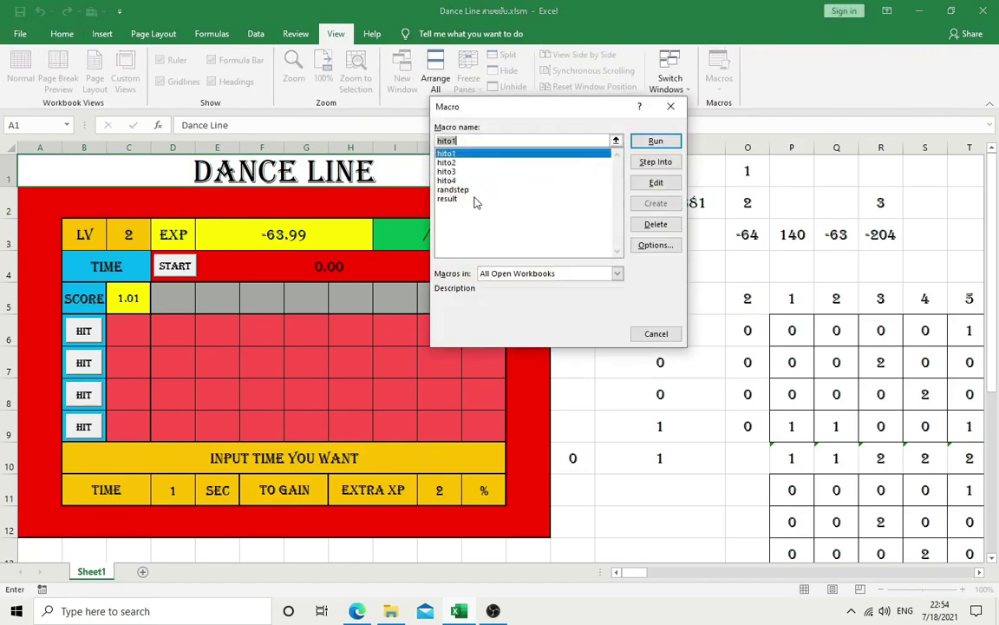
click(447, 198)
click(652, 182)
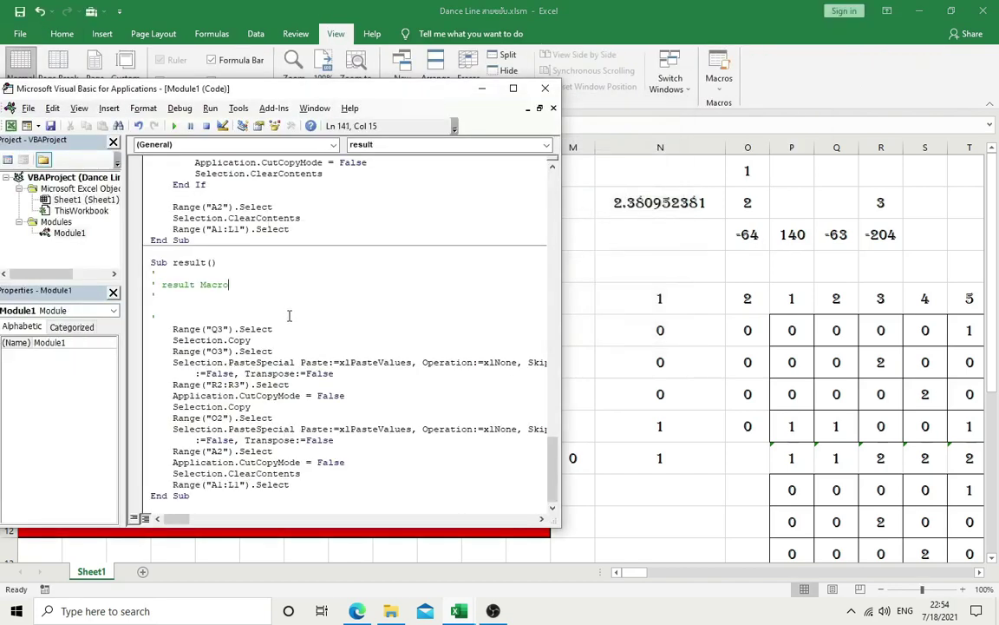
Step: Add blank lines and type an If Cells(3, 15)… Then condition before the R2:R3 copy
click(212, 330)
click(387, 370)
key(Return)
click(354, 450)
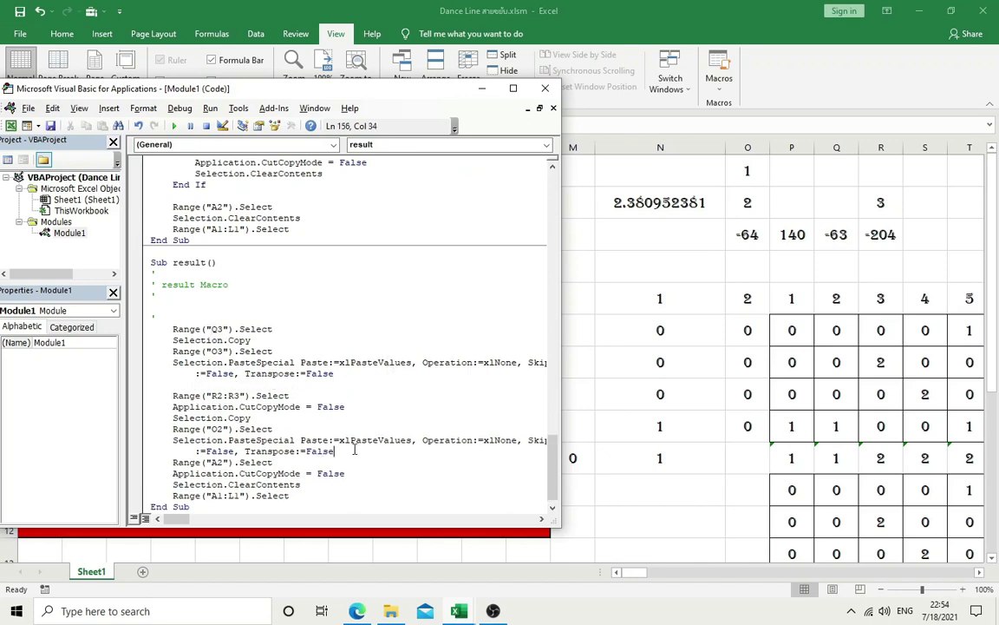
key(Return)
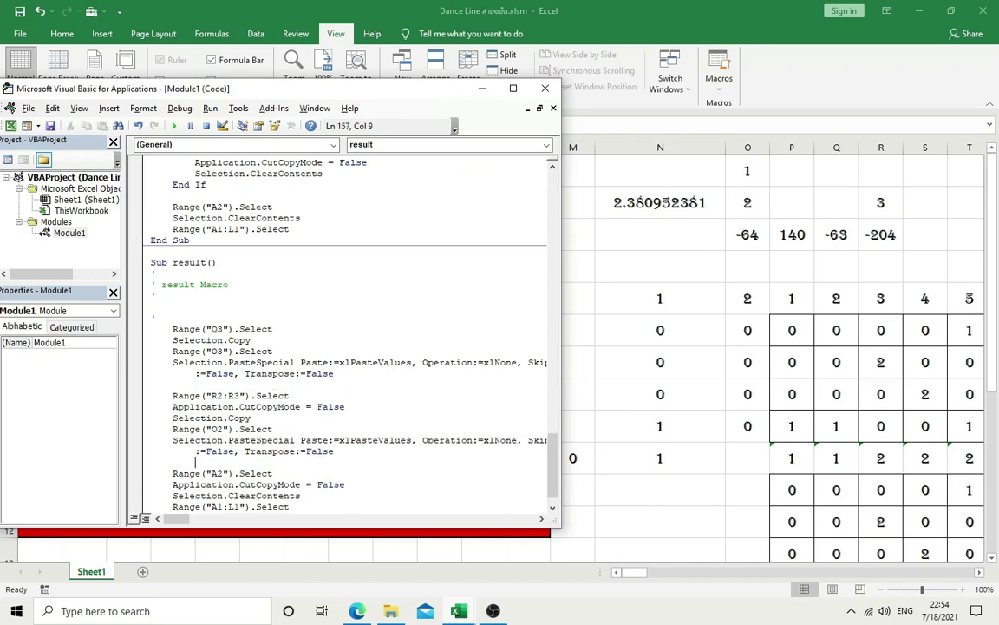
click(223, 385)
key(Return)
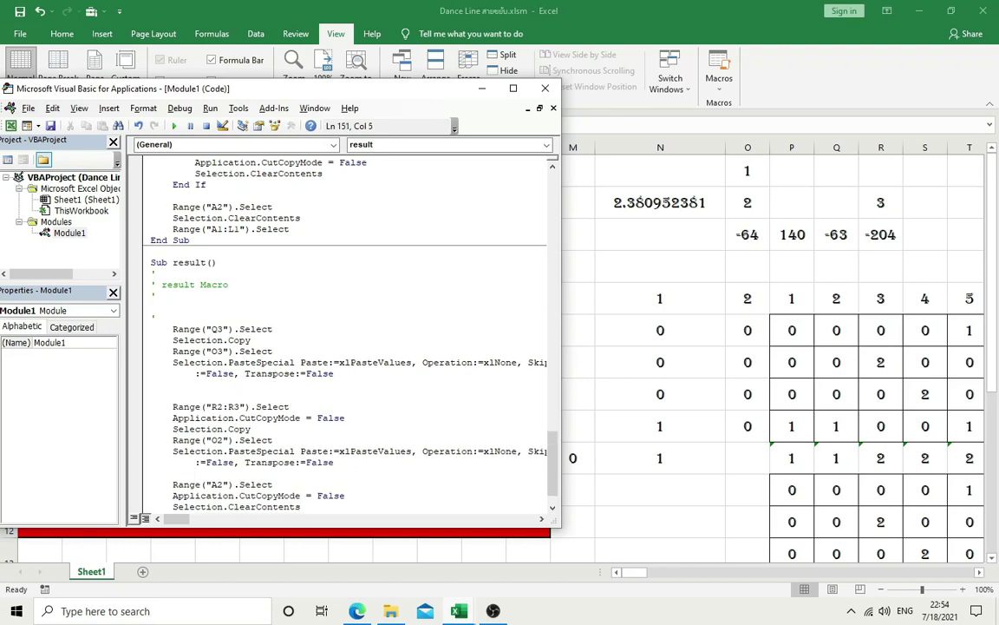
text(if Ce)
text(lls()
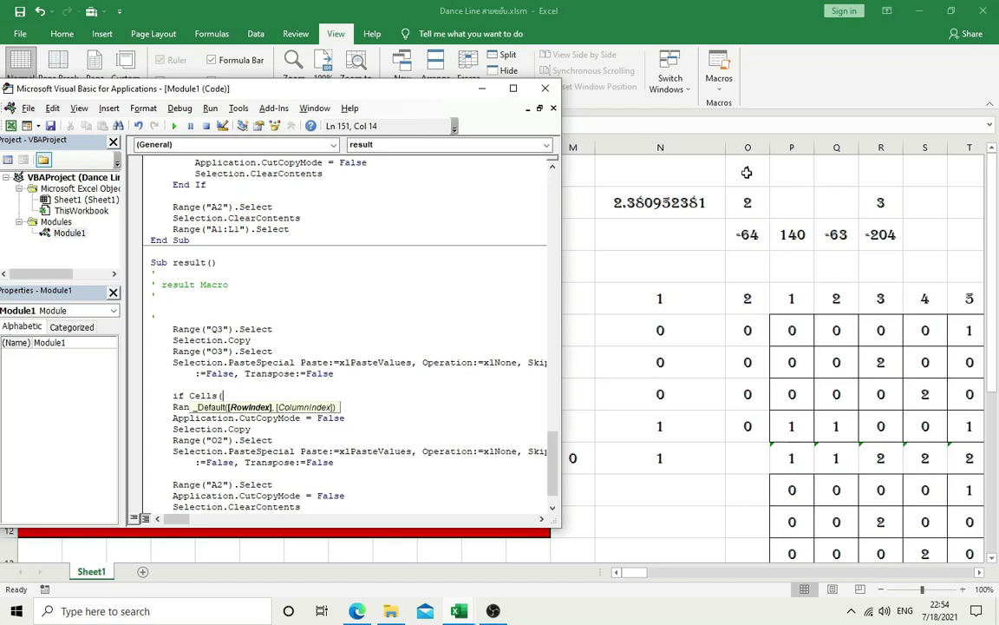
text(3,15)
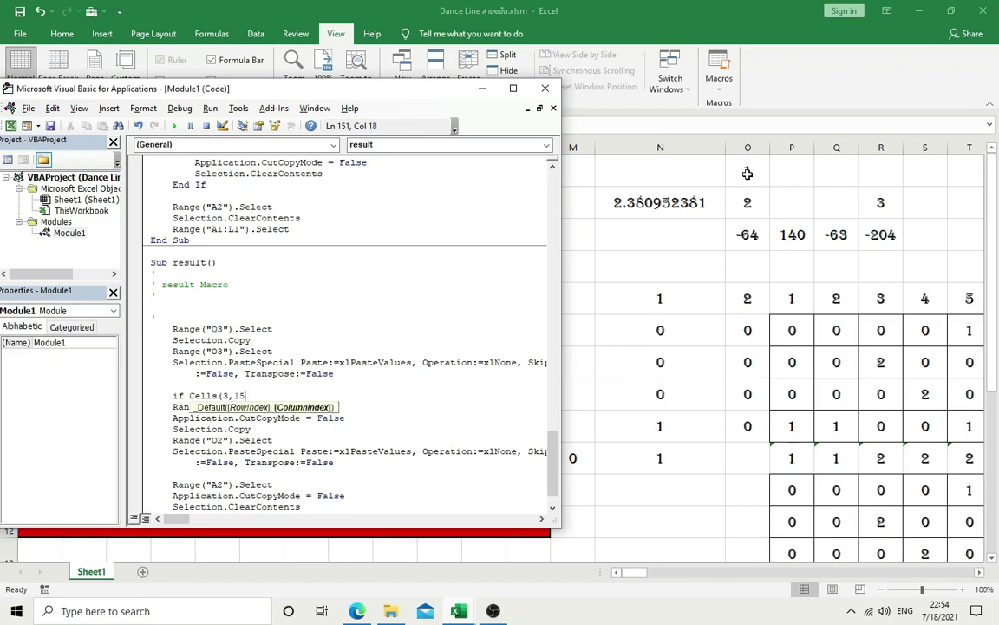
text().value >=)
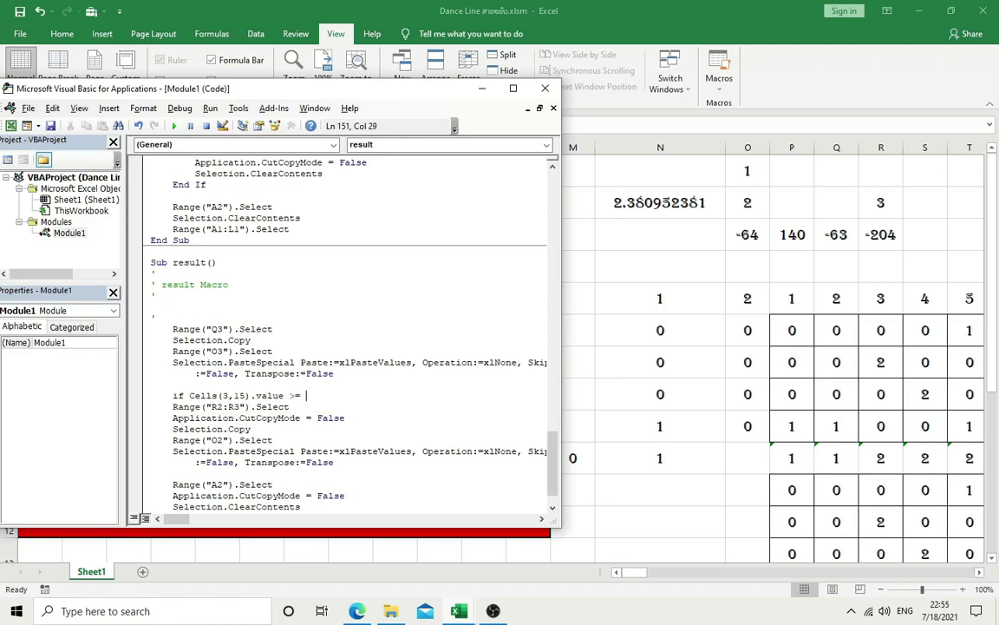
text(ll)
text(ls)
text((3)
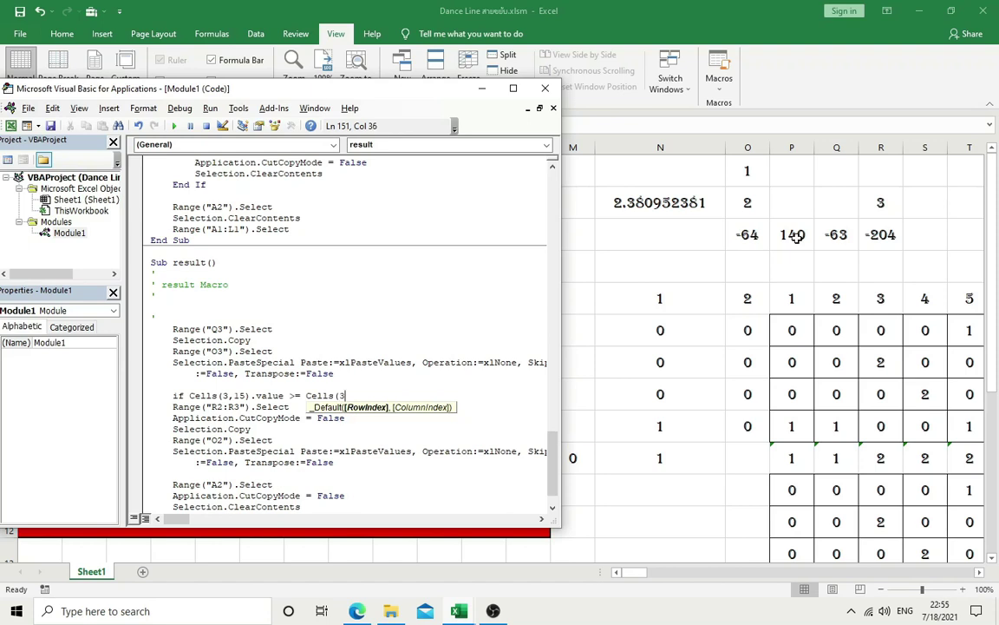
text(,16)
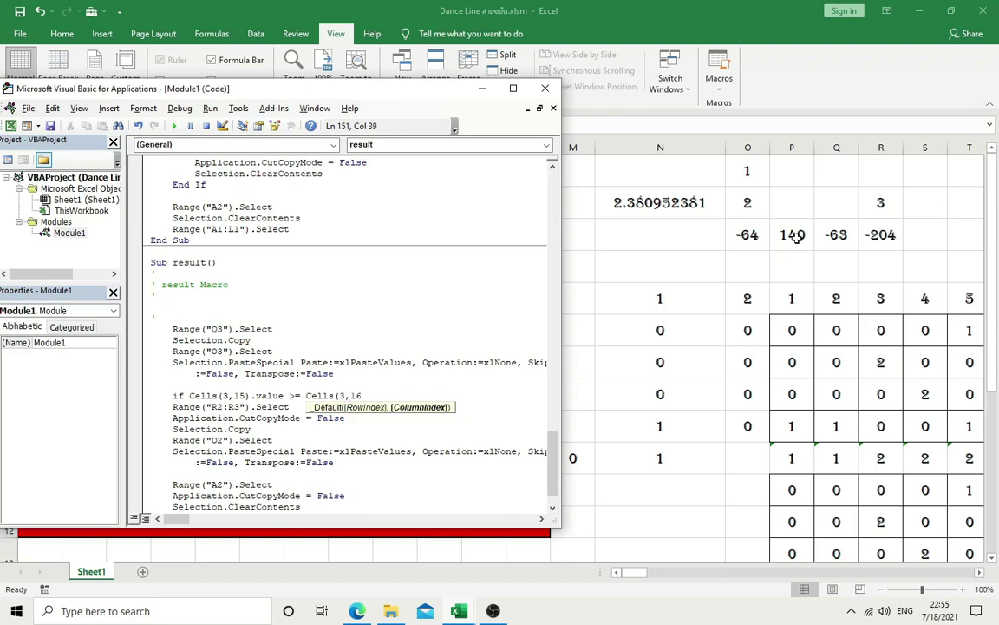
text().valu)
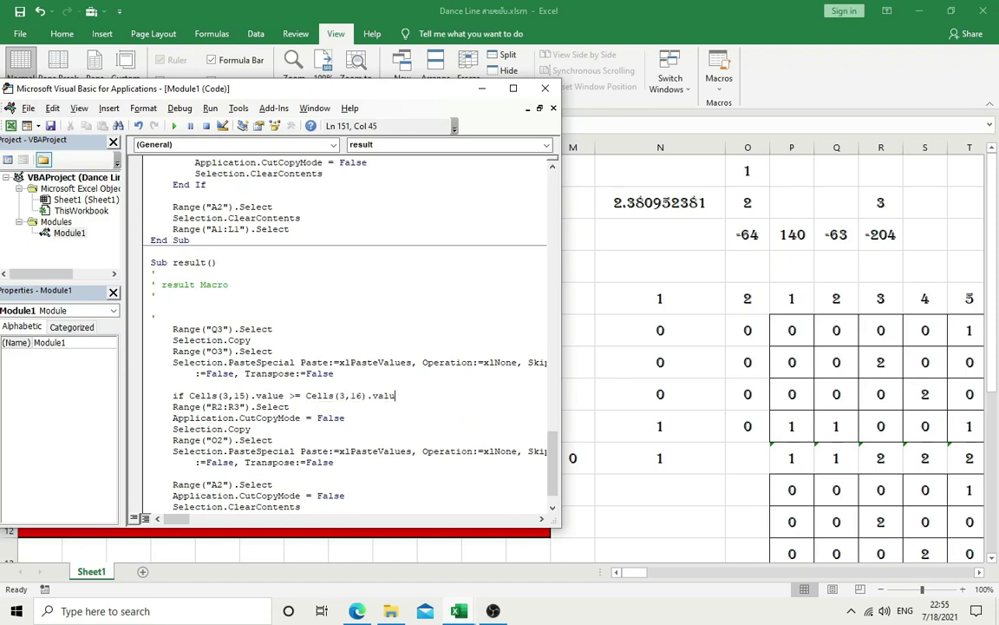
text(hen)
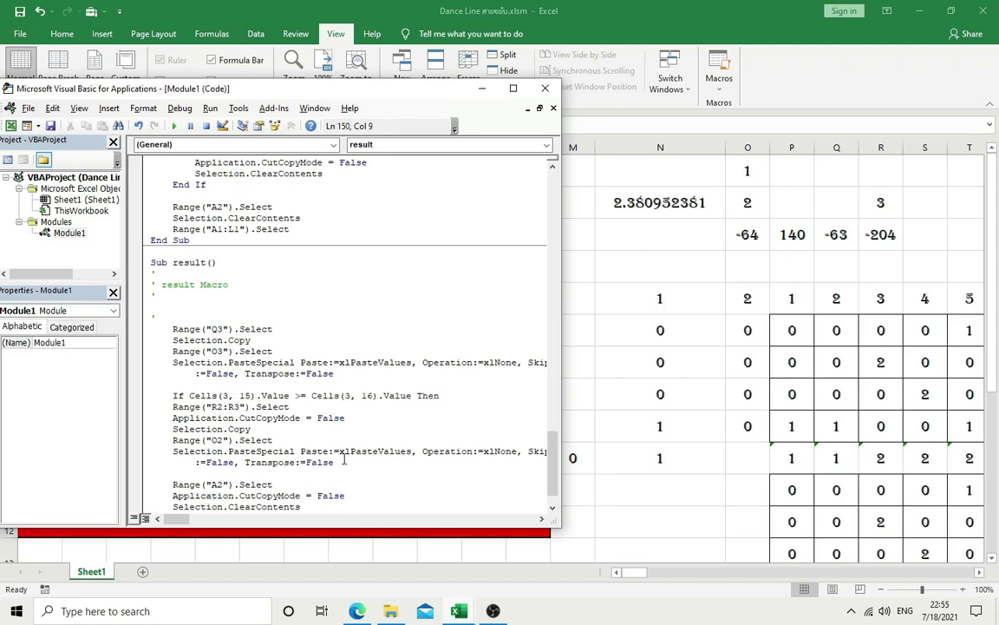
Step: Indent the R2:R3 copy-paste lines inside the If and close the block with End If
drag(334, 463, 173, 406)
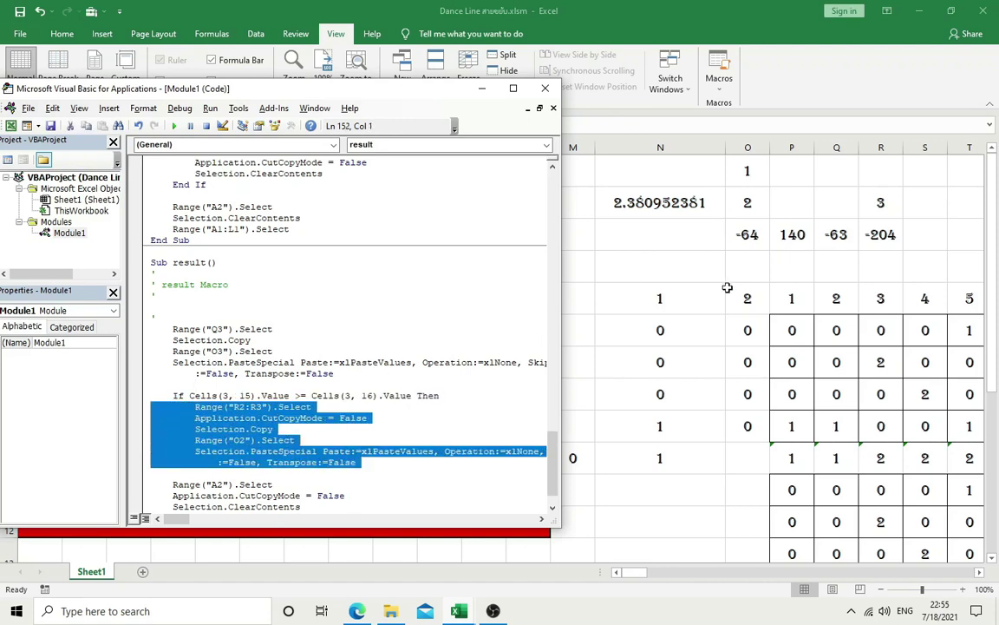
key(Tab)
click(258, 387)
scroll(287, 350, down, 1)
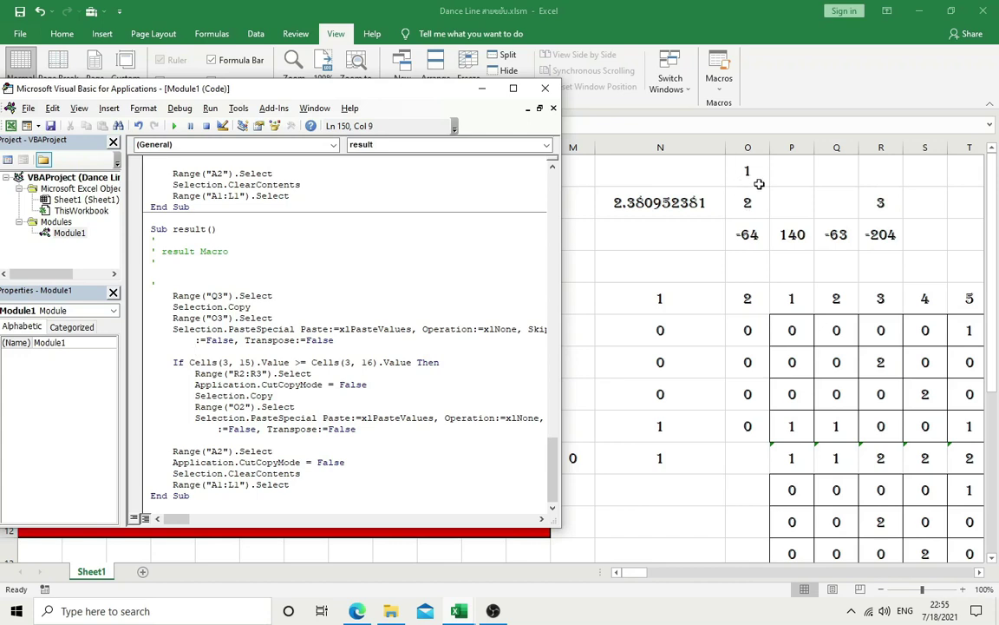
click(377, 428)
key(Return)
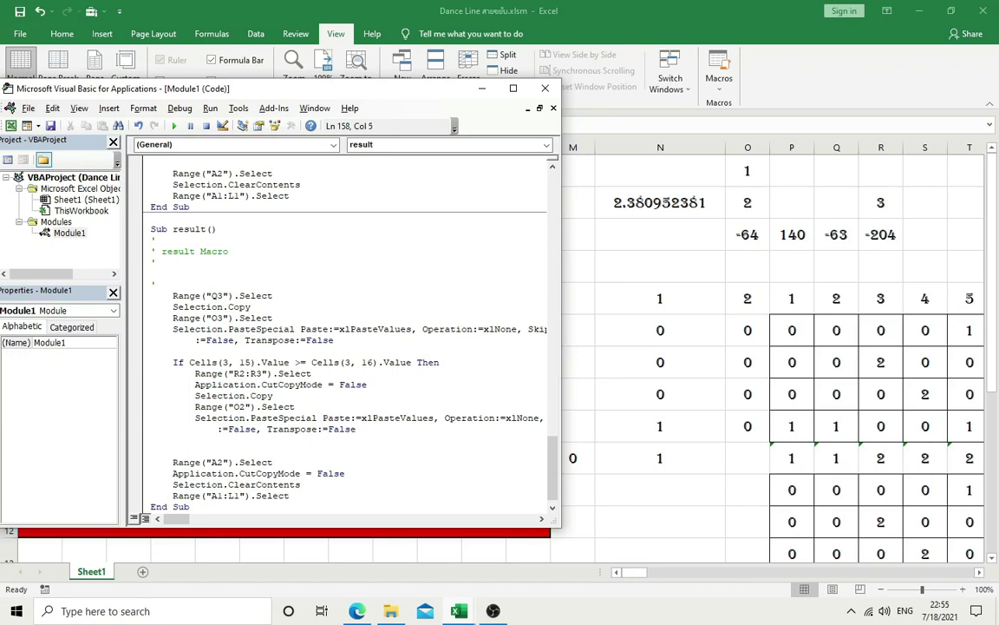
text(end if)
key(Return)
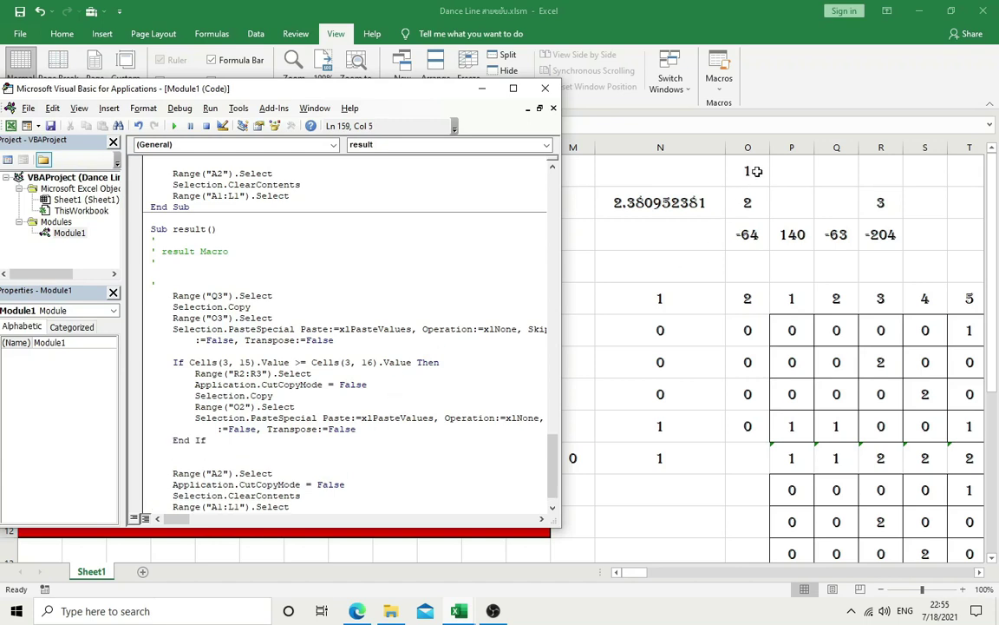
Step: Paste the clear-contents lines after End If, indent them, and delete the A2 reference
scroll(757, 173, down, 1)
scroll(756, 173, up, 3)
drag(173, 473, 300, 495)
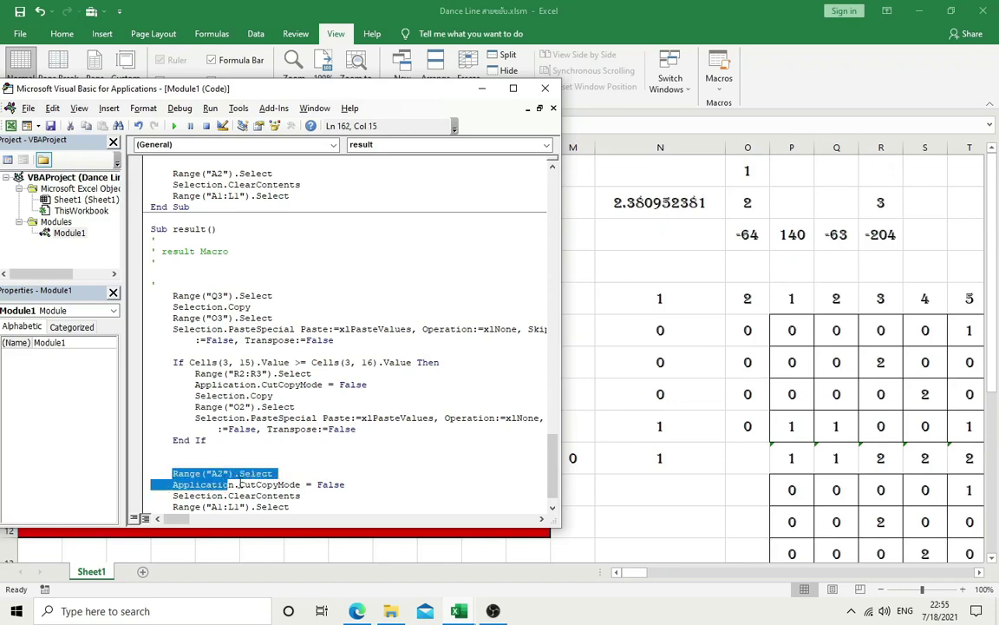
click(256, 455)
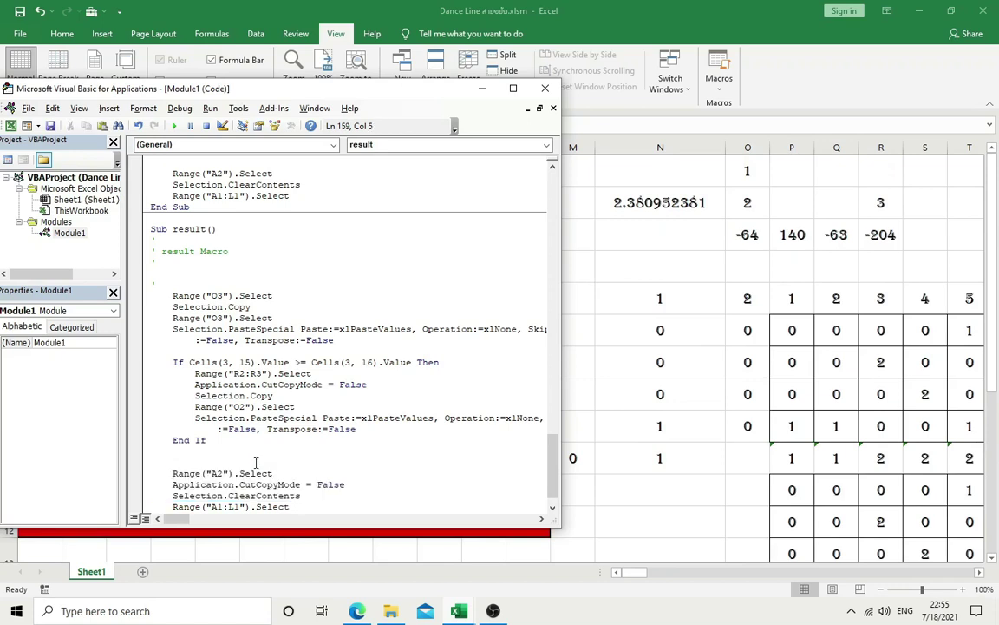
text(Range("A2").Select     Application.CutCopyMode = False     Selection.ClearContents)
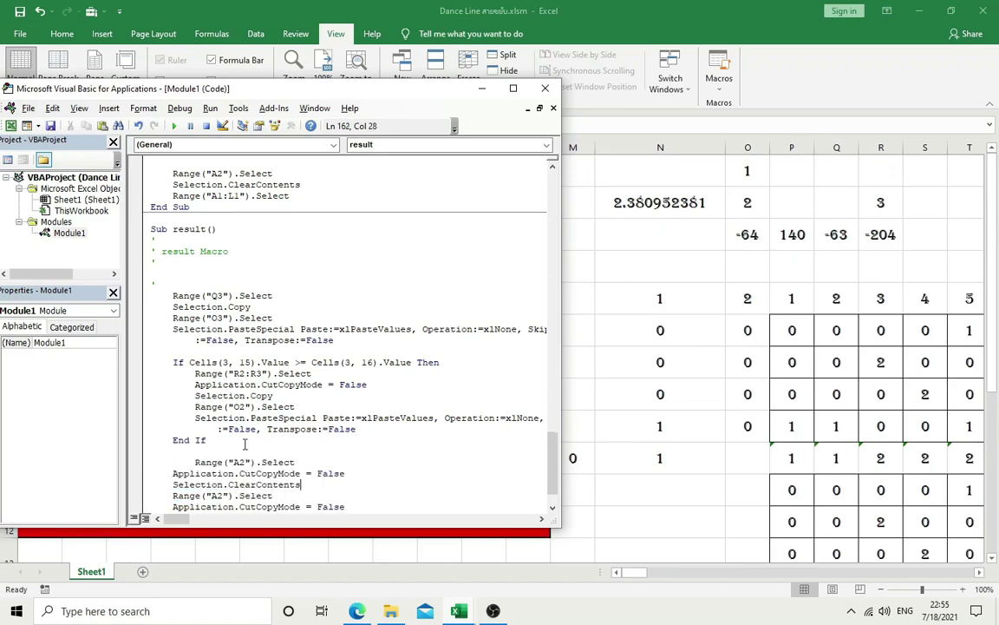
key(Return)
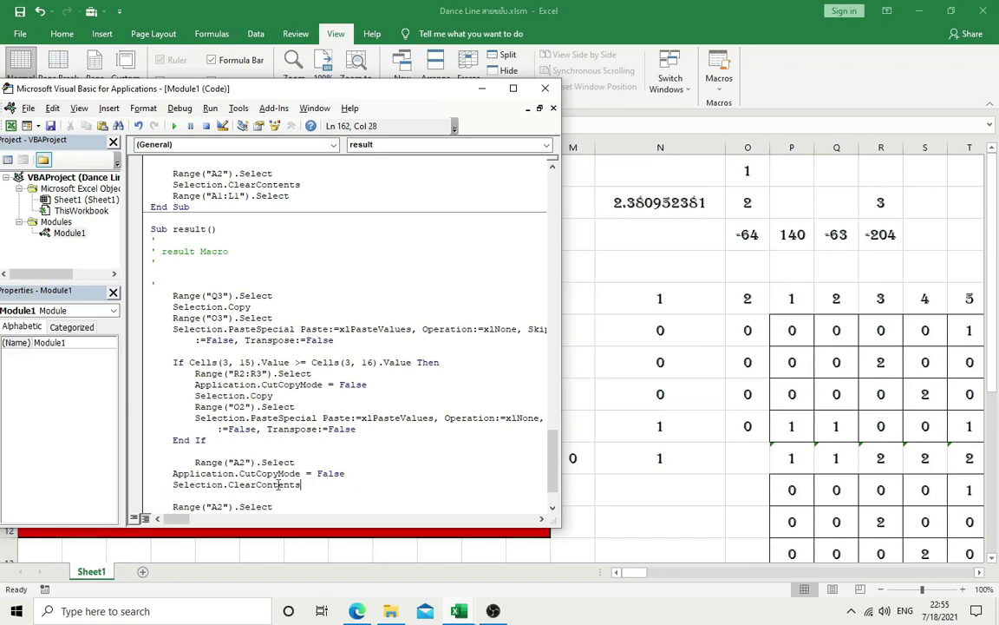
drag(301, 485, 174, 474)
key(Tab)
click(245, 463)
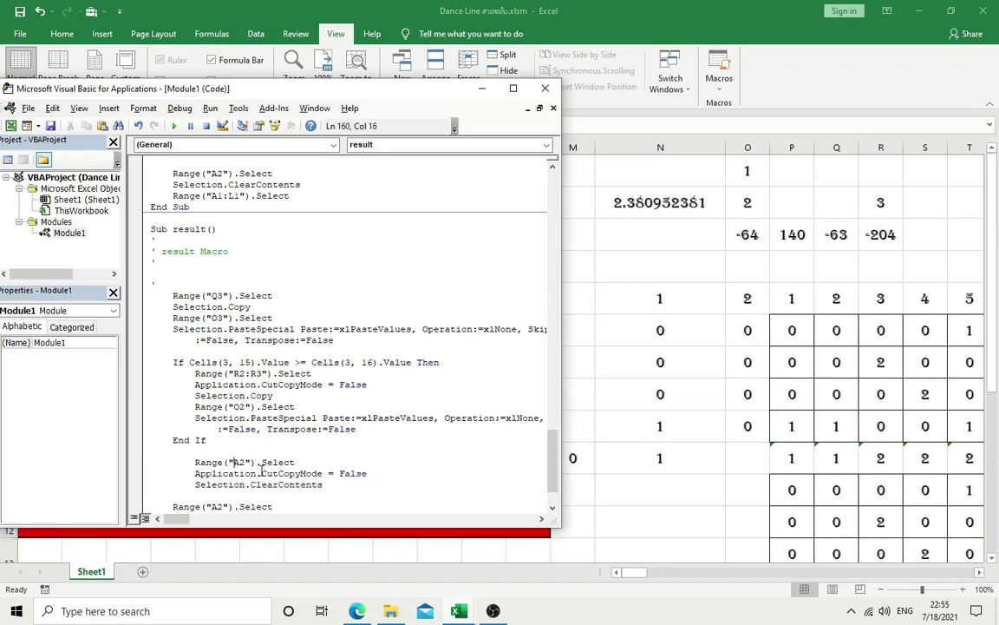
key(BackSpace)
key(BackSpace)
Step: Target O1 and wrap its clearing in If Cells(4,4).Value = 0 Then … End If
text(O1)
click(241, 449)
key(Return)
text(If)
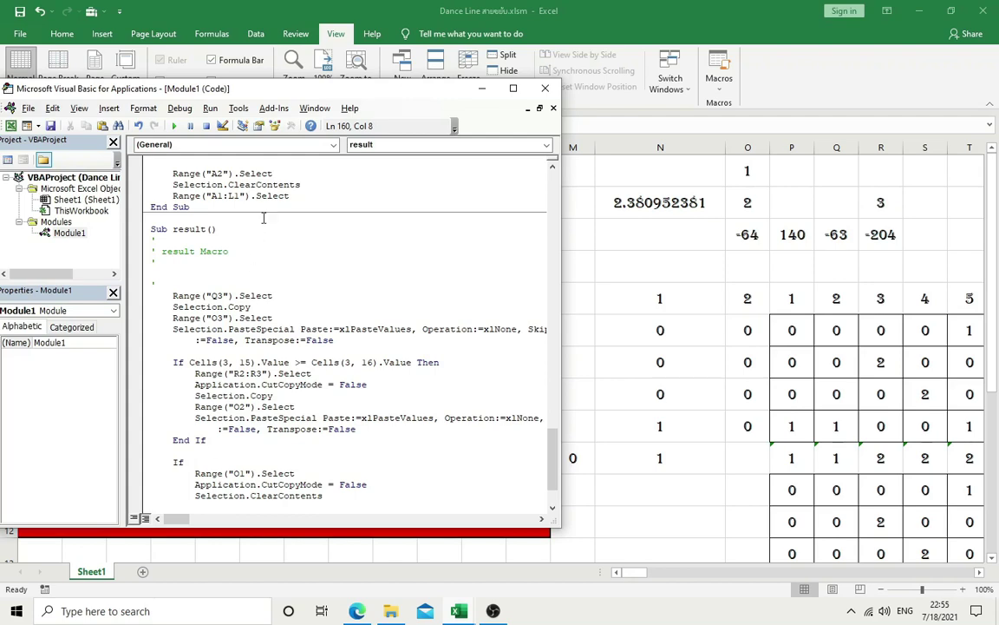
drag(238, 89, 247, 253)
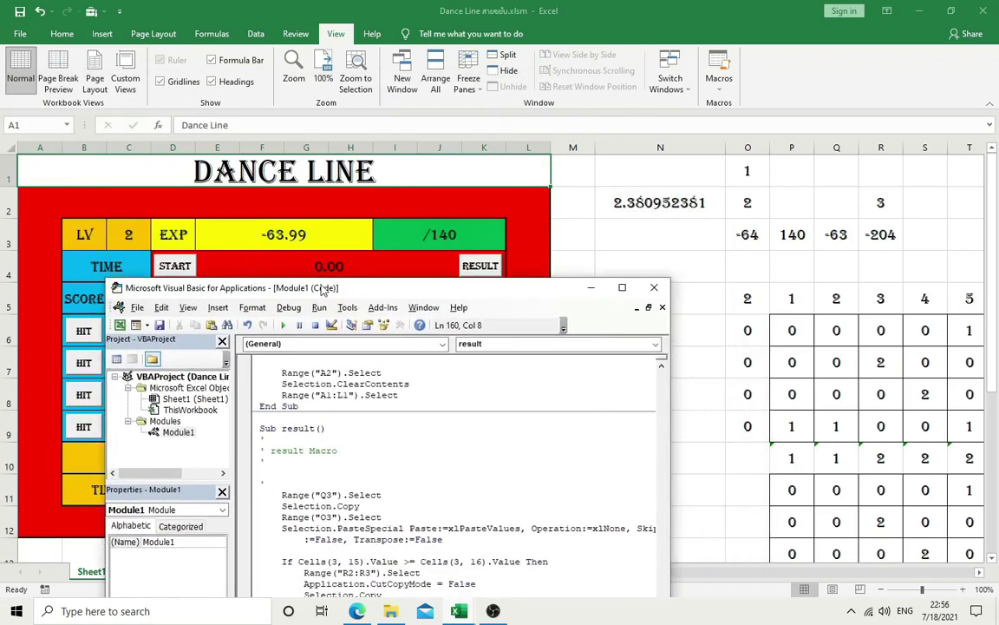
drag(323, 292, 269, 128)
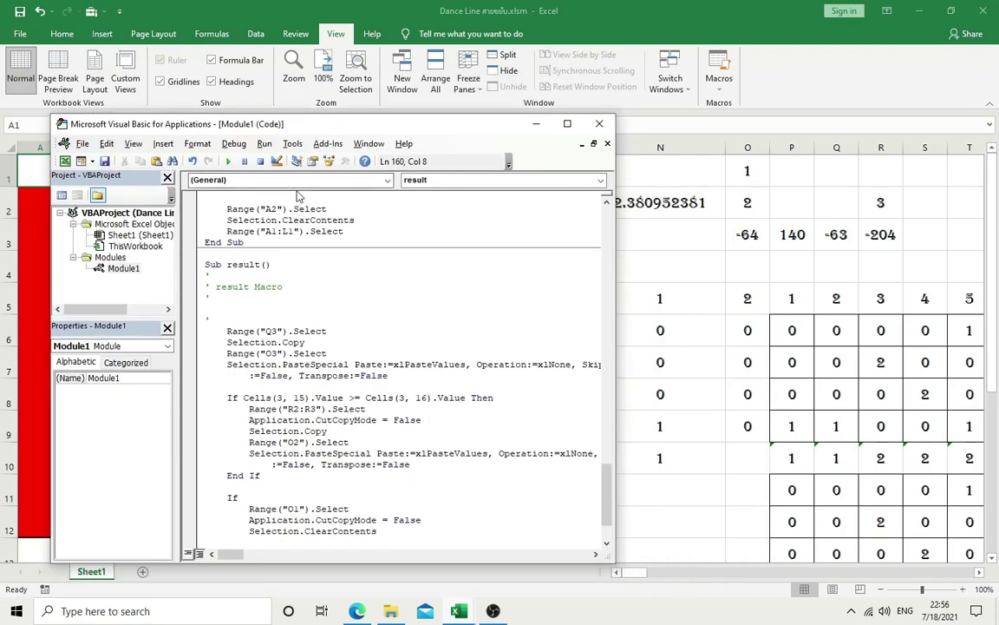
text(Cells)
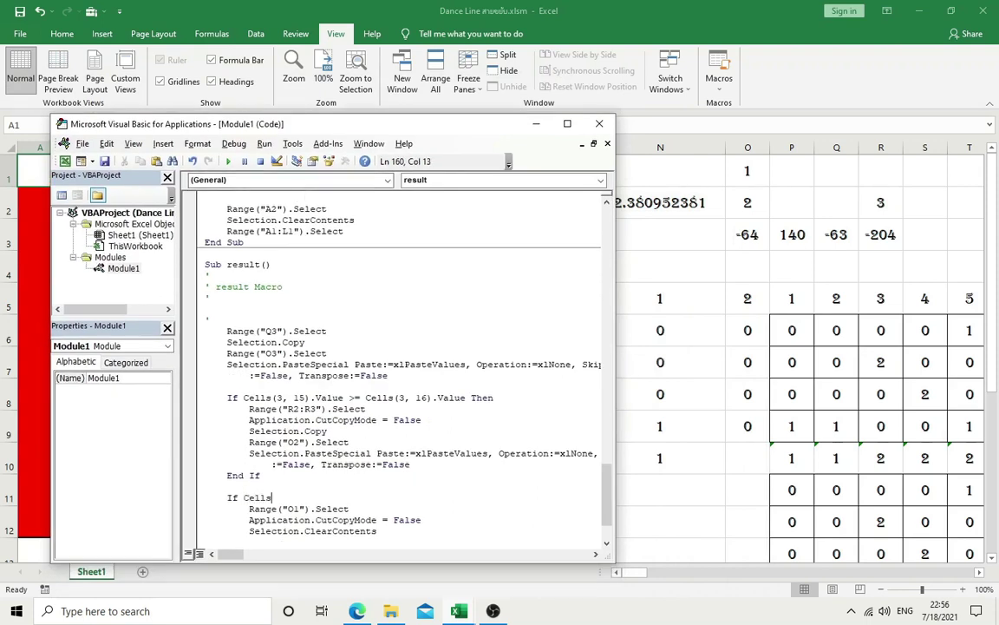
text((4)
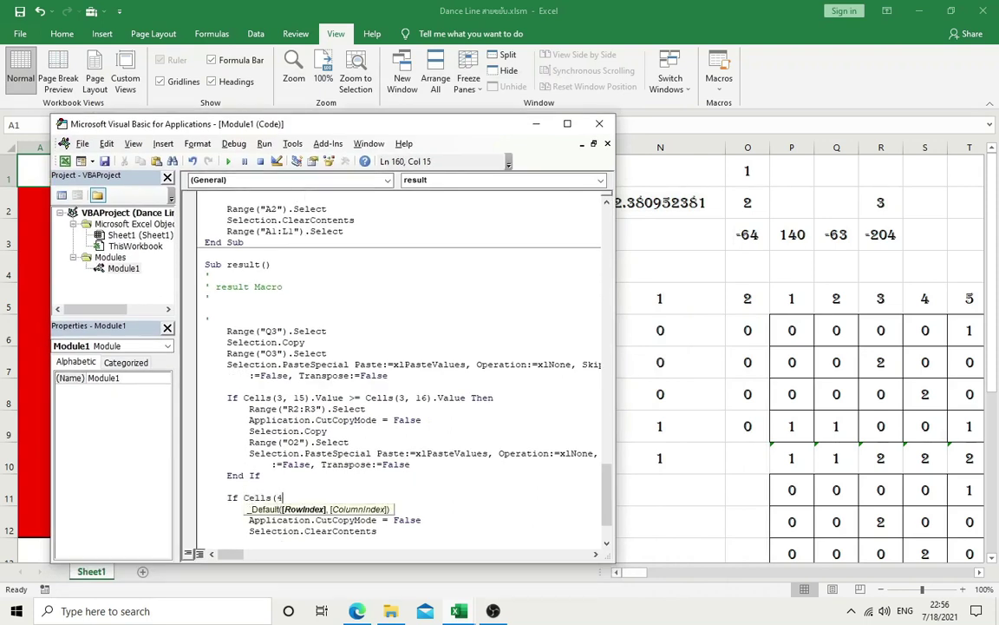
text(,4).va)
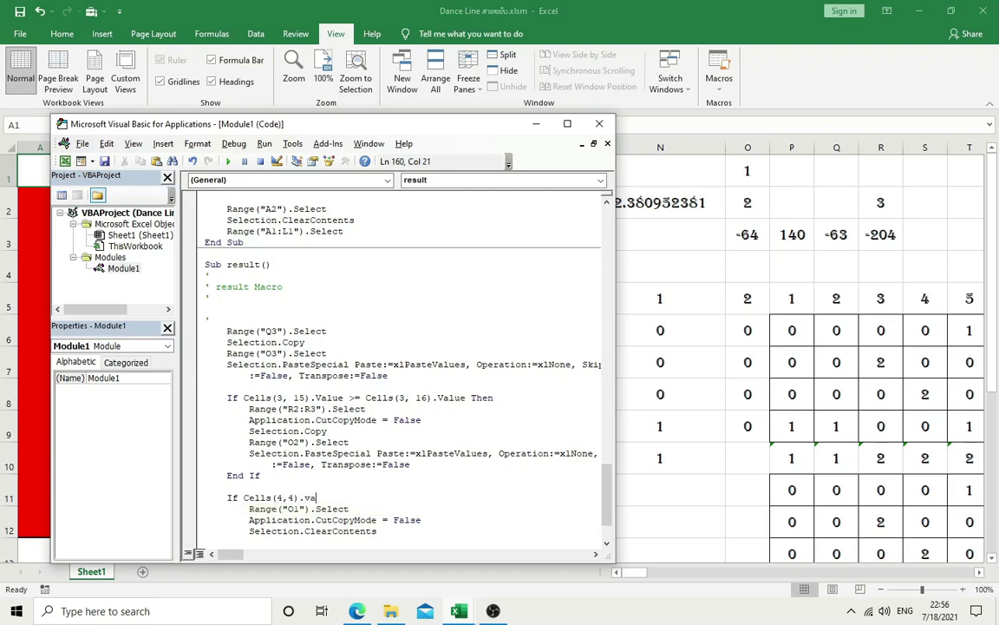
text(lue = 0 )
text(then)
scroll(316, 209, down, 2)
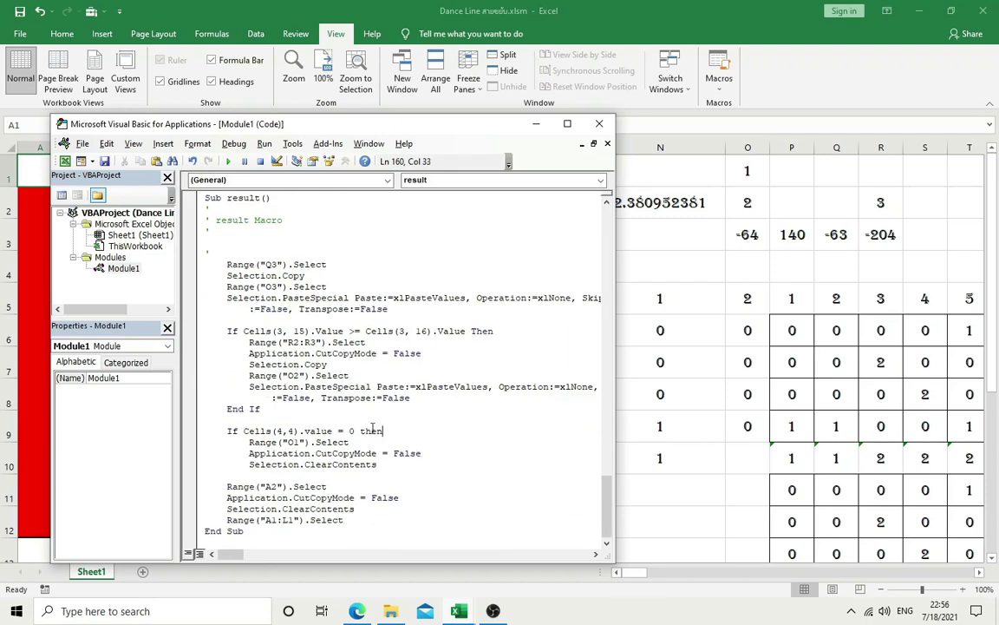
key(Down)
key(Down)
key(Down)
key(End)
key(Return)
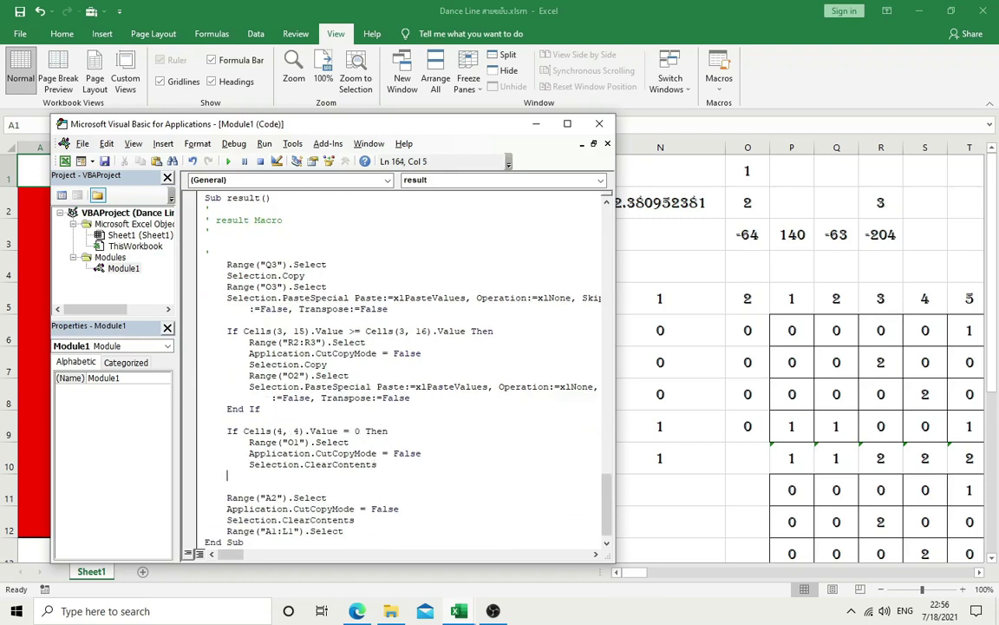
text(end if)
Step: Assign the result macro to the RESULT button
click(538, 124)
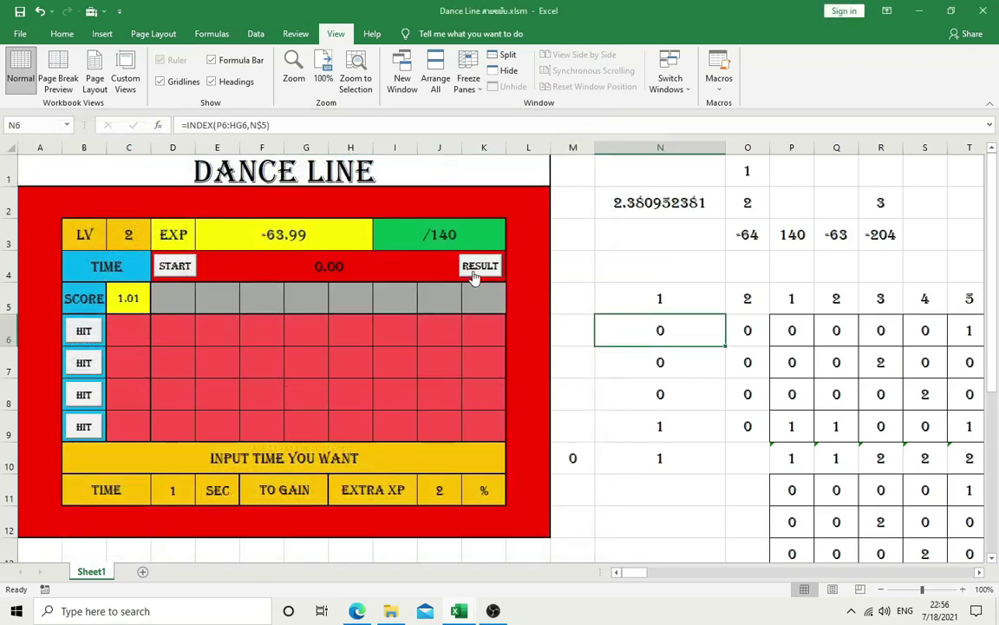
right_click(474, 275)
click(497, 383)
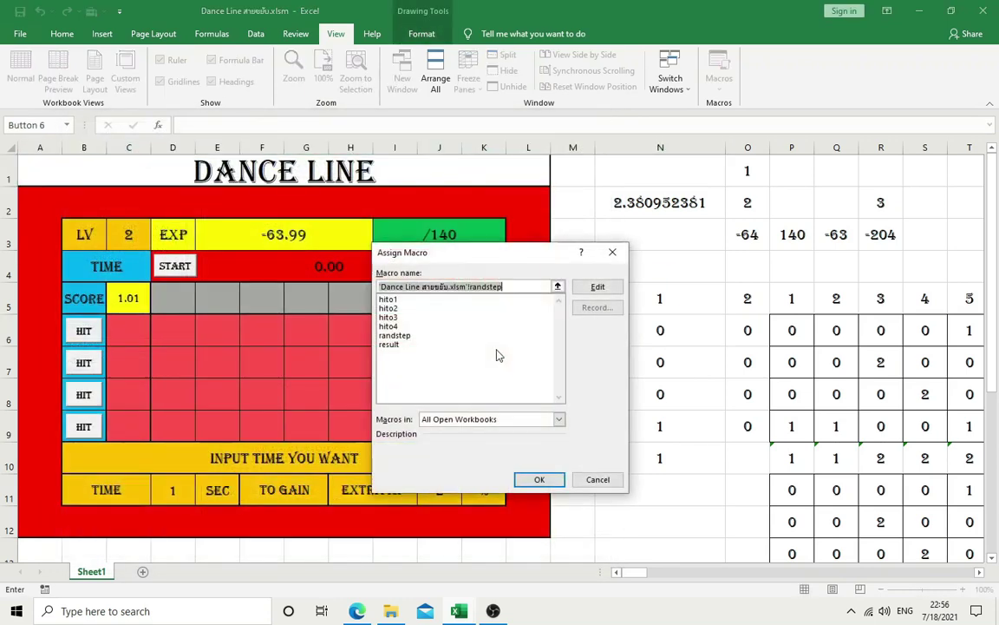
double_click(402, 344)
click(607, 338)
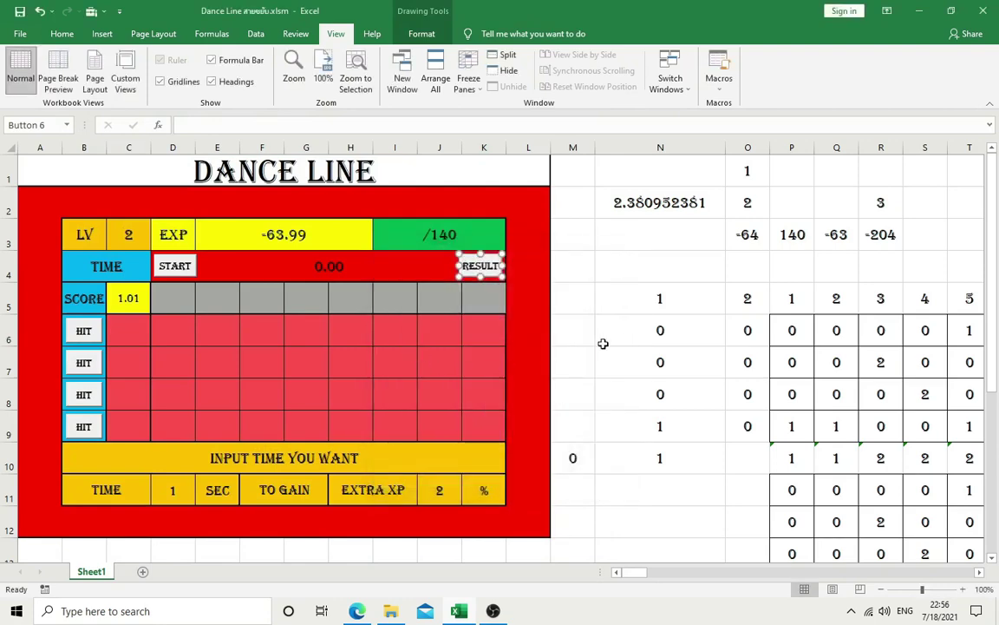
Step: Reset O3 to 0 and O2 to 1 so the board shows LV 1, /65
click(757, 178)
click(752, 235)
double_click(754, 239)
text(0)
key(Return)
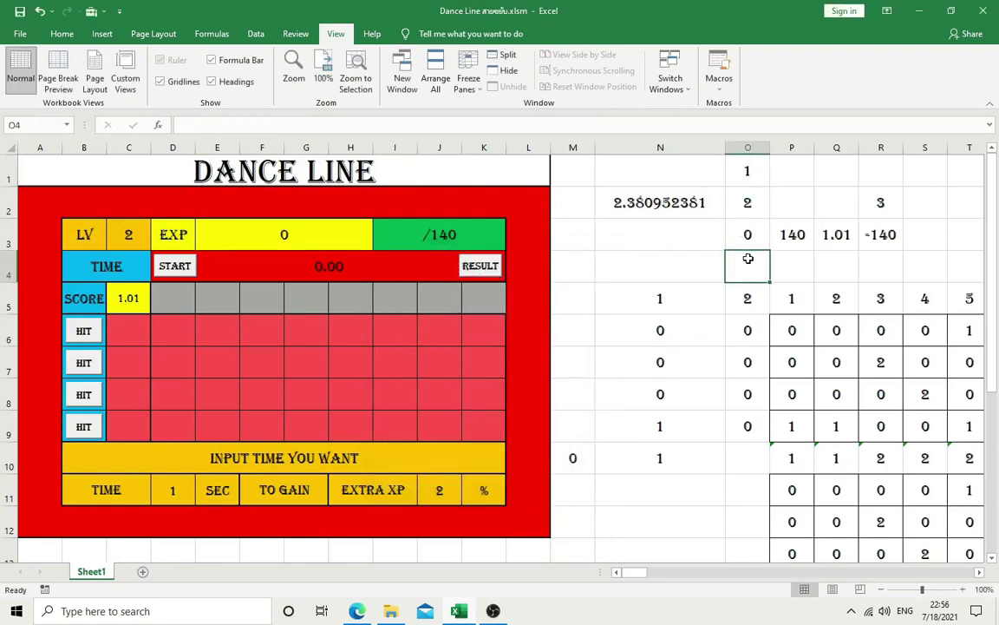
key(Up)
key(Up)
text(1)
key(Return)
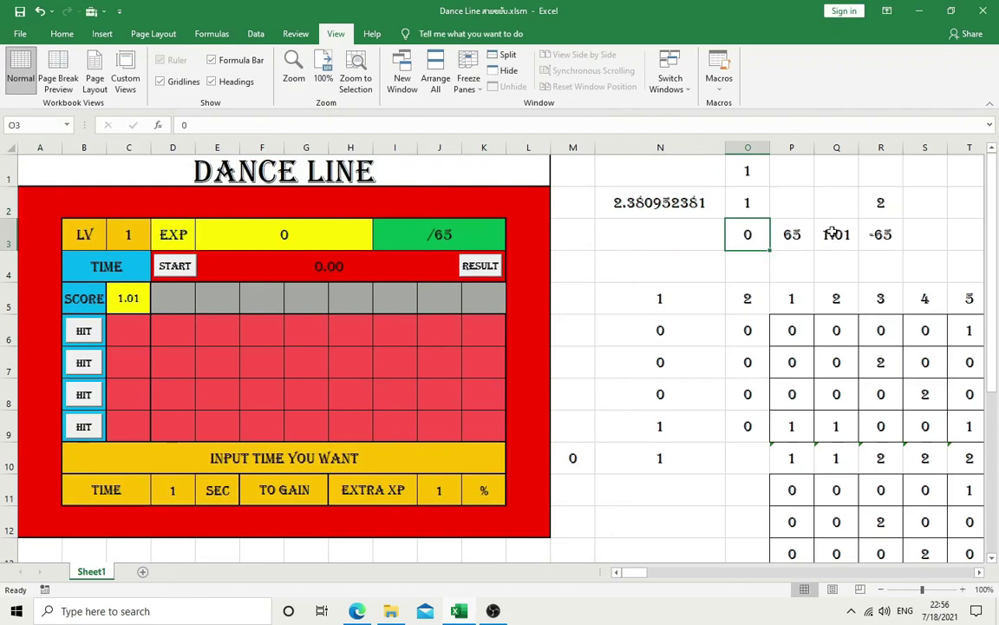
click(837, 234)
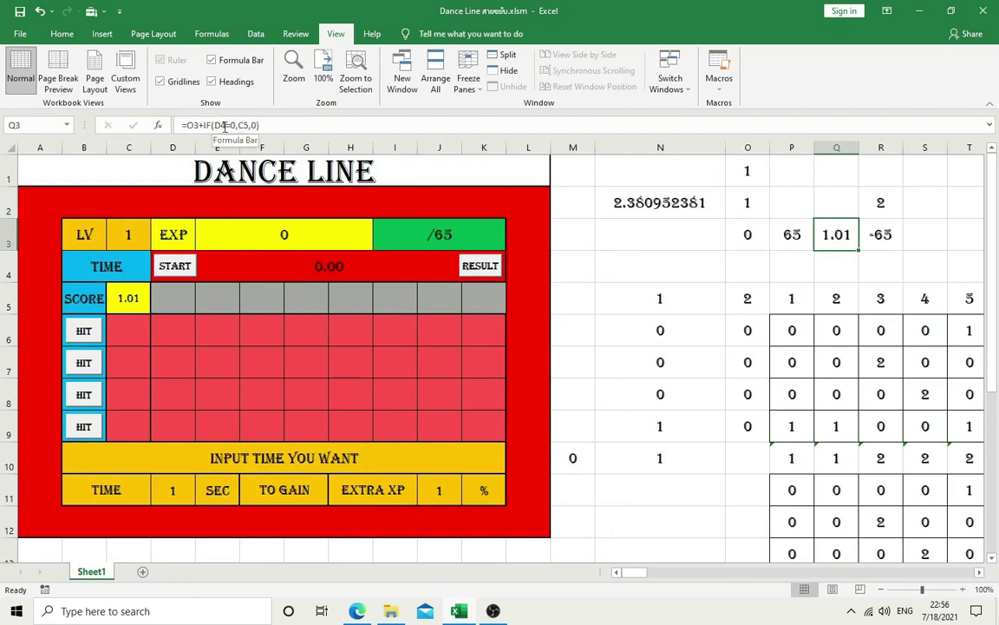
Step: Change Q3's formula to =O3+IF(AND(D4=0,O1>0),C5,0)
click(215, 126)
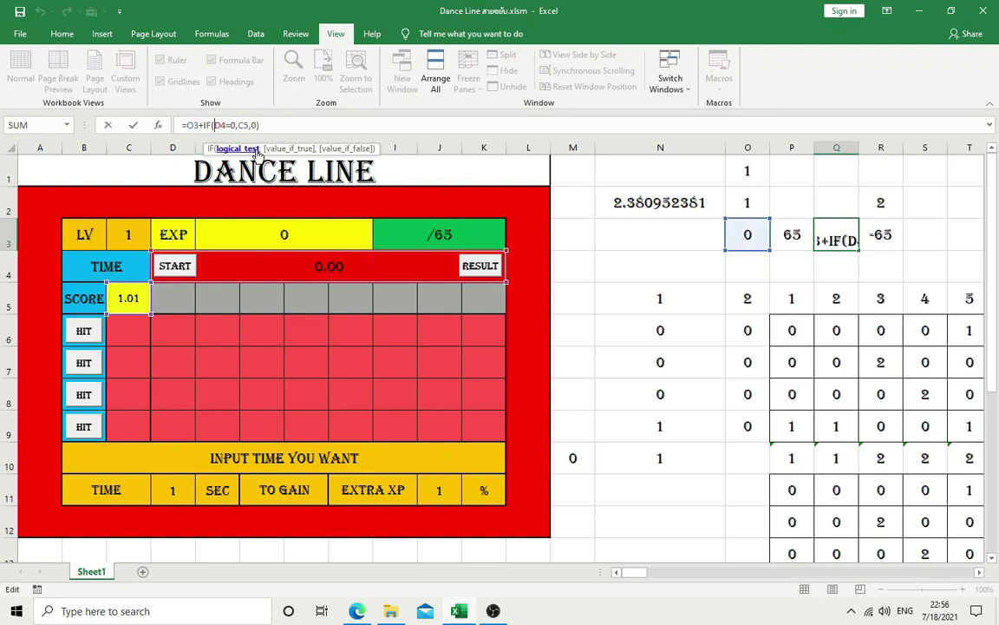
text(and()
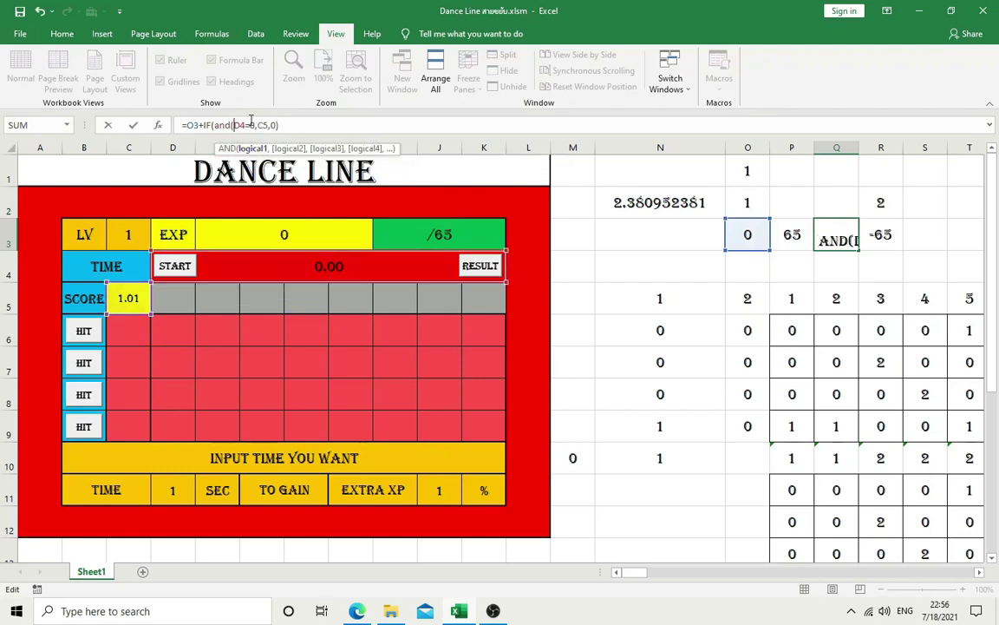
click(251, 125)
text(,0)
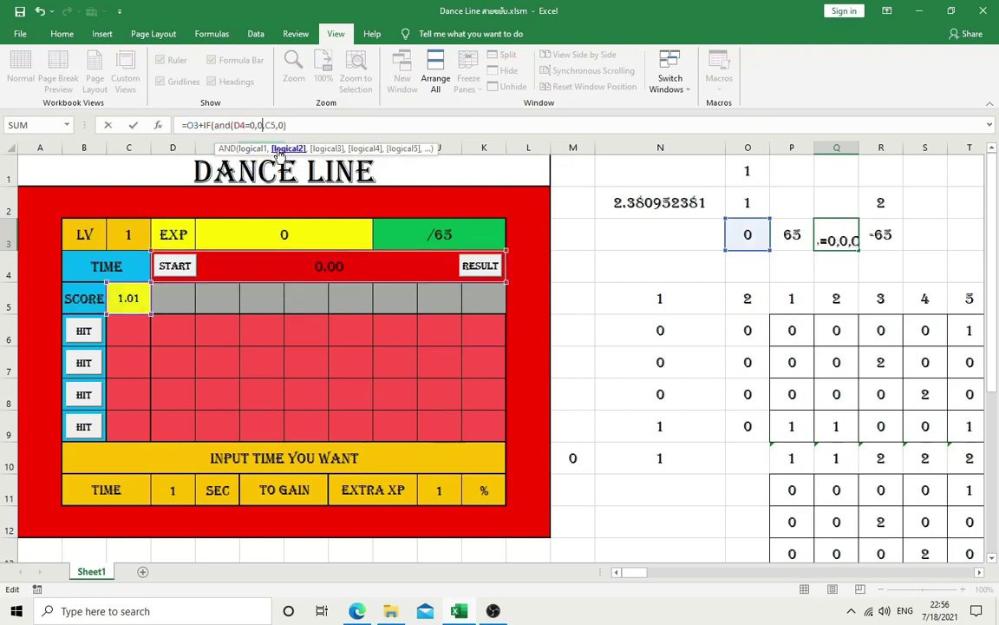
key(BackSpace)
text(o1>)
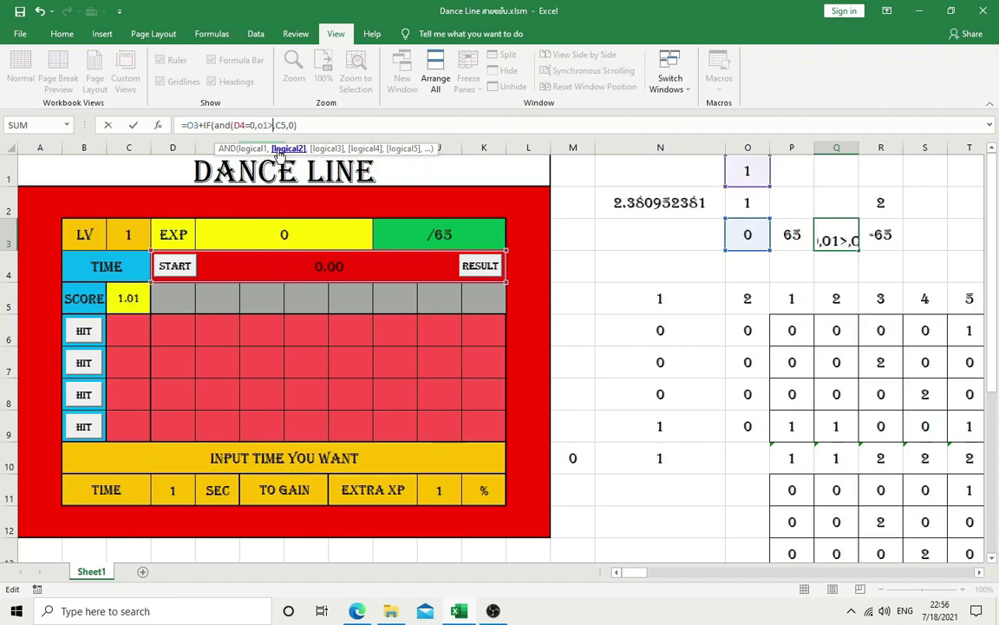
text(0),)
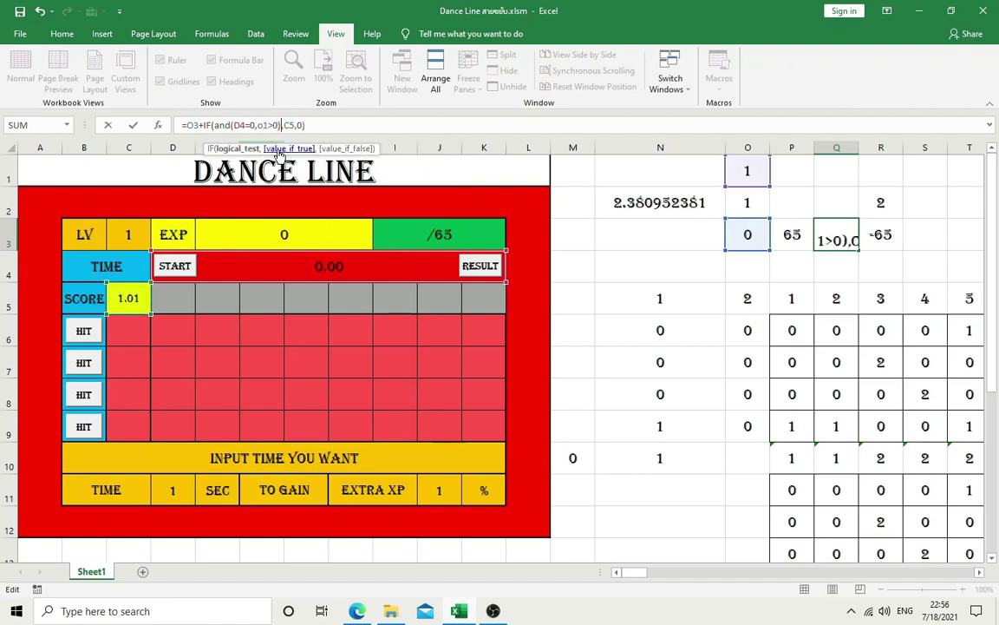
key(Return)
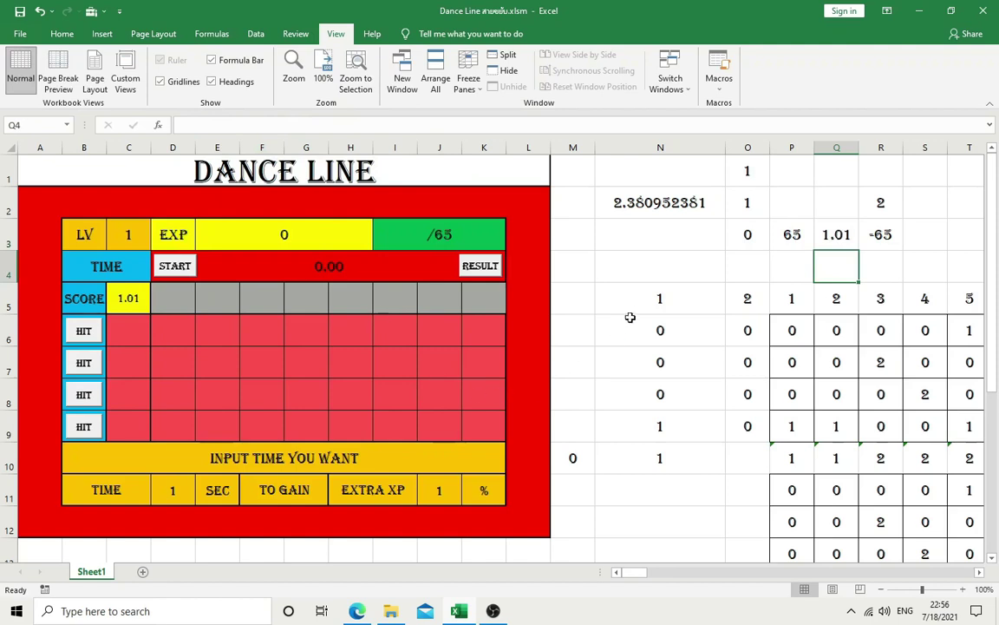
click(630, 312)
Step: Inspect O1 and Q3's formula, then run the result macro twice to test scoring
click(748, 171)
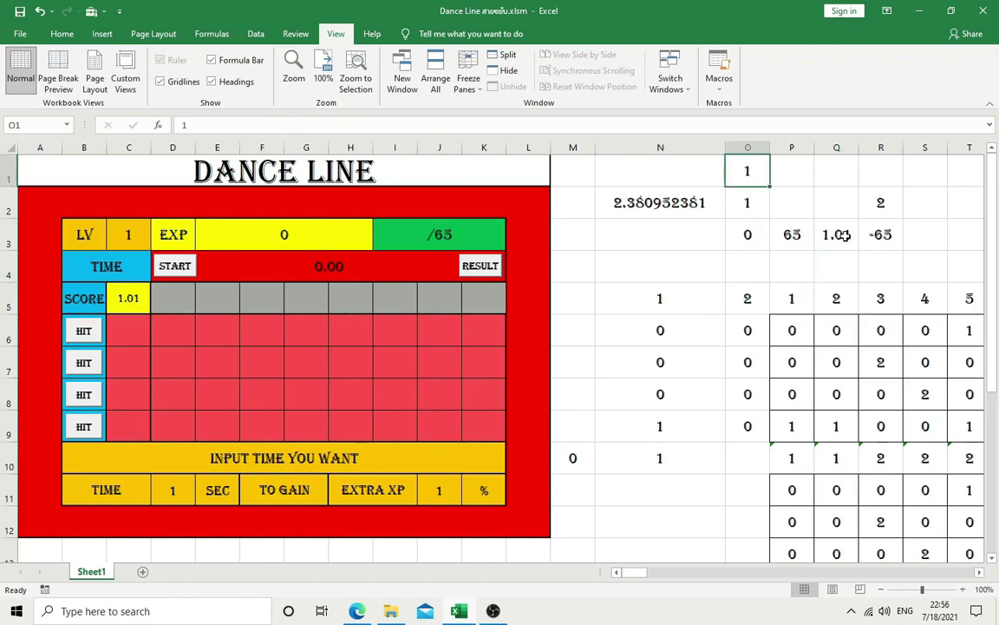
click(843, 235)
click(479, 265)
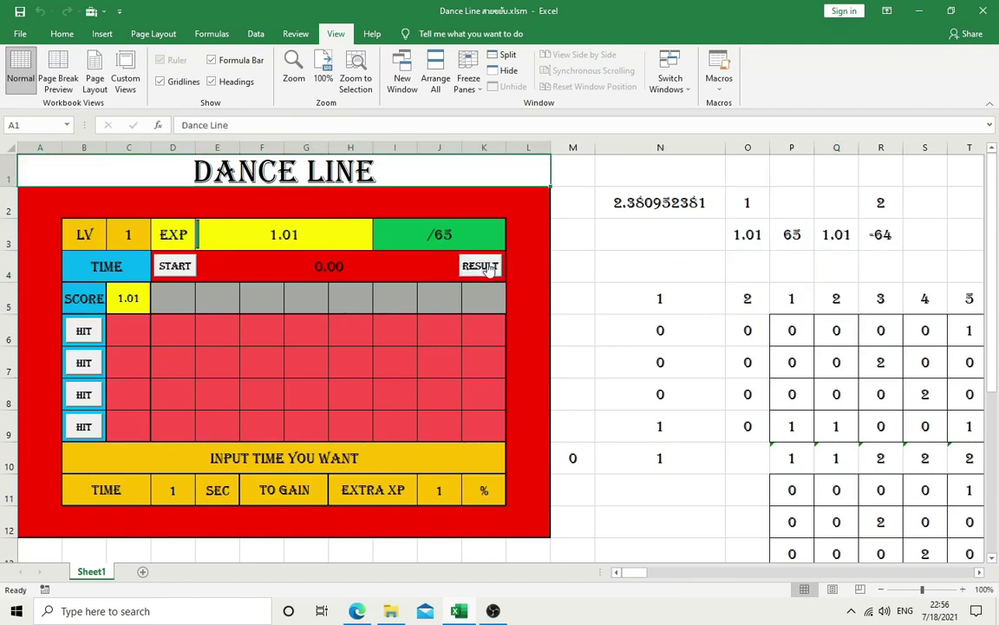
click(625, 265)
click(751, 171)
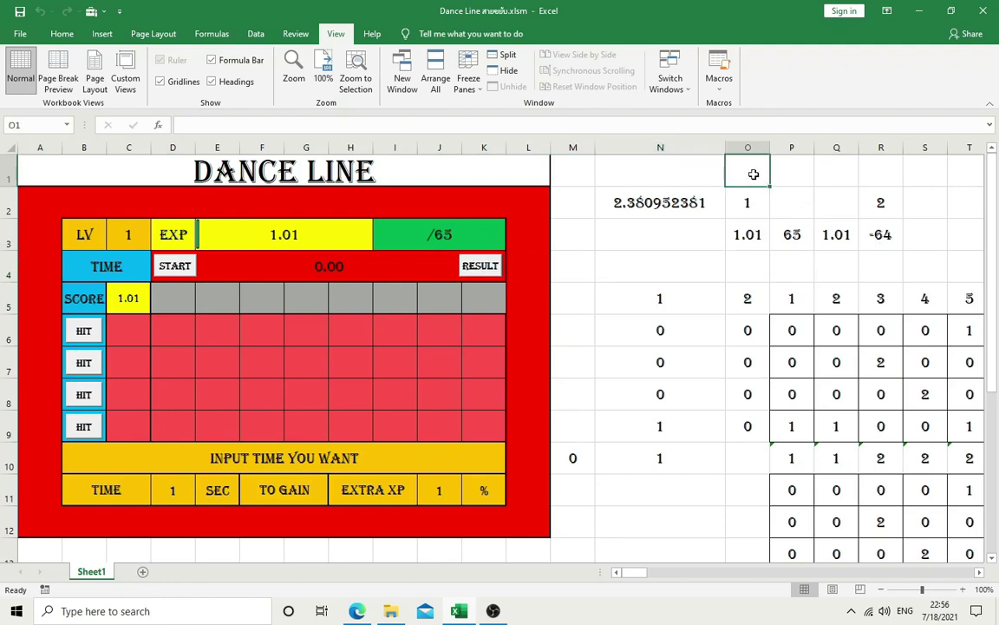
click(839, 239)
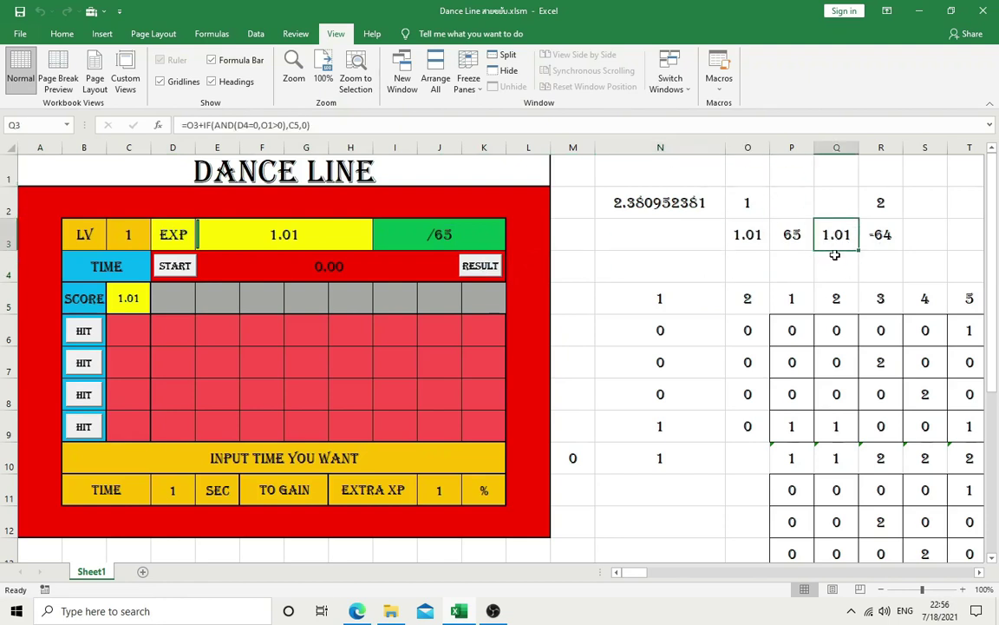
click(487, 271)
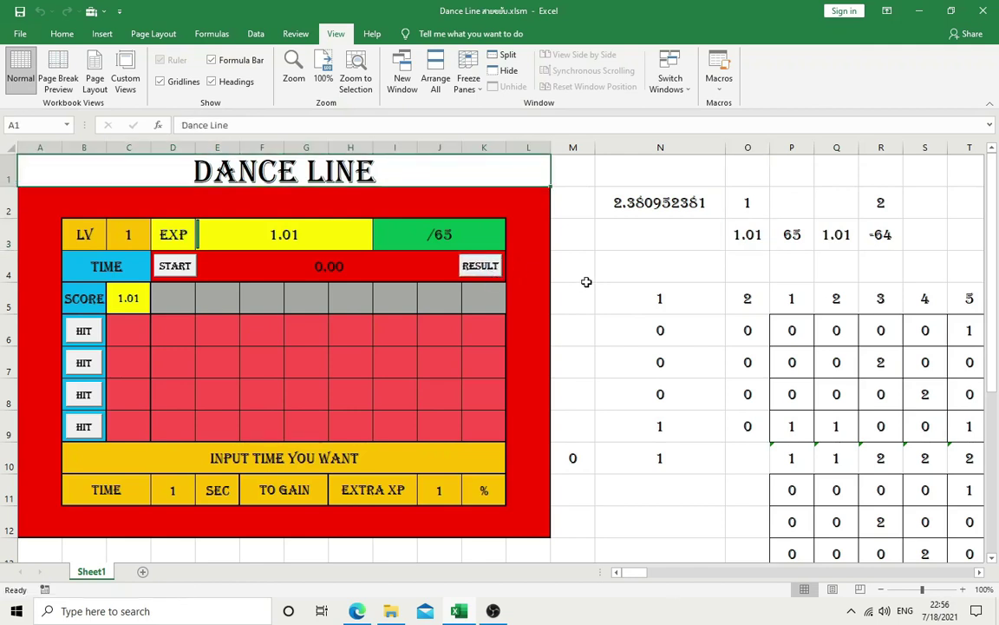
Step: Enter 1 in O1 and 64.64 as the EXP value in O3 to force a level-up
click(752, 183)
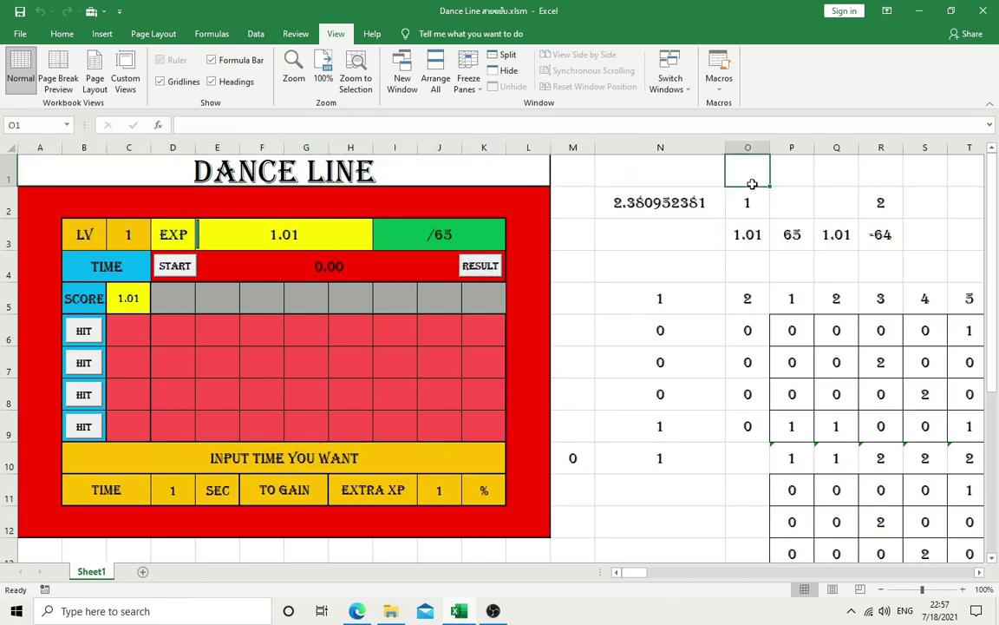
text(1)
key(Return)
click(849, 247)
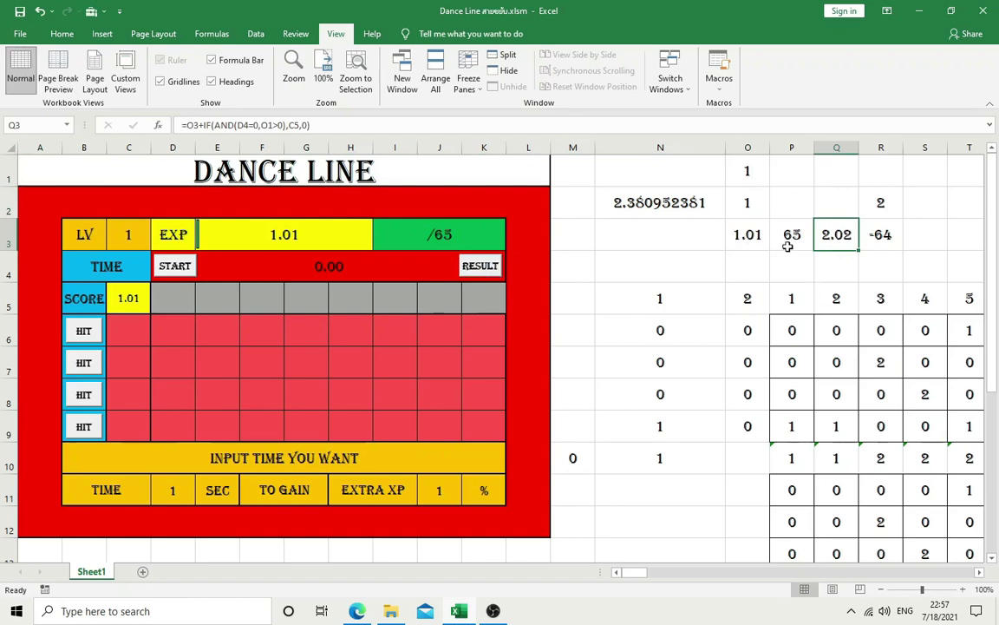
click(756, 246)
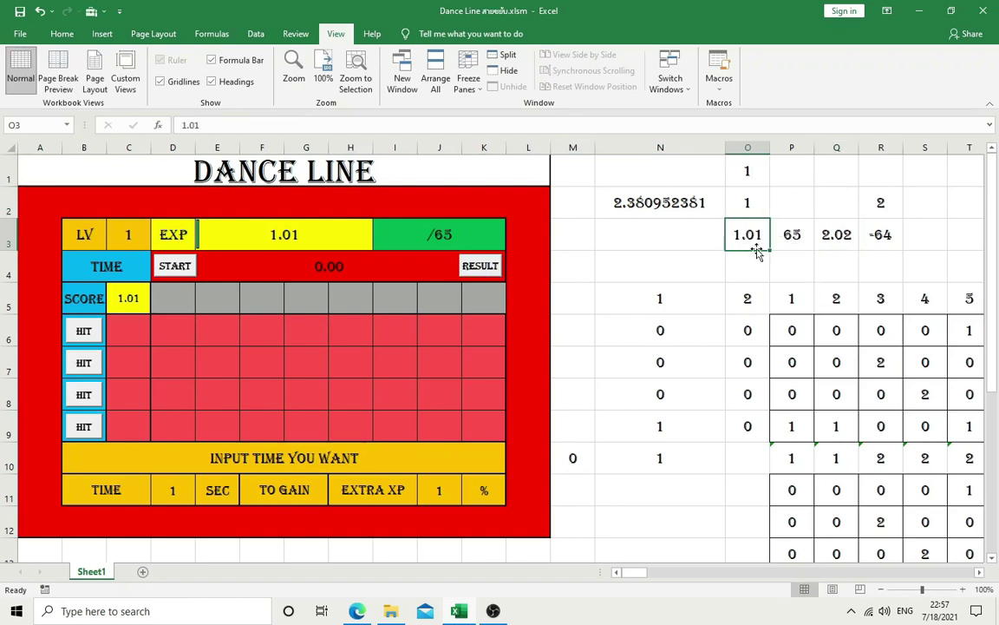
text(64.64)
key(Return)
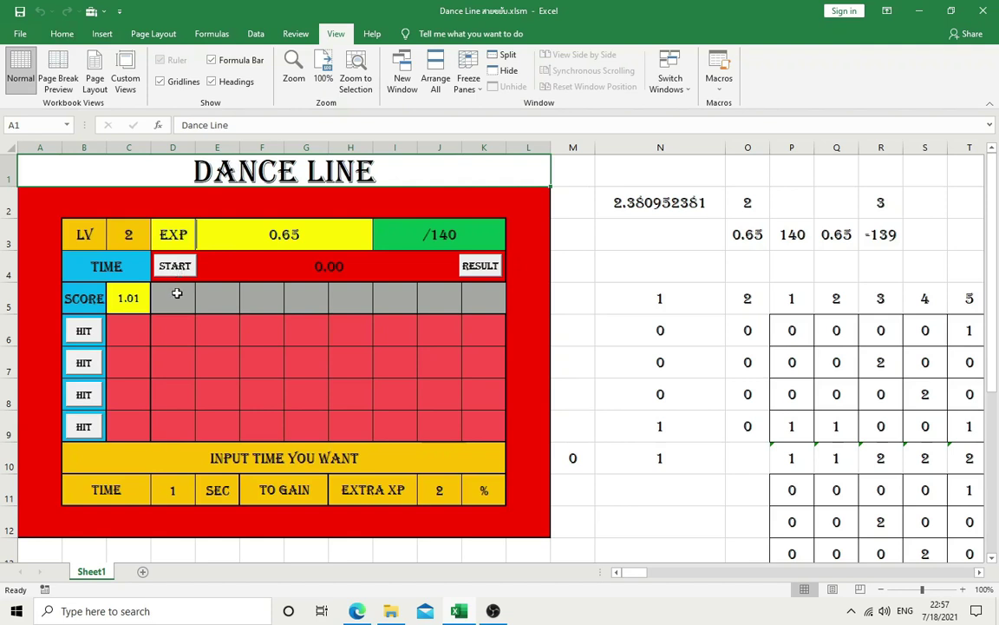
Step: Start recording a new macro named startgame
click(45, 590)
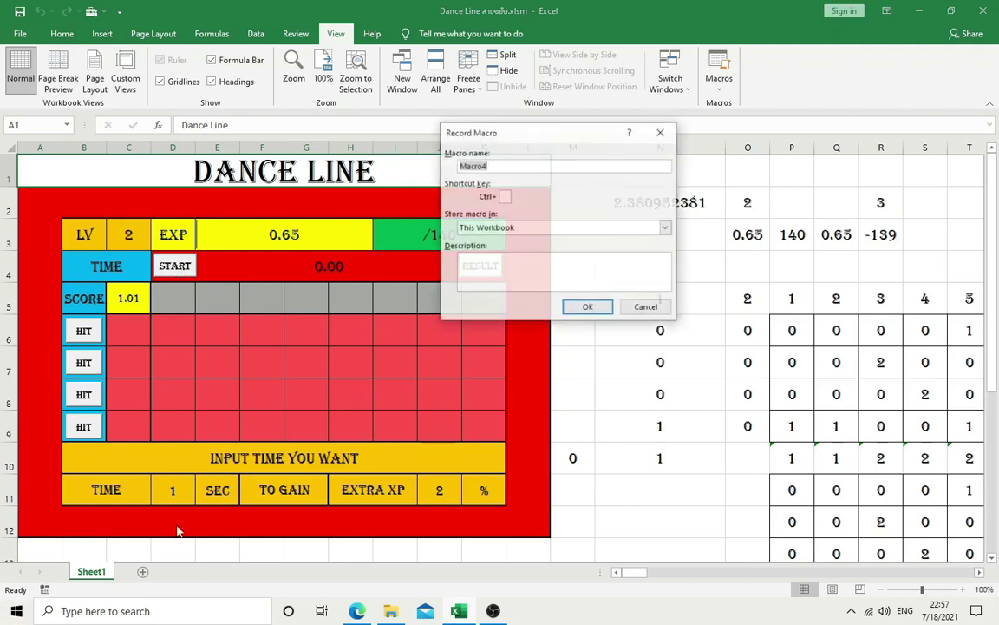
text(start)
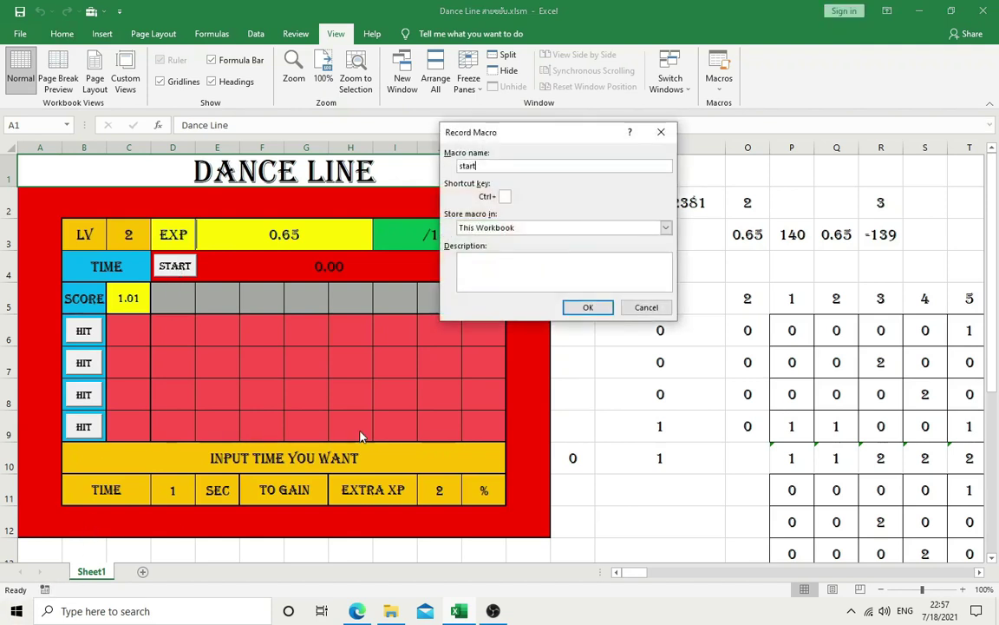
text(game)
click(588, 308)
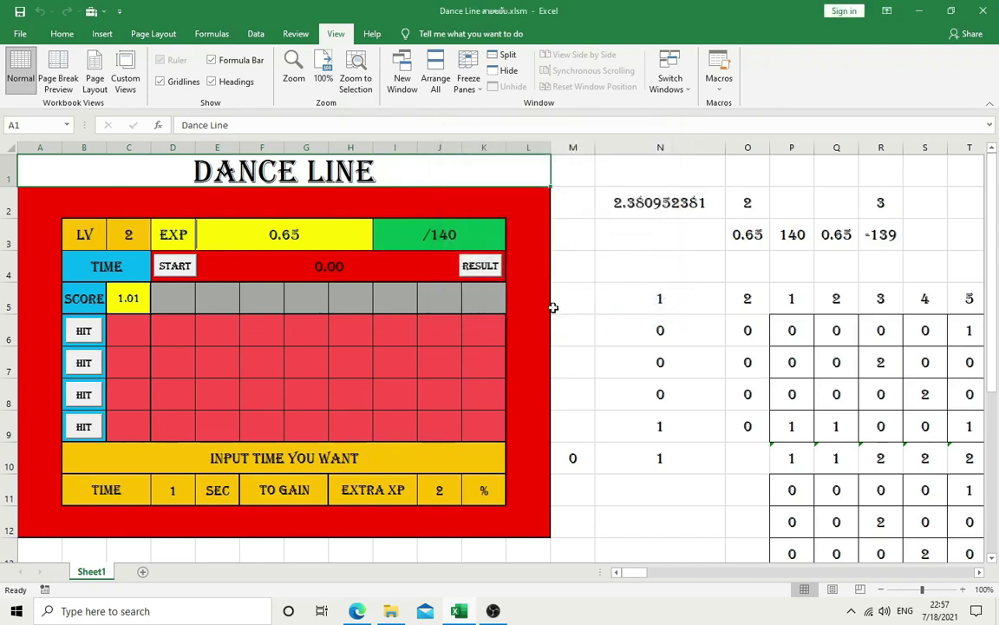
Step: Open the randstep macro assigned to the START button in the VBA editor
right_click(174, 265)
click(227, 377)
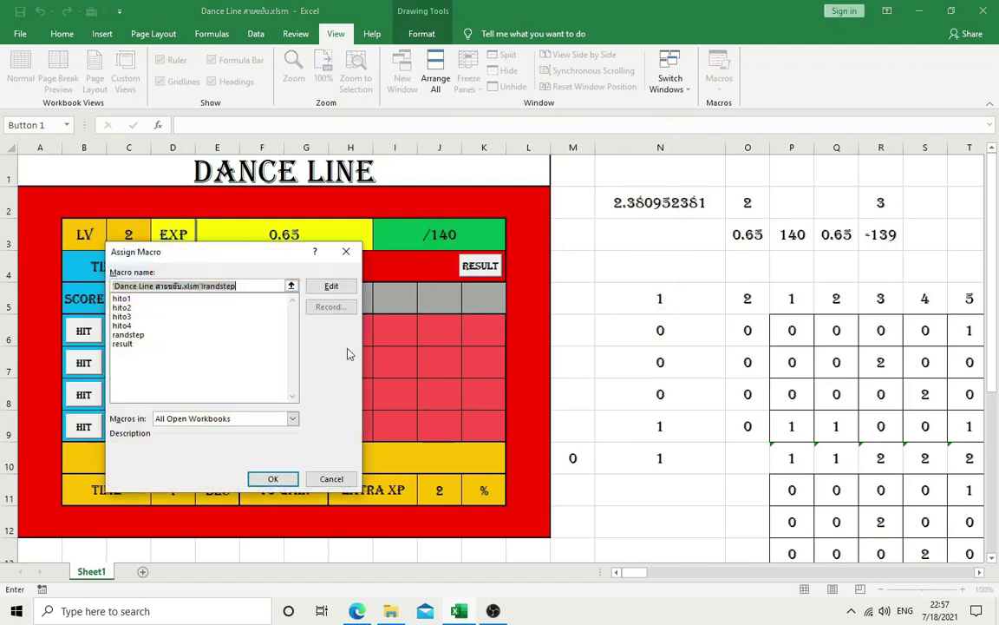
click(130, 334)
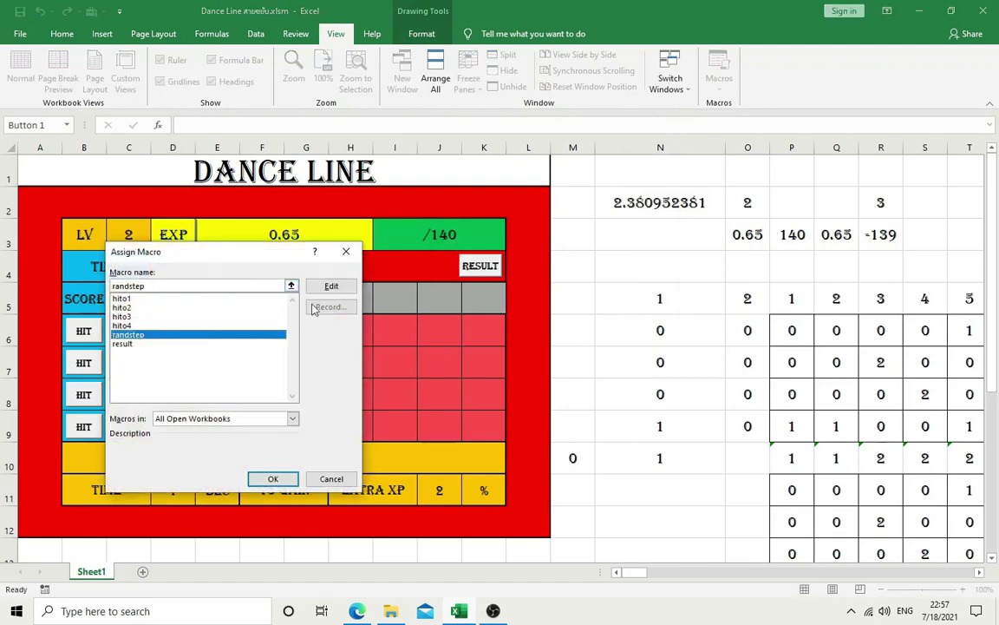
click(326, 286)
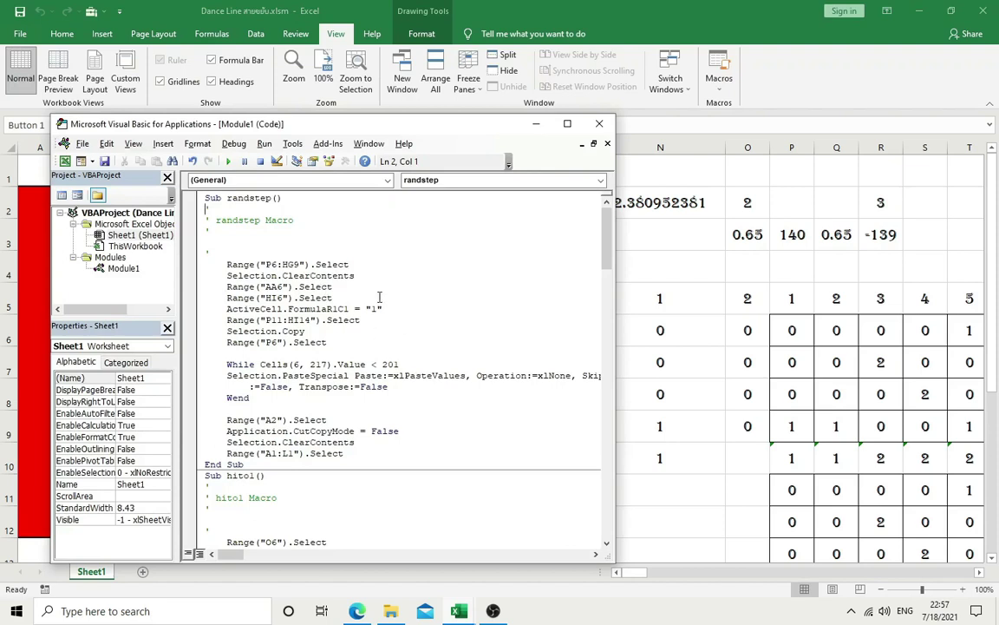
Step: Delete the Range("AA6").Select line from randstep
drag(350, 287, 155, 293)
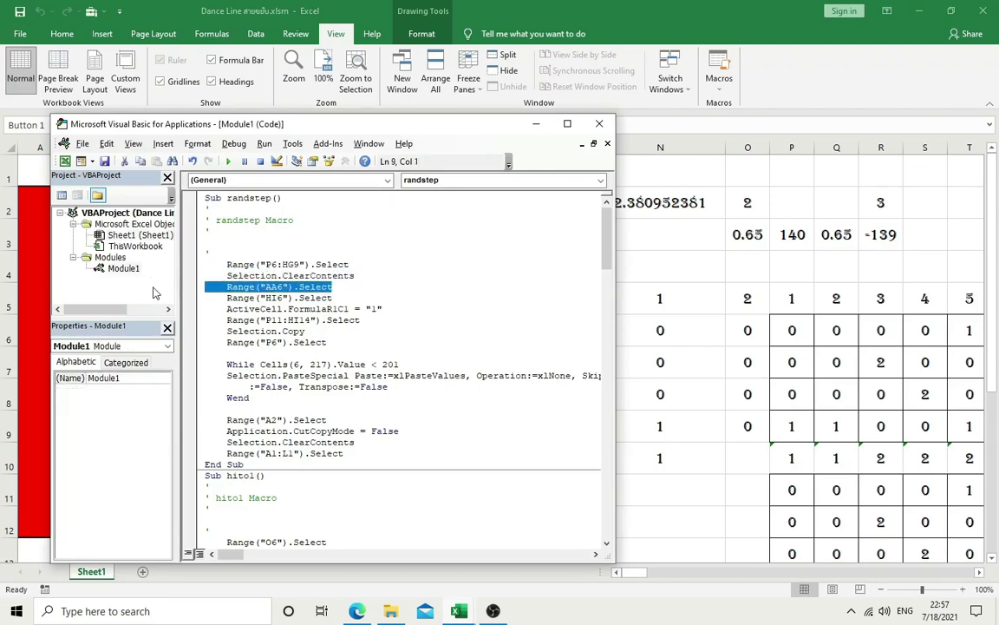
key(BackSpace)
key(BackSpace)
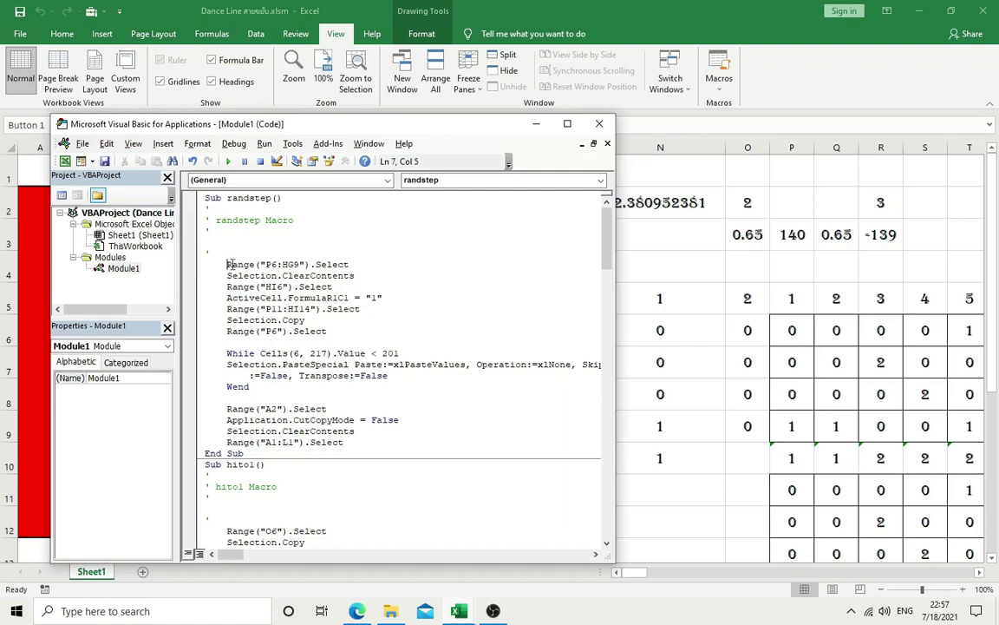
drag(226, 264, 354, 261)
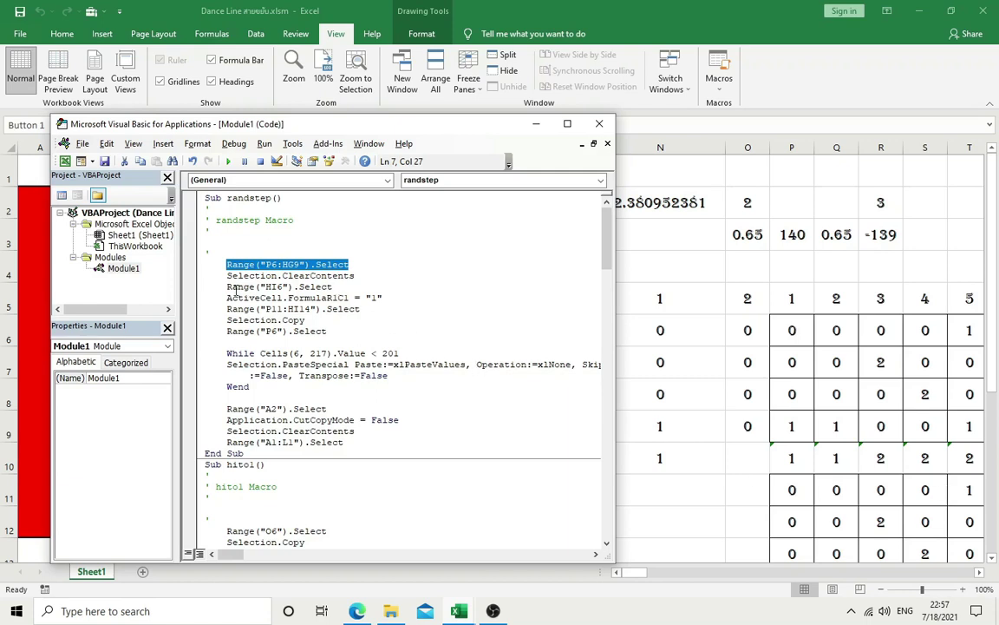
Step: Copy the HI6 value lines above the P6:HG9 clear and change HI6 to O1
drag(228, 288, 407, 296)
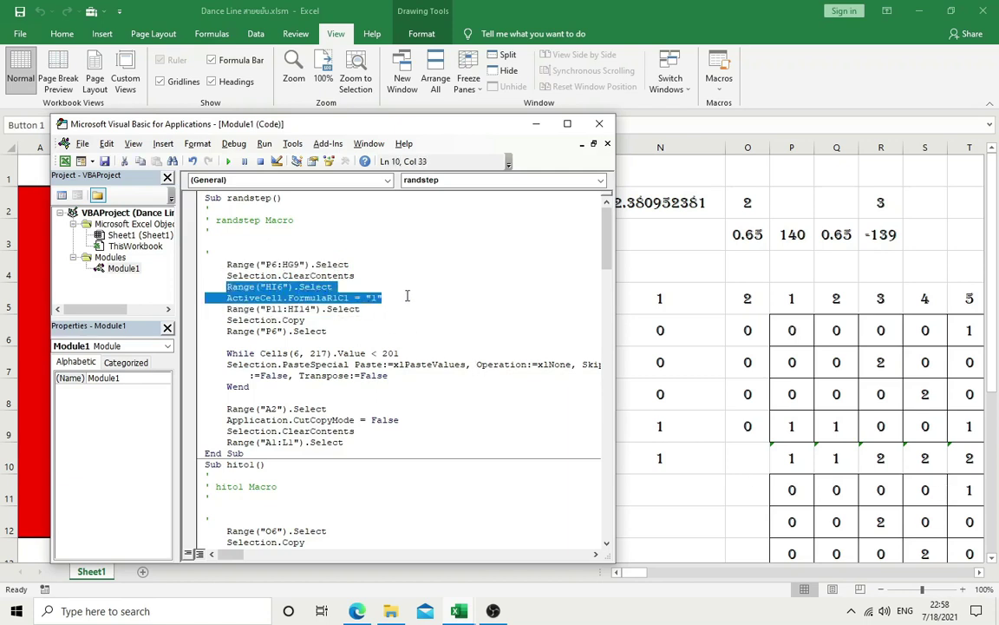
key(ctrl+c)
click(319, 259)
key(Home)
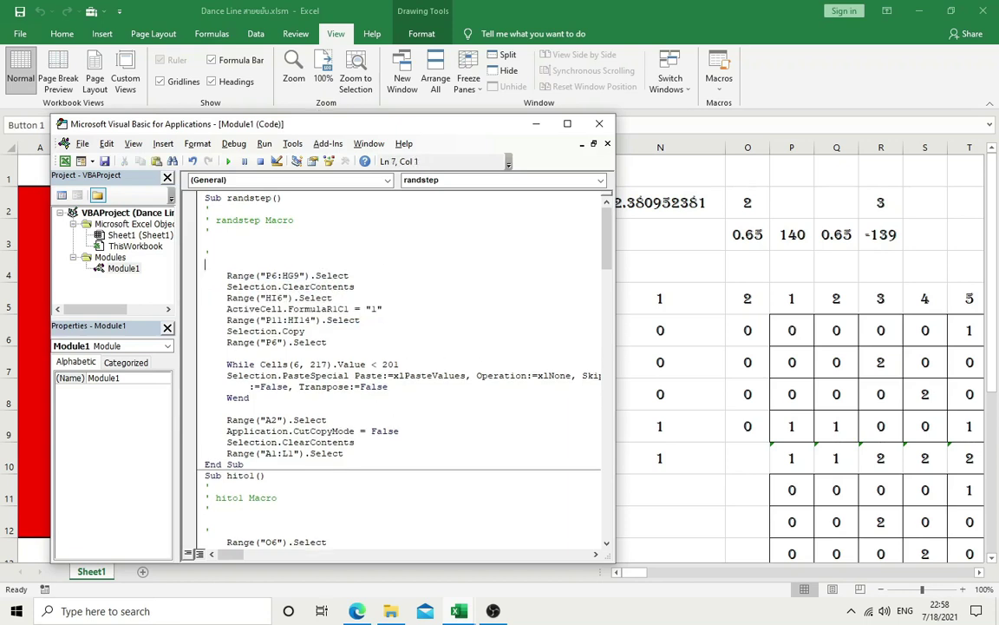
key(ctrl+v)
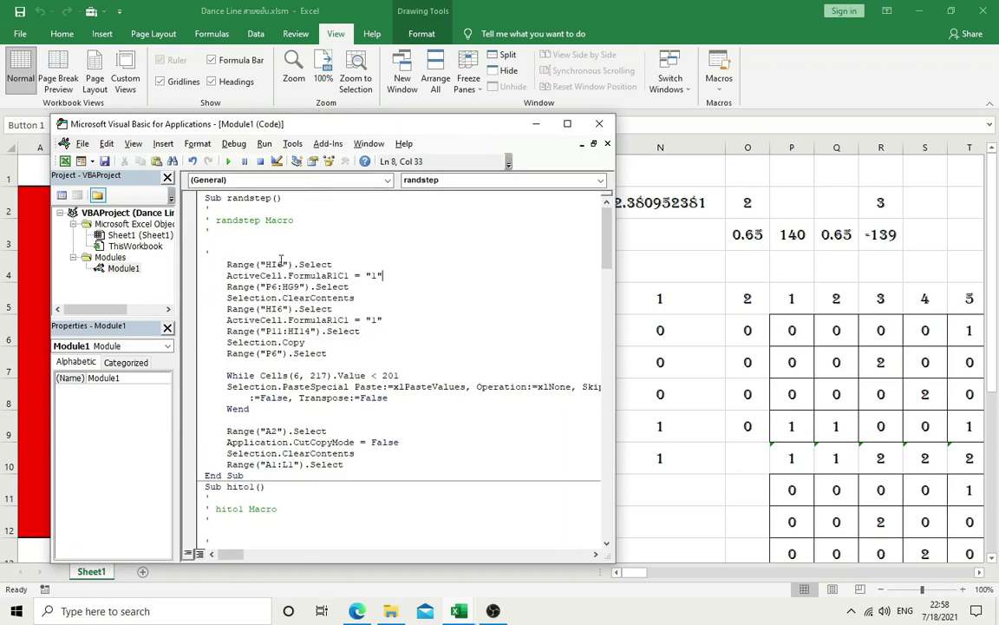
click(263, 262)
key(BackSpace)
key(BackSpace)
key(BackSpace)
text(O1)
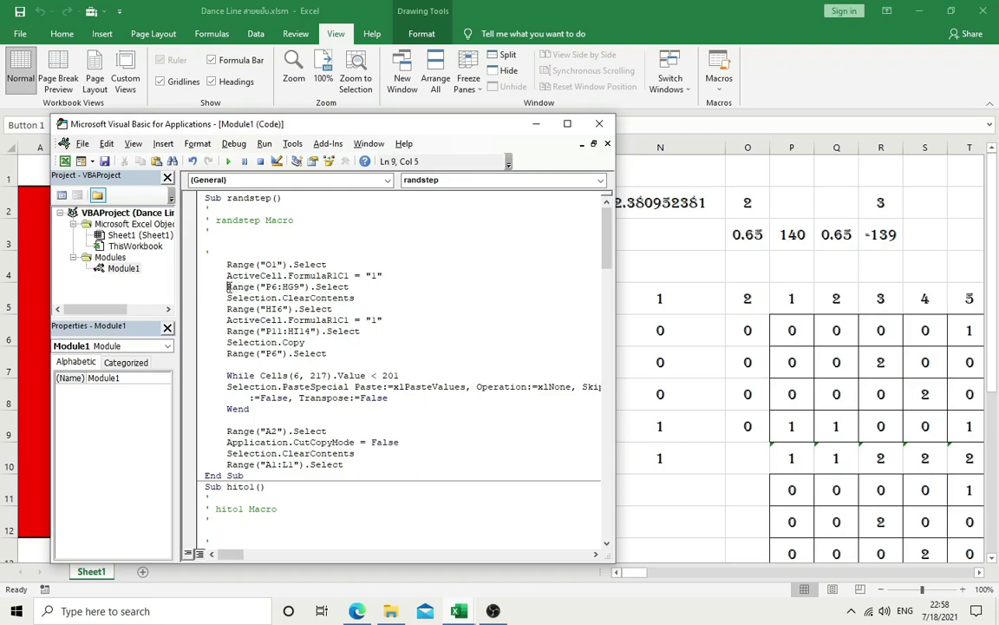
mouse_move(228, 287)
mouse_down()
mouse_move(359, 295)
mouse_move(398, 321)
mouse_move(421, 409)
mouse_up()
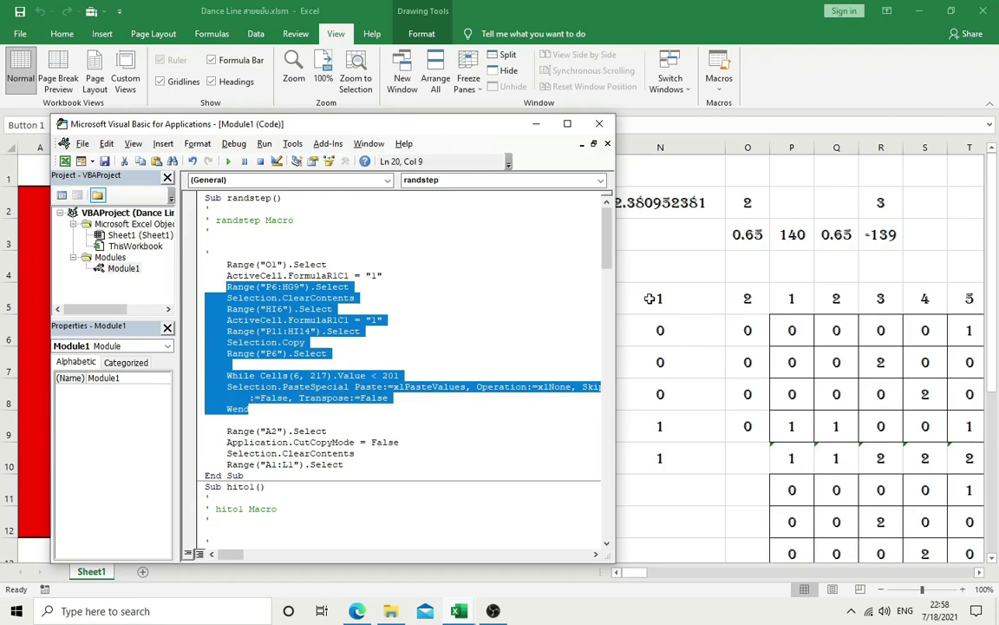
click(463, 341)
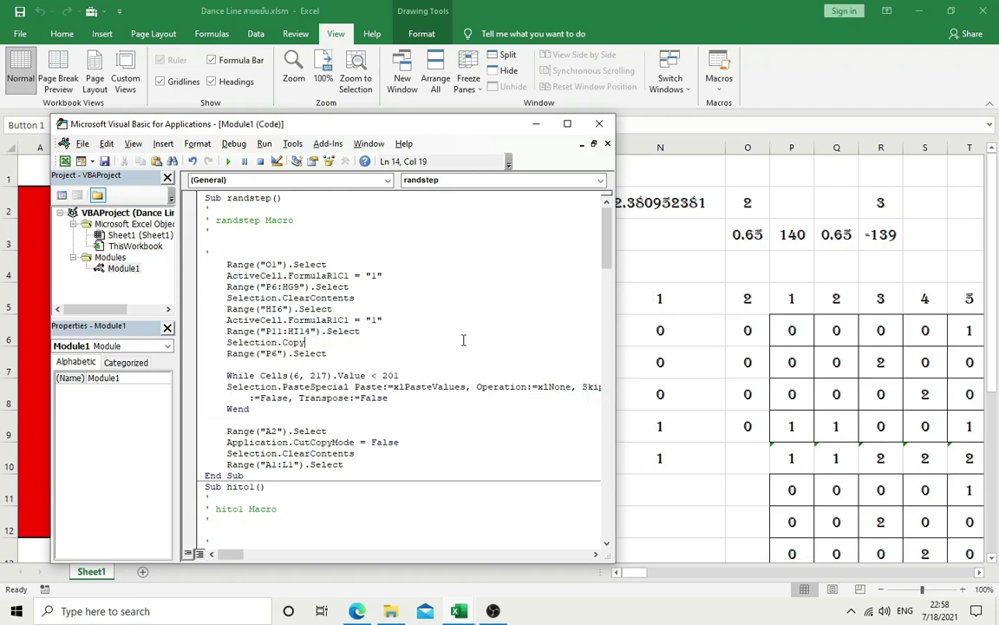
scroll(464, 341, down, 2)
scroll(463, 341, down, 2)
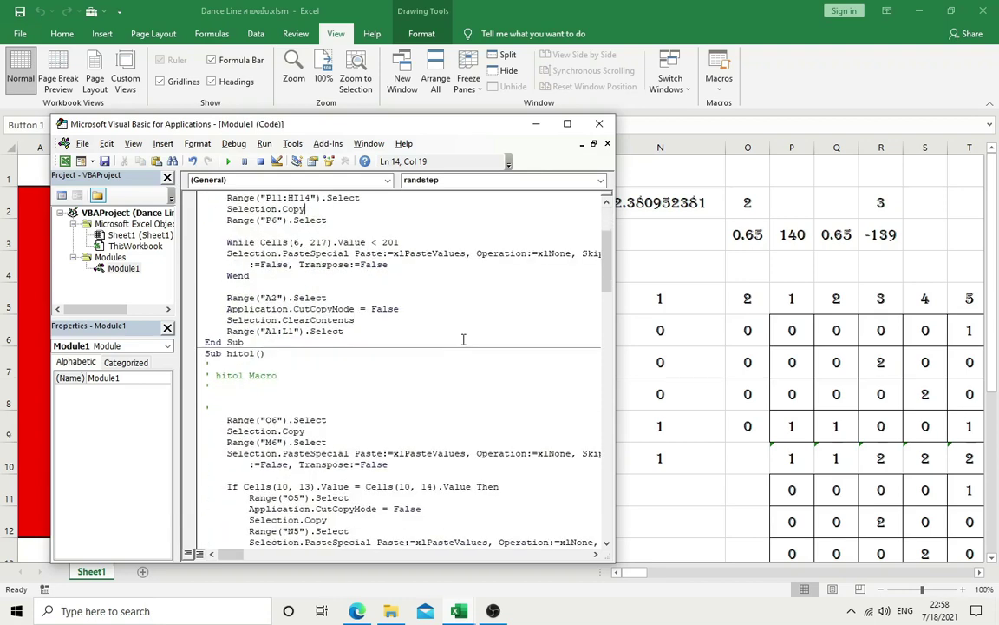
Step: Duplicate the O1-setting lines below themselves and change the copy's cell to N5
click(231, 353)
scroll(302, 379, down, 2)
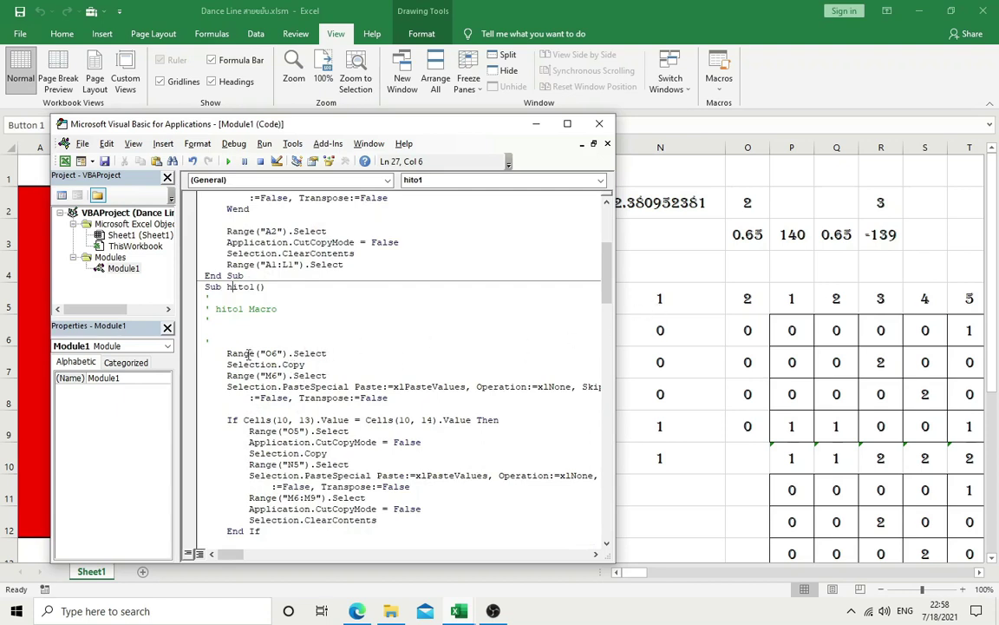
scroll(302, 336, up, 4)
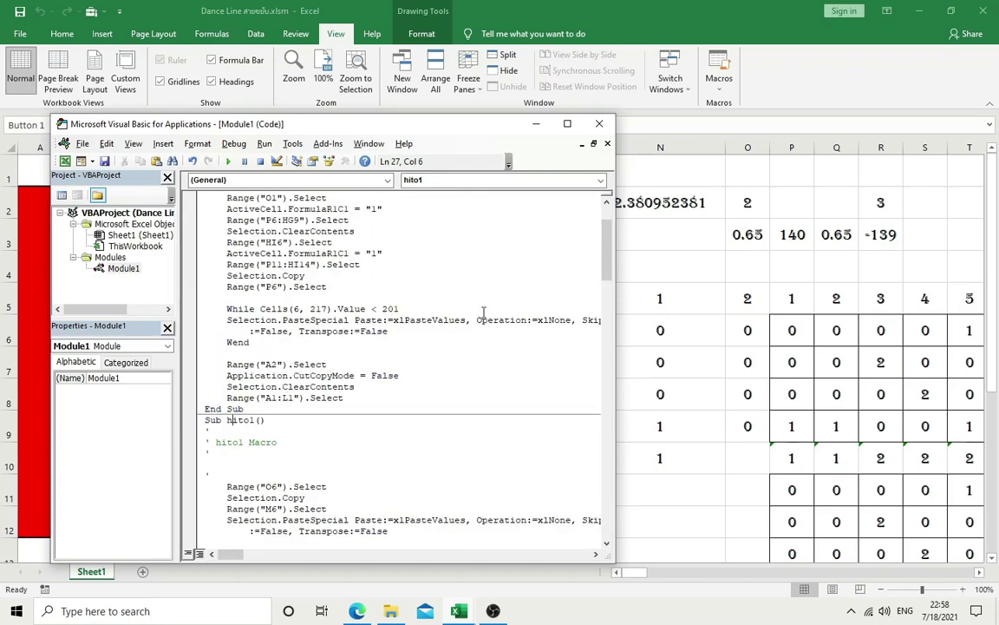
scroll(415, 360, up, 2)
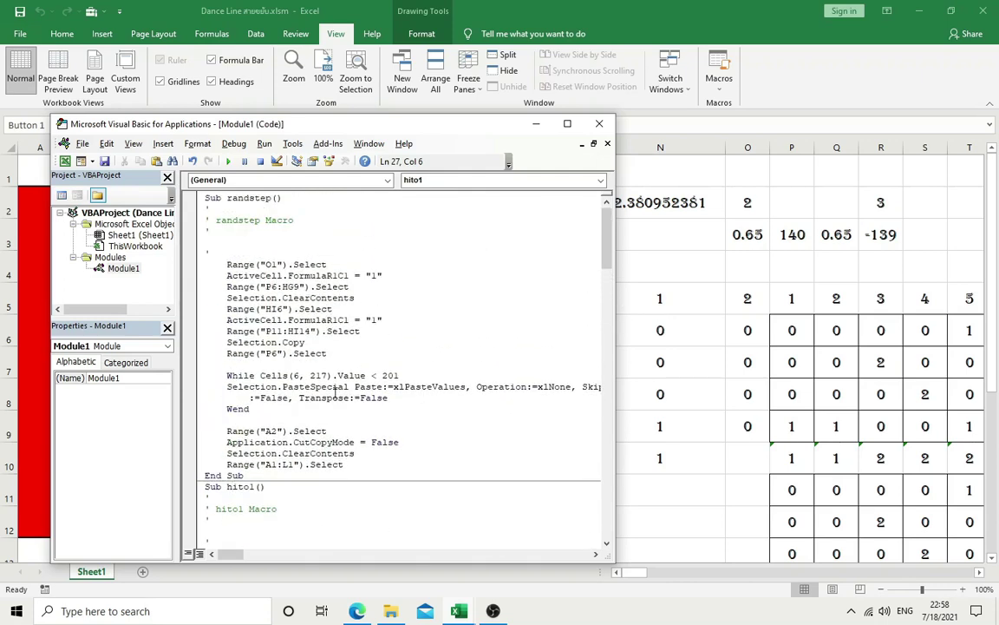
drag(229, 263, 400, 276)
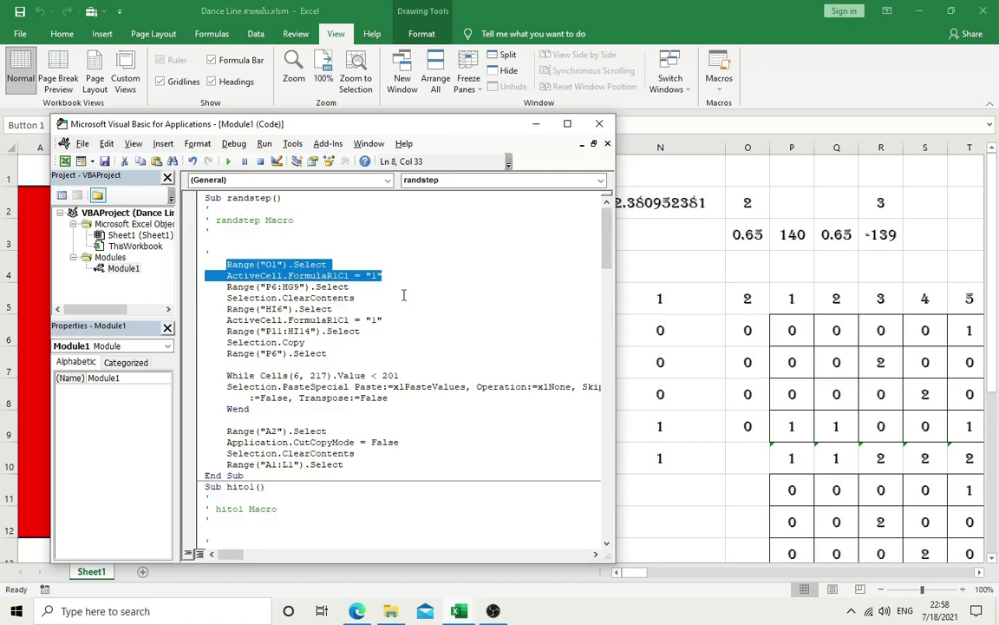
click(403, 276)
key(Return)
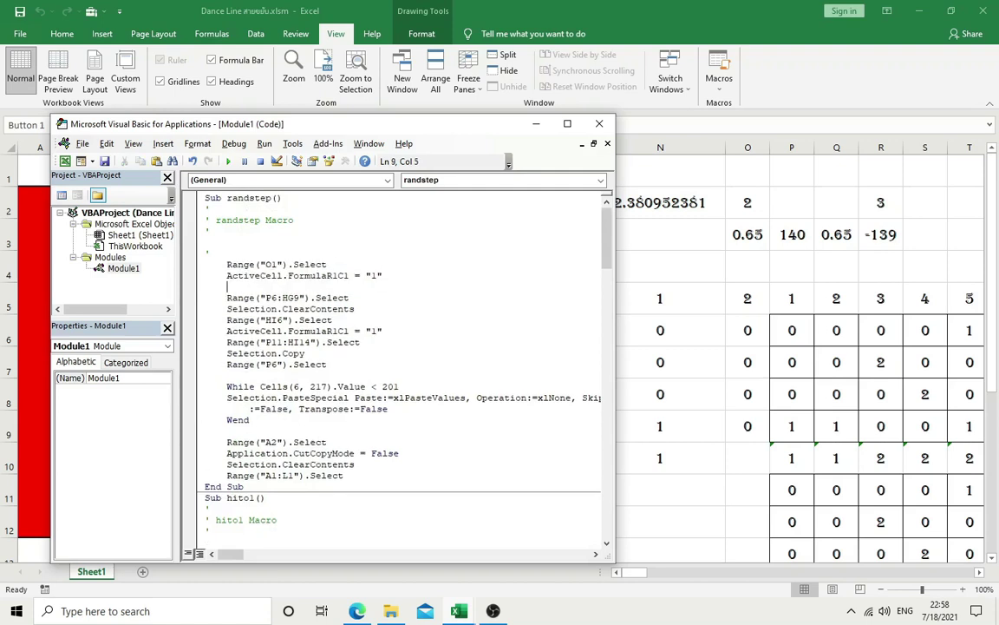
key(ctrl+v)
click(263, 287)
key(Delete)
key(Delete)
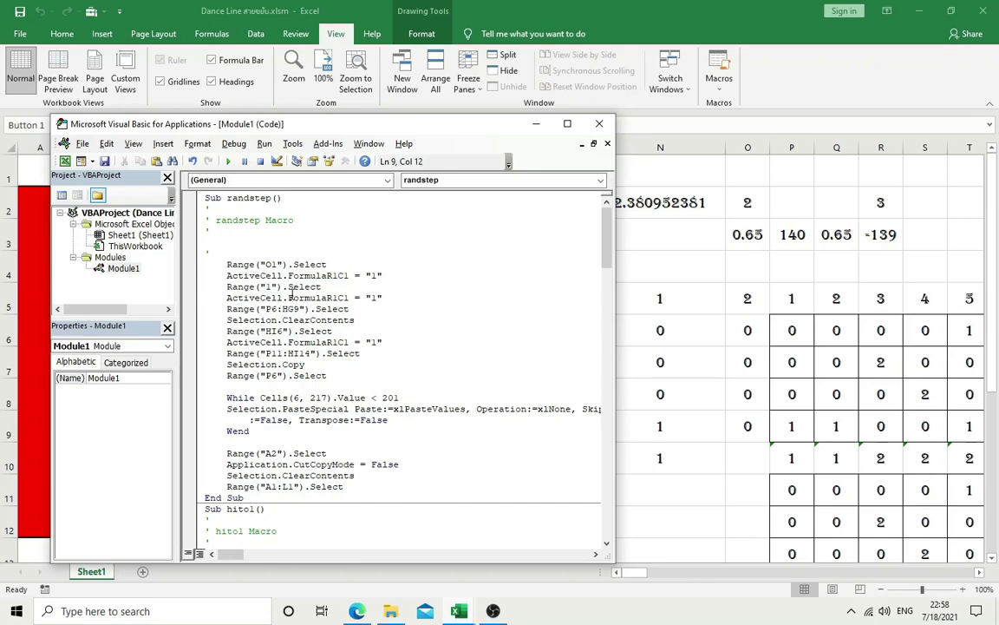
text(N5)
Step: Paste the M6:M9 clearing lines after the N5 assignment, followed by a blank line
drag(438, 132, 297, 137)
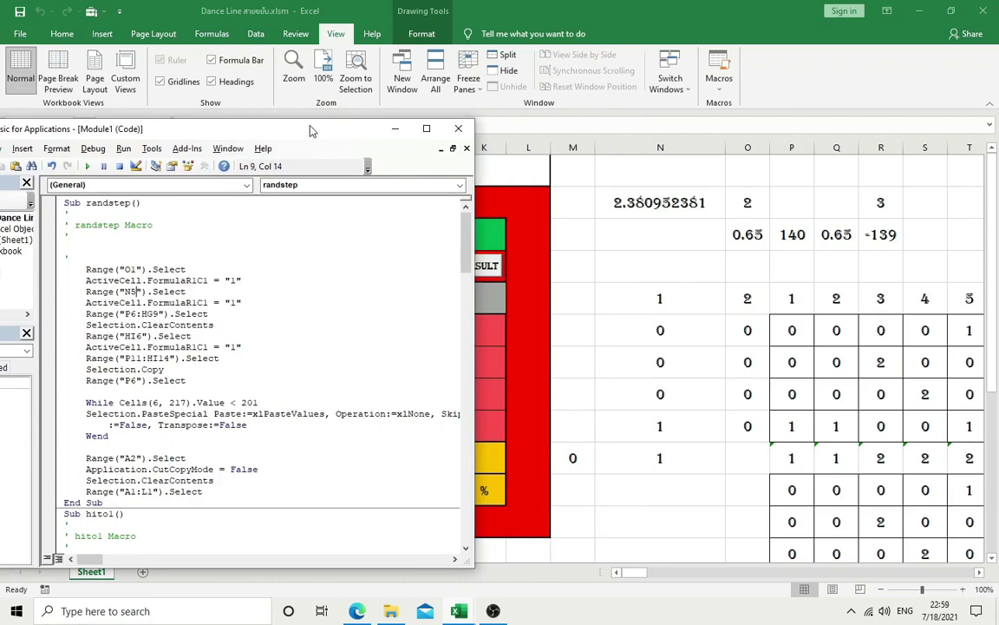
drag(309, 129, 593, 70)
scroll(455, 376, down, 1)
scroll(457, 373, down, 6)
scroll(464, 395, down, 2)
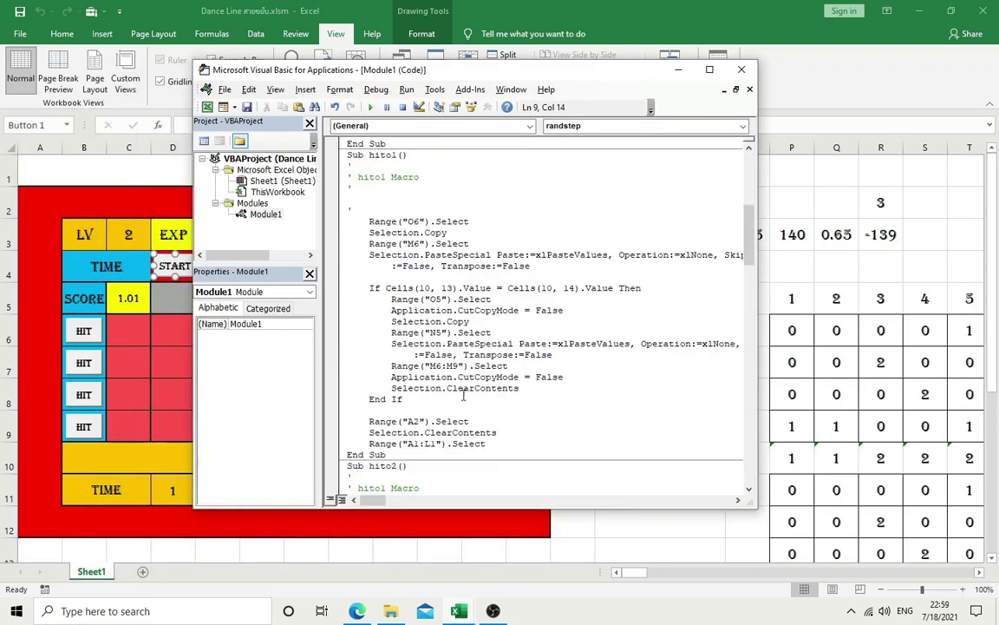
drag(536, 387, 395, 366)
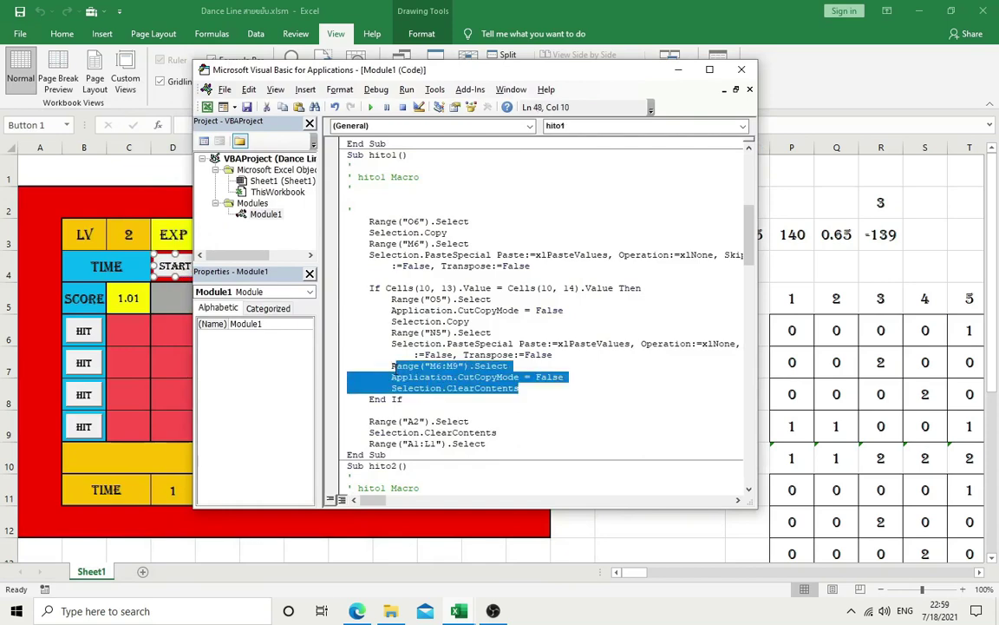
click(391, 366)
scroll(392, 365, up, 4)
scroll(475, 259, up, 5)
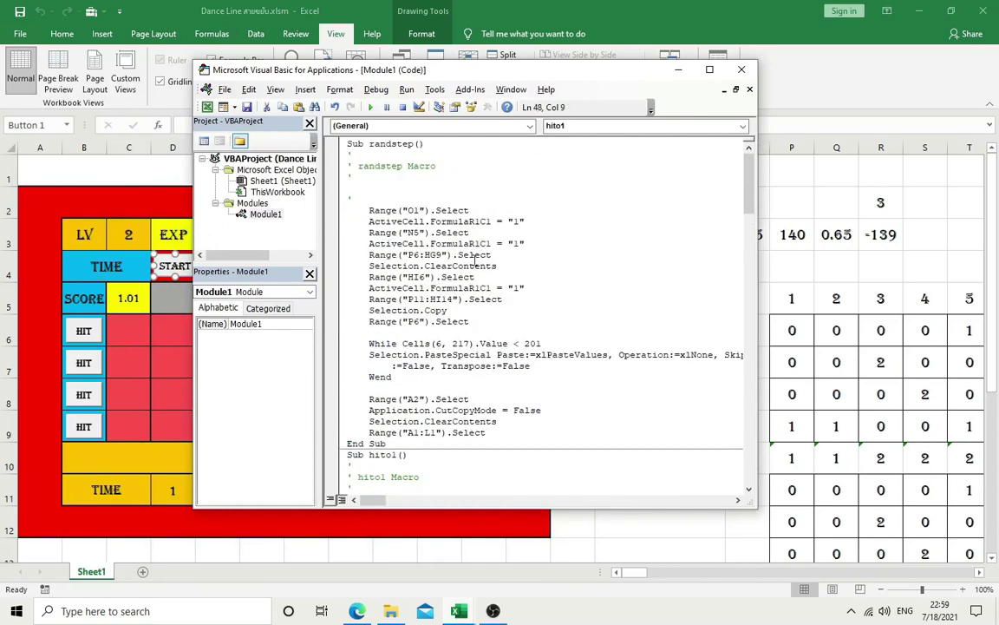
click(531, 243)
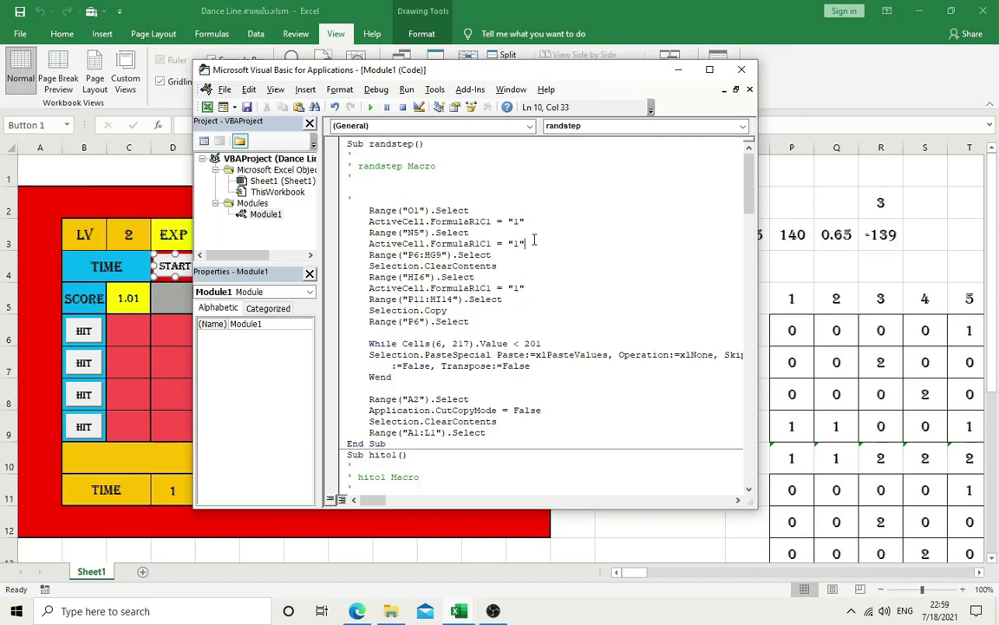
key(Return)
key(ctrl+v)
key(Return)
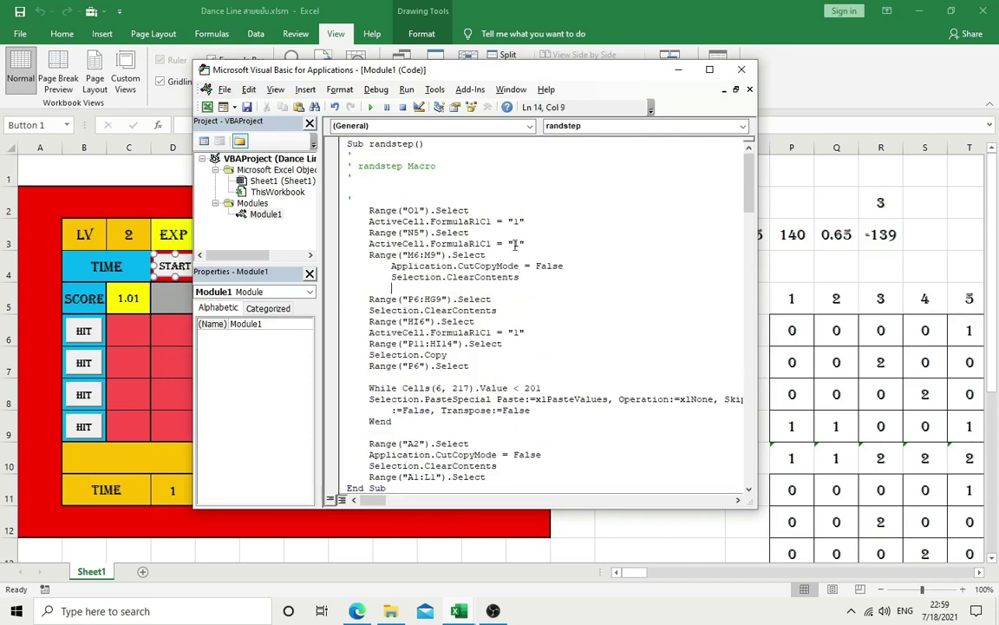
shift+click(391, 267)
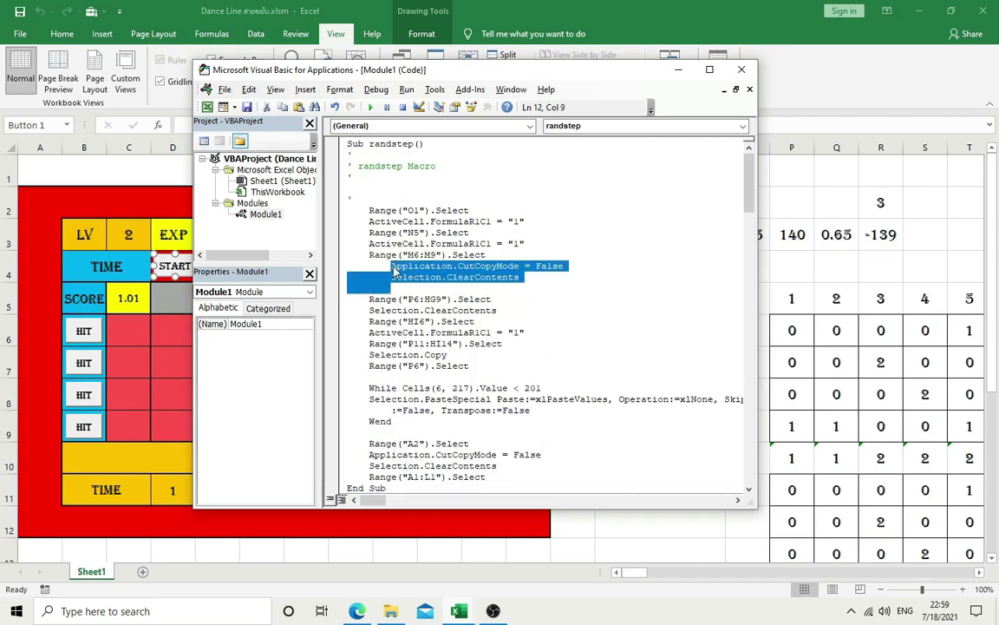
click(462, 285)
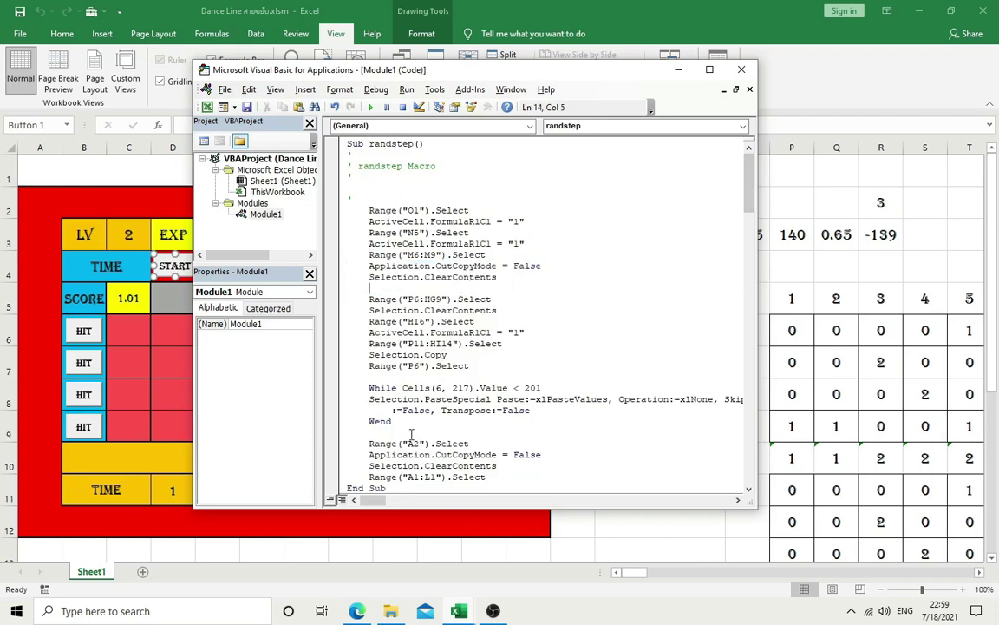
Step: On the sheet, inspect the current-time cell N14 and helper cells C14 and C15
click(649, 540)
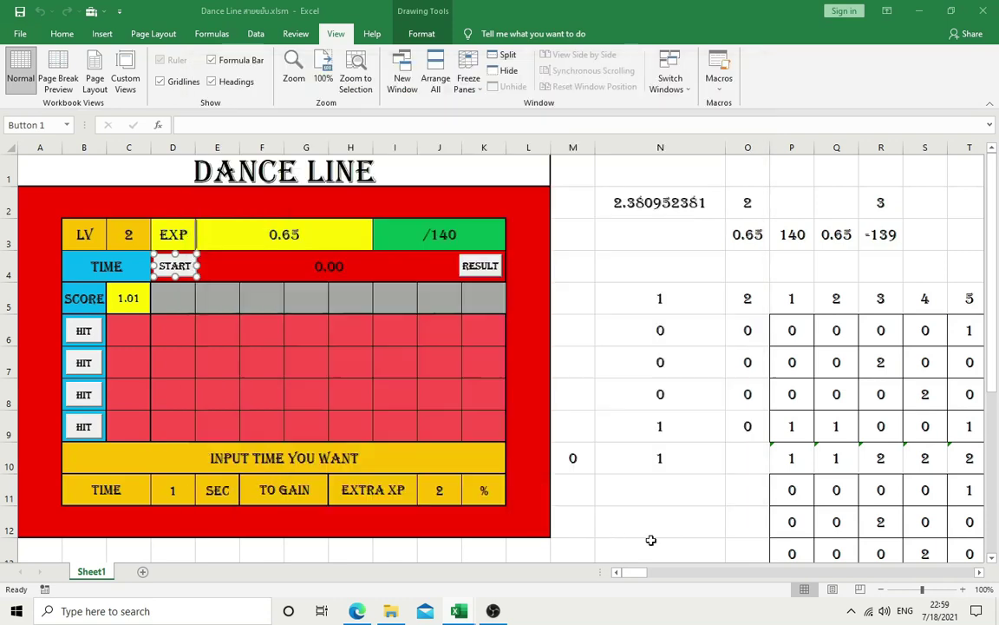
scroll(626, 447, down, 6)
scroll(627, 435, up, 3)
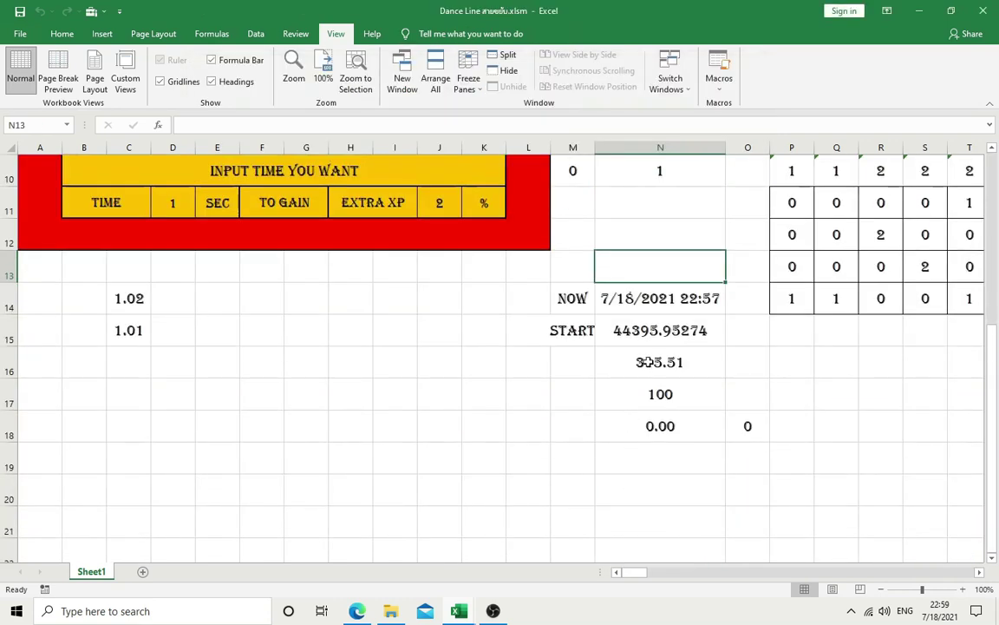
click(655, 305)
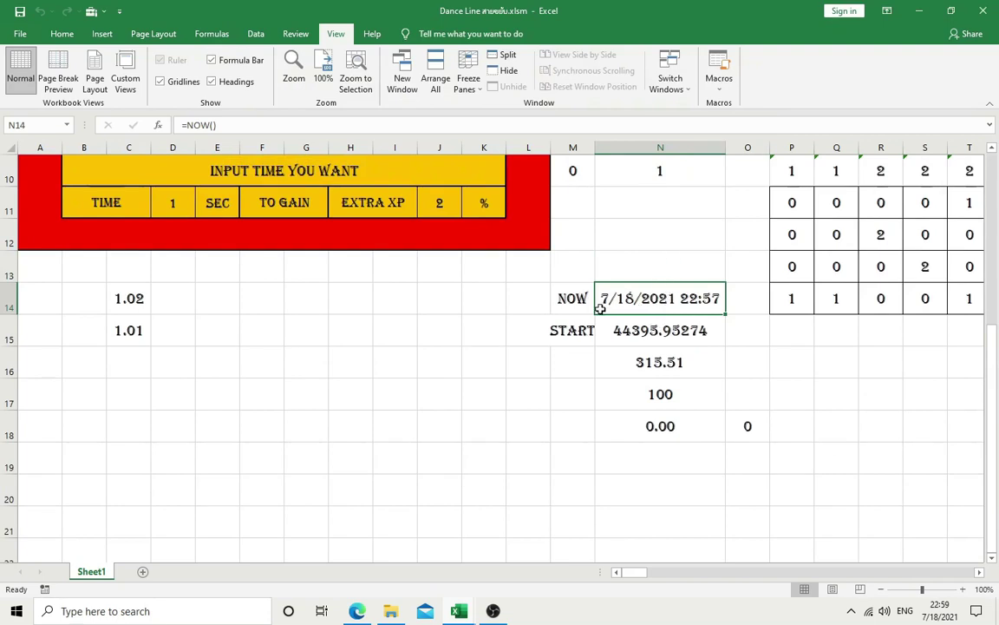
click(139, 302)
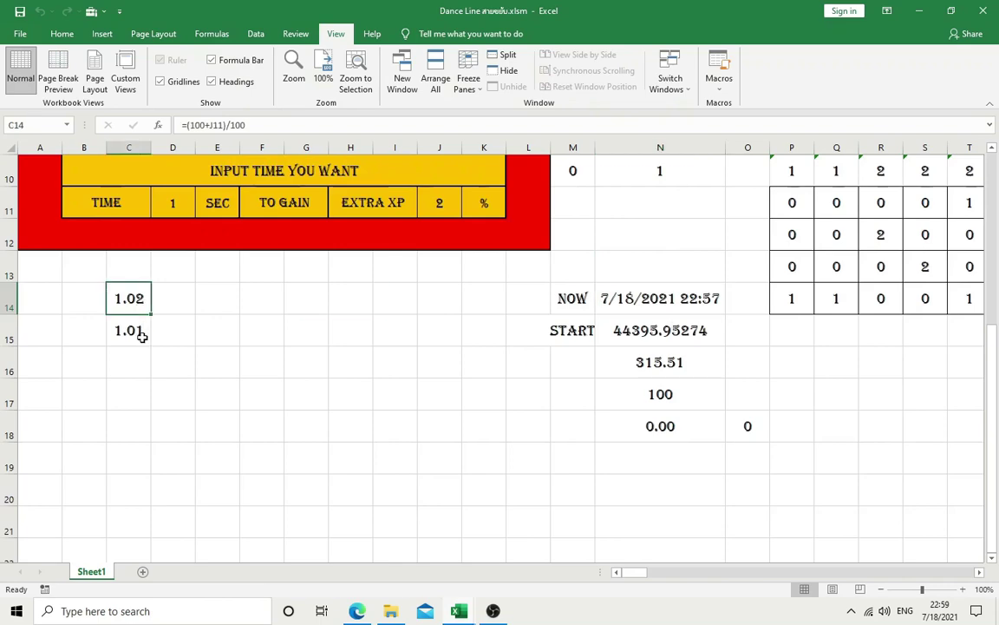
click(141, 332)
Step: Bring the VBA editor back and shift it right to keep column C visible
mouse_move(459, 611)
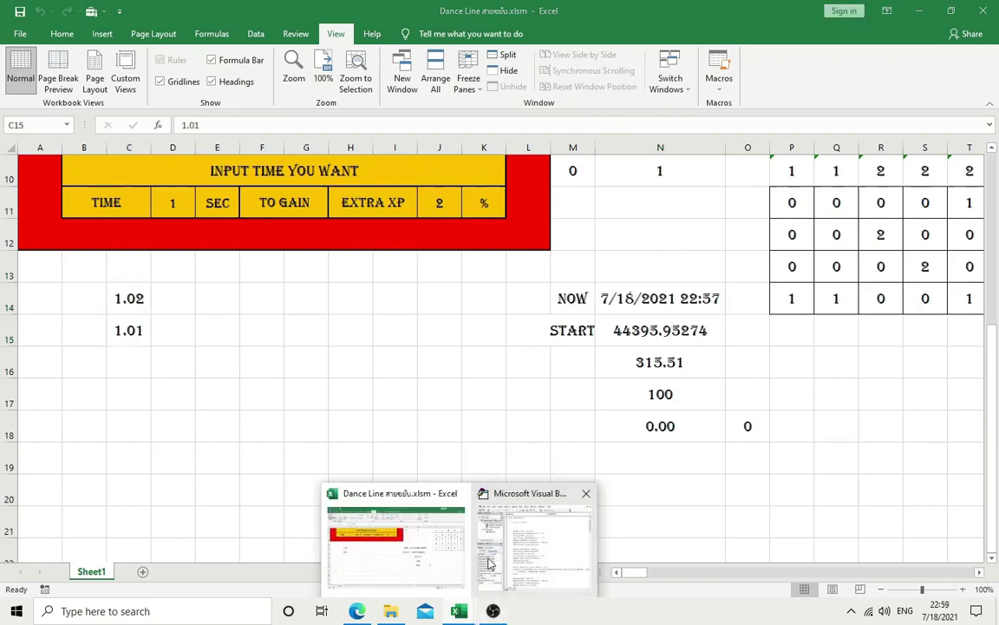
click(542, 534)
drag(263, 70, 347, 64)
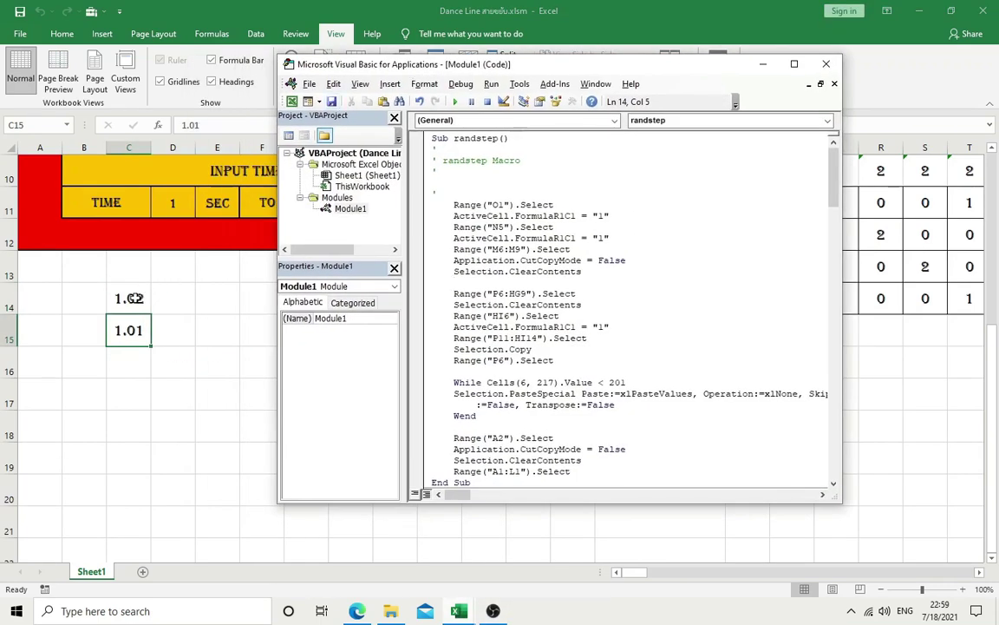
Step: Paste hitol's O5-to-N5 copy block after Wend in randstep
scroll(642, 338, down, 2)
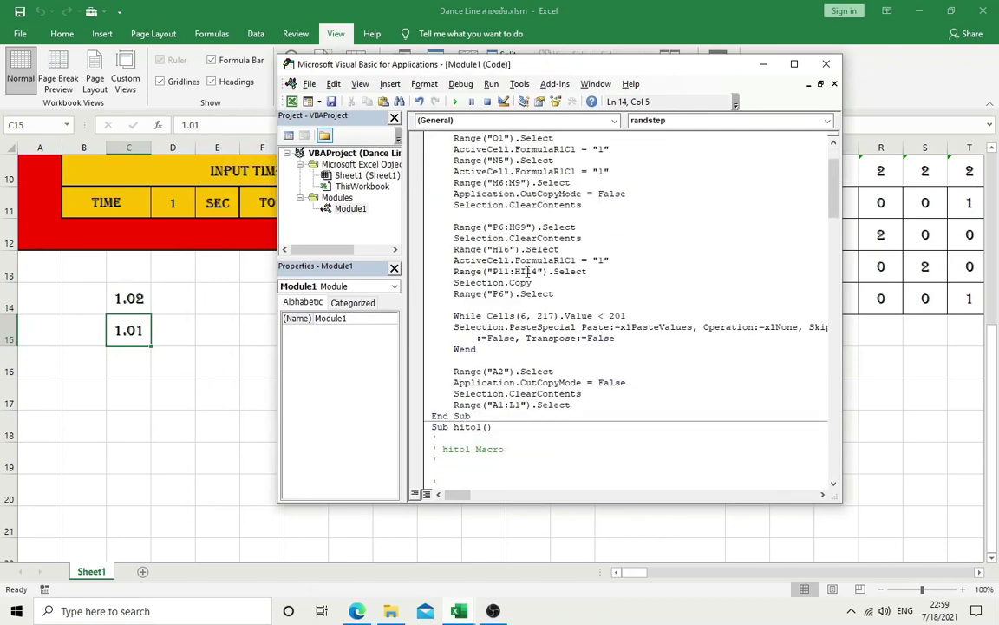
scroll(589, 288, down, 3)
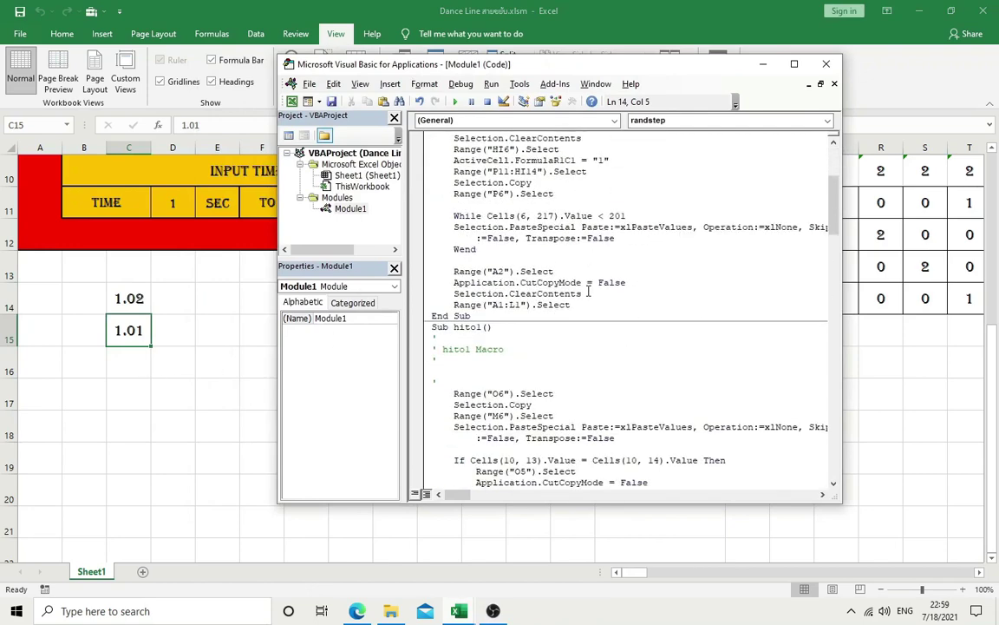
scroll(589, 288, down, 4)
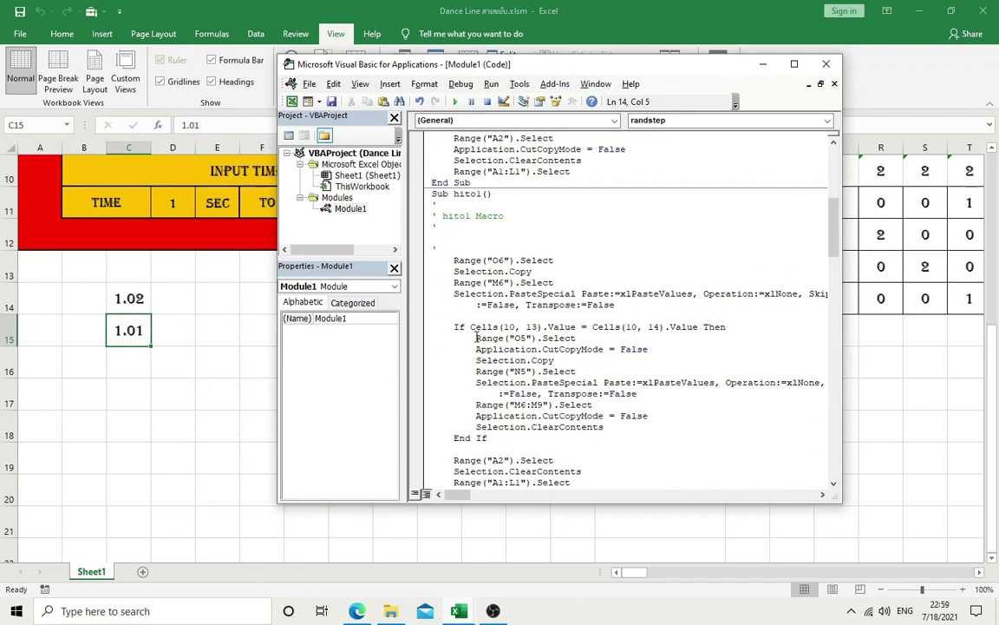
drag(476, 339, 646, 394)
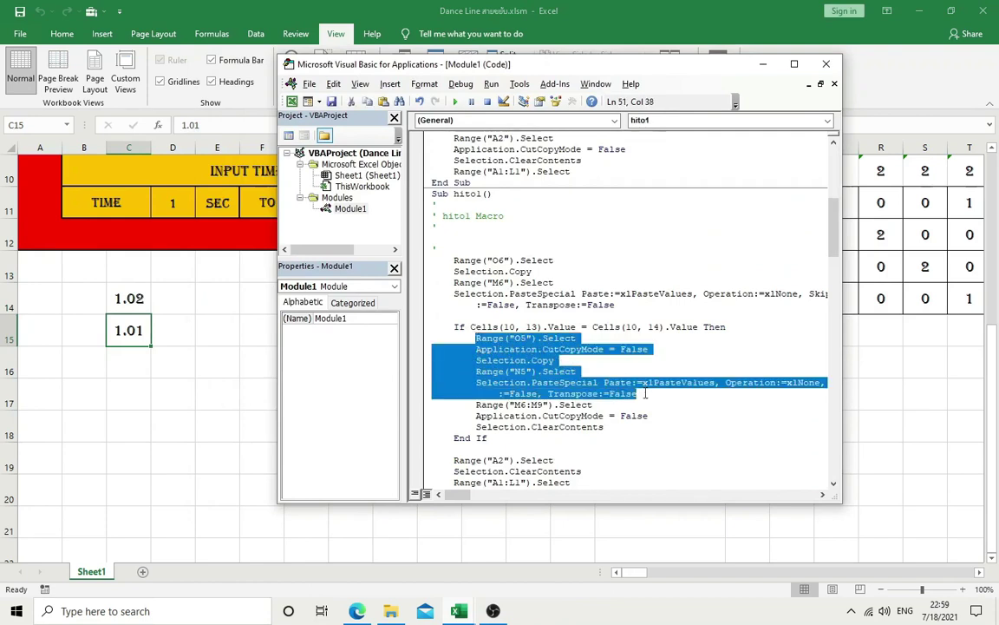
scroll(645, 393, up, 1)
scroll(645, 394, up, 4)
click(559, 295)
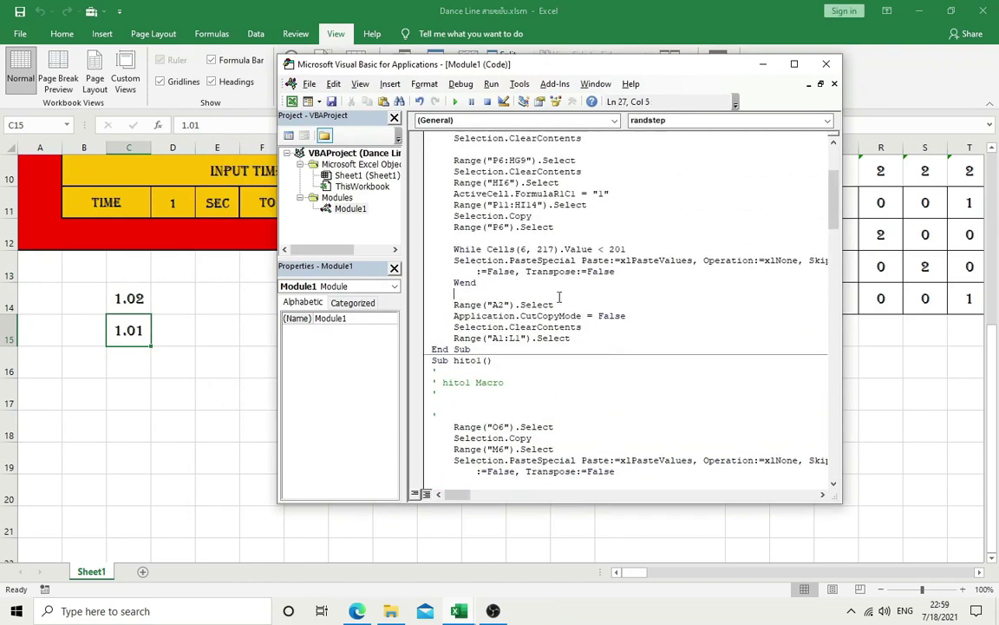
key(Return)
key(ctrl+v)
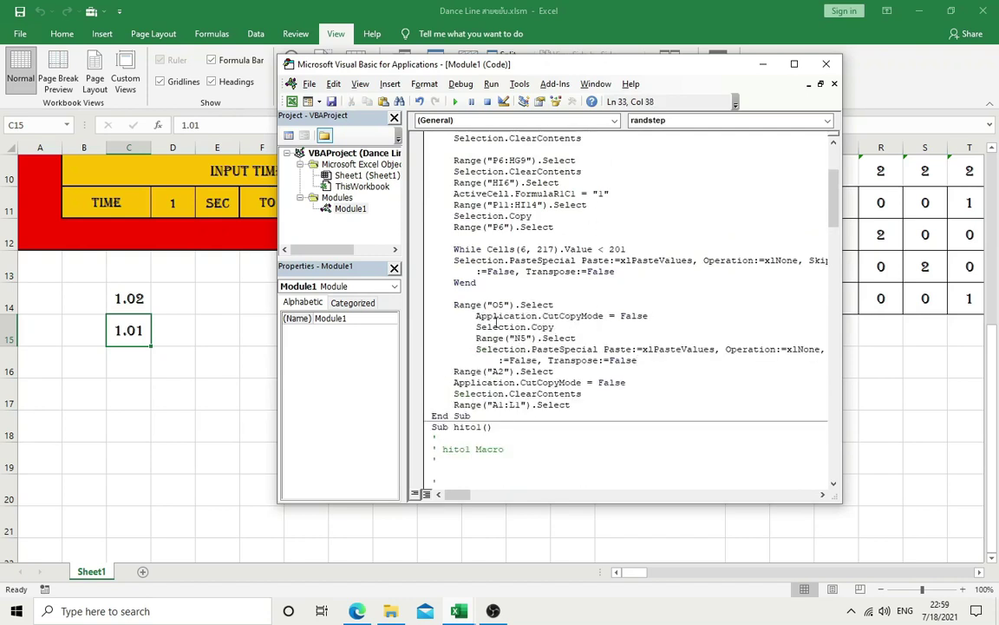
Step: Outdent the pasted block and change it to copy C14 into C15
drag(476, 317, 639, 360)
key(shift+Tab)
click(505, 304)
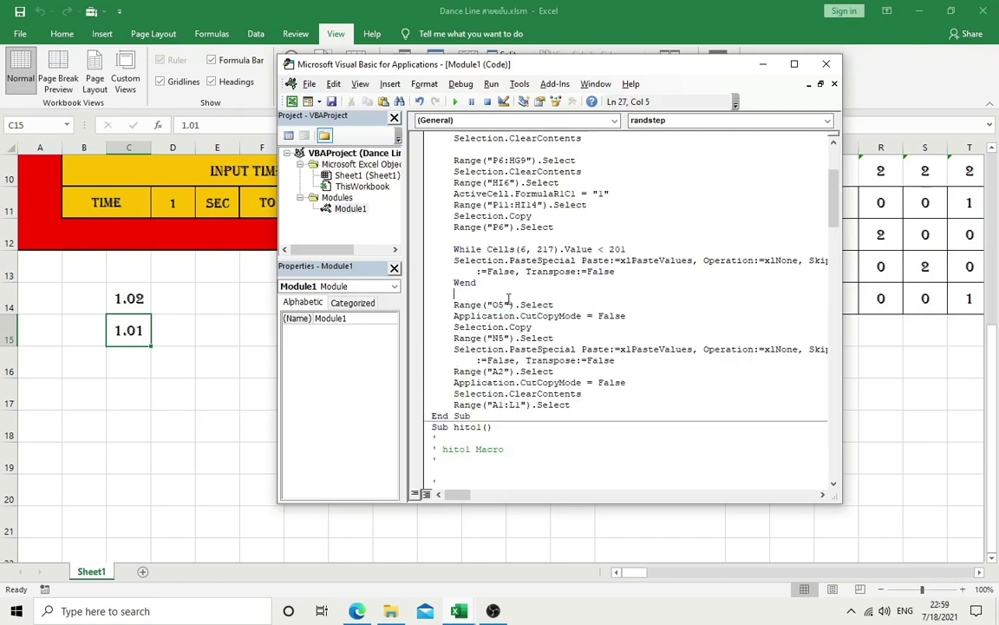
key(BackSpace)
key(BackSpace)
text(C14)
click(504, 339)
key(BackSpace)
key(BackSpace)
text(C15)
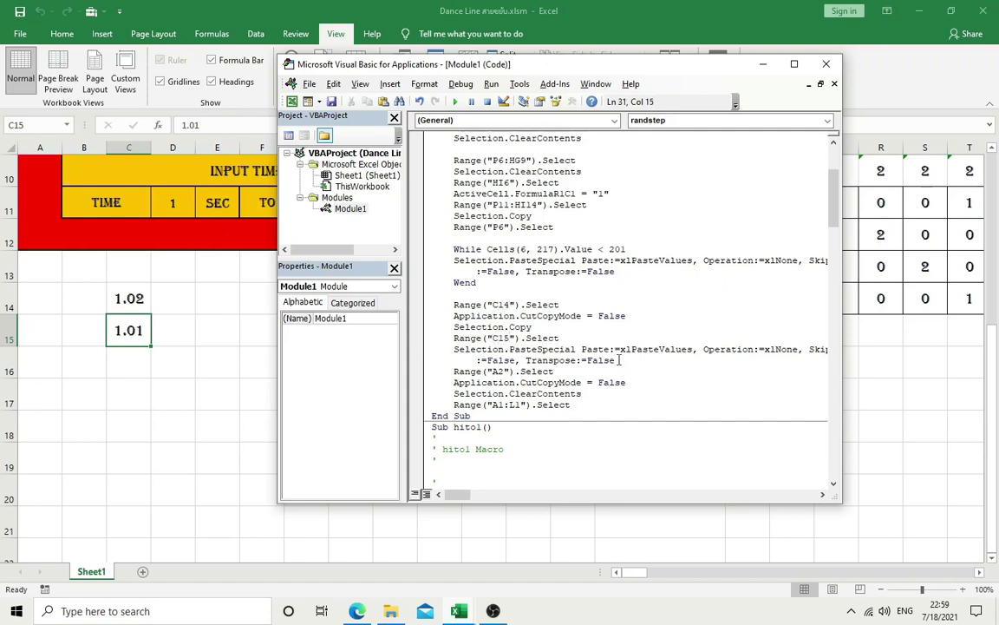
Step: Paste the O5-to-N5 block again below and outdent it, selecting O5 for replacement
click(621, 360)
key(Return)
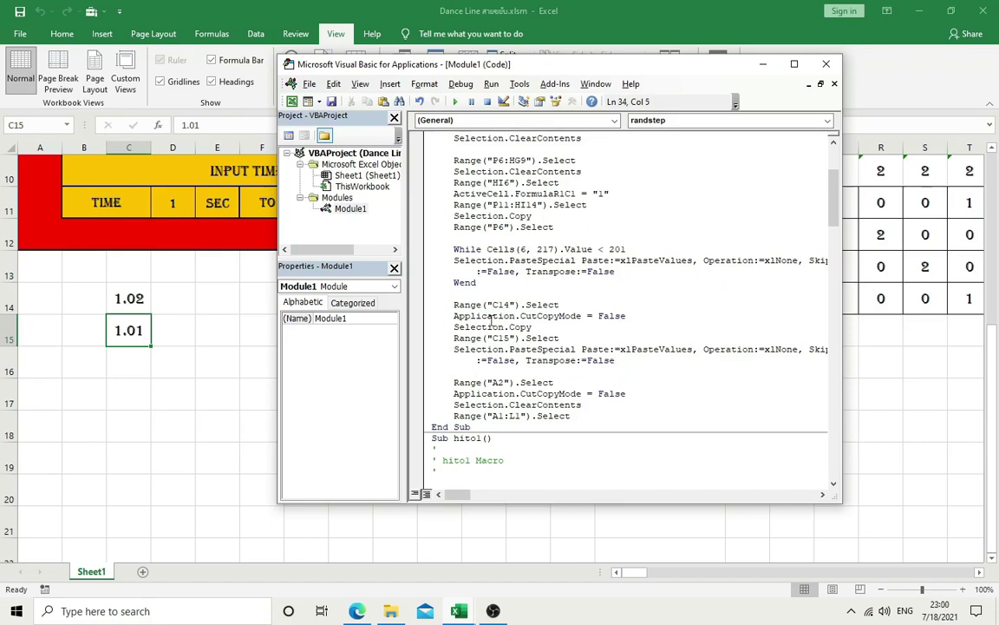
key(ctrl+v)
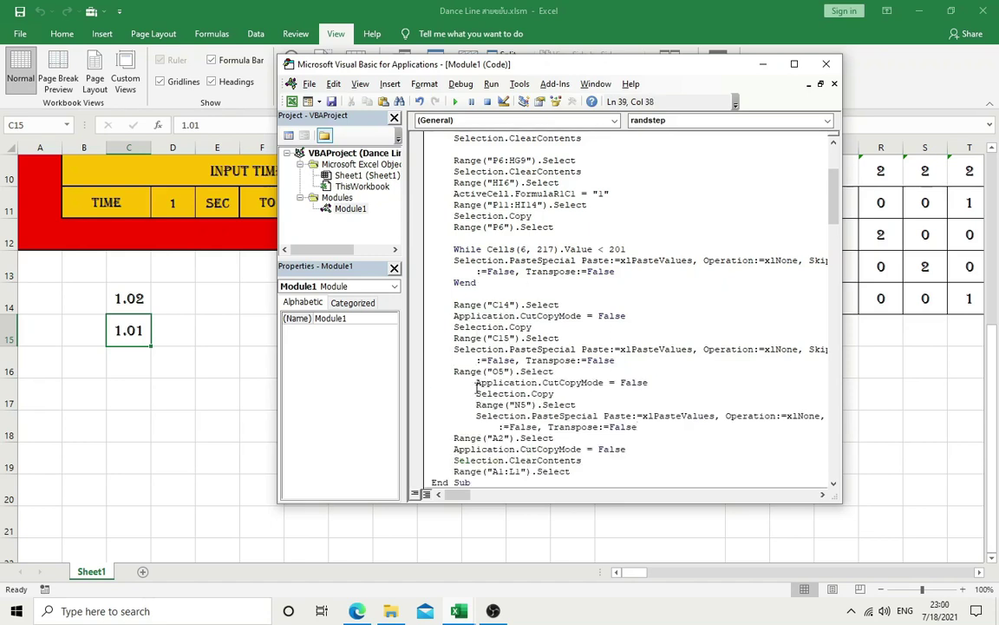
key(shift+Up)
key(shift+Up)
key(shift+Up)
key(shift+Tab)
double_click(496, 372)
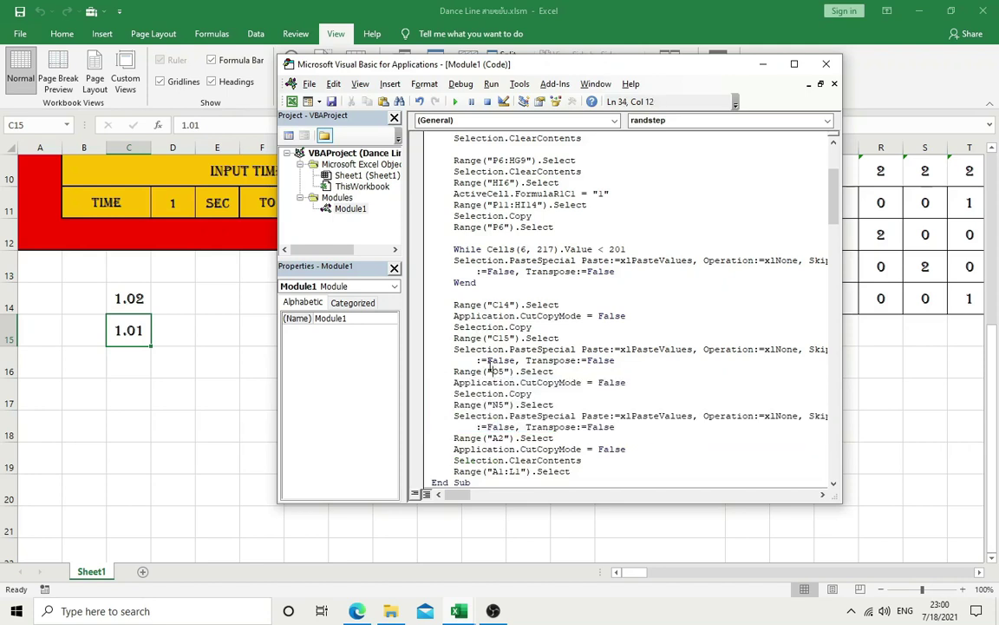
Step: Replace O5 with C11, then enter 1 as the game time in D11
text(C11)
click(173, 393)
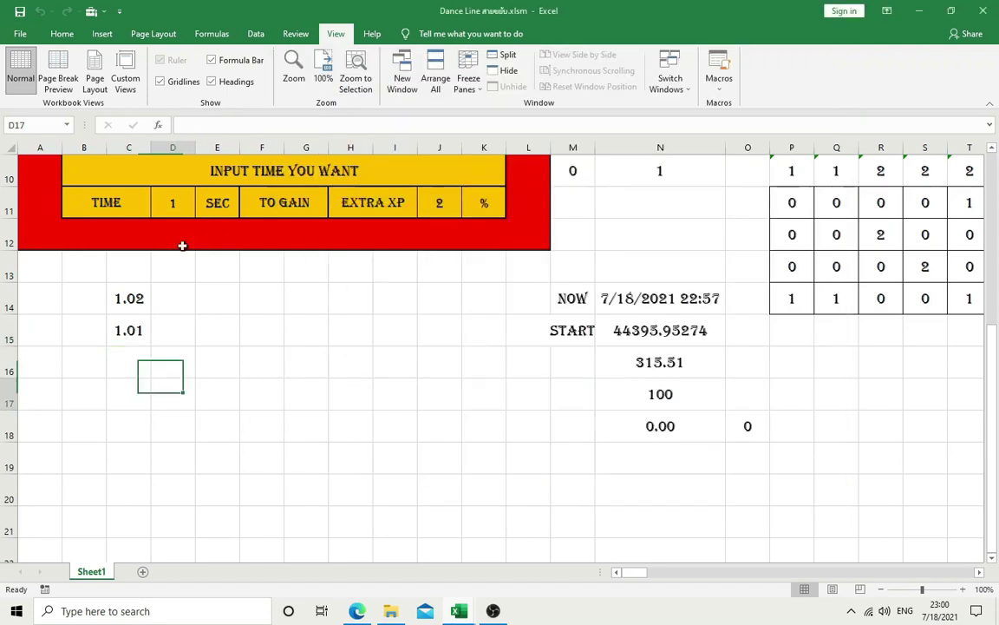
click(174, 203)
text(1)
key(Return)
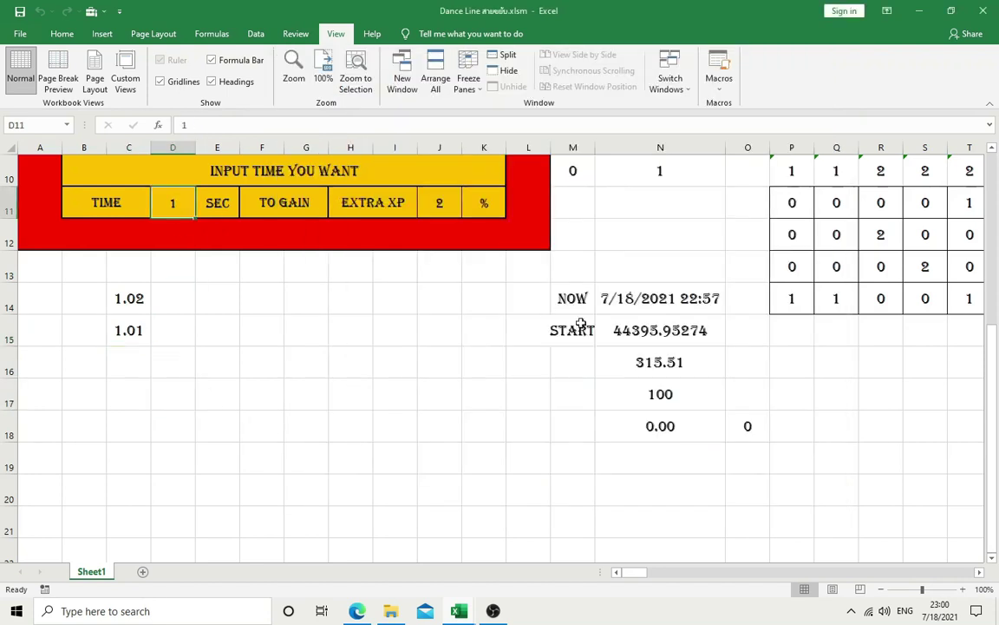
Step: Change the new block to copy D11's value into N17
click(672, 396)
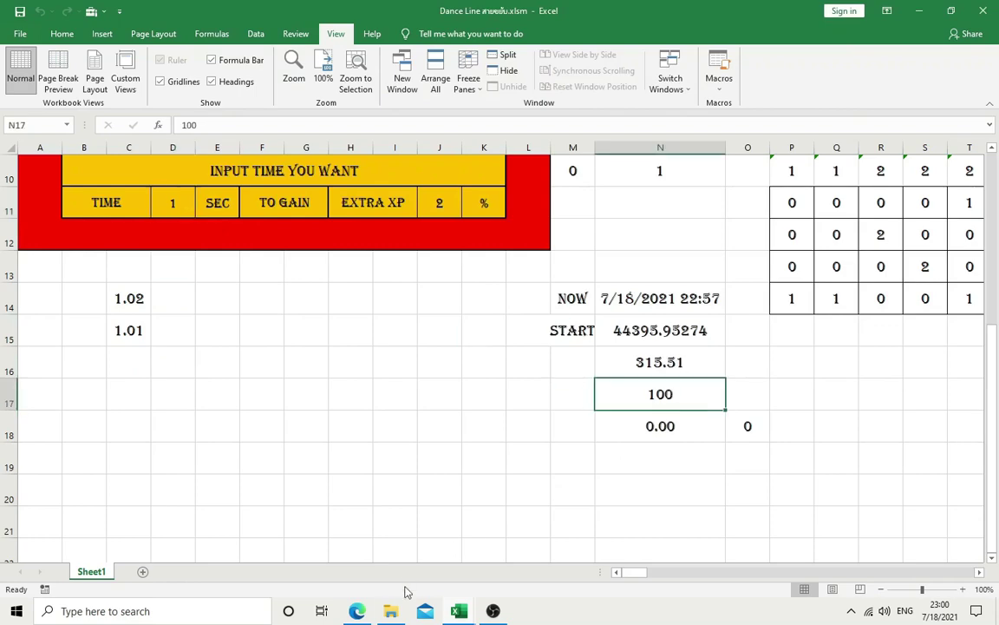
mouse_move(460, 614)
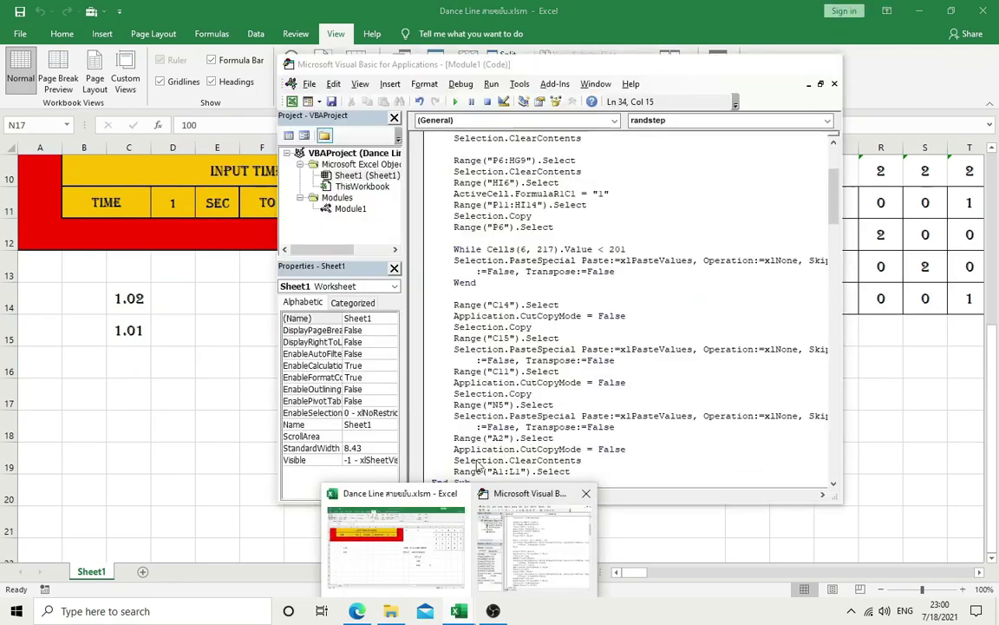
click(504, 535)
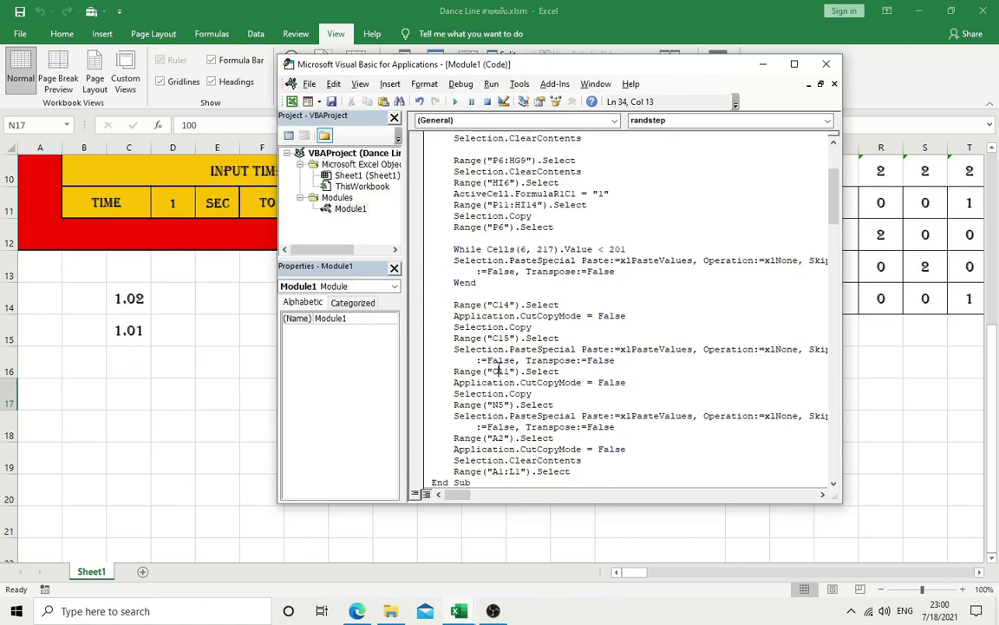
key(BackSpace)
text(D)
key(Delete)
text(17)
Step: Duplicate the D11-to-N17 copy block below itself
drag(653, 430, 449, 372)
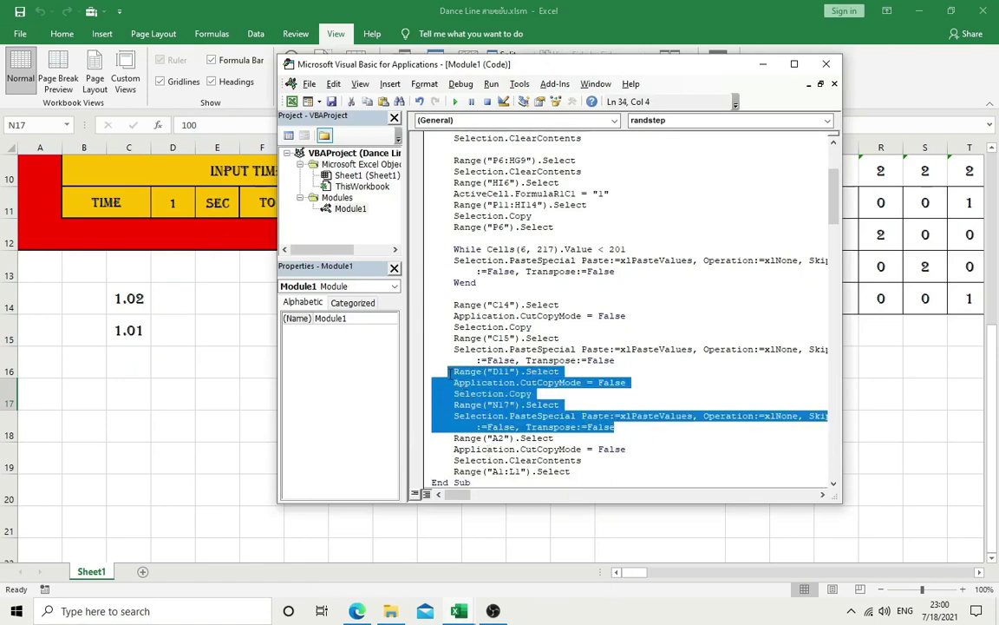
key(ctrl+c)
click(633, 425)
key(Return)
key(ctrl+v)
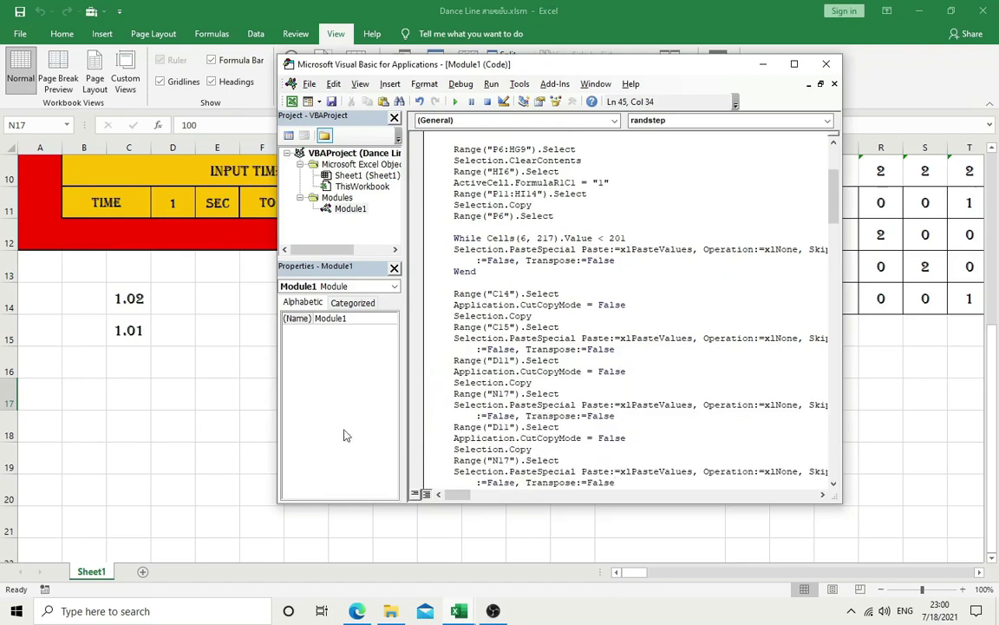
Step: Edit the duplicate to copy N14's current time into N15
key(alt+F11)
click(167, 386)
click(681, 296)
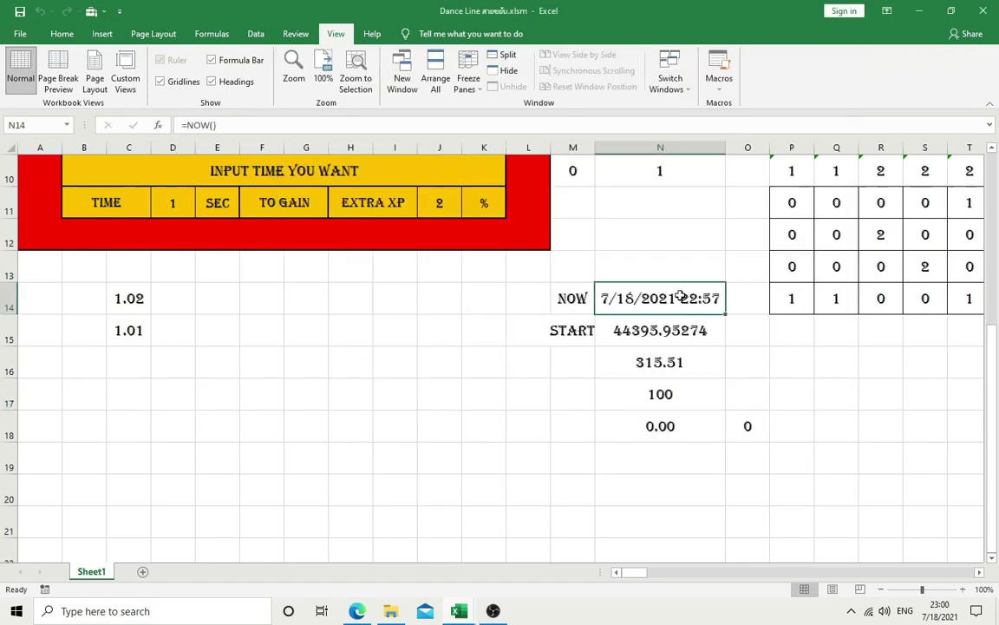
click(668, 344)
mouse_move(470, 599)
click(493, 575)
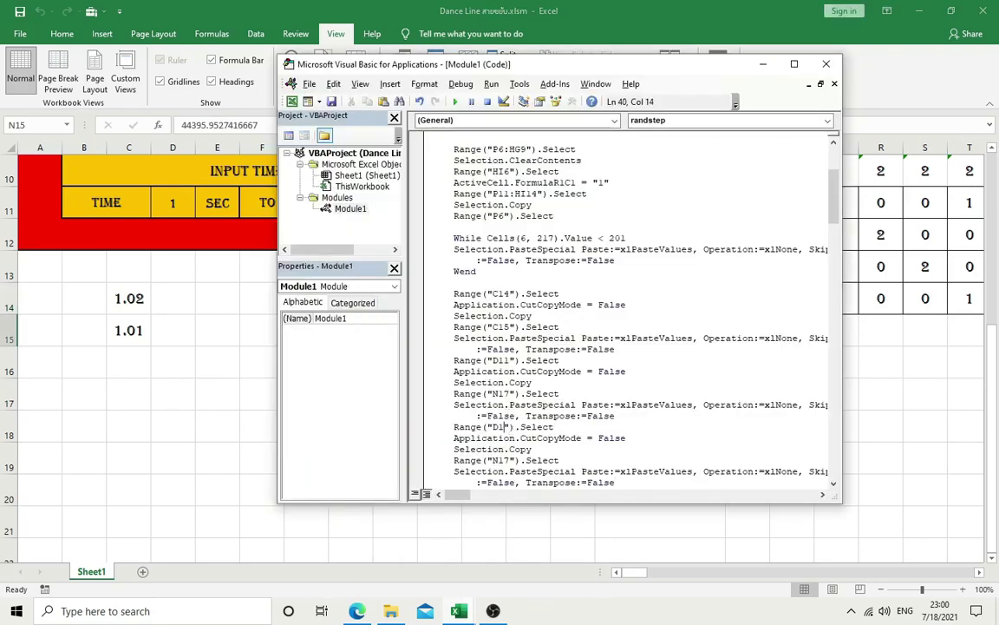
key(BackSpace)
key(BackSpace)
key(BackSpace)
text(N14)
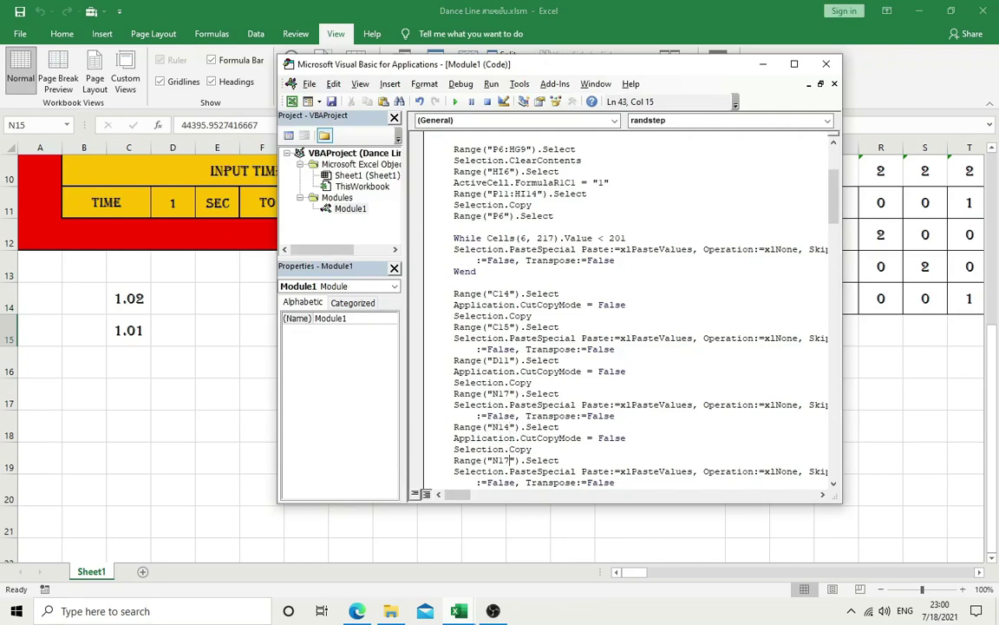
key(BackSpace)
text(5)
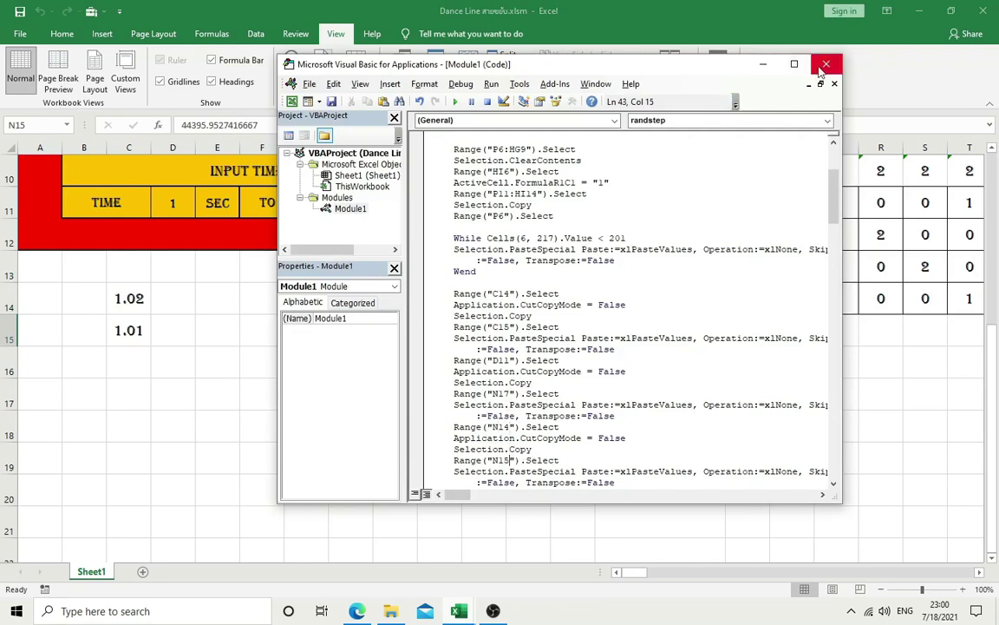
Step: Close the Visual Basic editor and return to the Dance Line sheet
click(825, 65)
click(590, 366)
scroll(577, 367, up, 3)
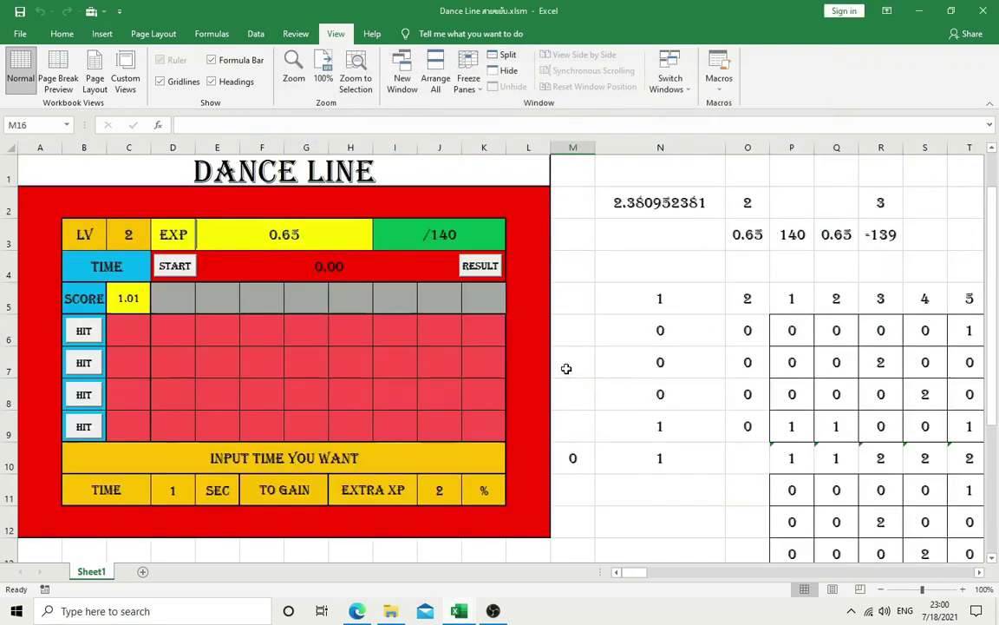
Step: Run a 1-second test round from START, checking the N17 flag until TIME hits 0.00
click(193, 262)
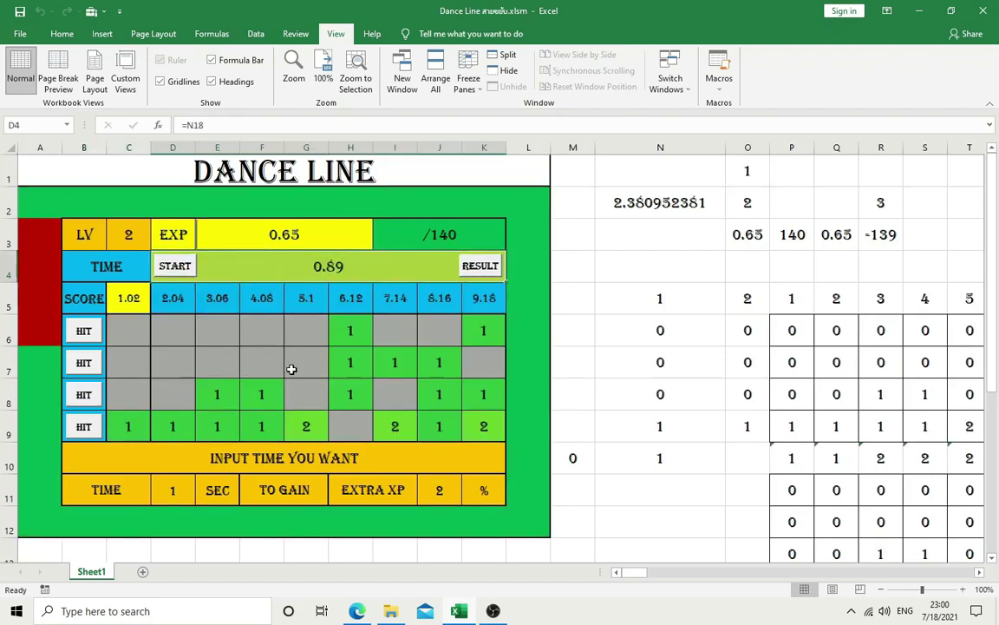
scroll(363, 362, down, 2)
scroll(366, 361, down, 1)
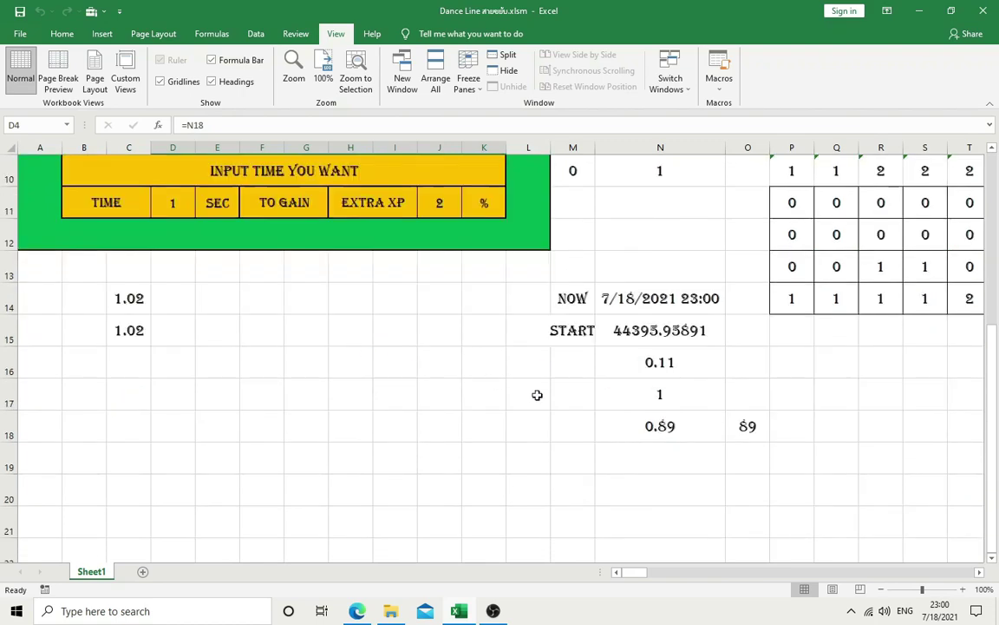
click(599, 401)
scroll(531, 408, up, 3)
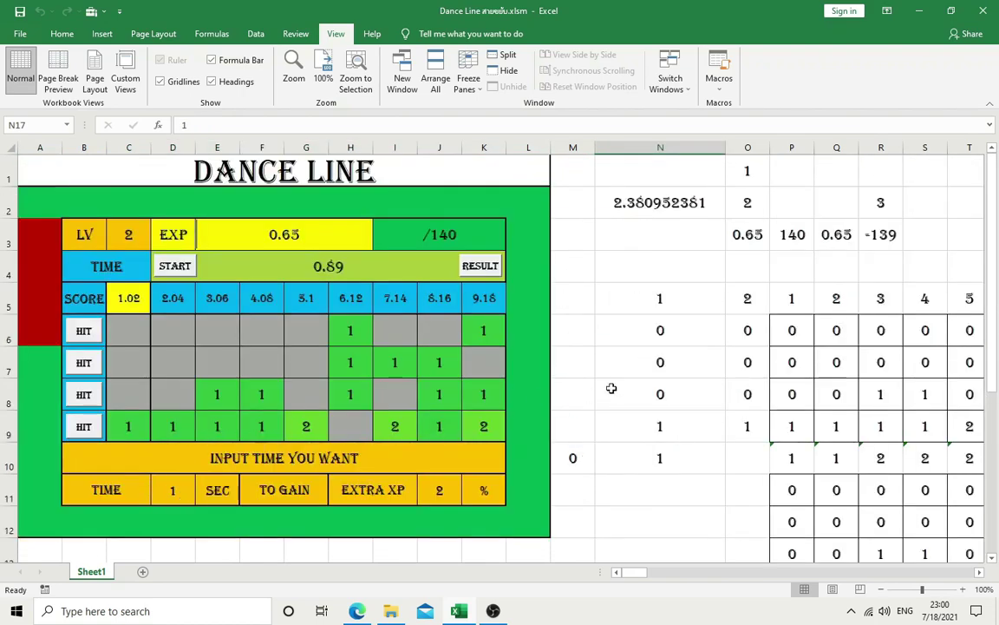
click(583, 324)
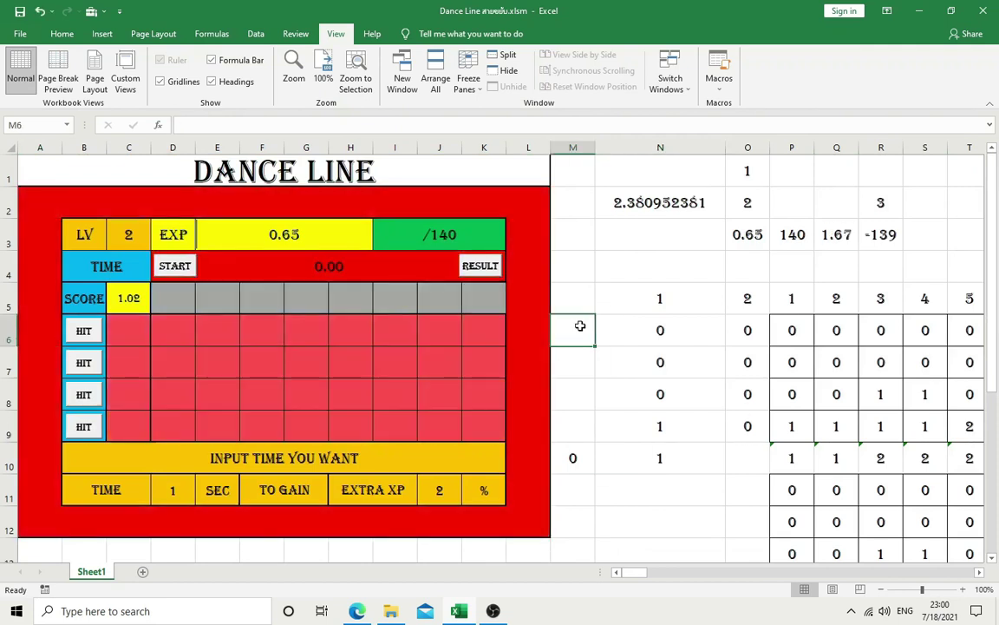
click(578, 147)
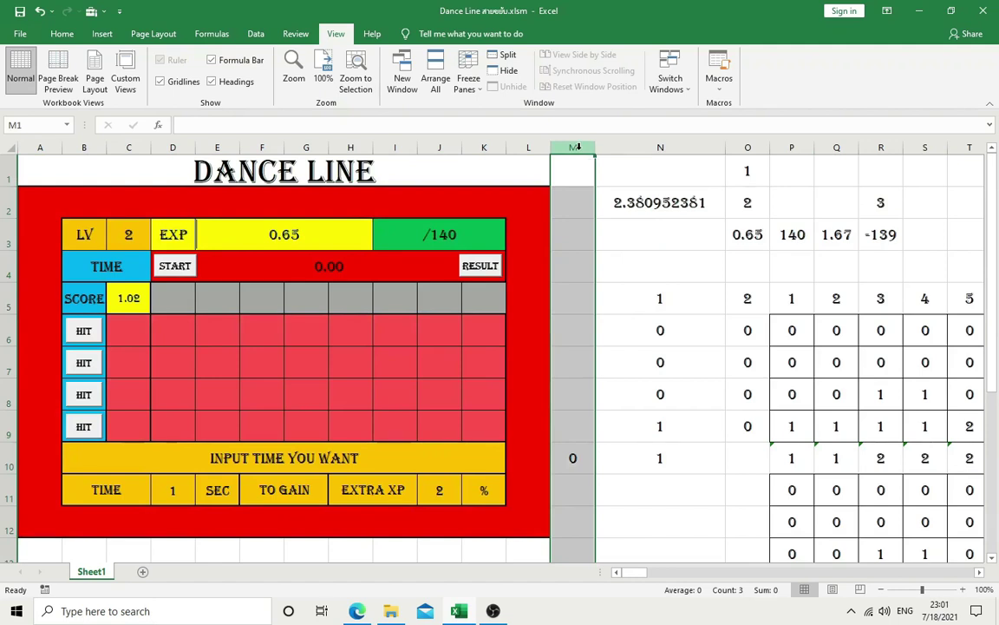
key(ctrl+shift+Right)
key(ctrl+shift+Right)
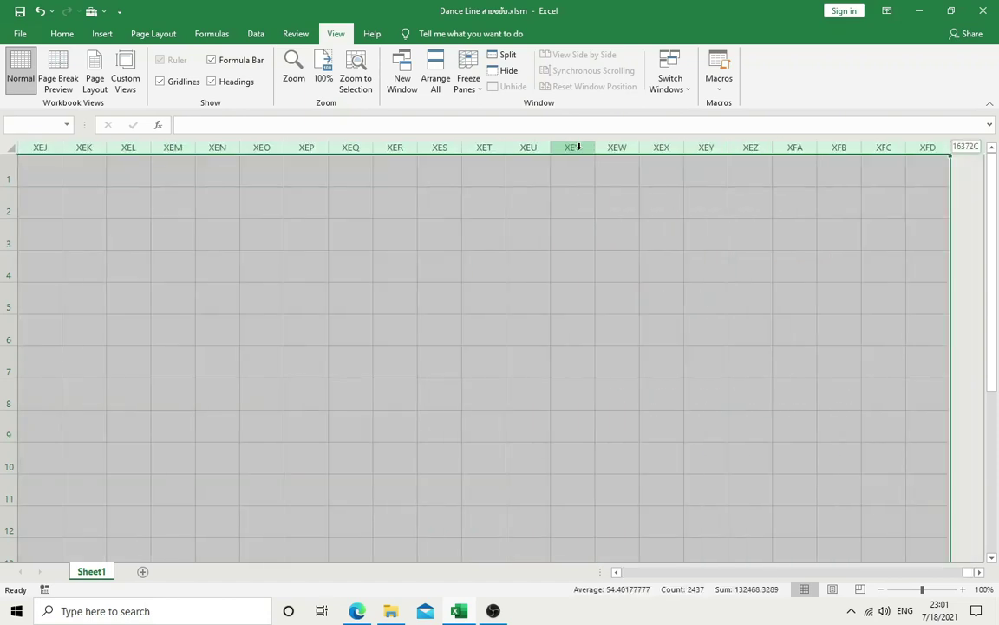
click(63, 33)
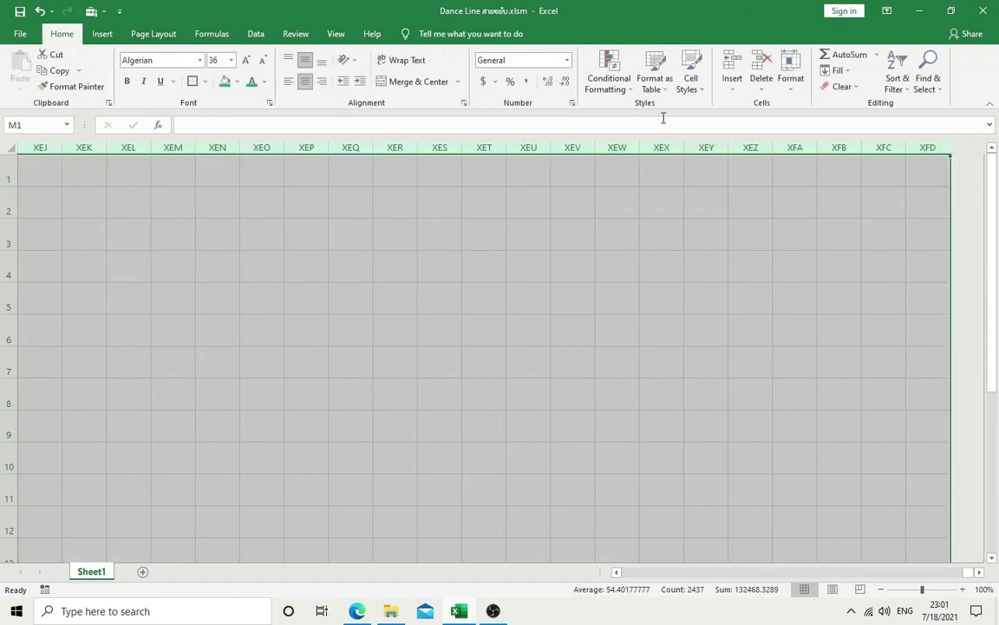
click(789, 87)
click(726, 277)
click(839, 490)
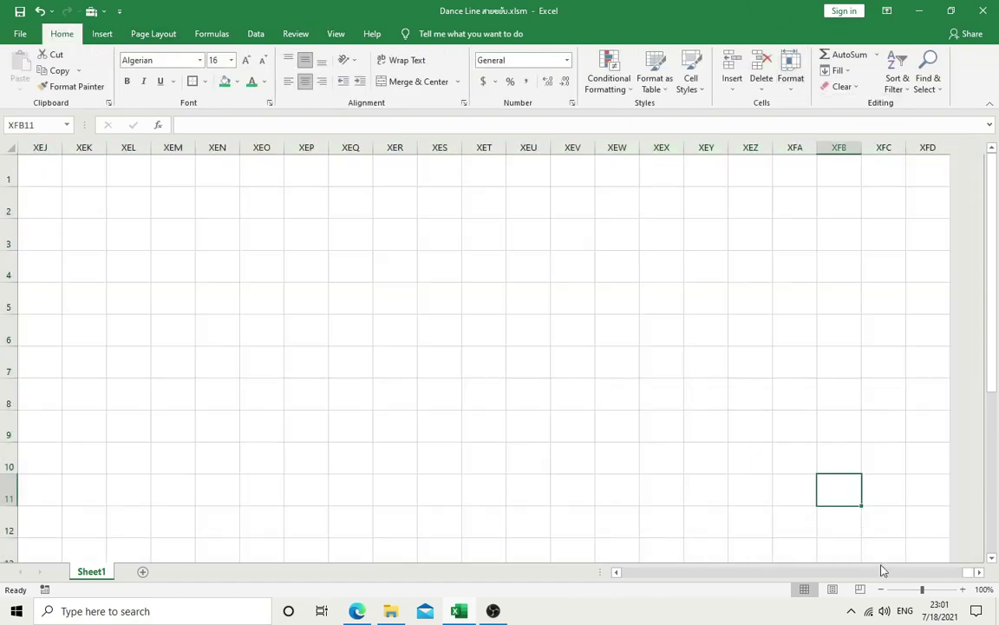
drag(801, 574, 625, 573)
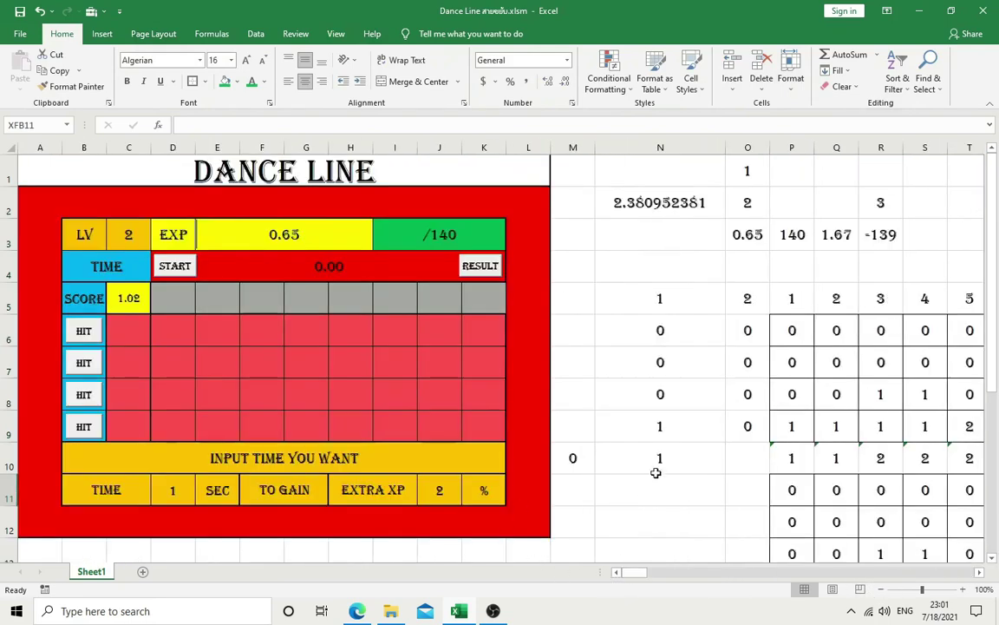
click(646, 458)
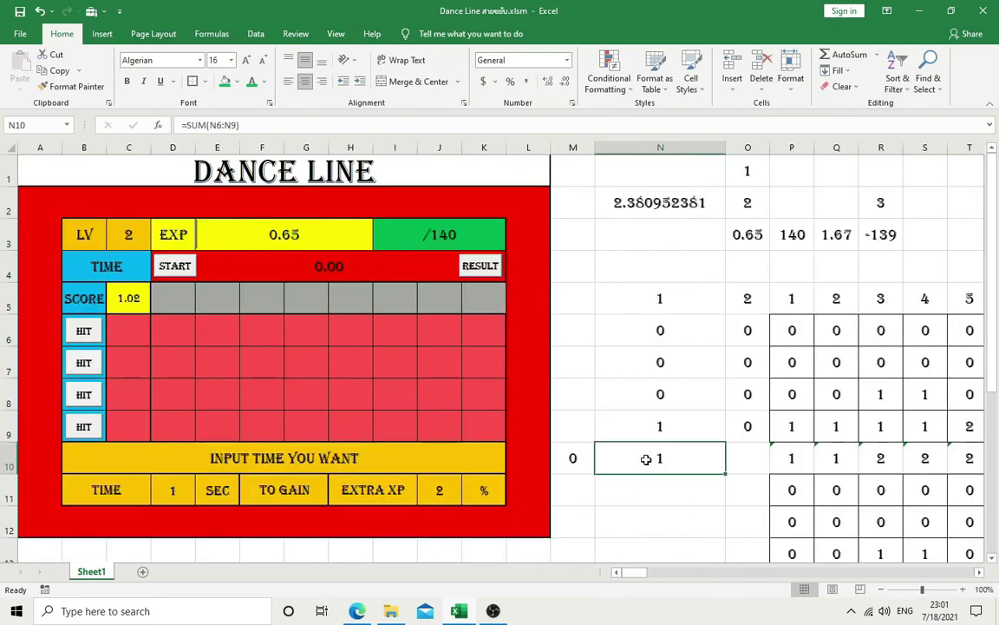
Step: Start recording the setover macro and reset O2 to level 1 and O3 to EXP 0
click(44, 589)
text(setover)
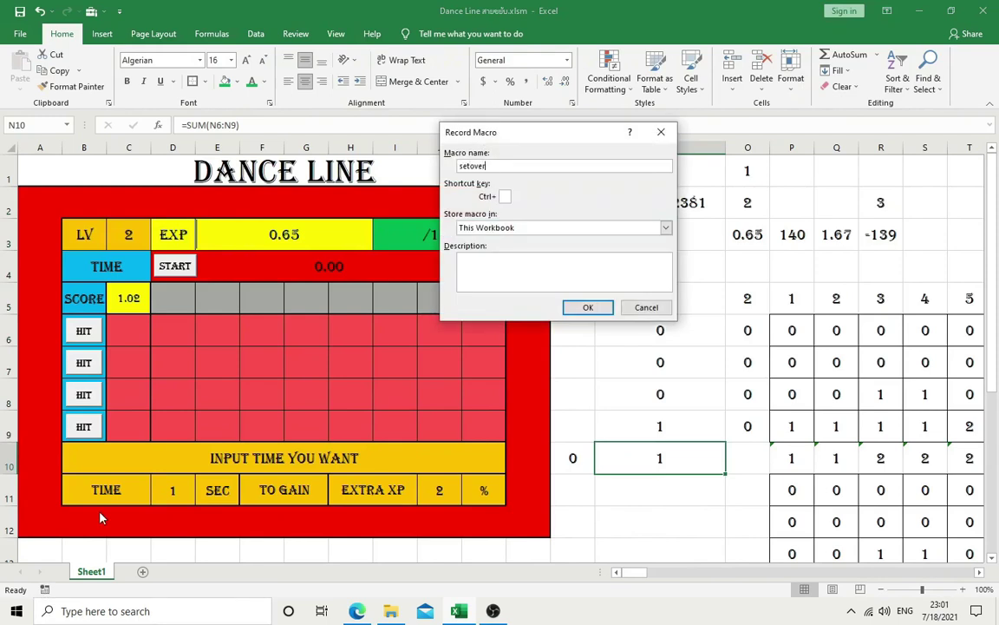
click(588, 307)
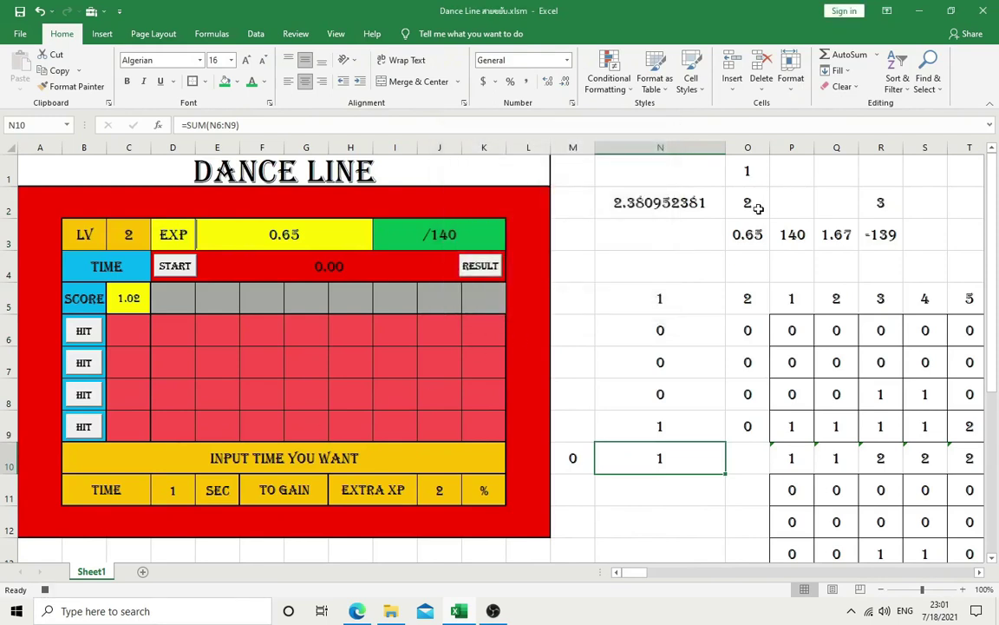
click(755, 179)
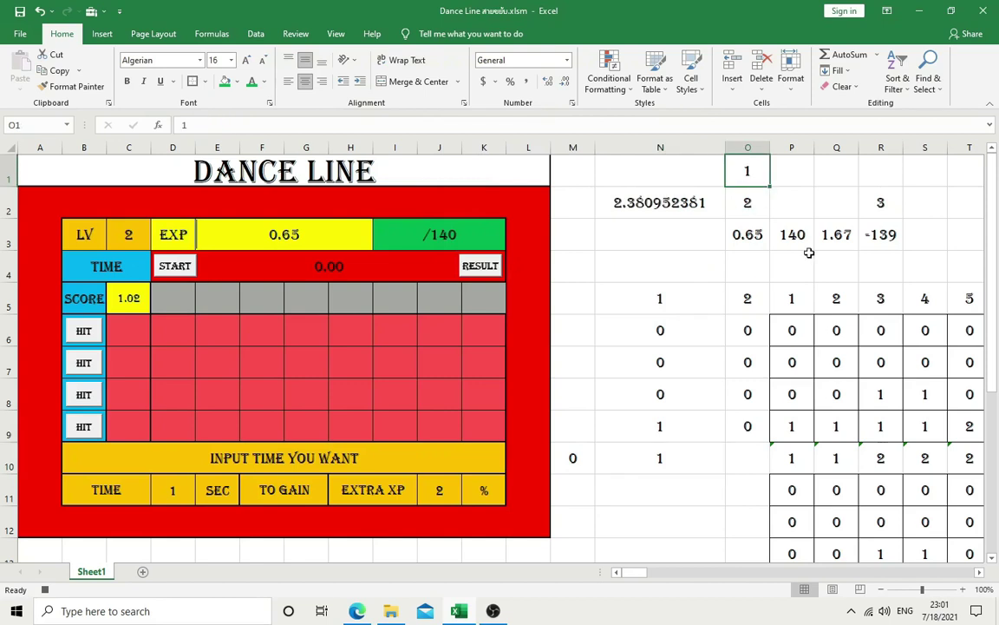
click(750, 201)
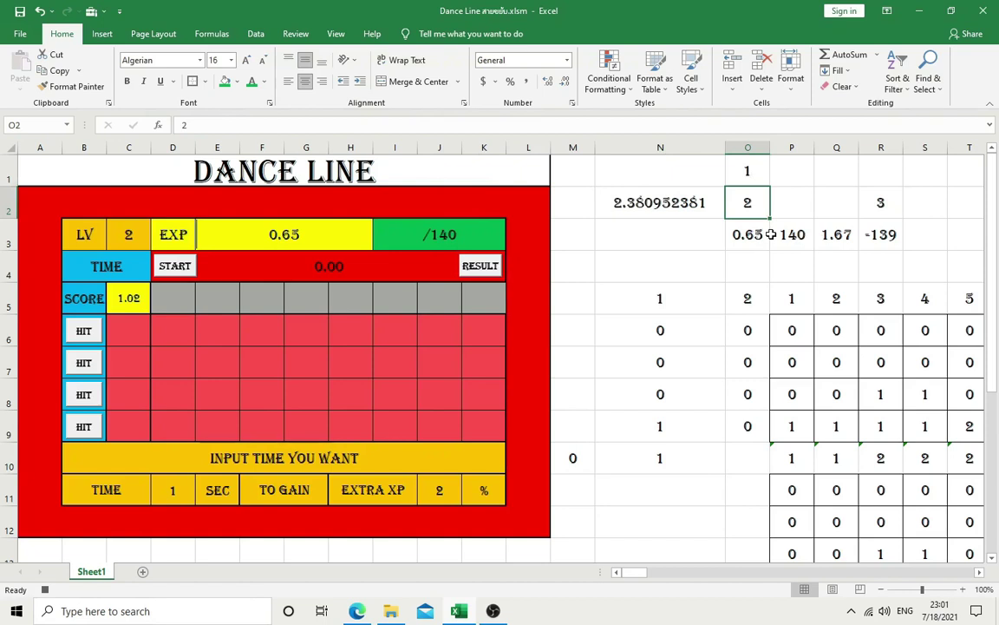
key(Up)
text(1)
key(Return)
text(1)
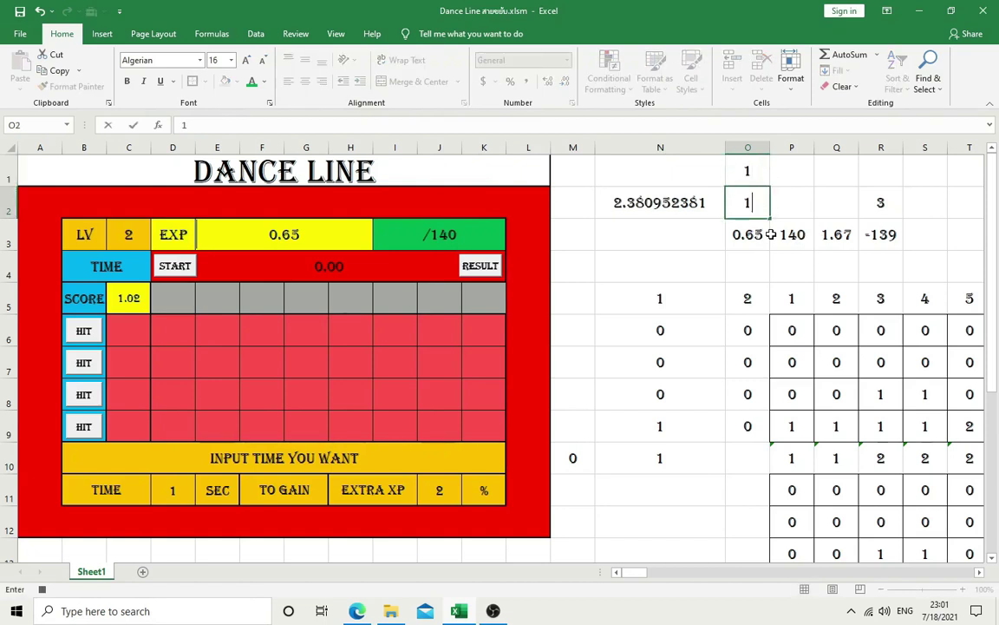
key(Return)
text(0)
key(Return)
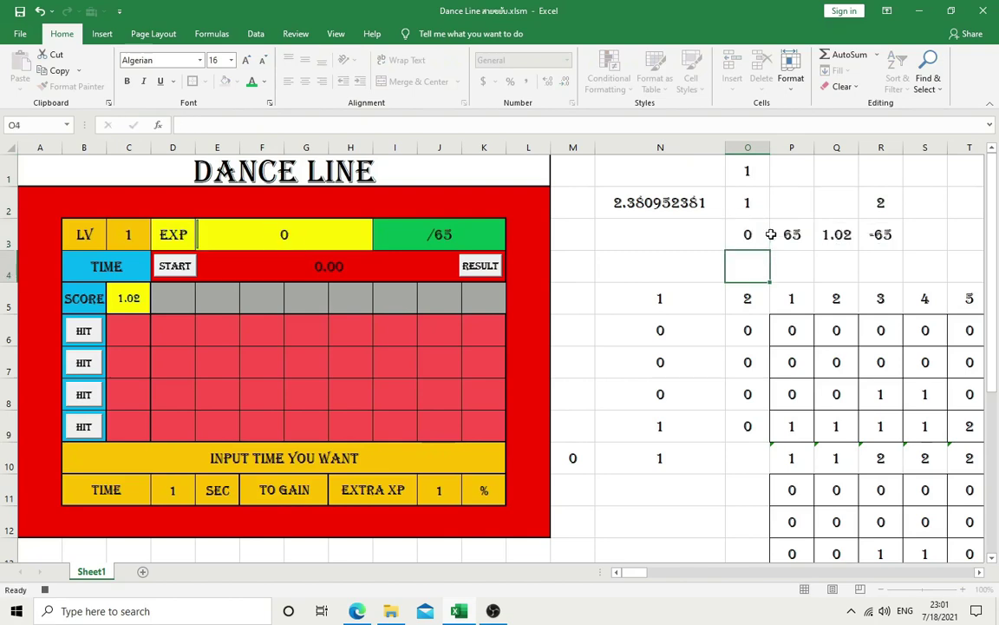
Step: Set N17 to 0 and game time D11 to 30, then select A2
scroll(678, 261, down, 2)
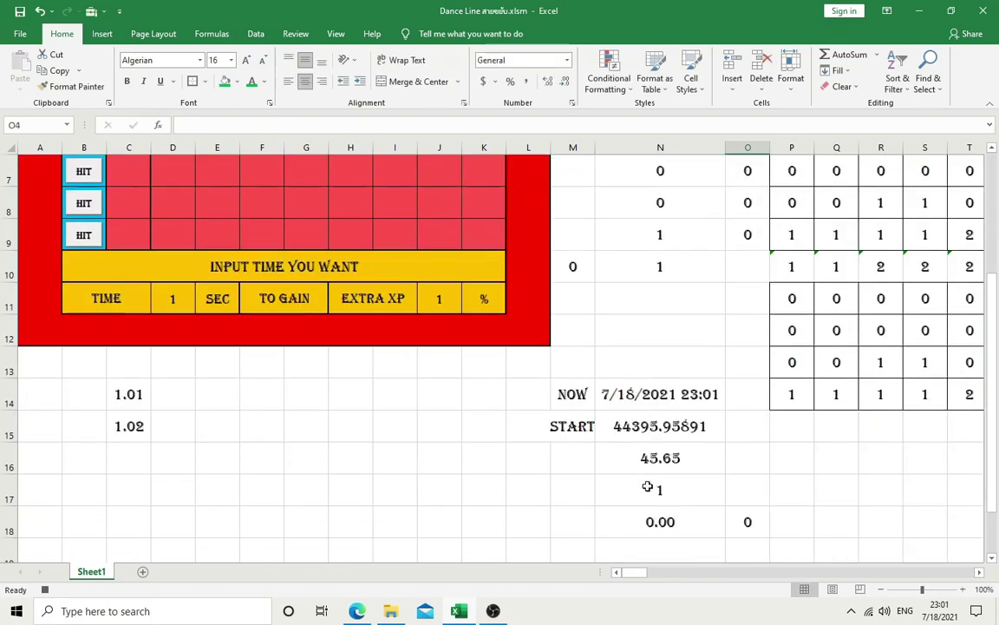
click(647, 487)
text(0)
key(Return)
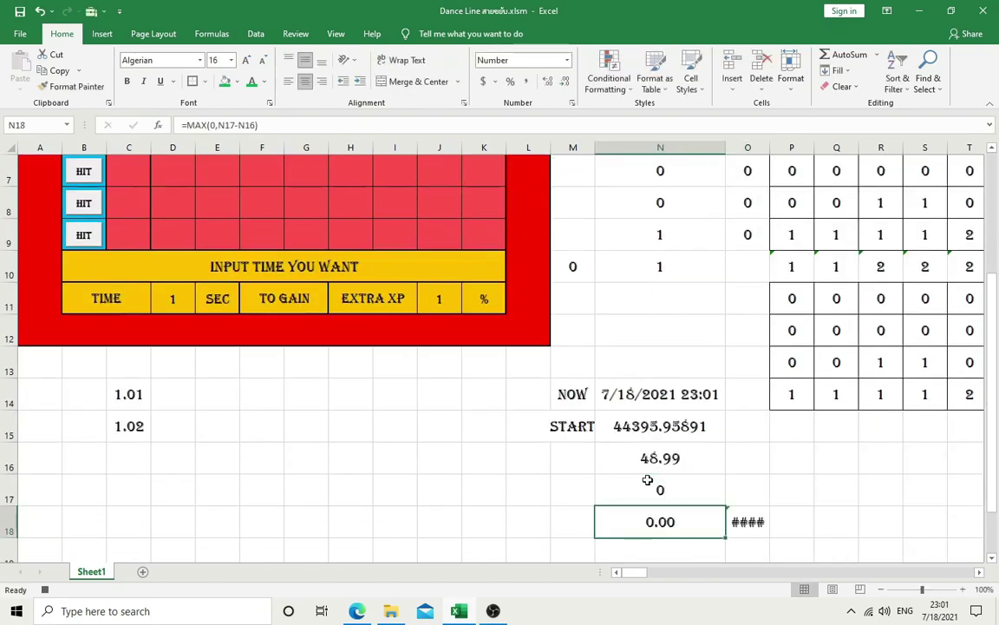
click(180, 295)
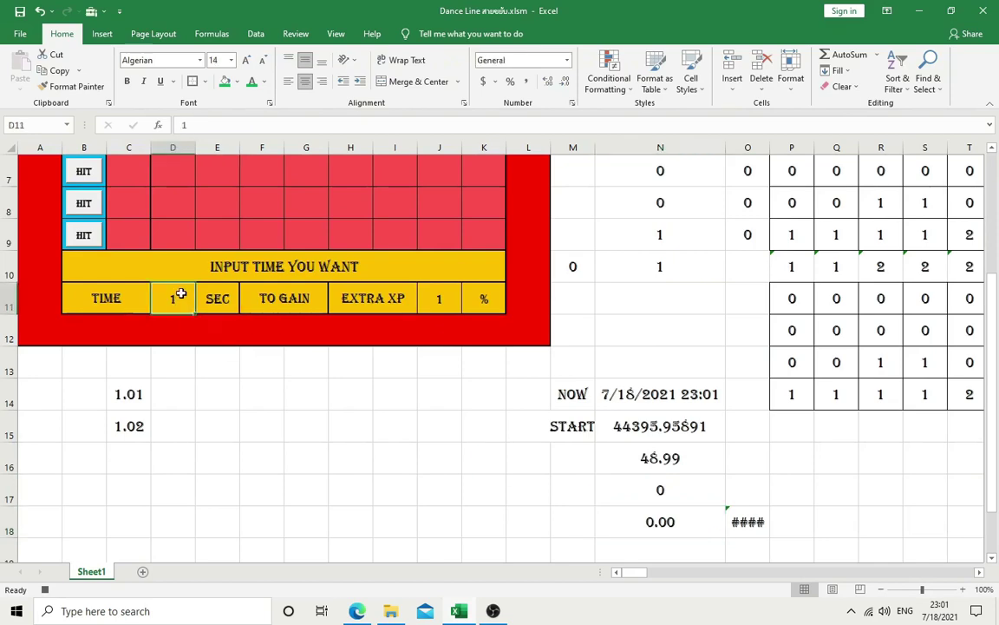
text(30)
key(Return)
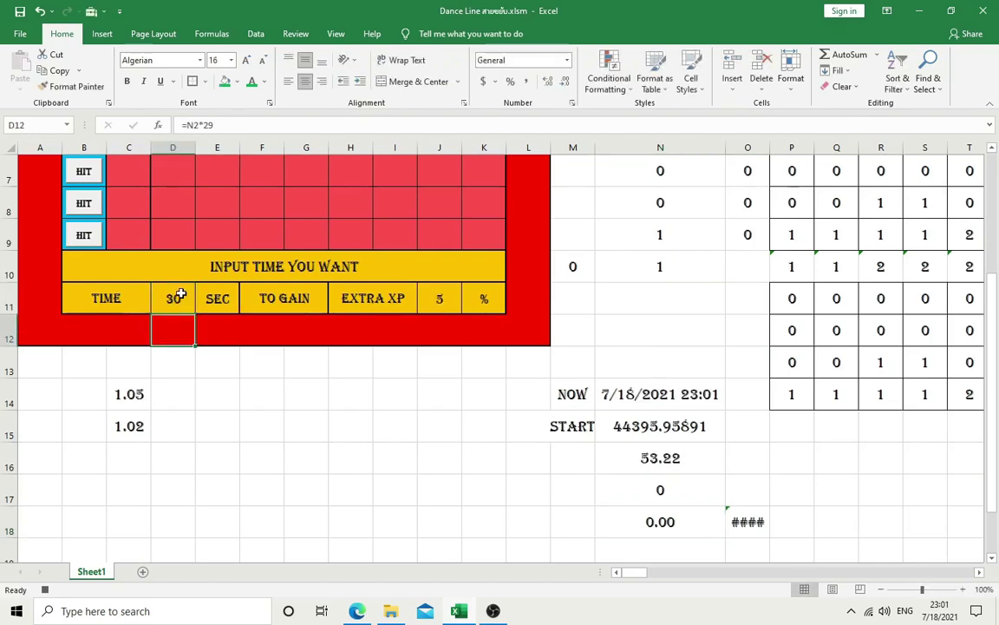
scroll(438, 305, up, 2)
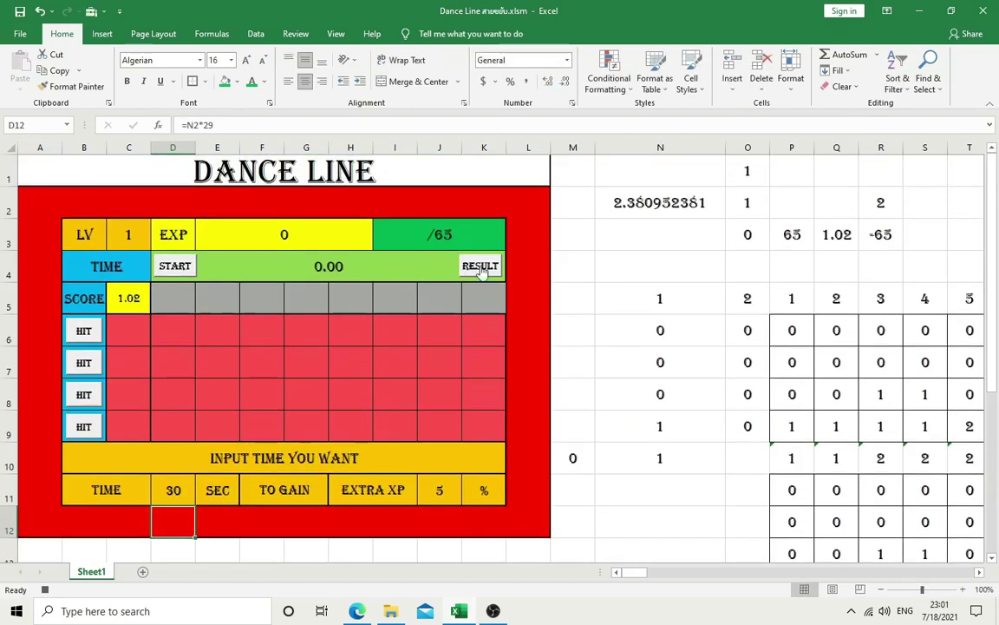
click(60, 203)
Step: Paste a copy of the START button at A1 and relabel it SET OVER
click(87, 161)
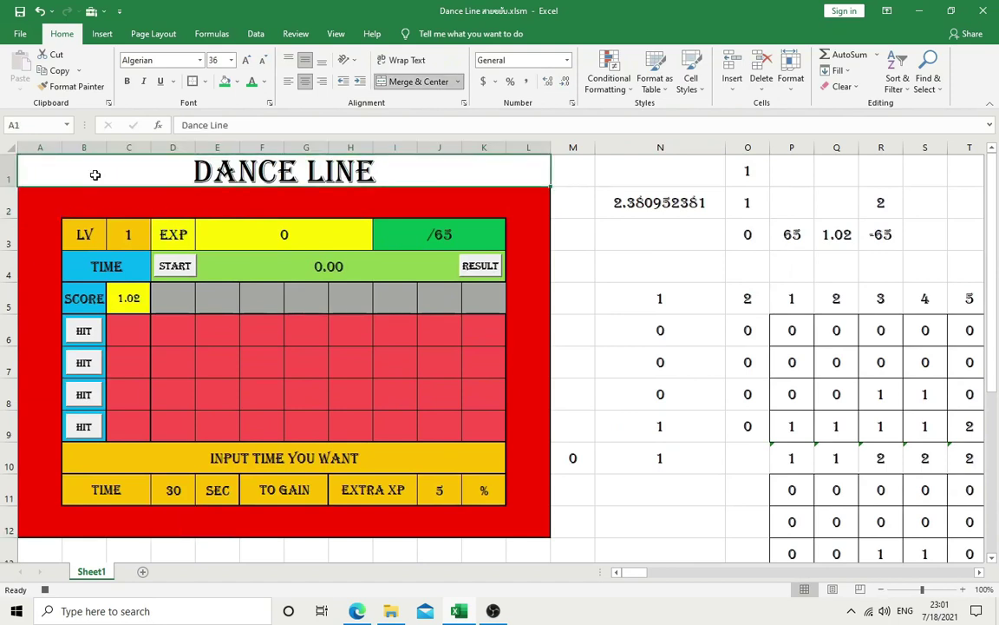
right_click(174, 267)
key(Escape)
click(479, 172)
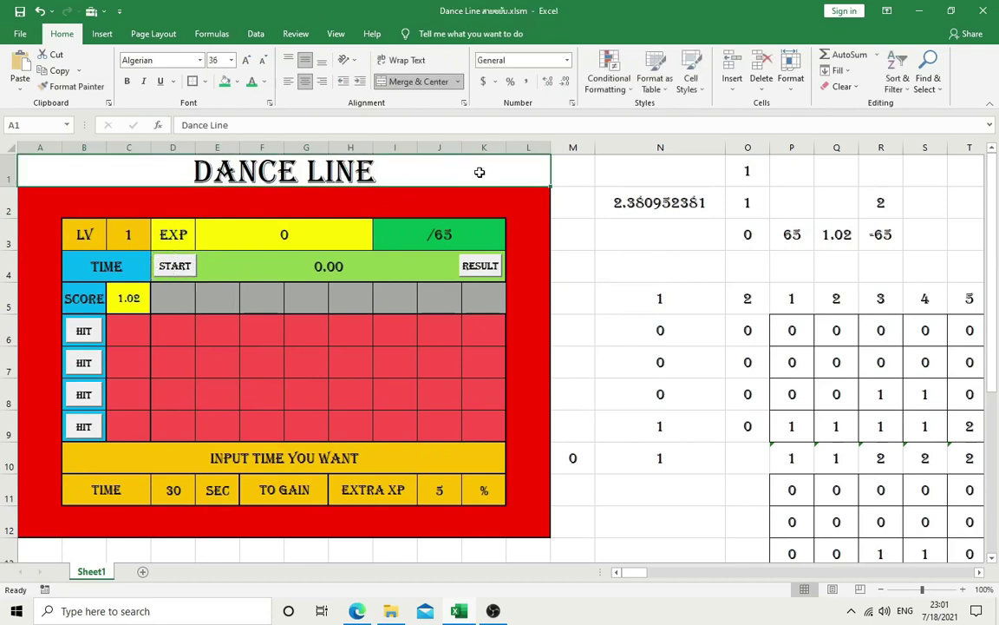
key(ctrl+v)
click(54, 172)
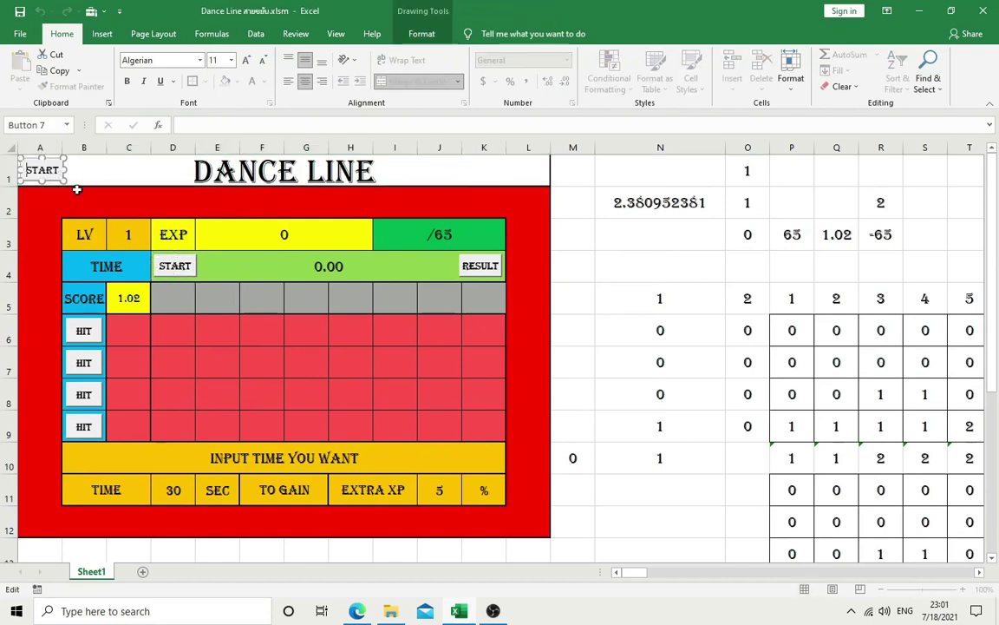
key(BackSpace)
key(BackSpace)
key(BackSpace)
key(BackSpace)
text(VER)
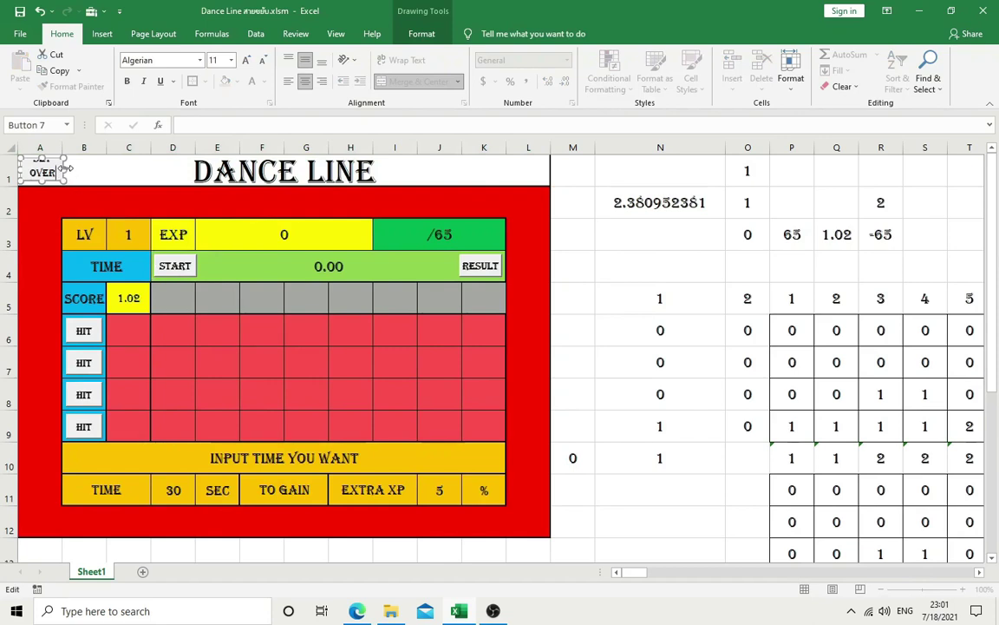
click(67, 190)
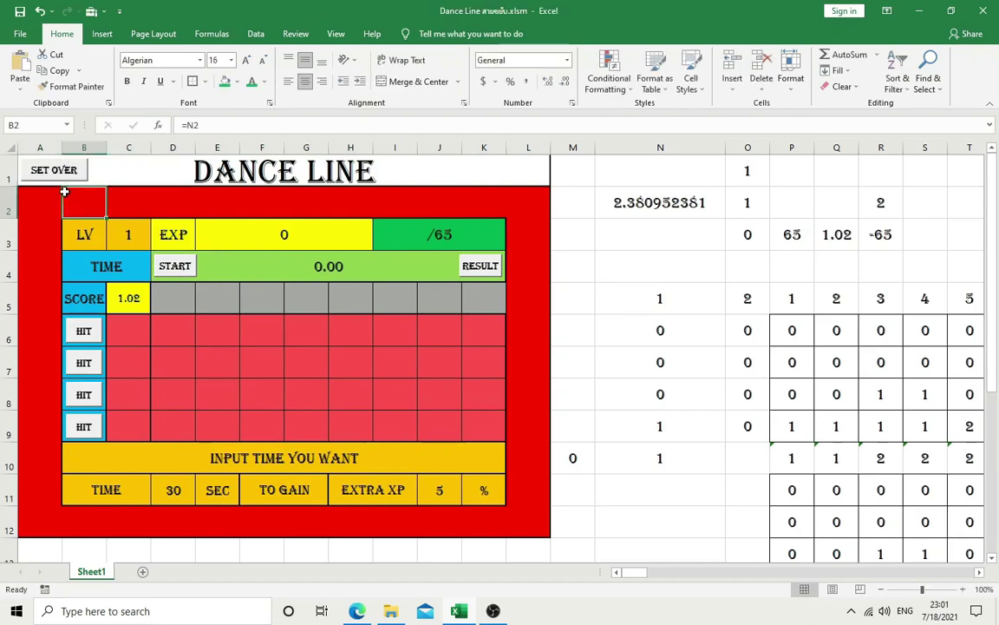
Step: Assign the setover macro to the SET OVER button
right_click(38, 169)
click(38, 209)
right_click(66, 171)
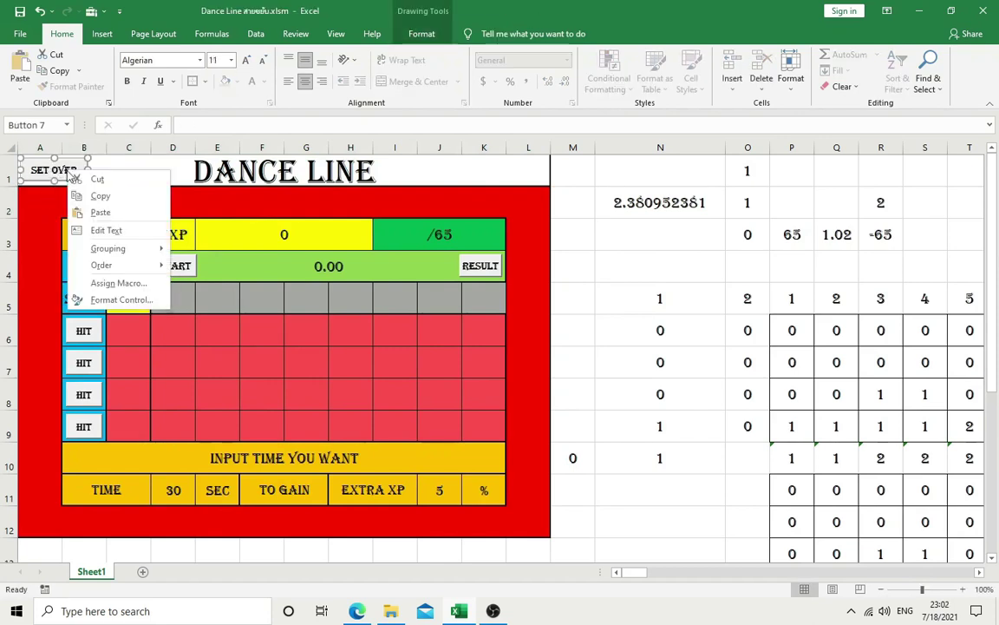
click(136, 283)
double_click(51, 259)
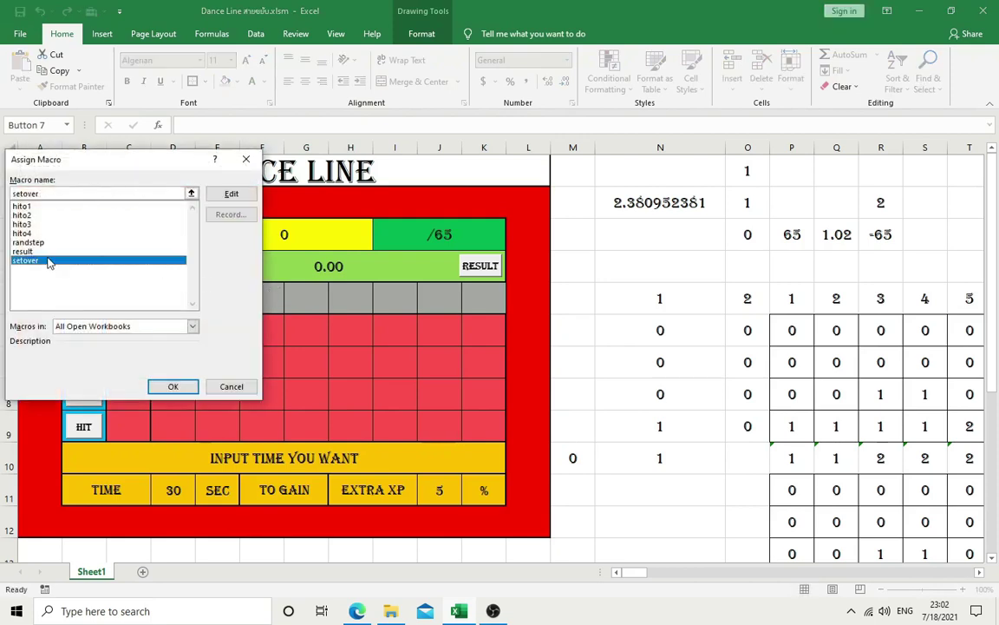
Step: Open the setover macro's code in the VBA editor
click(336, 35)
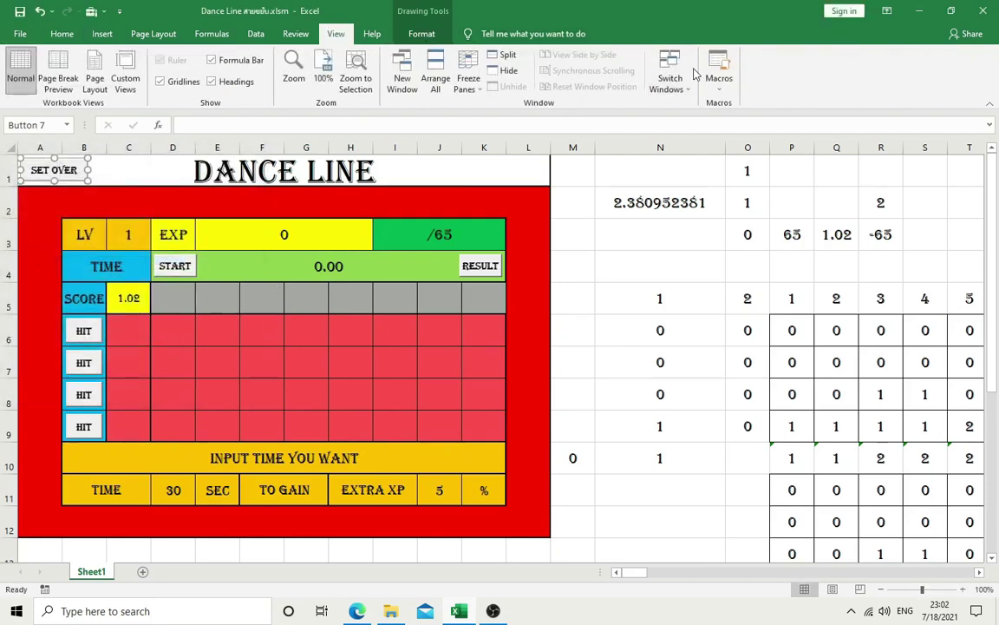
click(719, 82)
click(754, 101)
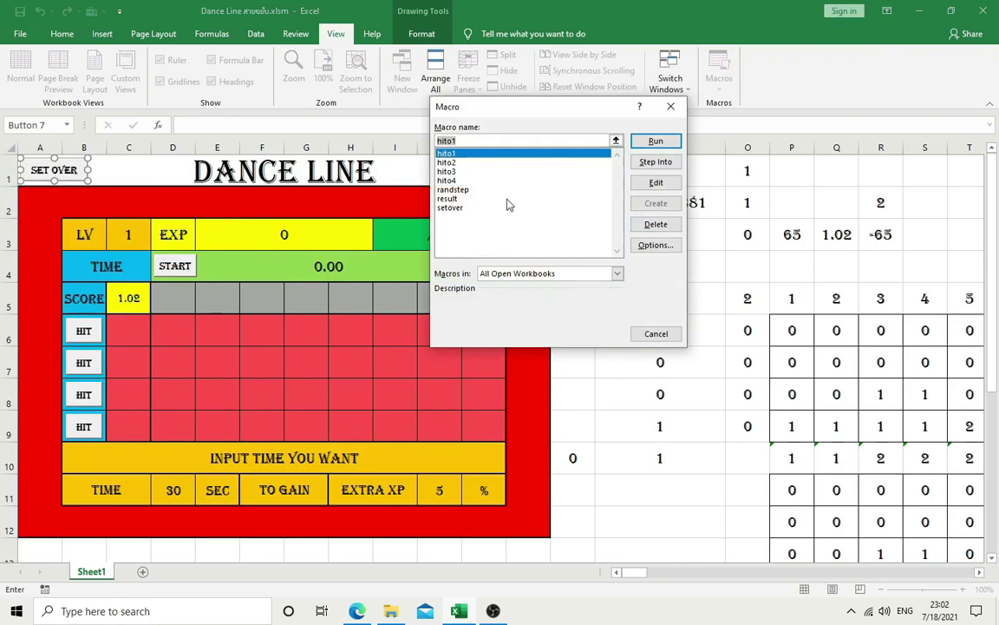
click(507, 208)
click(656, 182)
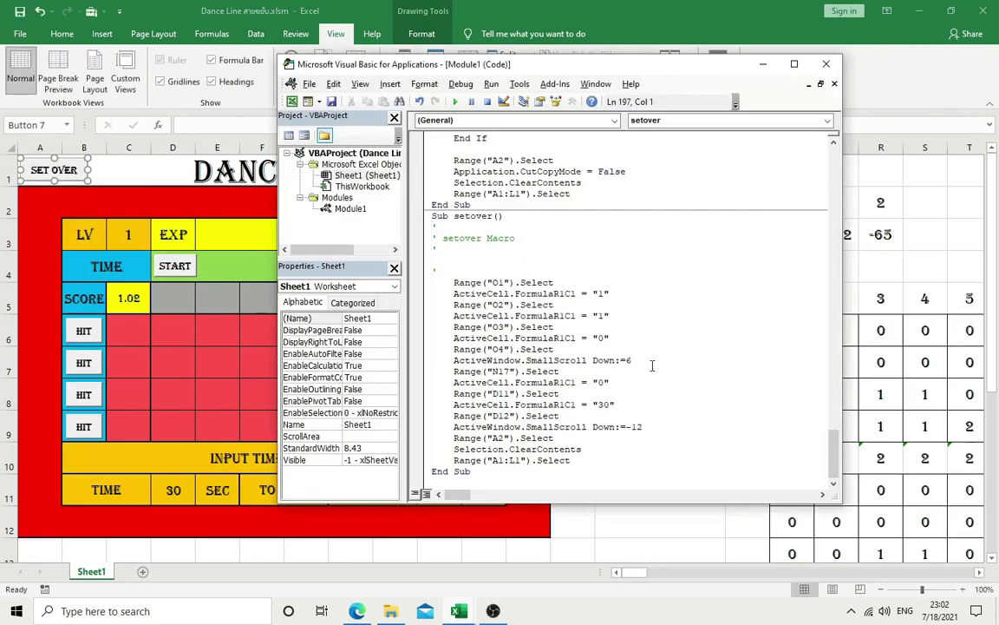
Step: Delete the Range("D12").Select and SmallScroll lines, then return to the worksheet
drag(686, 360, 427, 352)
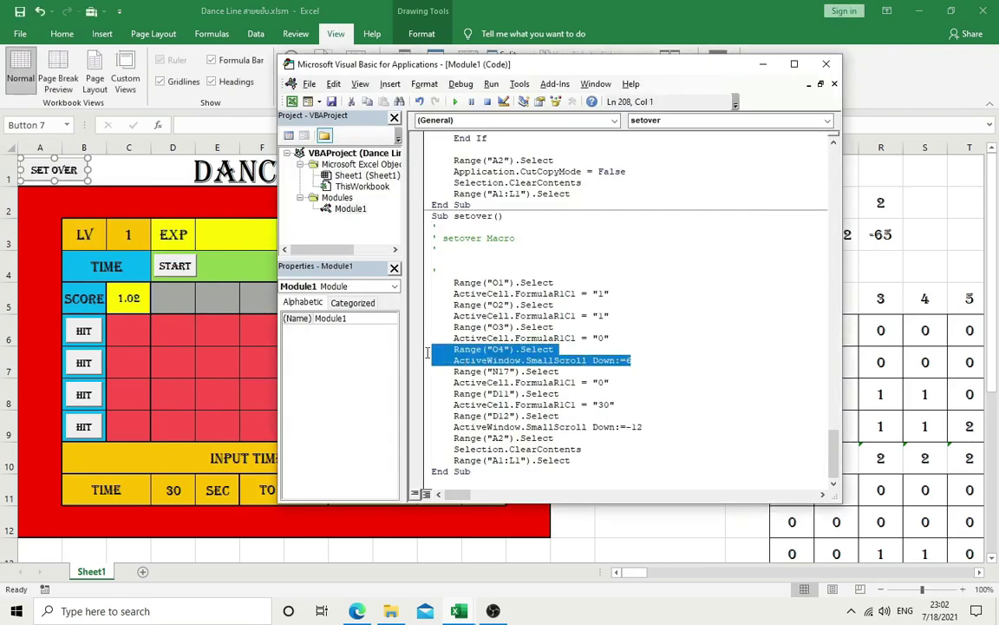
key(BackSpace)
key(BackSpace)
drag(664, 428, 431, 416)
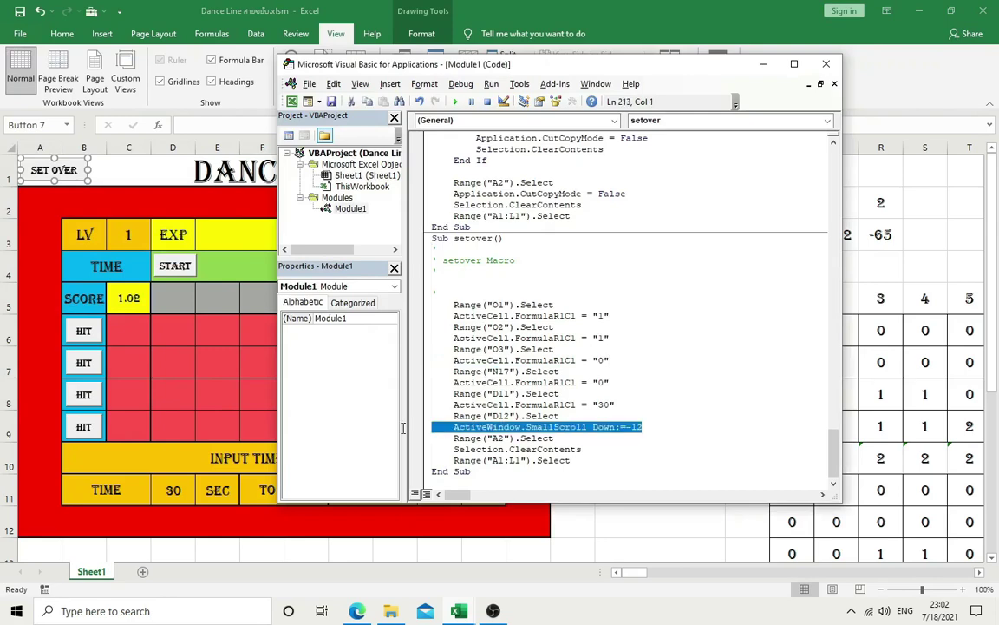
key(BackSpace)
key(BackSpace)
click(826, 64)
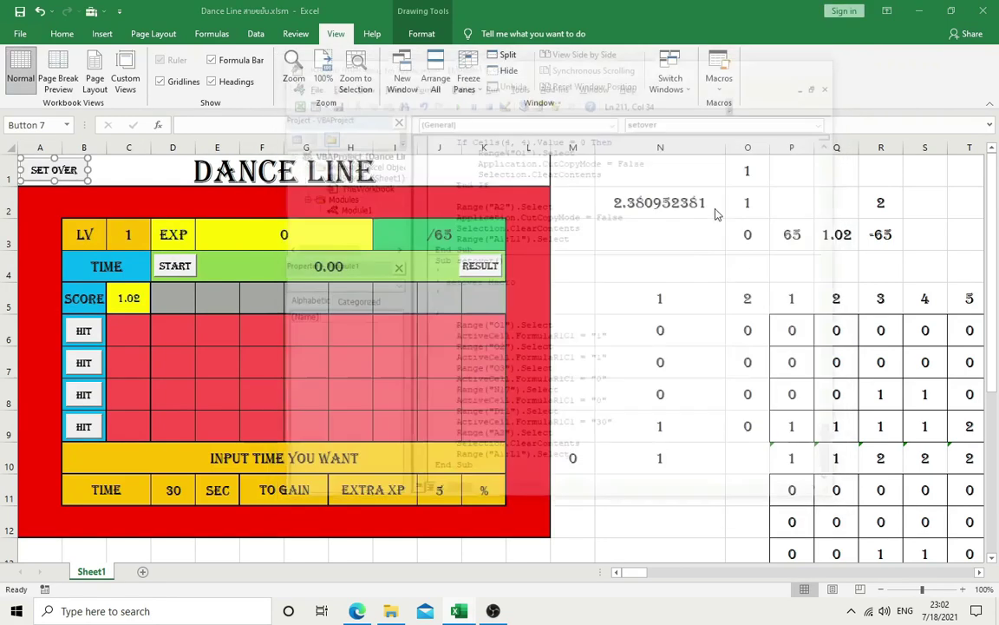
Step: Hide every column from M onward
key(ctrl+shift+Right)
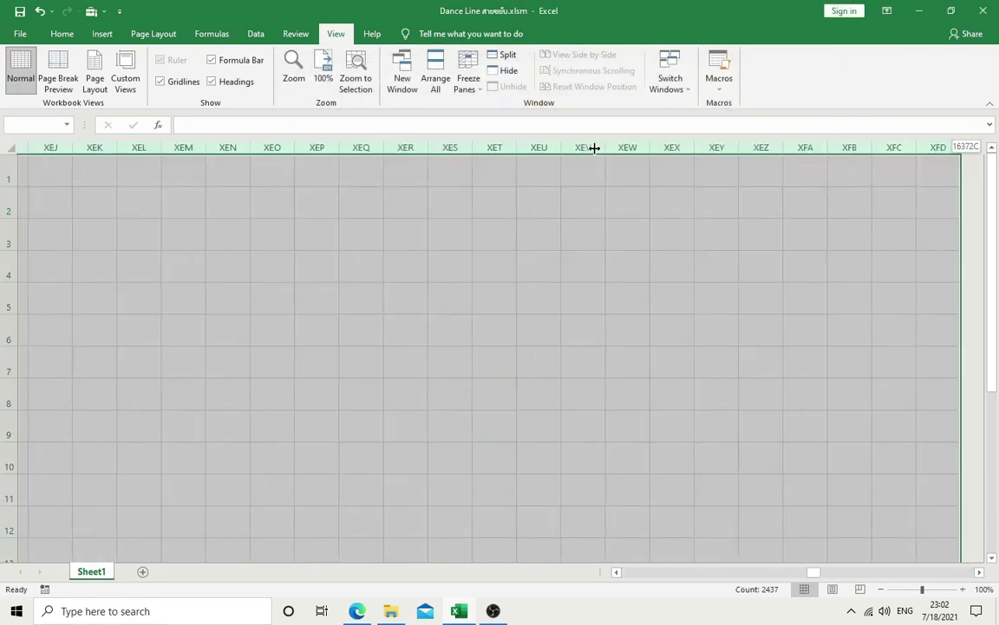
click(33, 35)
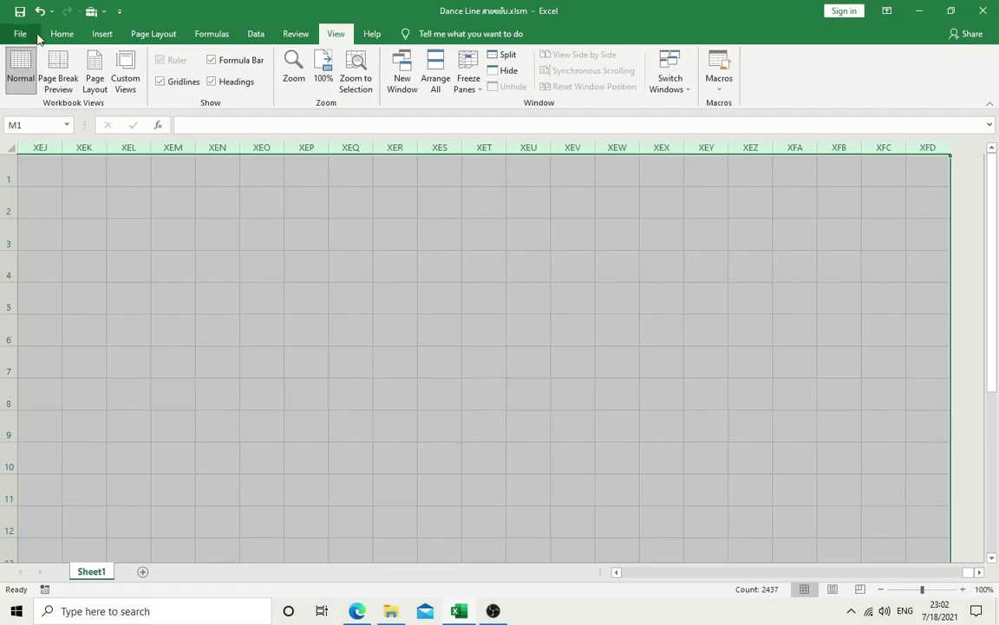
click(62, 33)
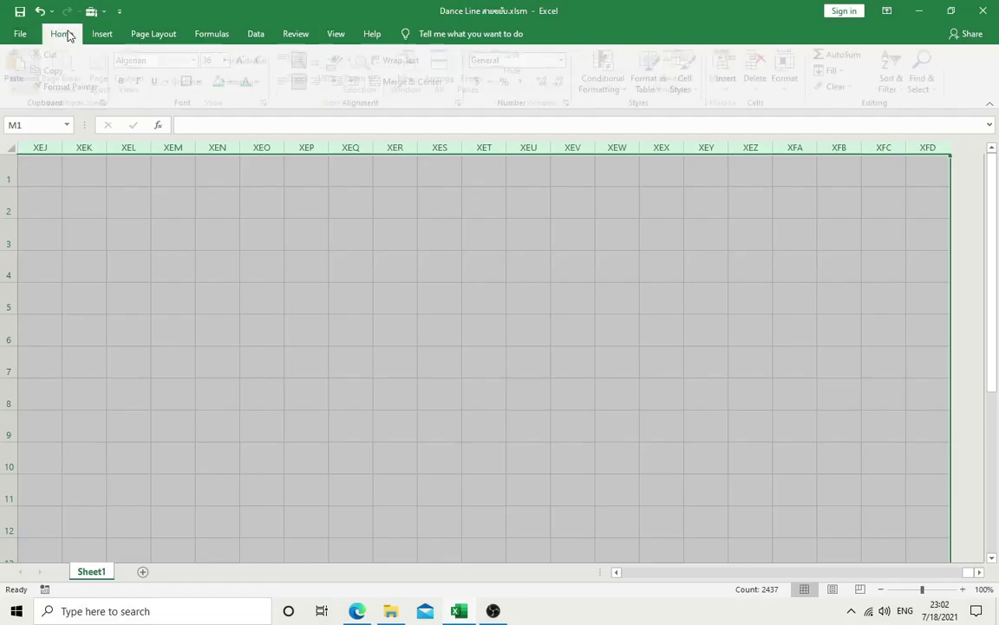
click(789, 83)
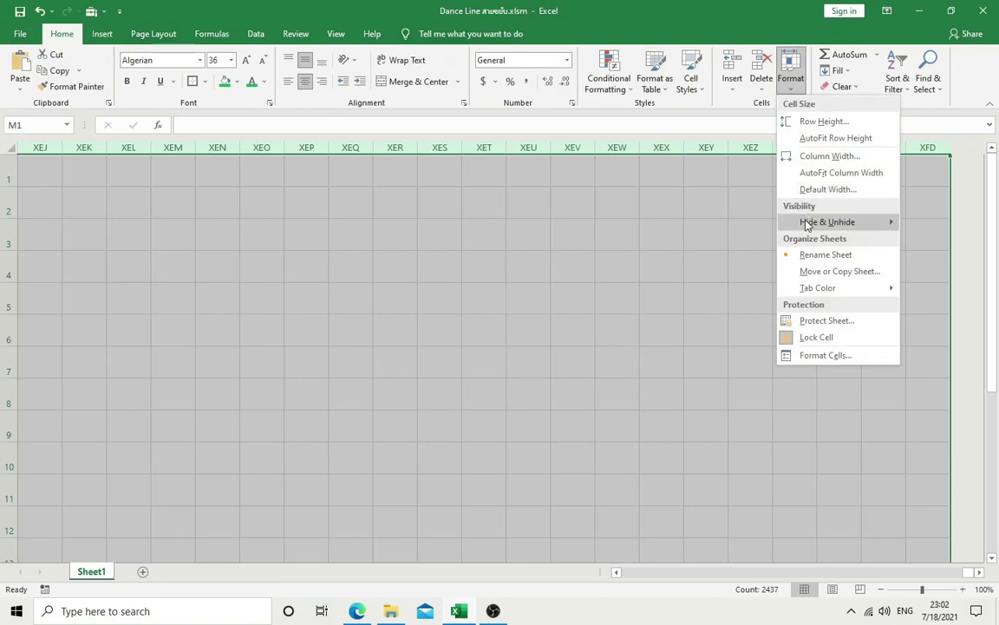
mouse_move(815, 222)
click(749, 244)
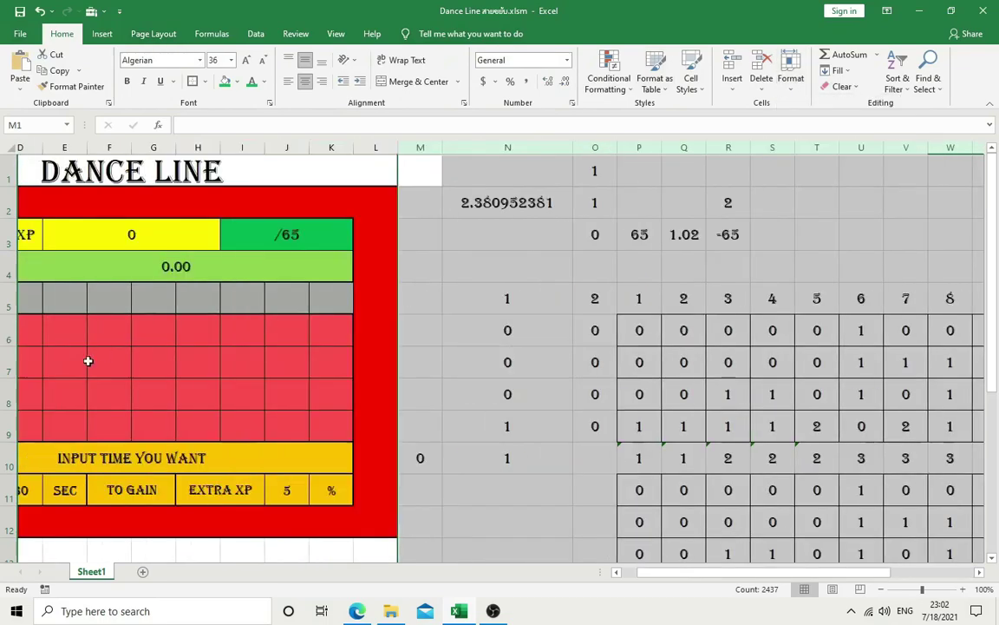
Step: Hide every row from 13 down to the last row
scroll(13, 451, down, 2)
click(6, 368)
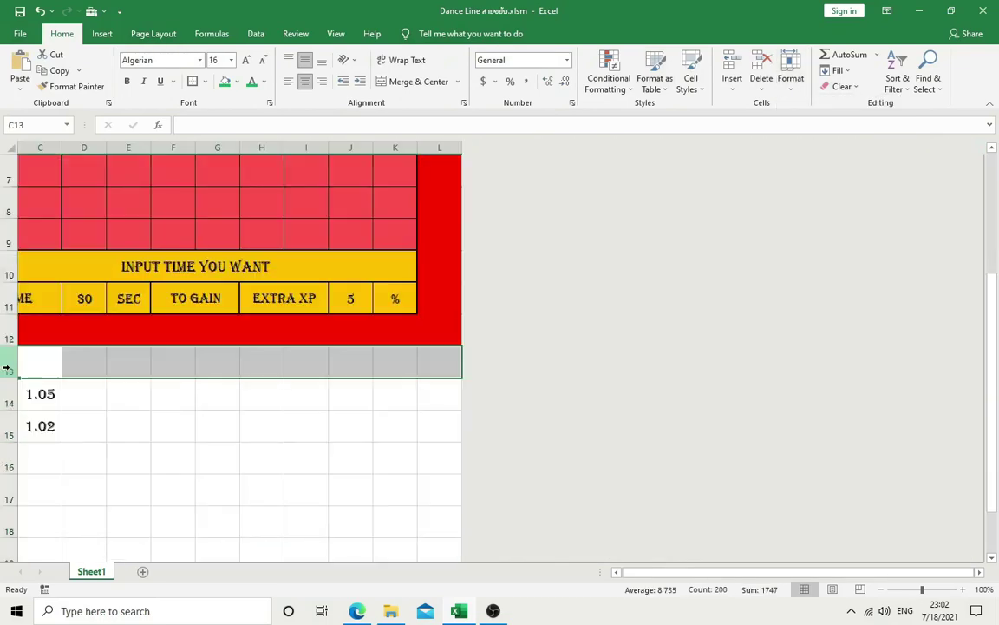
key(ctrl+shift+Down)
key(ctrl+shift+Down)
key(ctrl+shift+Down)
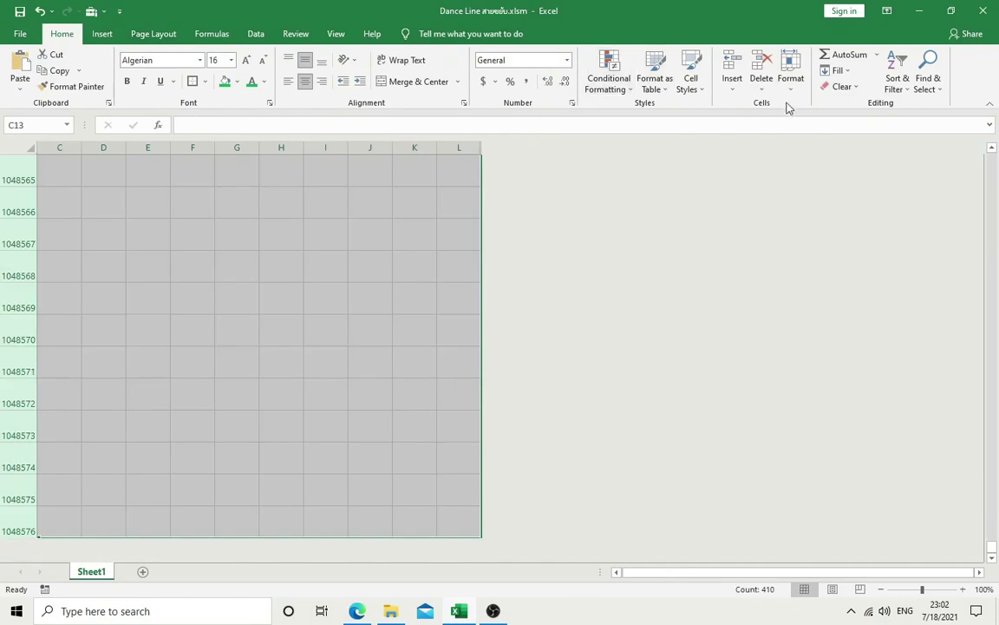
click(789, 83)
mouse_move(792, 222)
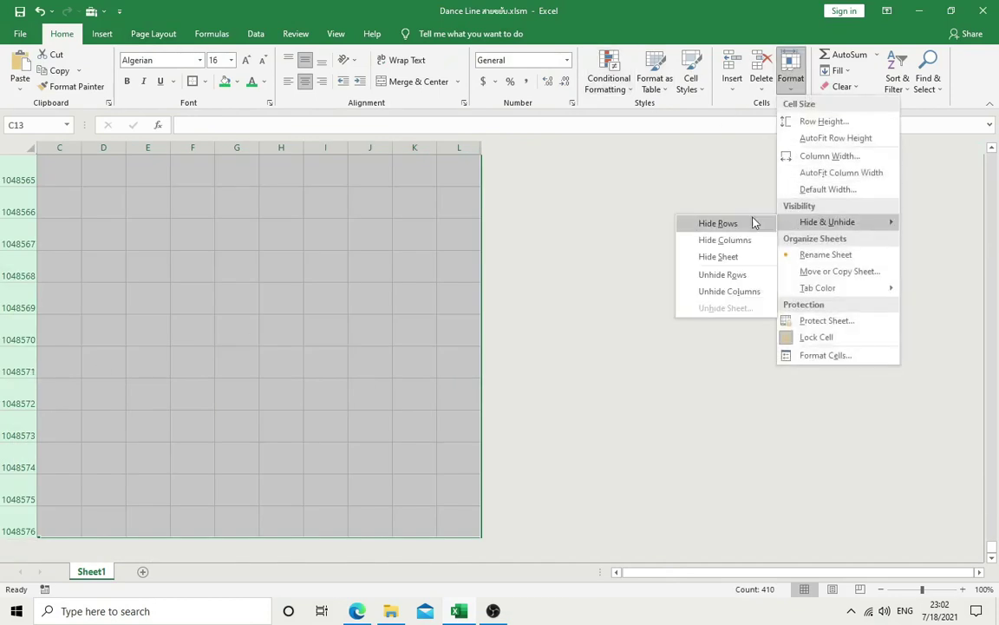
click(753, 223)
Step: Fill the DANCE LINE title row green and run the SET OVER reset
scroll(415, 312, up, 2)
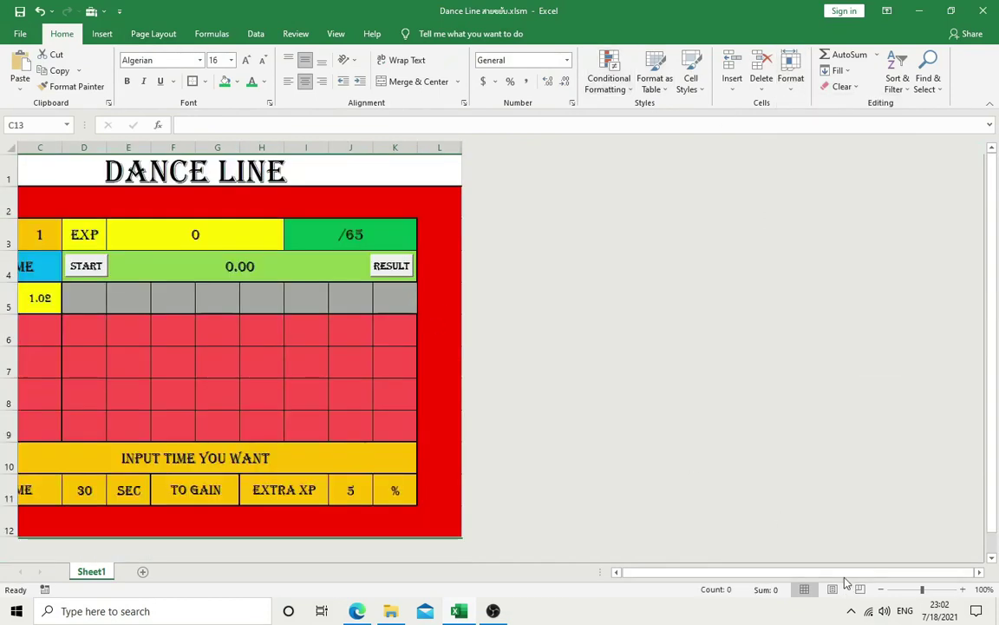
drag(846, 574, 607, 572)
click(339, 174)
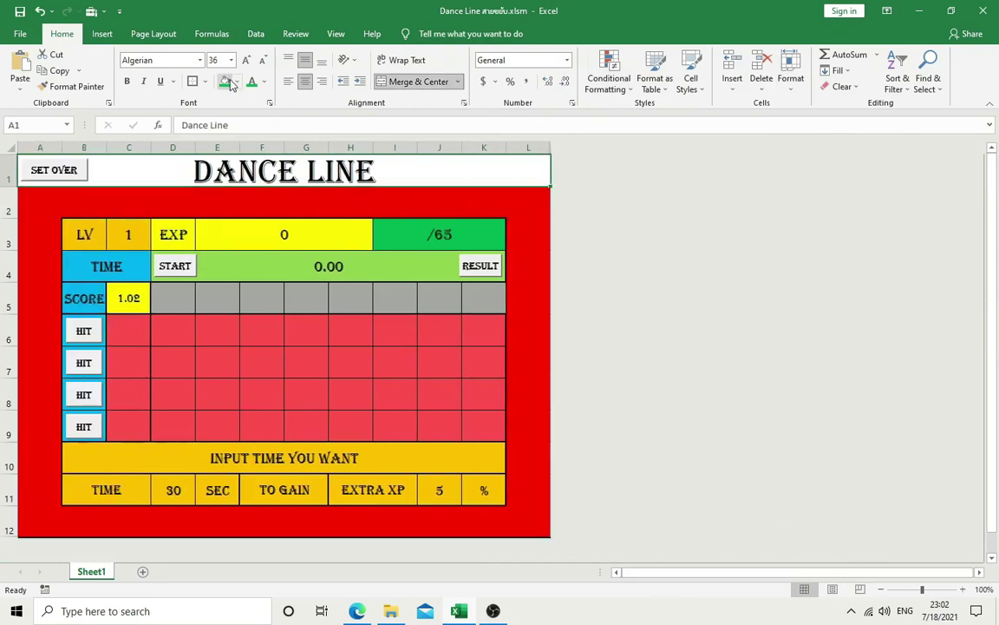
click(228, 80)
click(262, 298)
click(55, 171)
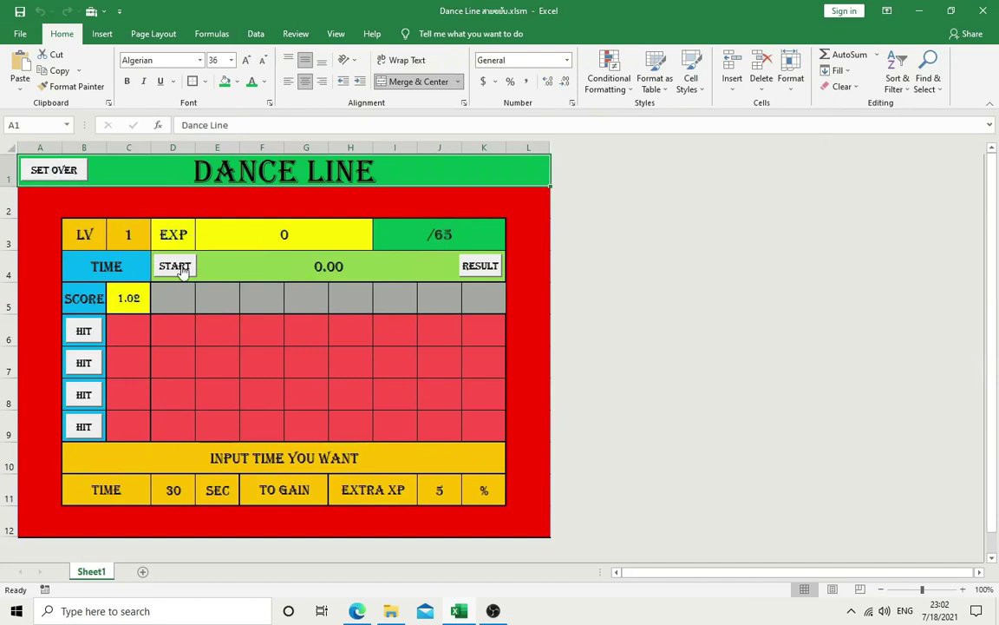
Step: Start a new Dance Line game round with the START button
click(169, 492)
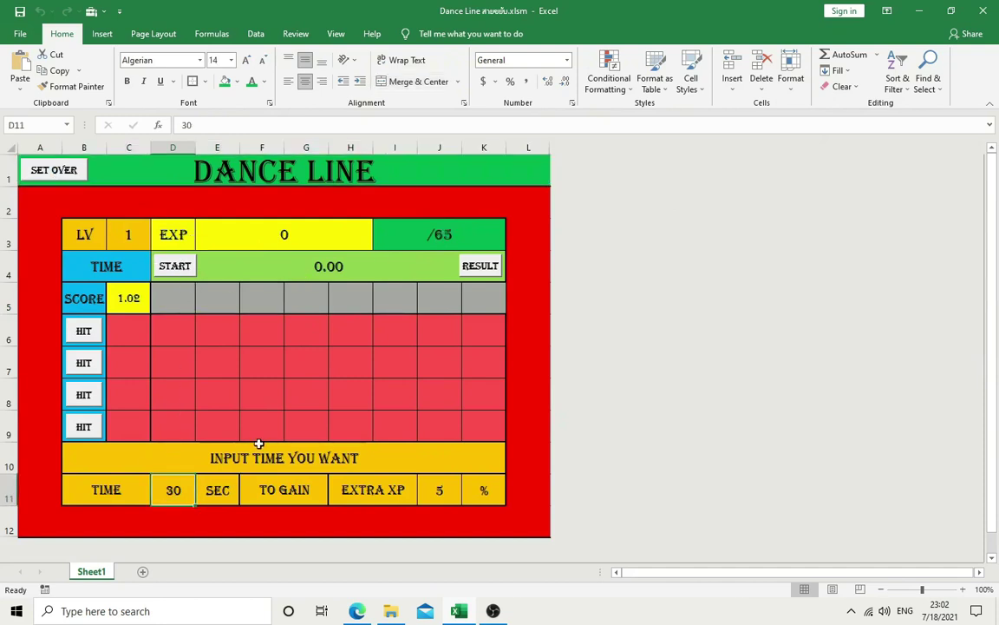
click(305, 373)
click(175, 266)
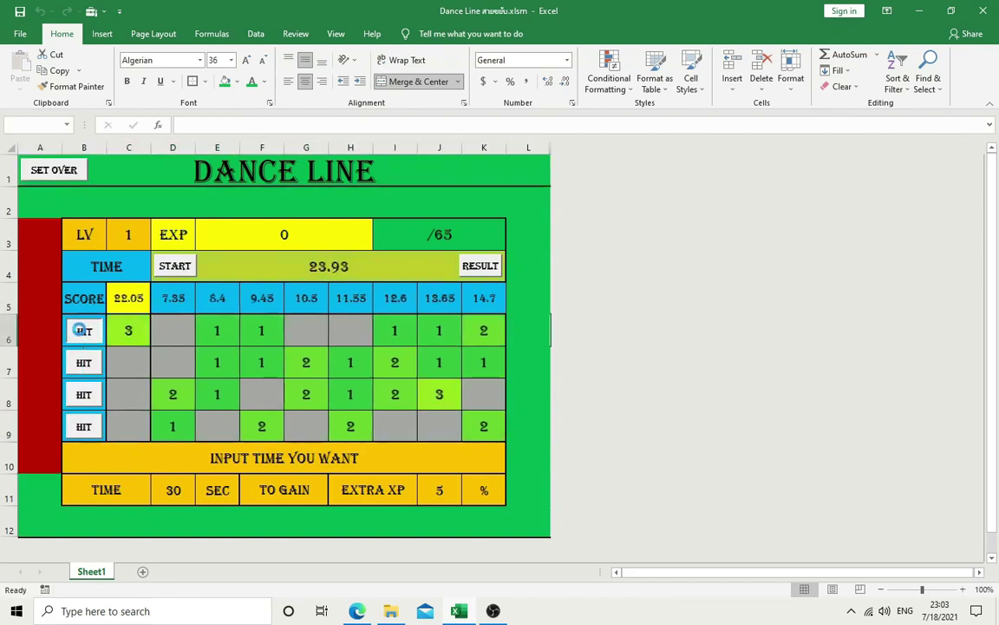
Step: Hit the notes on the row 6–9 lanes until the timer reaches 0.00, scoring 160.7
click(85, 395)
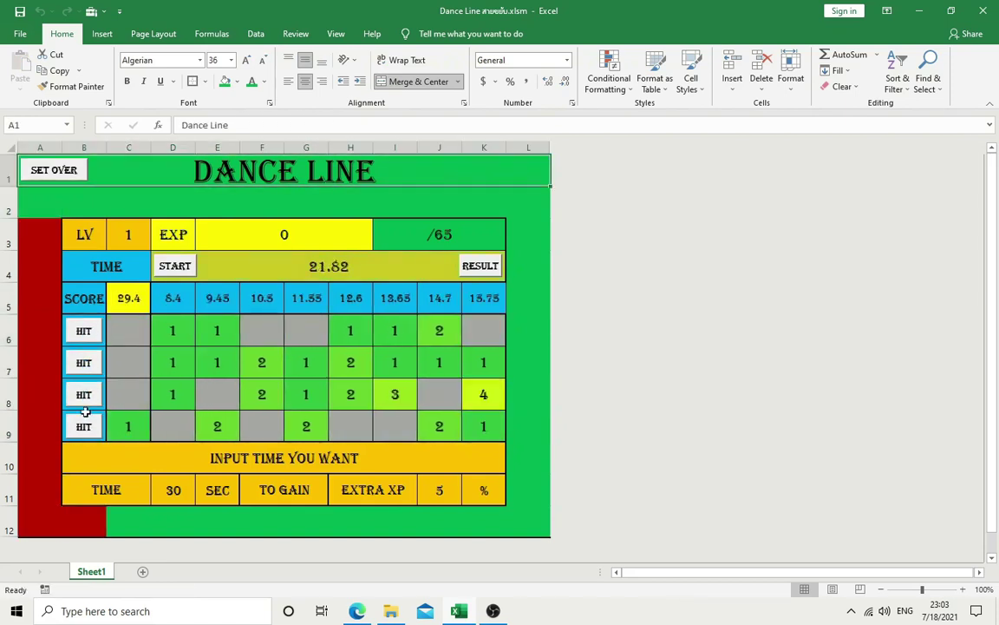
click(85, 381)
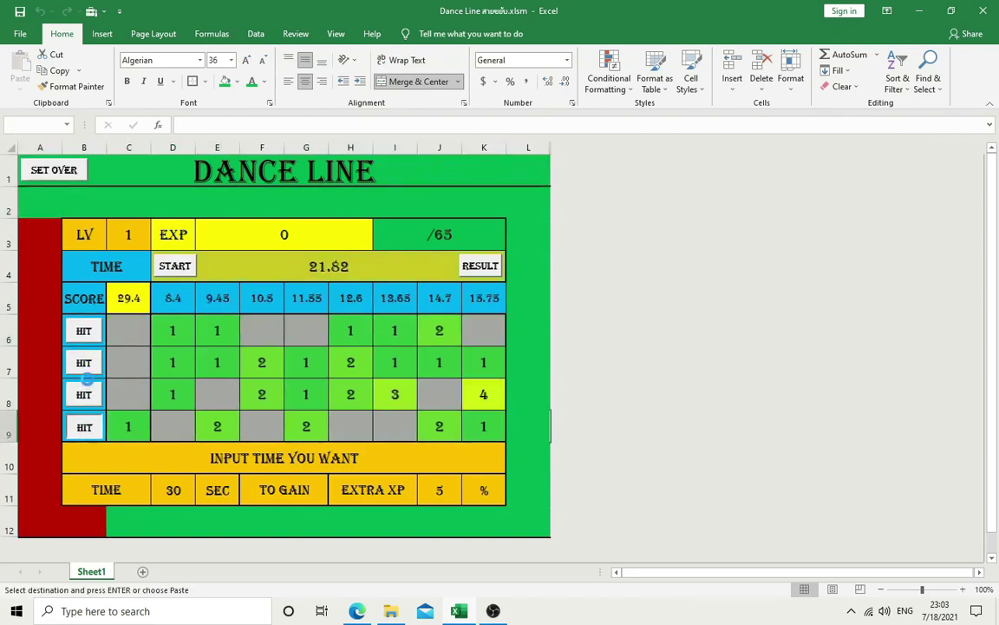
click(83, 331)
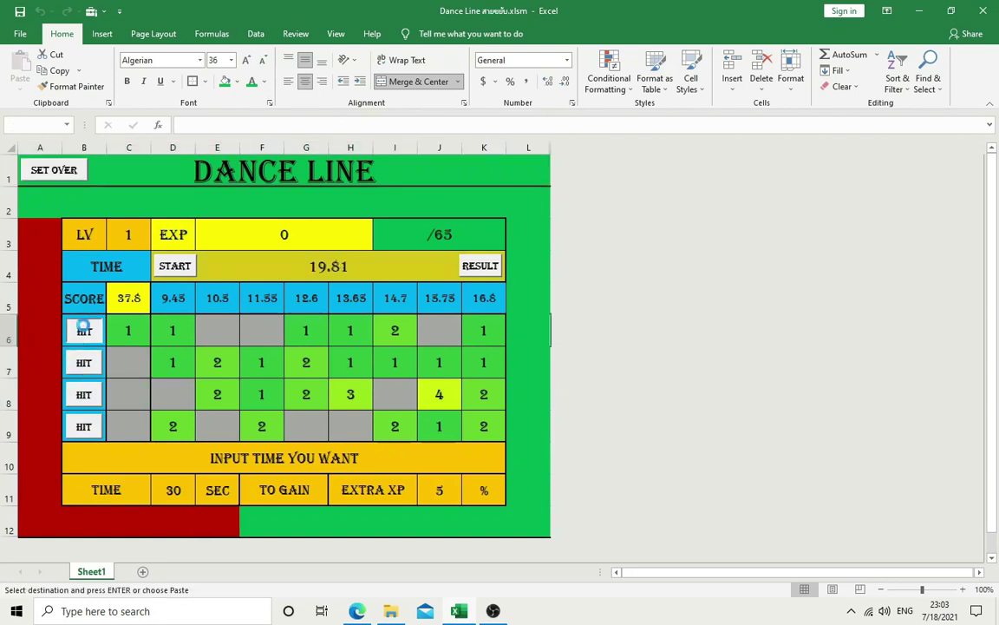
click(83, 396)
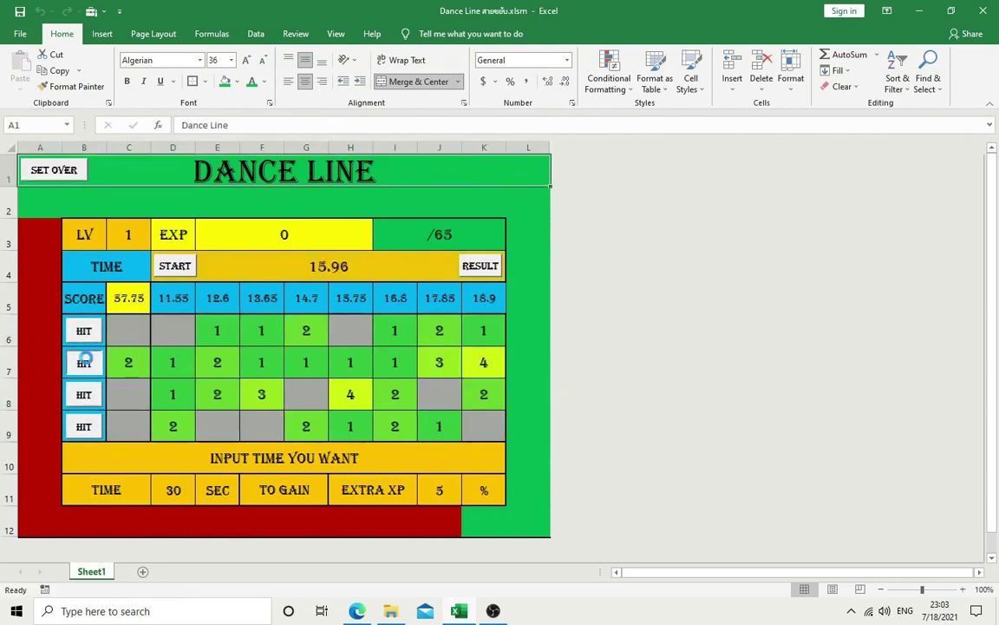
click(85, 395)
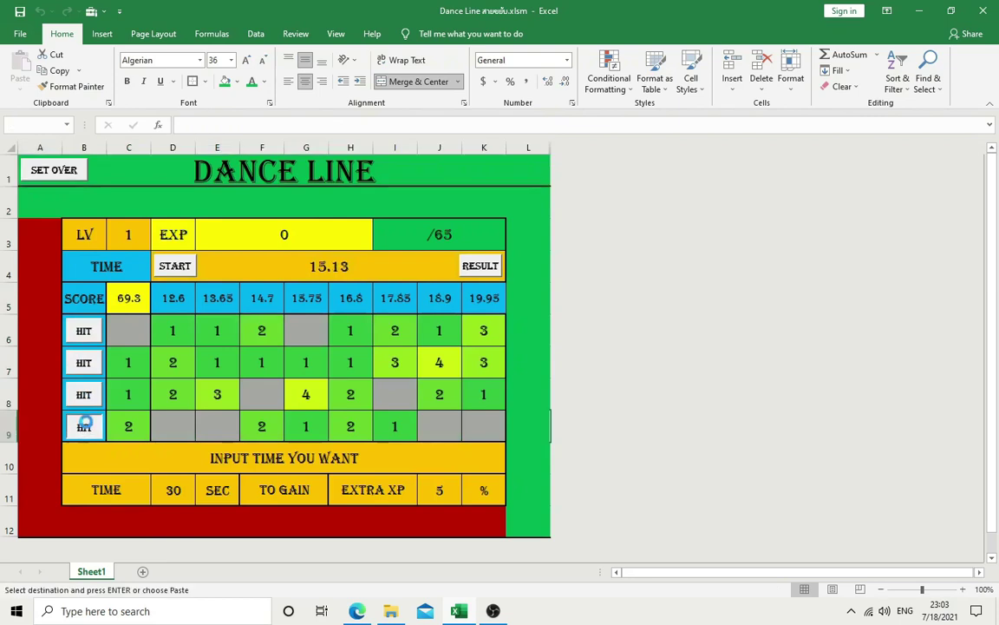
click(84, 362)
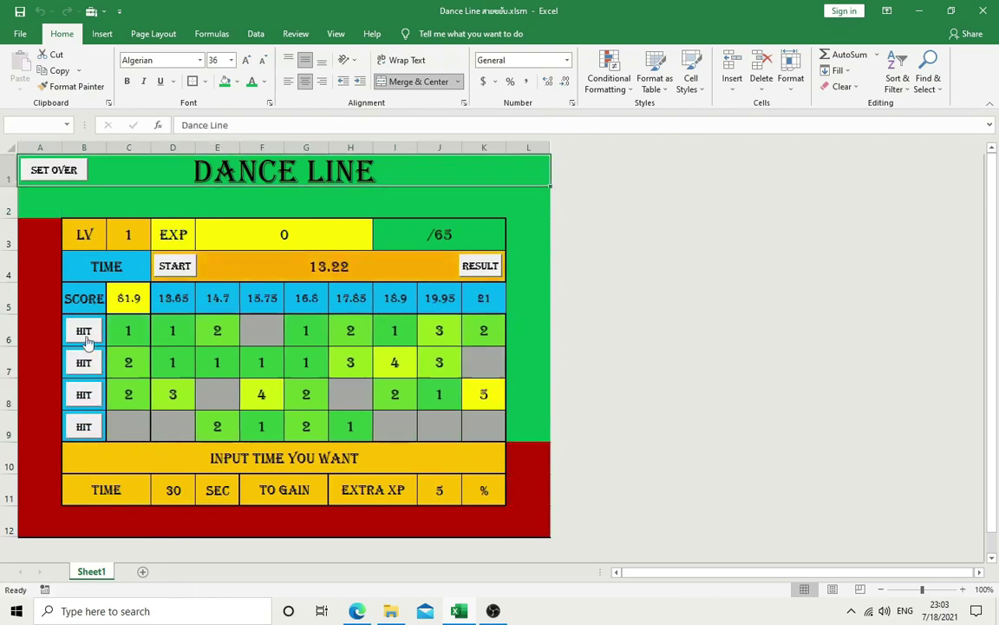
click(84, 394)
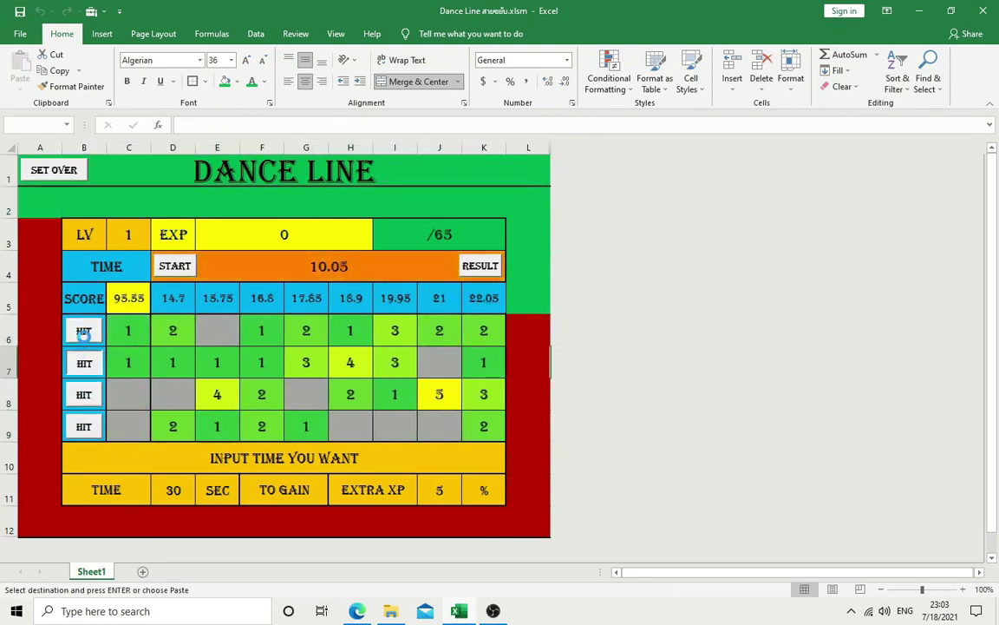
click(83, 330)
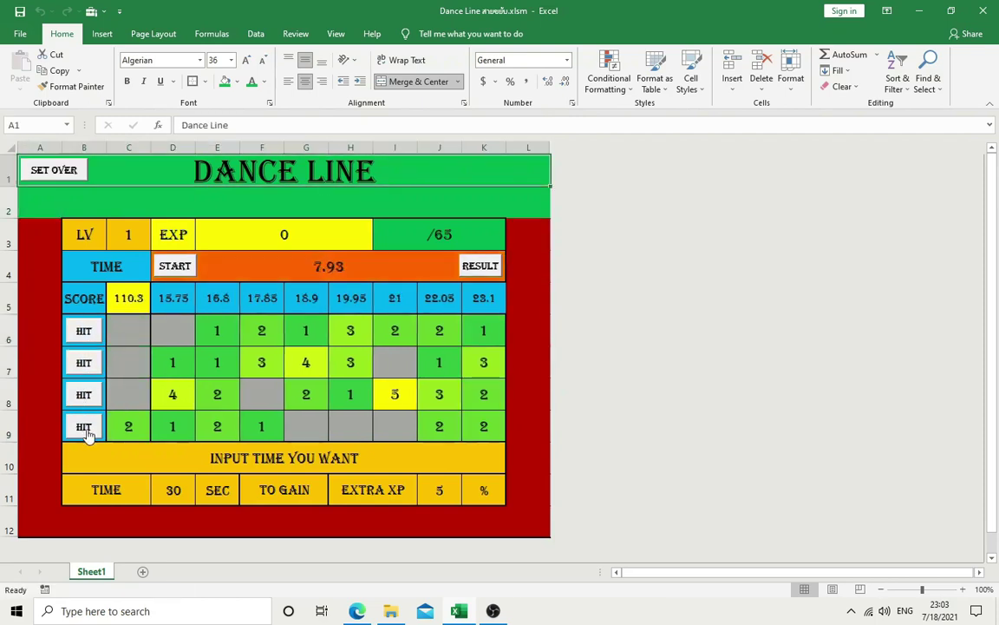
click(85, 425)
click(84, 395)
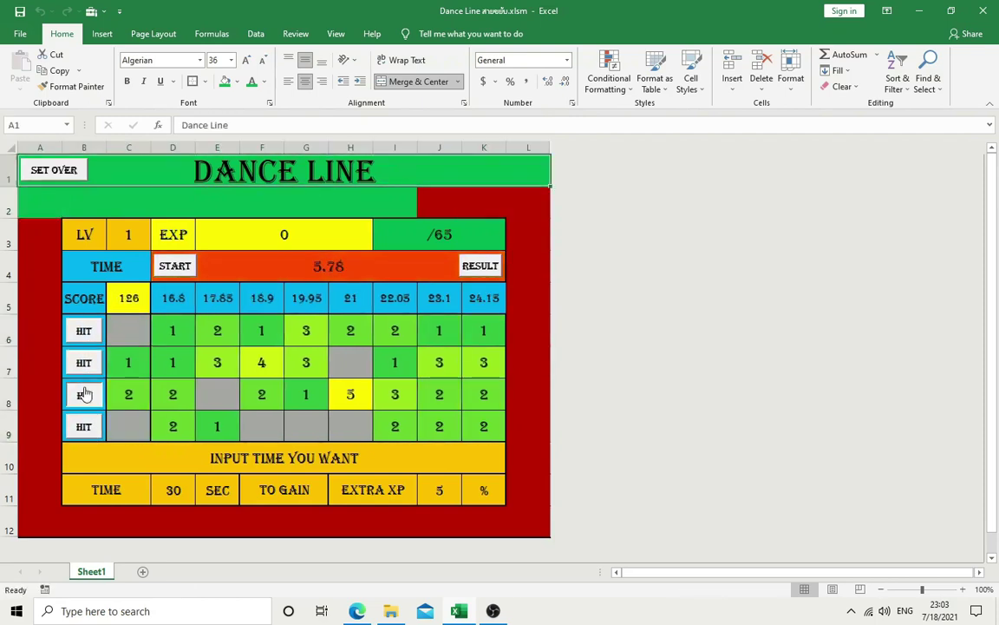
click(84, 371)
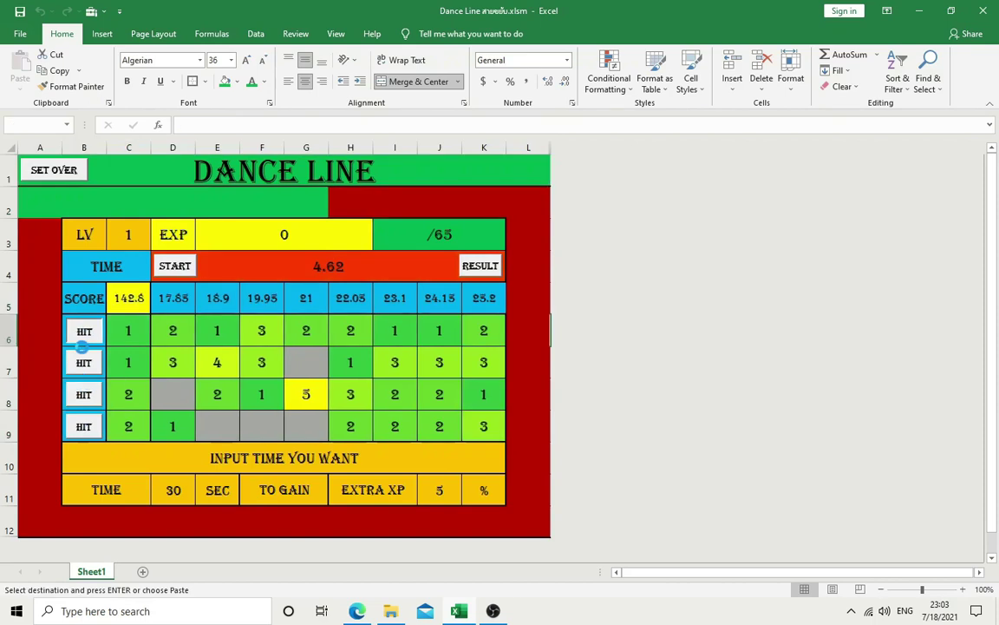
click(84, 426)
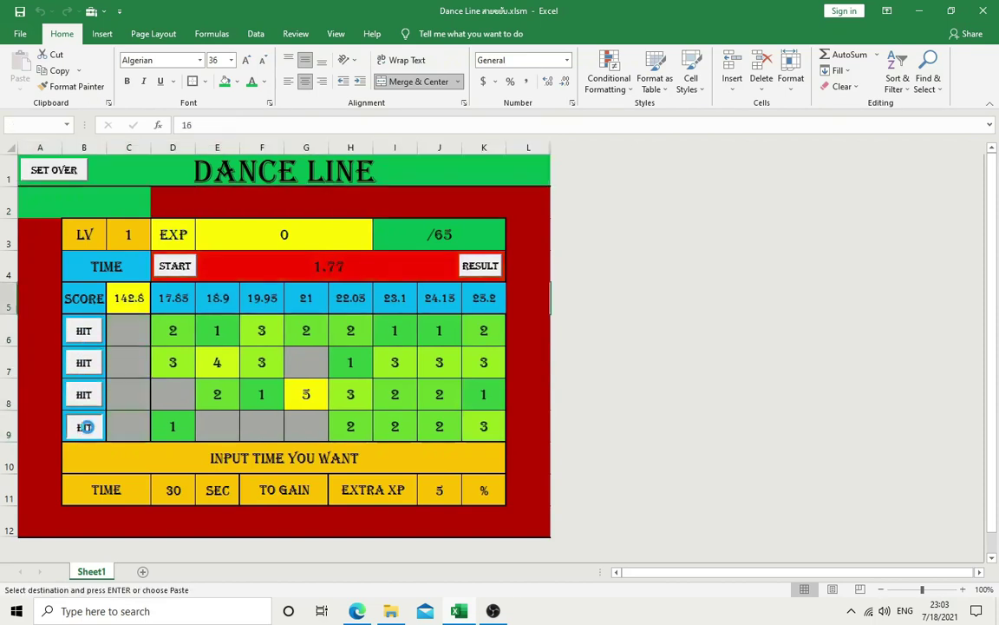
click(83, 425)
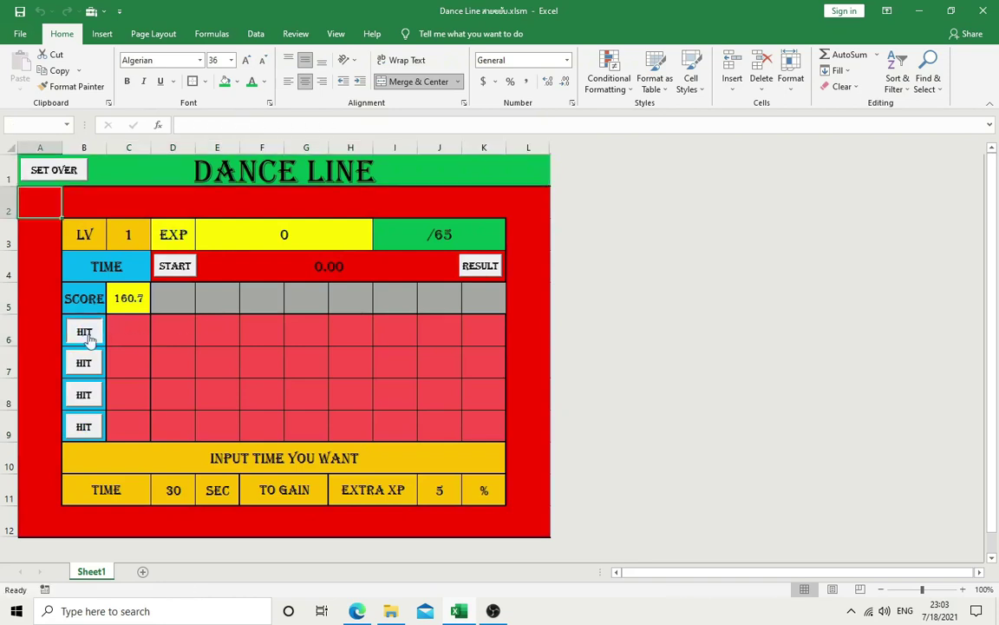
Step: Tally the round with RESULT, reaching LV 2 with 95.65 of 140 EXP
click(84, 366)
click(84, 341)
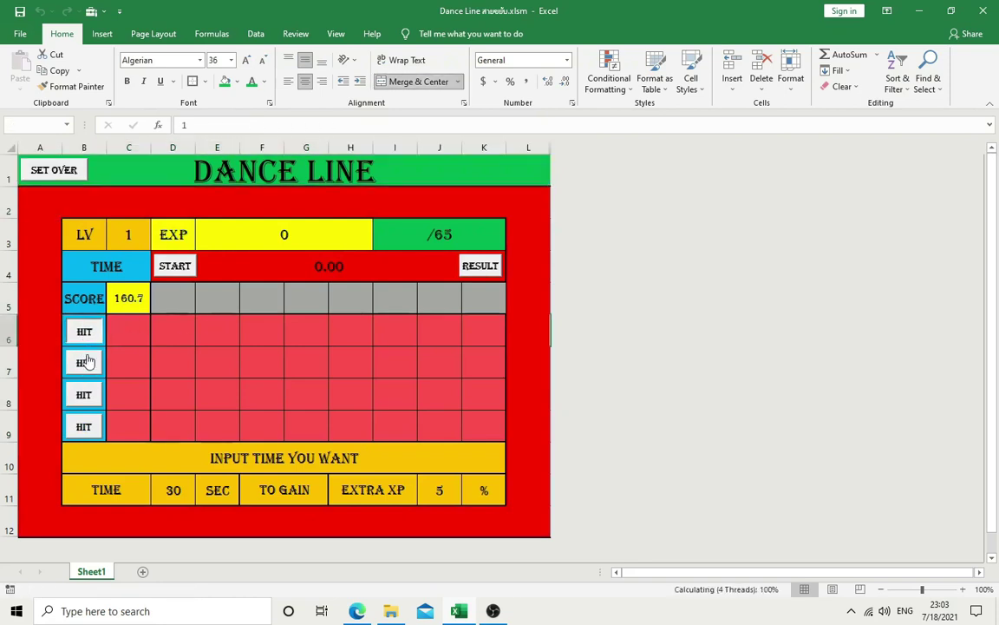
click(478, 275)
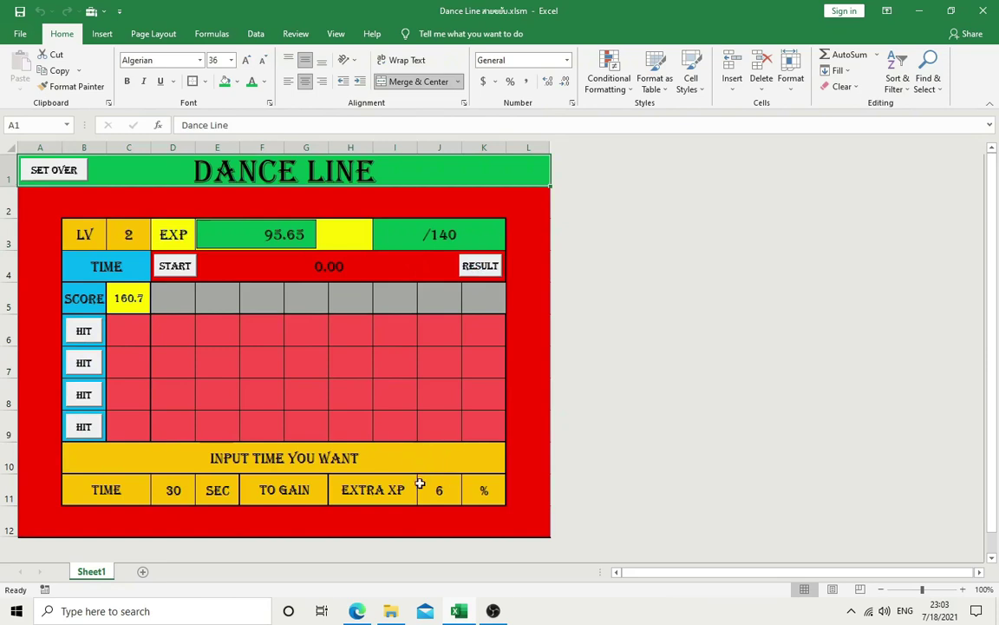
Step: Set the game time in D11 to 45 seconds for 7% extra XP
click(177, 484)
text(100)
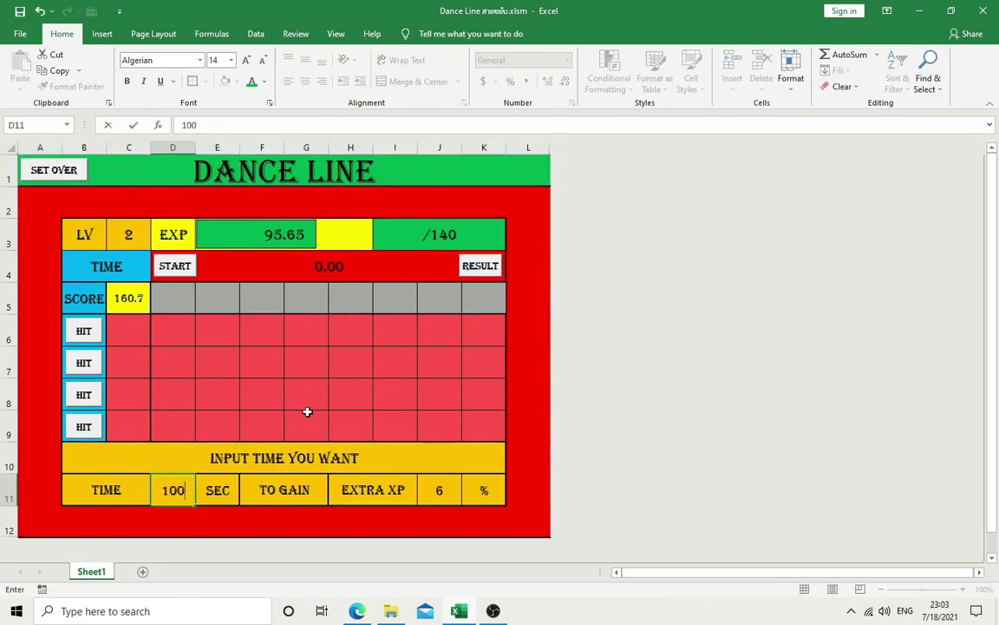
key(Return)
click(173, 490)
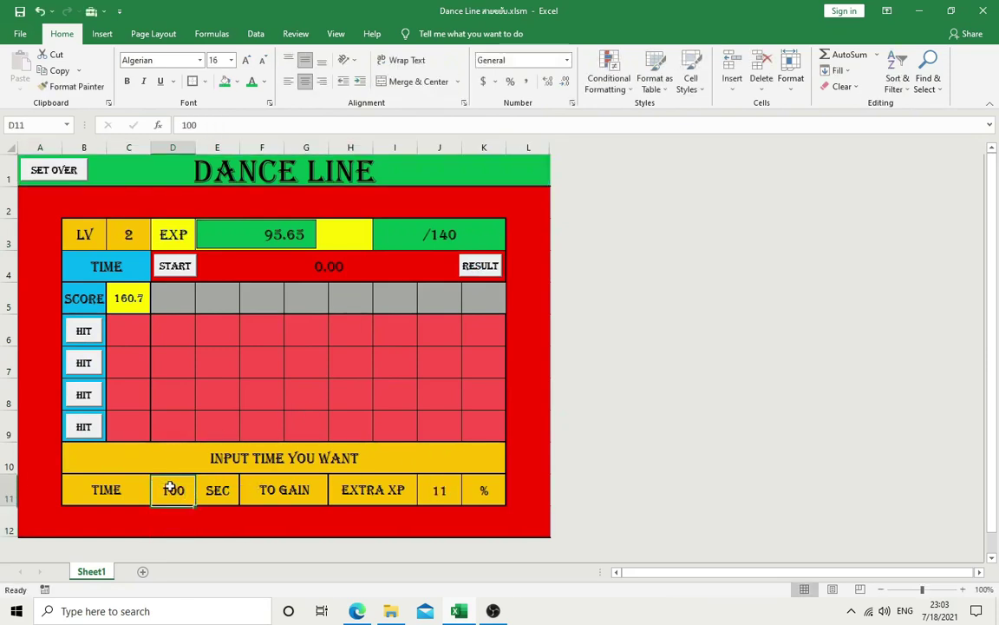
text(45)
key(Return)
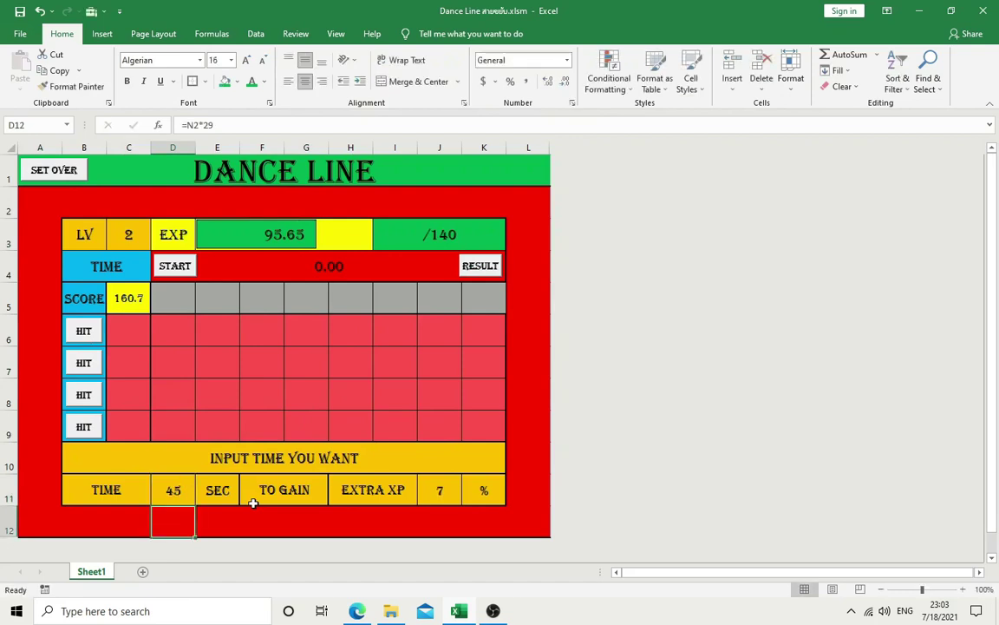
click(201, 363)
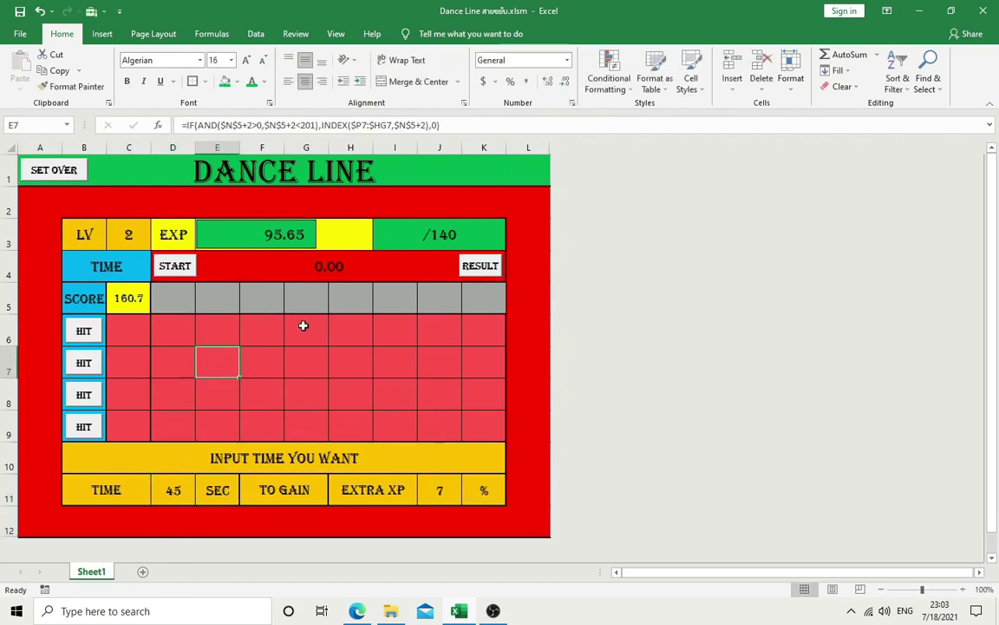
Step: Start a 45-second round and hit notes in rows 6–9 until time runs out, scoring 247.2
click(176, 266)
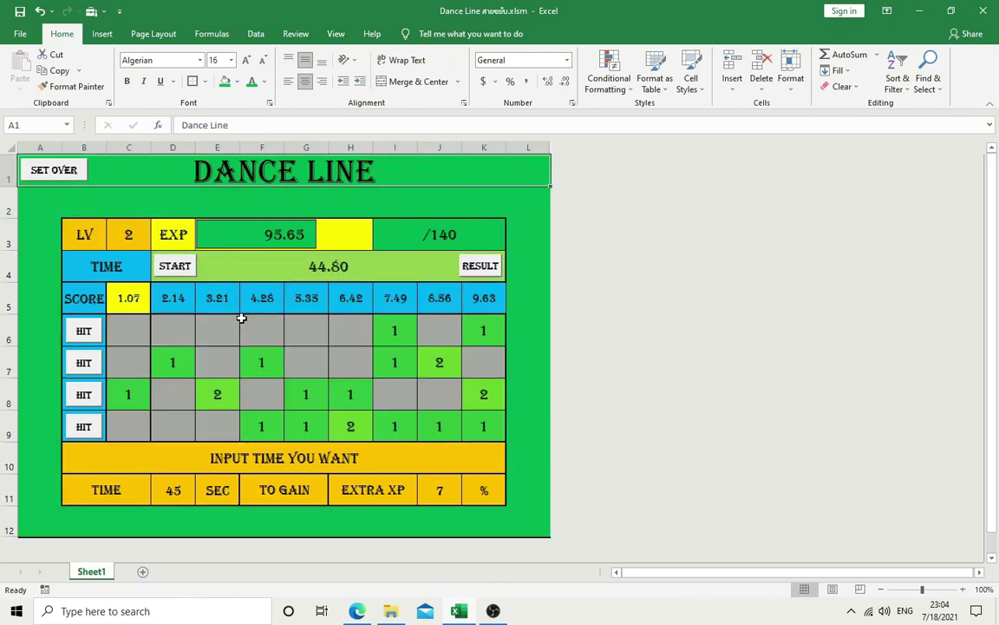
click(82, 362)
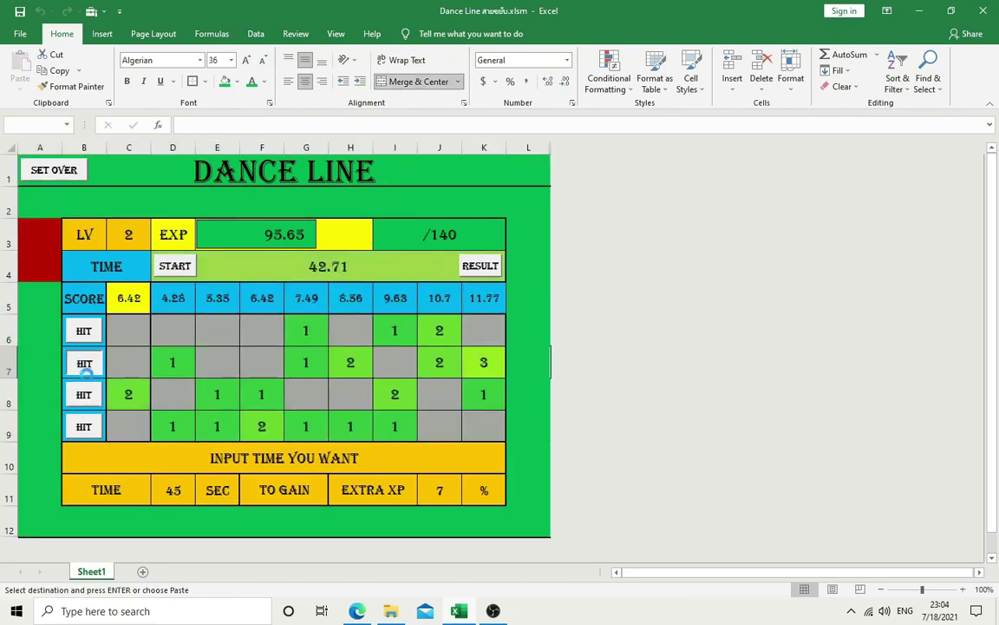
click(83, 392)
click(82, 362)
click(84, 425)
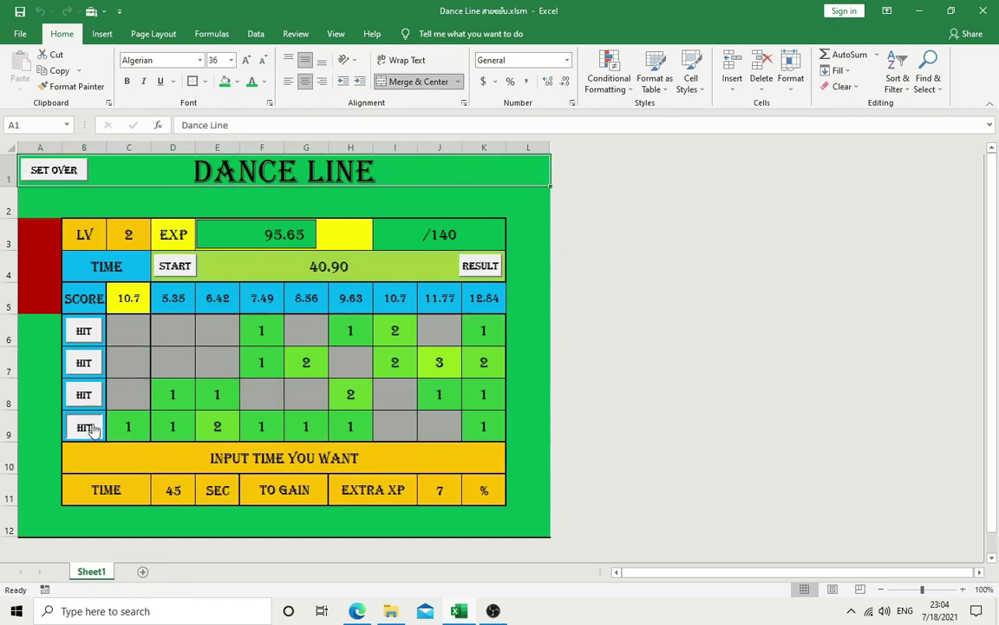
click(84, 395)
click(87, 426)
click(81, 393)
click(83, 425)
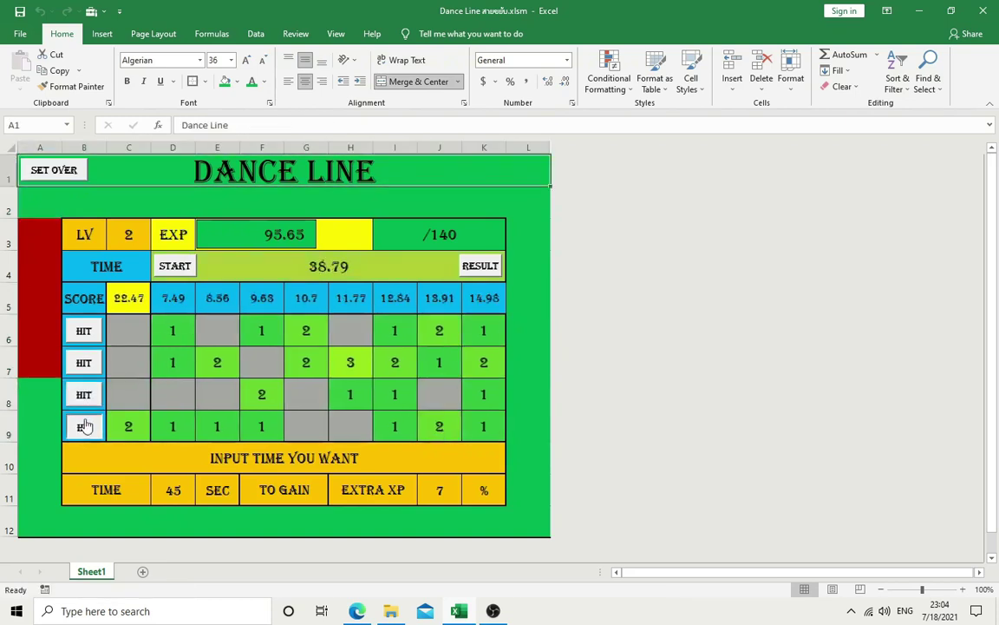
click(85, 362)
click(85, 333)
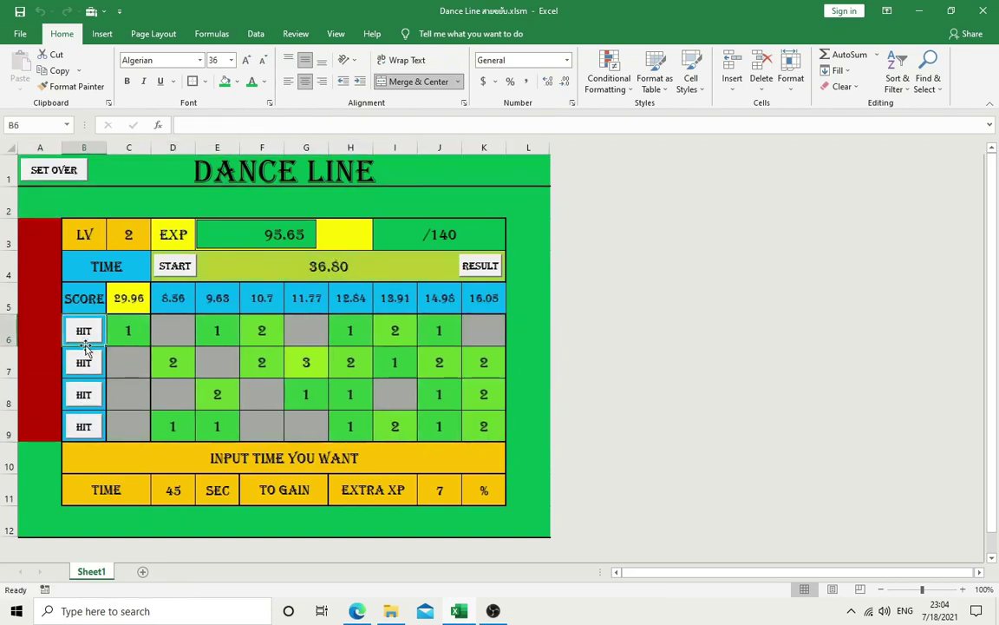
click(85, 362)
click(83, 425)
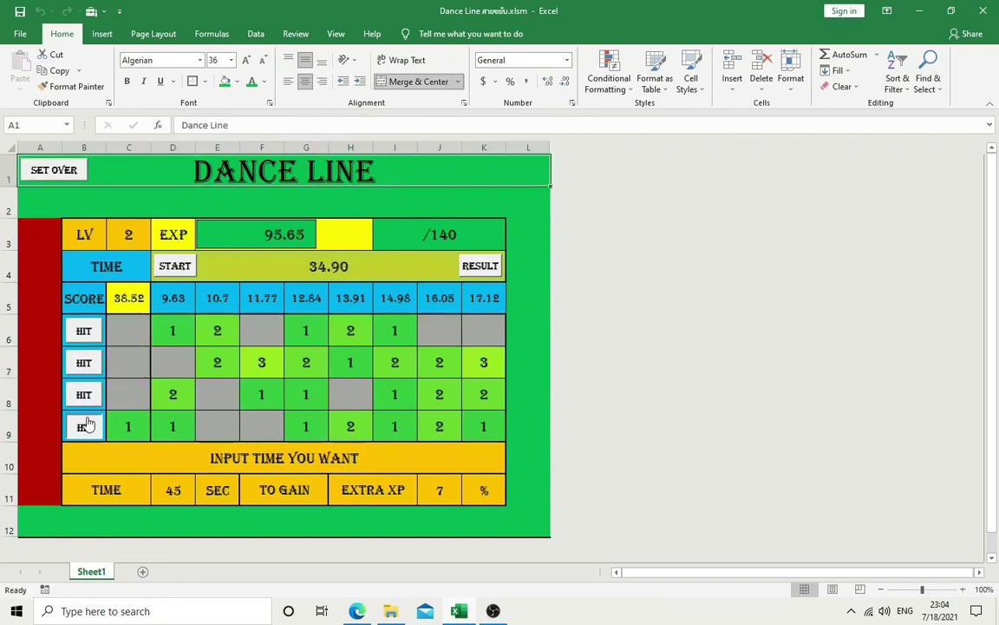
click(83, 395)
click(80, 393)
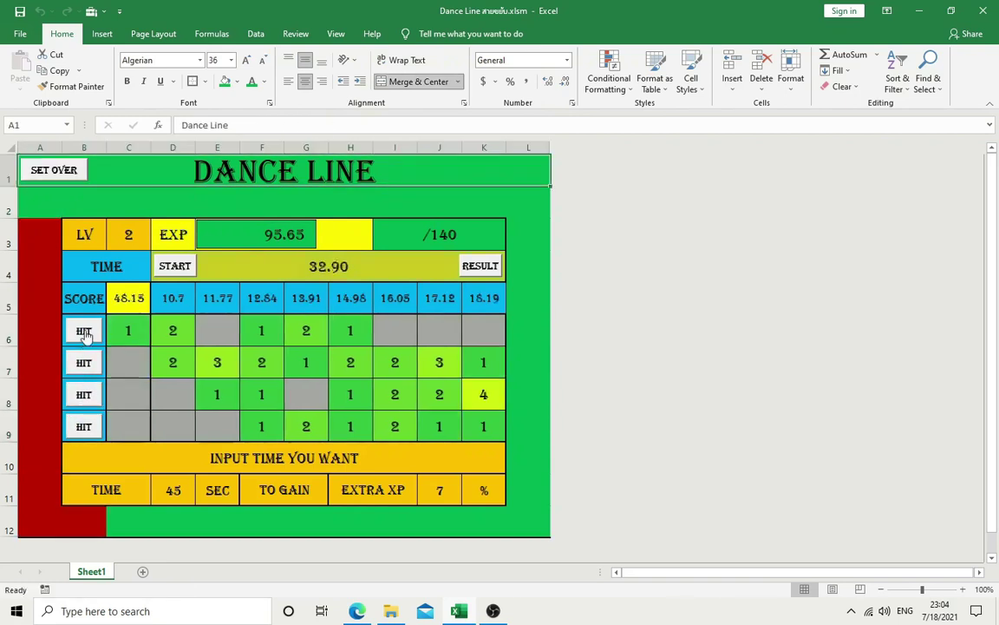
click(84, 332)
click(82, 363)
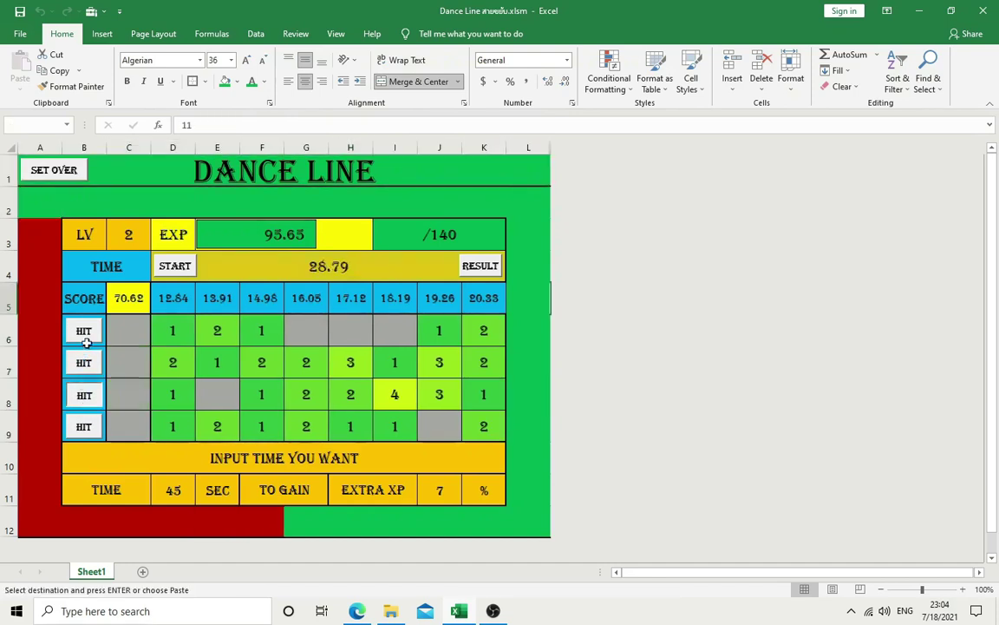
click(84, 331)
click(84, 363)
click(81, 393)
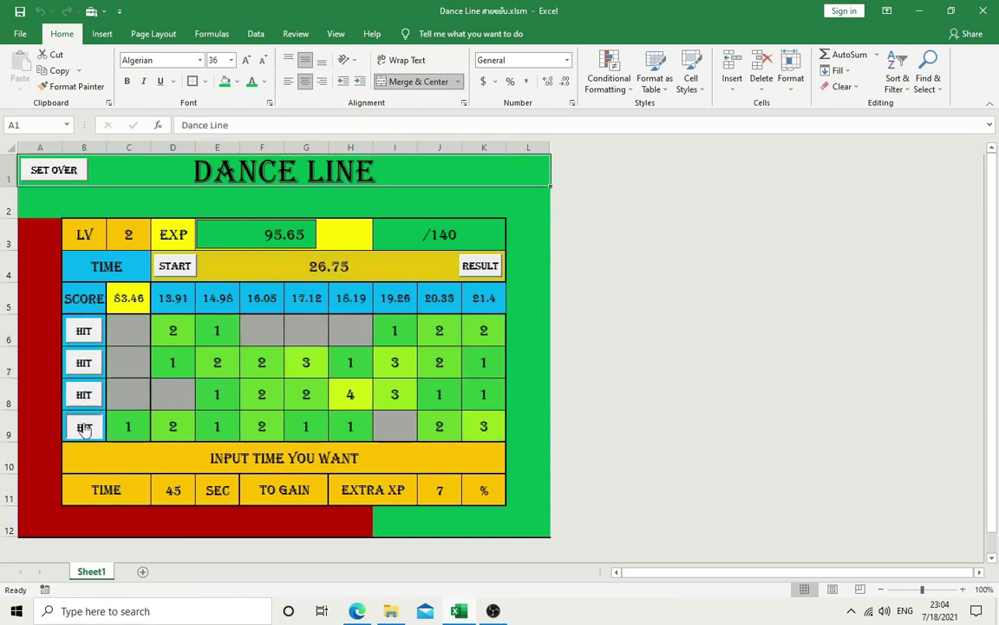
click(83, 425)
click(83, 361)
click(82, 329)
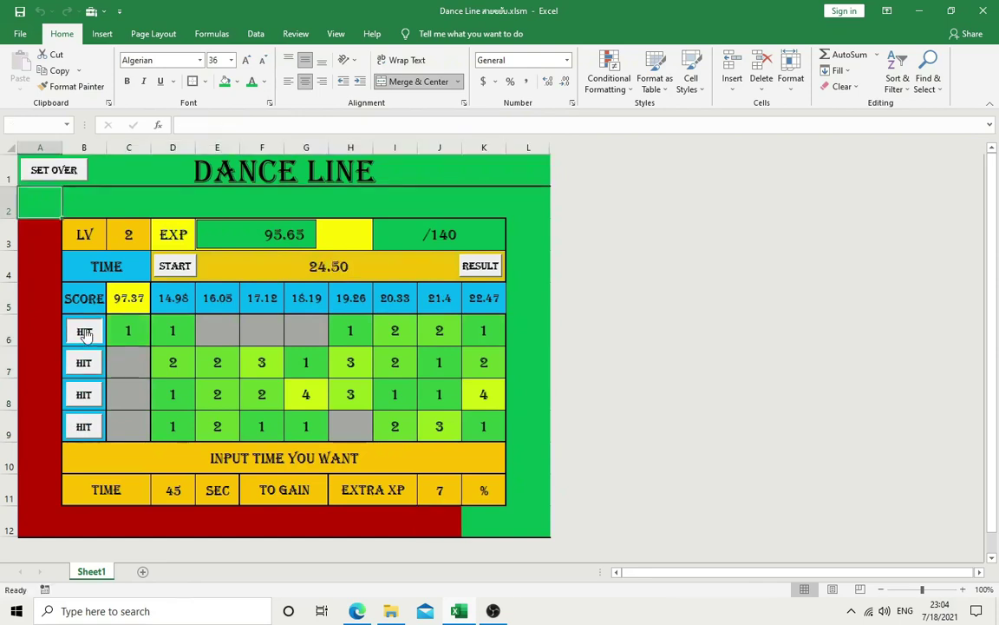
click(83, 330)
click(84, 362)
click(85, 393)
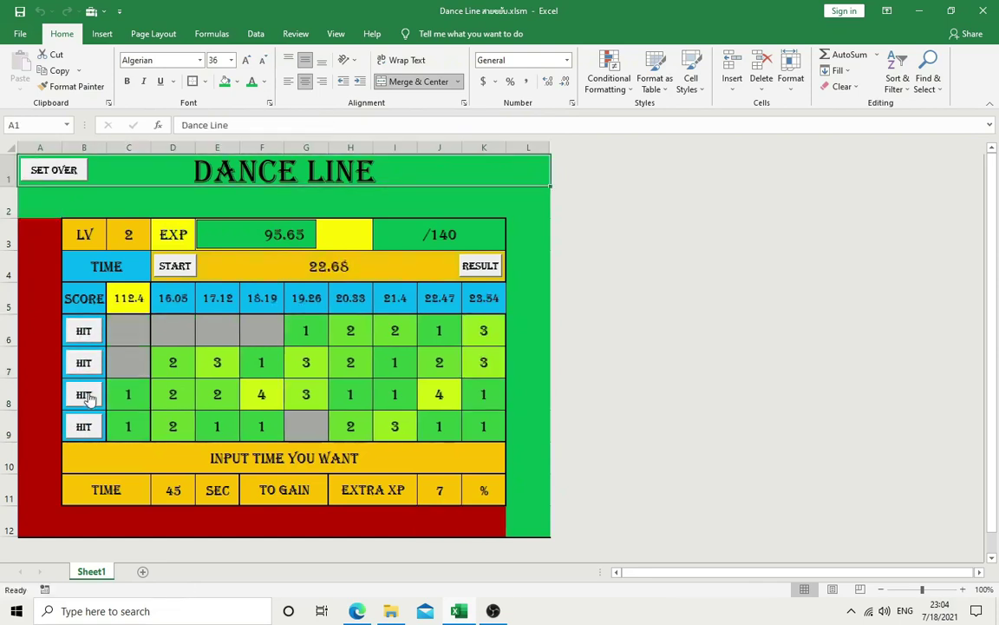
click(82, 425)
click(84, 427)
click(83, 394)
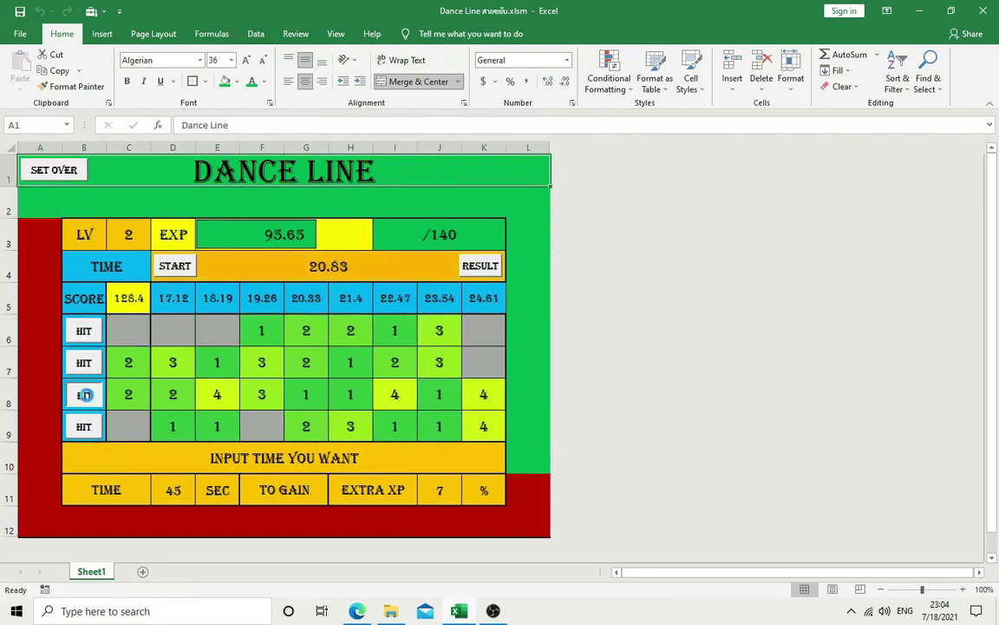
click(84, 362)
click(85, 394)
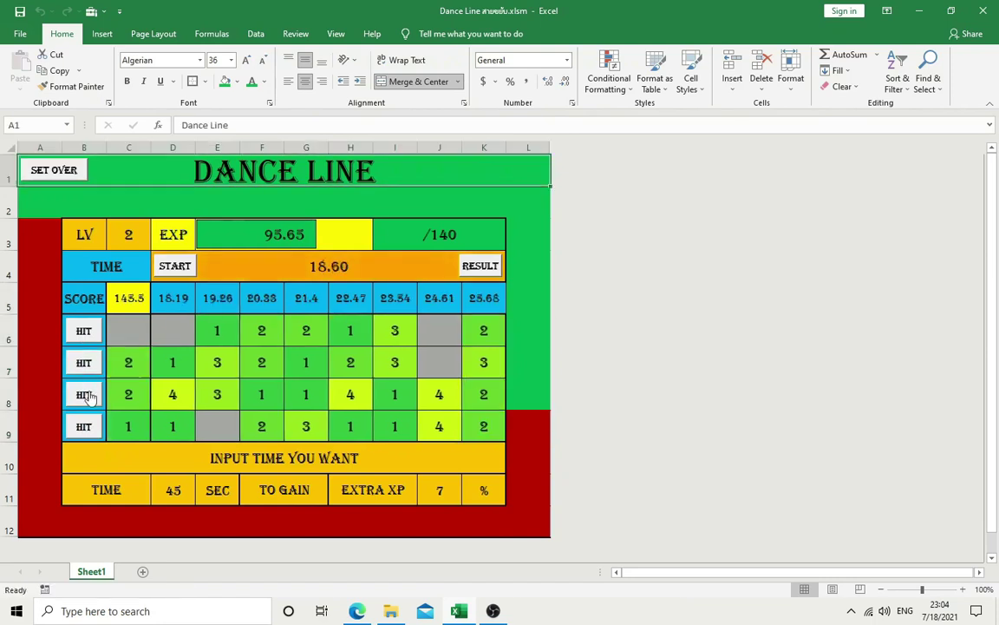
click(87, 393)
click(85, 363)
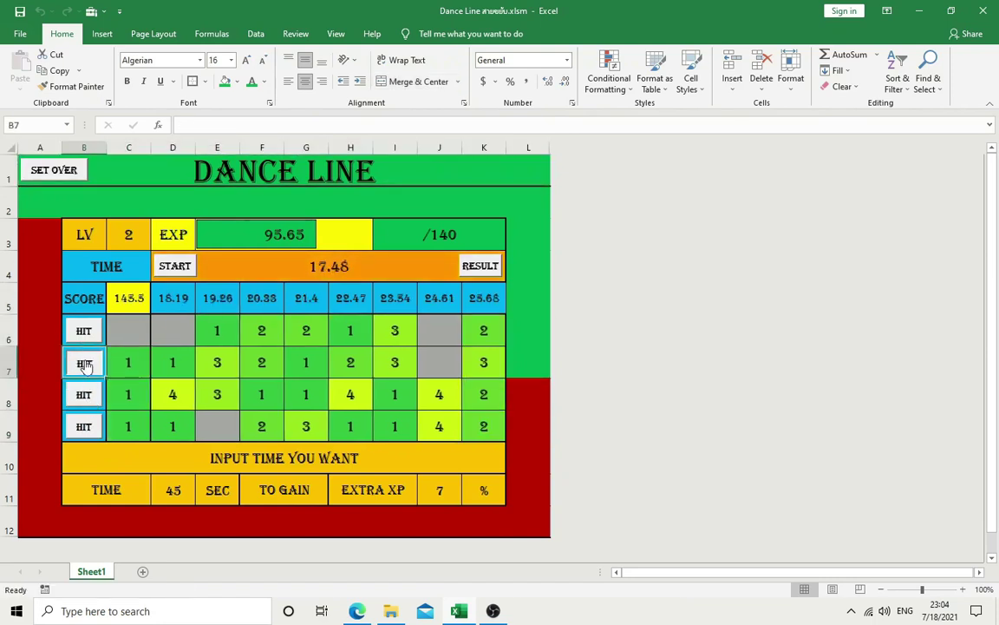
click(85, 393)
click(84, 425)
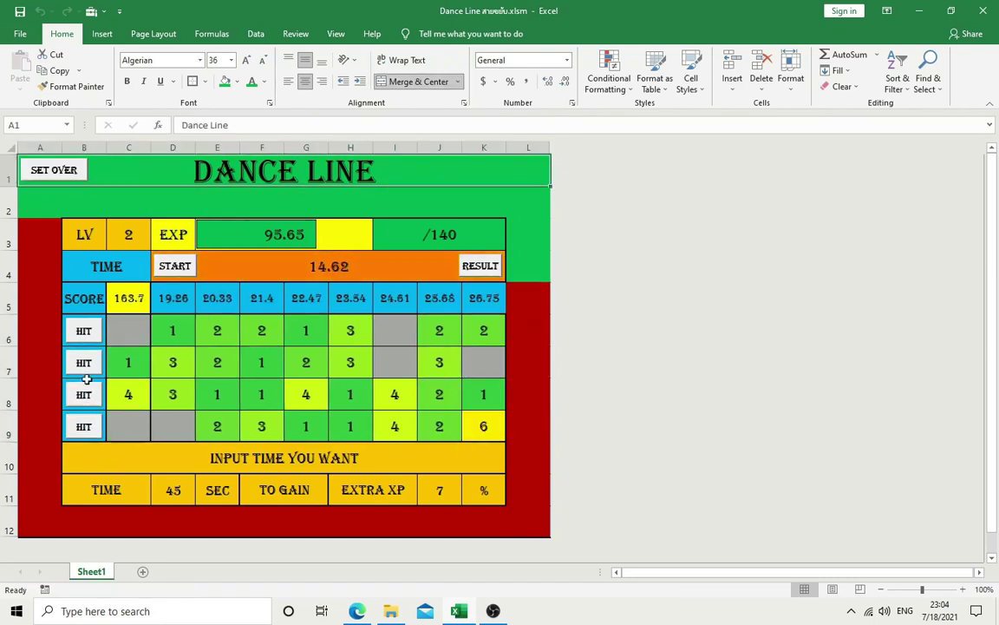
click(84, 392)
click(85, 395)
click(86, 364)
click(87, 392)
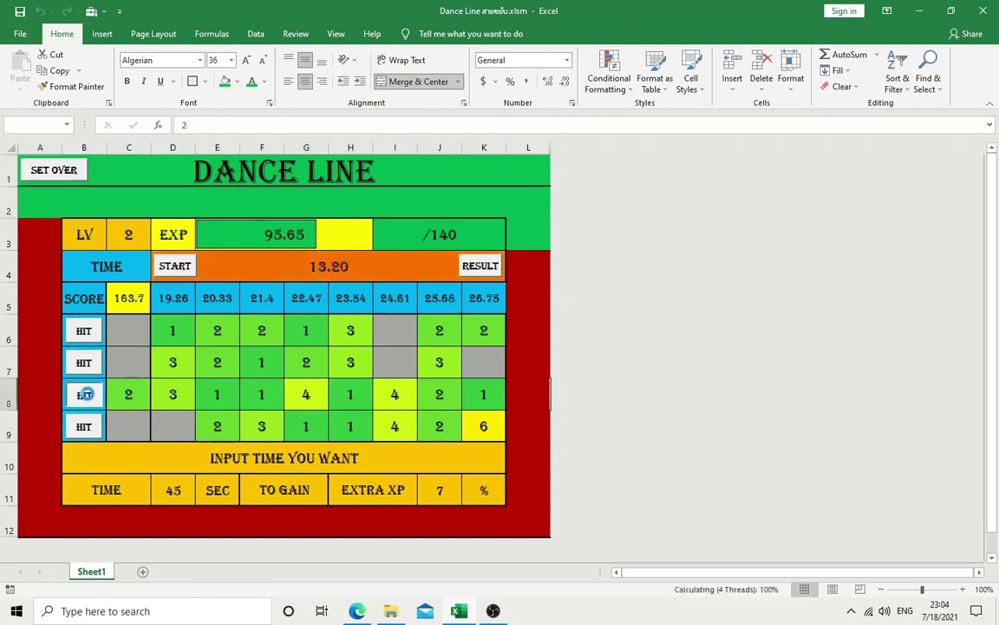
click(87, 398)
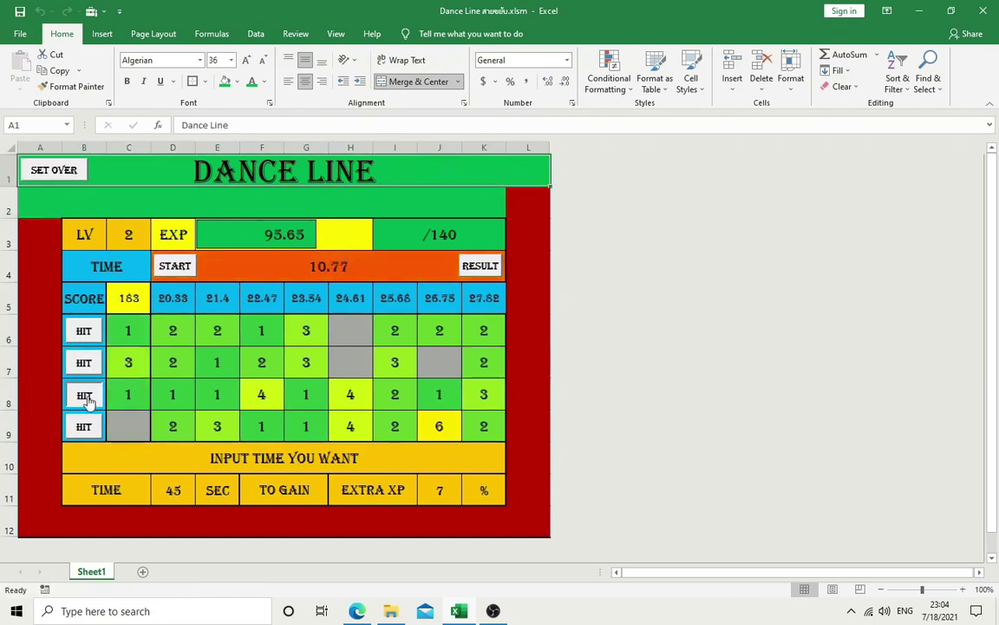
click(87, 369)
click(84, 331)
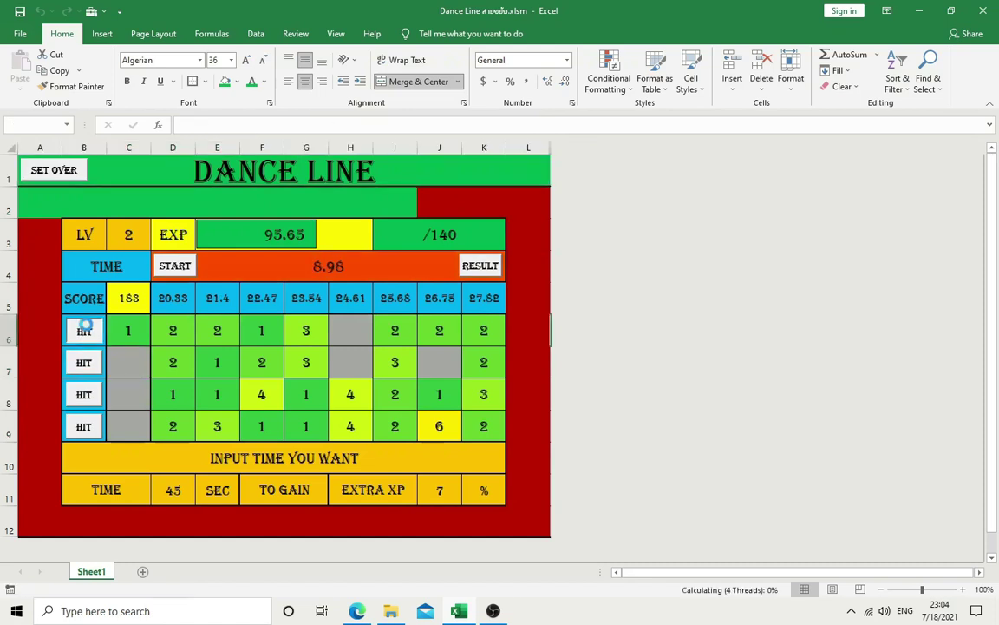
click(84, 333)
click(84, 362)
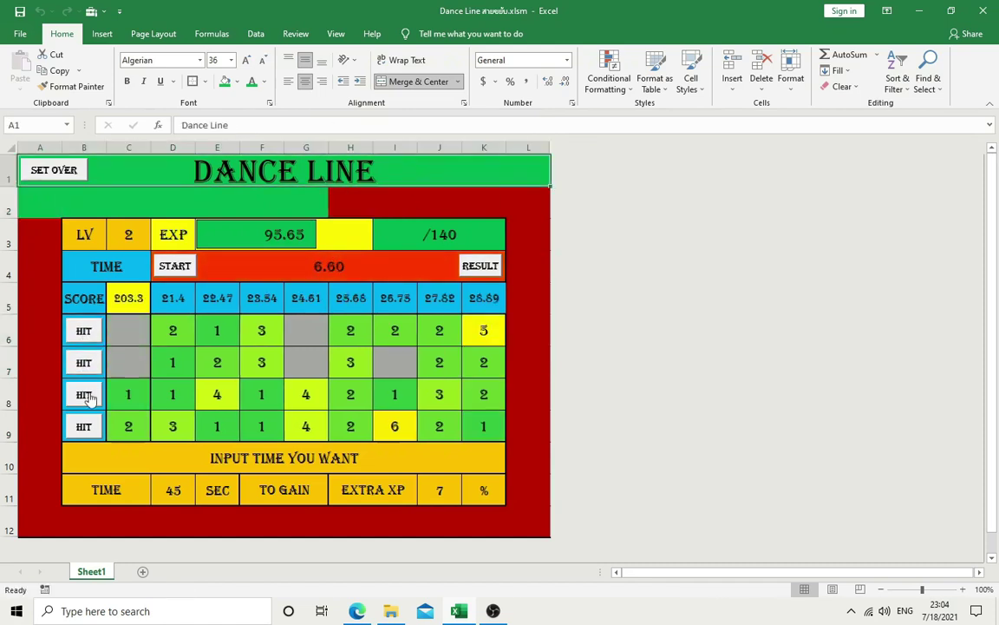
click(85, 394)
click(87, 426)
click(87, 427)
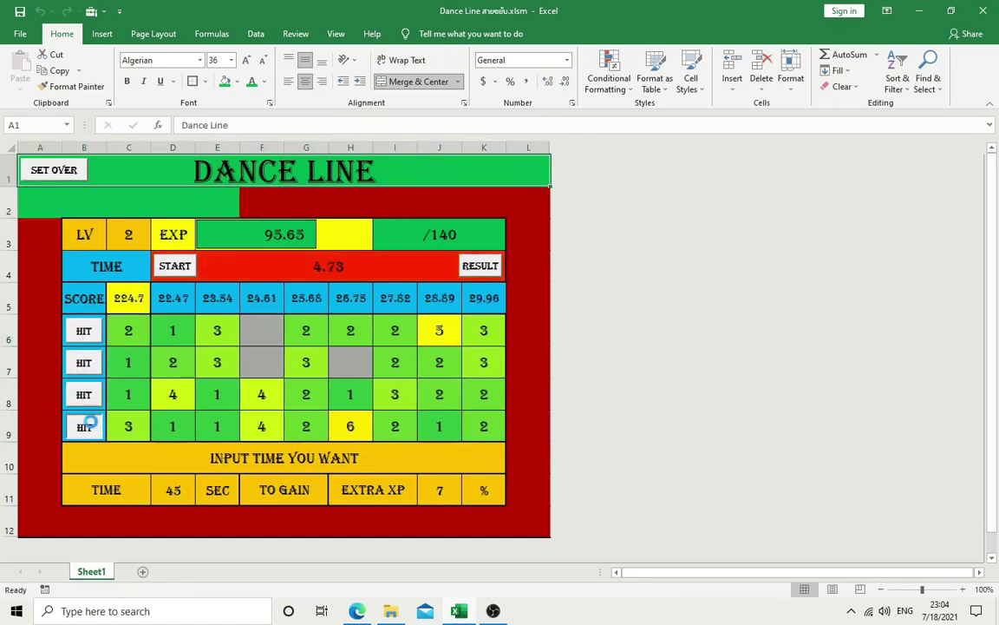
double_click(87, 427)
click(89, 399)
click(85, 363)
click(85, 331)
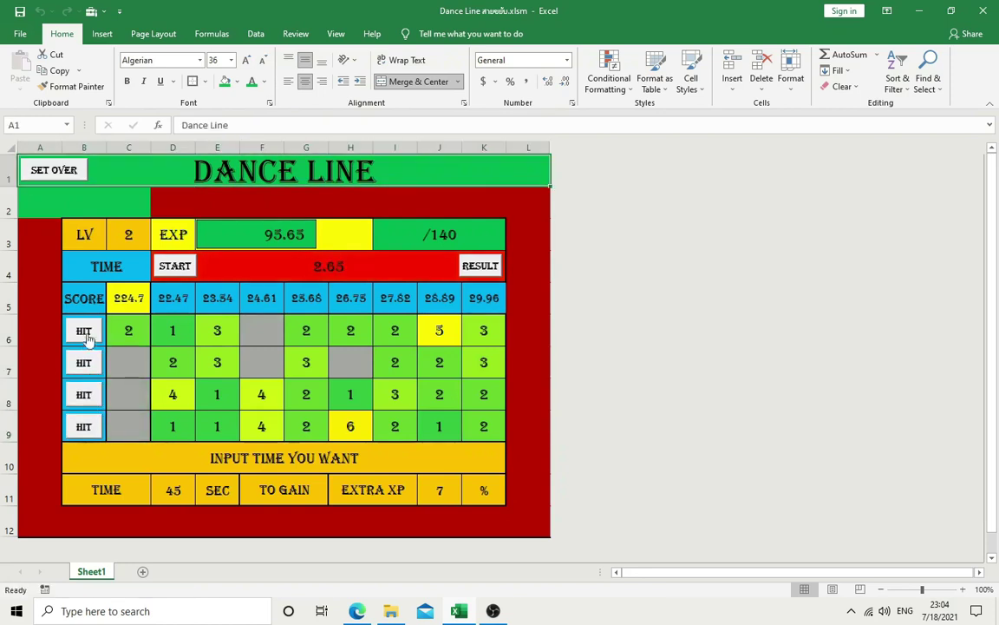
click(84, 332)
click(83, 363)
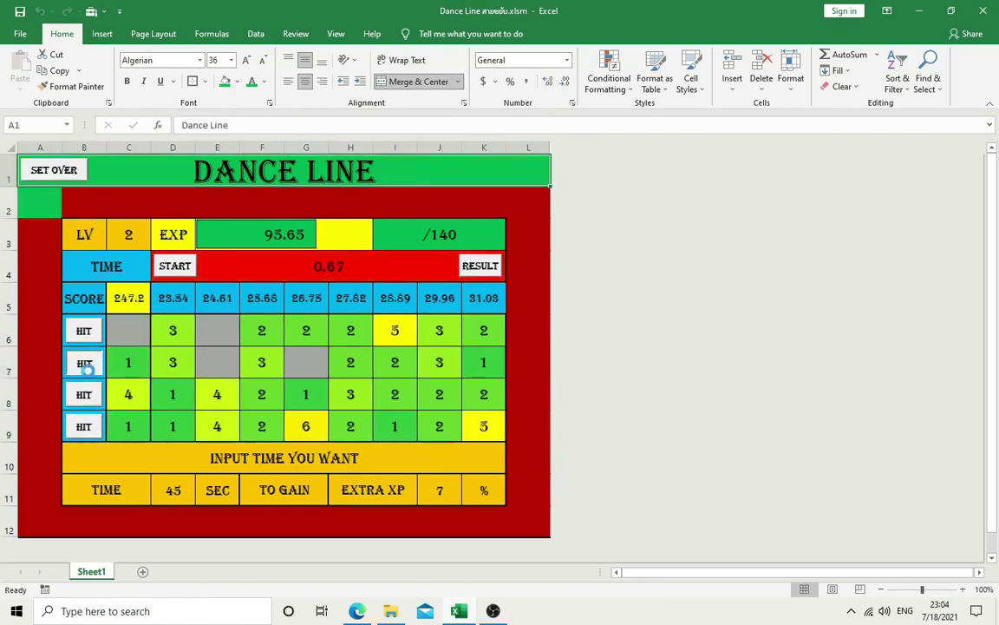
click(83, 362)
click(85, 395)
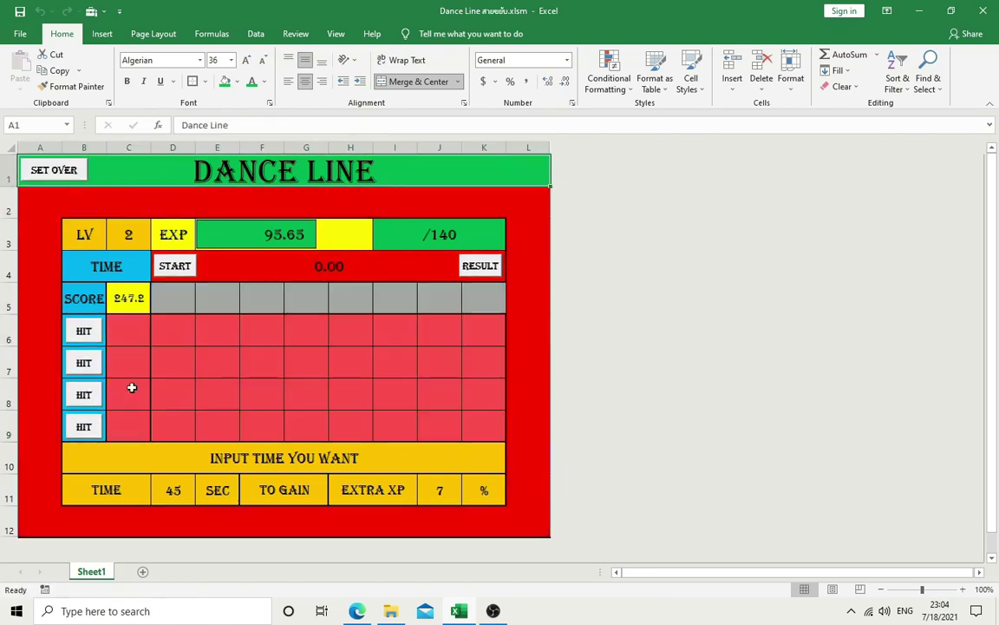
Step: Add the 247.2 score to EXP with RESULT, then reset to level 1 with SET OVER
click(477, 266)
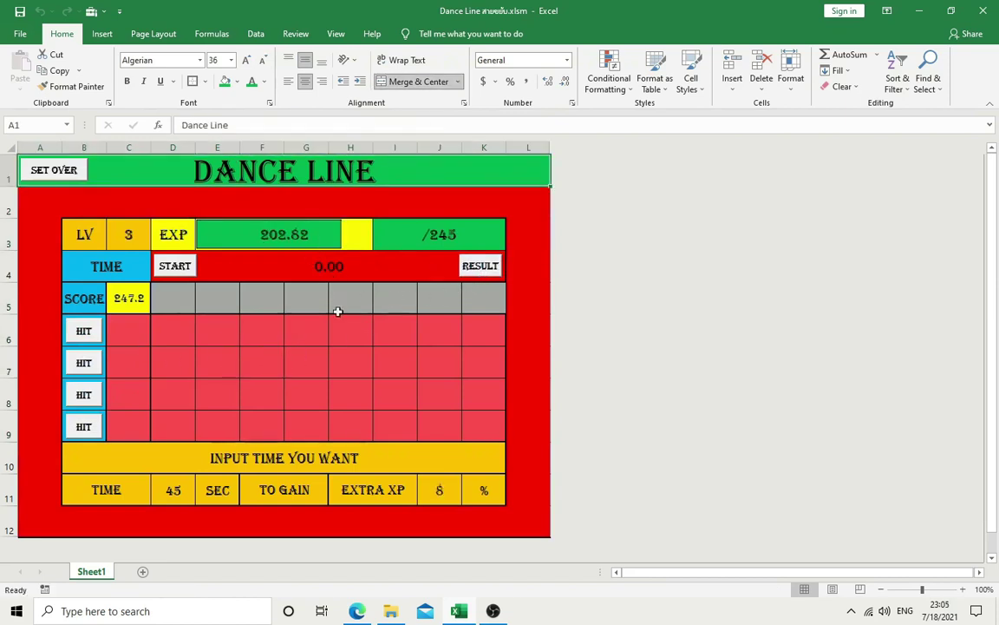
click(304, 391)
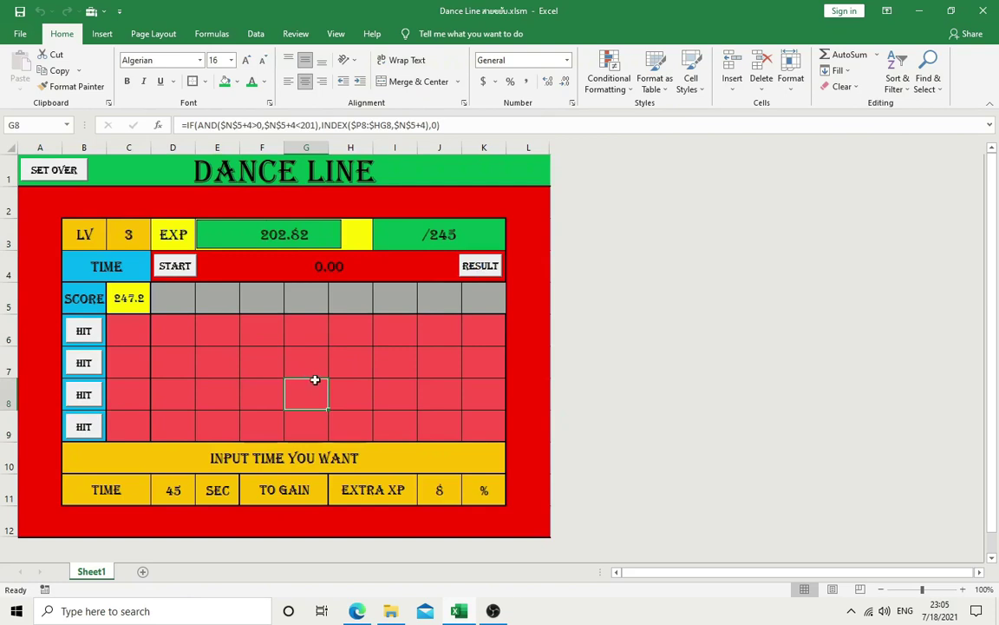
click(40, 171)
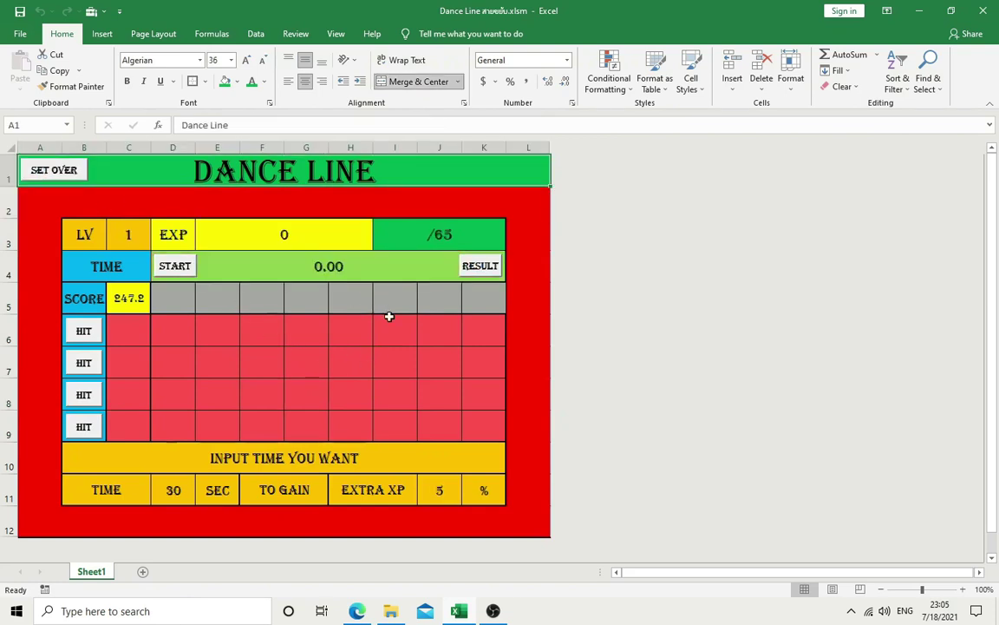